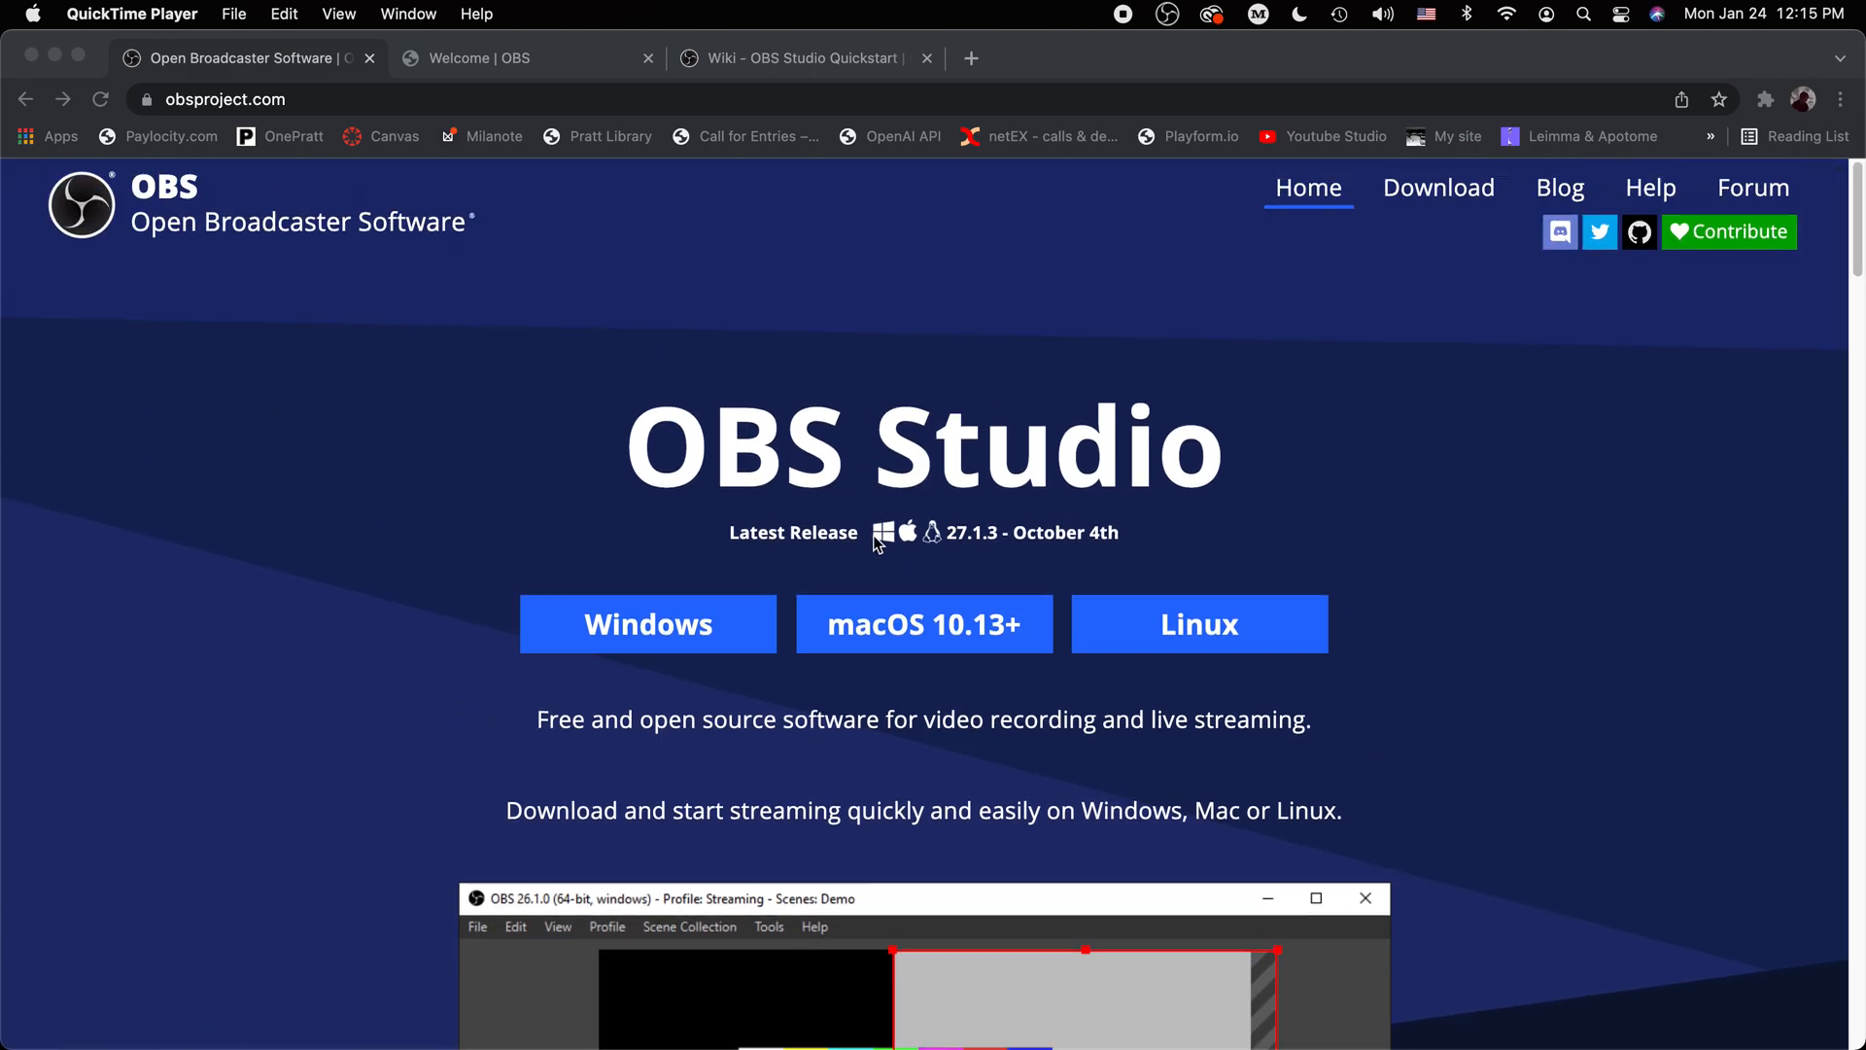
Review the OBS Studio home page's download options and the welcome page's Getting Started resources
scroll(674, 675, down, 3)
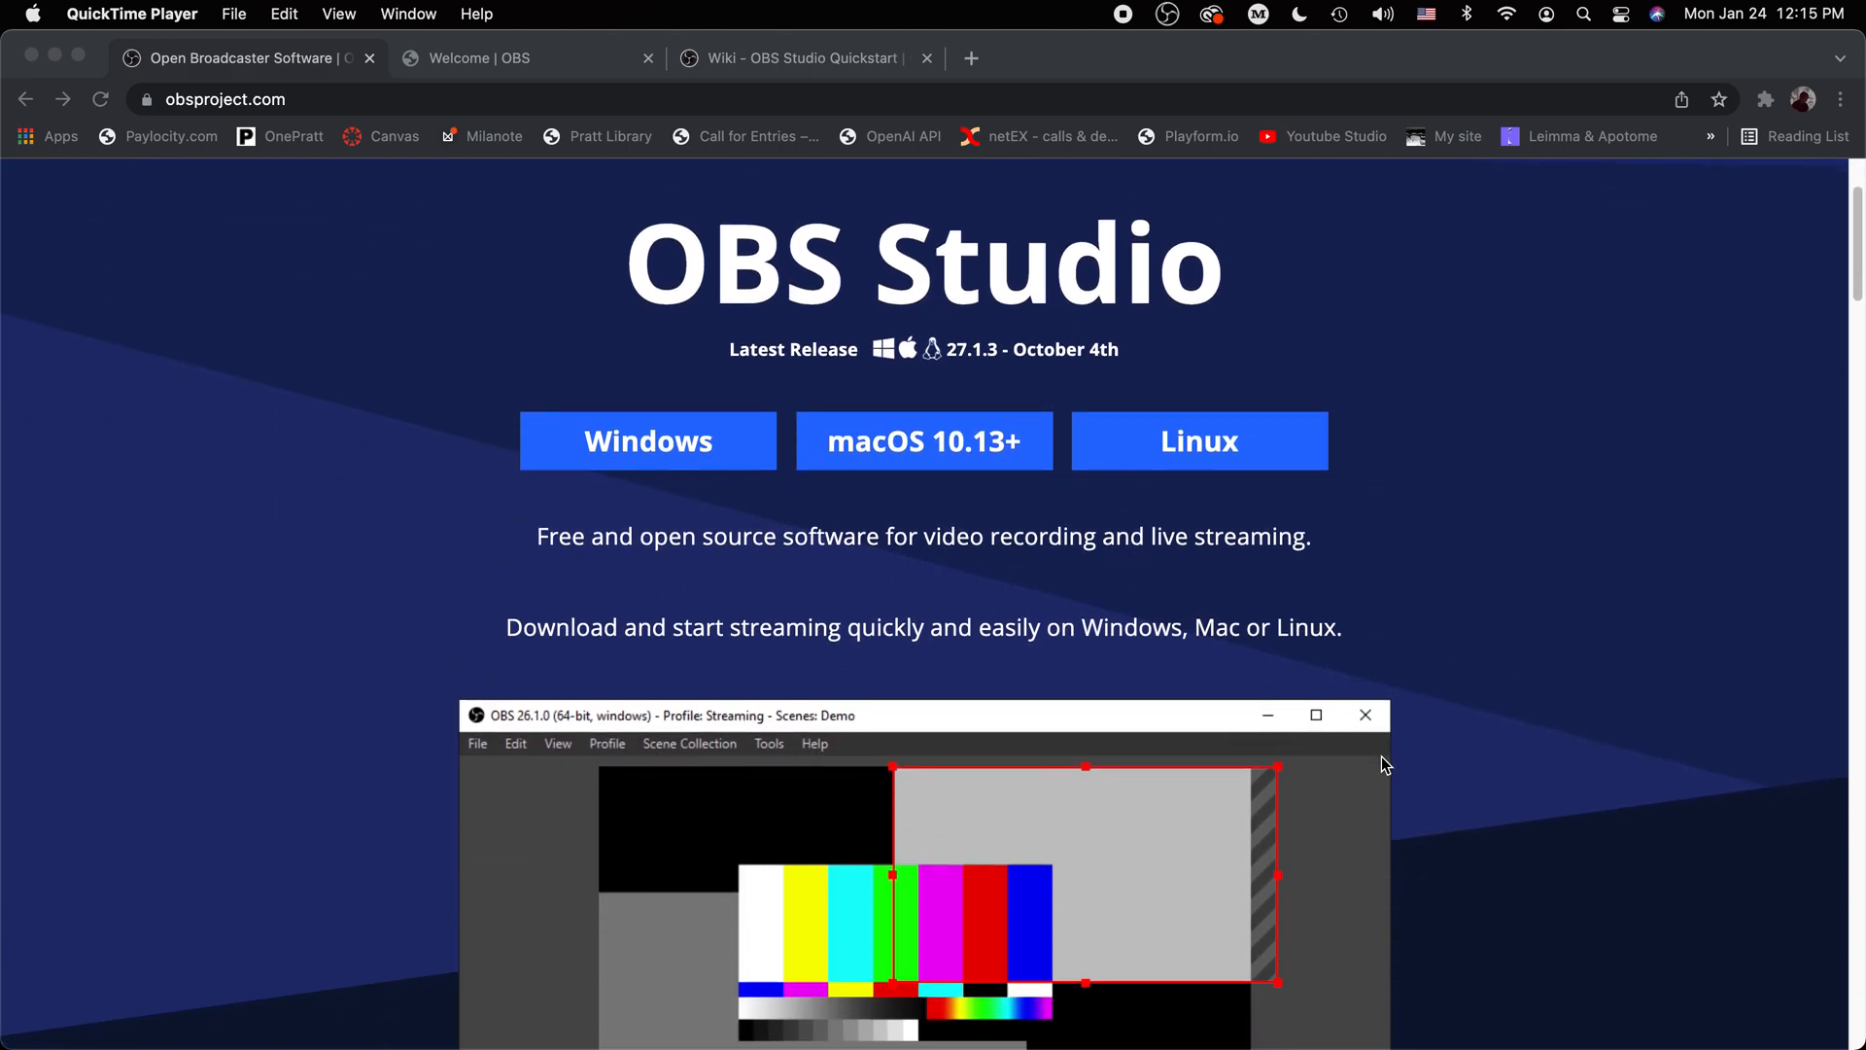
scroll(1322, 700, down, 3)
scroll(1452, 757, down, 3)
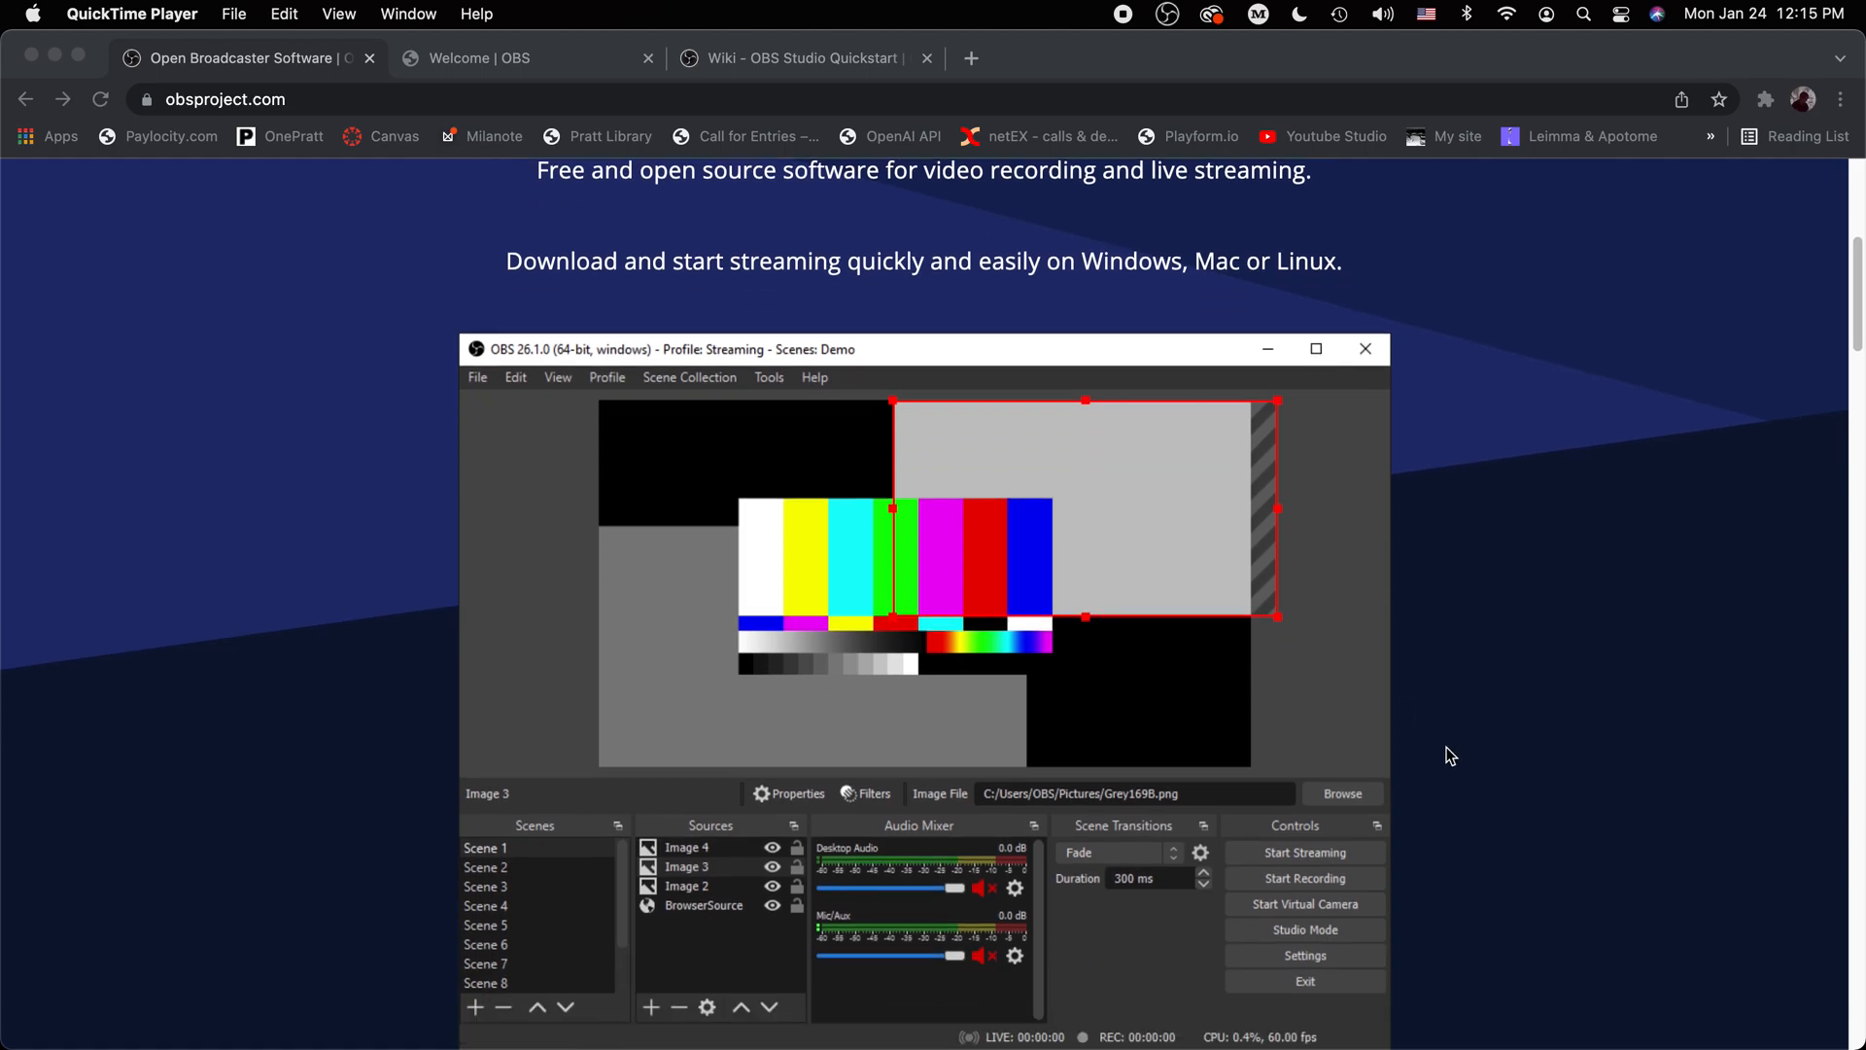
scroll(970, 721, up, 6)
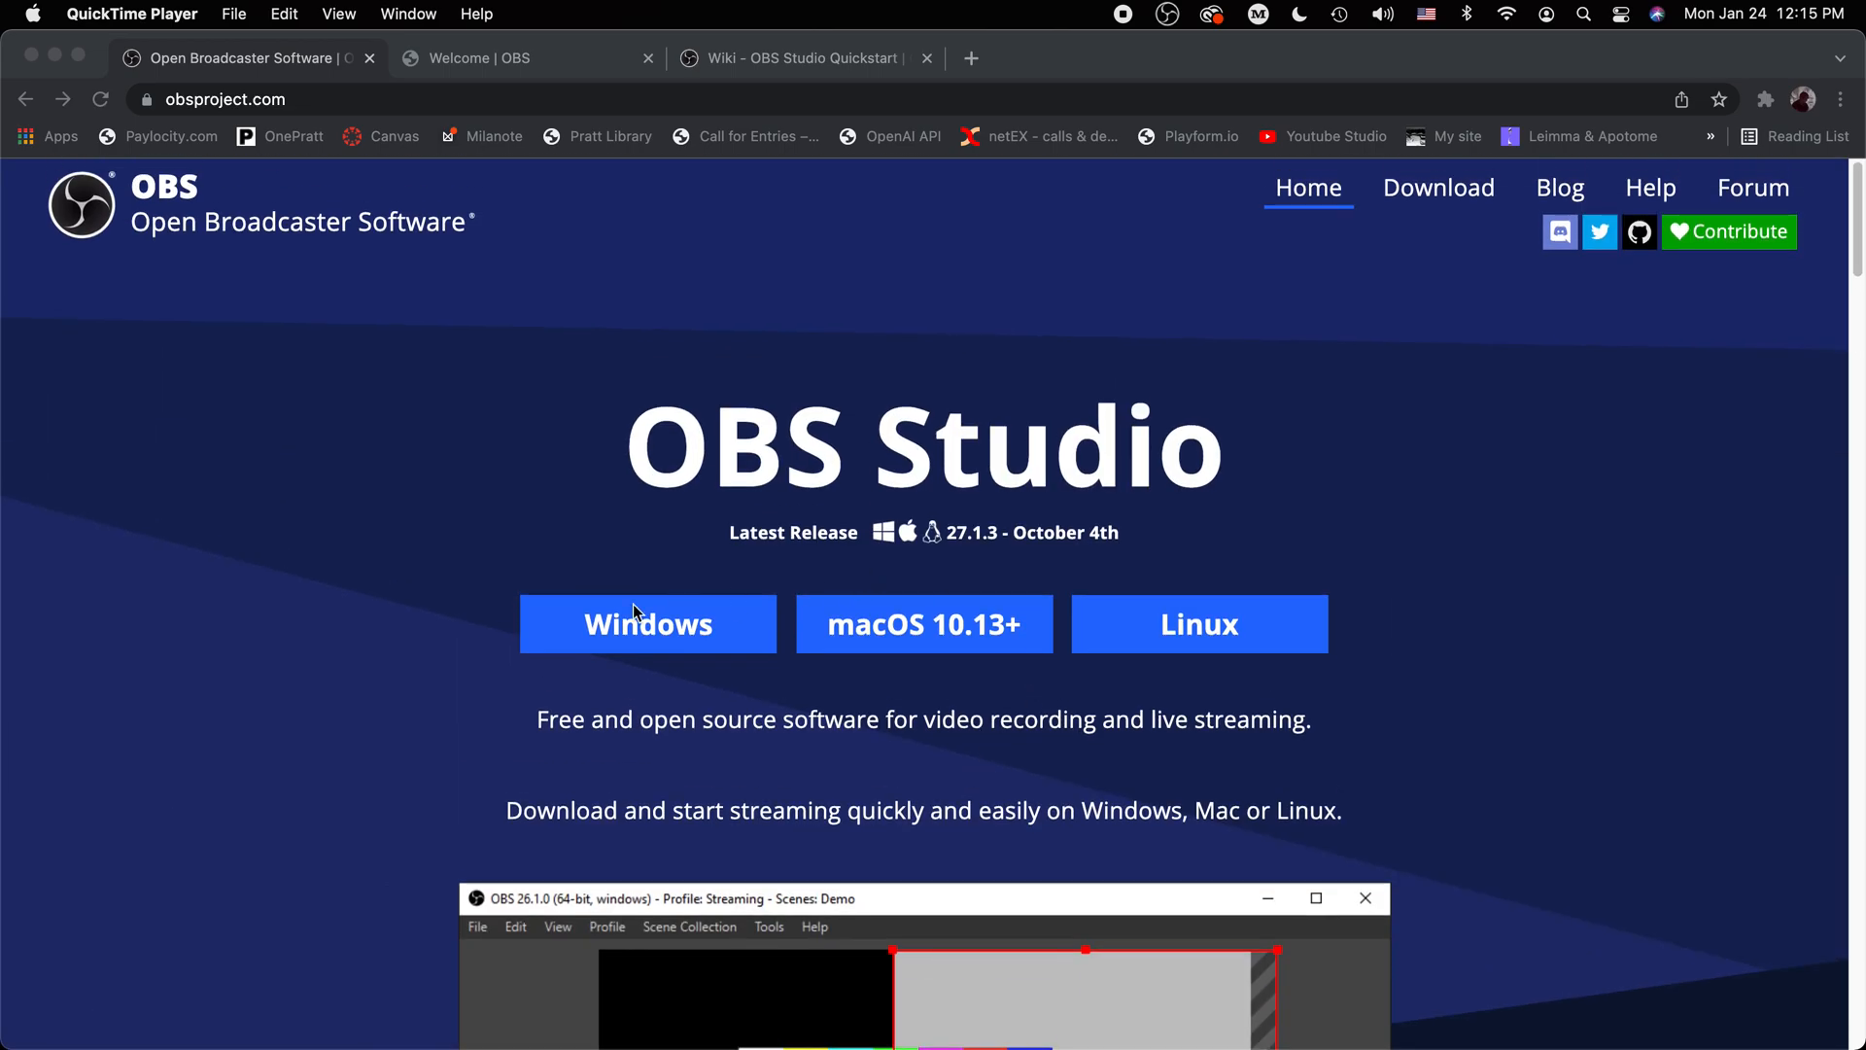
click(502, 59)
click(259, 734)
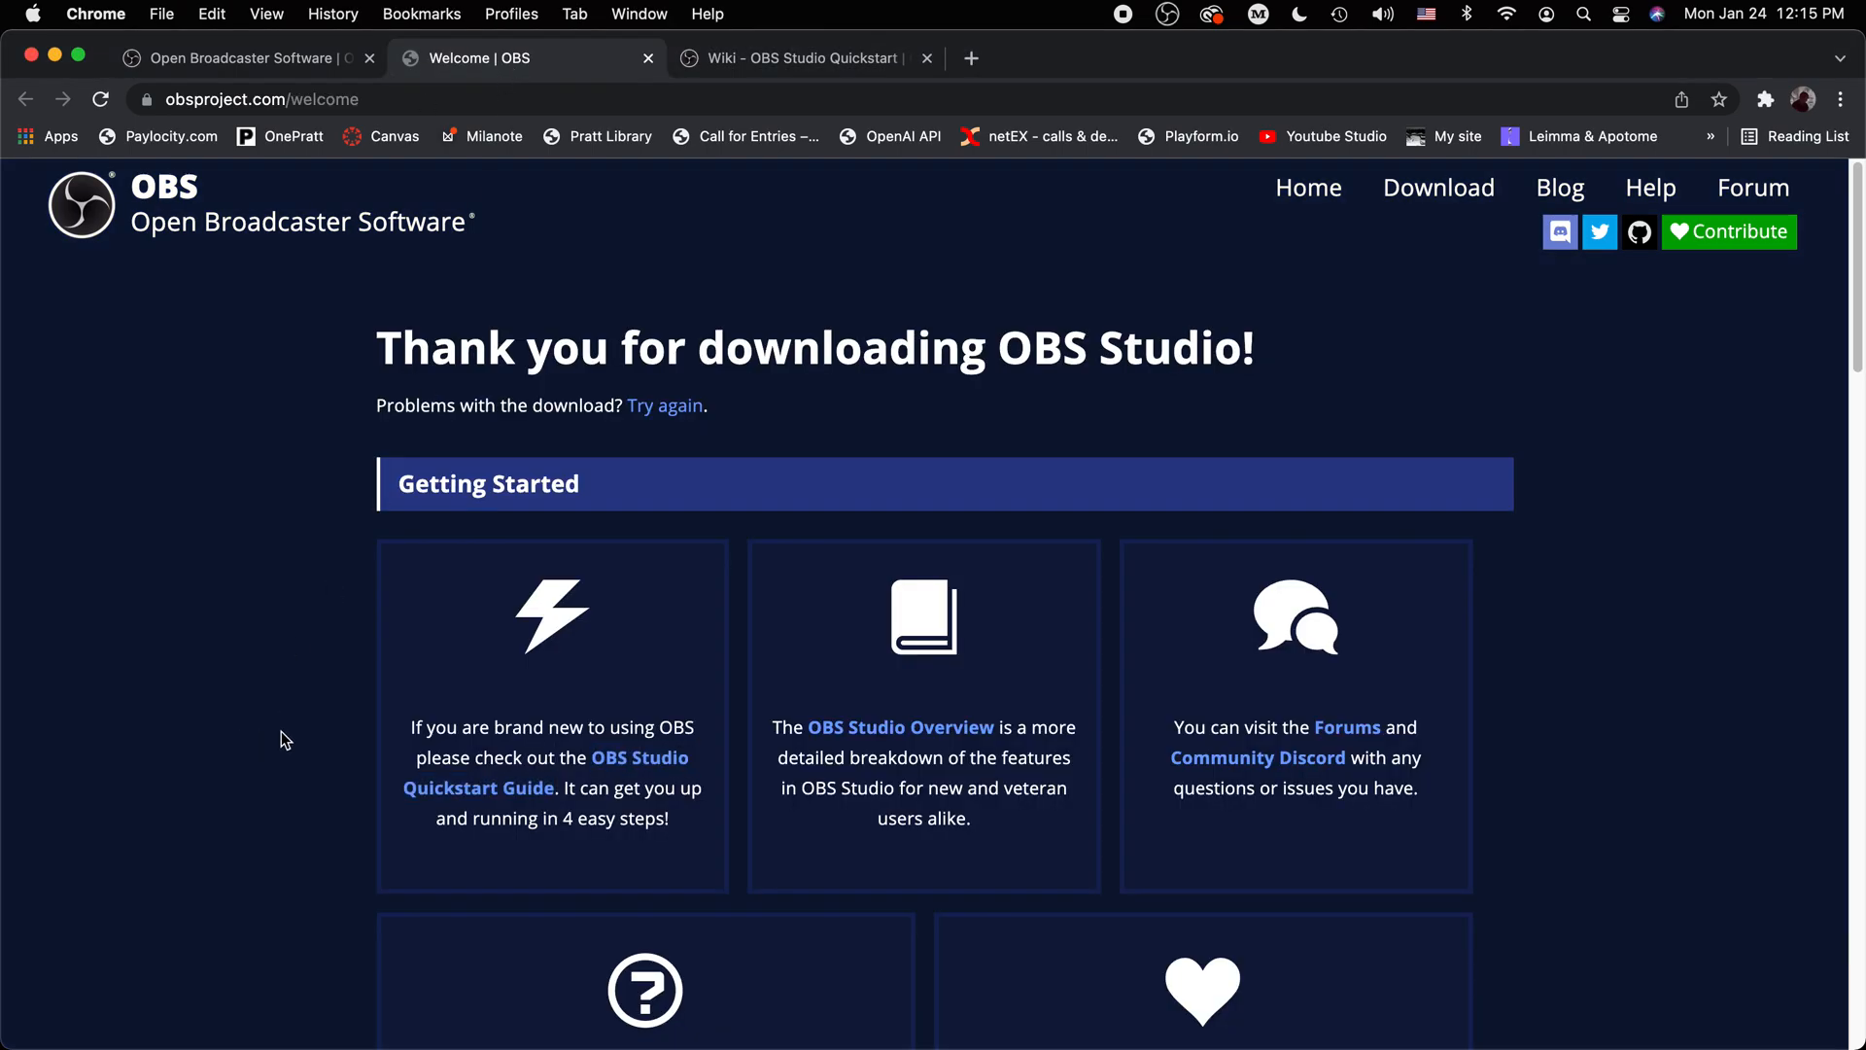
scroll(318, 708, down, 4)
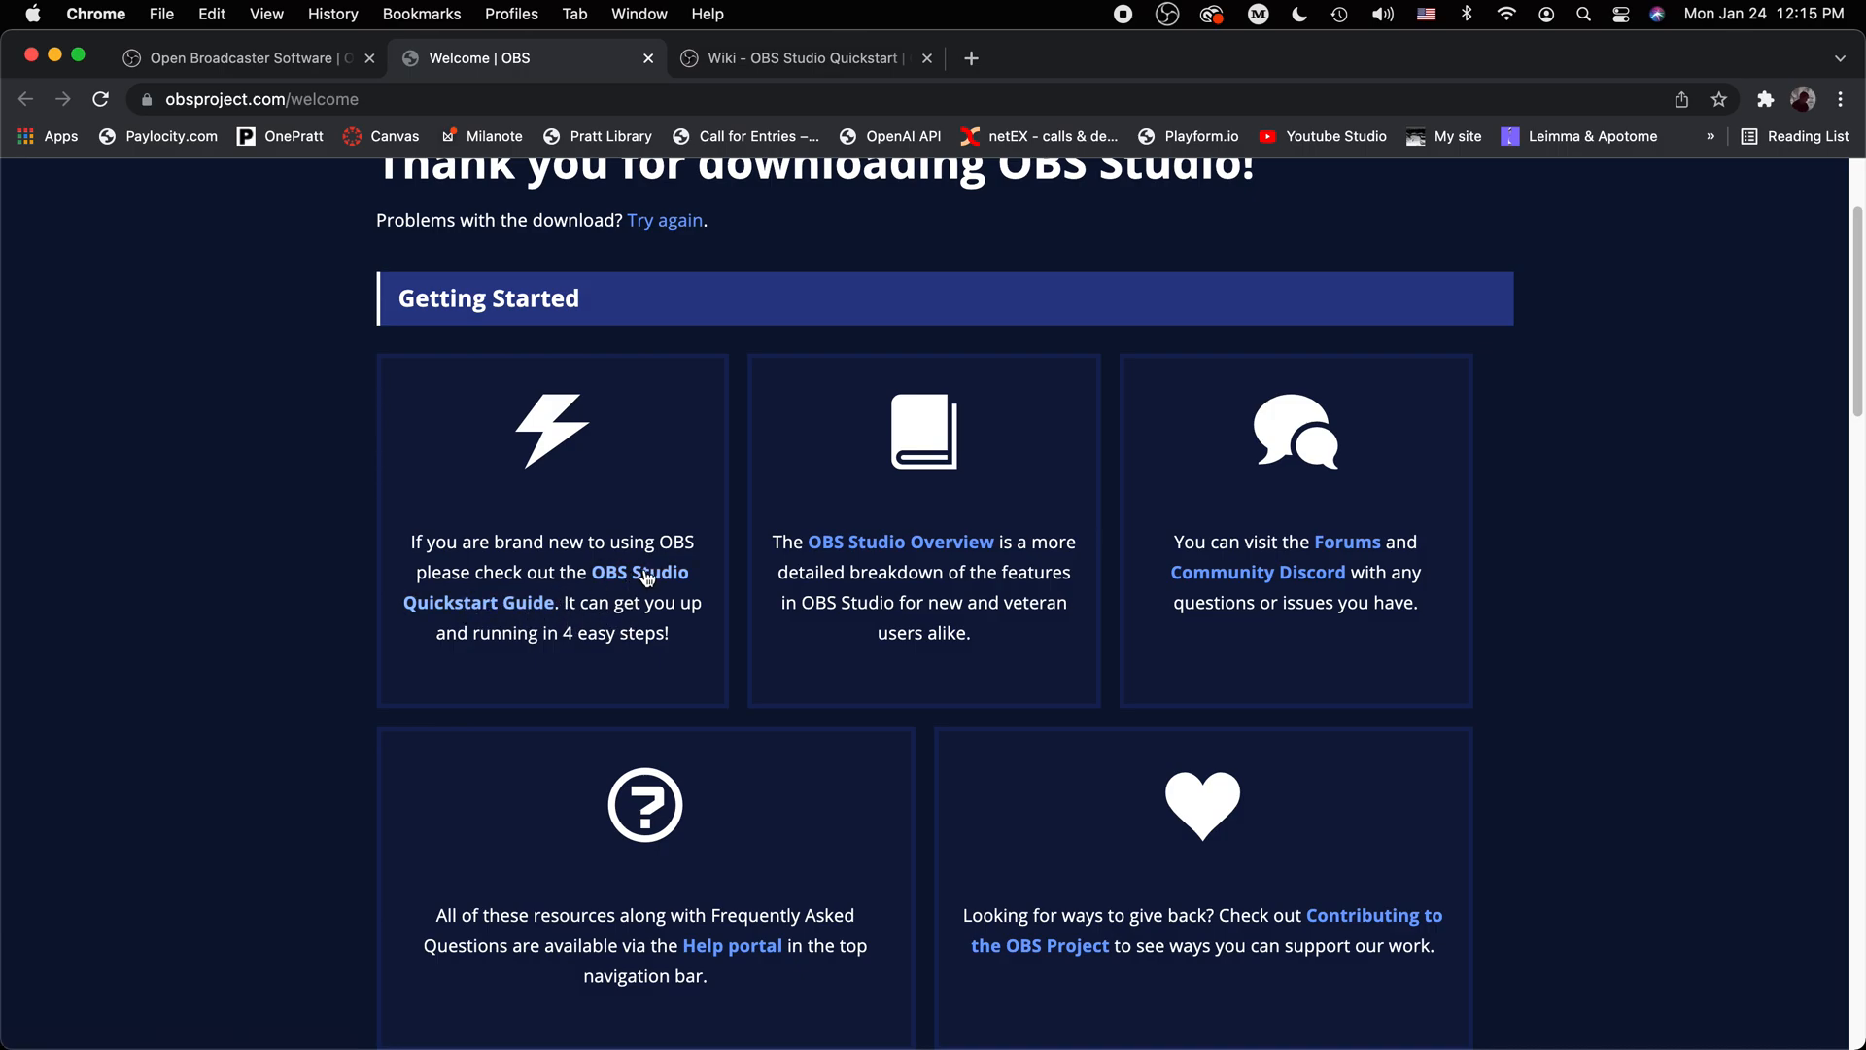
Read the OBS Studio Quickstart guide, focusing on the section about setting up audio devices and its macOS note
click(786, 56)
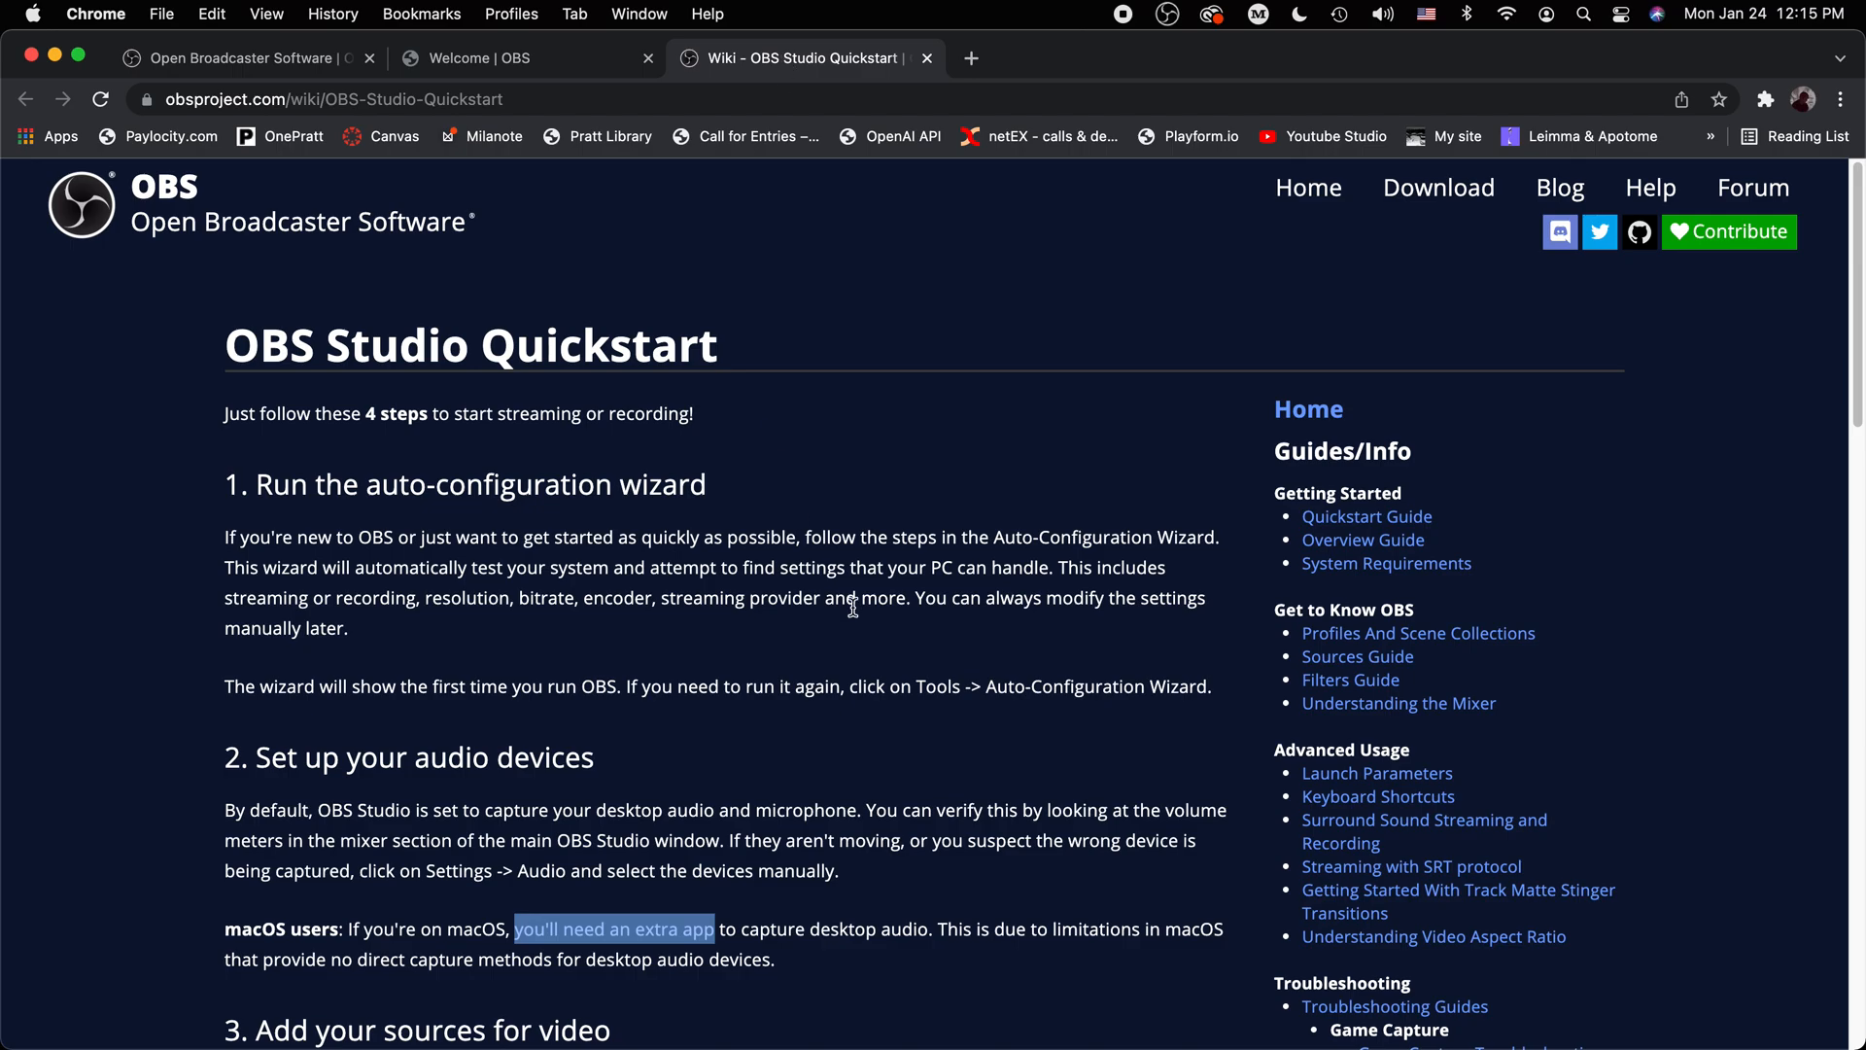
scroll(702, 715, down, 4)
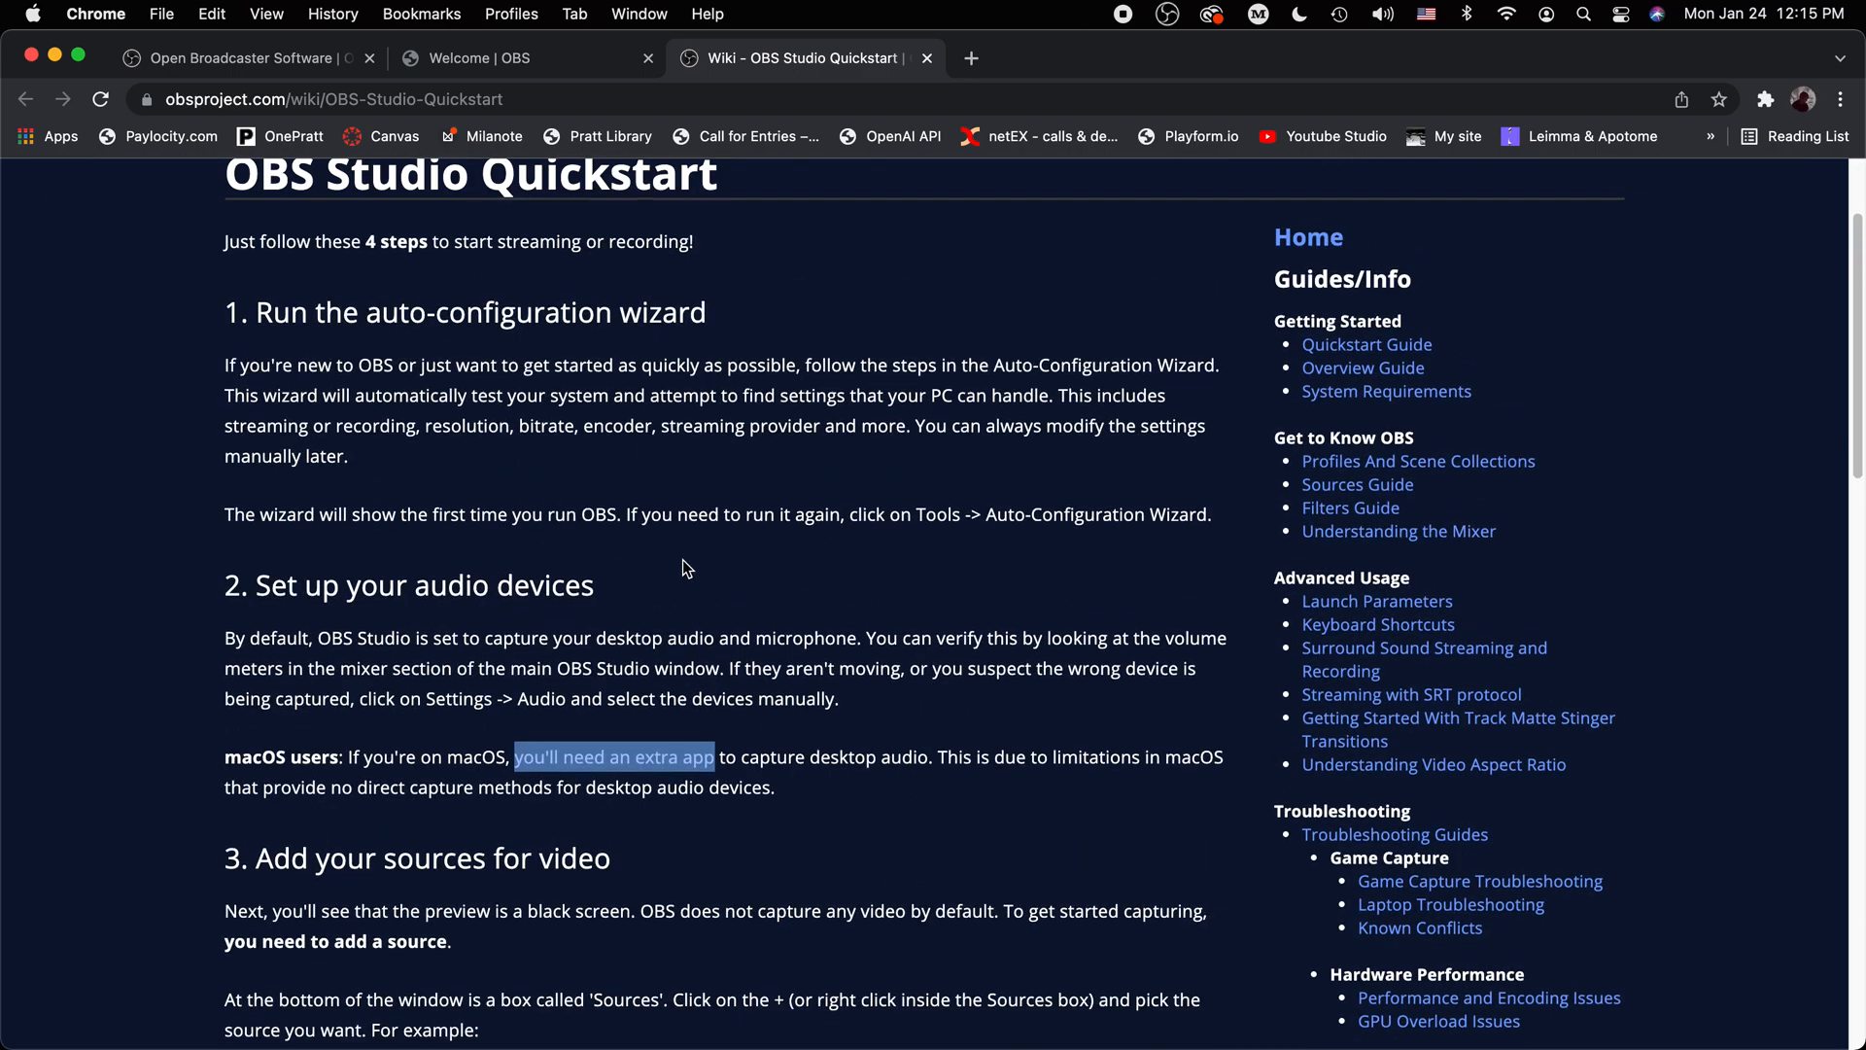
scroll(303, 795, down, 14)
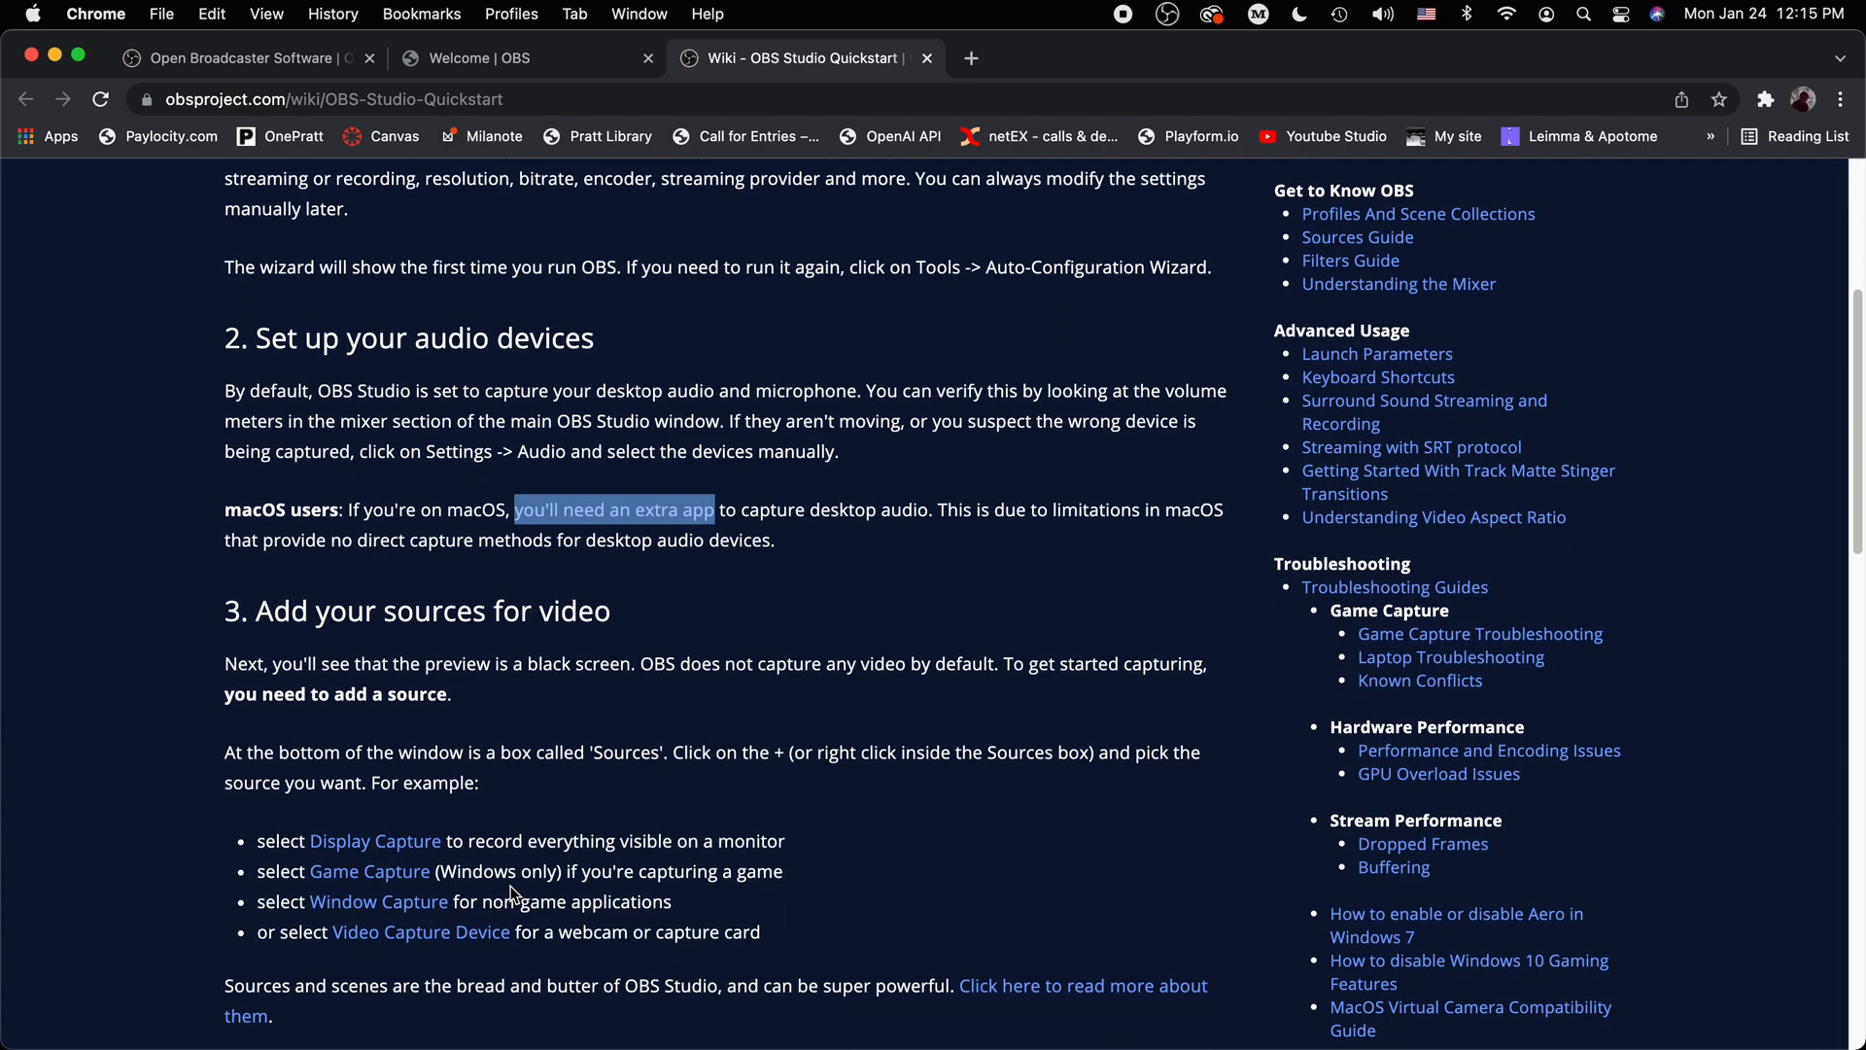
scroll(491, 817, up, 19)
scroll(454, 590, down, 6)
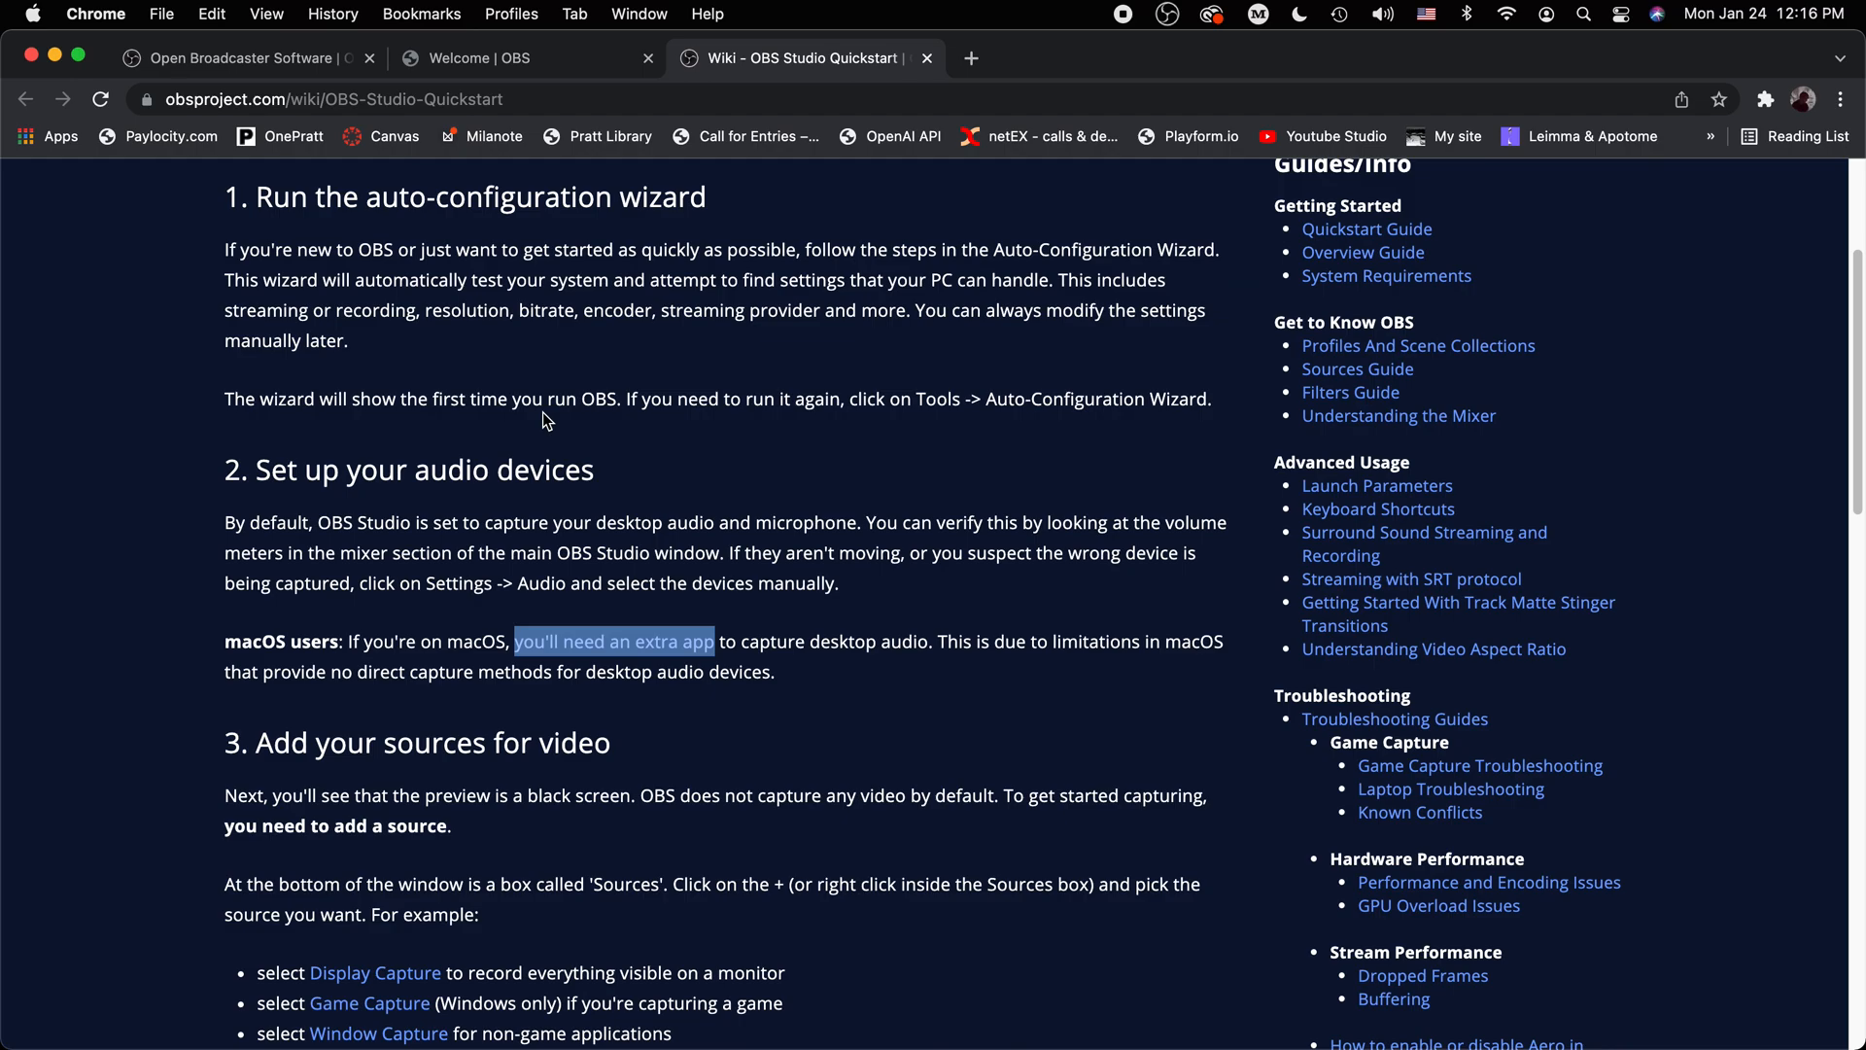
click(647, 573)
drag(217, 473, 826, 694)
click(814, 692)
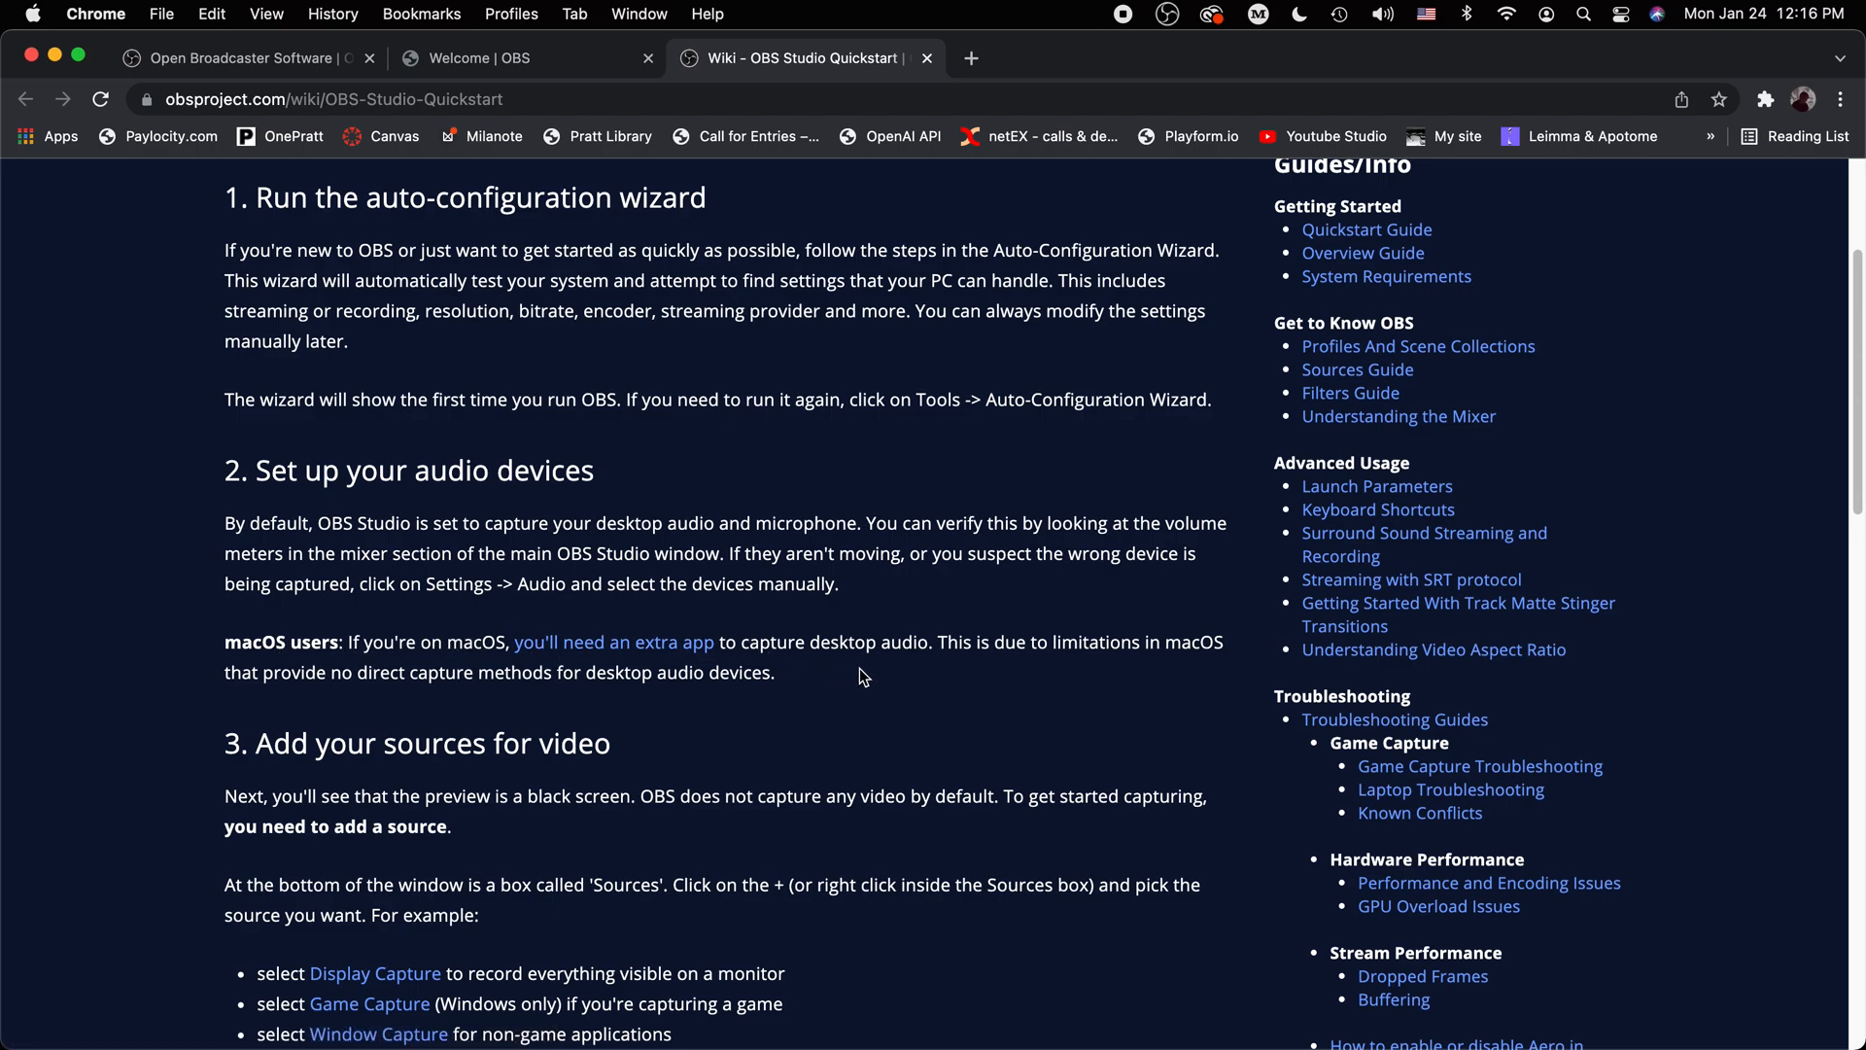
Check the linked BlackHole guide for capturing Mac desktop audio and return to the Quickstart page
click(641, 645)
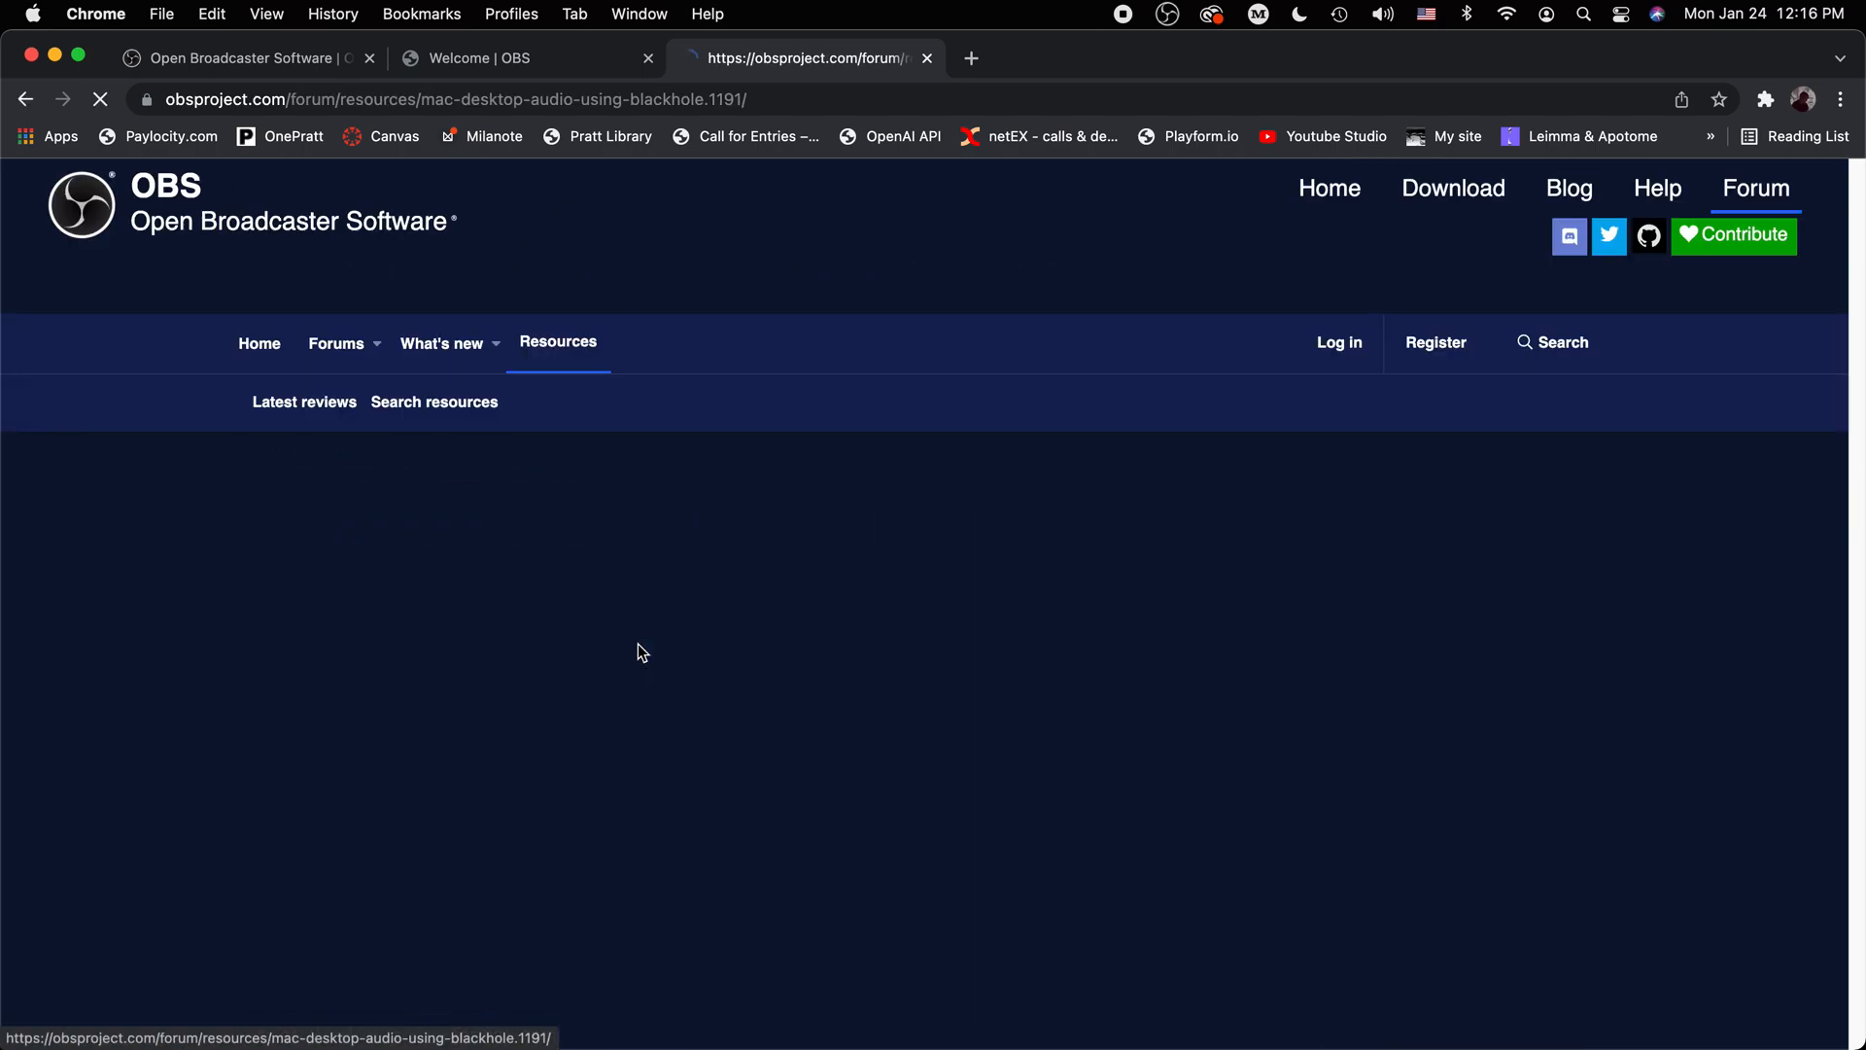
scroll(397, 683, down, 5)
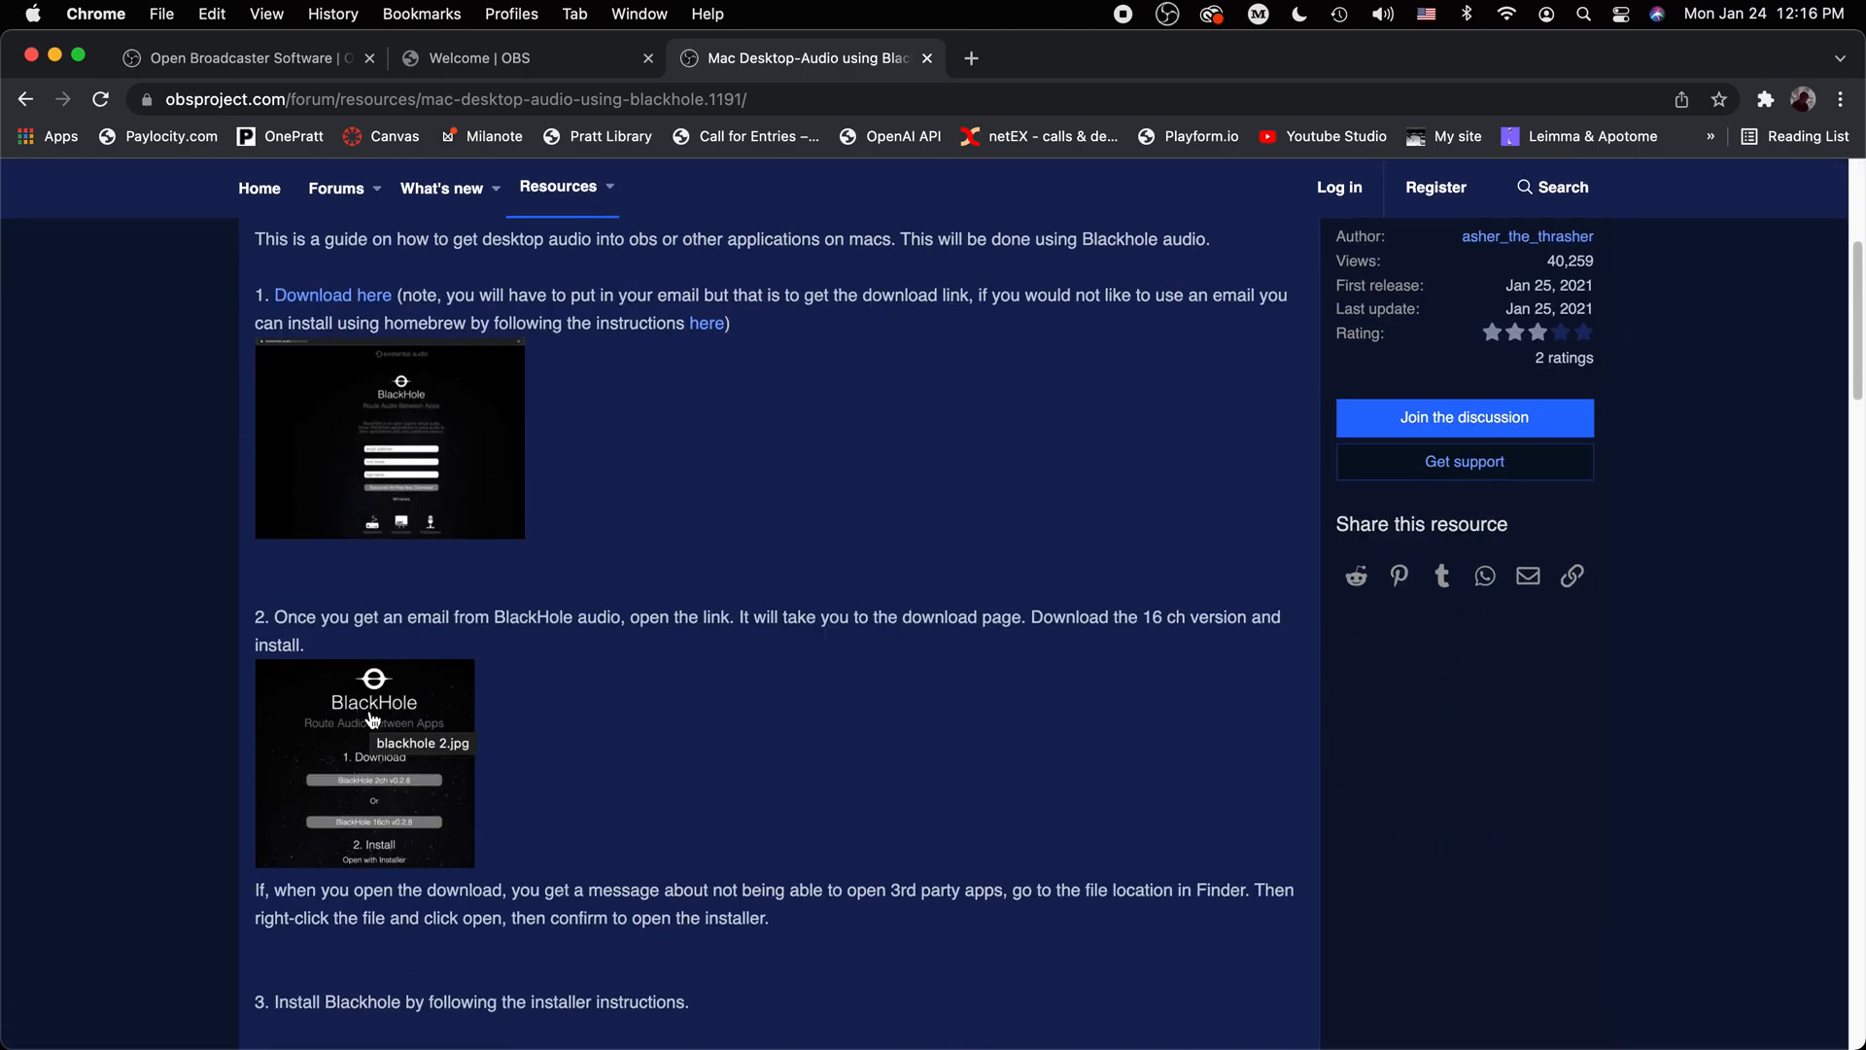
scroll(650, 524, up, 5)
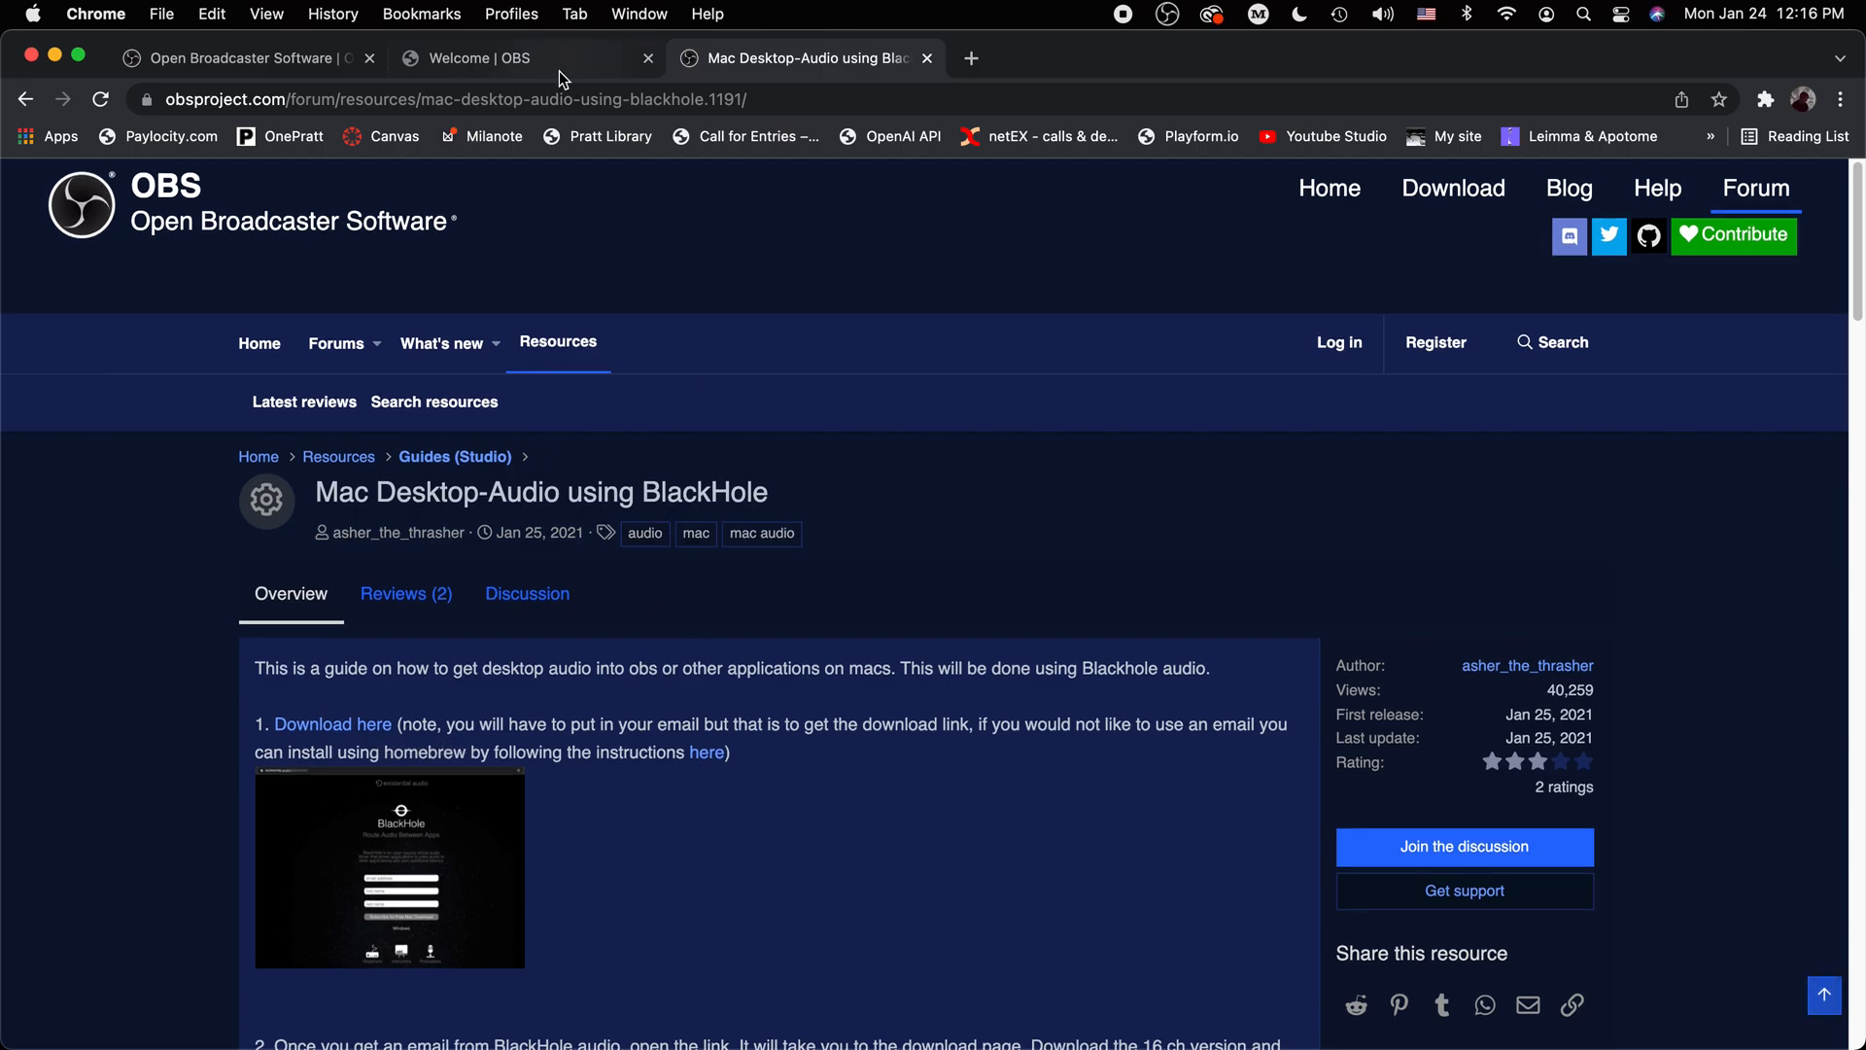
click(473, 56)
click(815, 68)
click(28, 101)
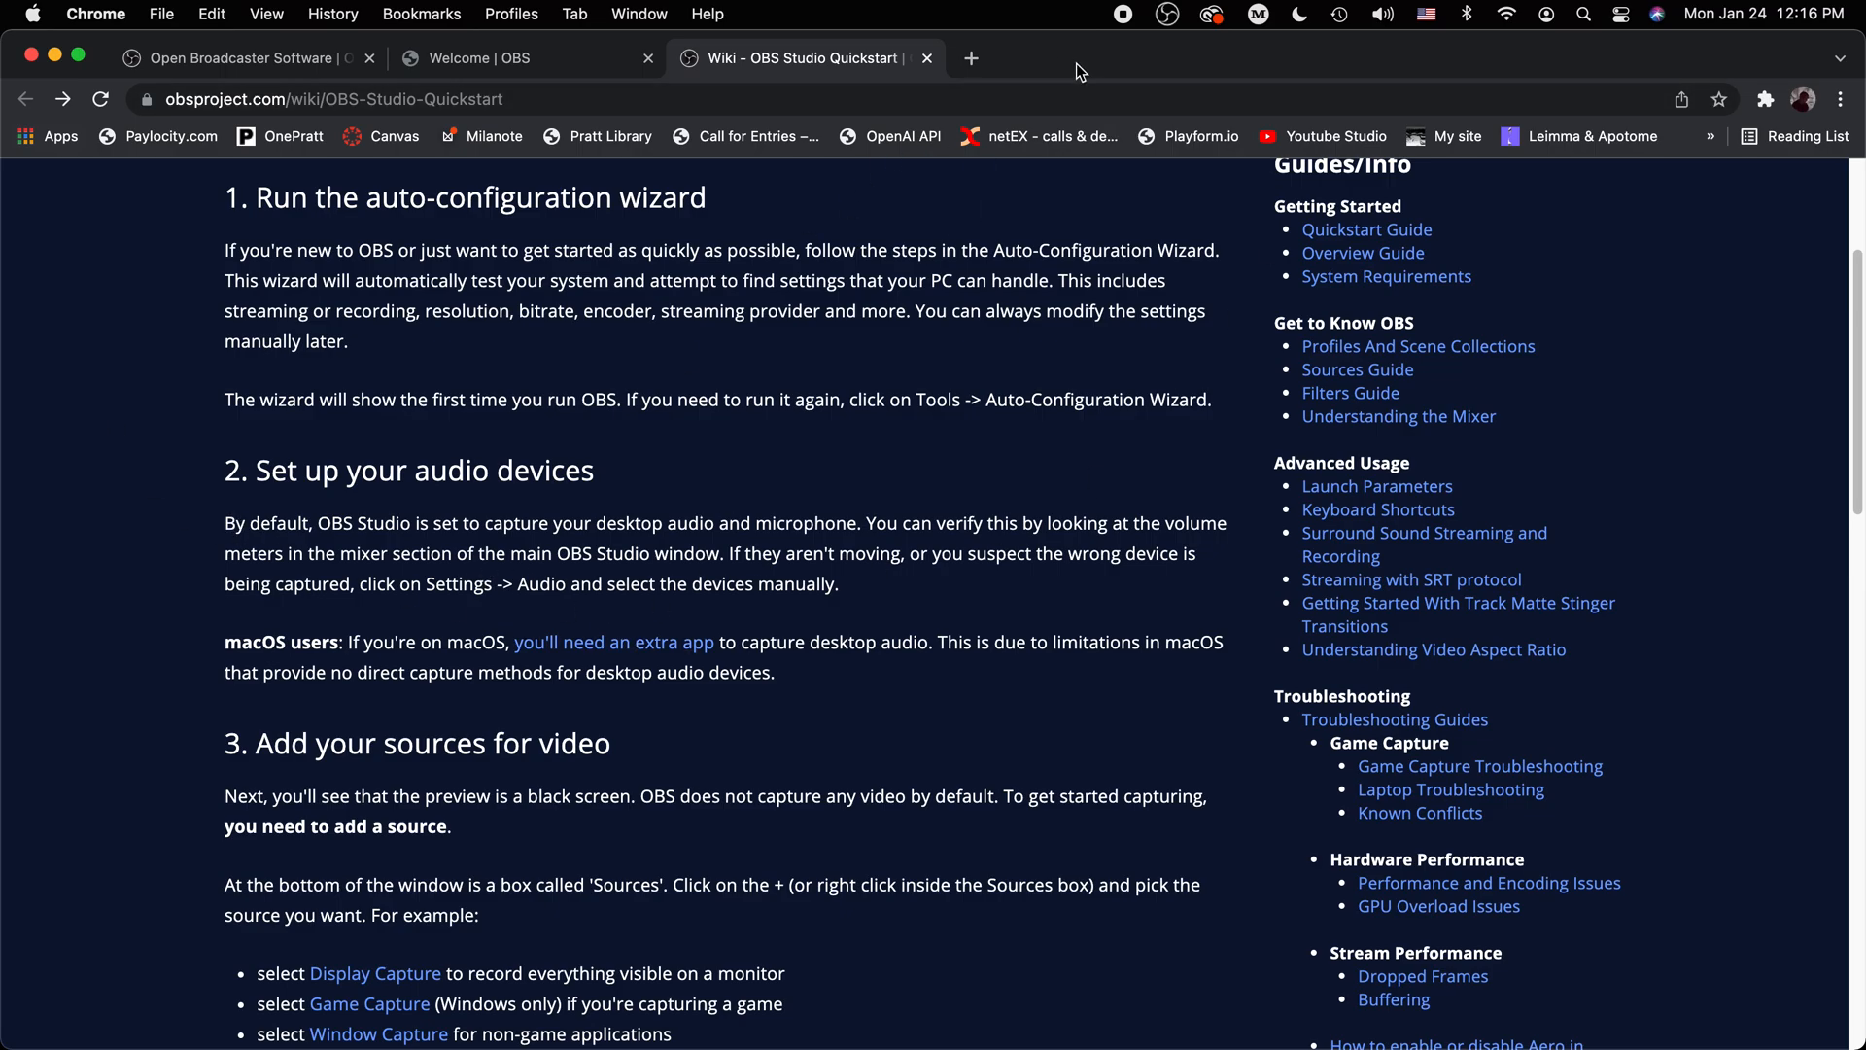
View the OBS main window, switch to the TouchDesigner birdsong project and examine its operator network
key(super+Tab)
mouse_move(509, 45)
mouse_down()
mouse_move(468, 43)
mouse_move(485, 17)
mouse_up()
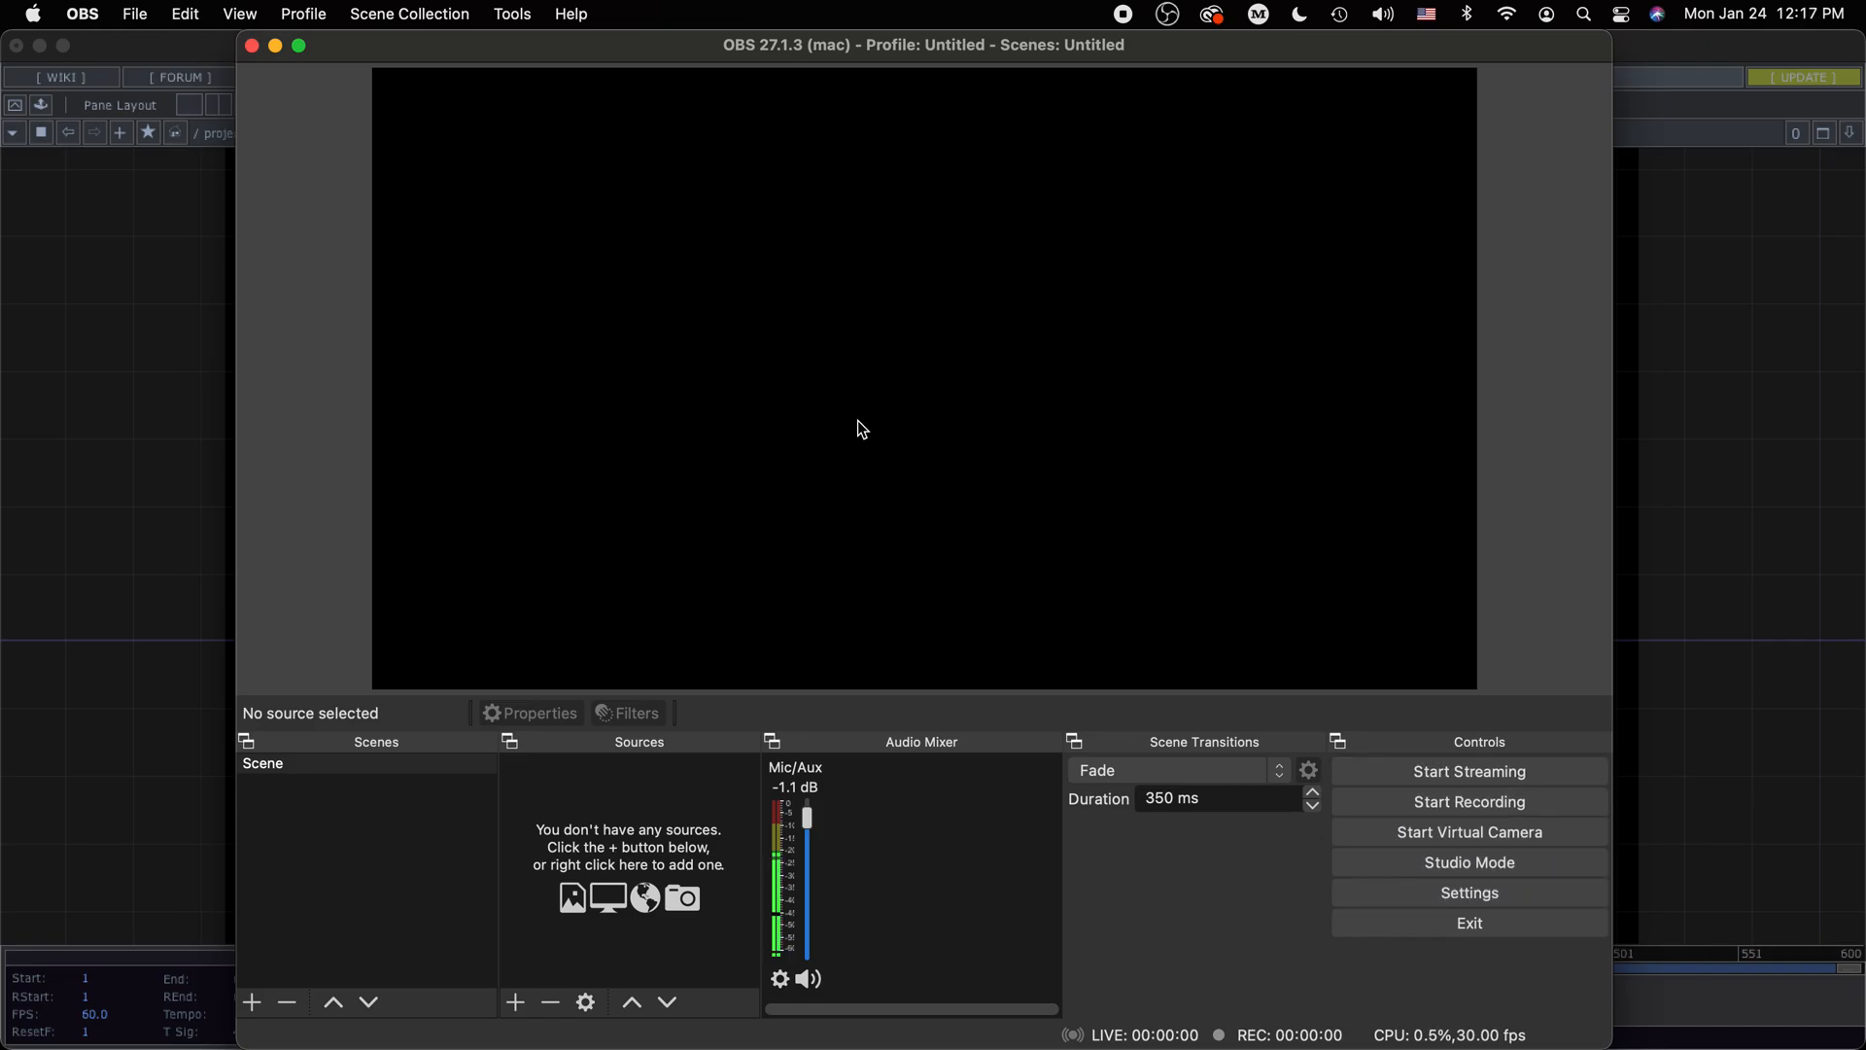
click(187, 271)
drag(1050, 675, 1241, 698)
scroll(1083, 720, up, 5)
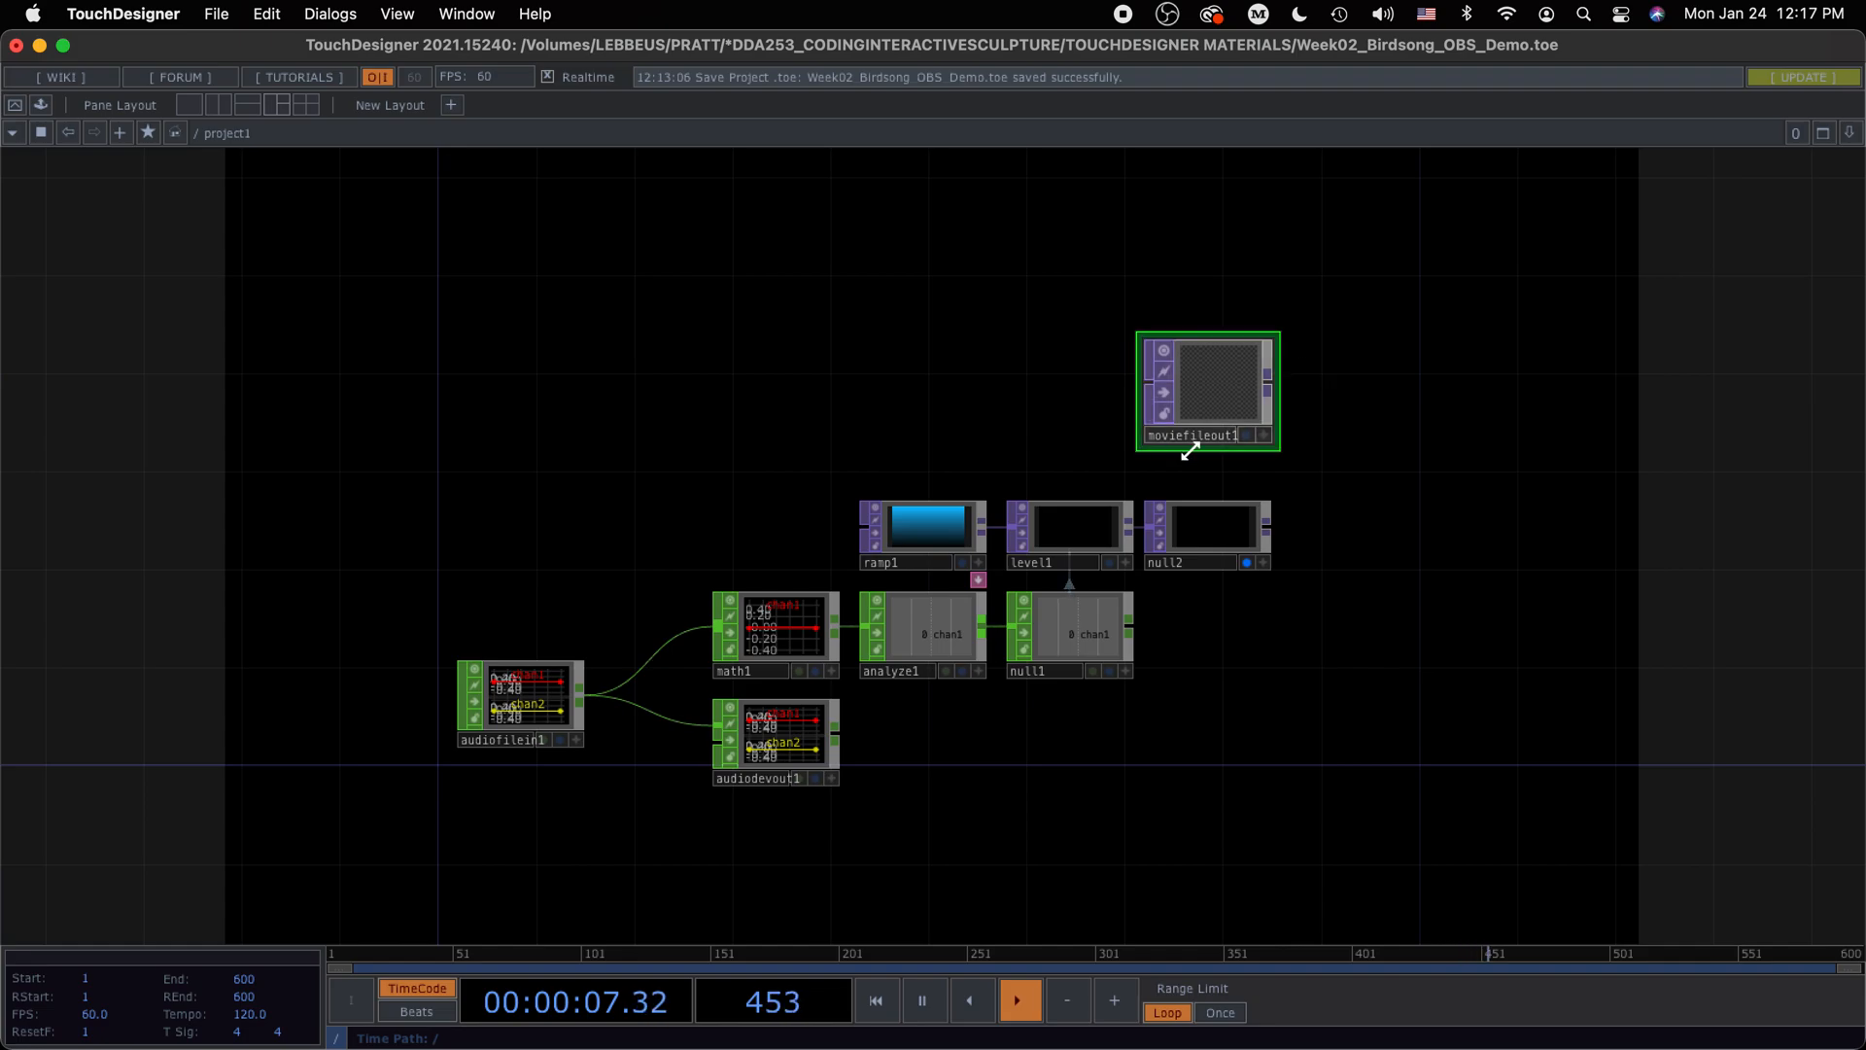
drag(879, 413, 796, 437)
drag(999, 835, 899, 829)
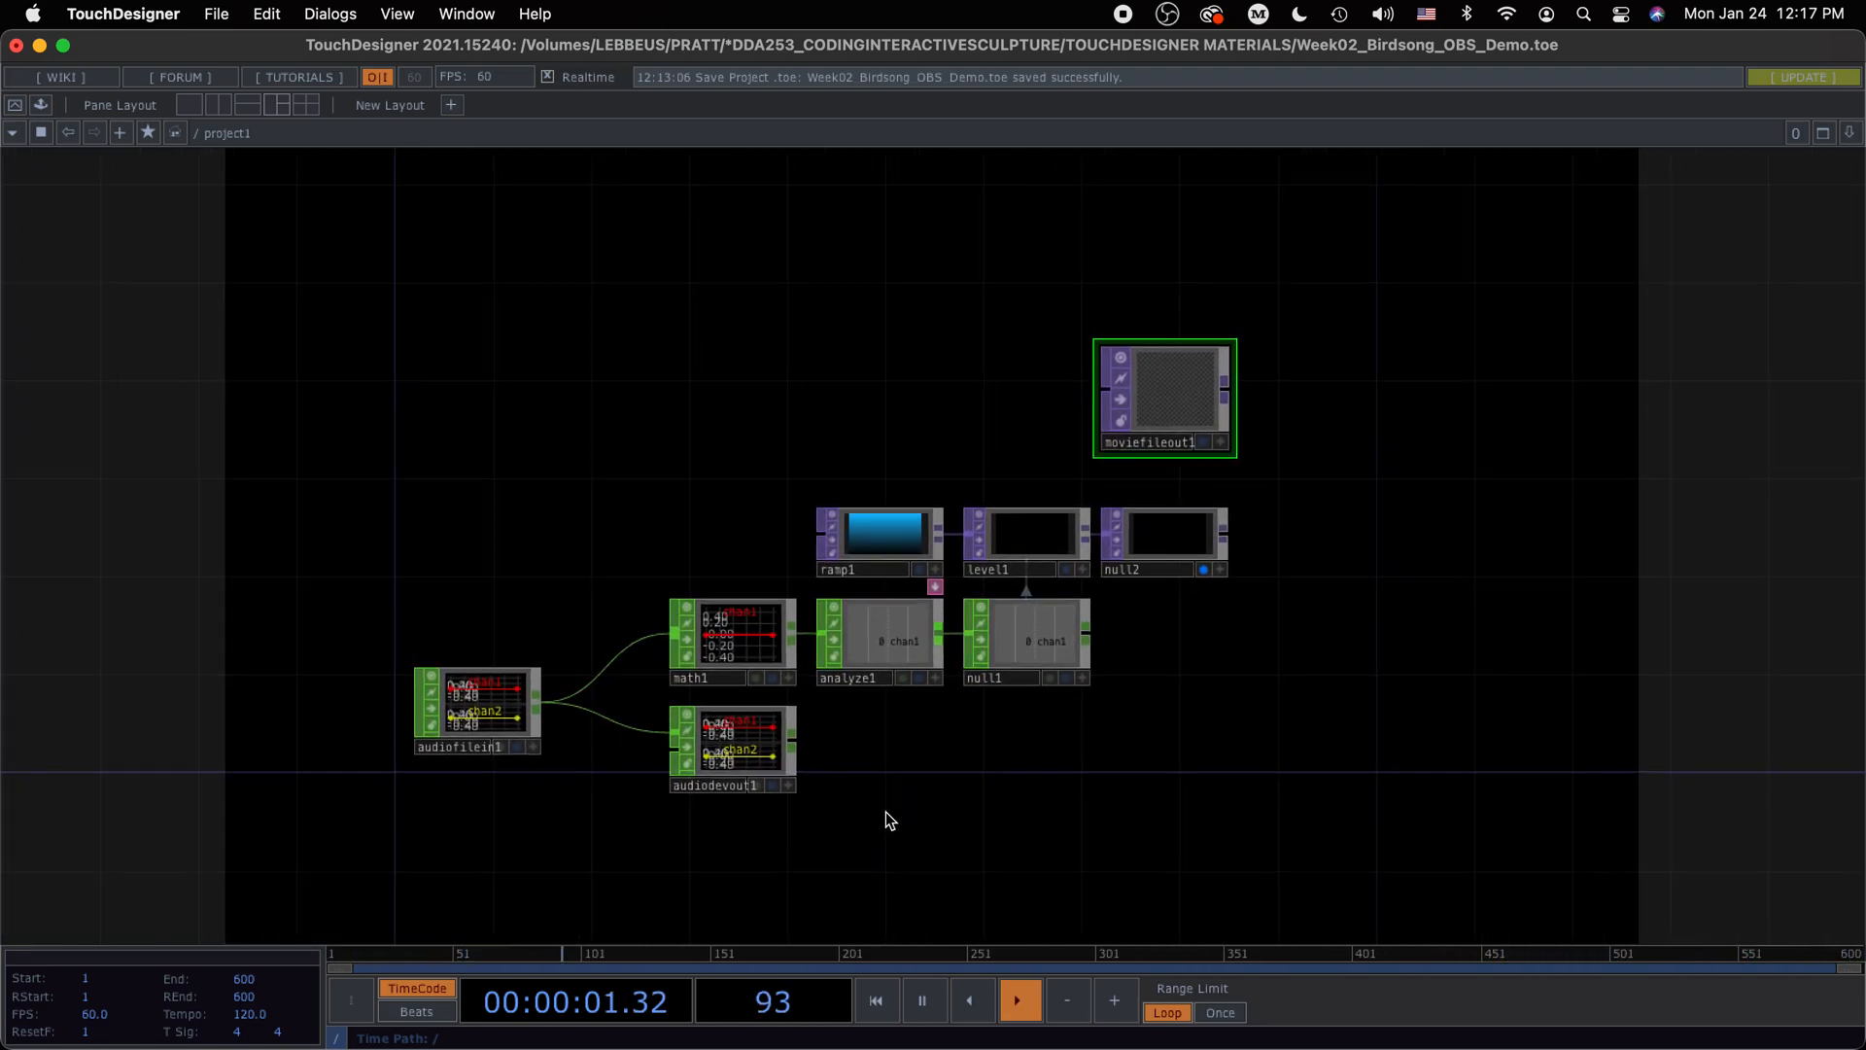
Show the parameters of the audiofilein1 operator and turn its Play option on
mouse_move(451, 699)
mouse_down()
mouse_move(470, 689)
mouse_move(453, 699)
mouse_up()
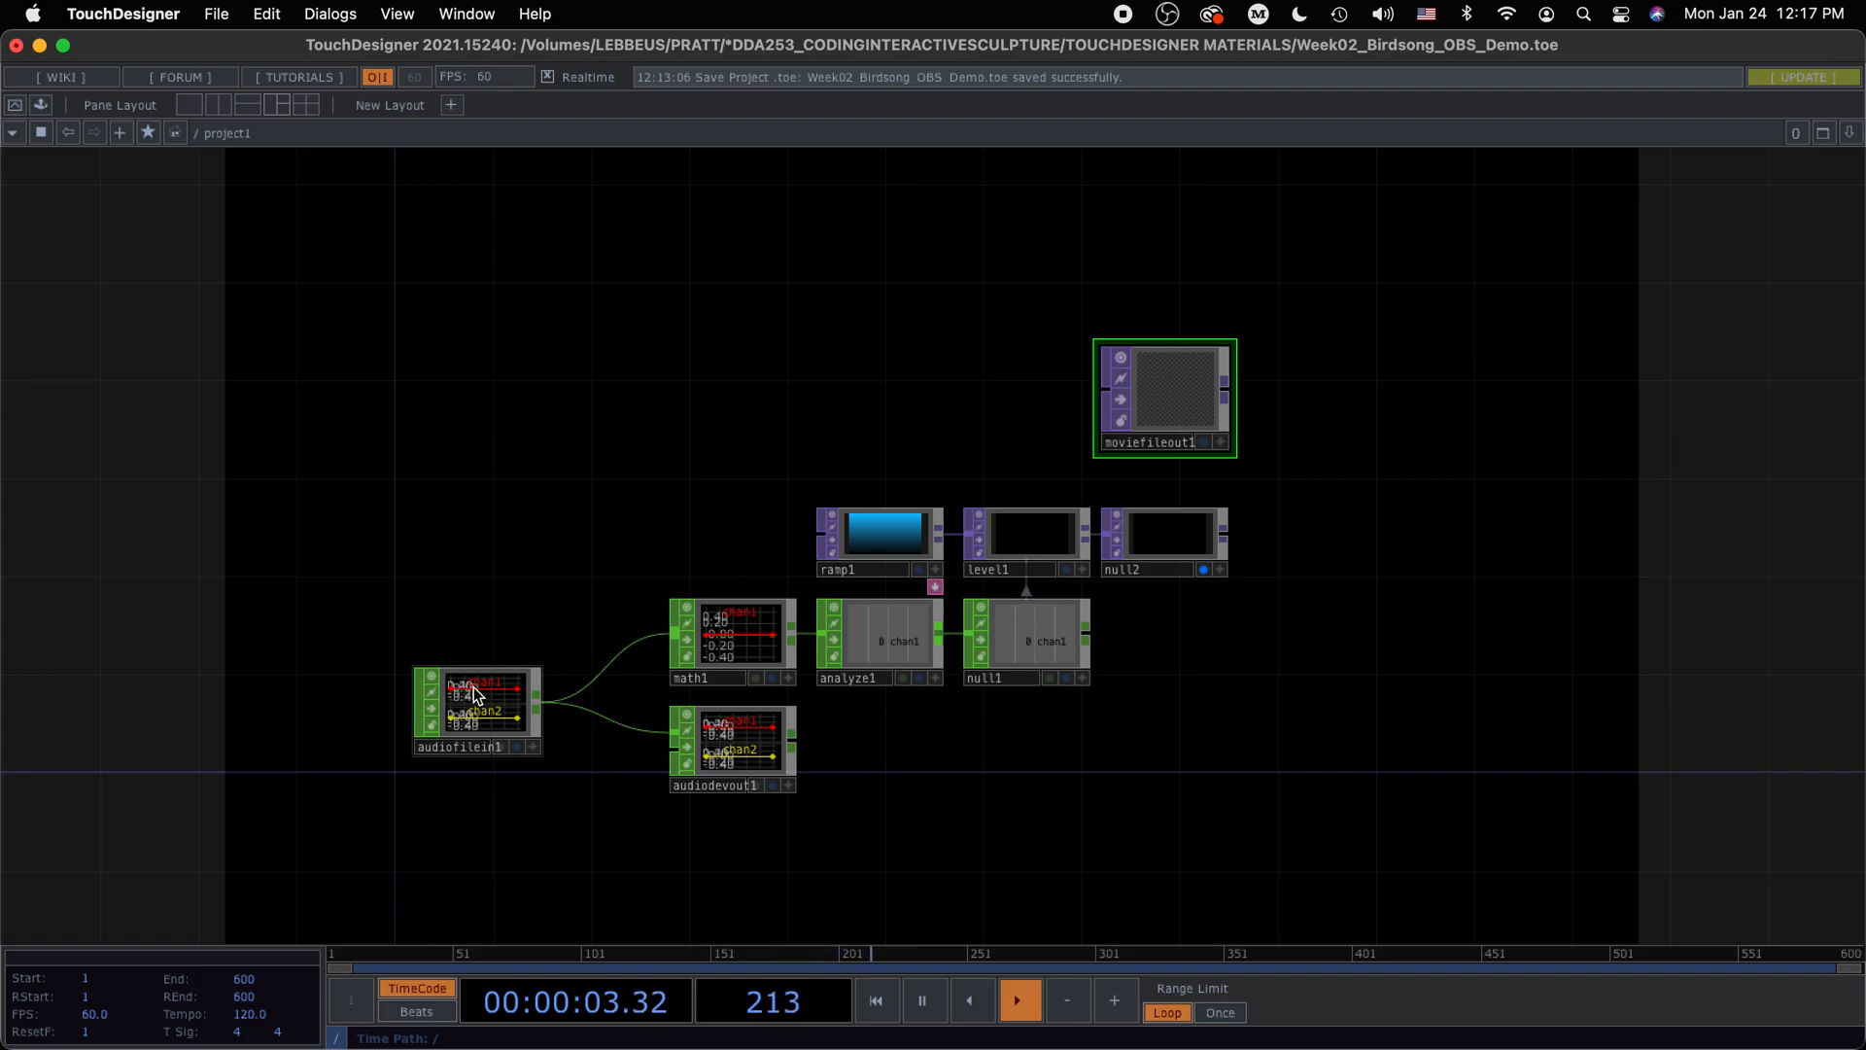
key(p)
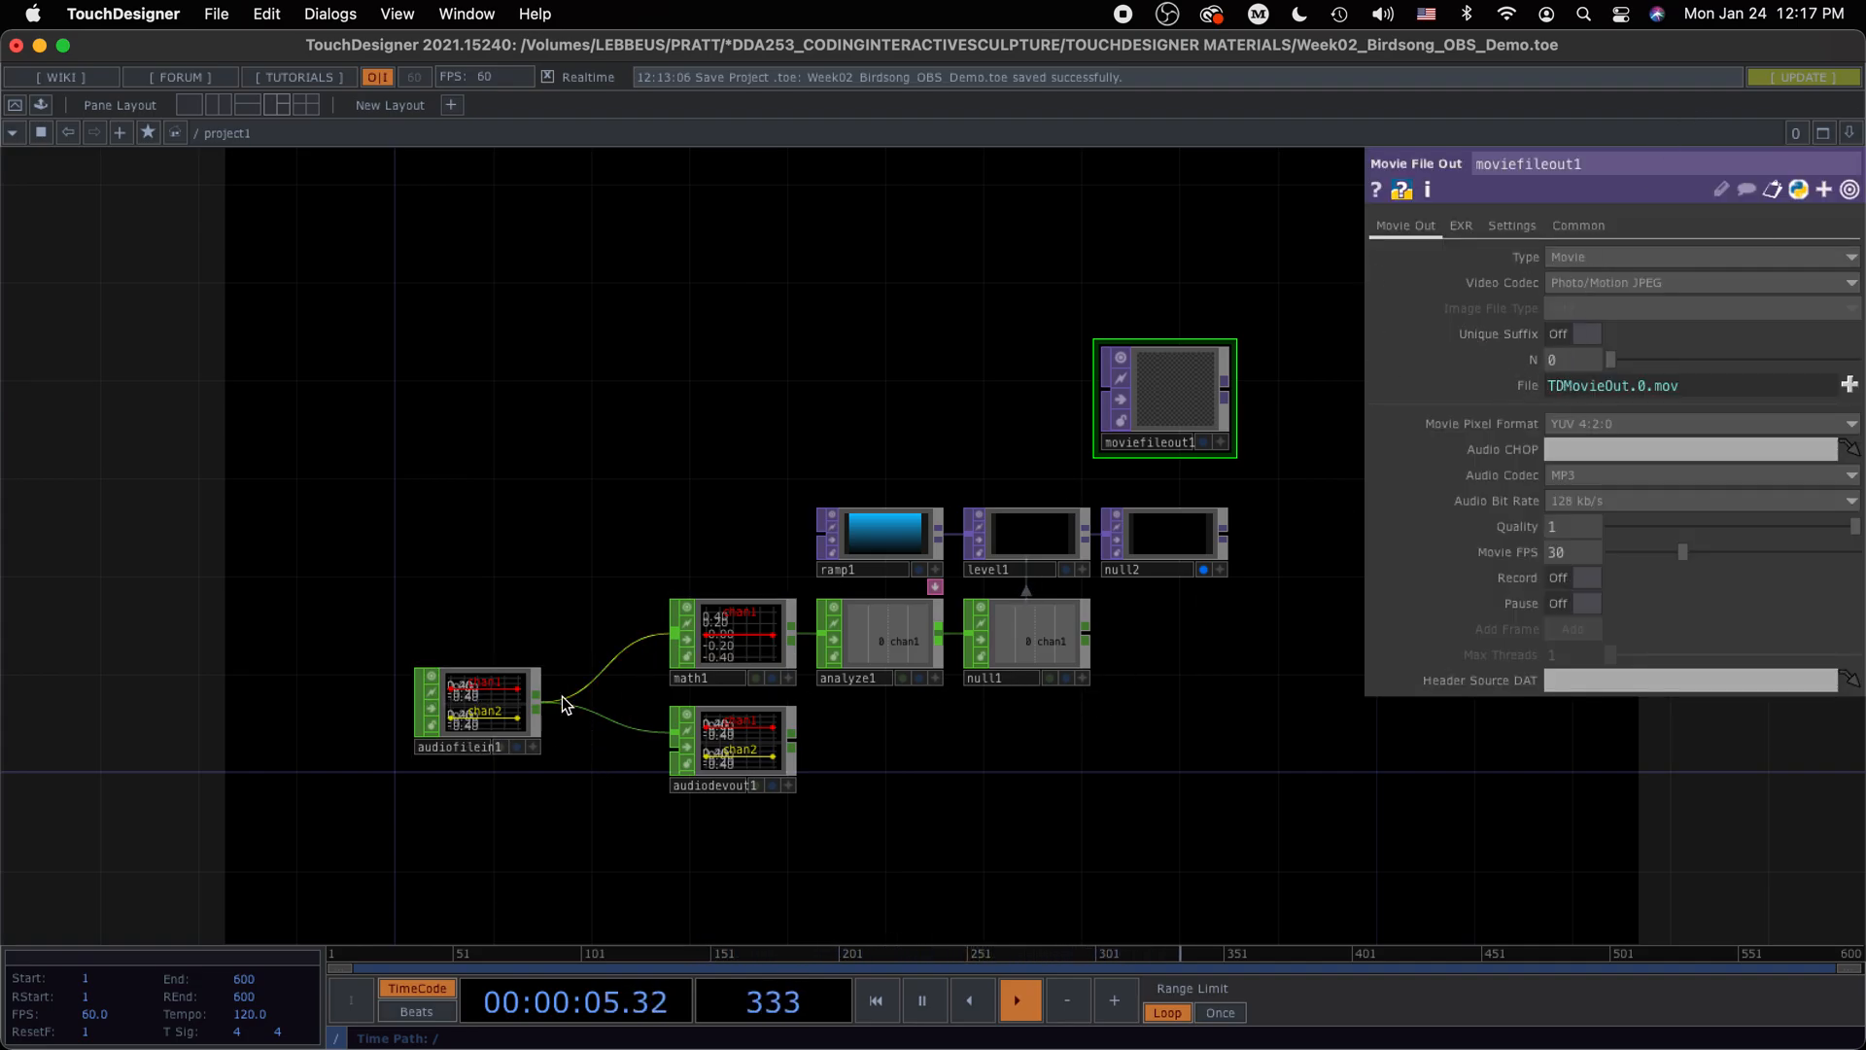
click(525, 702)
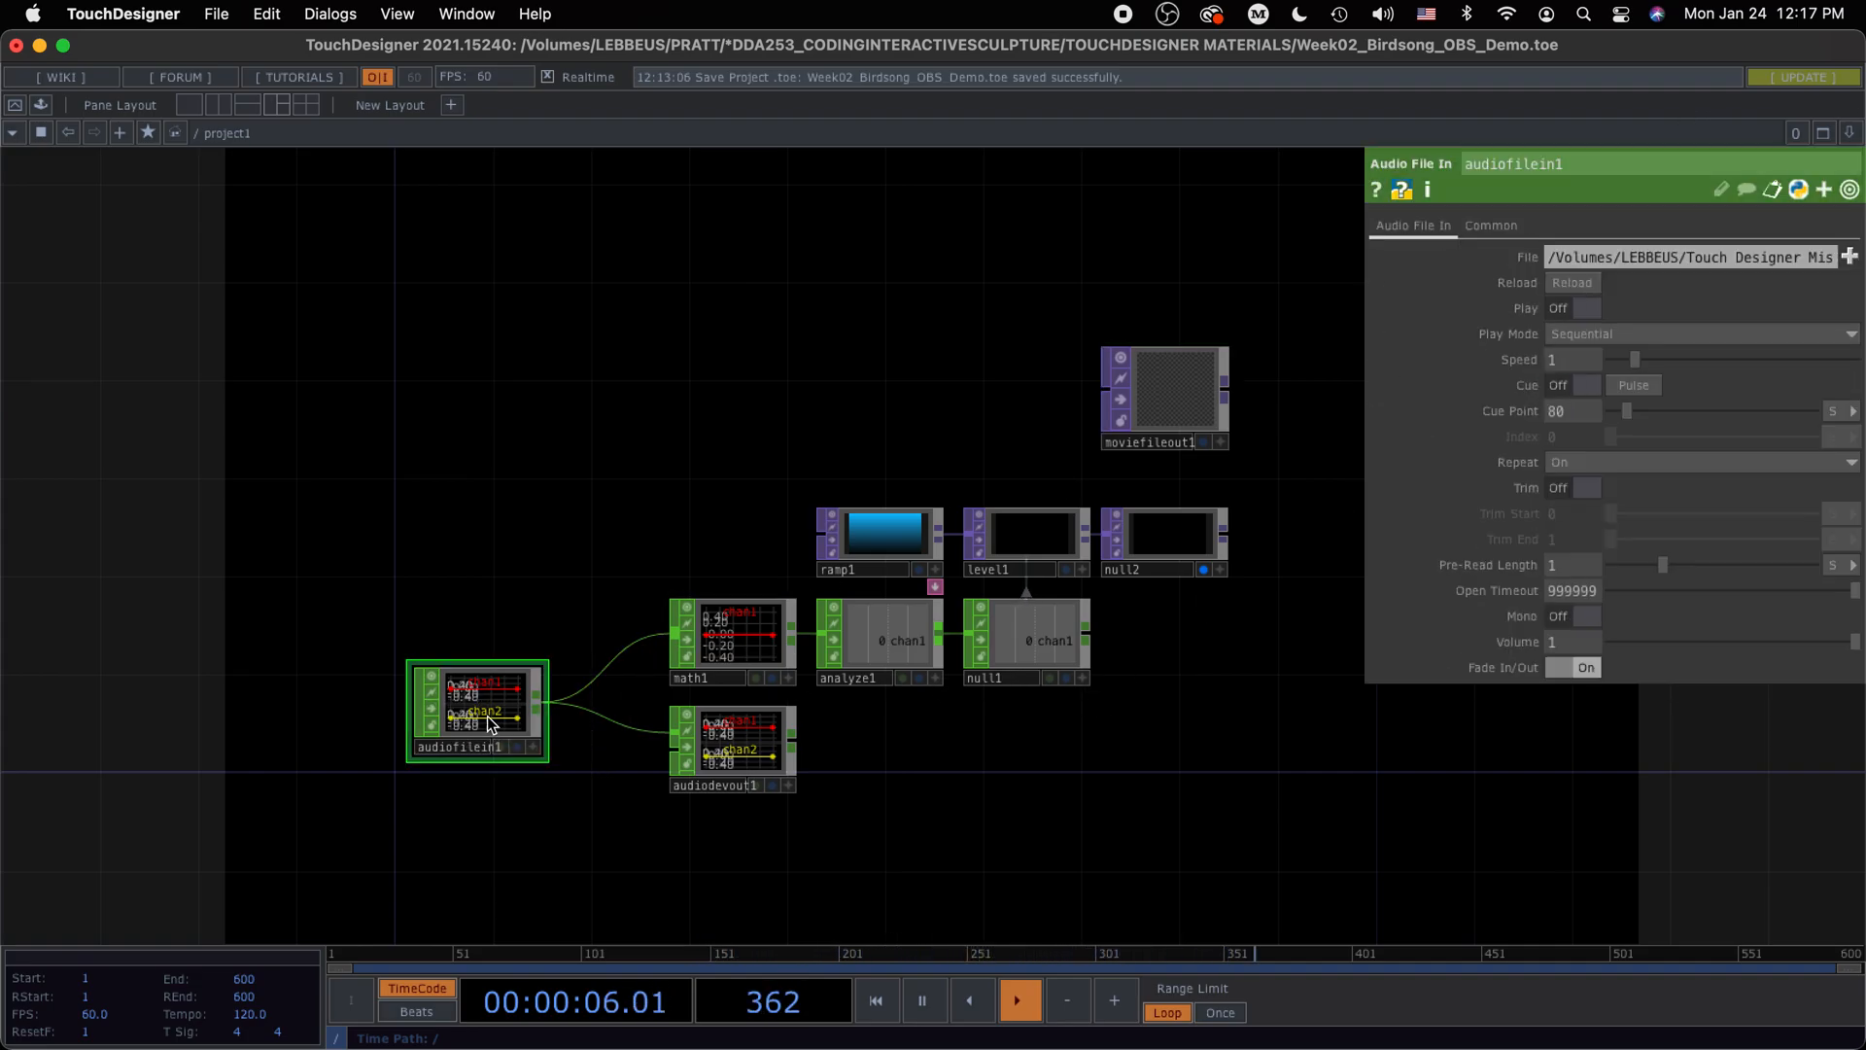
click(1590, 311)
scroll(1112, 804, right, 5)
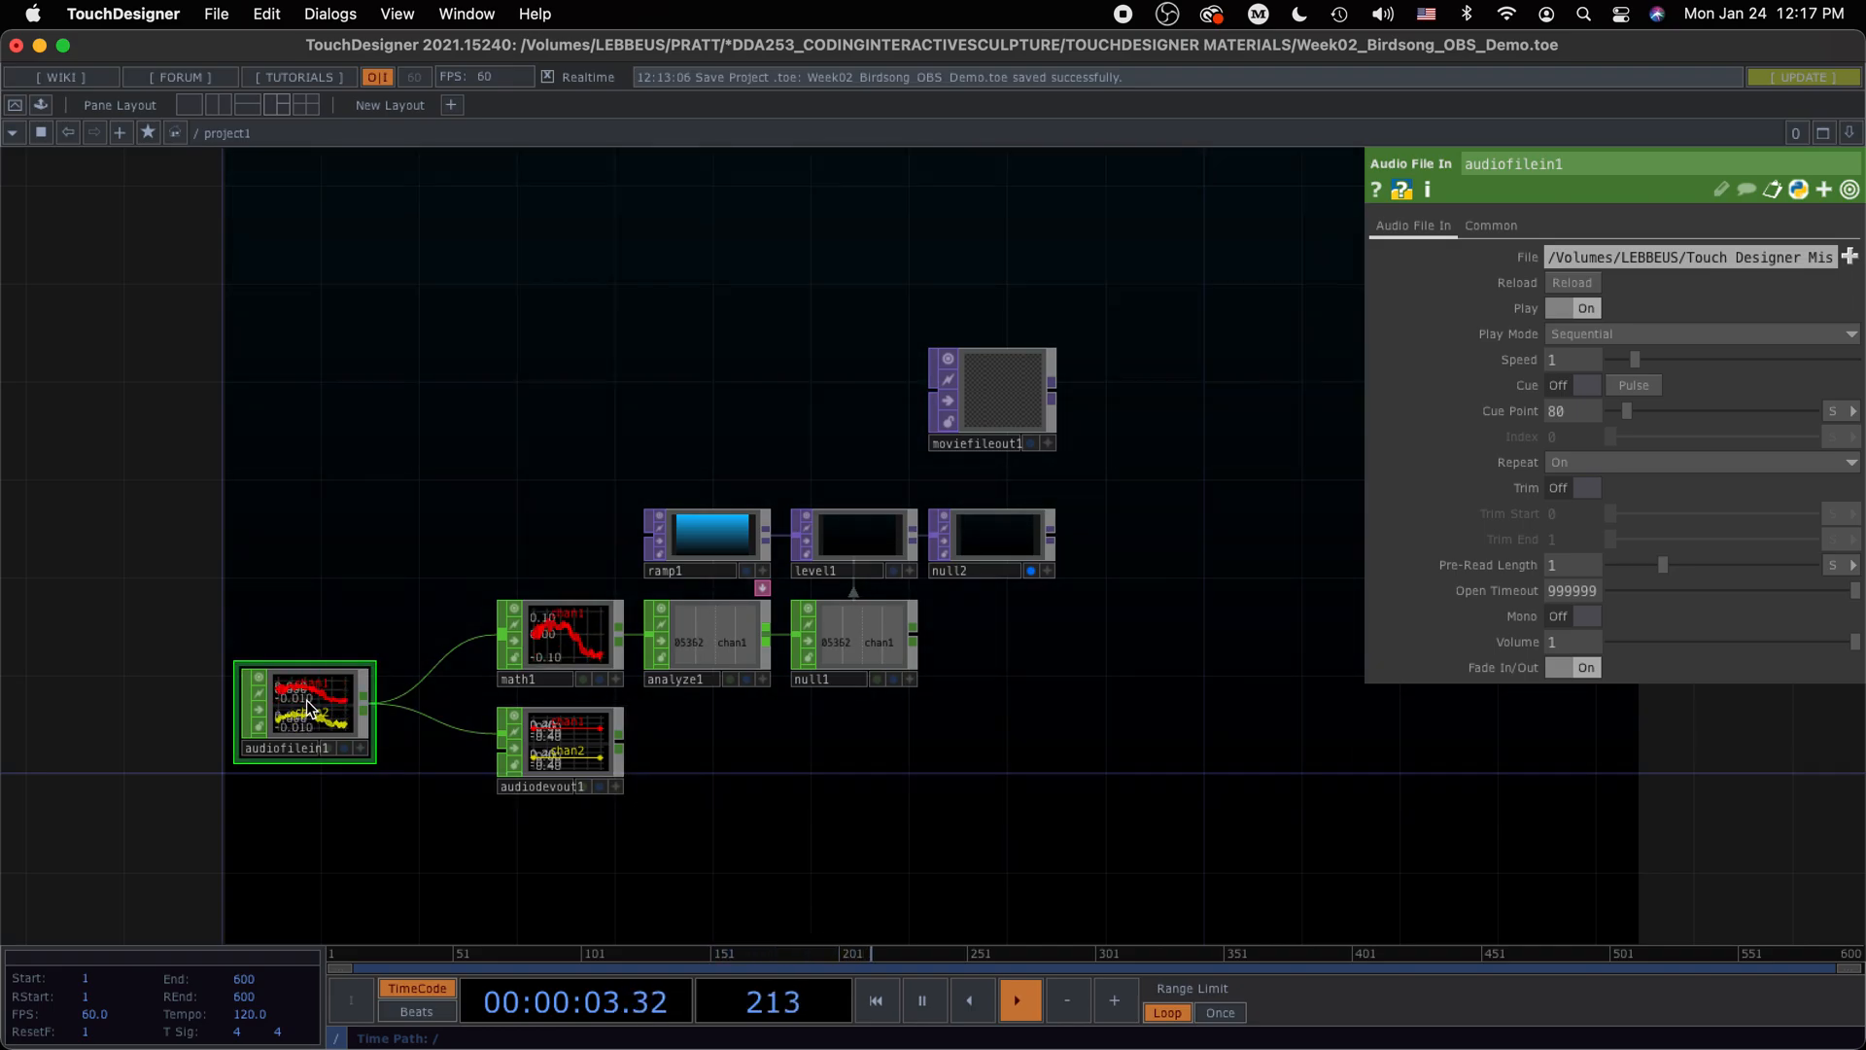
Lower the Volume of the audiodevout1 operator to 0.148
click(574, 759)
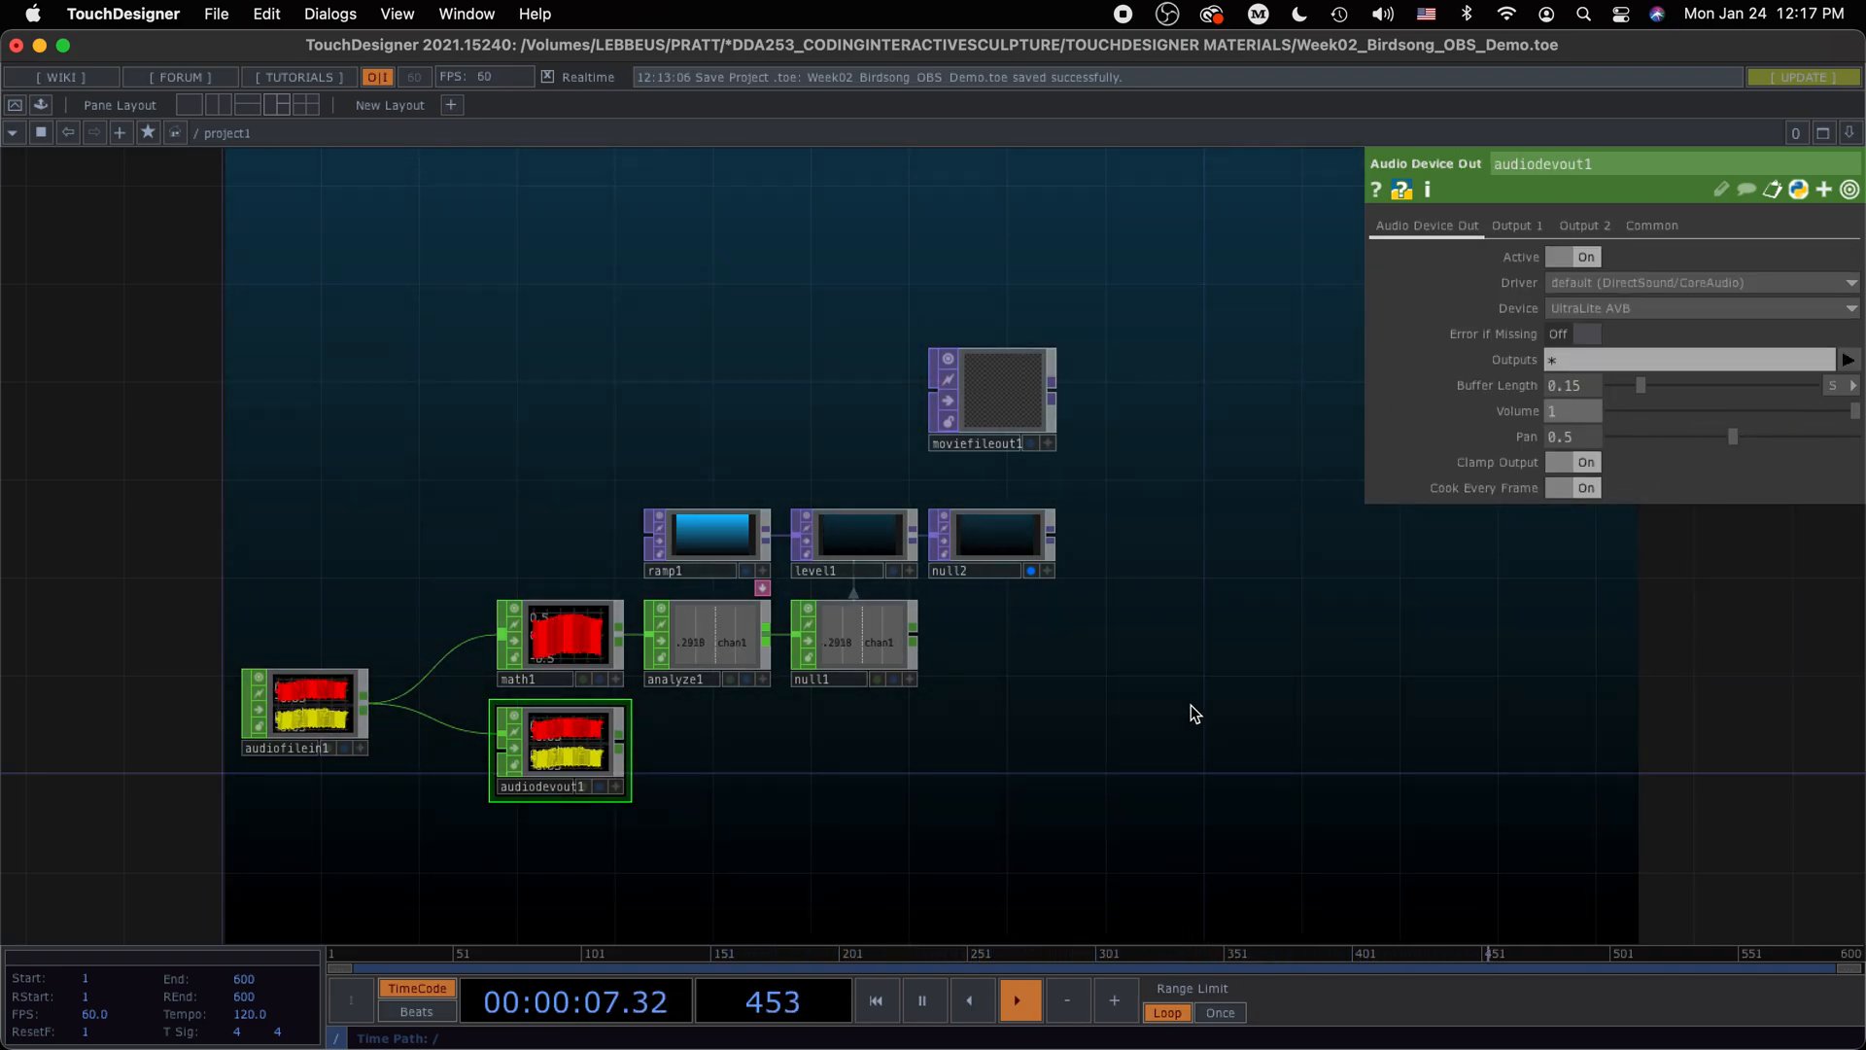
key(p)
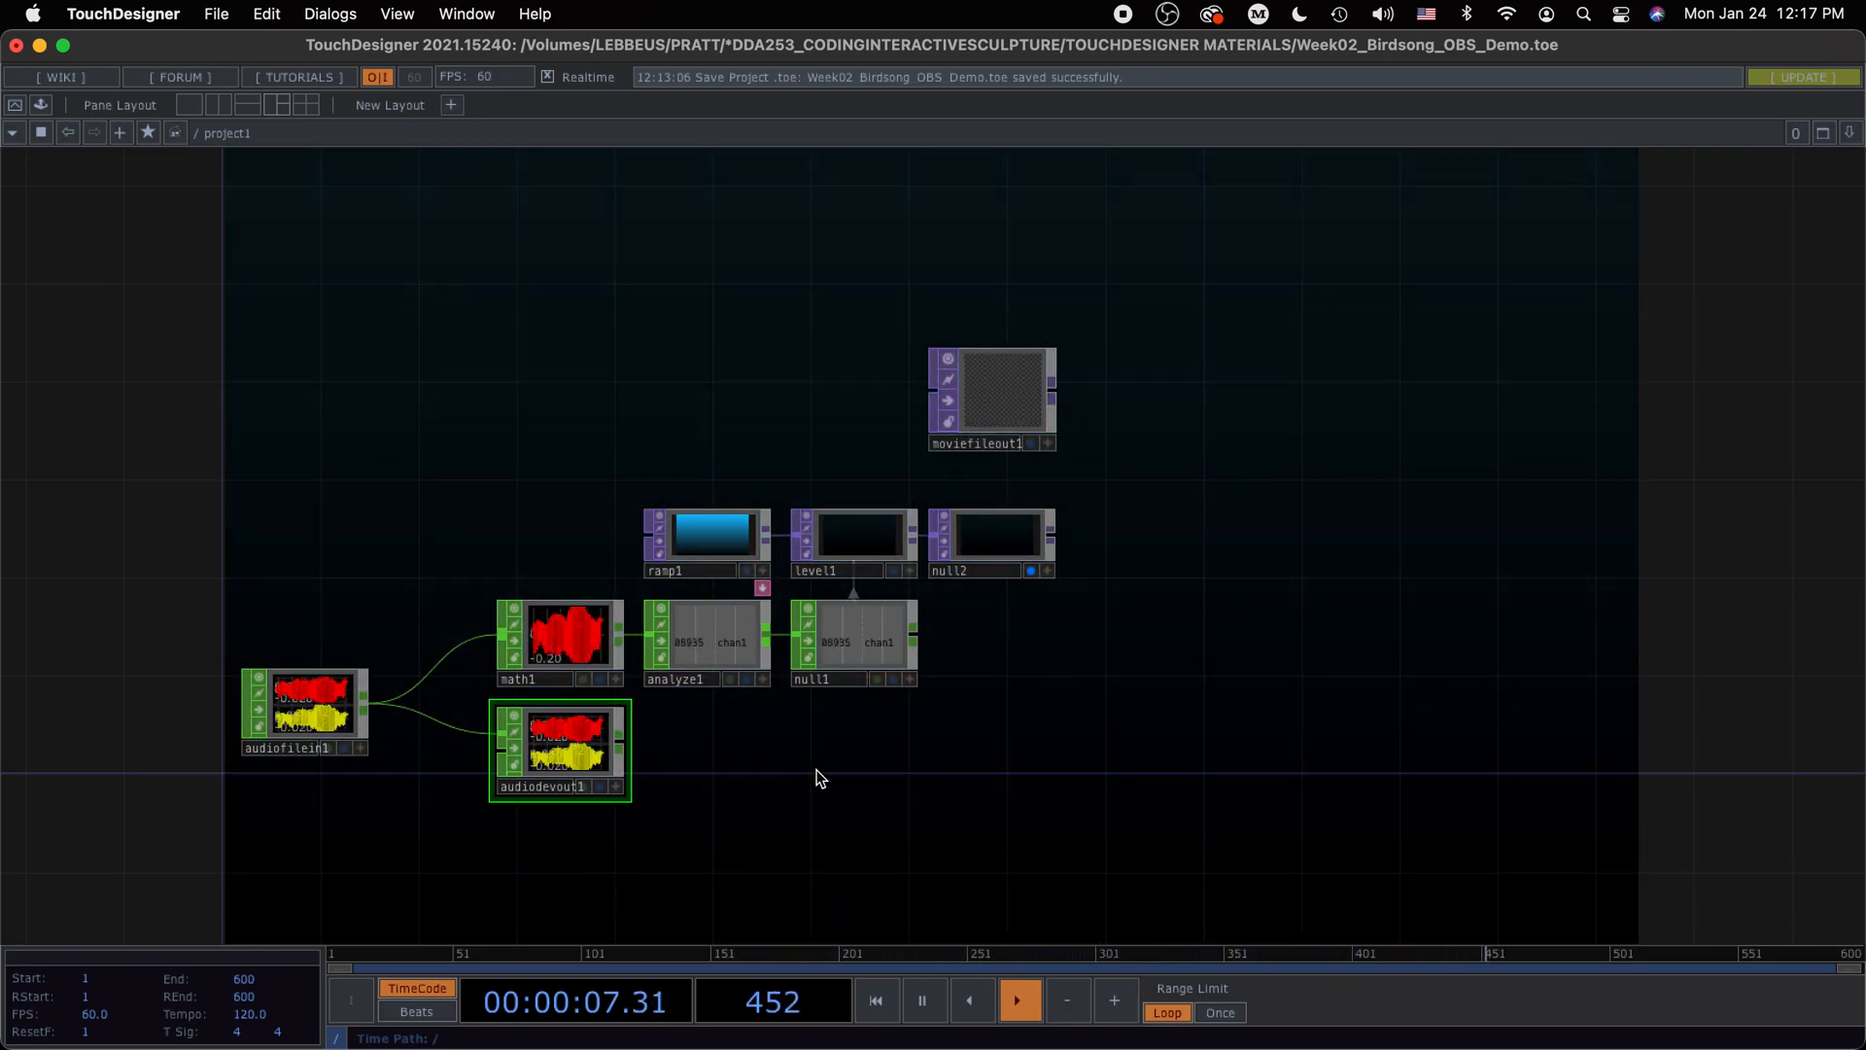
drag(816, 773, 873, 728)
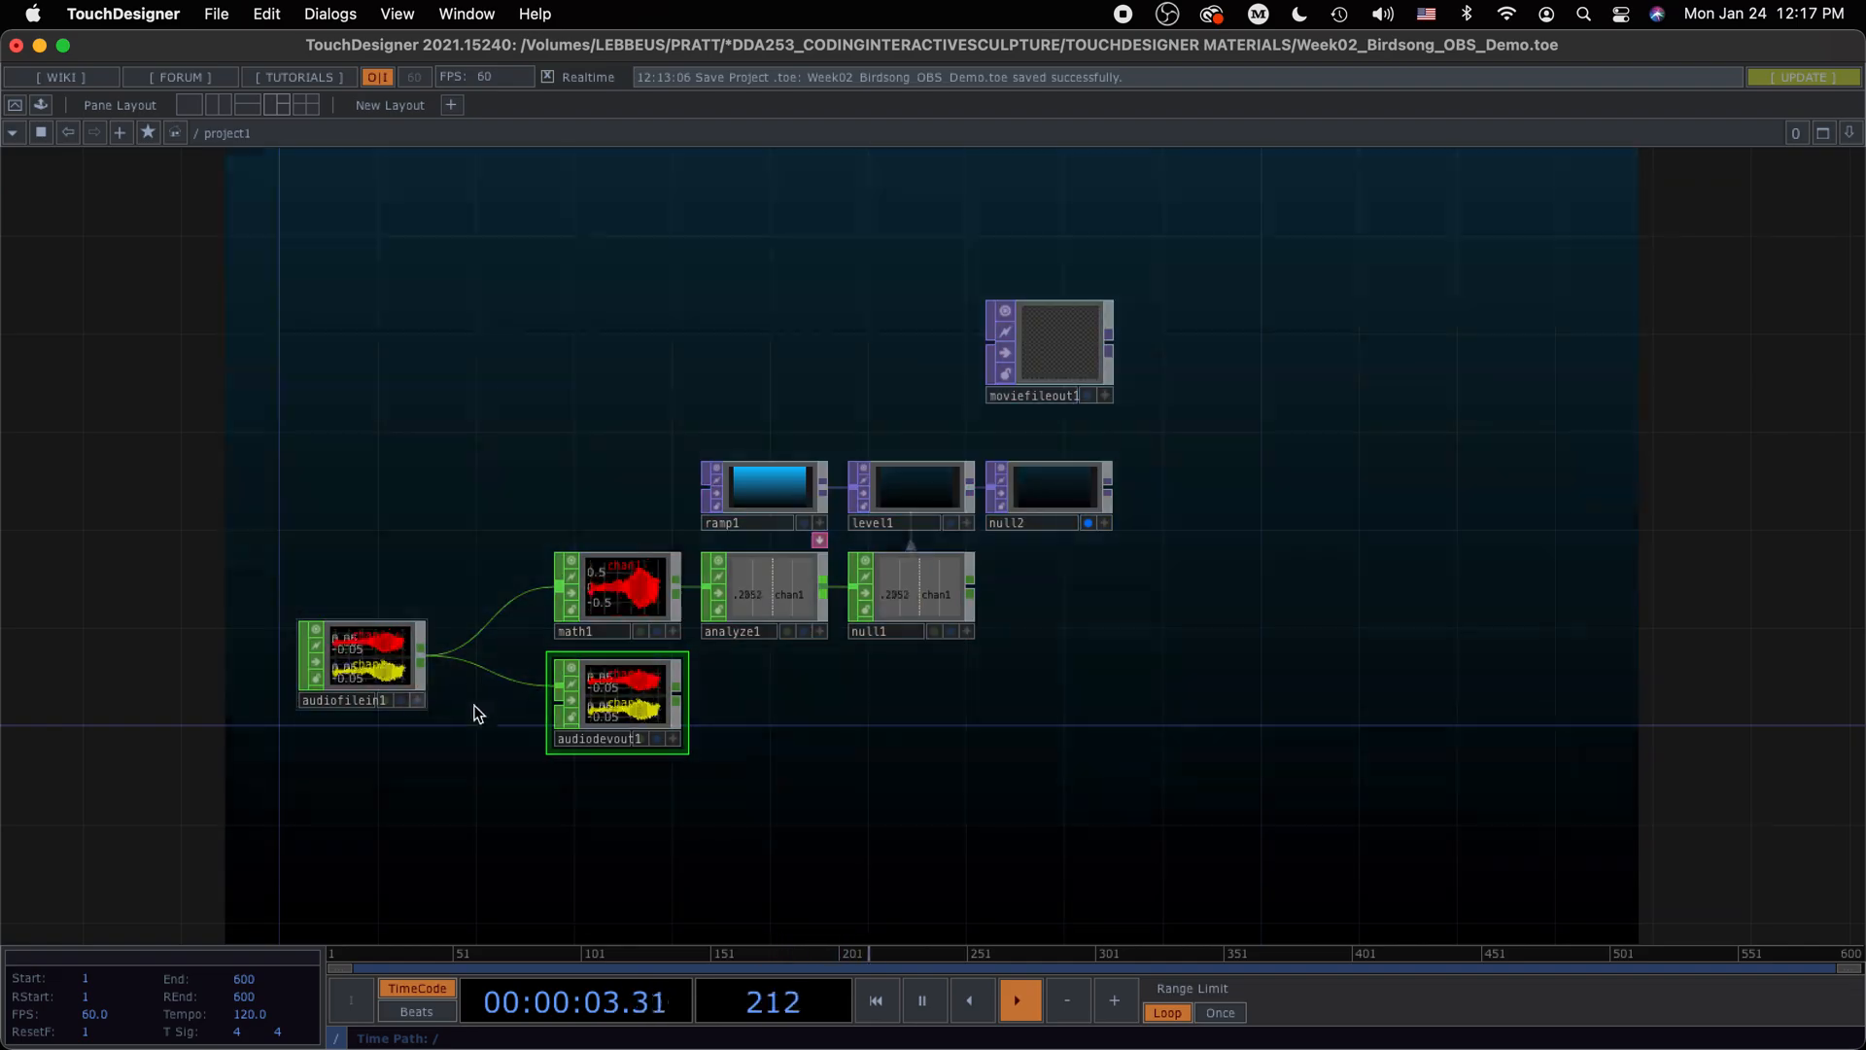
key(p)
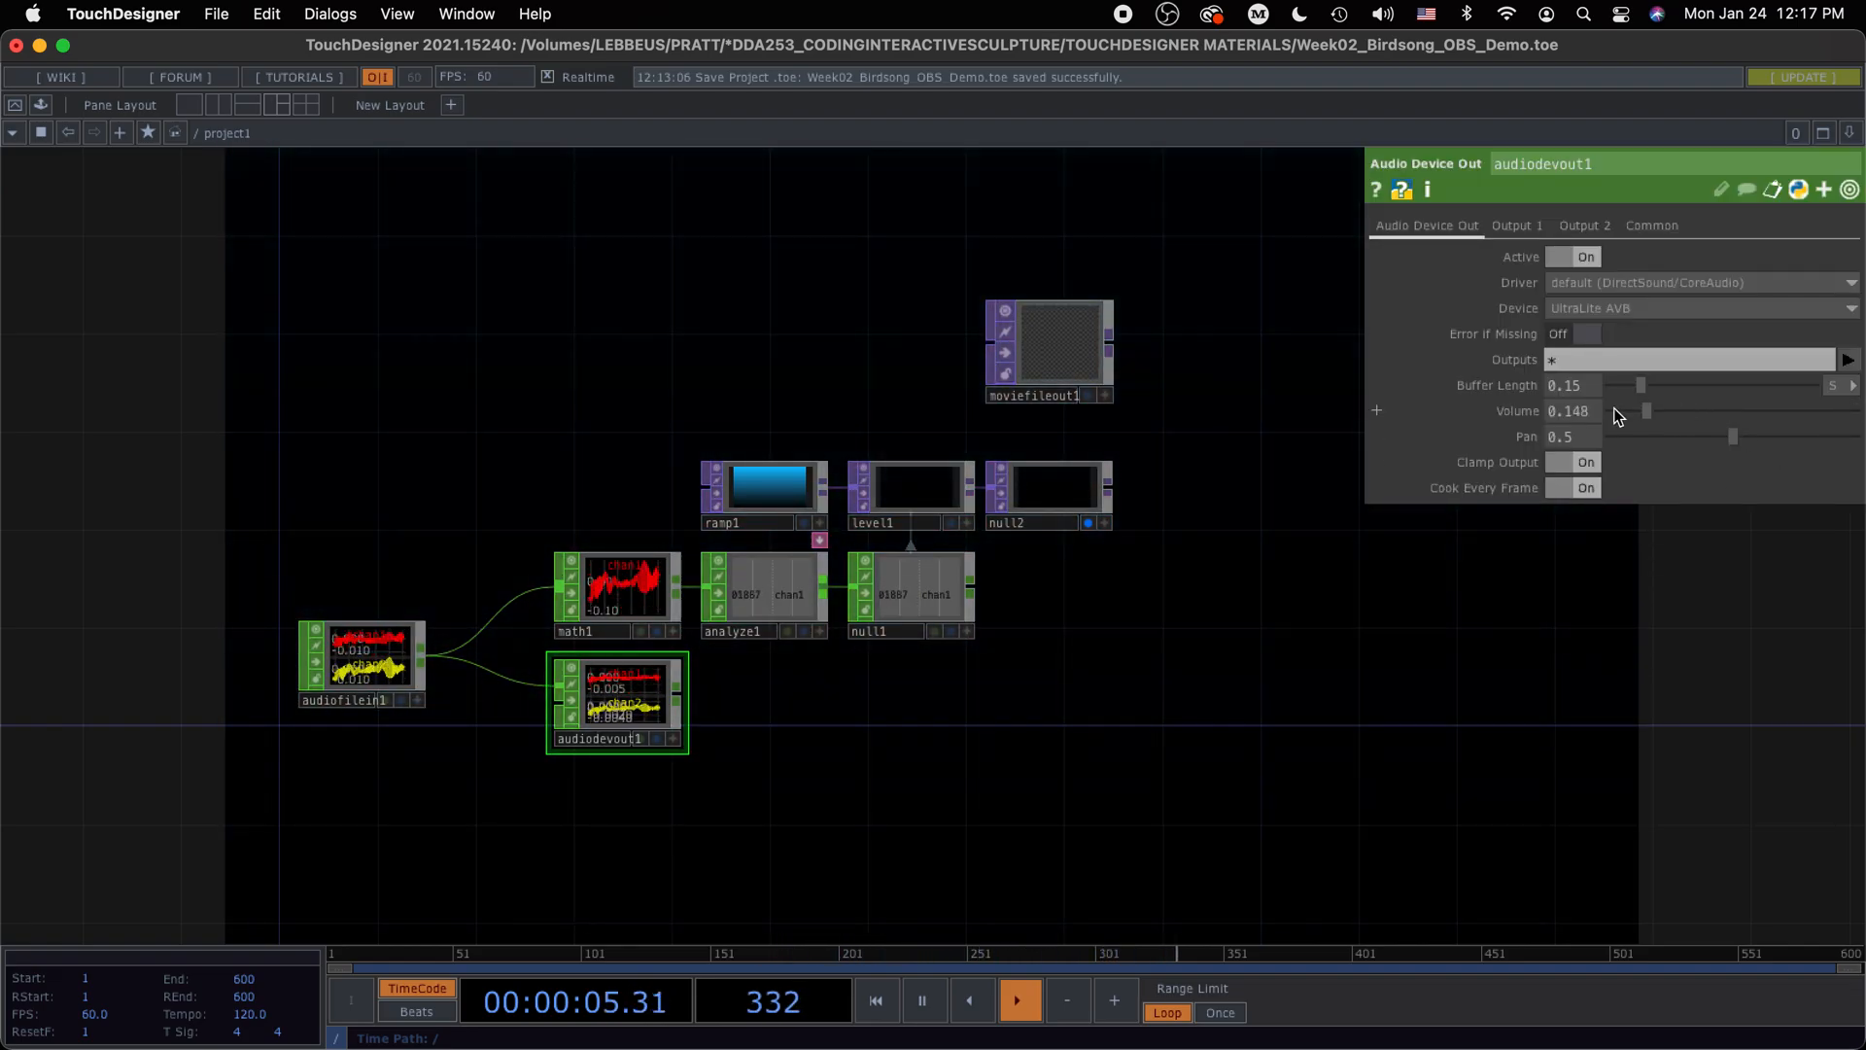
Turn Play off on the audiofilein1 operator and hide the parameter window
click(355, 661)
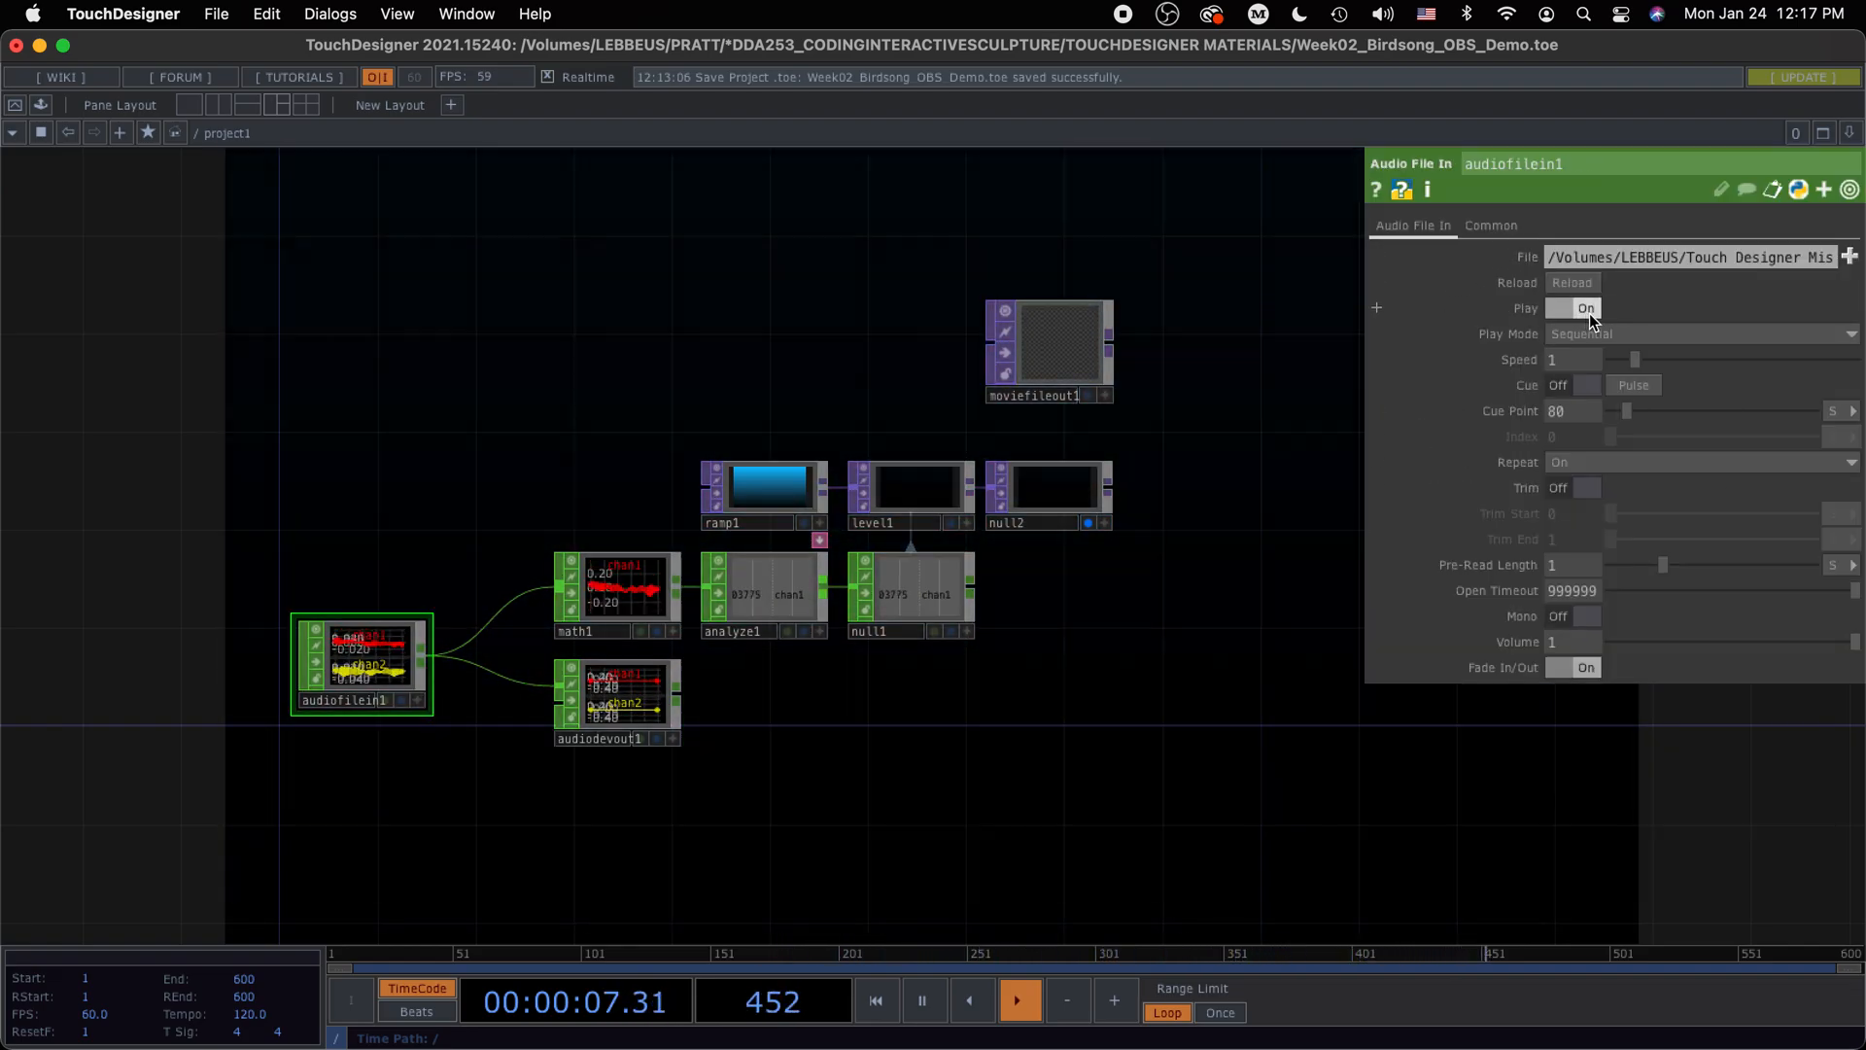
key(p)
Look over the TouchDesigner network and the empty OBS scene in turn, finishing in OBS
key(super+Tab)
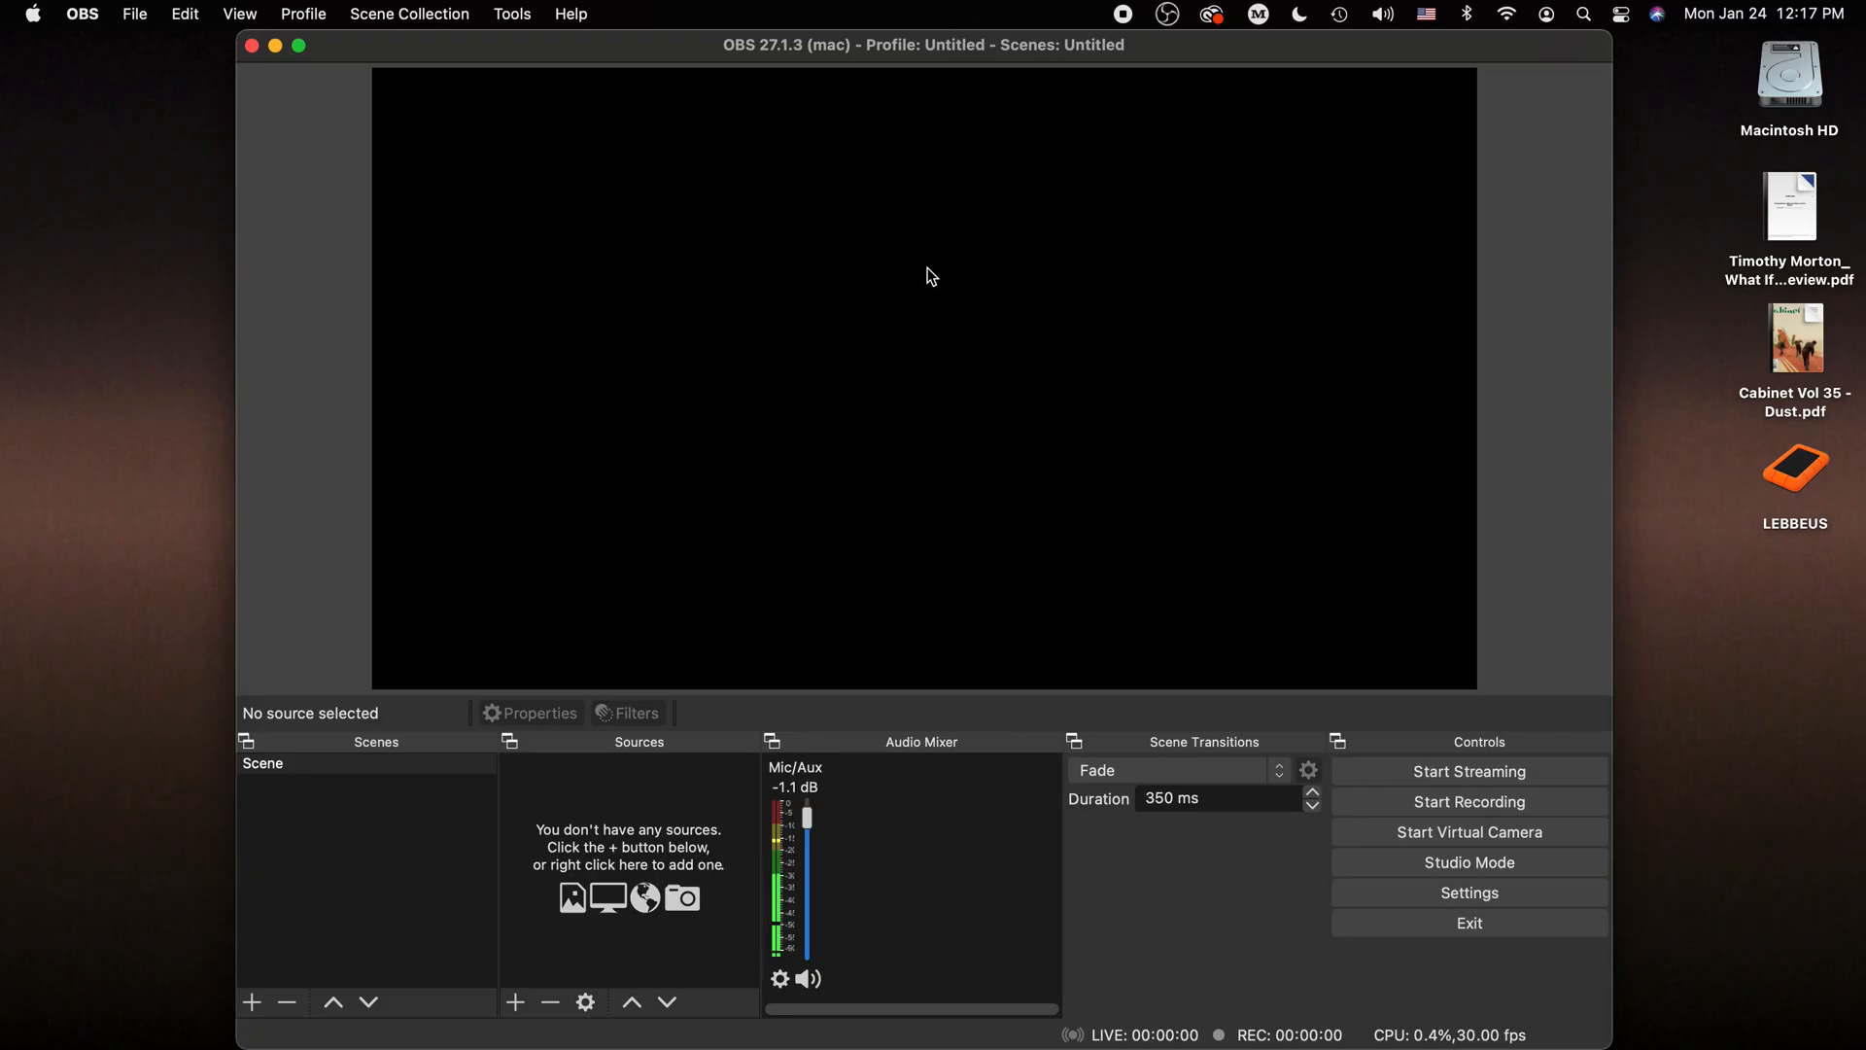
key(super+Tab)
drag(858, 775, 982, 772)
scroll(866, 713, up, 1)
scroll(865, 714, up, 2)
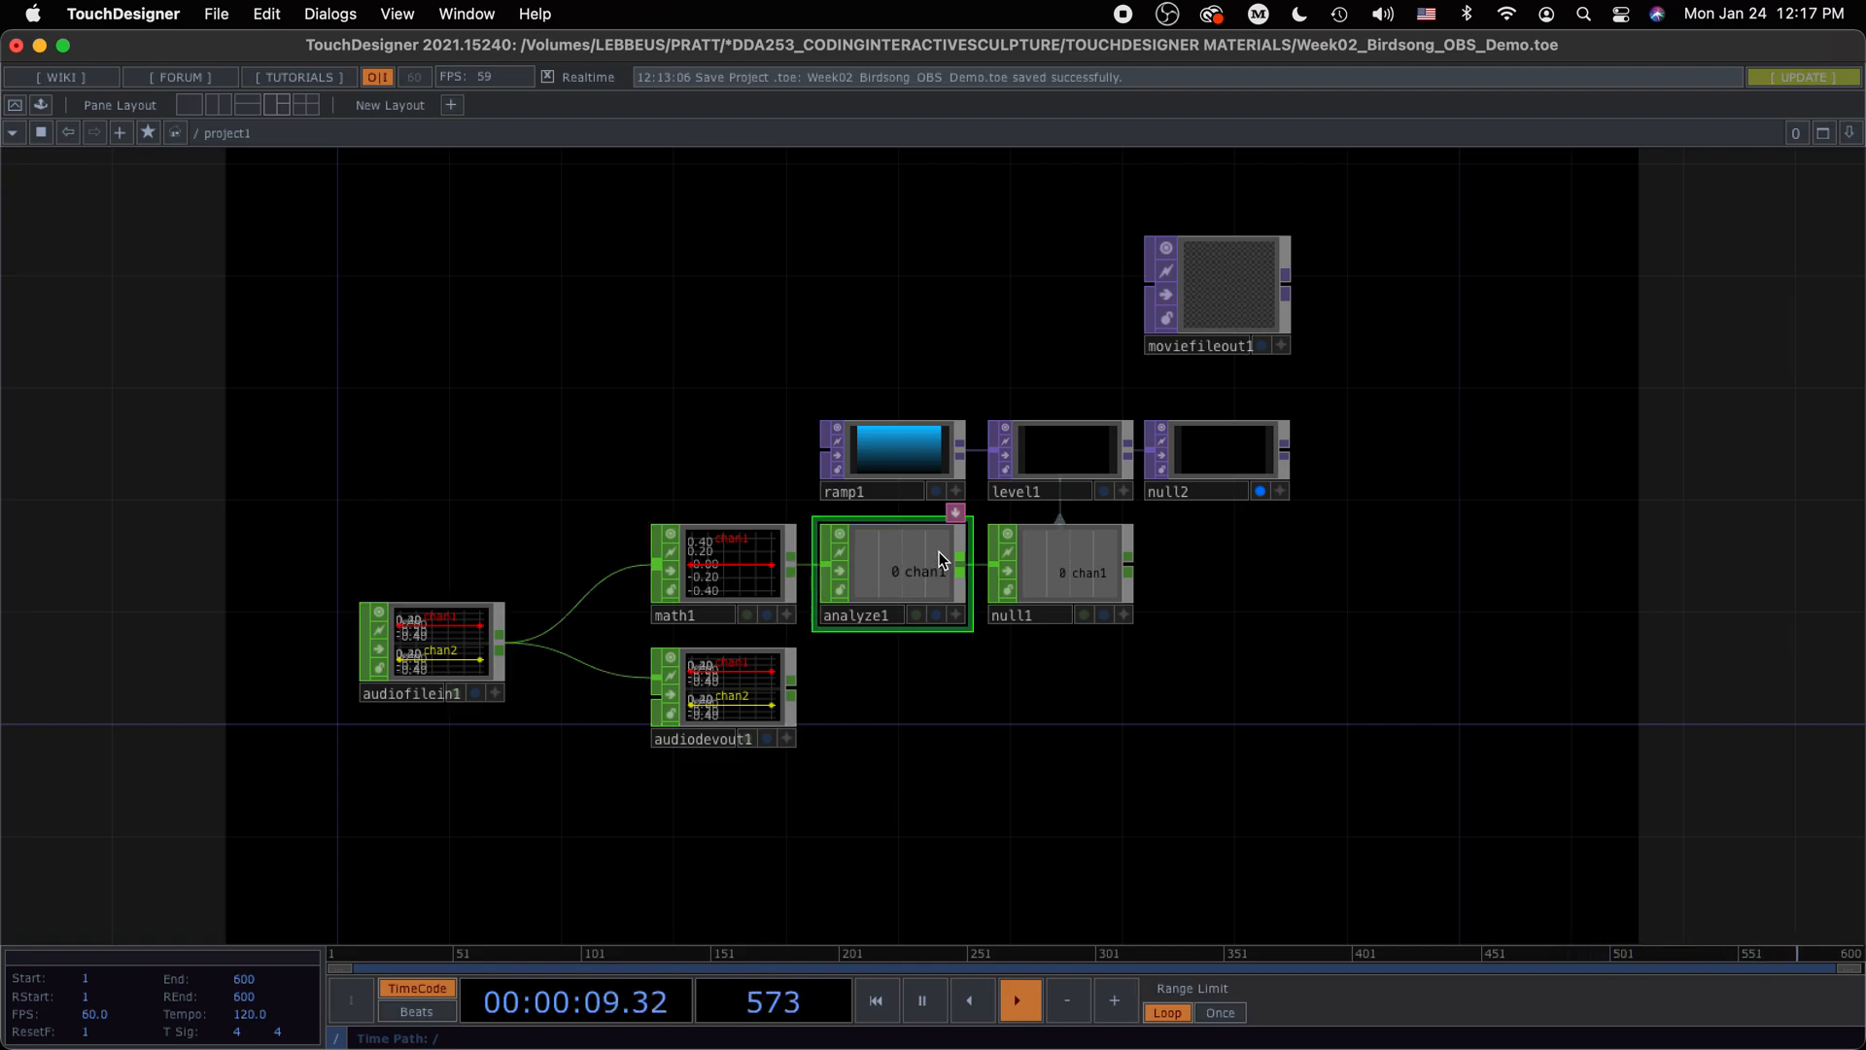
drag(1250, 573, 1329, 489)
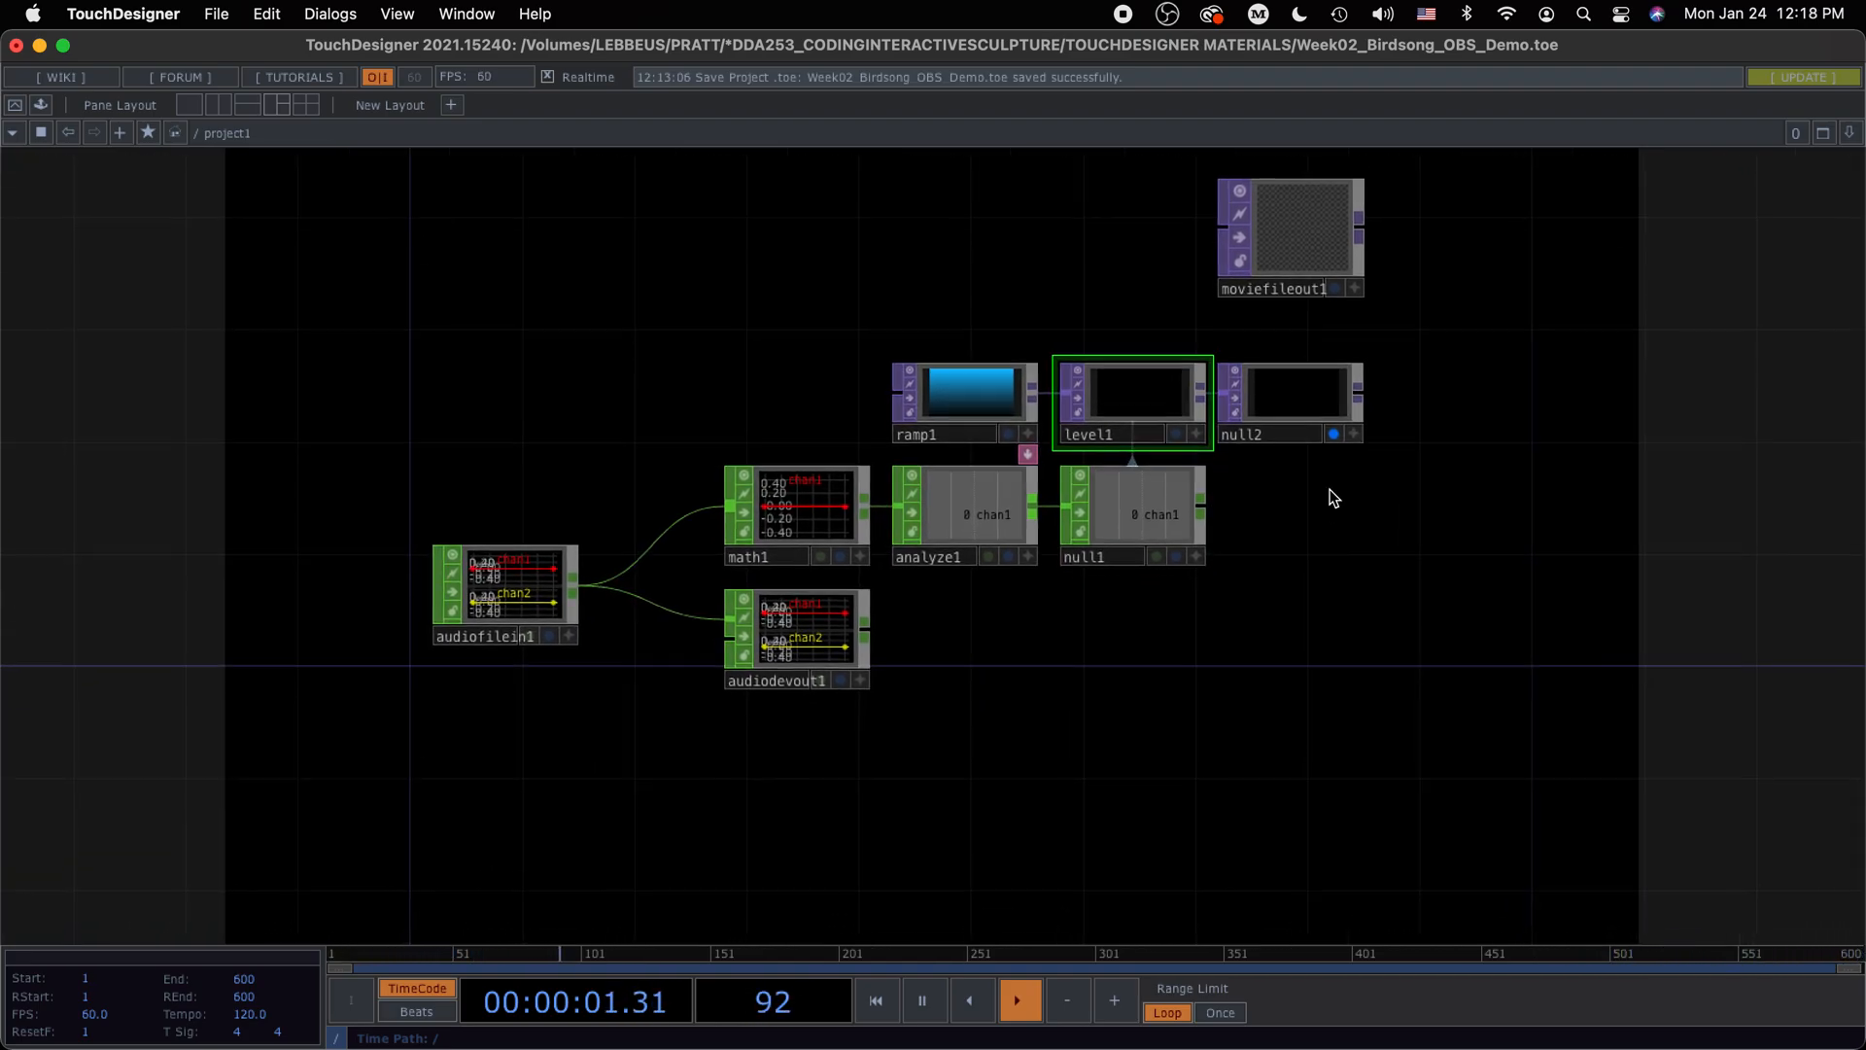
key(super+h)
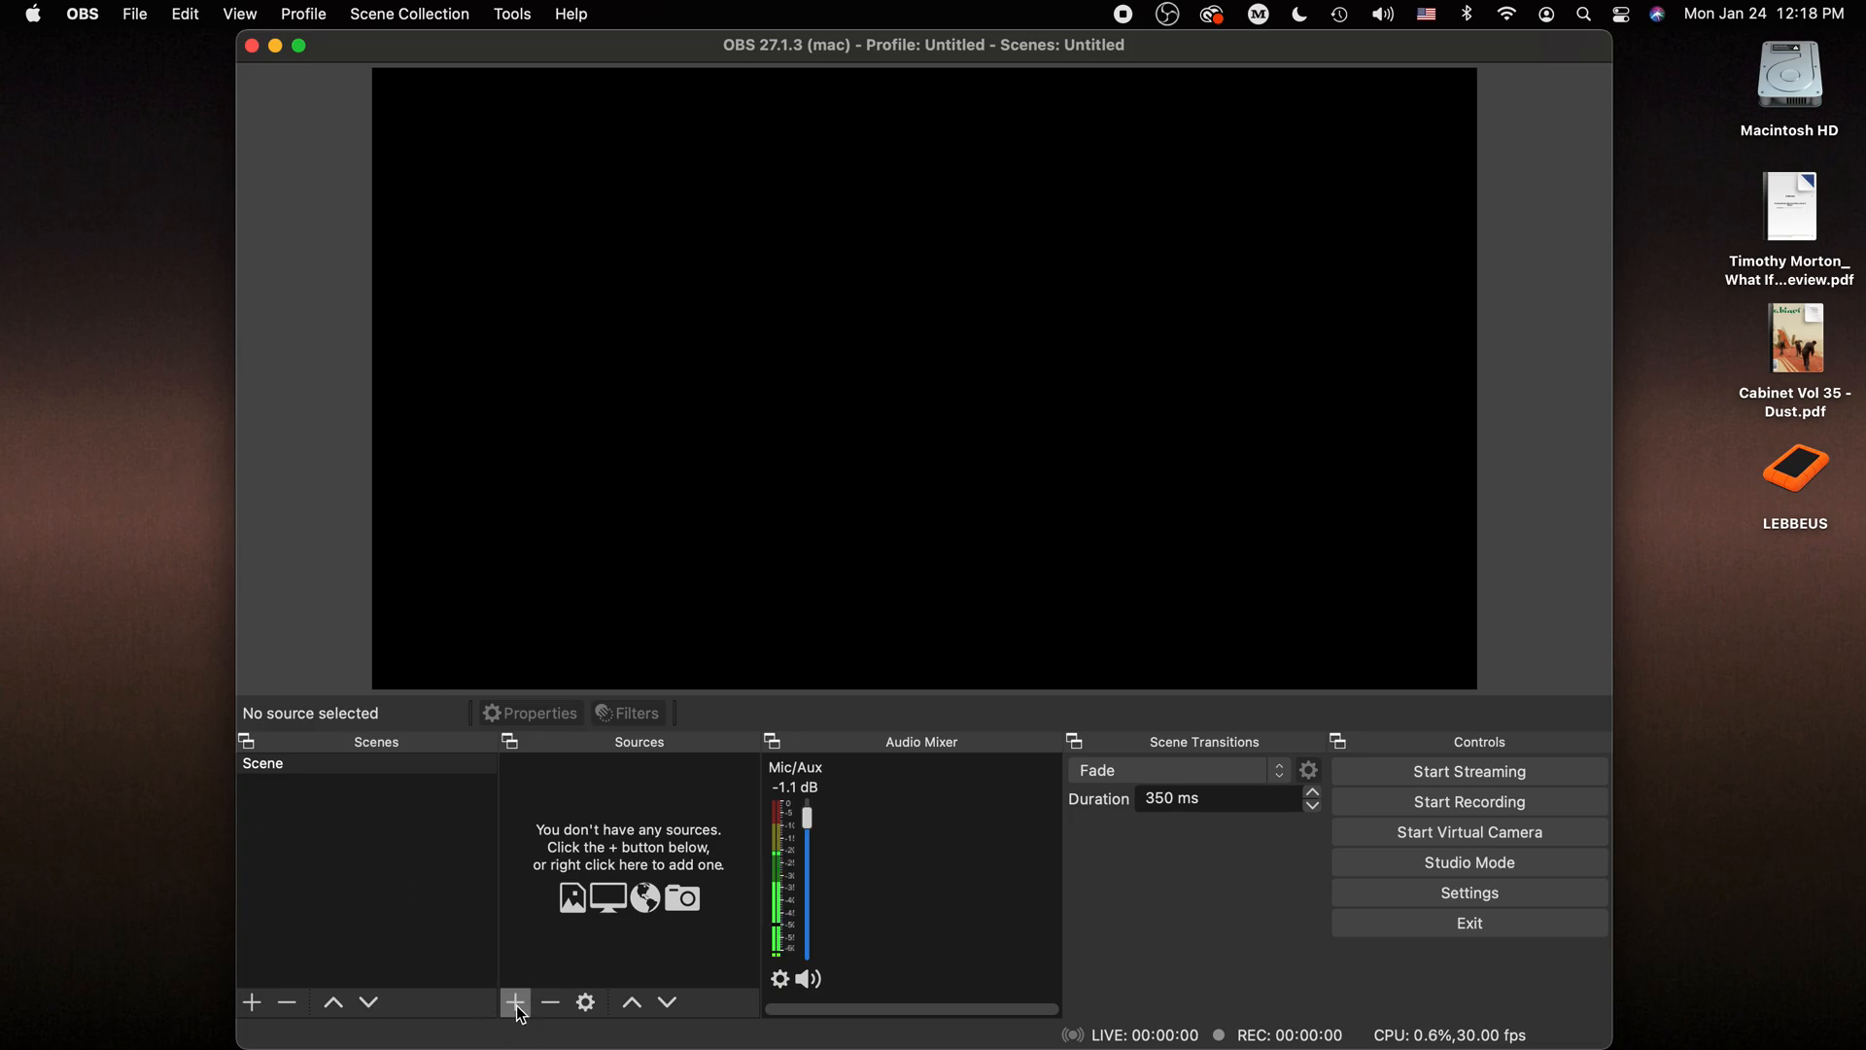
key(super+Tab)
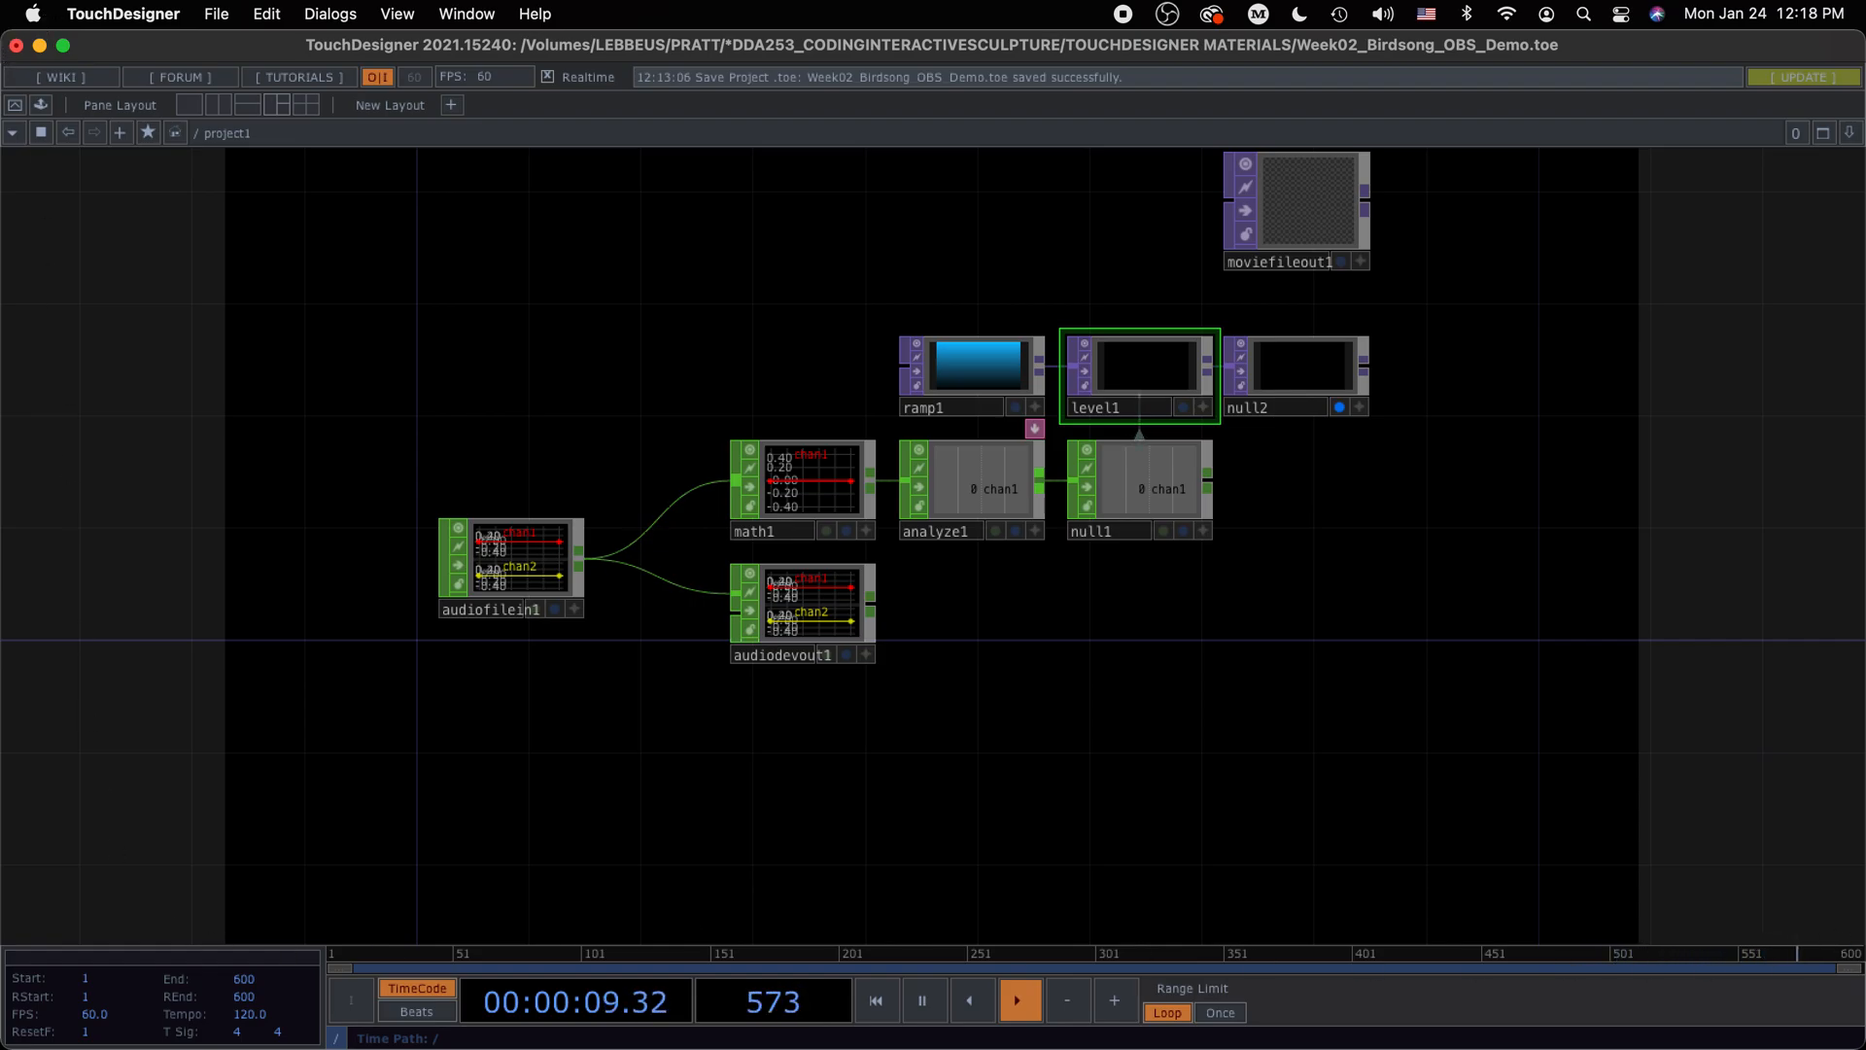
drag(1508, 529, 1447, 614)
key(super+Tab)
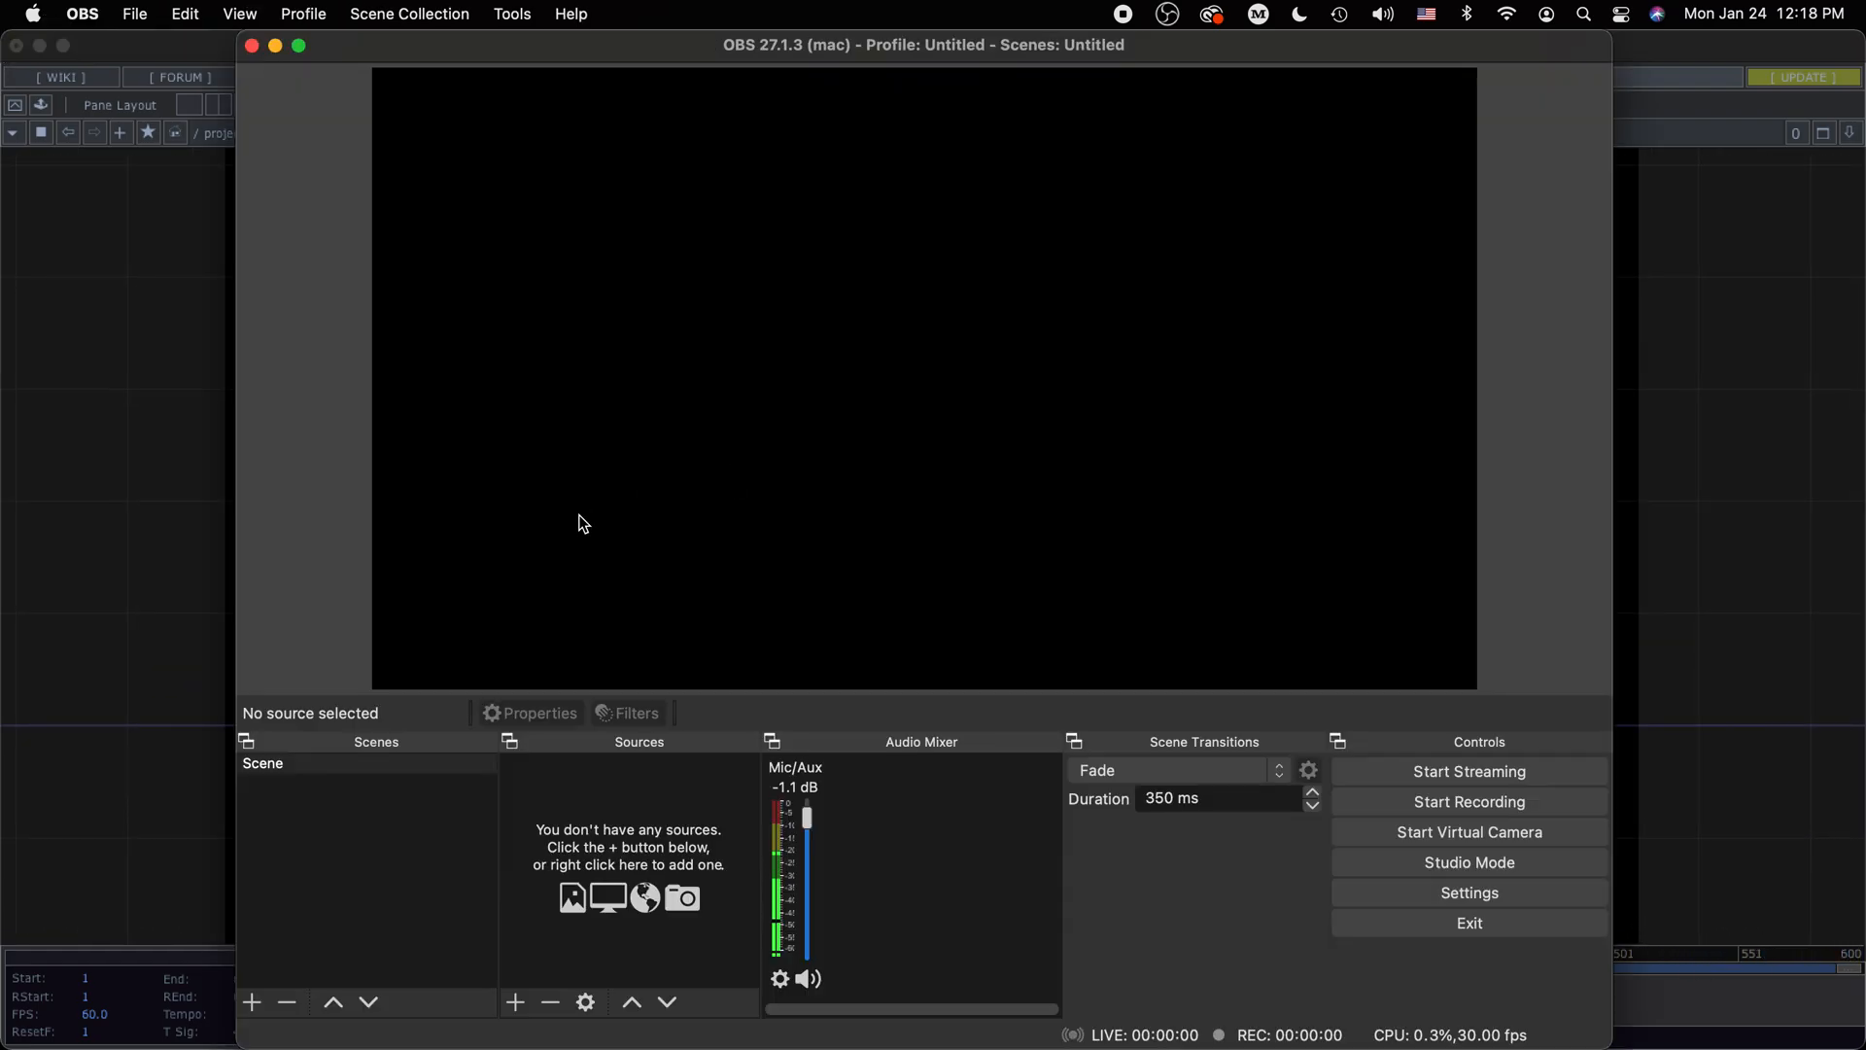
click(515, 1003)
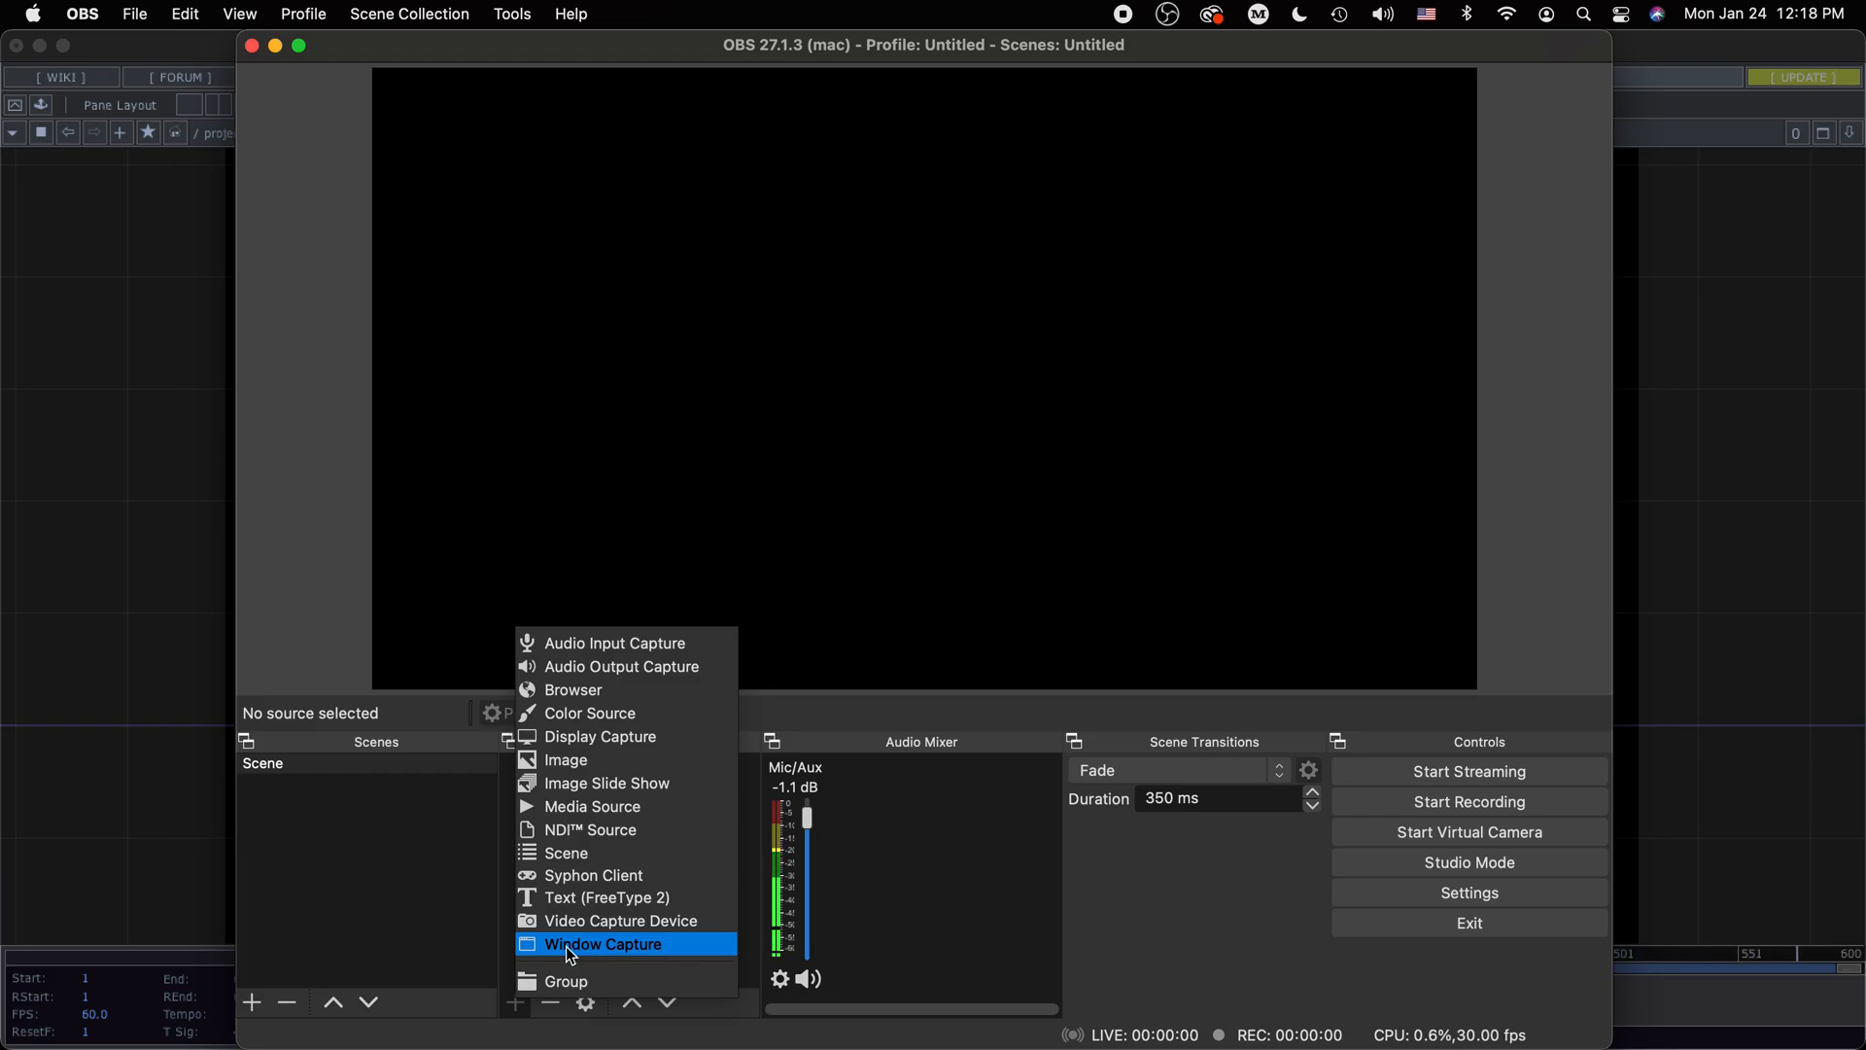
click(155, 598)
mouse_move(295, 43)
mouse_down()
mouse_move(462, 200)
mouse_move(457, 218)
mouse_move(296, 37)
mouse_up()
key(super+Tab)
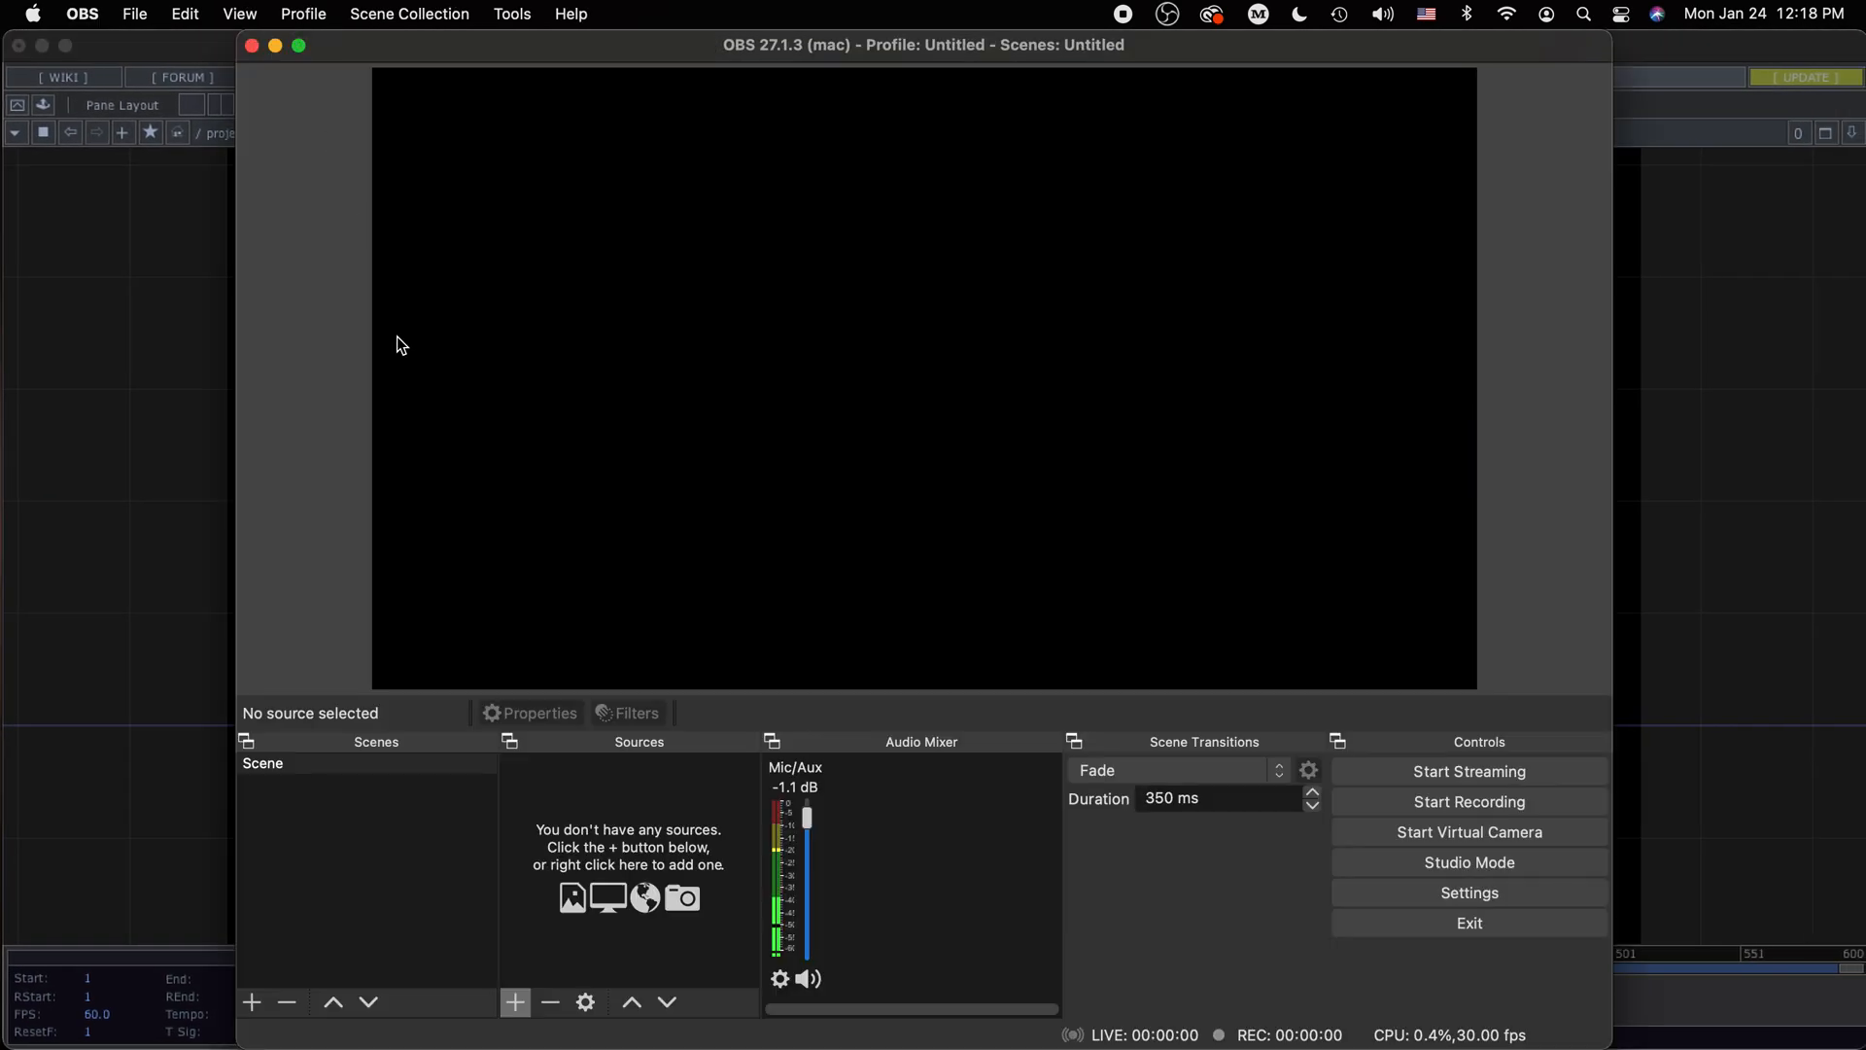
Add a Window Capture source named TouchDesigner to the scene
click(515, 1002)
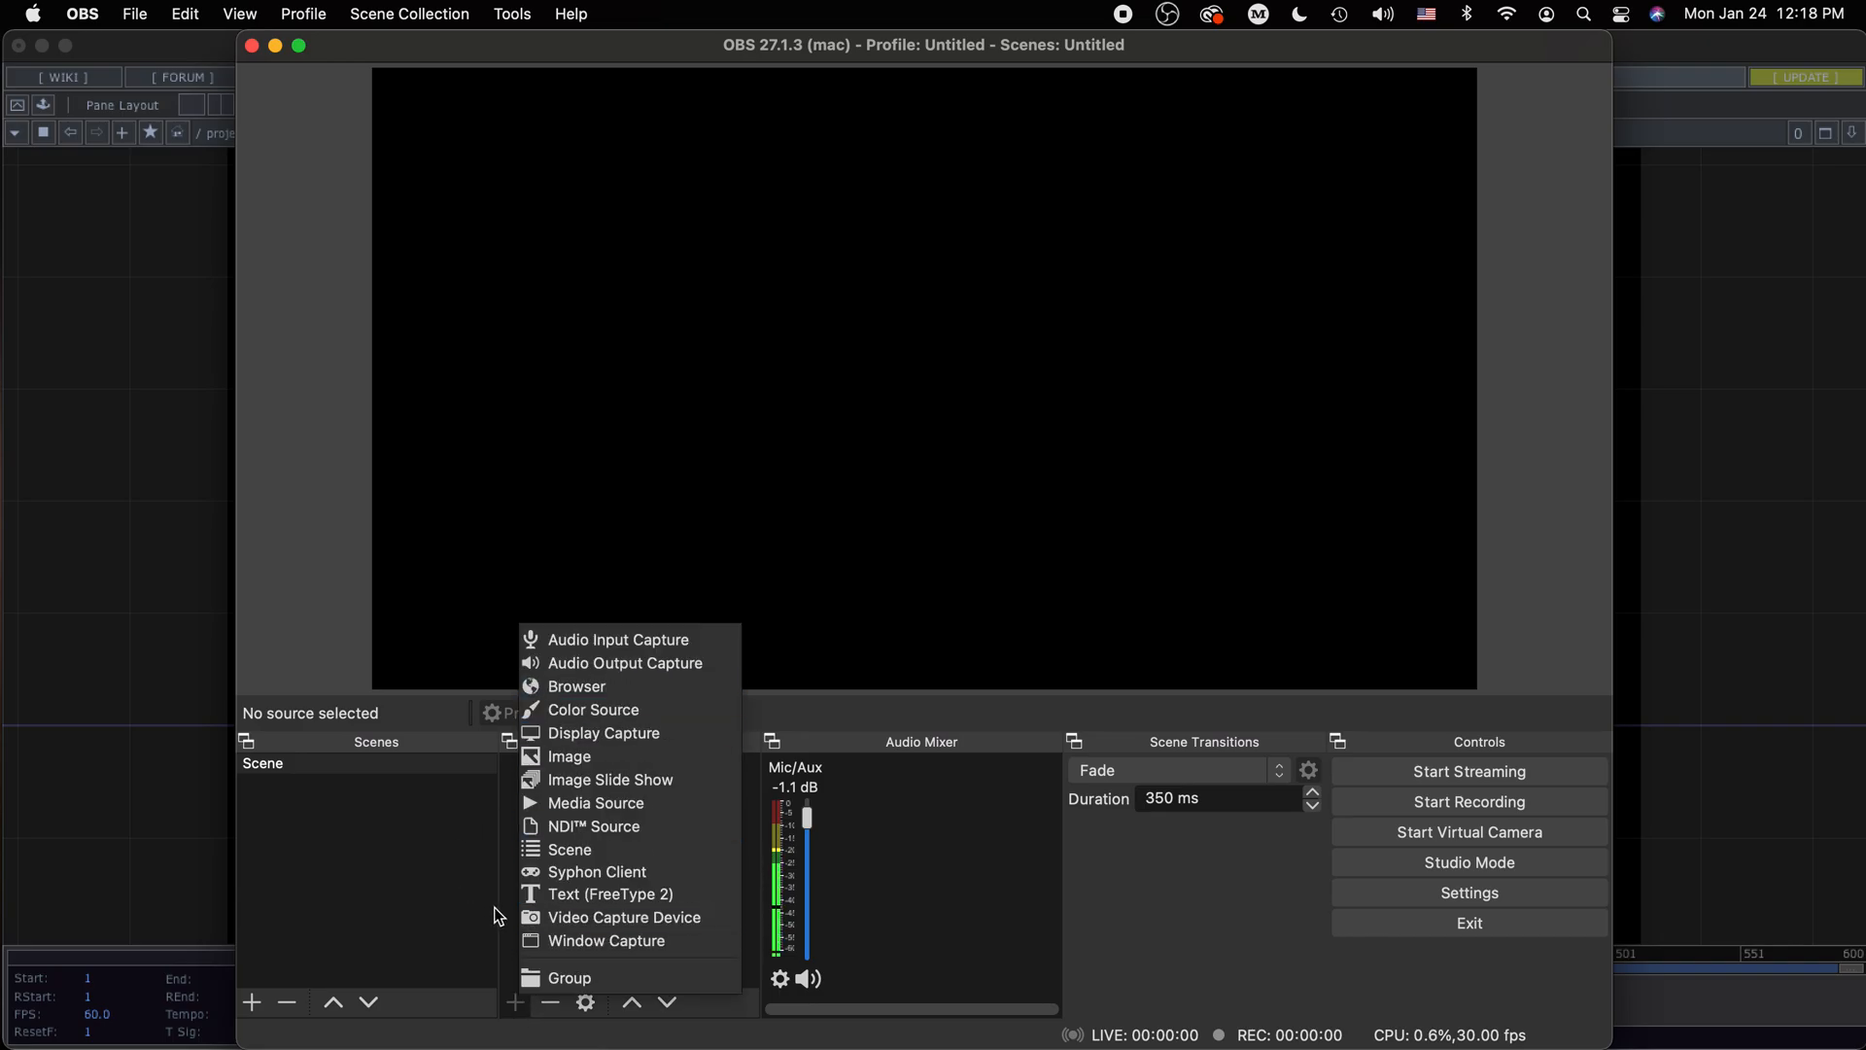
click(587, 942)
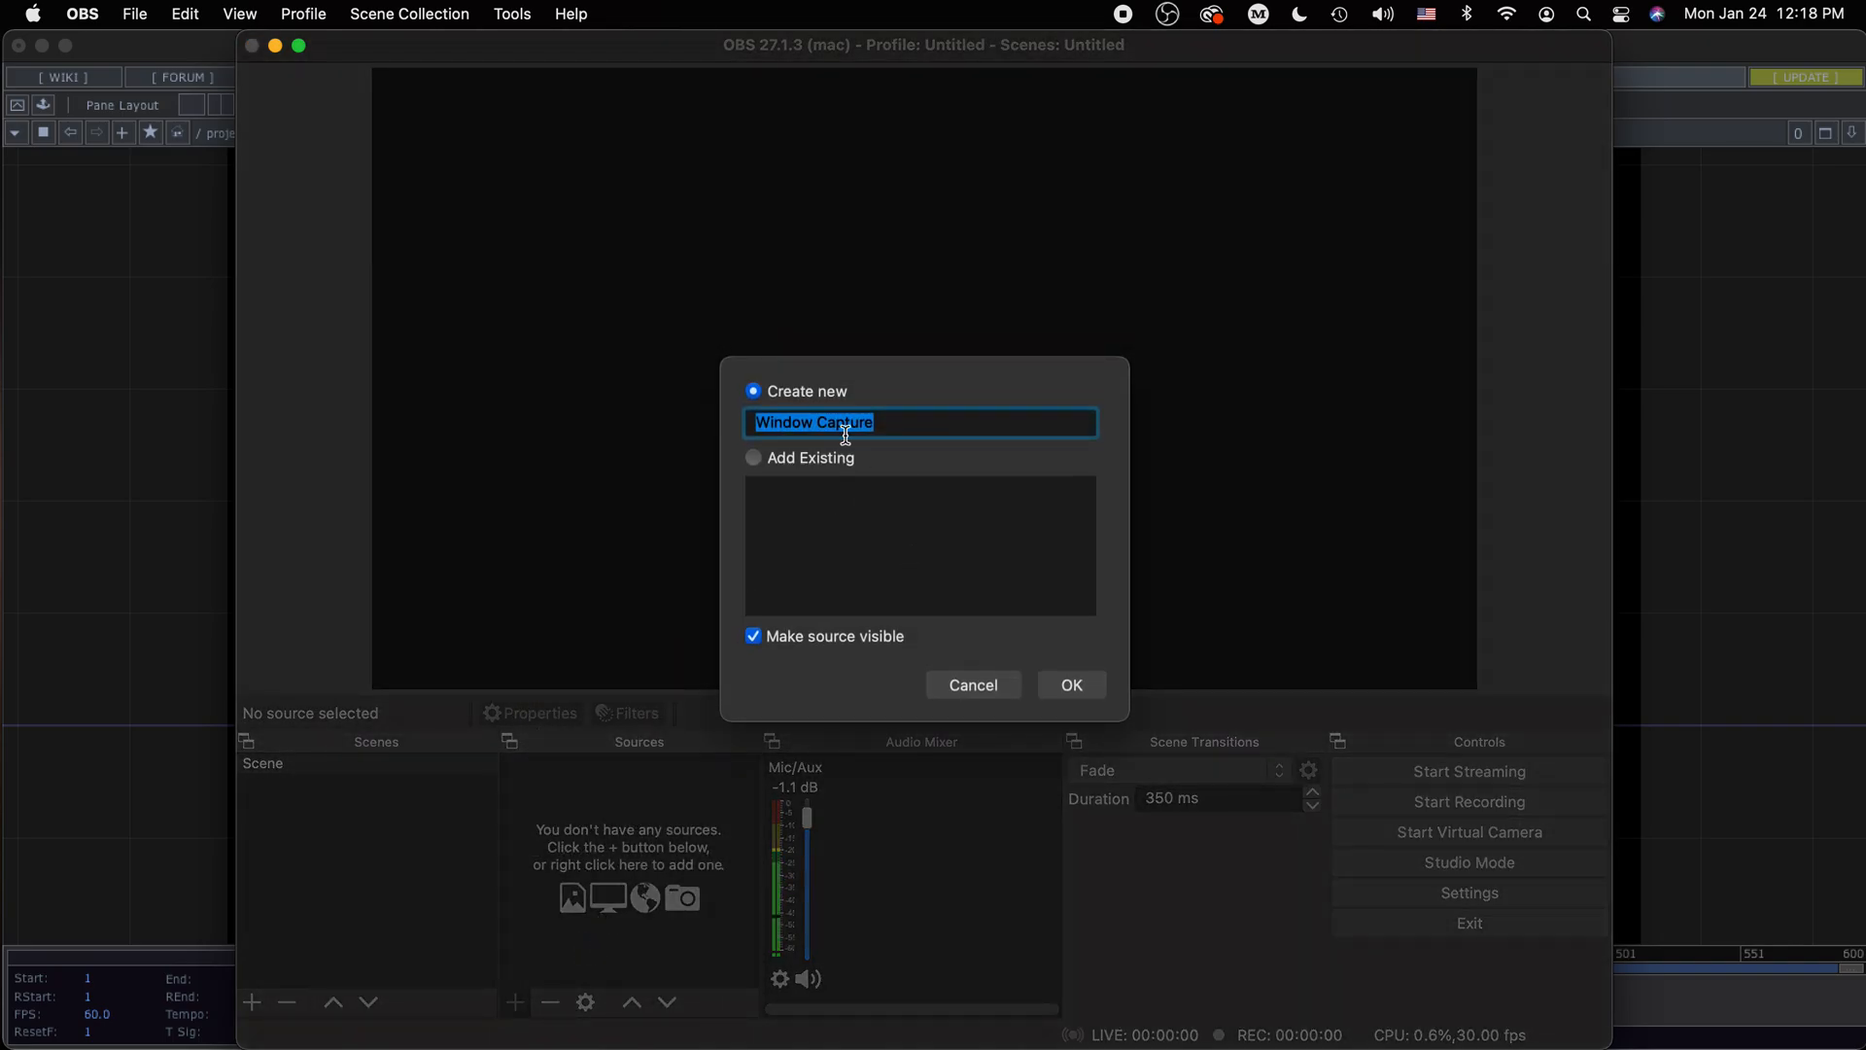
text(TouchDesigner)
click(1069, 683)
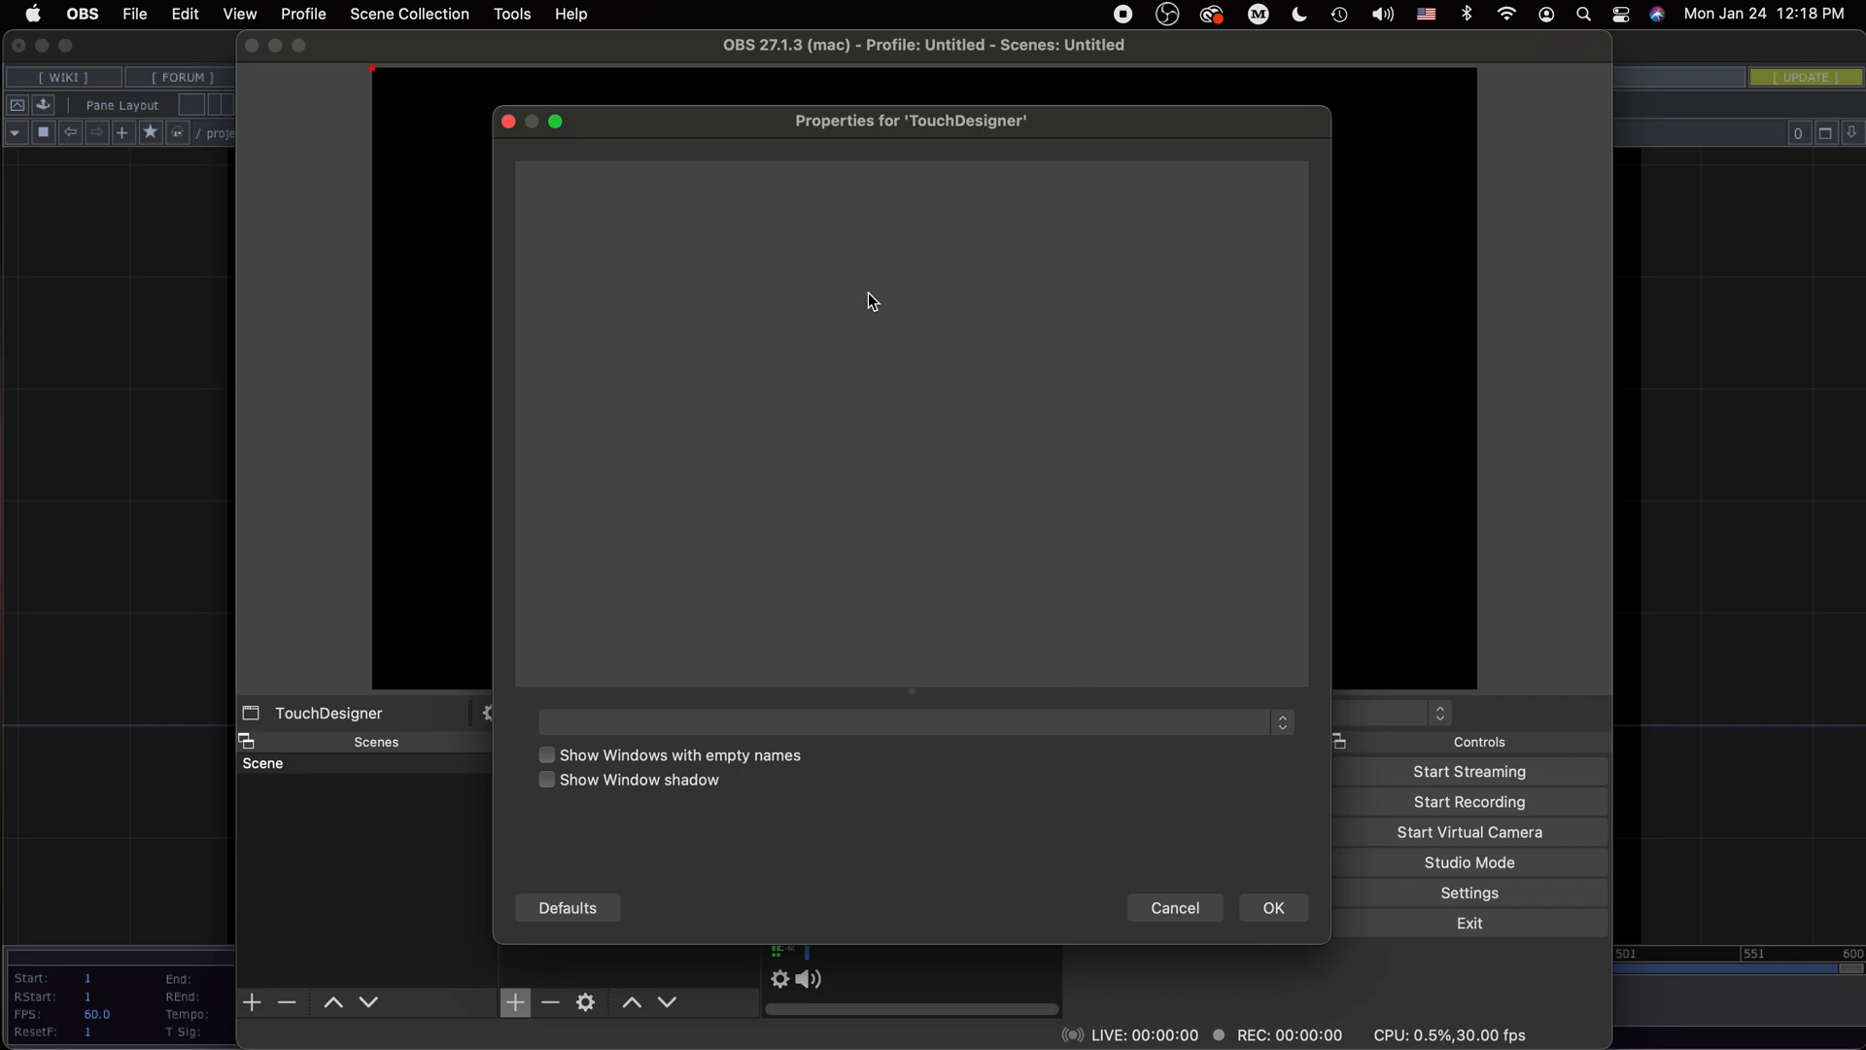
Try the TouchDesigner project window as the window to capture, and leave the source properties without accepting them
click(1264, 723)
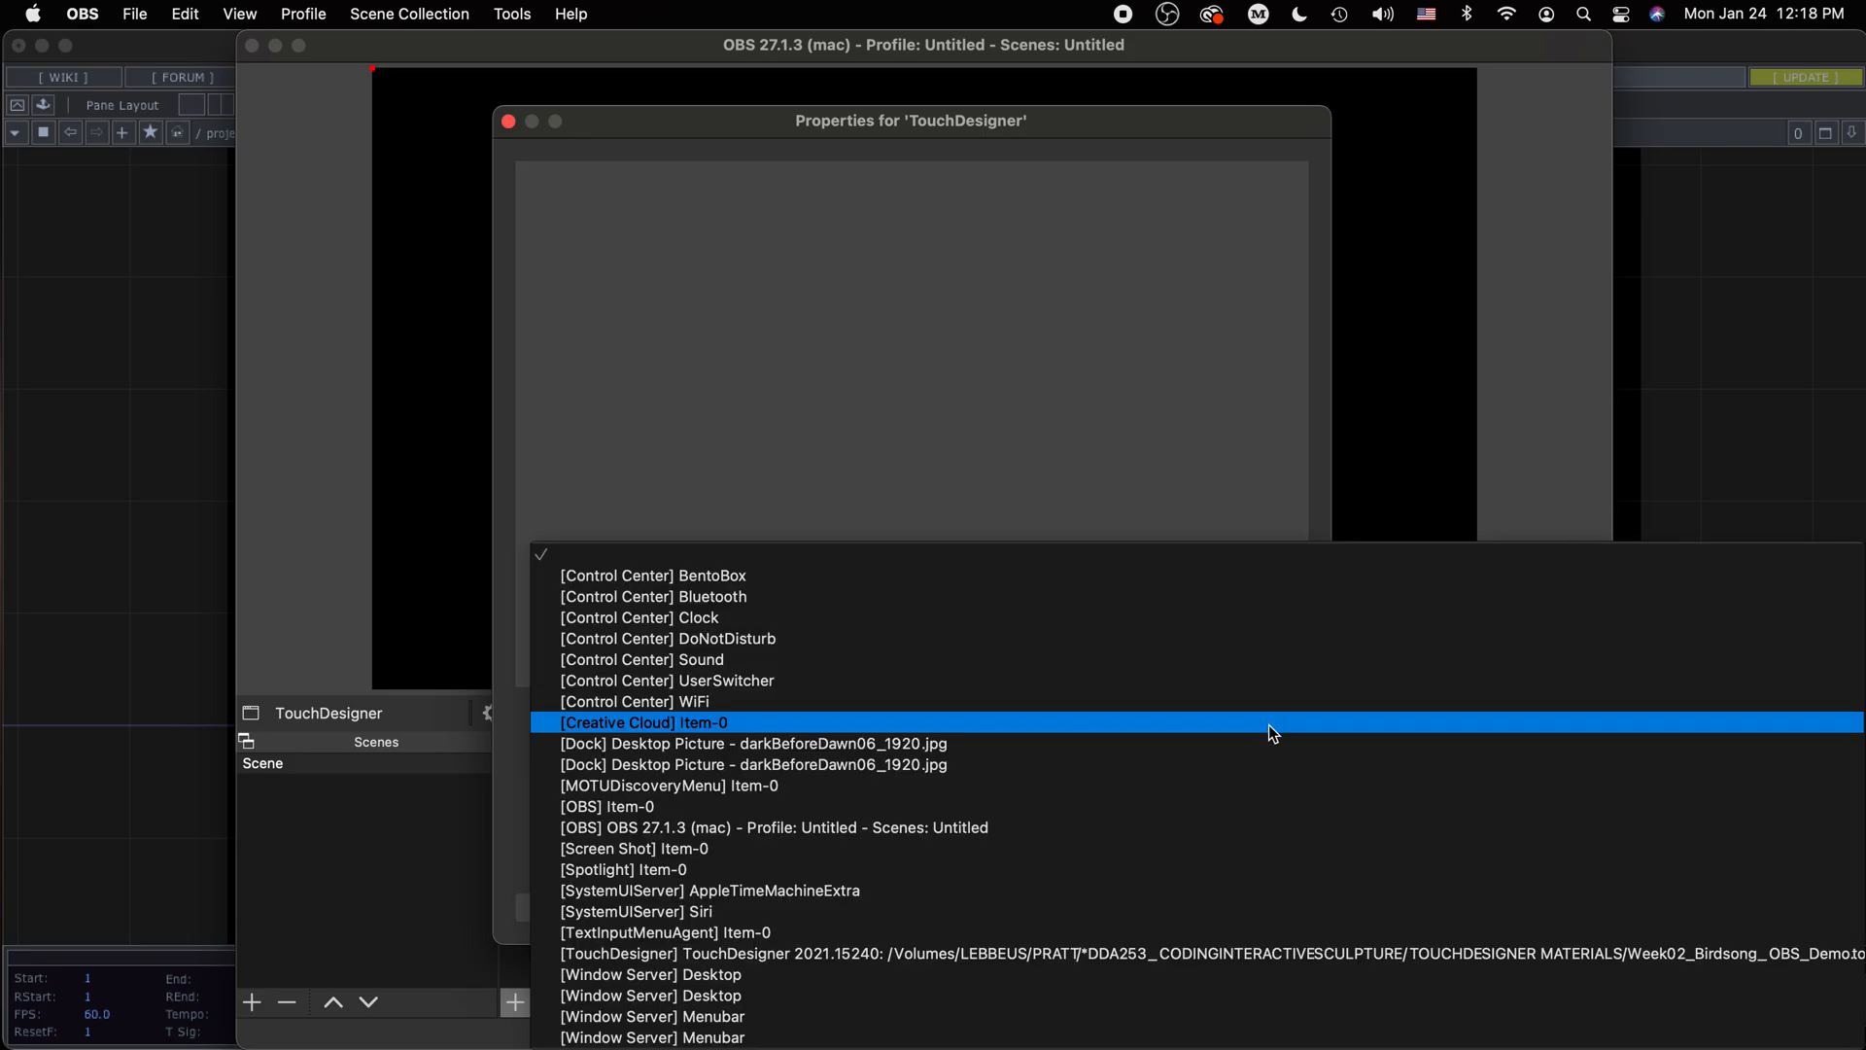
click(966, 408)
click(1279, 720)
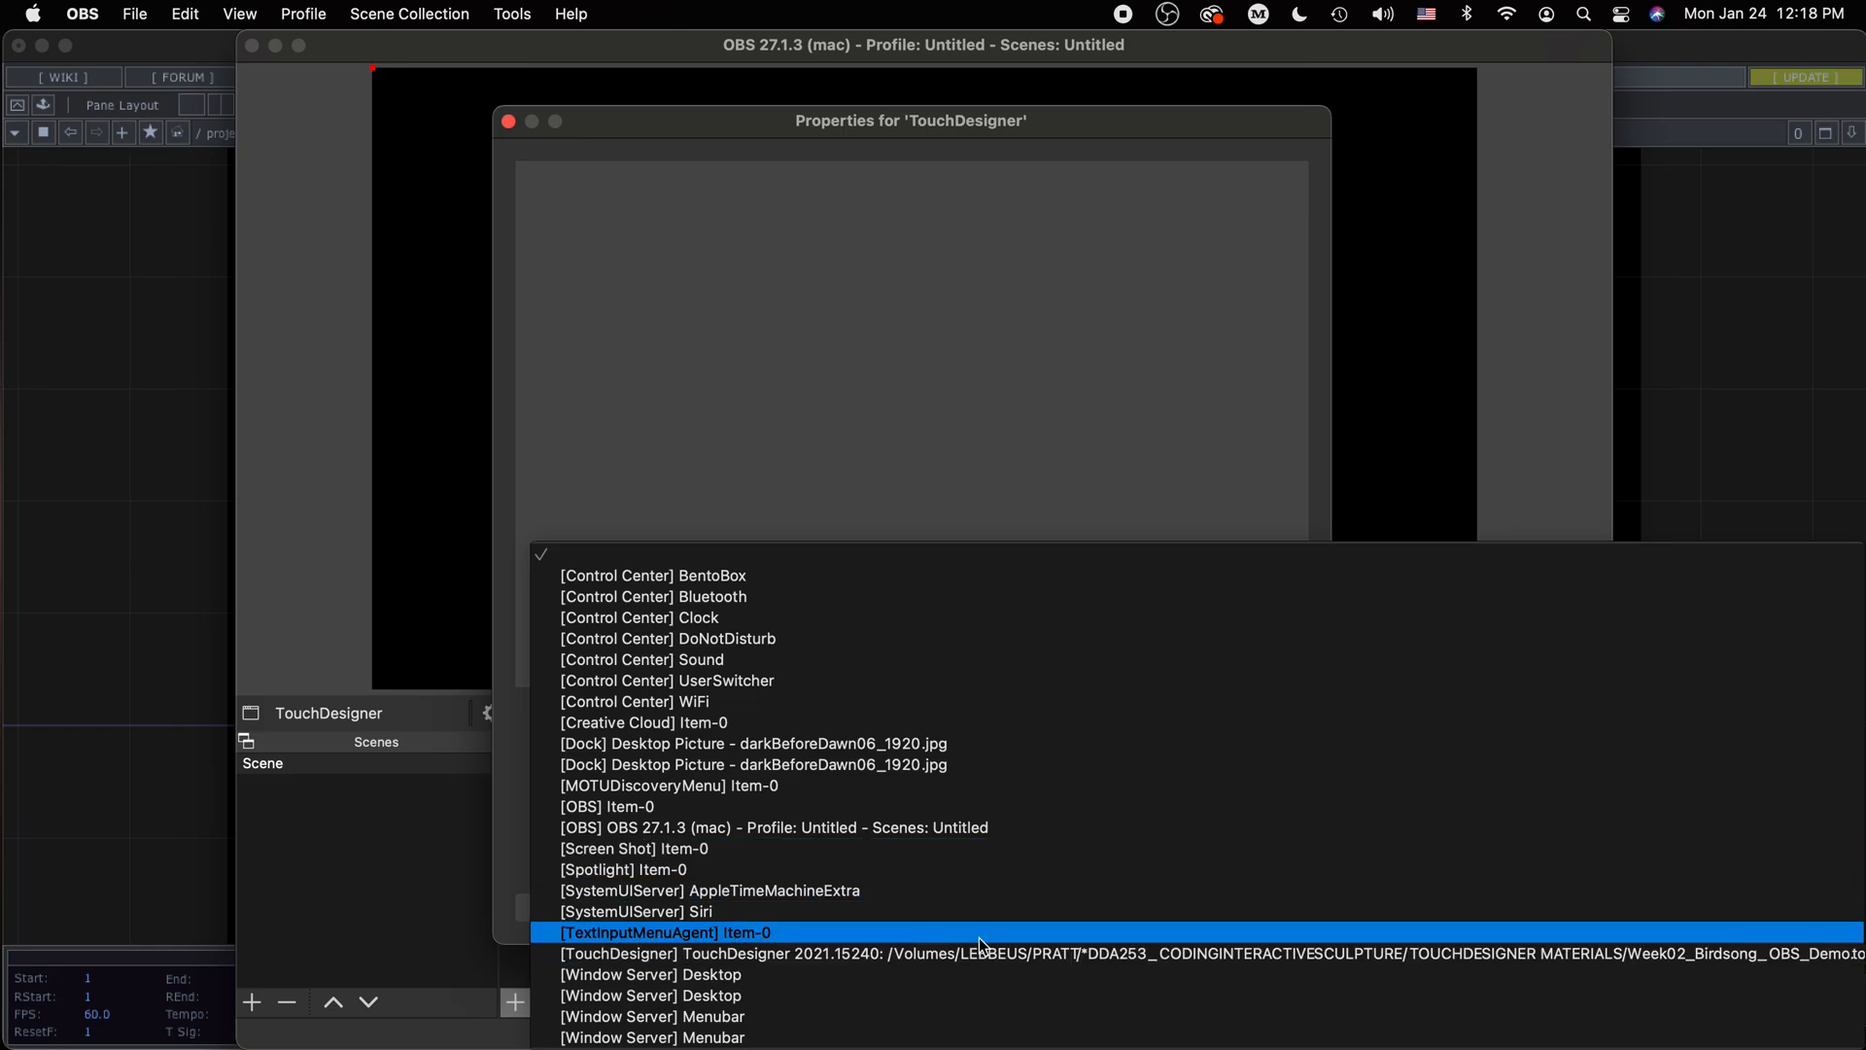
click(1414, 961)
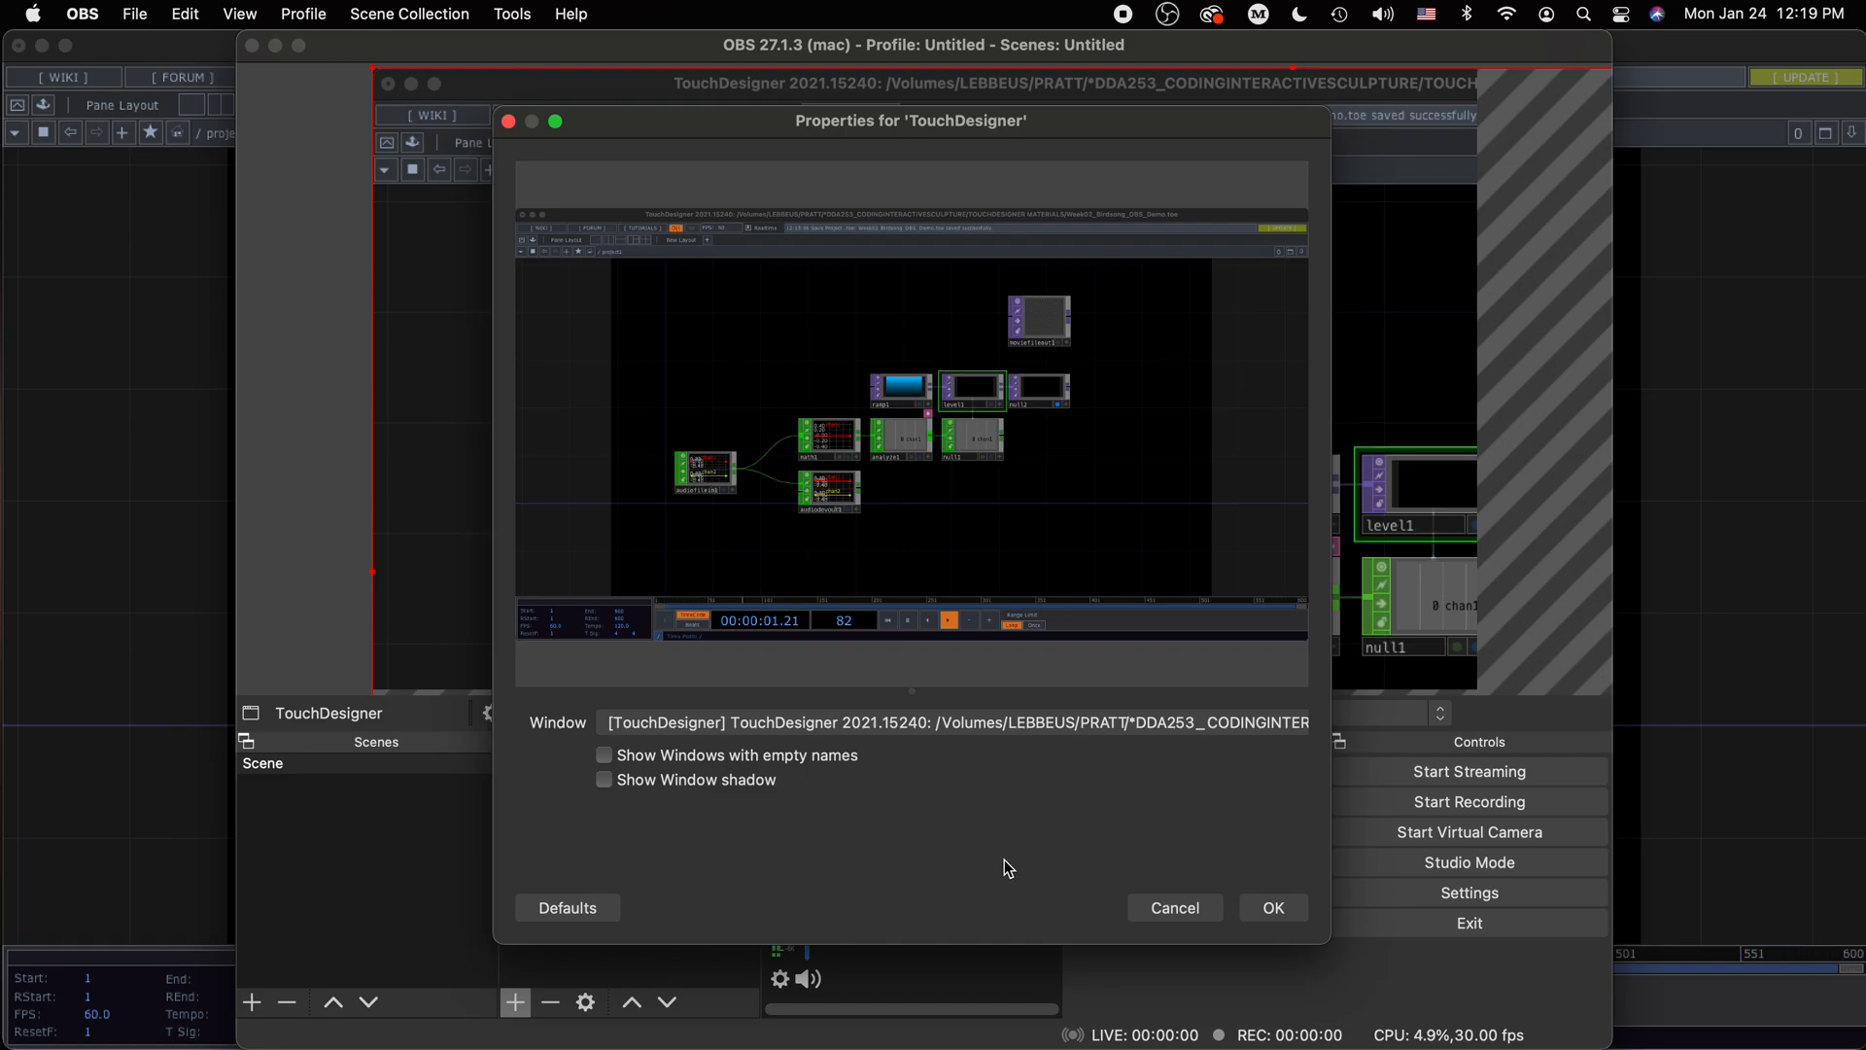
drag(678, 120, 658, 44)
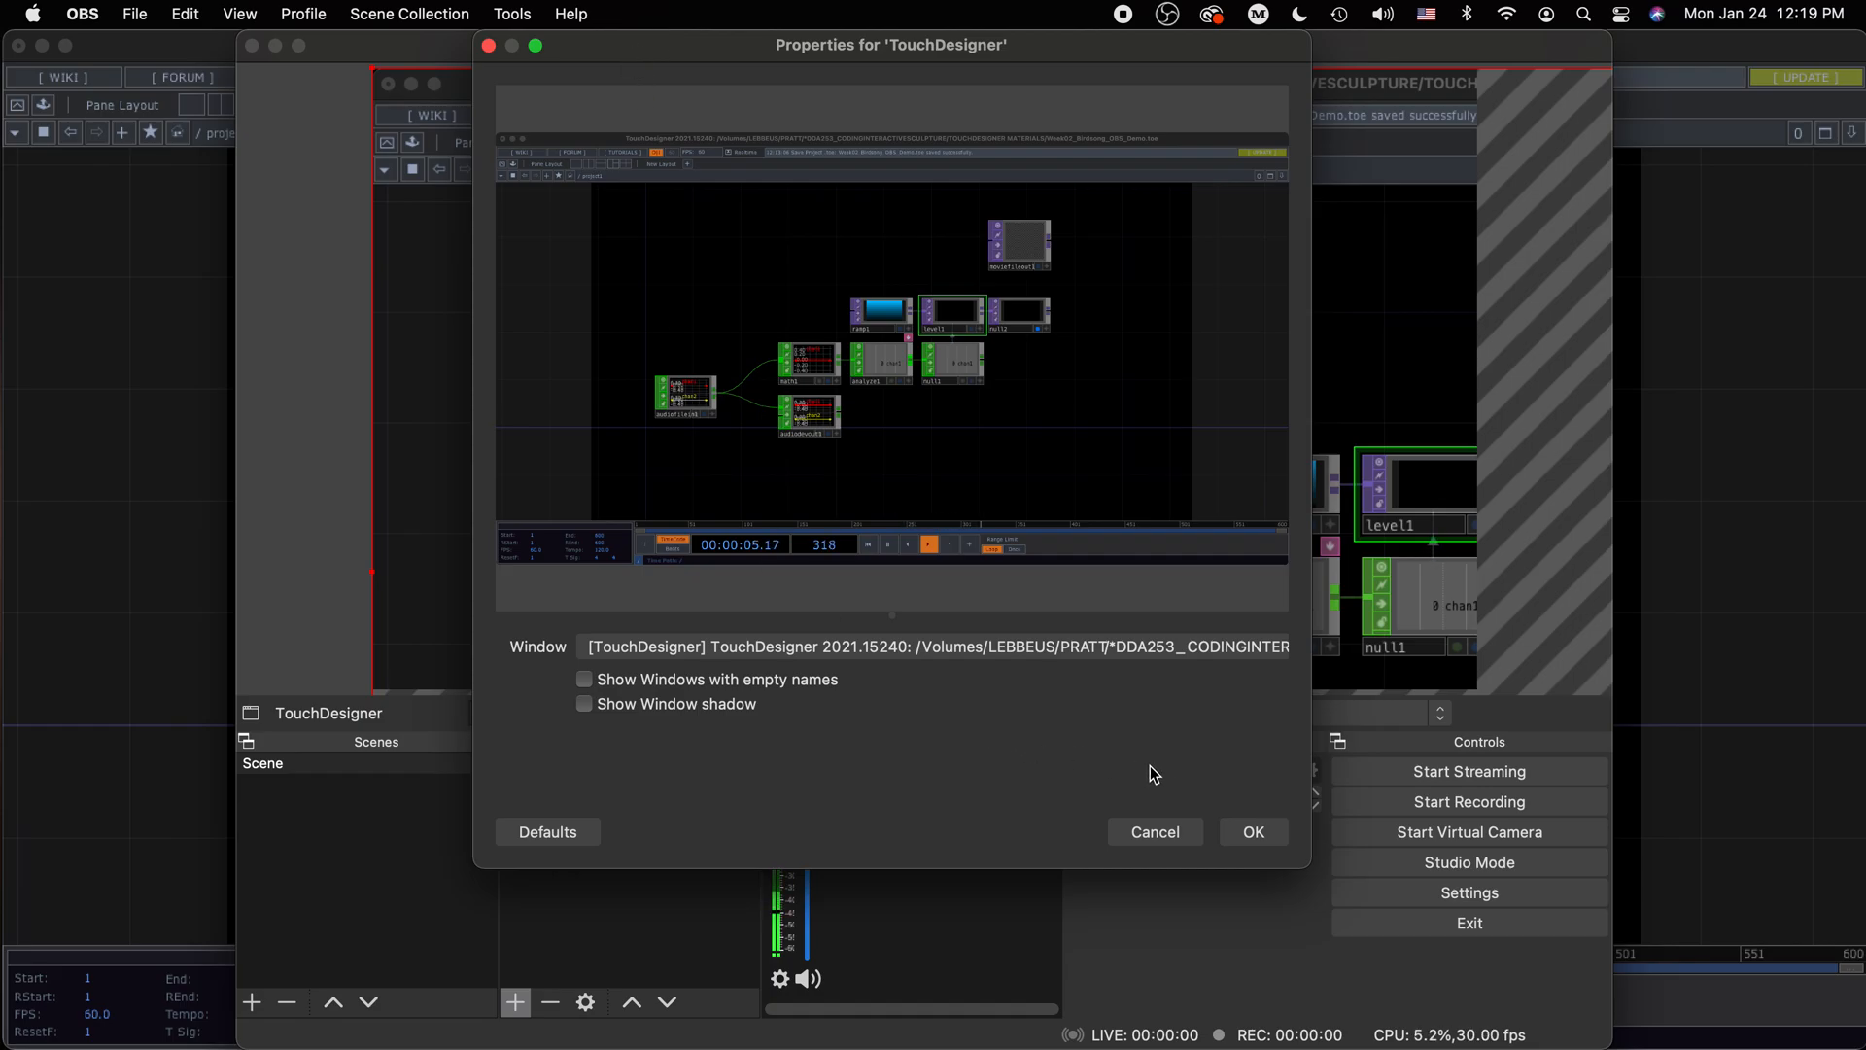
click(1147, 832)
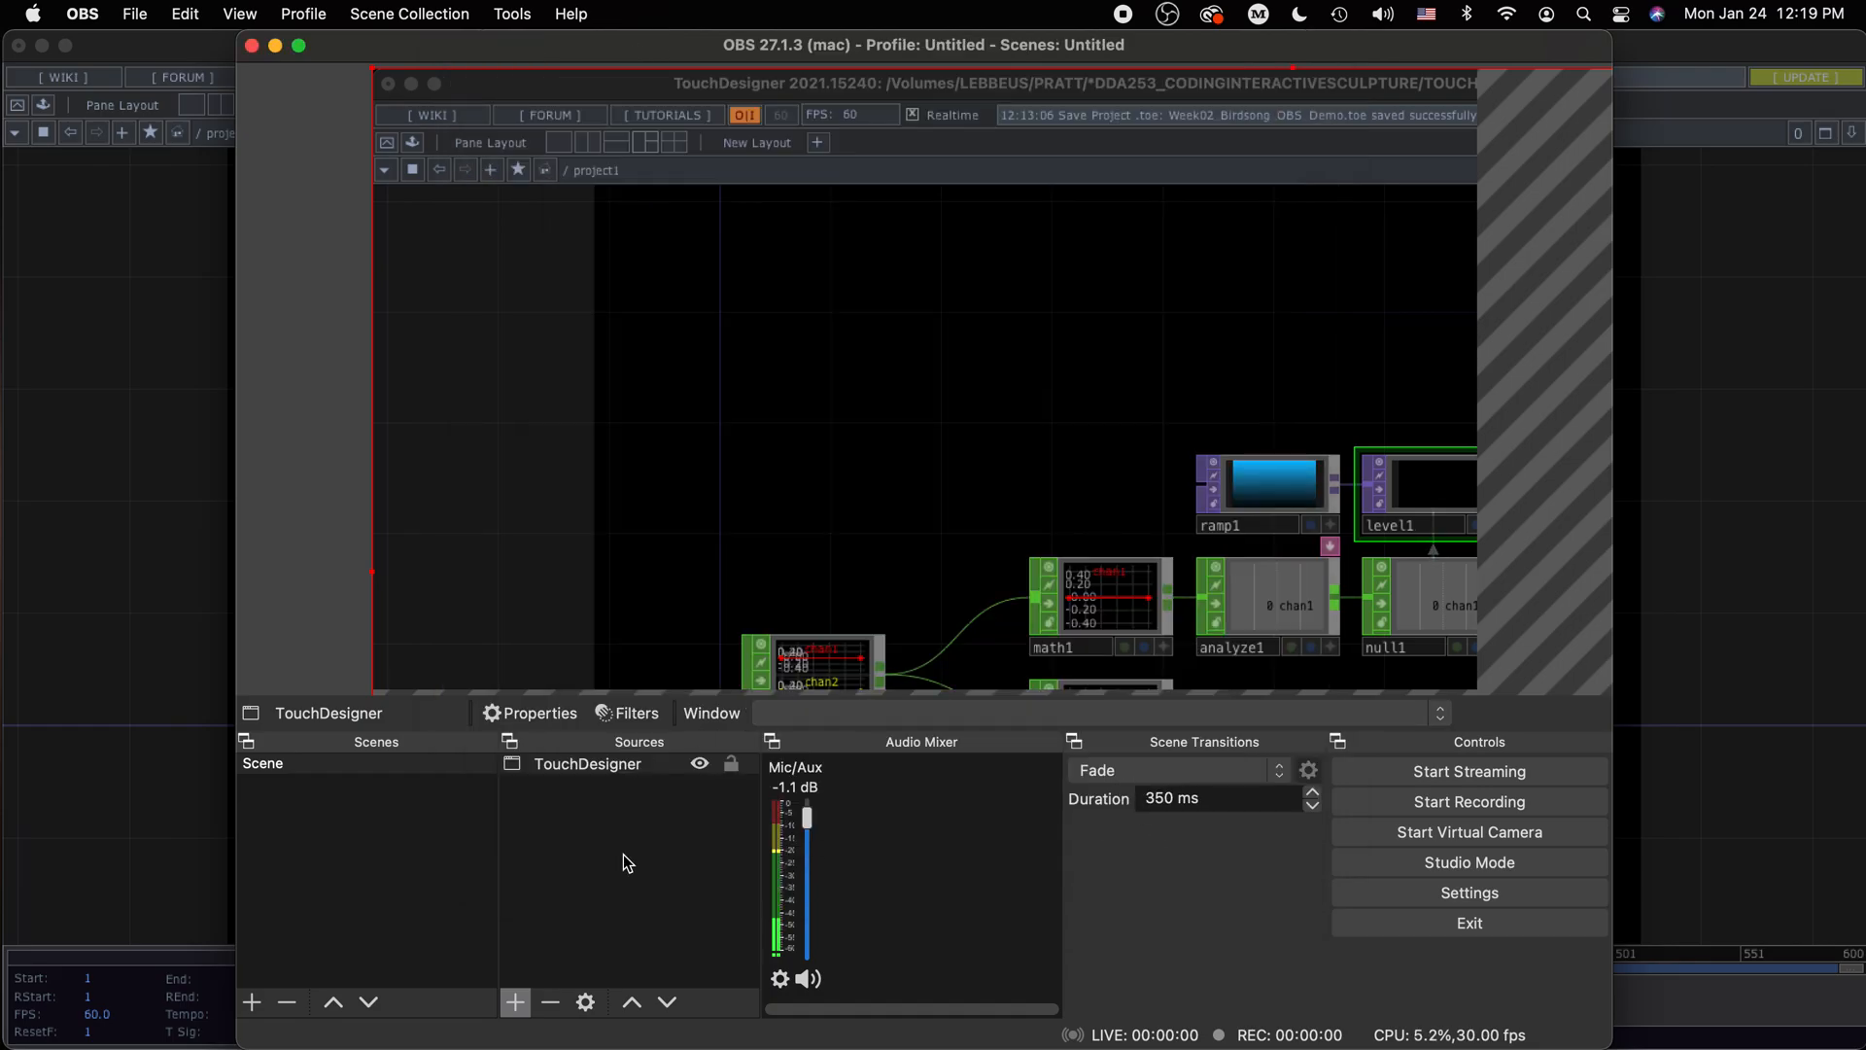
Remove the TouchDesigner source from the scene
click(595, 766)
click(550, 1005)
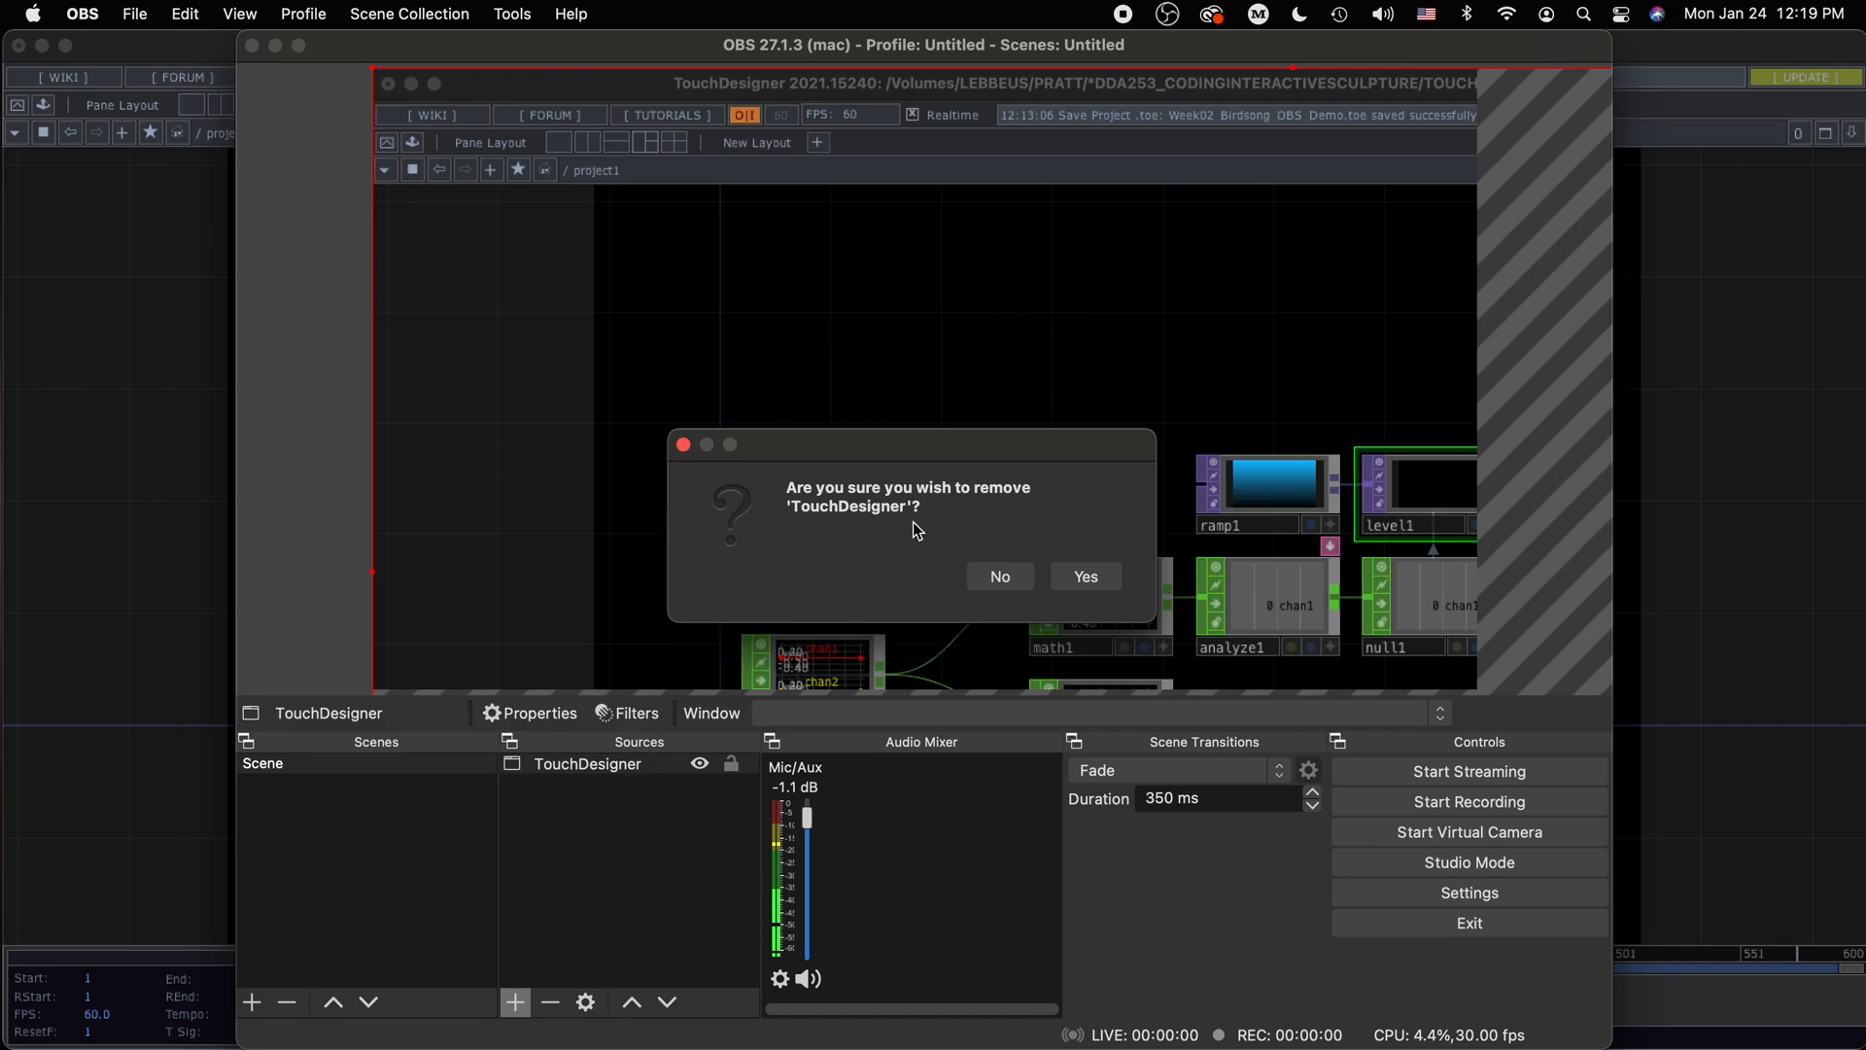
click(1086, 576)
Add a Display Capture source named iMac that captures the Built-in Retina Display with the cursor shown and no crop
click(516, 1002)
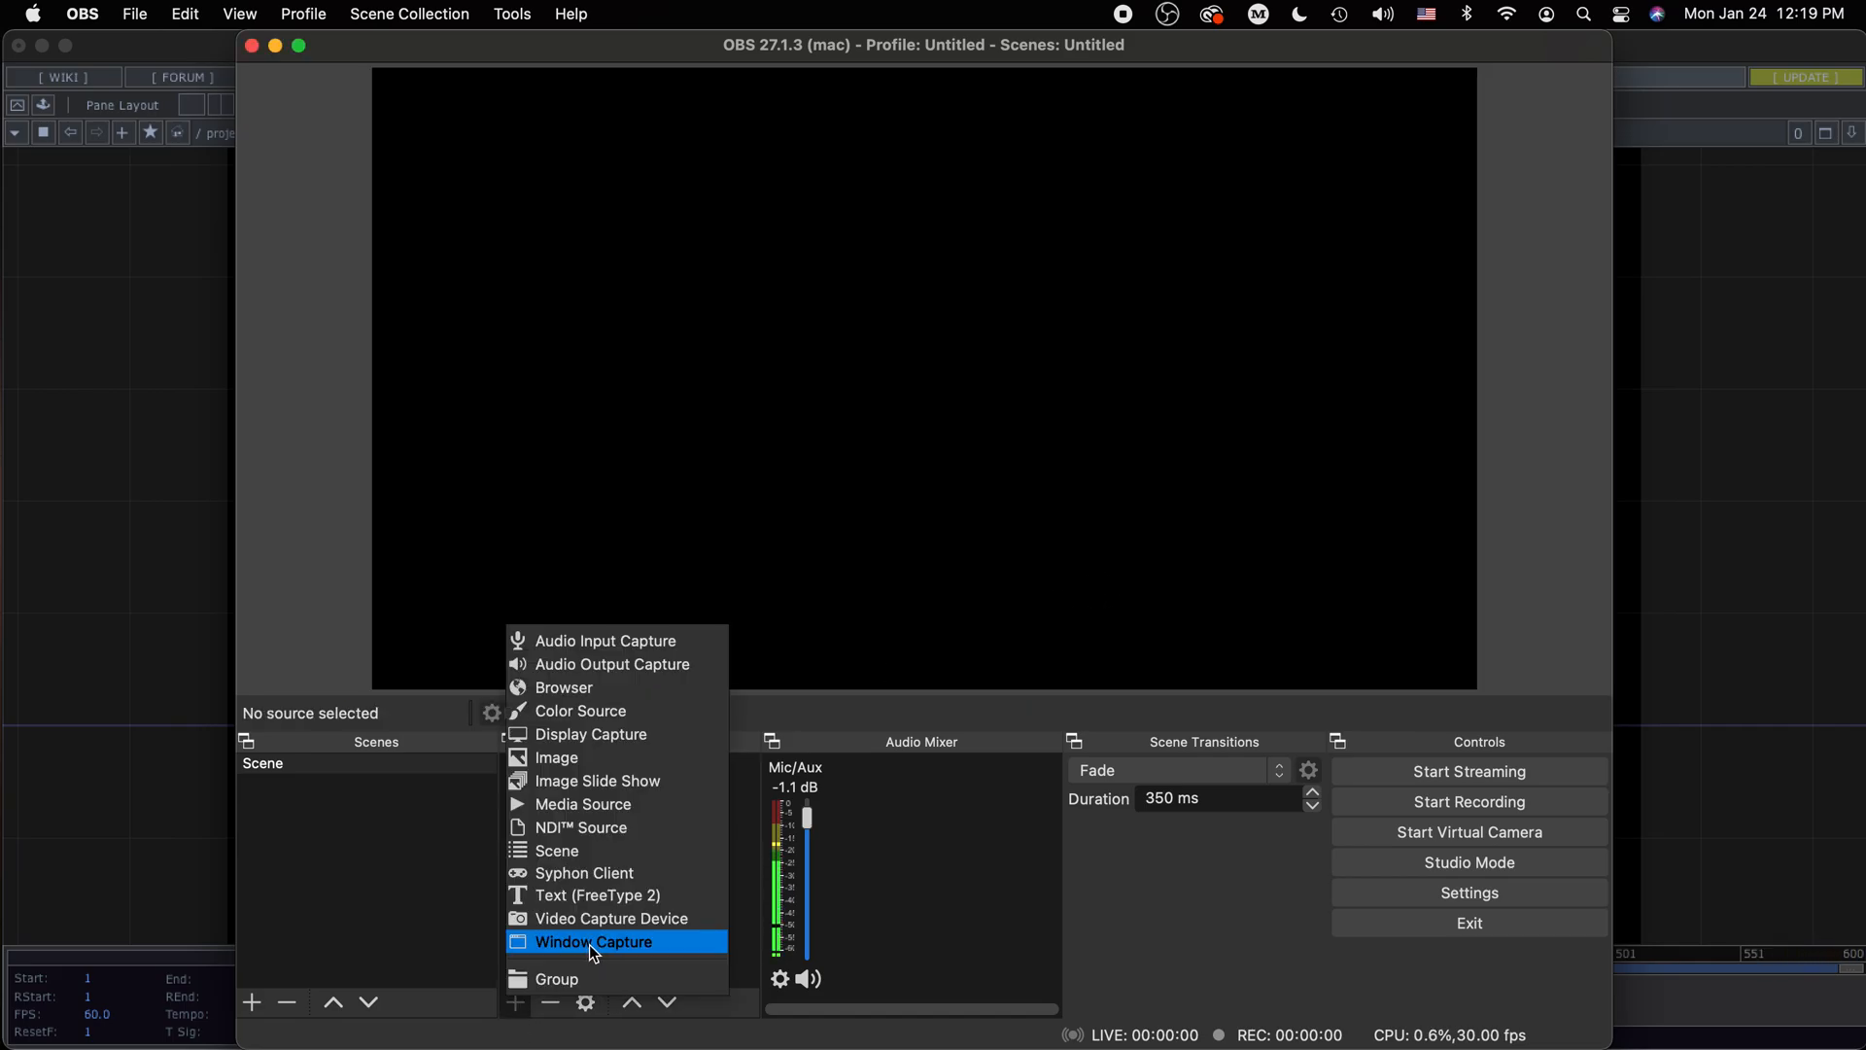
click(579, 737)
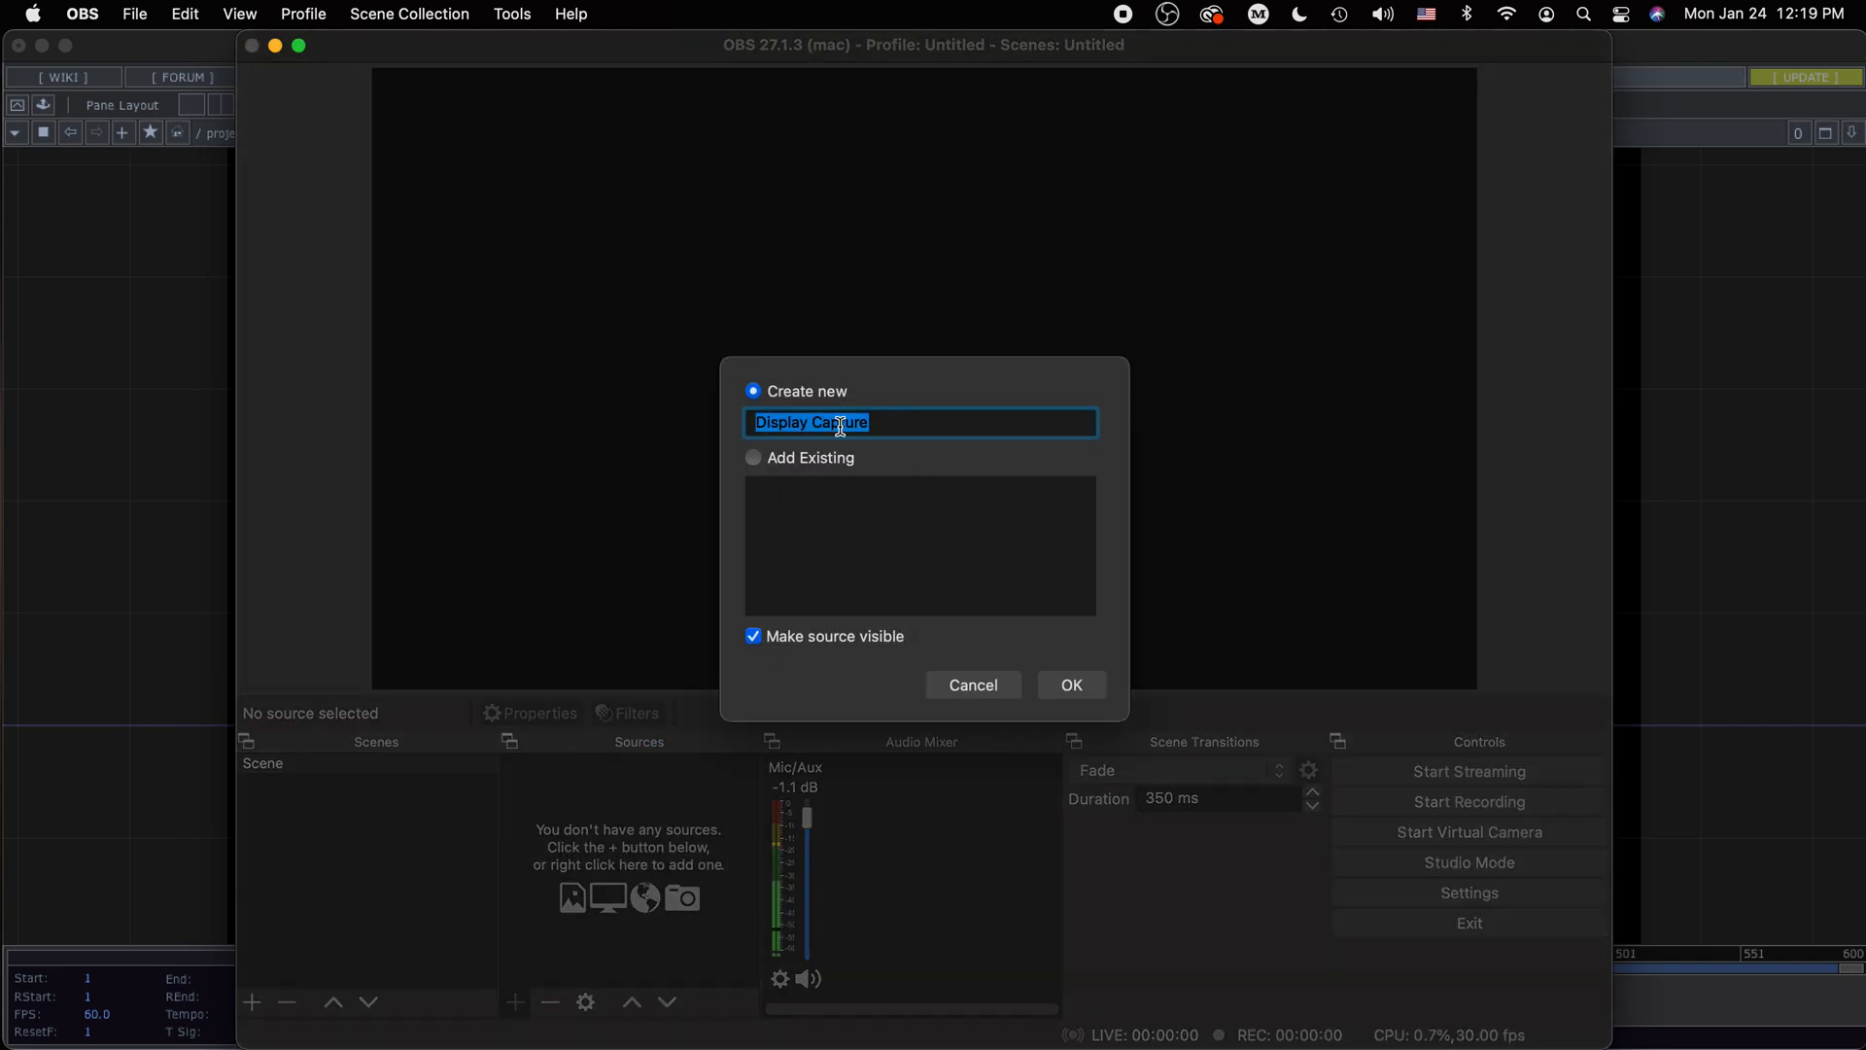
text(iMac)
click(1073, 682)
mouse_move(765, 136)
mouse_down()
mouse_move(954, 203)
mouse_move(894, 140)
mouse_move(748, 137)
mouse_move(790, 112)
mouse_up()
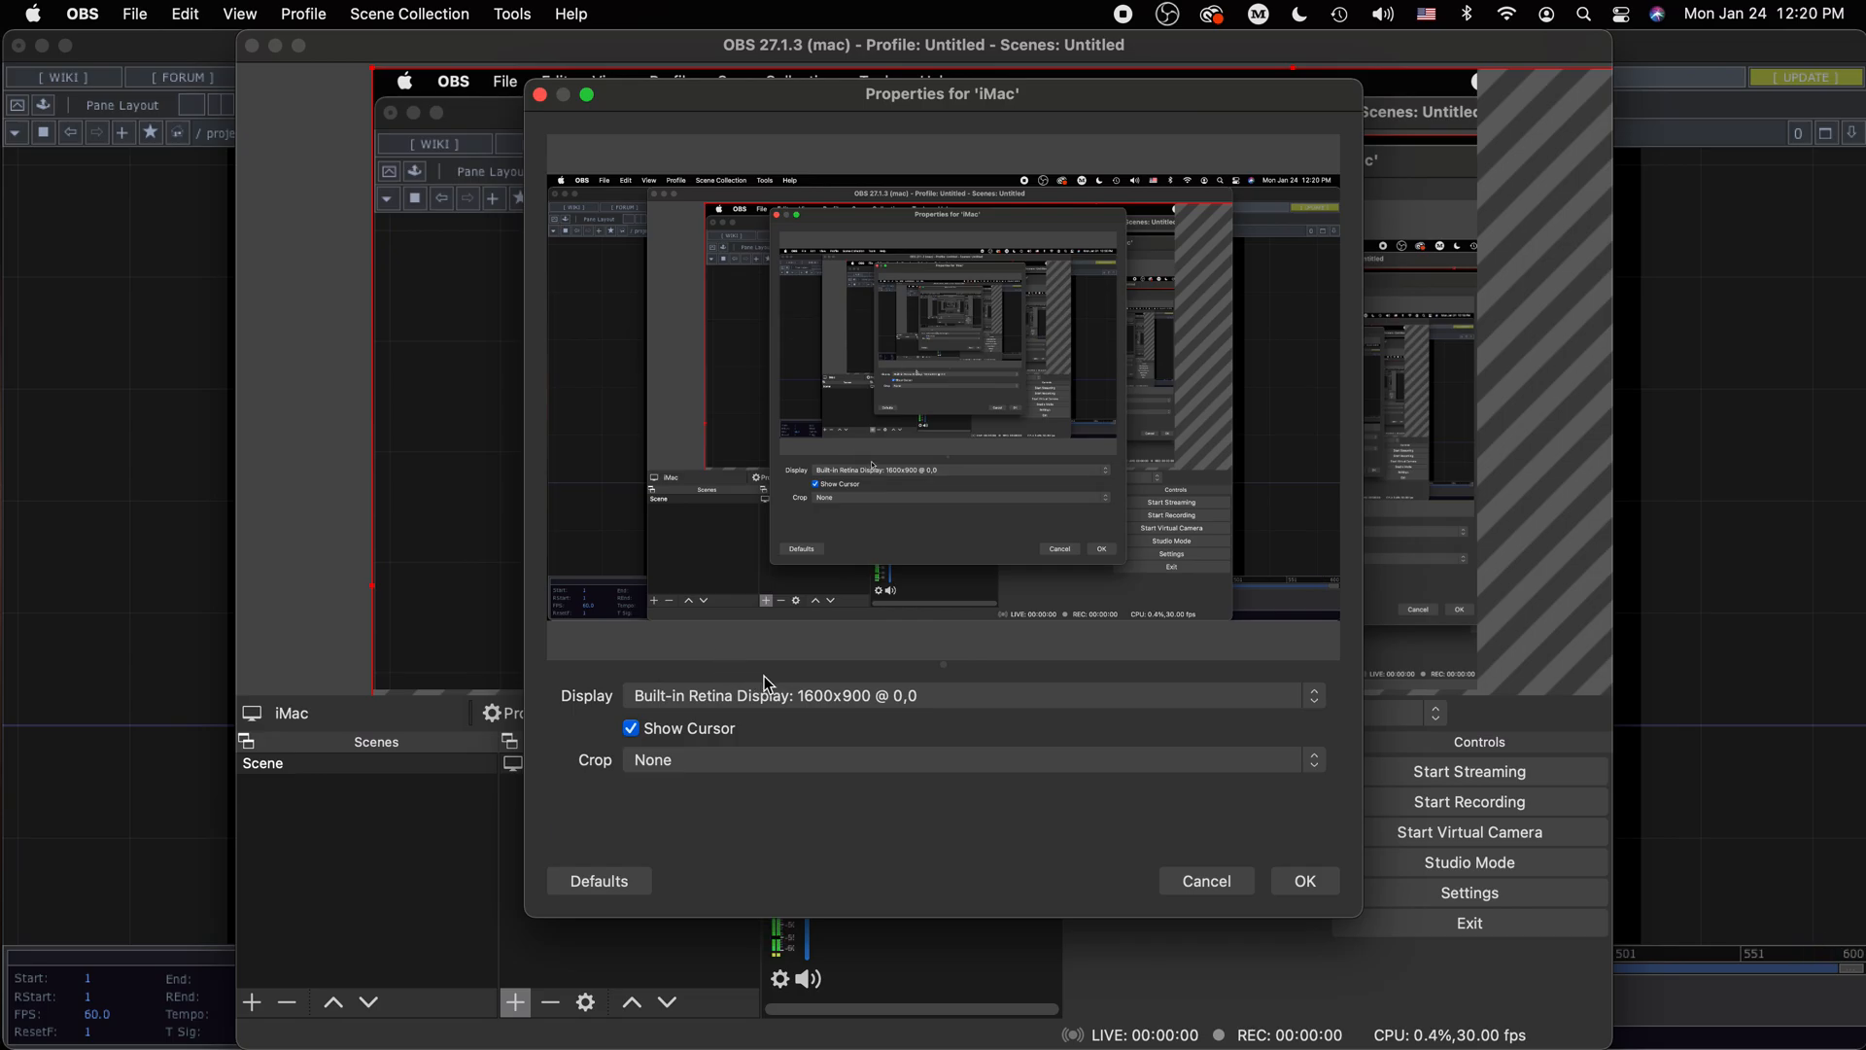
drag(1062, 110, 956, 125)
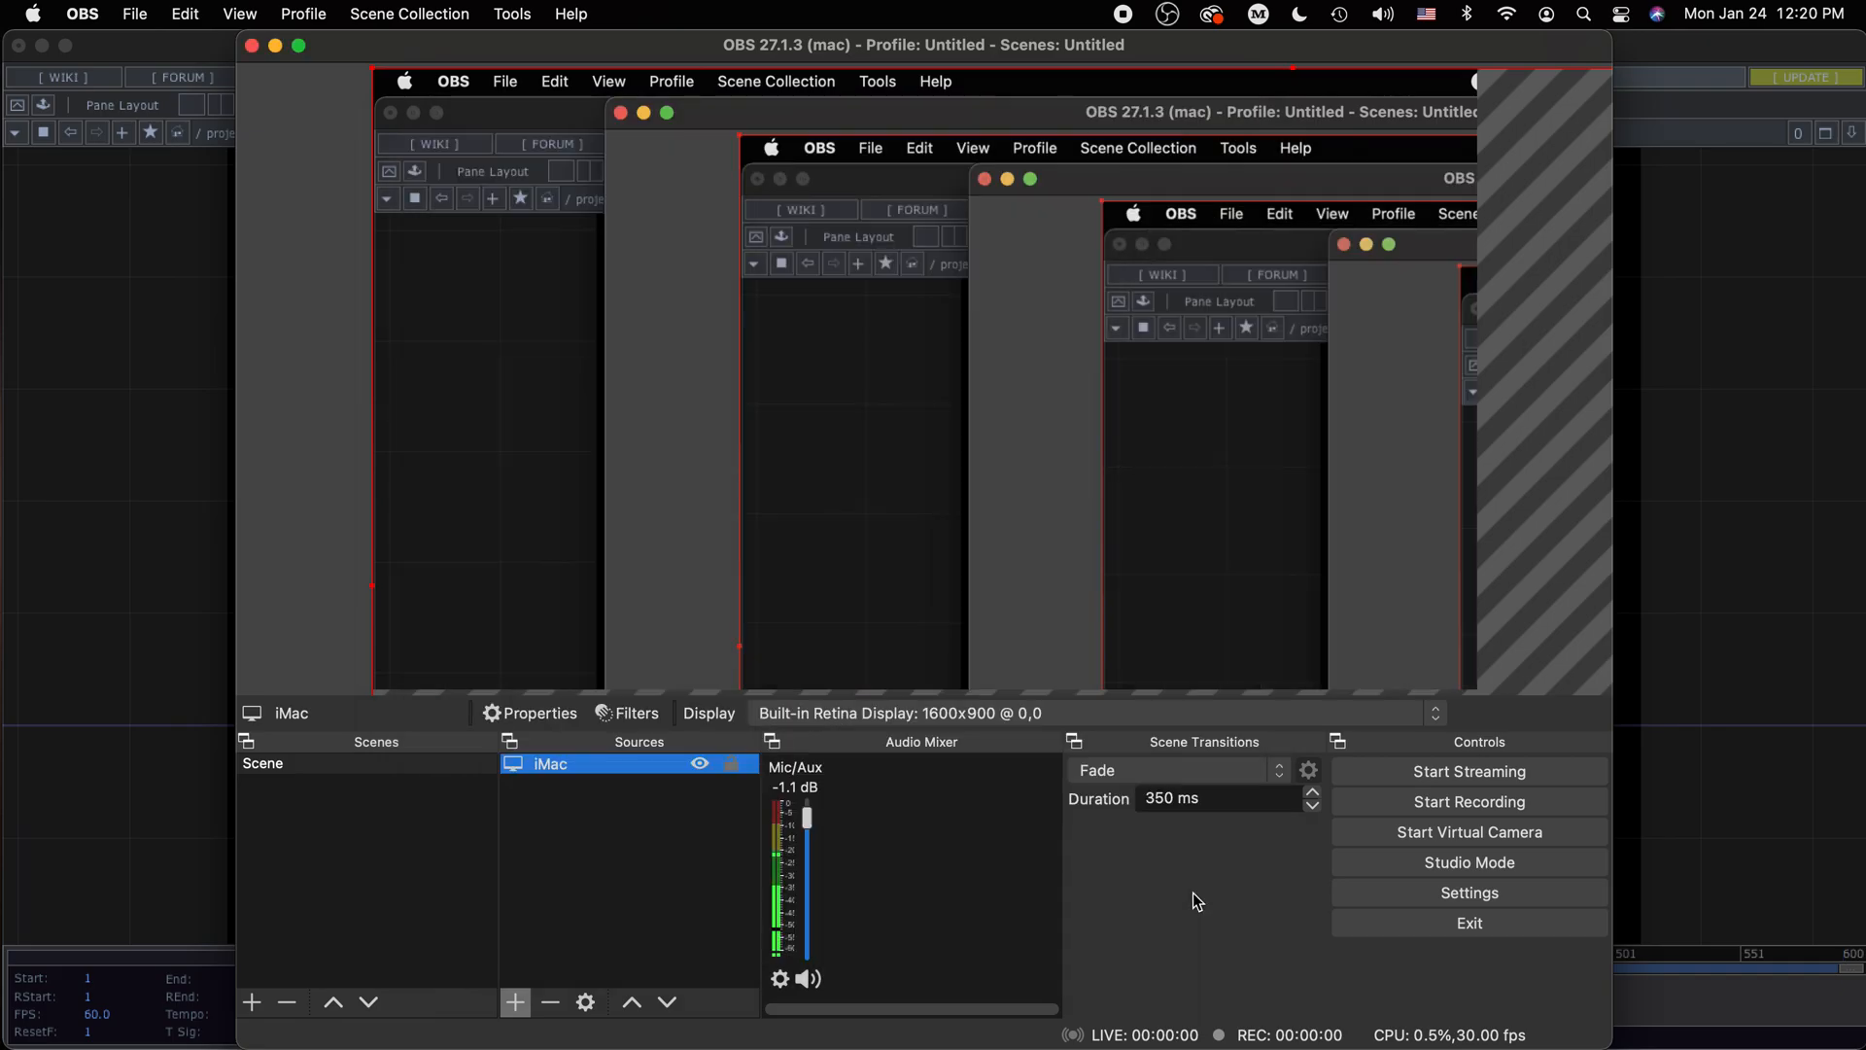
click(1197, 898)
Widen the OBS window to the full screen width and scale the iMac source to fill the whole canvas
drag(1172, 46, 937, 10)
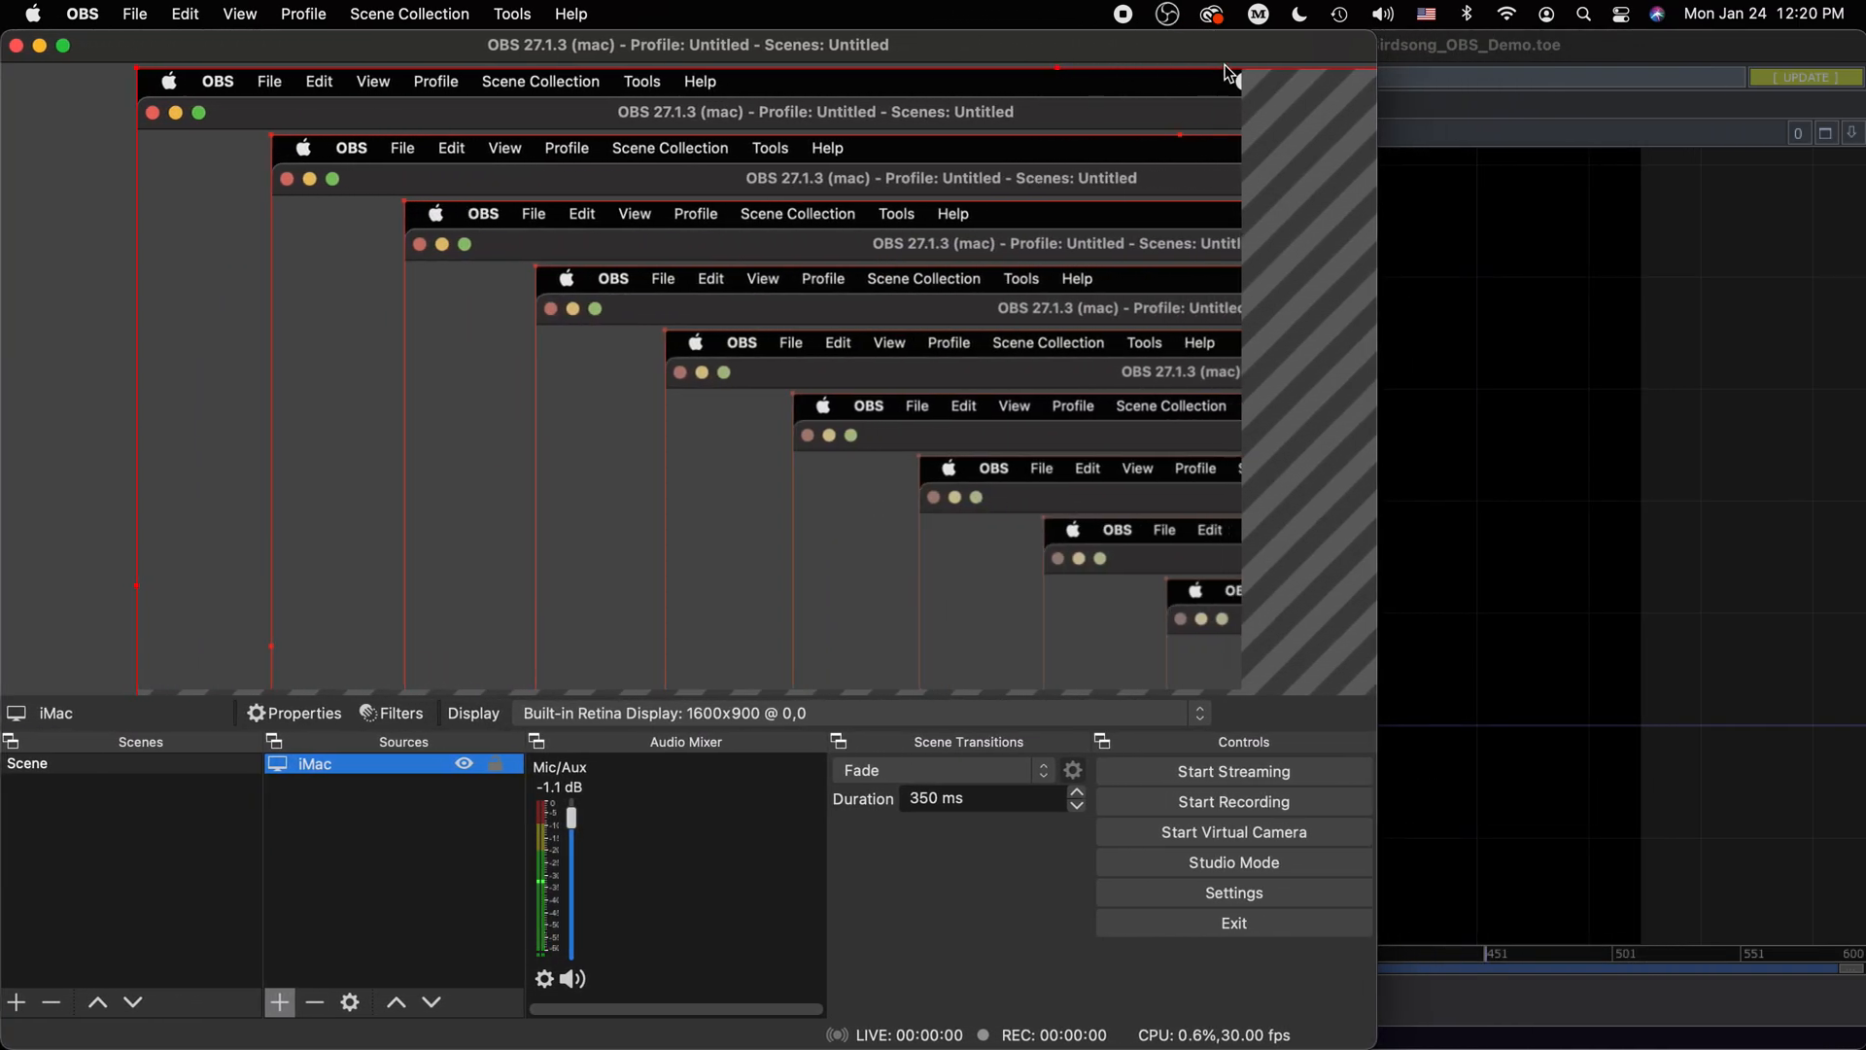
drag(1375, 37, 1865, 37)
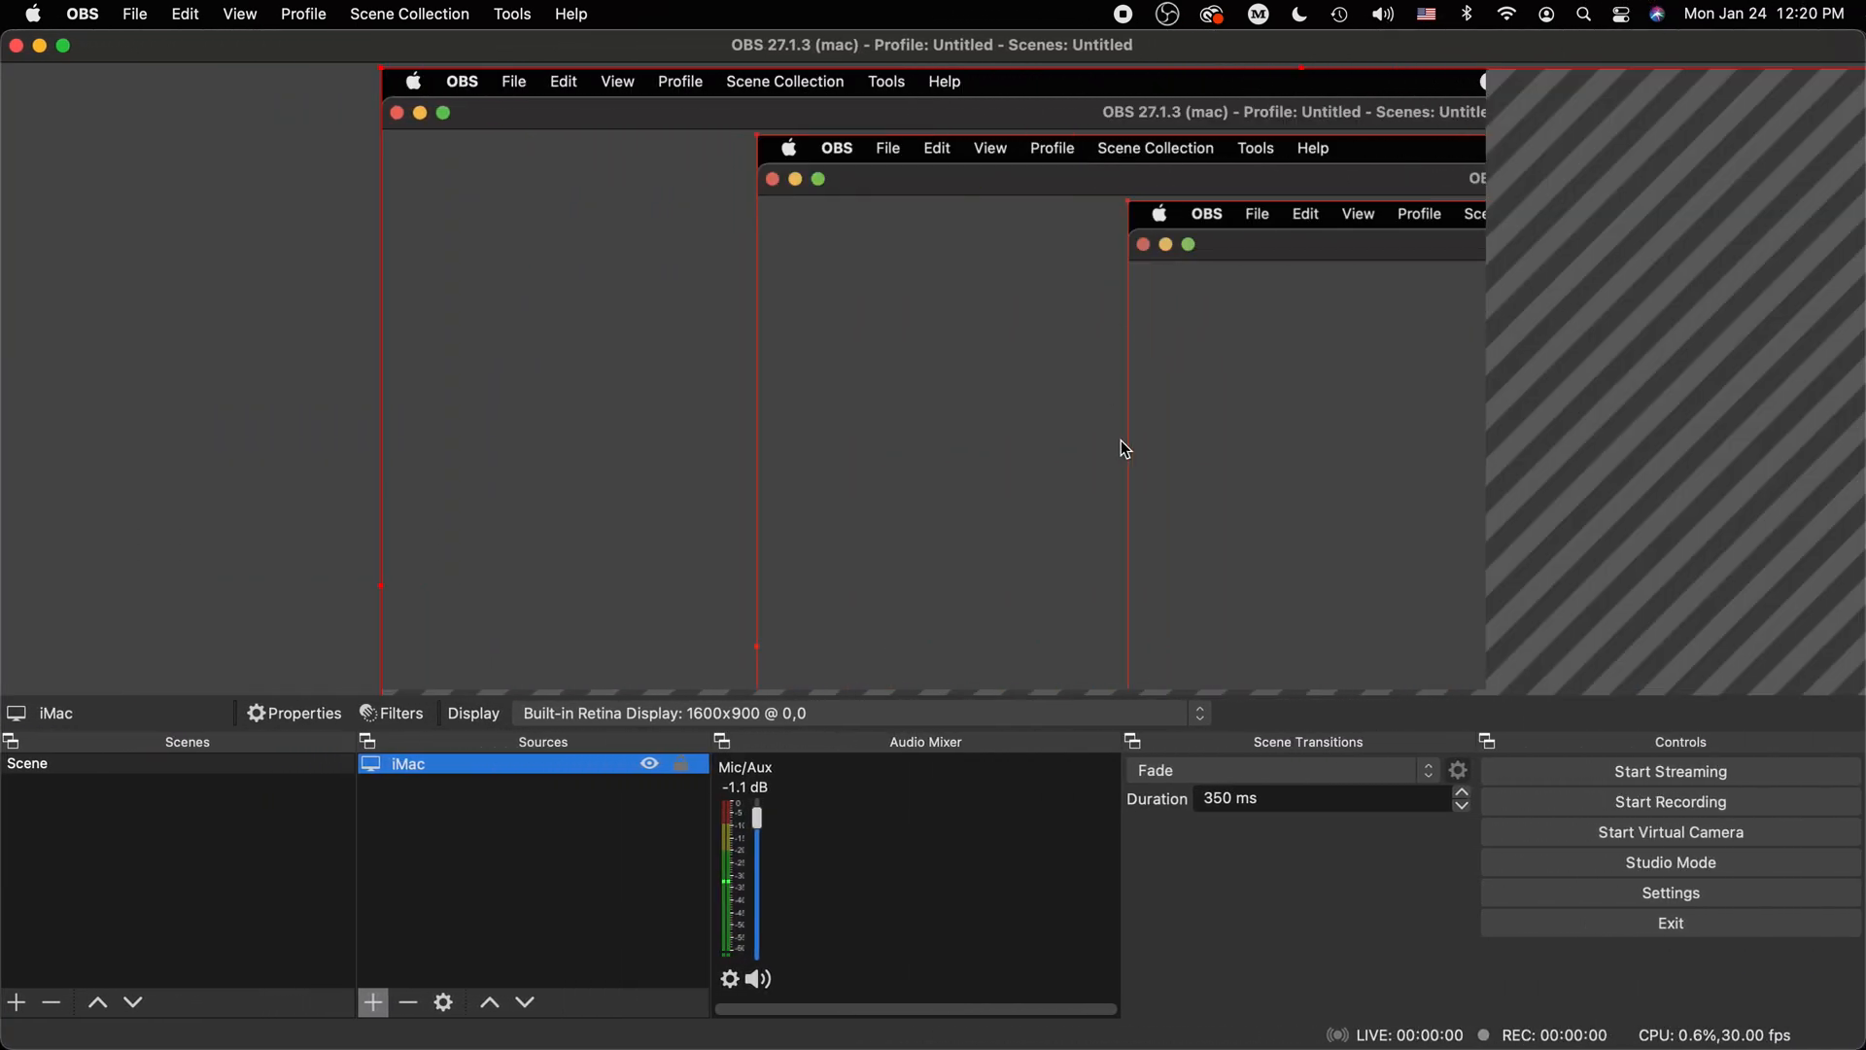
click(929, 222)
drag(843, 284, 960, 351)
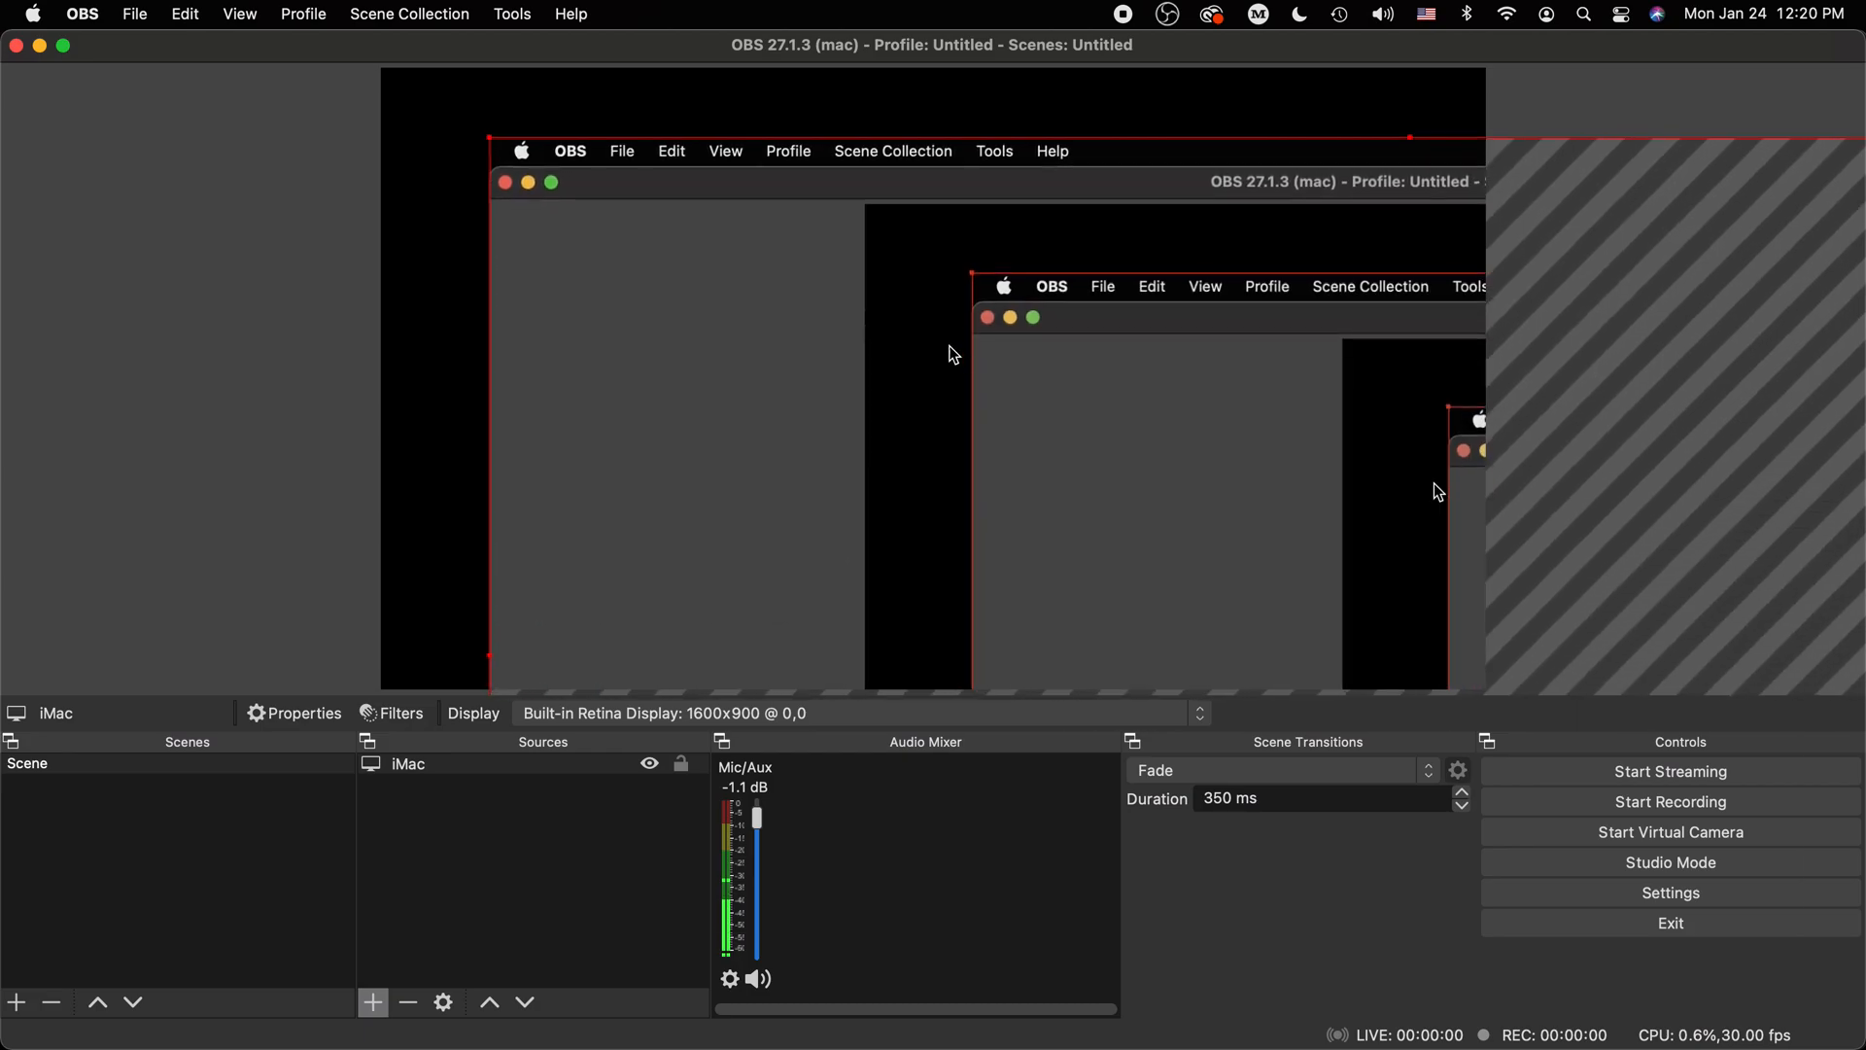
drag(487, 139, 966, 469)
drag(1139, 587, 555, 184)
drag(1066, 454, 1446, 687)
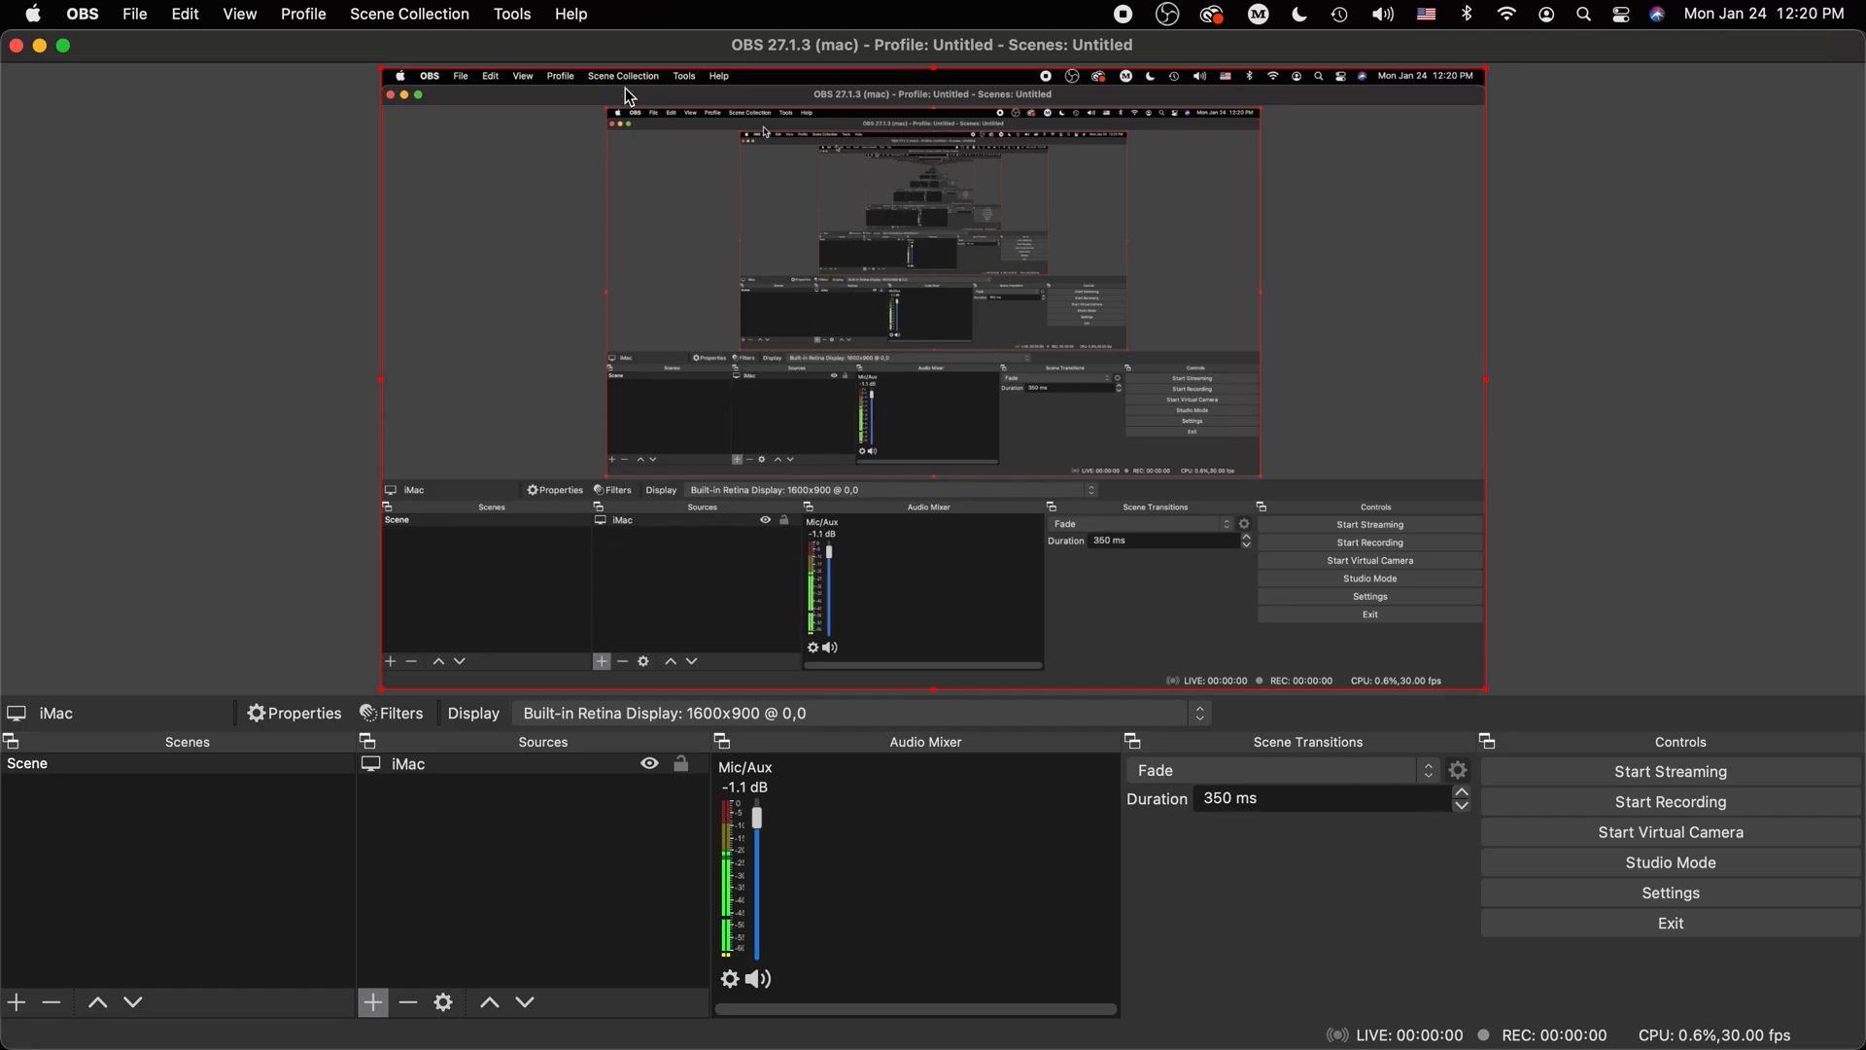
Switch to TouchDesigner to look over the birdsong network and return to OBS
key(super+Tab)
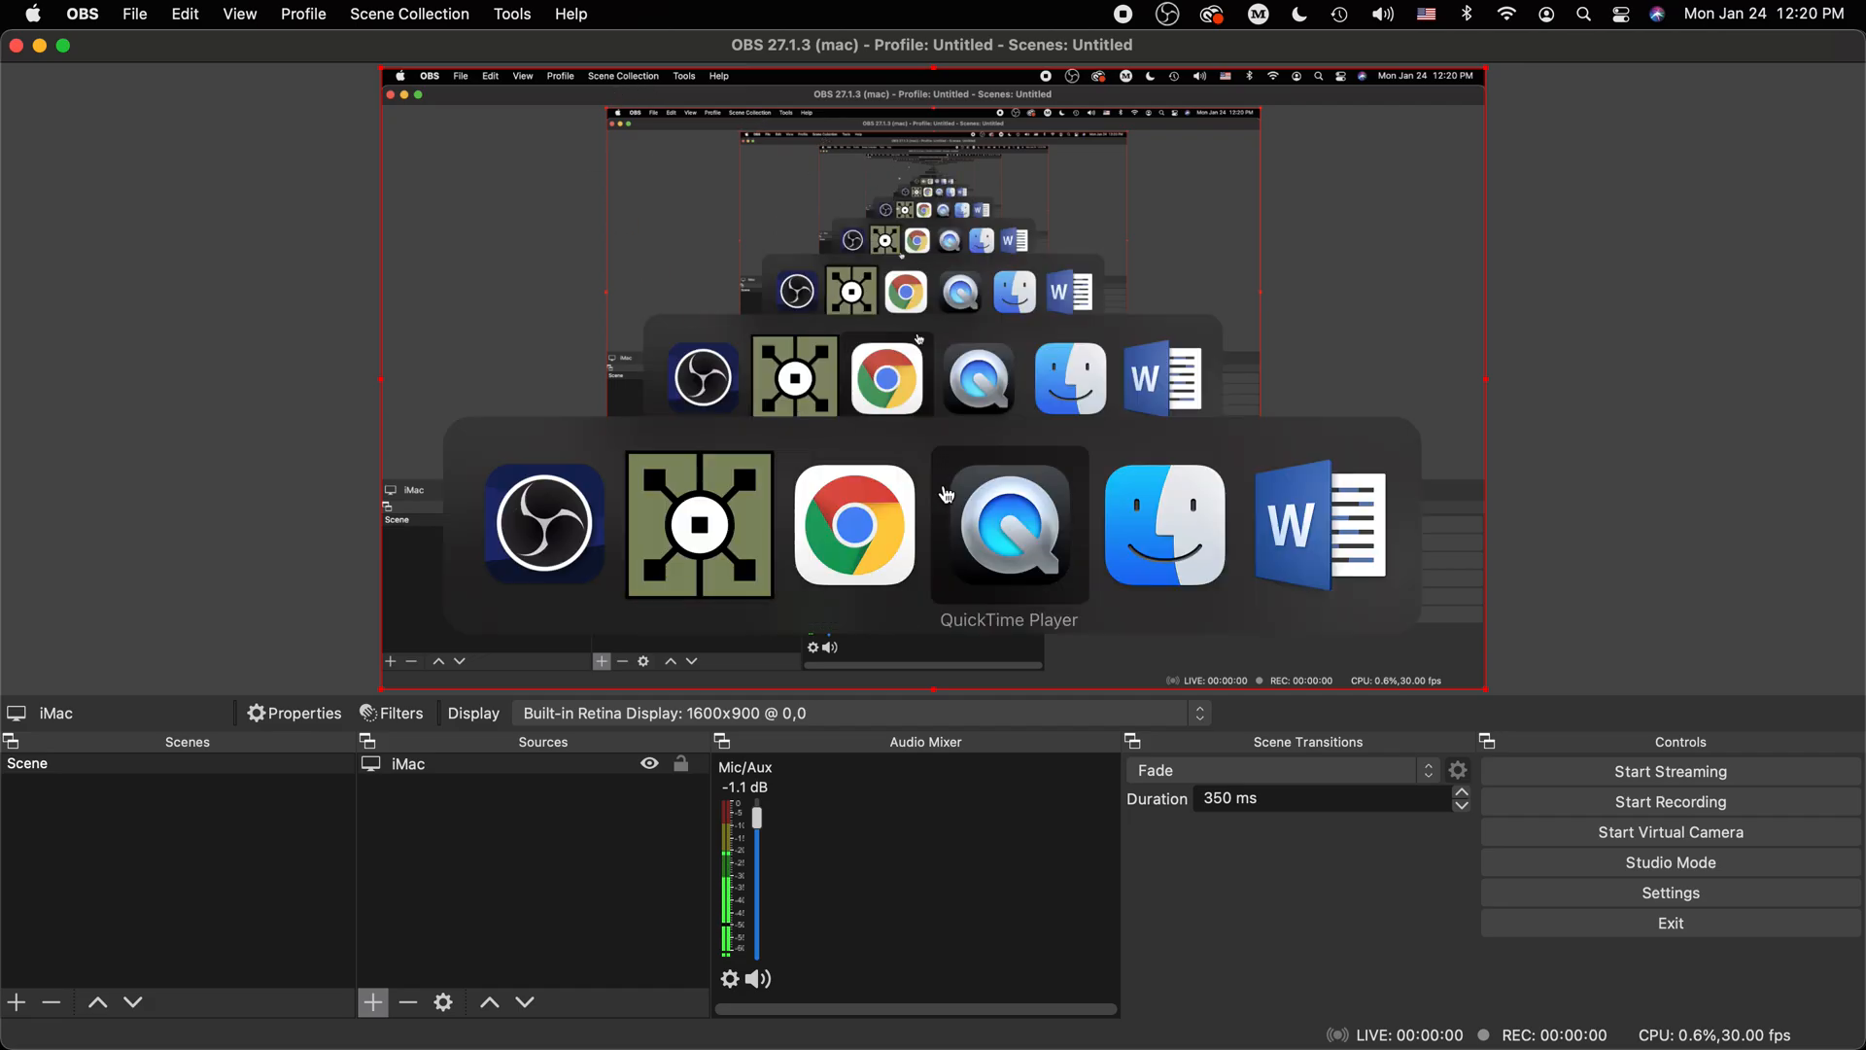
click(700, 608)
mouse_move(961, 725)
mouse_down()
mouse_move(995, 737)
mouse_move(996, 717)
mouse_up()
key(super+Tab)
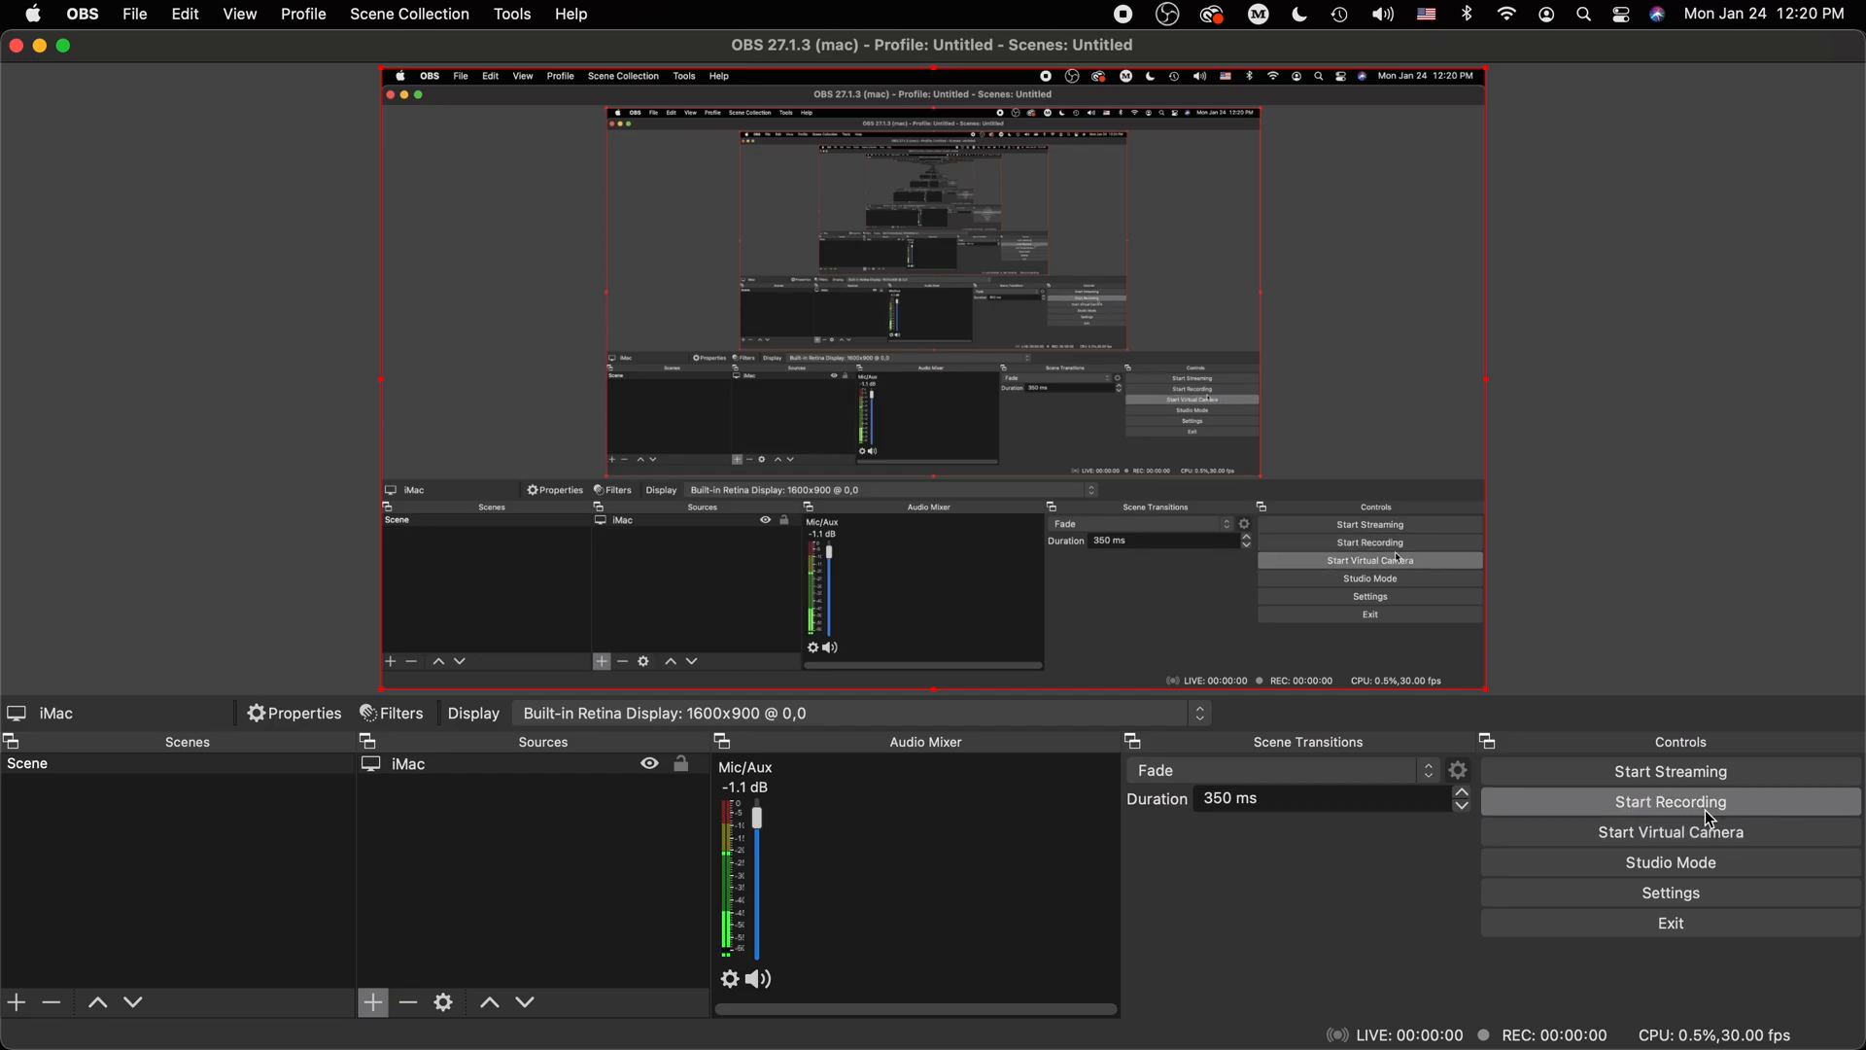
key(super+Tab)
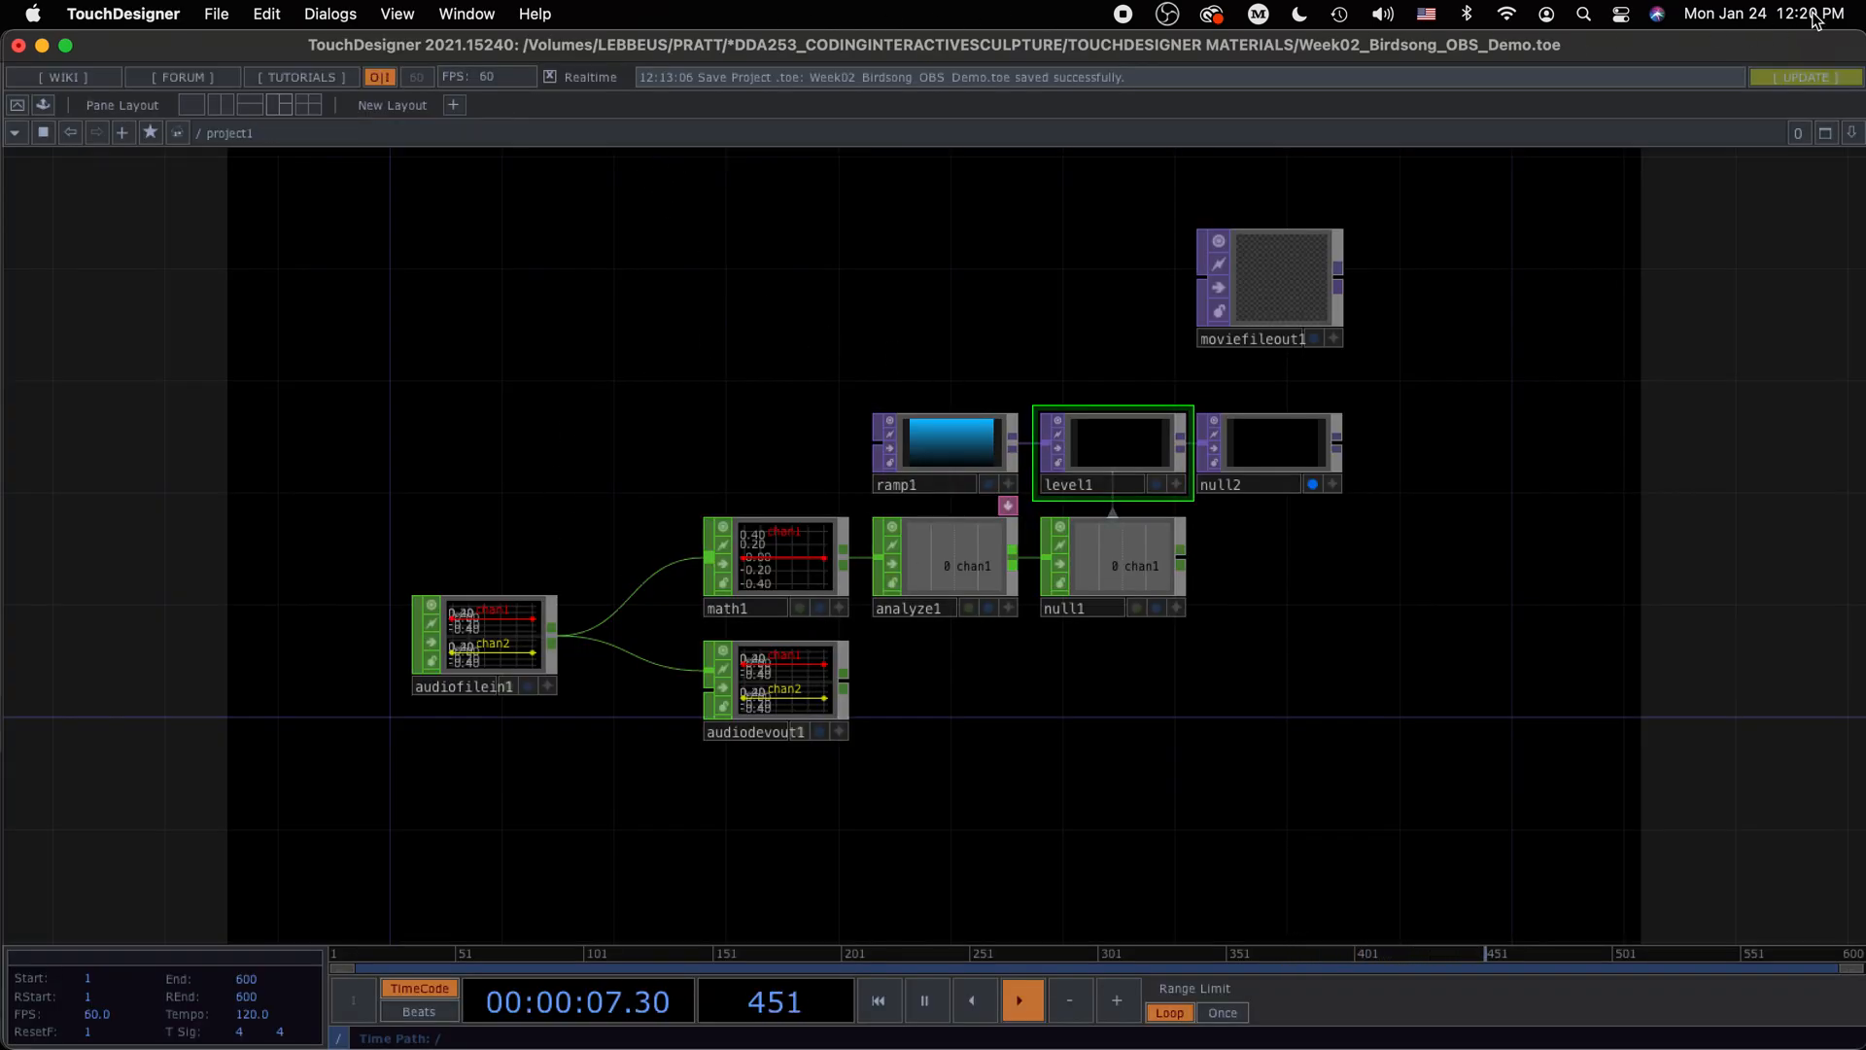
drag(519, 375, 472, 334)
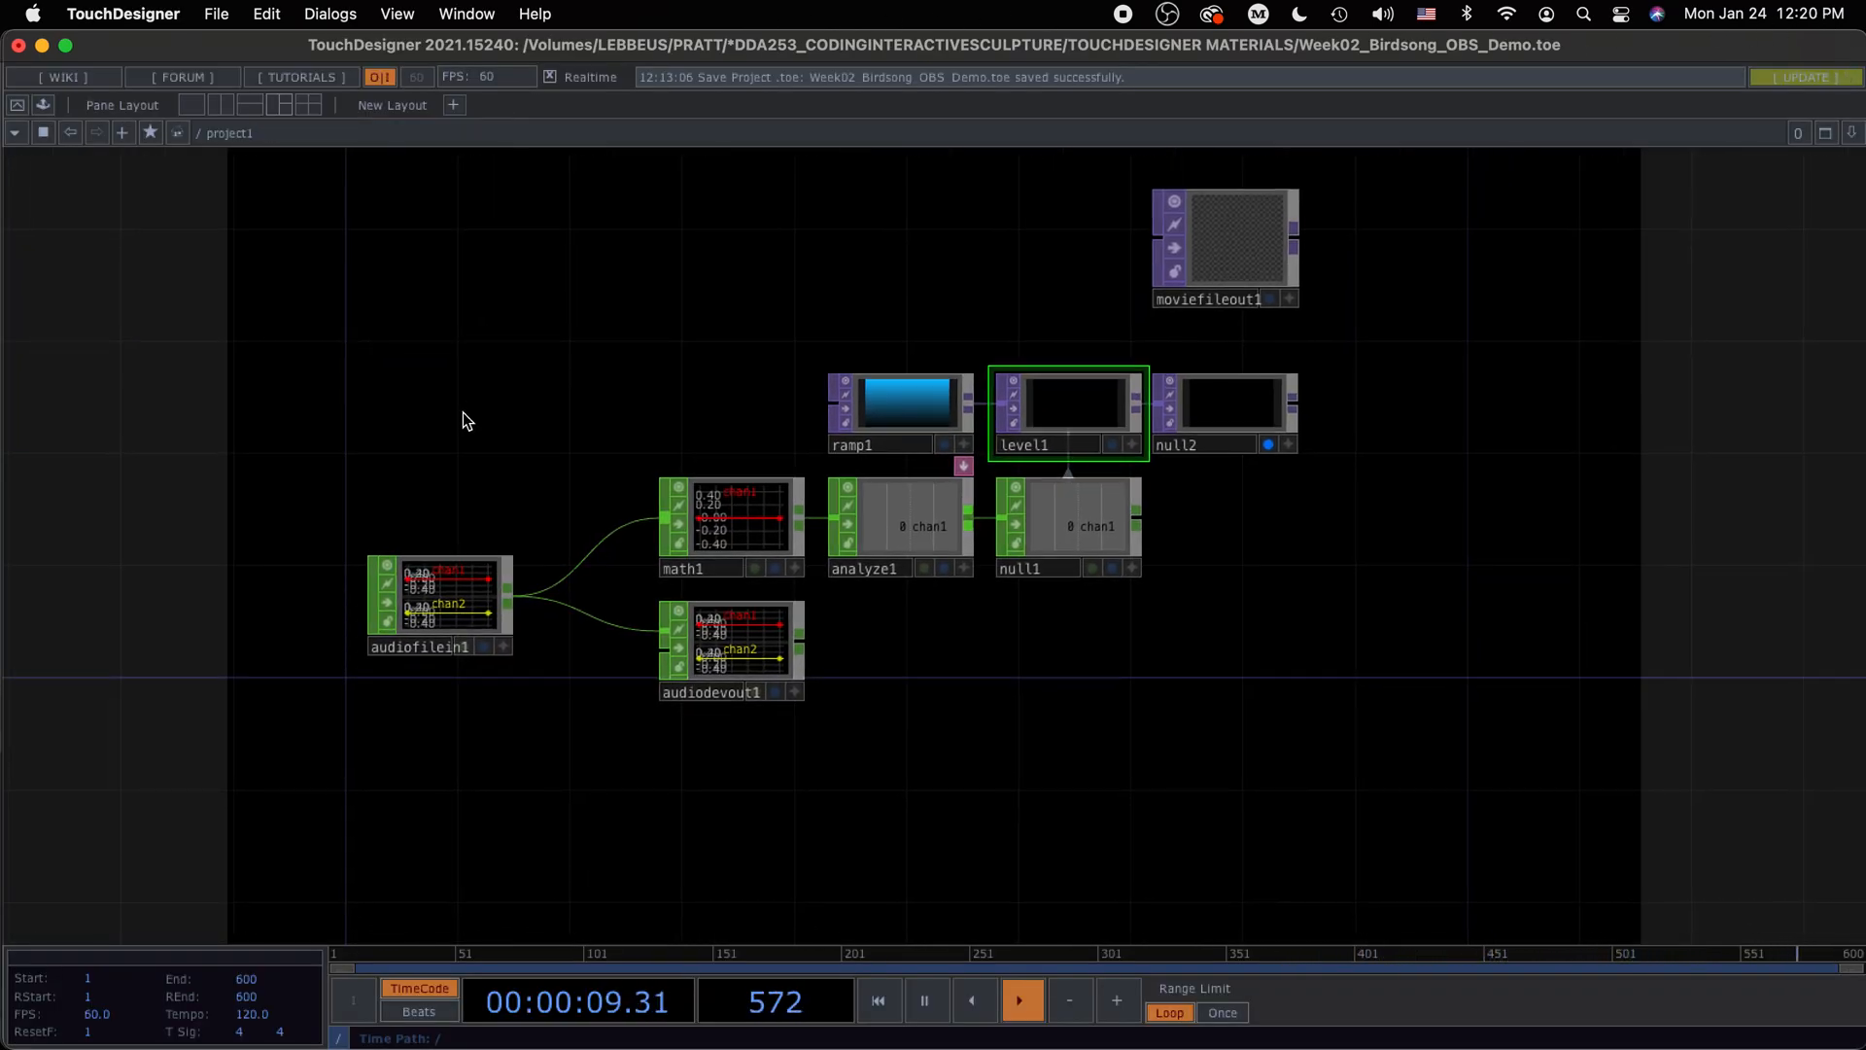
key(super+Tab)
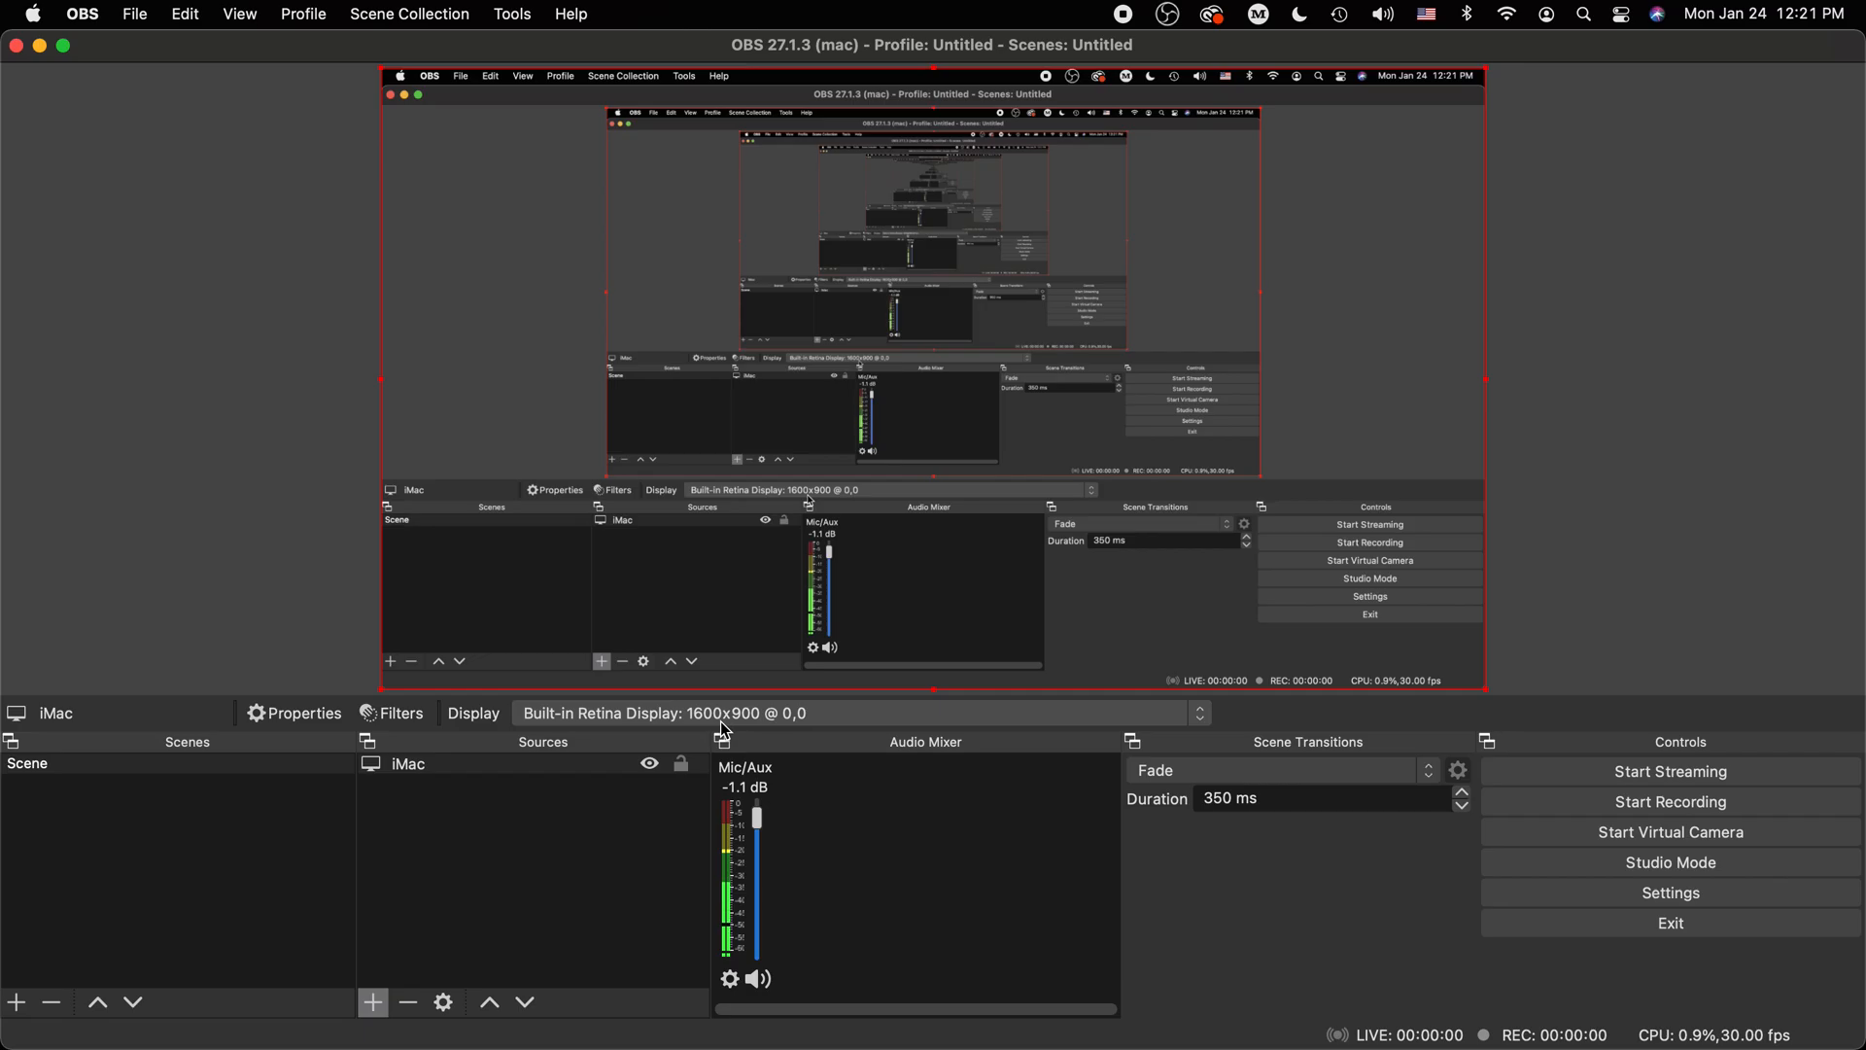
Open System Preferences, hide the OBS window, and show the Displays settings for the built-in screen
mouse_move(1577, 1018)
click(1545, 992)
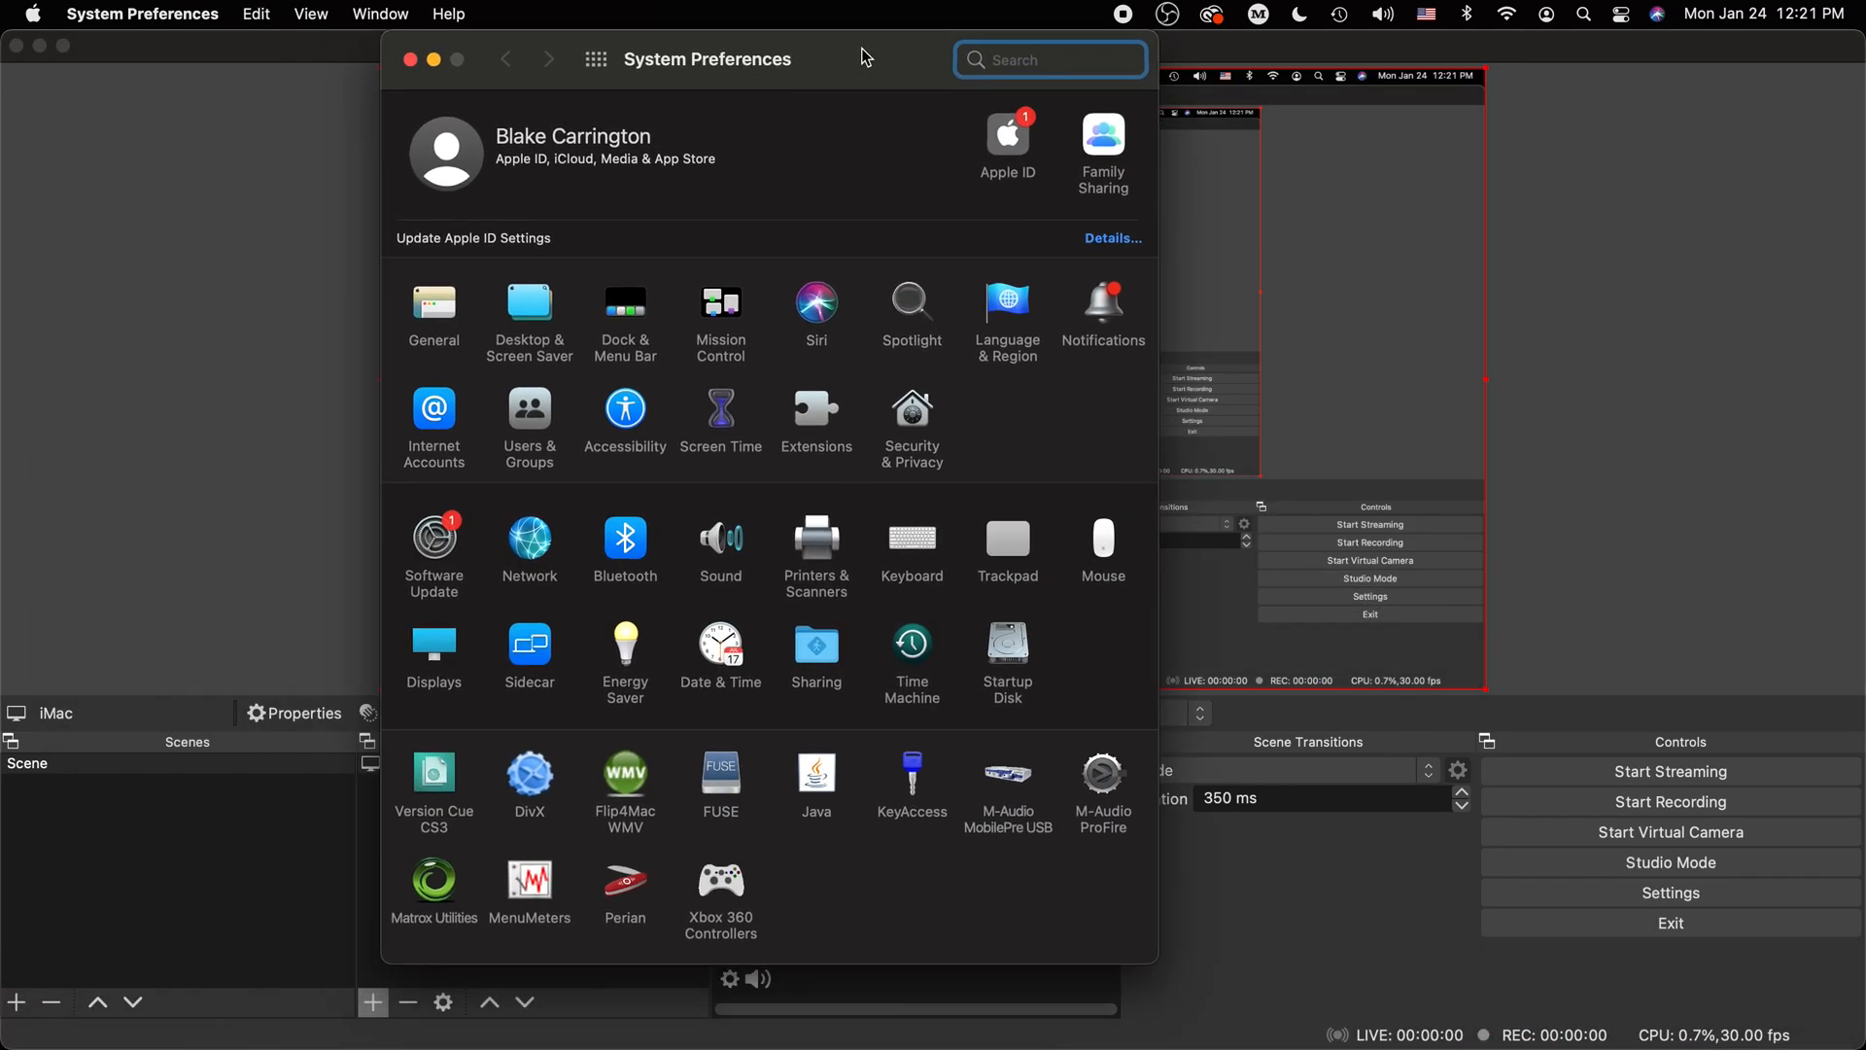
click(243, 266)
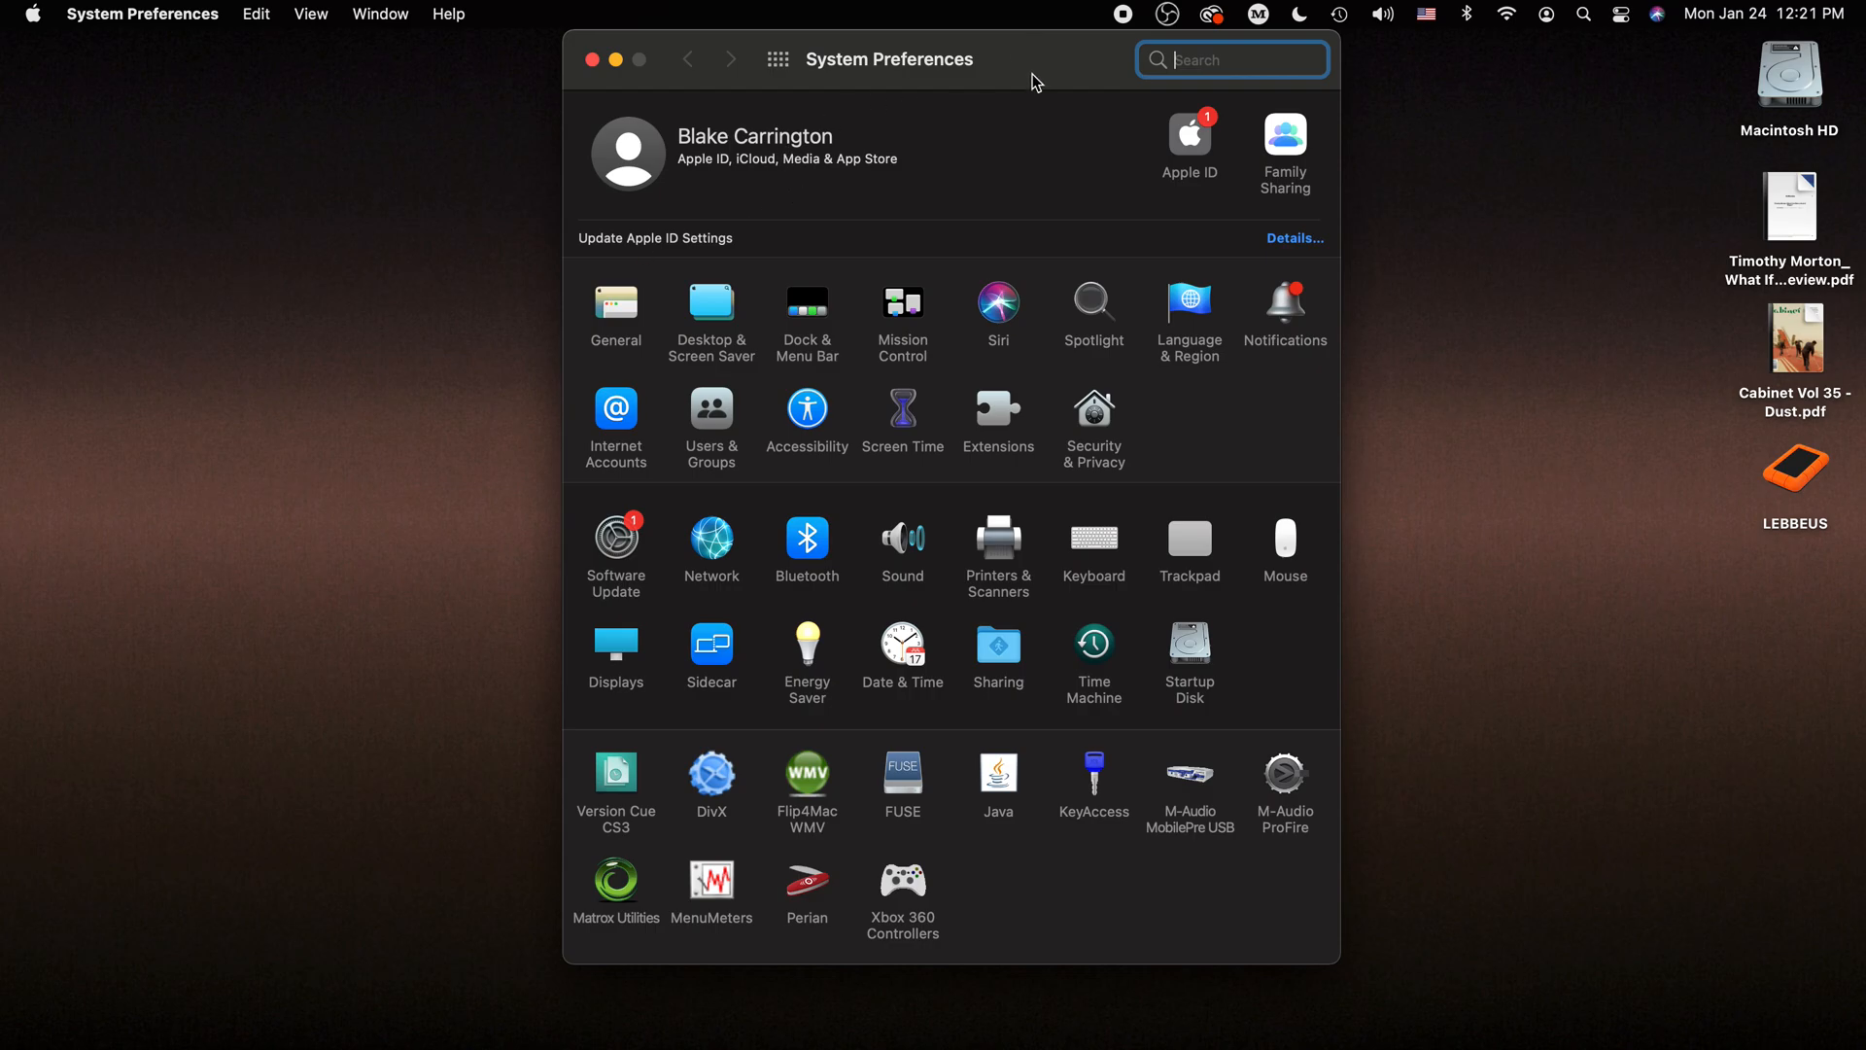
drag(1033, 74, 971, 81)
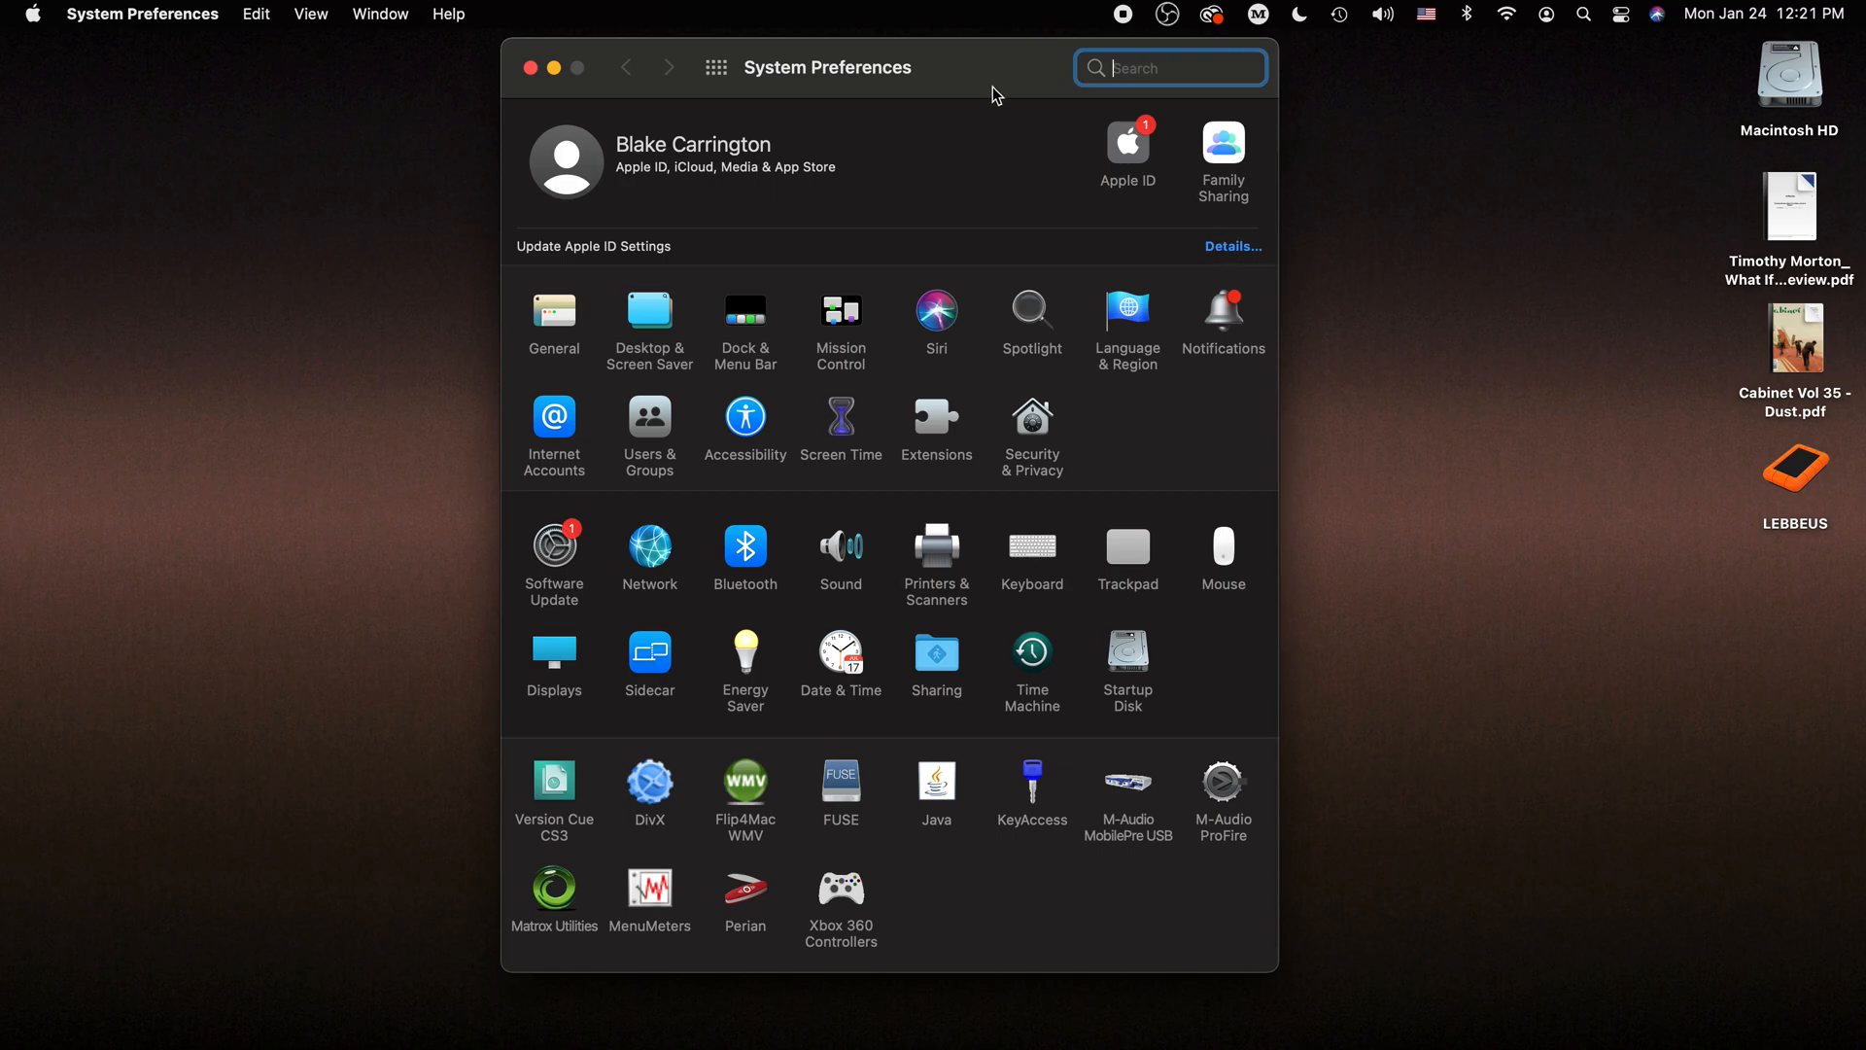
key(super+Tab)
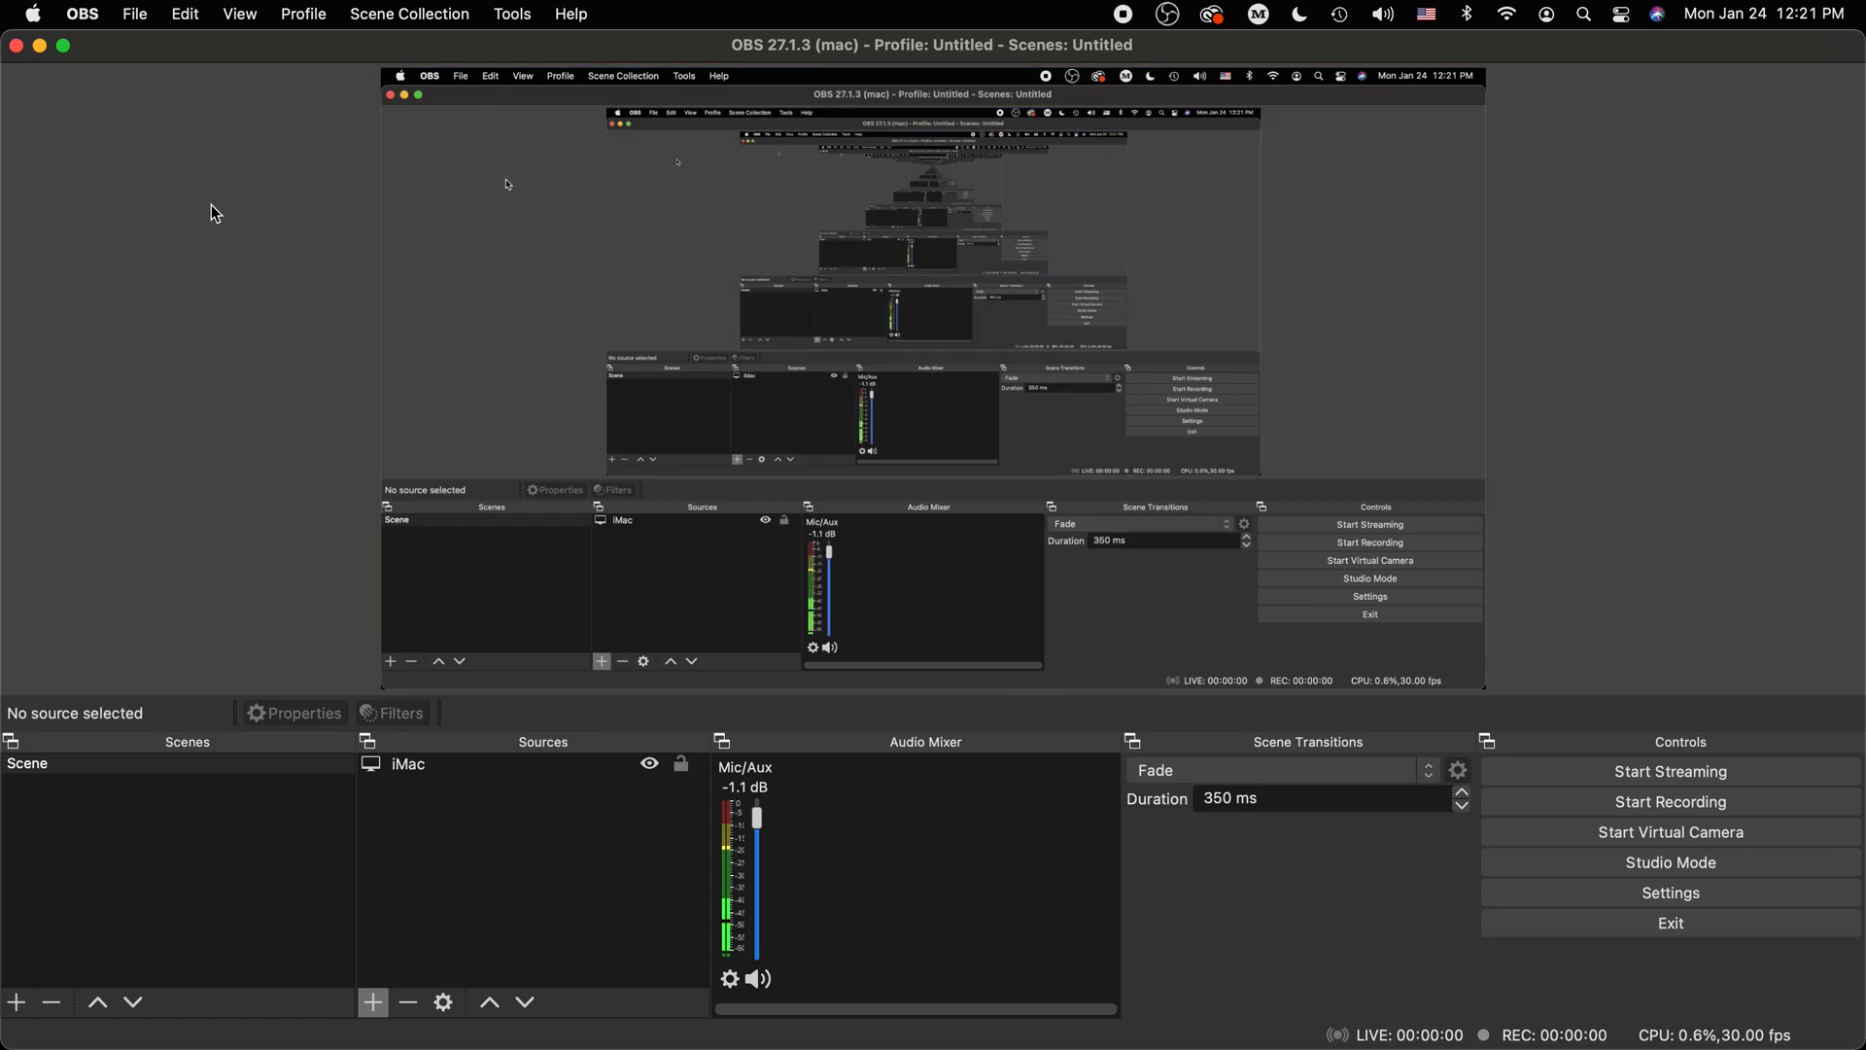
key(super+h)
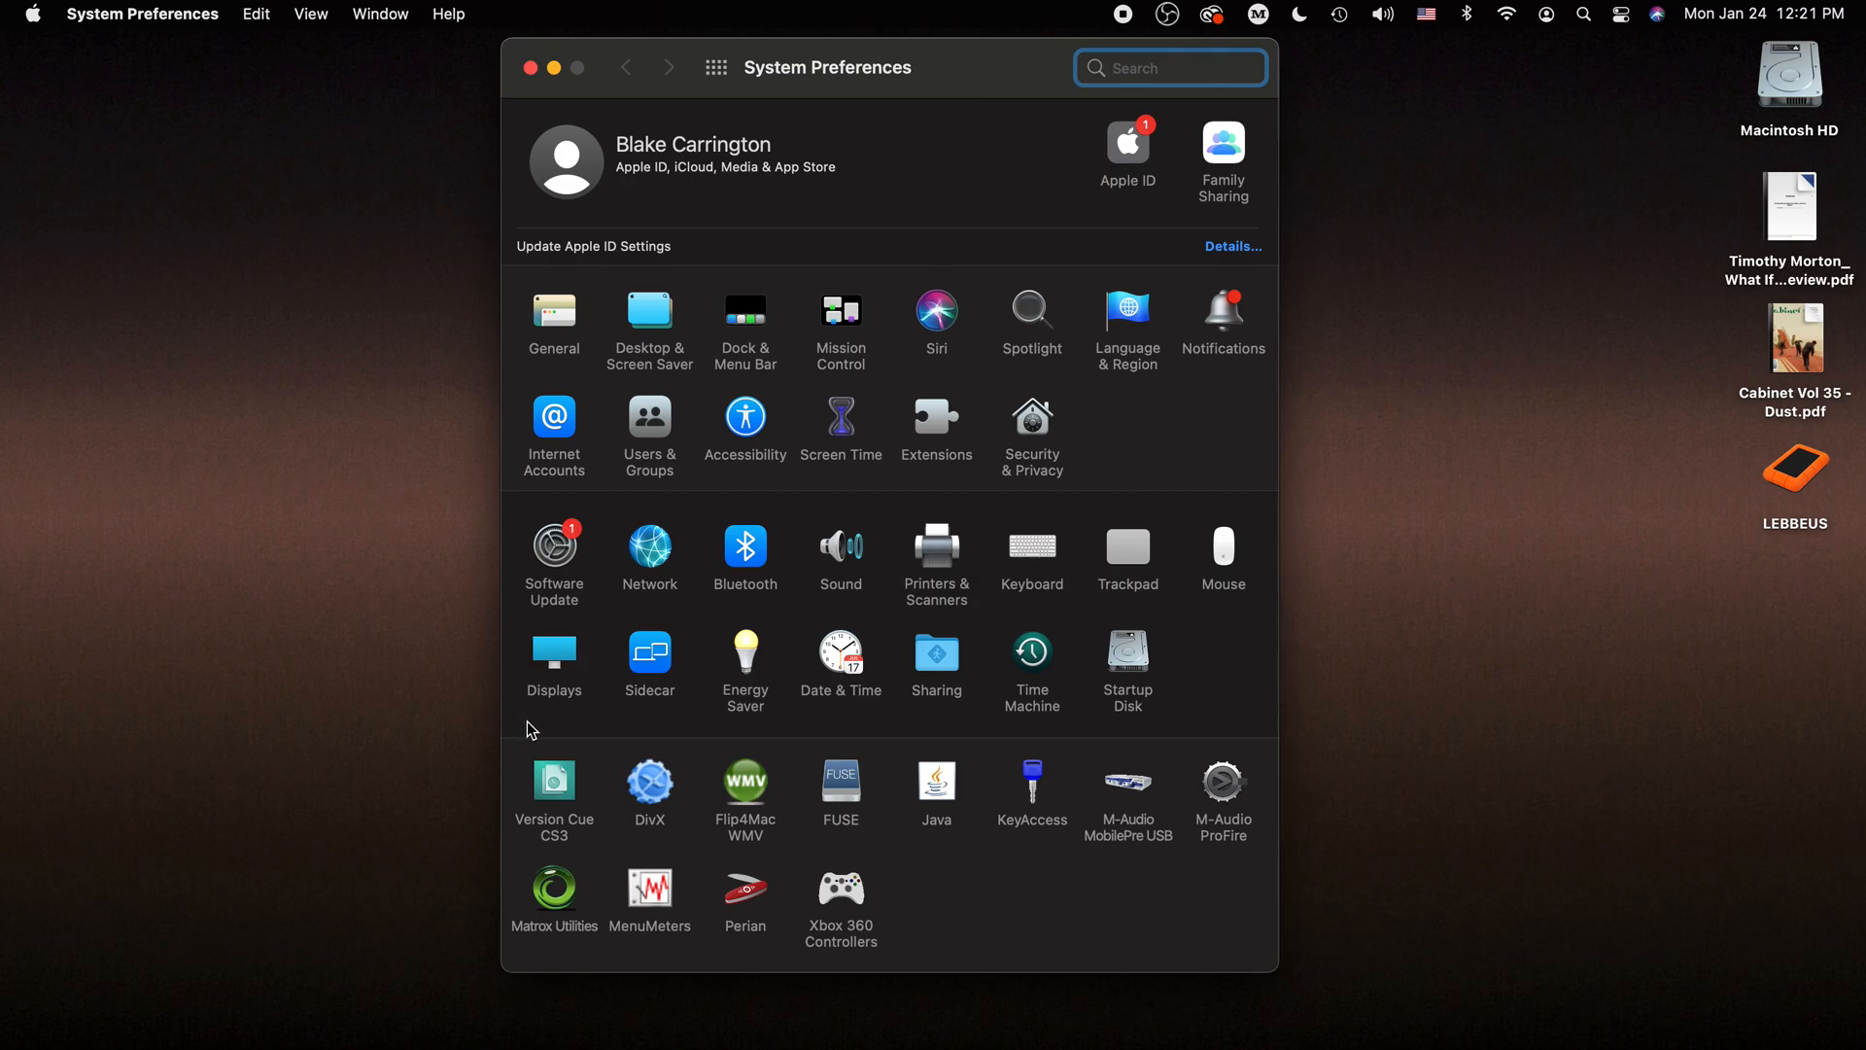
click(563, 655)
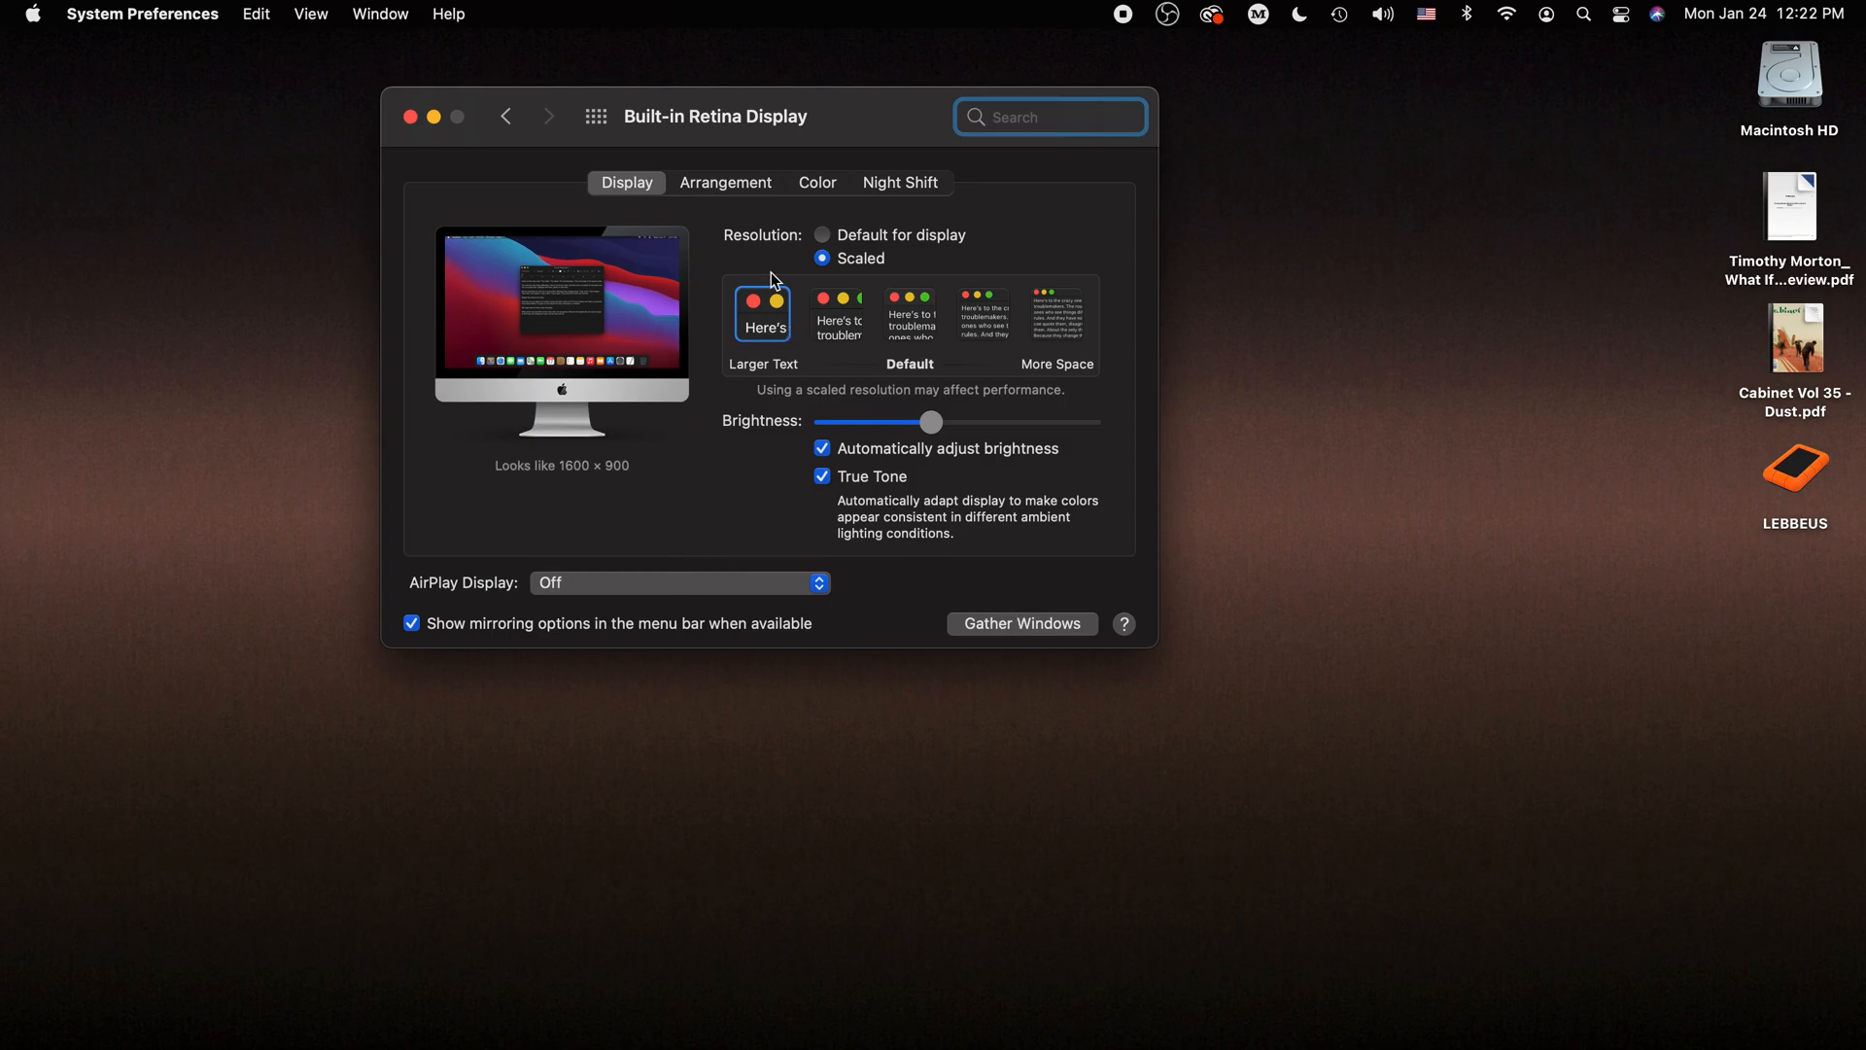
Switch to OBS and review its General, Stream and Output settings
key(super+Tab)
click(595, 539)
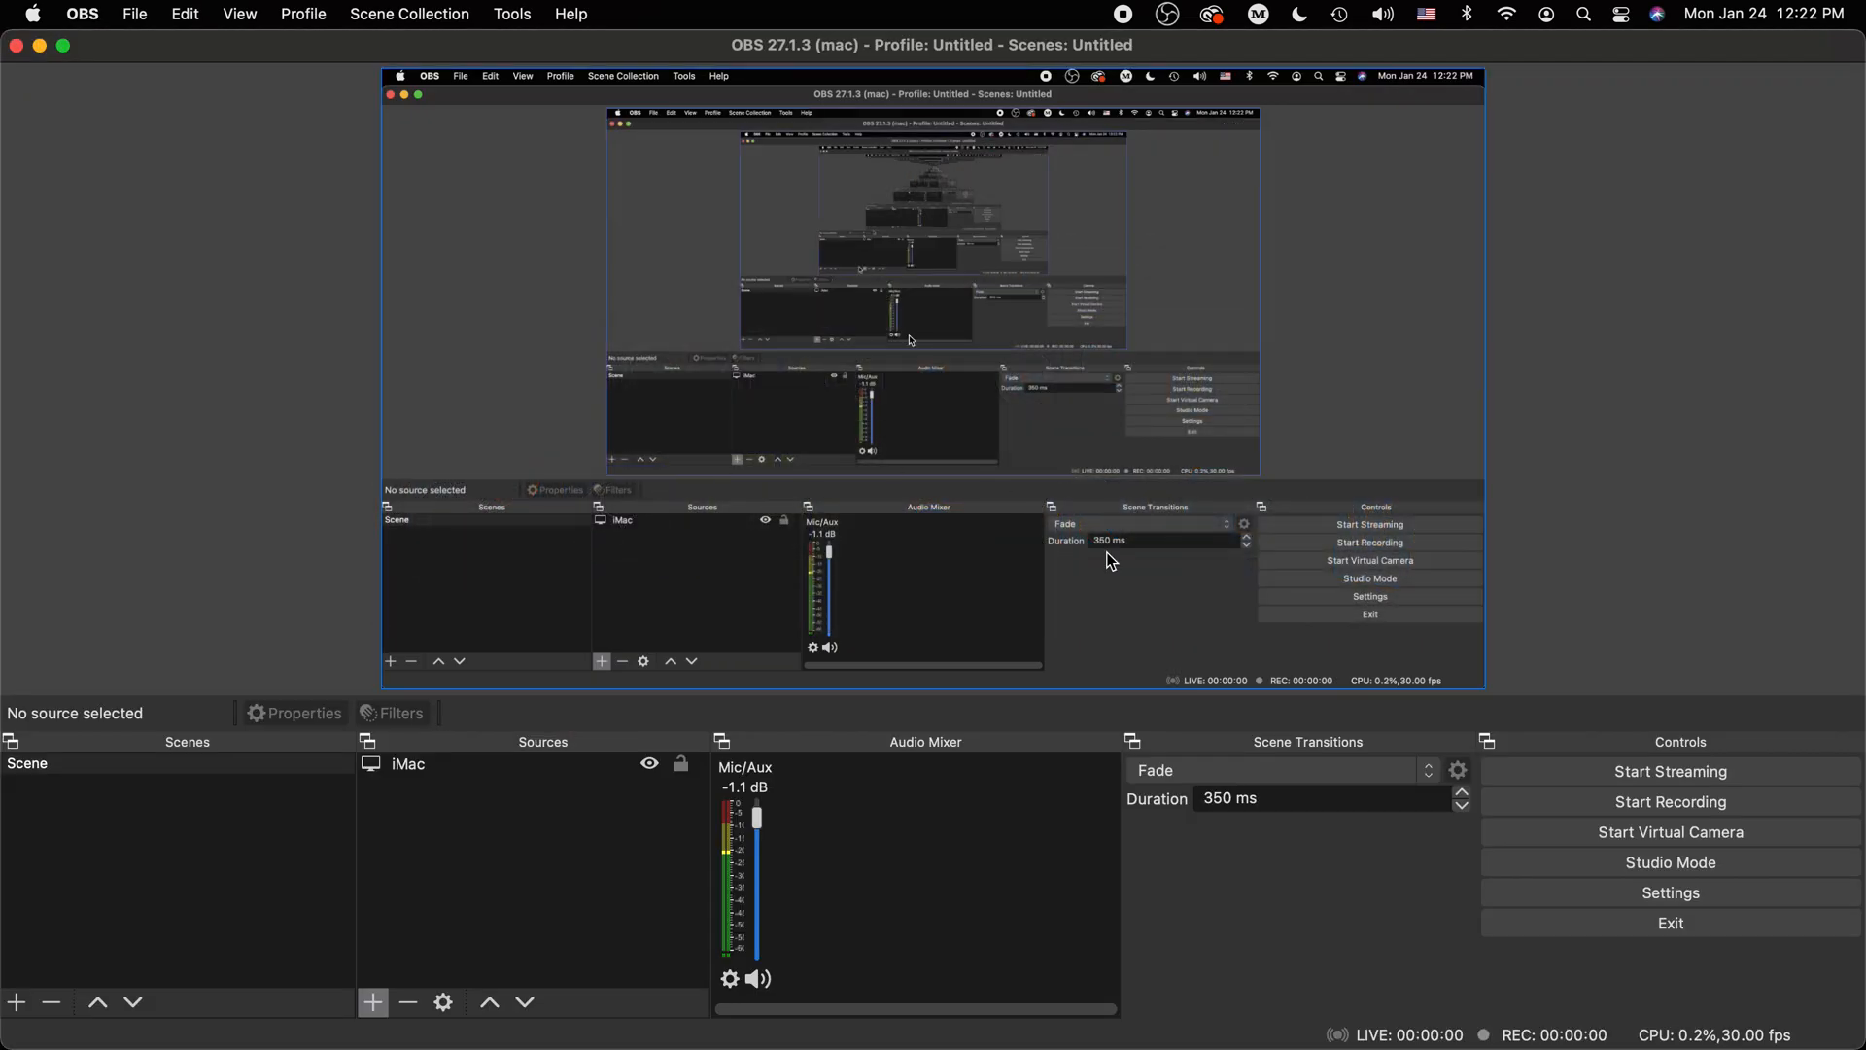
click(1652, 885)
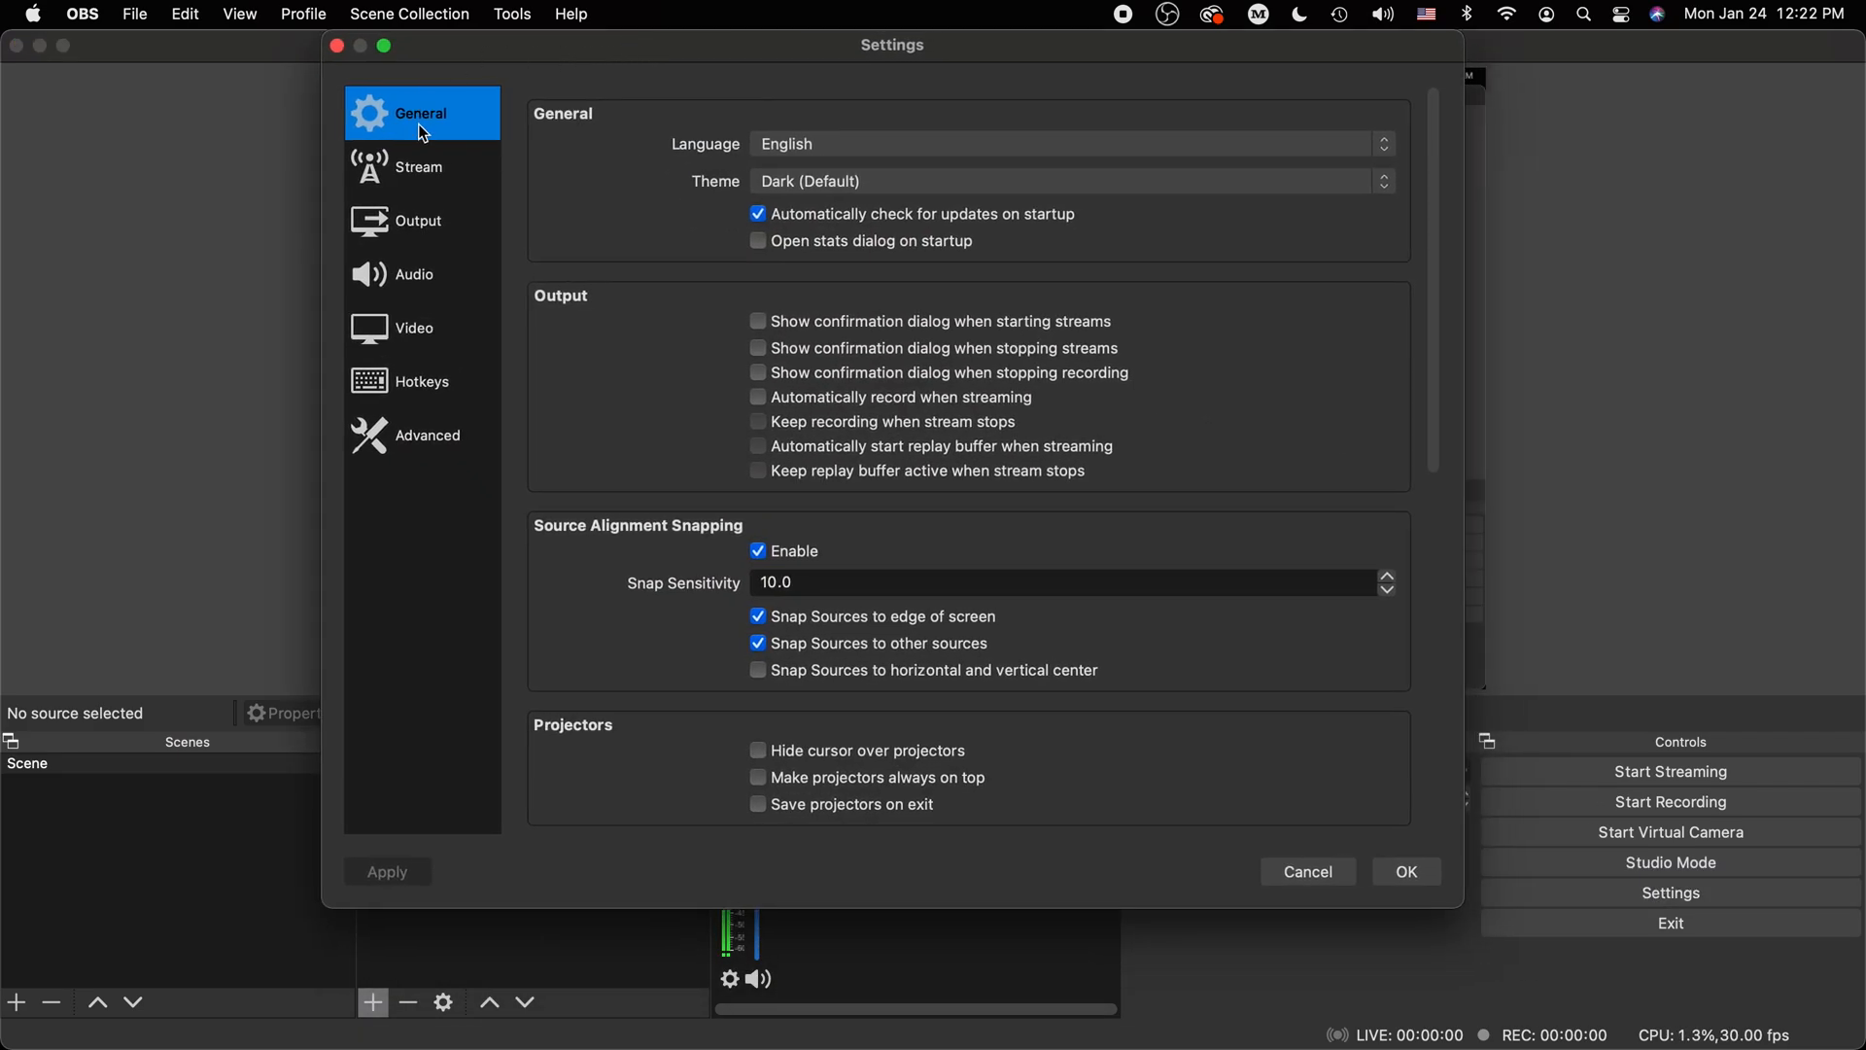
click(417, 178)
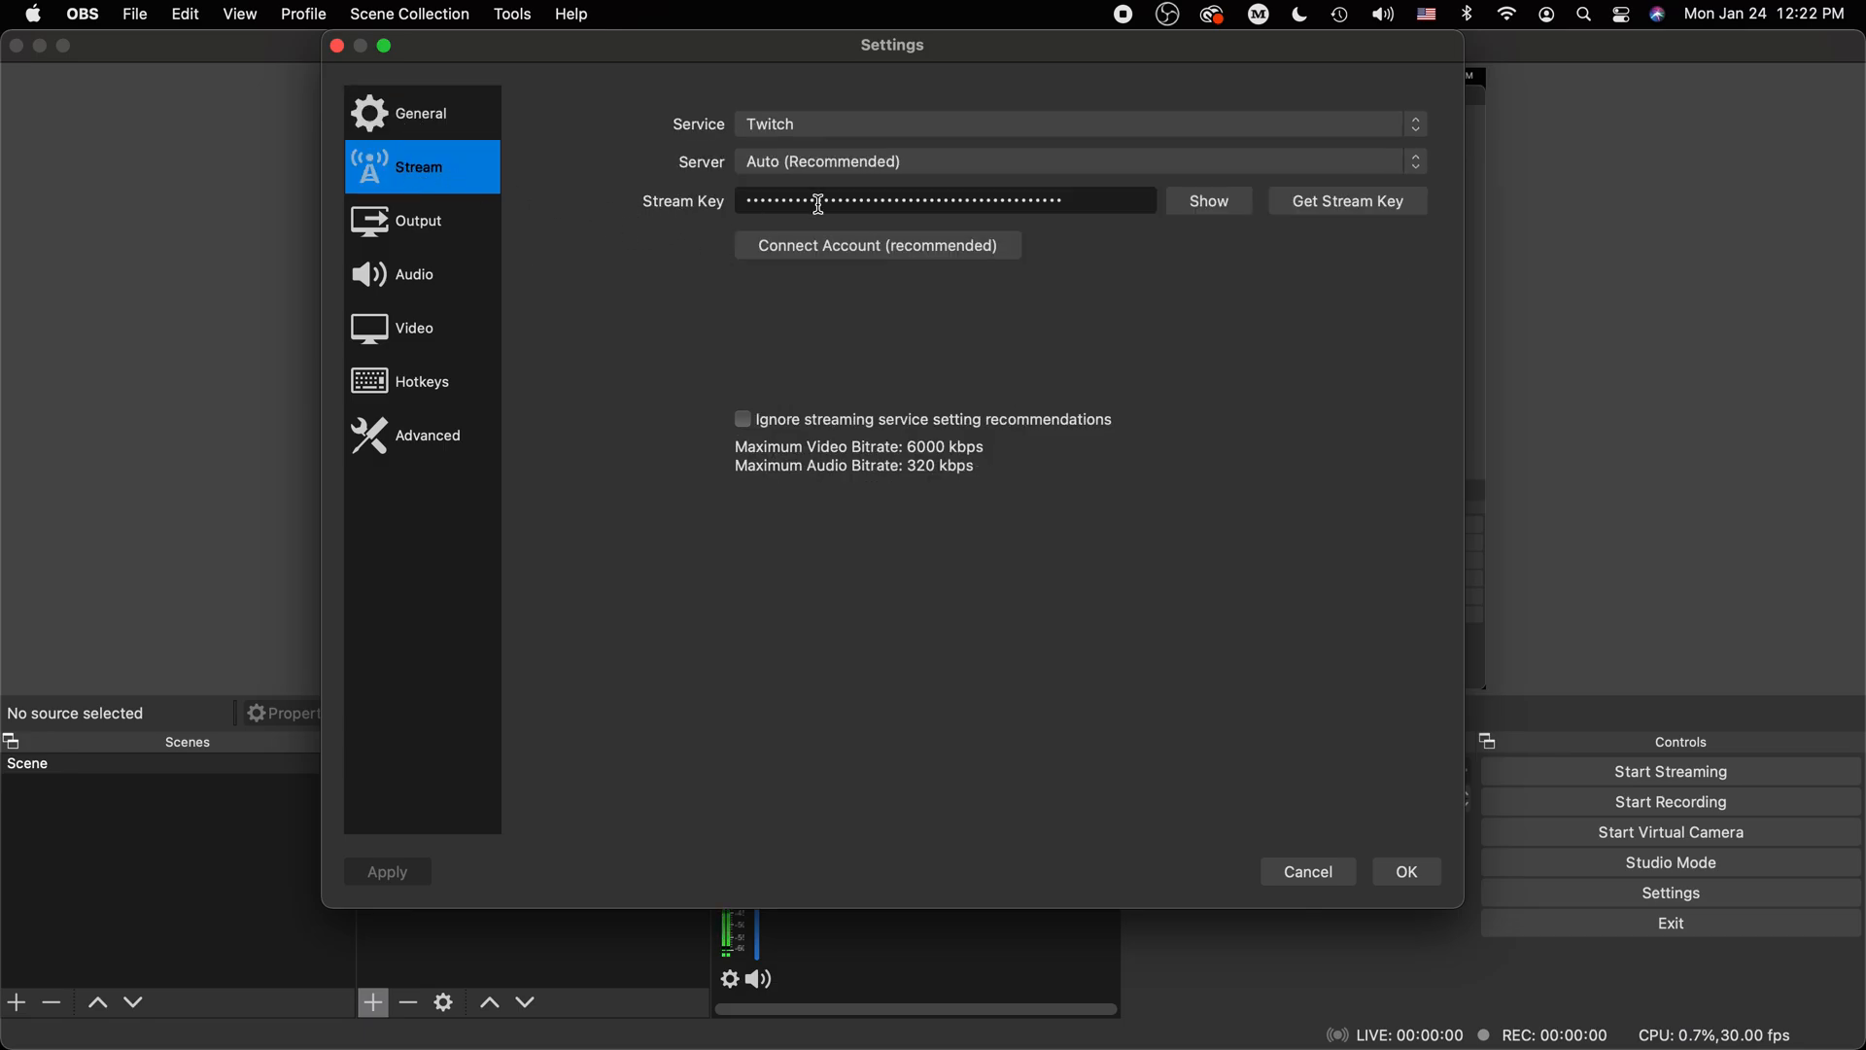
click(420, 231)
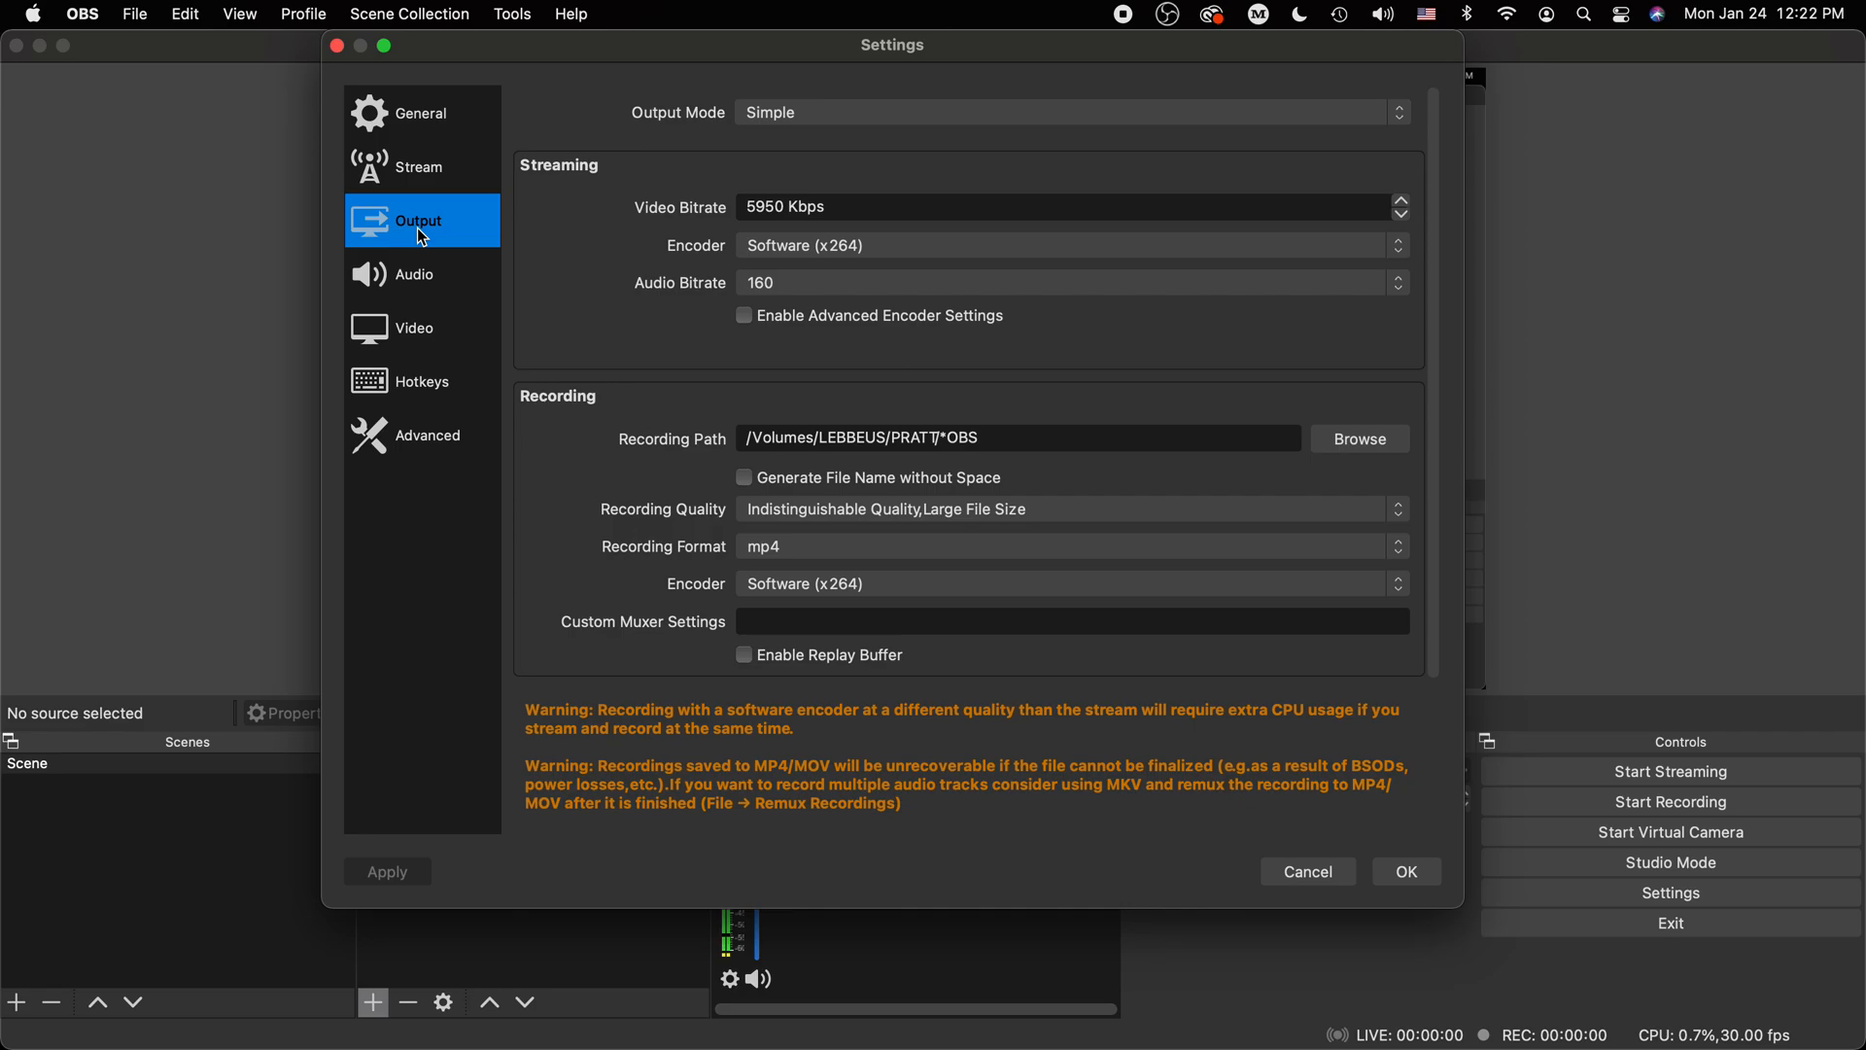
Examine the base canvas resolution in the Video settings and compare it with the scaled display resolutions in System Preferences
click(412, 351)
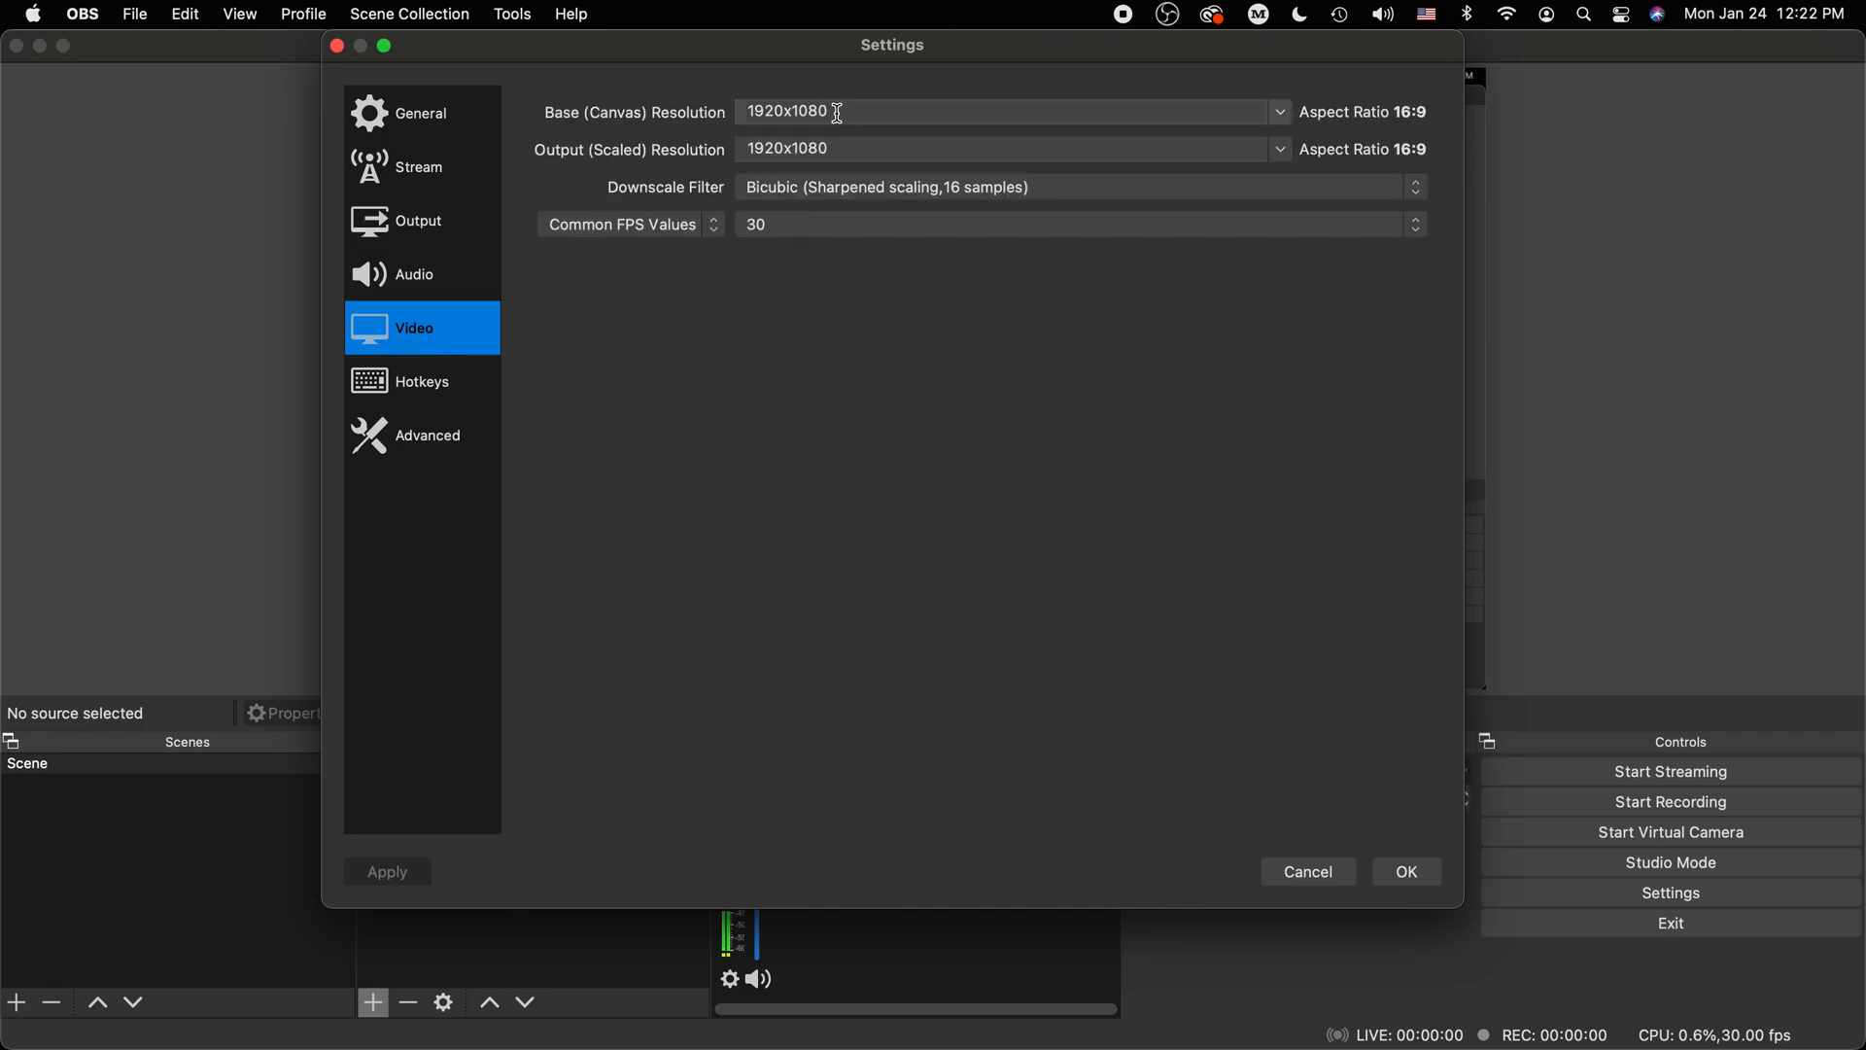
drag(838, 113, 731, 114)
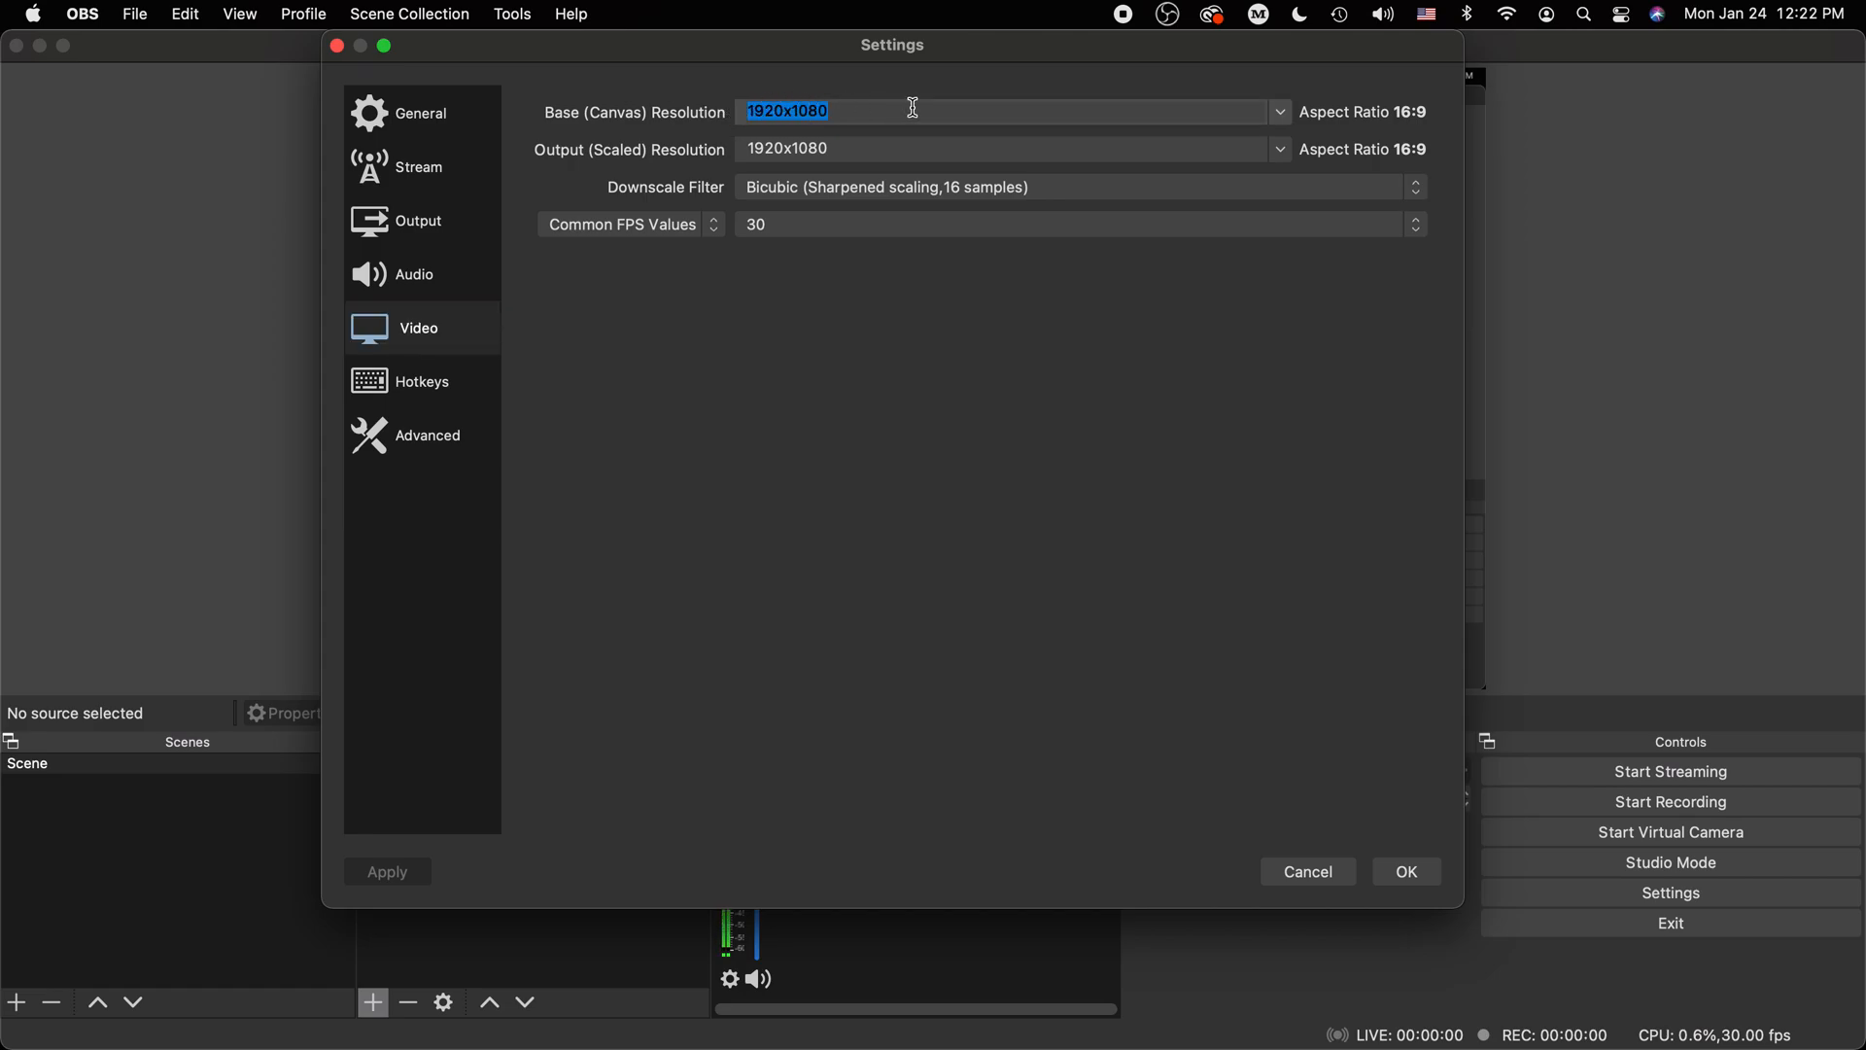
key(super+Tab)
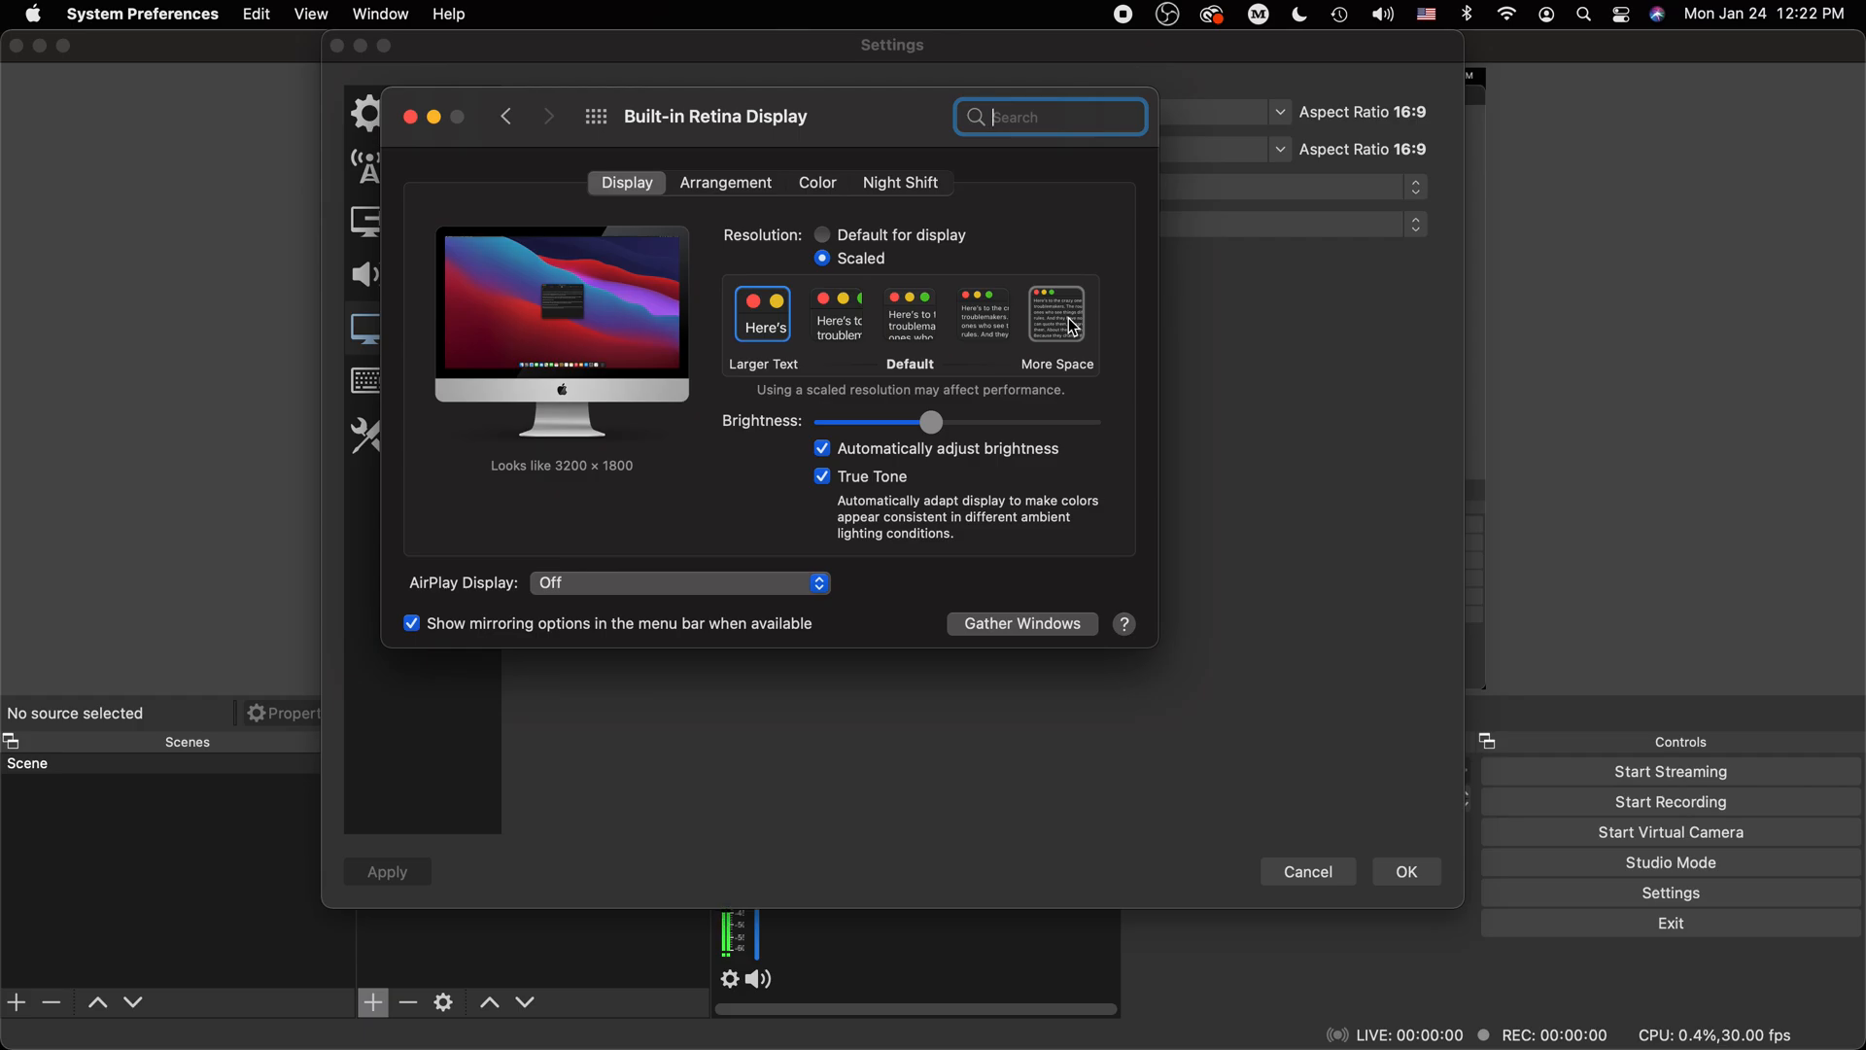
Compare the canvas and output resolutions in the OBS Video settings with the built-in display's scaled resolution options
click(1306, 389)
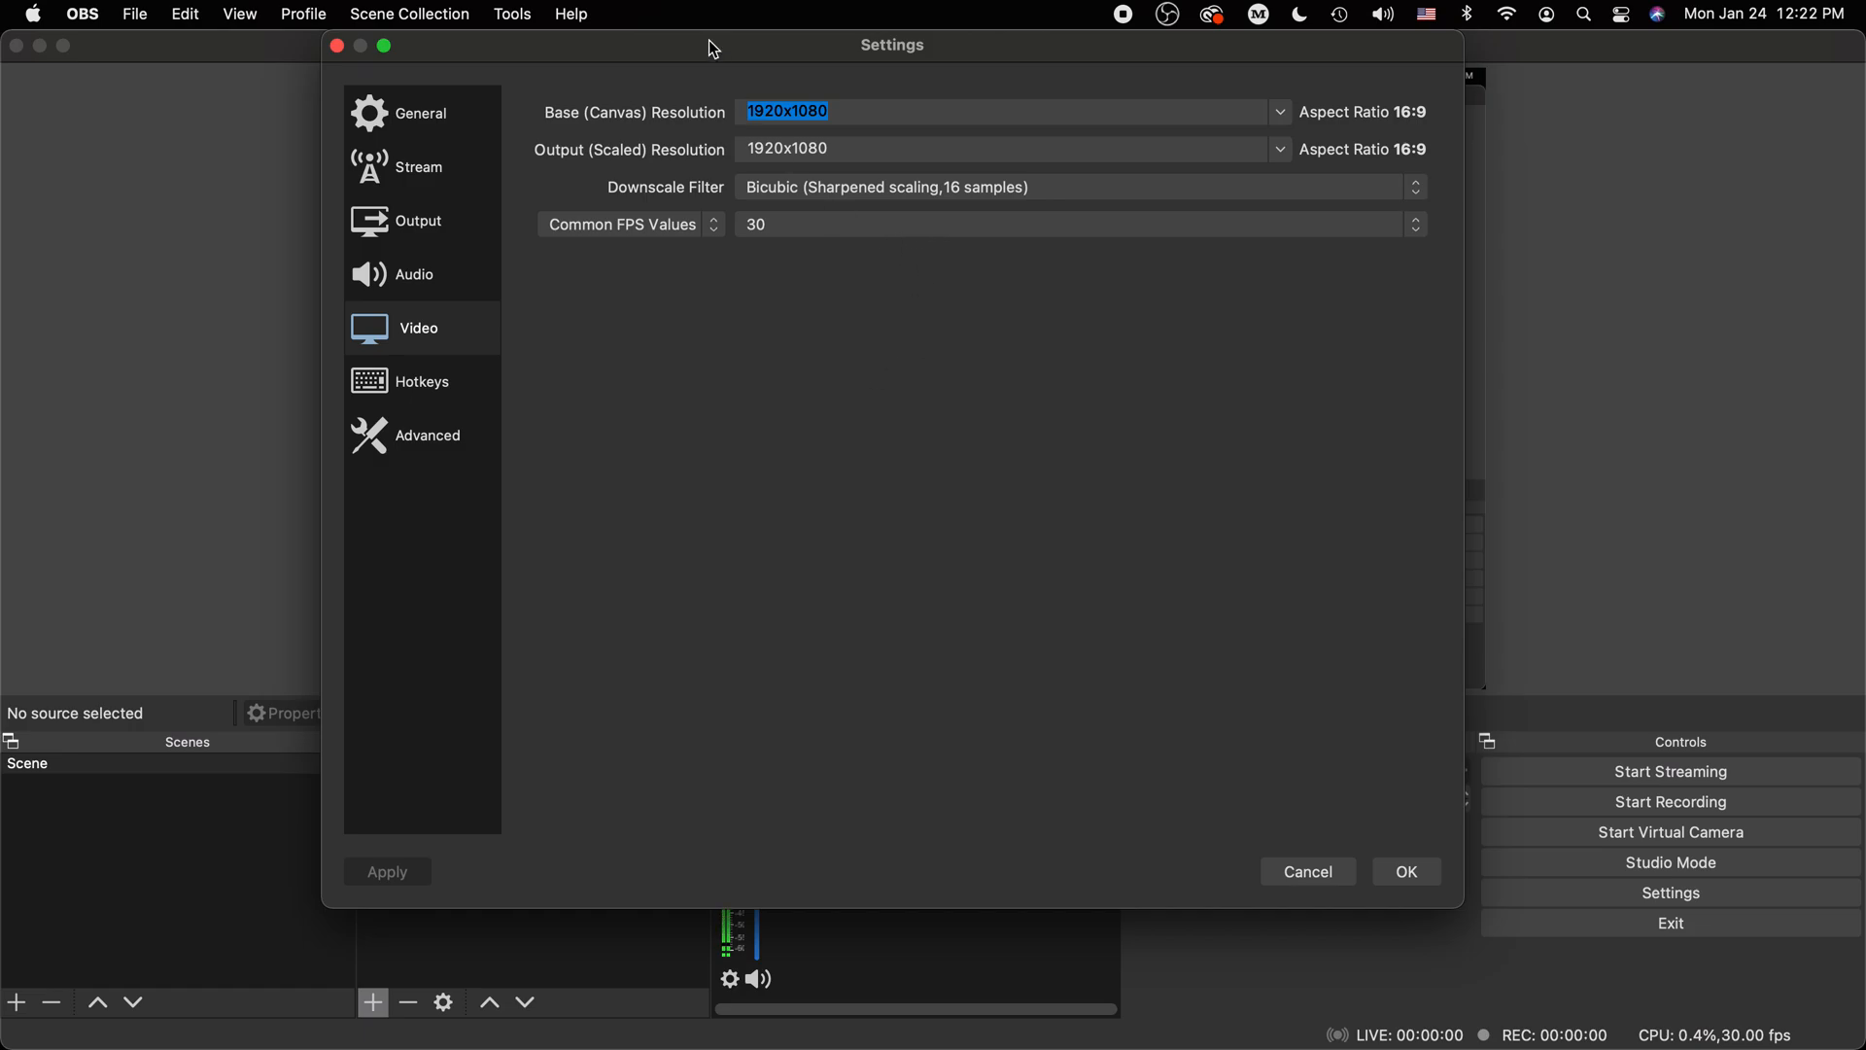
drag(745, 45, 786, 39)
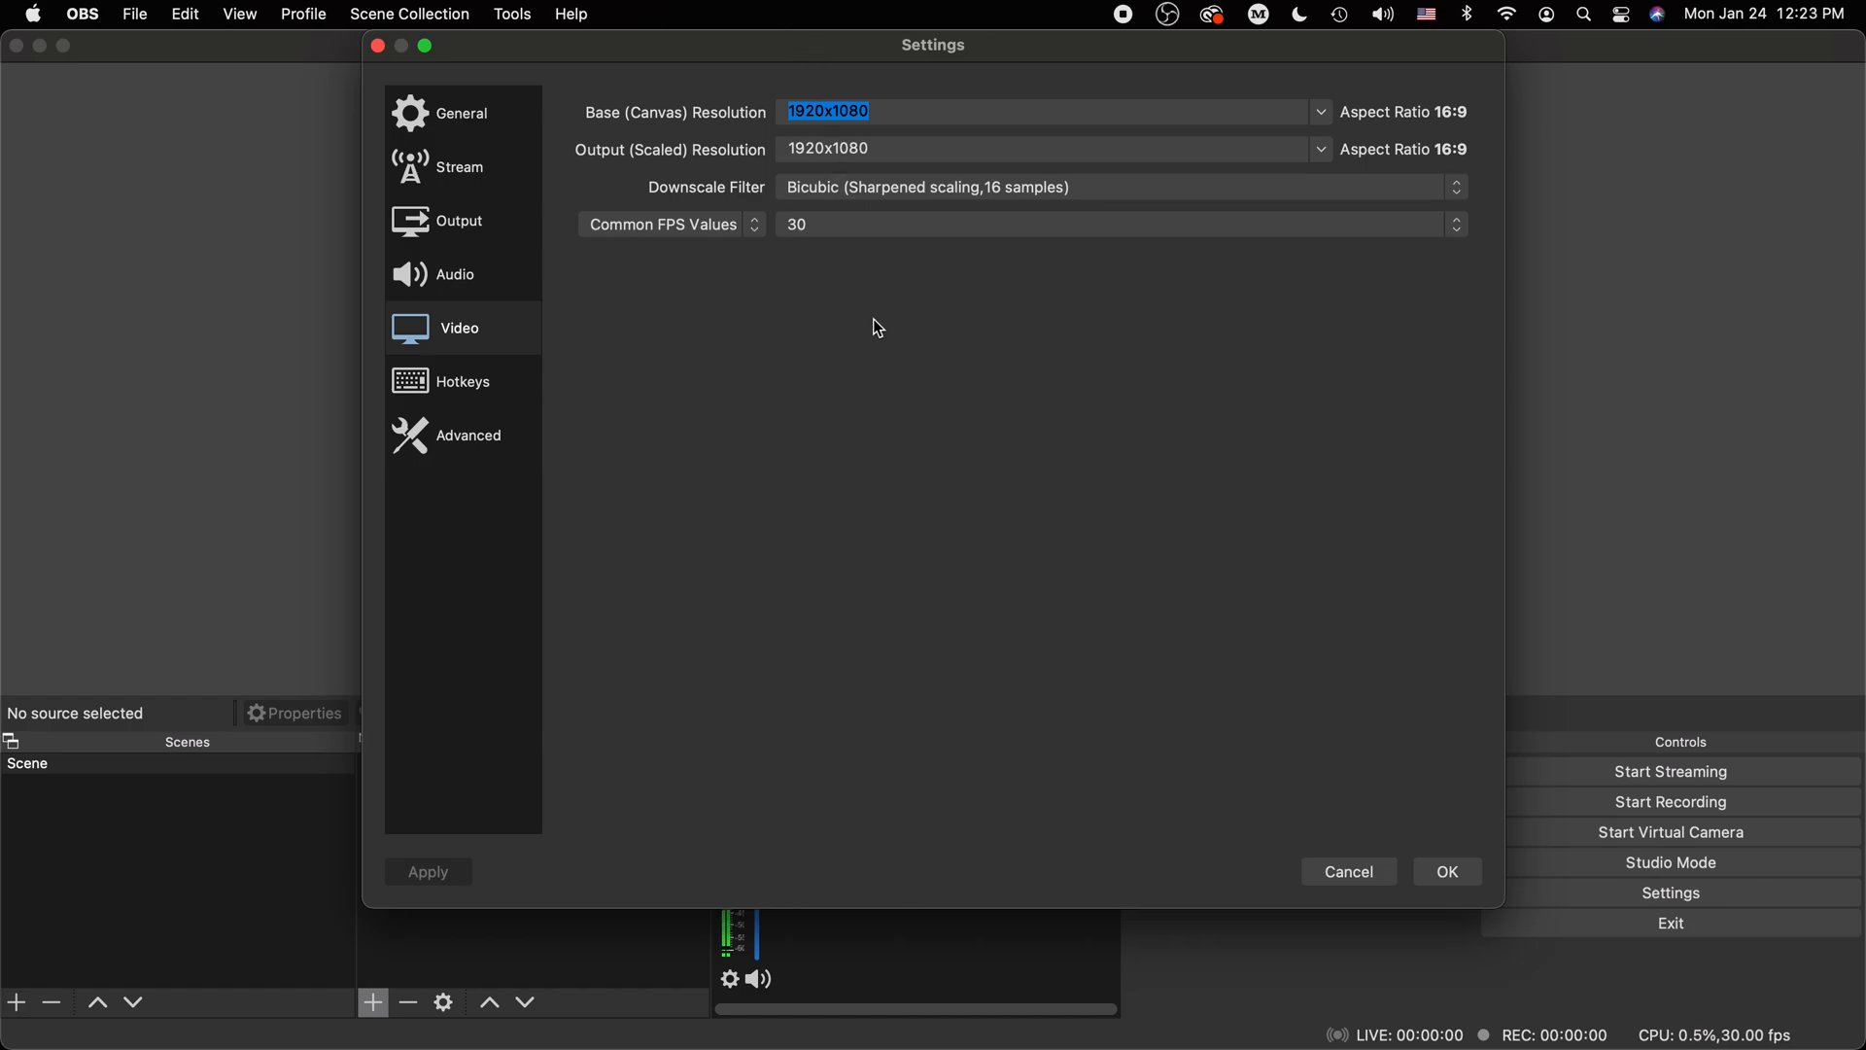
key(super+Tab)
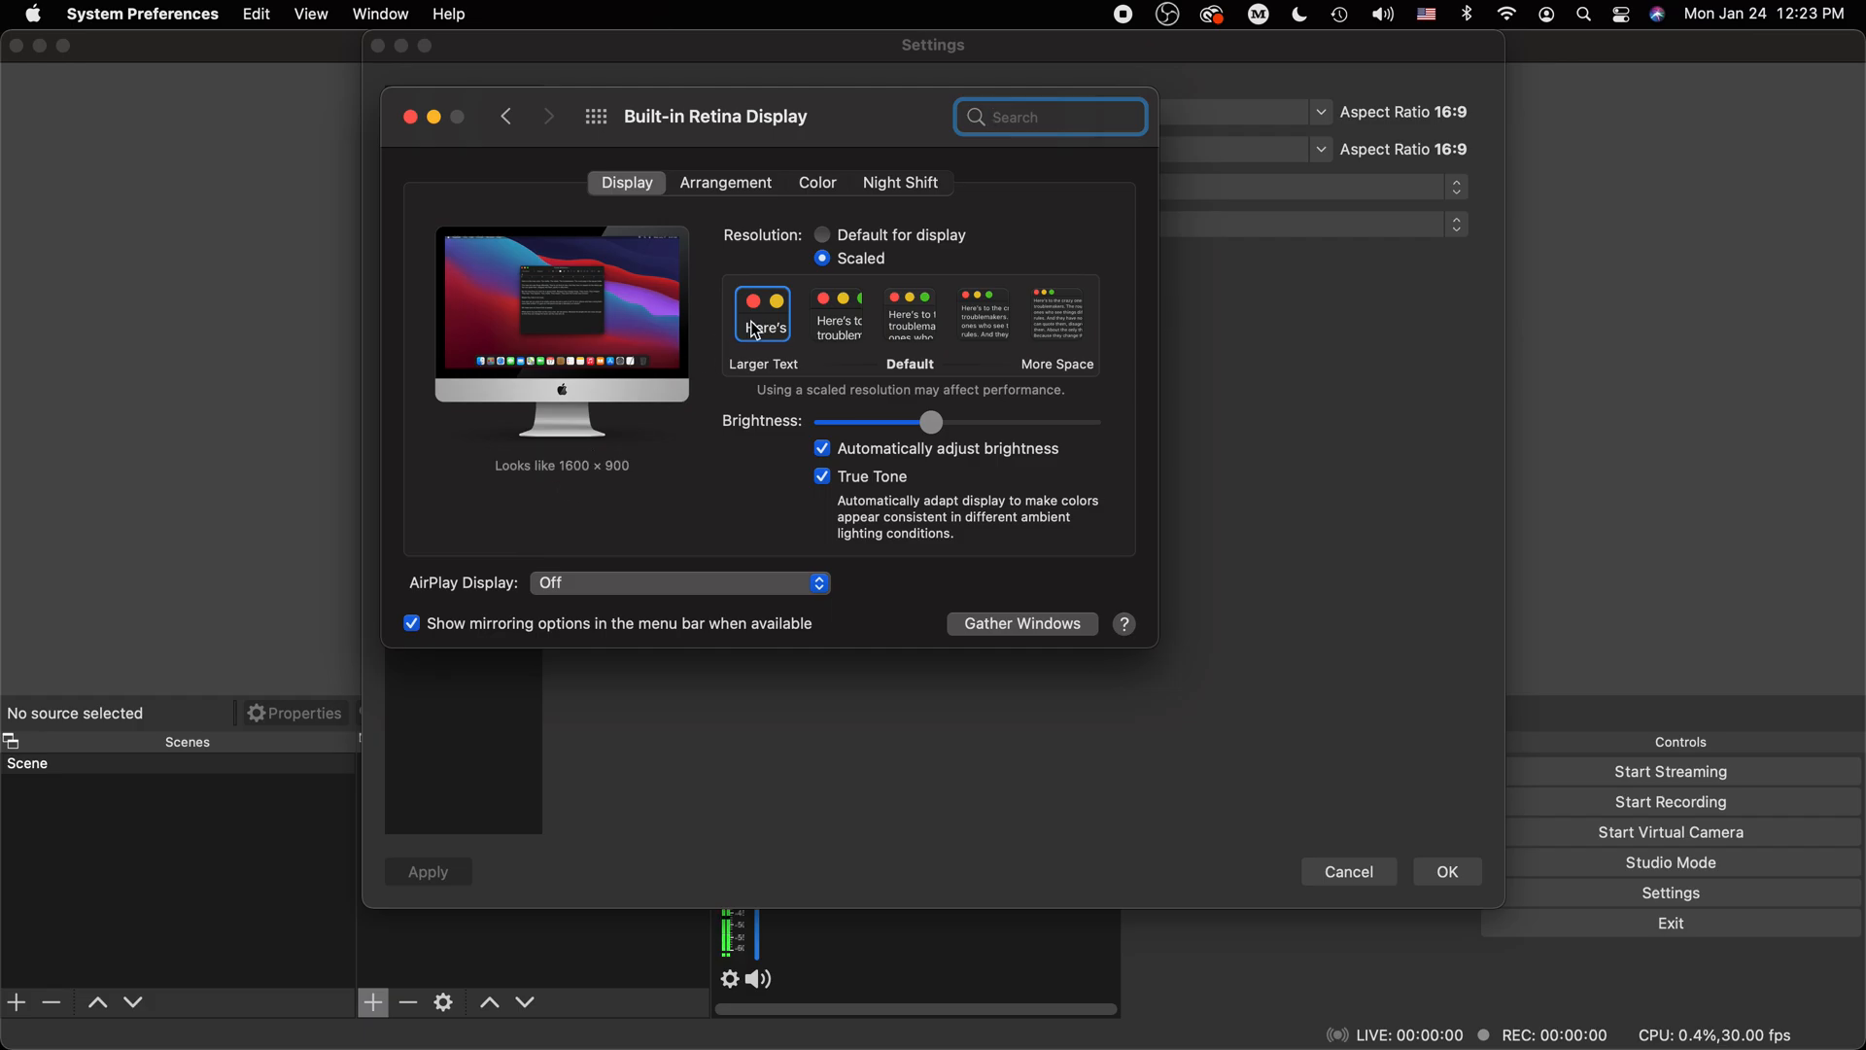
click(340, 401)
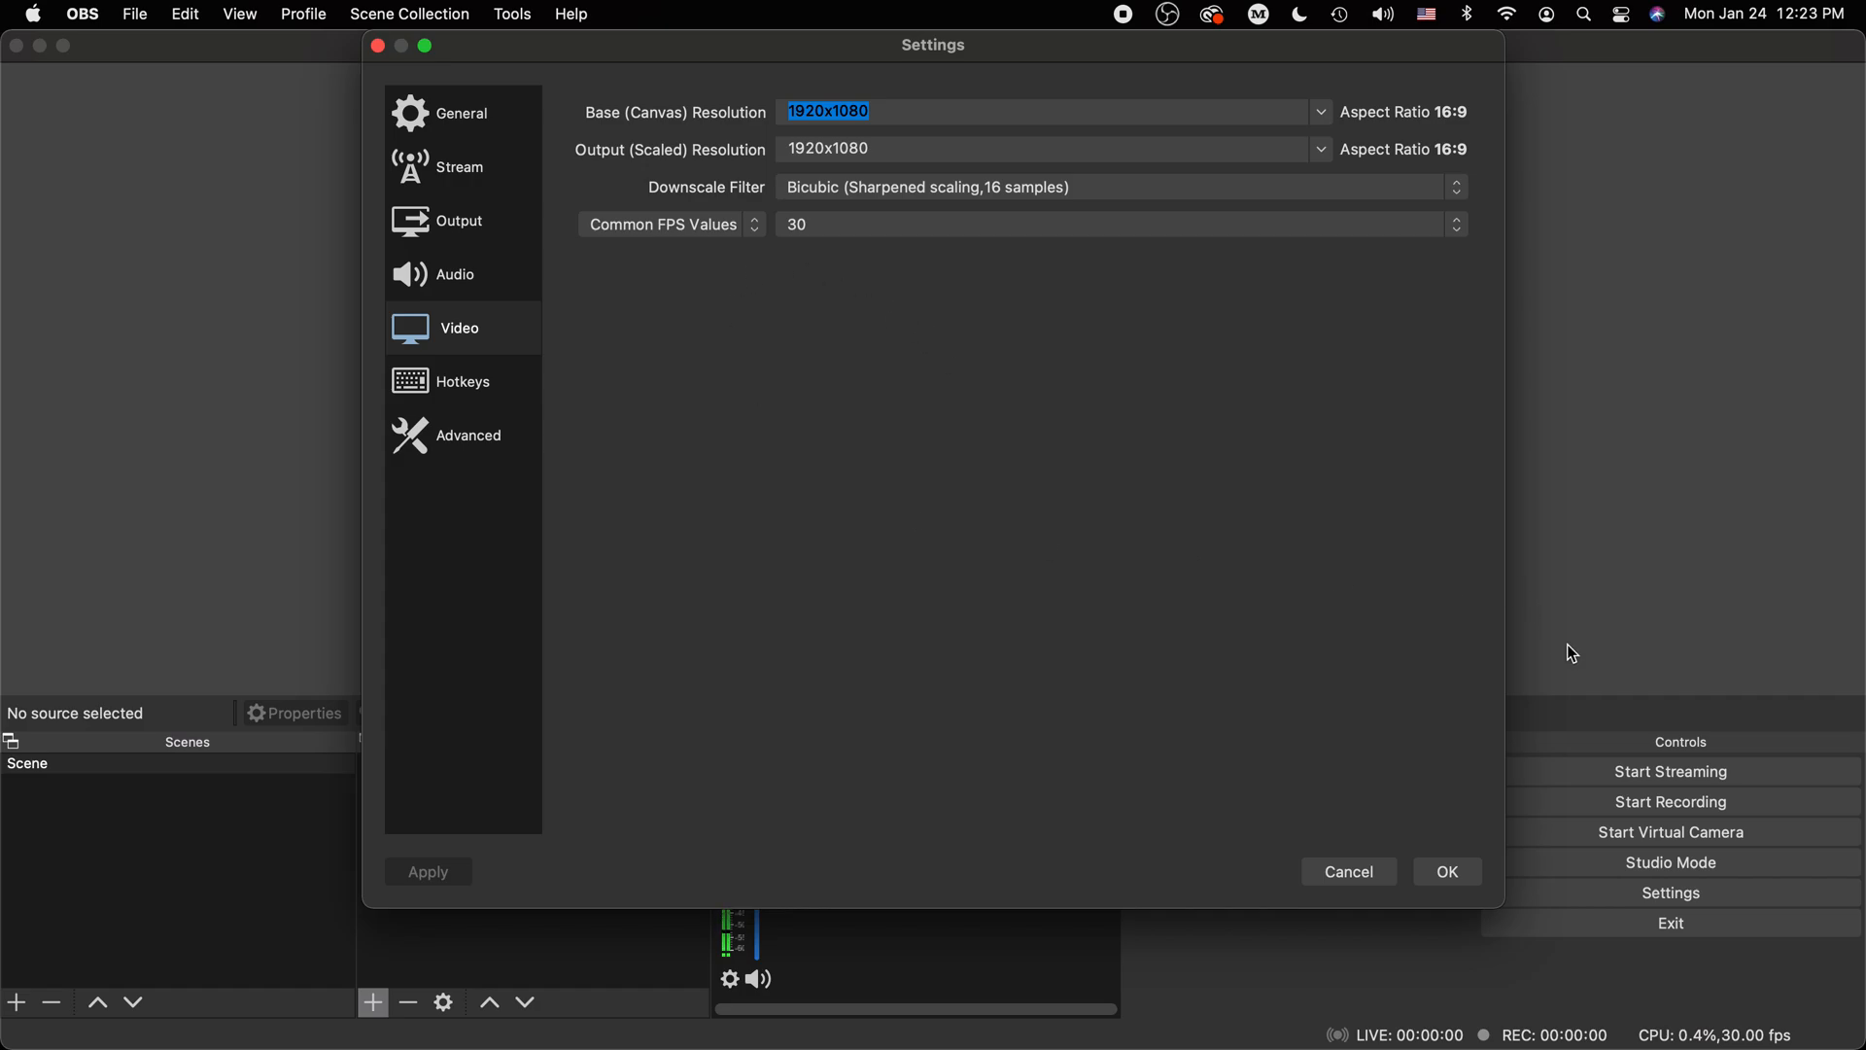
key(super+Tab)
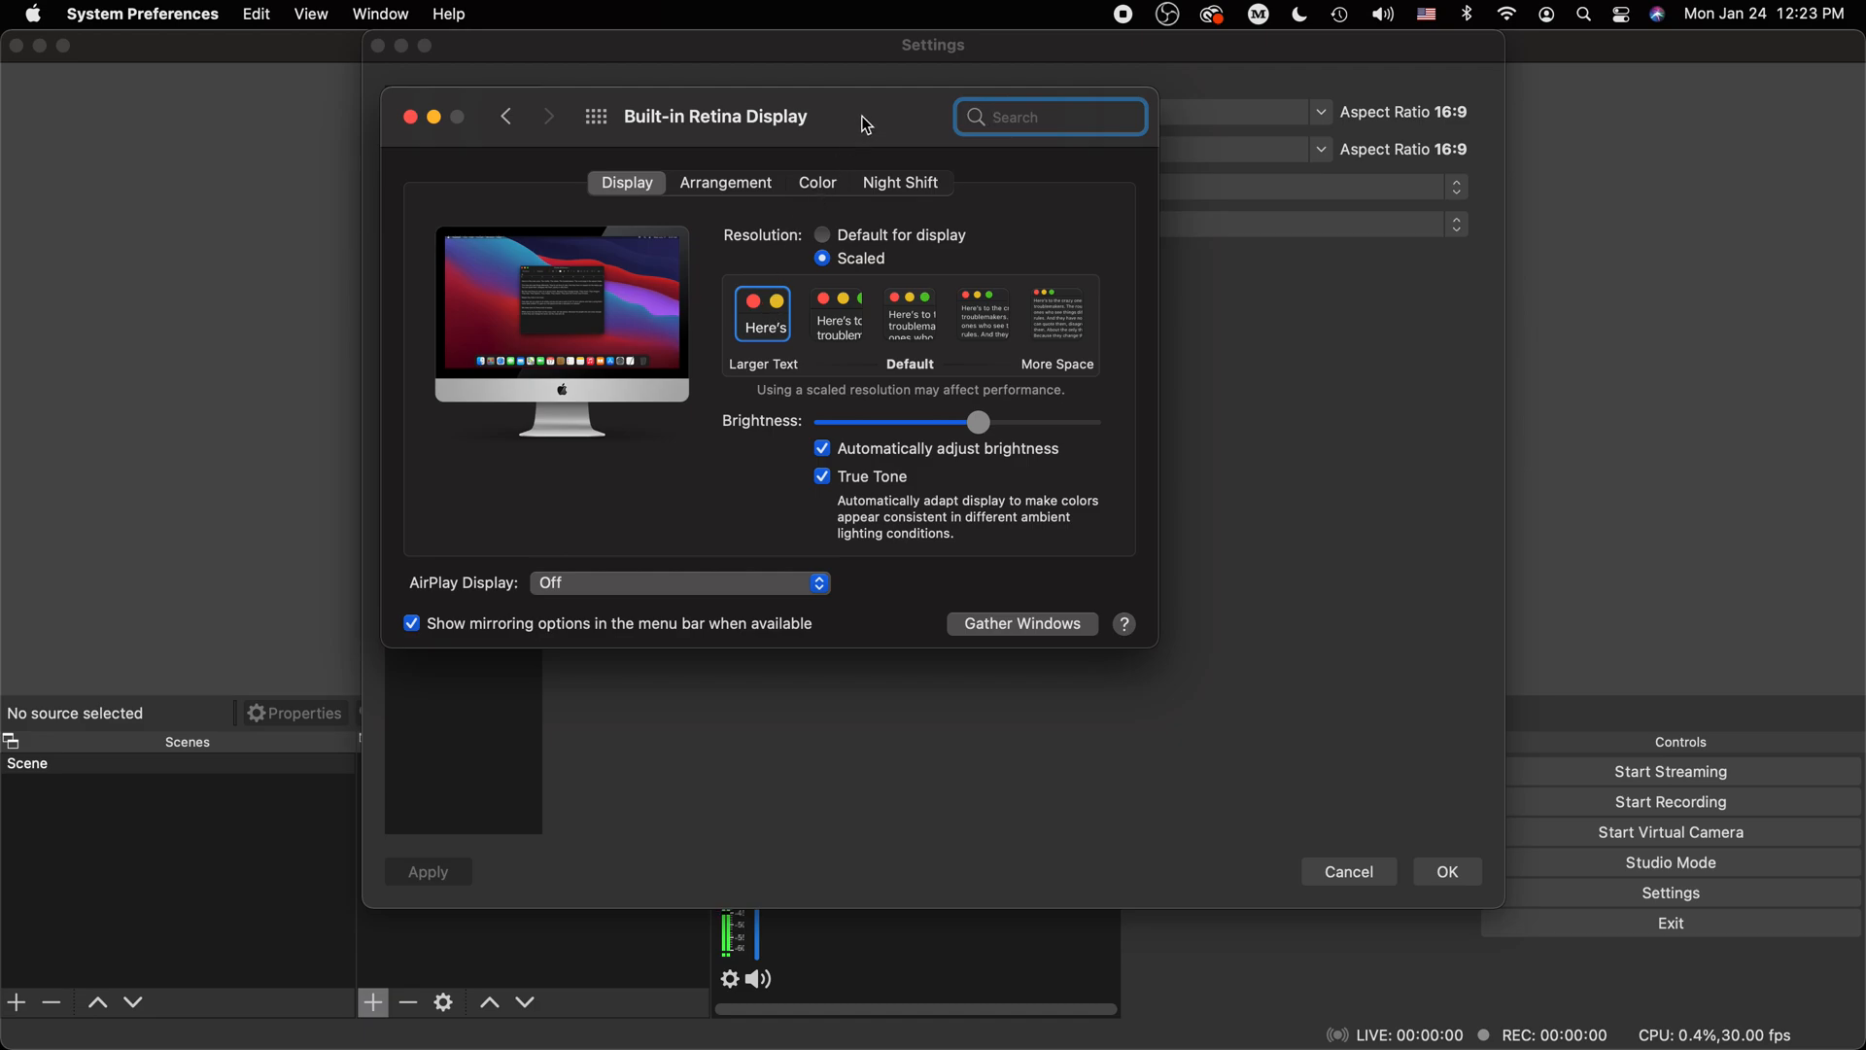
Close System Preferences and dismiss the OBS Settings dialog without changes
drag(864, 120, 1061, 177)
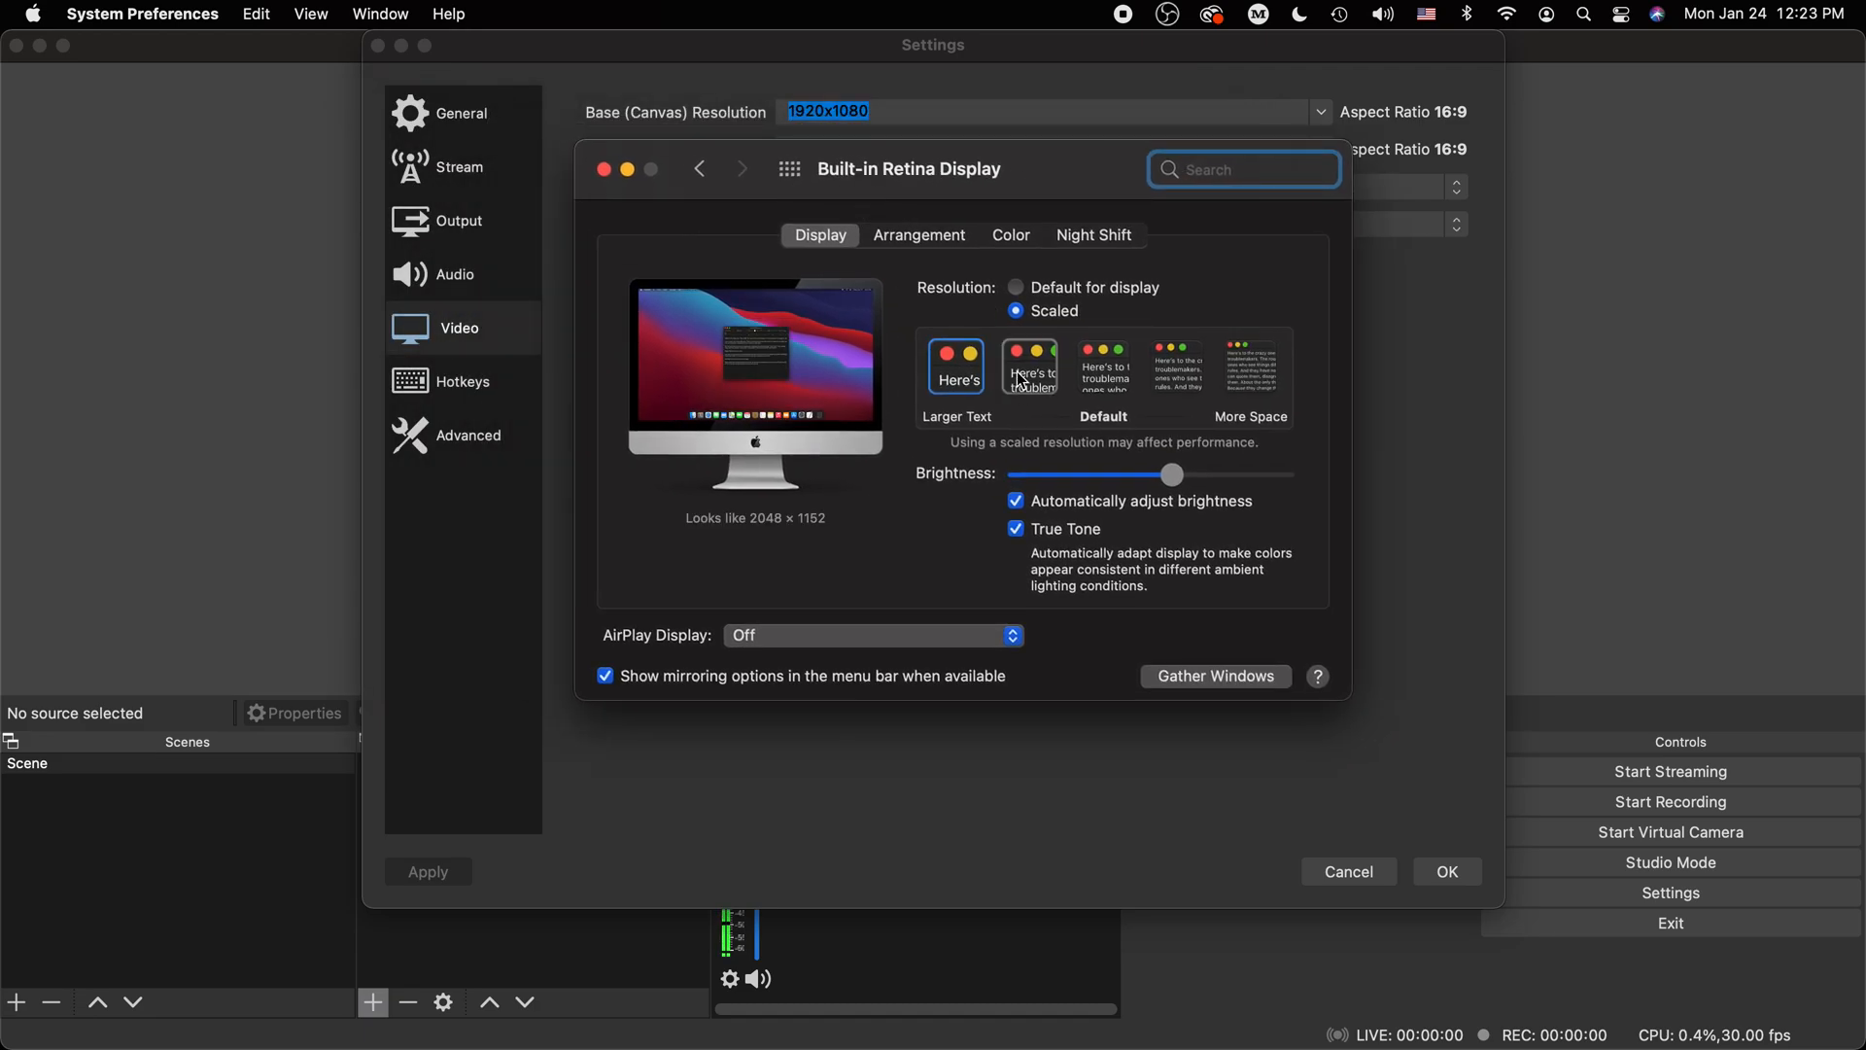
click(603, 169)
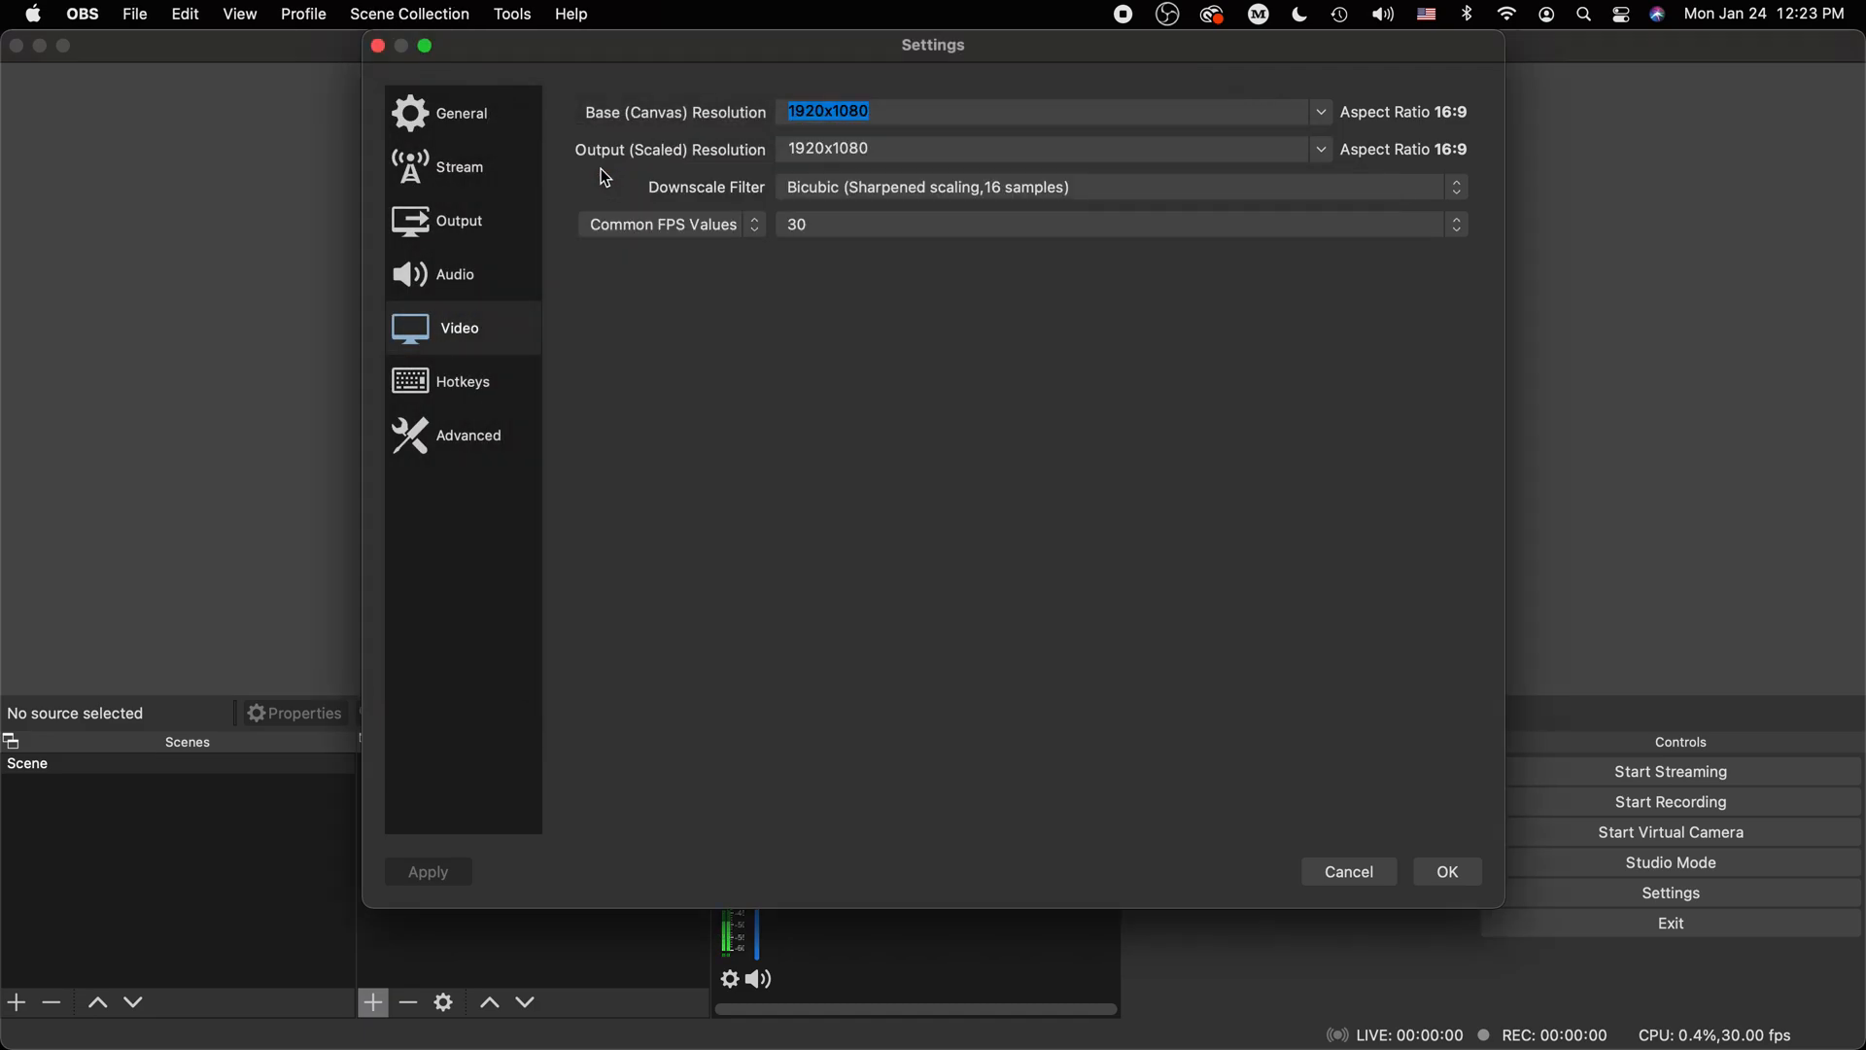
click(1349, 872)
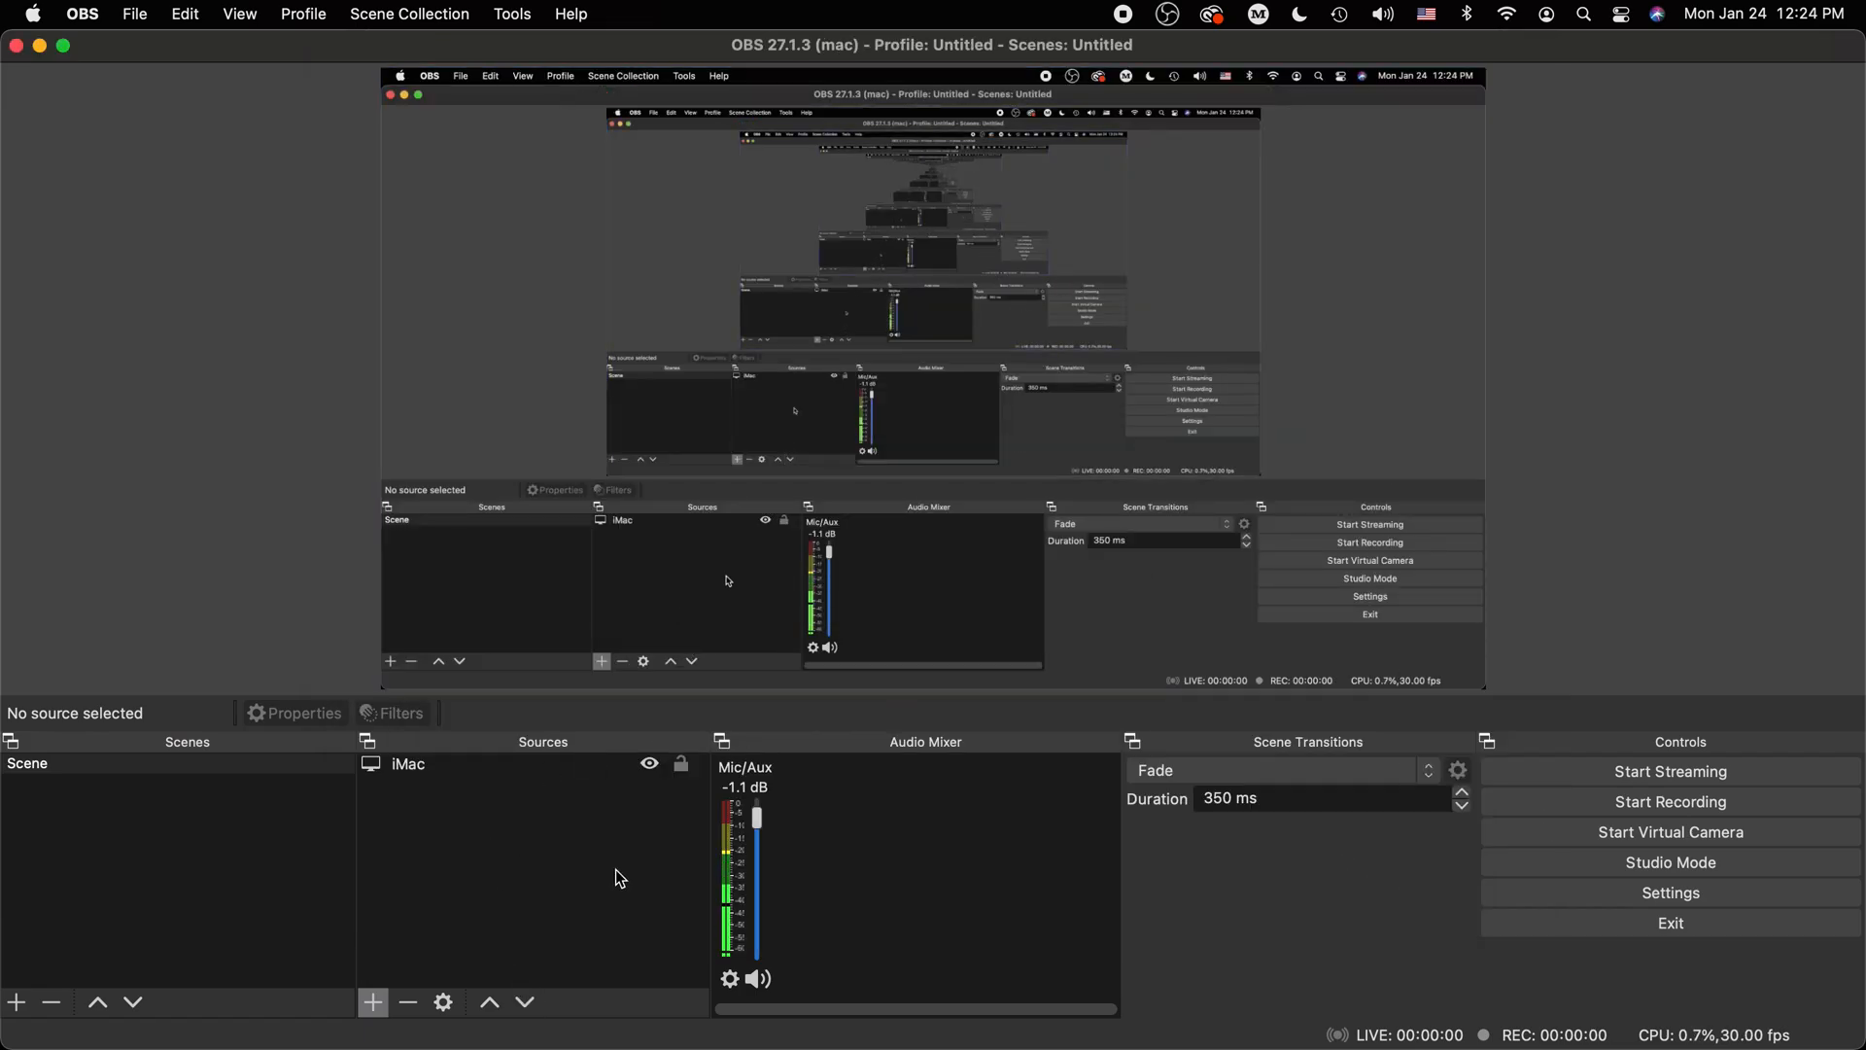
Reopen the OBS settings and examine the Stream service, server and stream key fields
click(1637, 891)
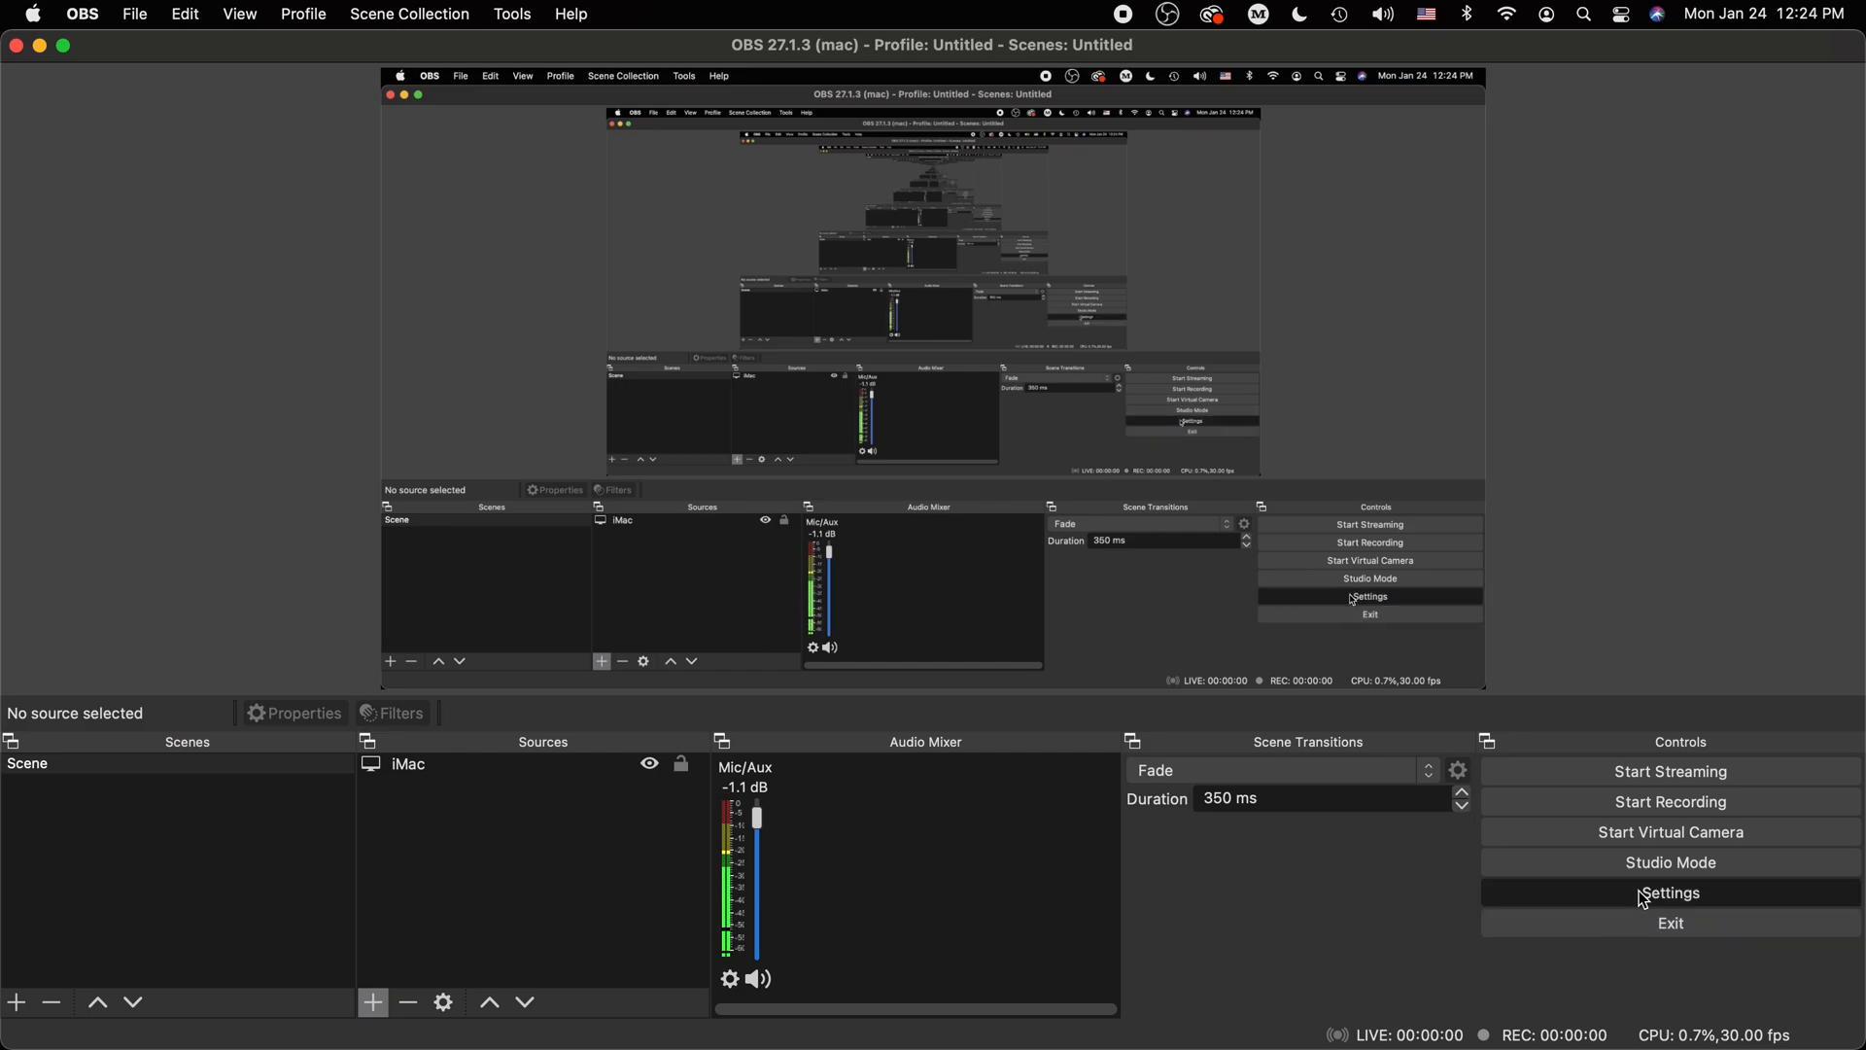
drag(708, 104, 656, 52)
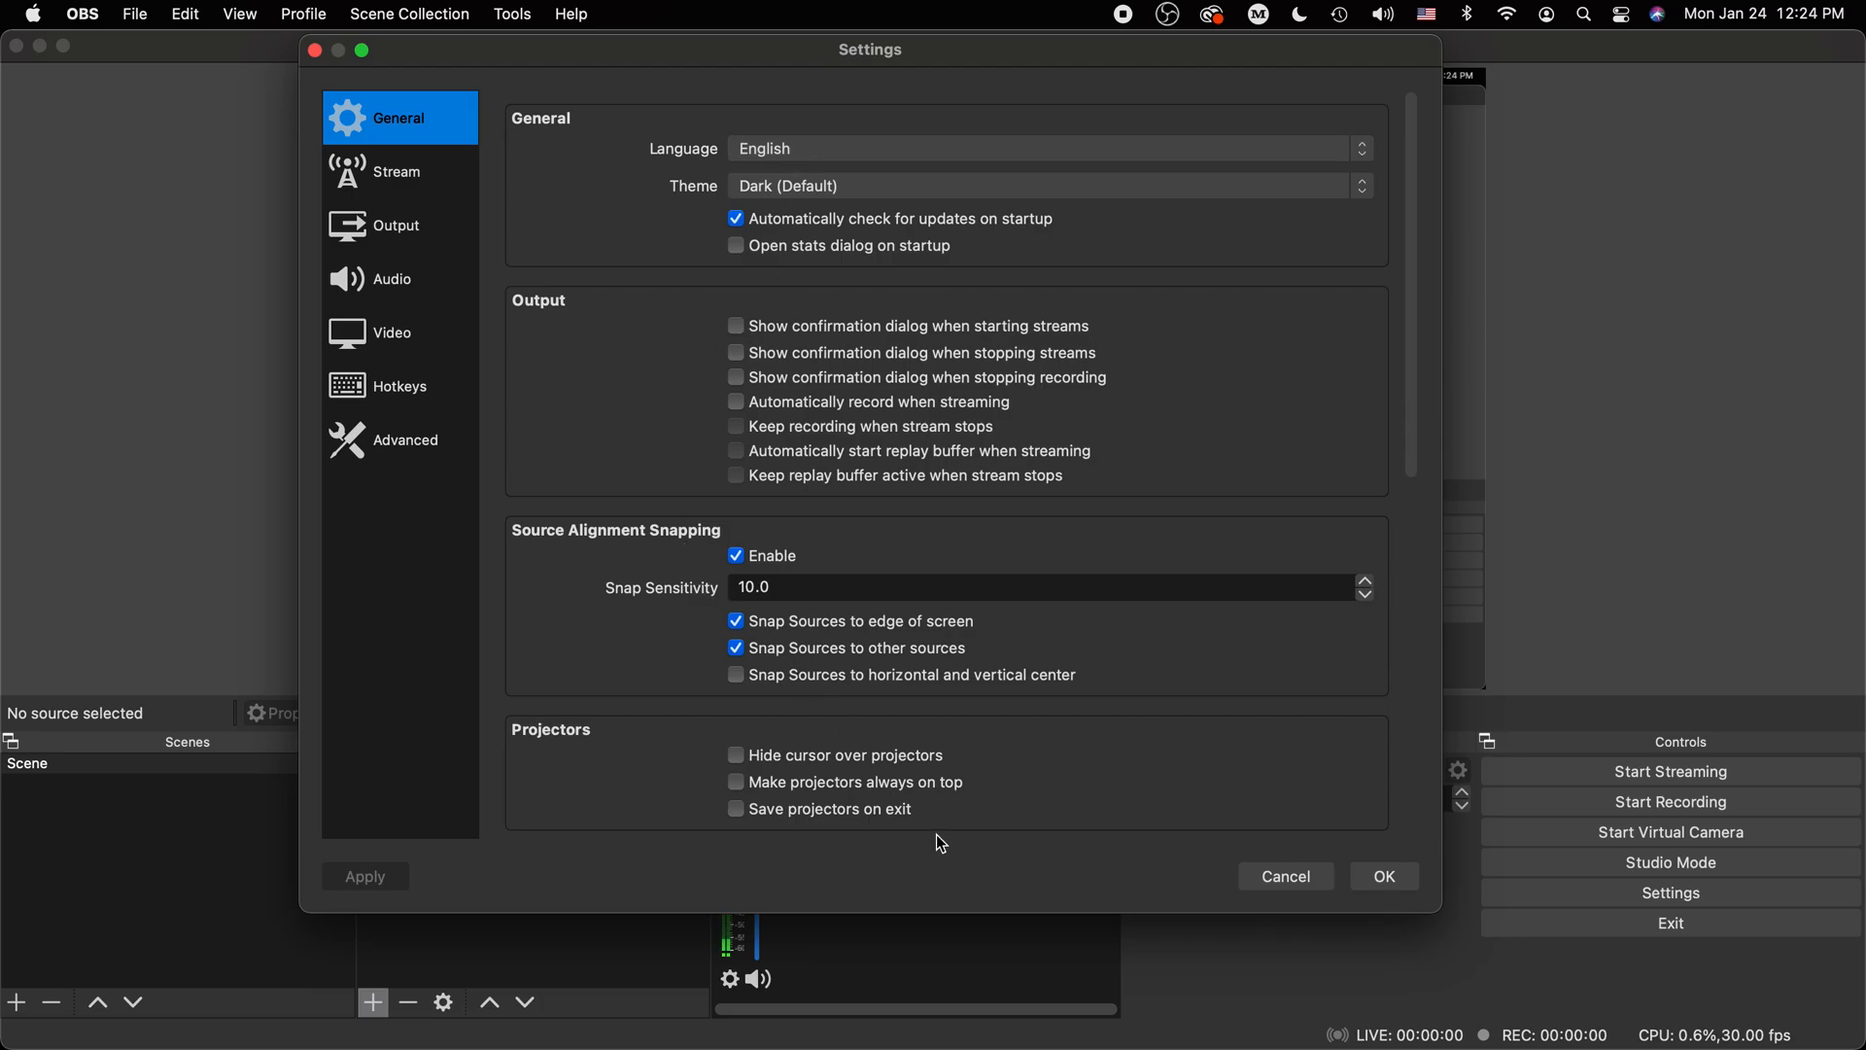
click(418, 191)
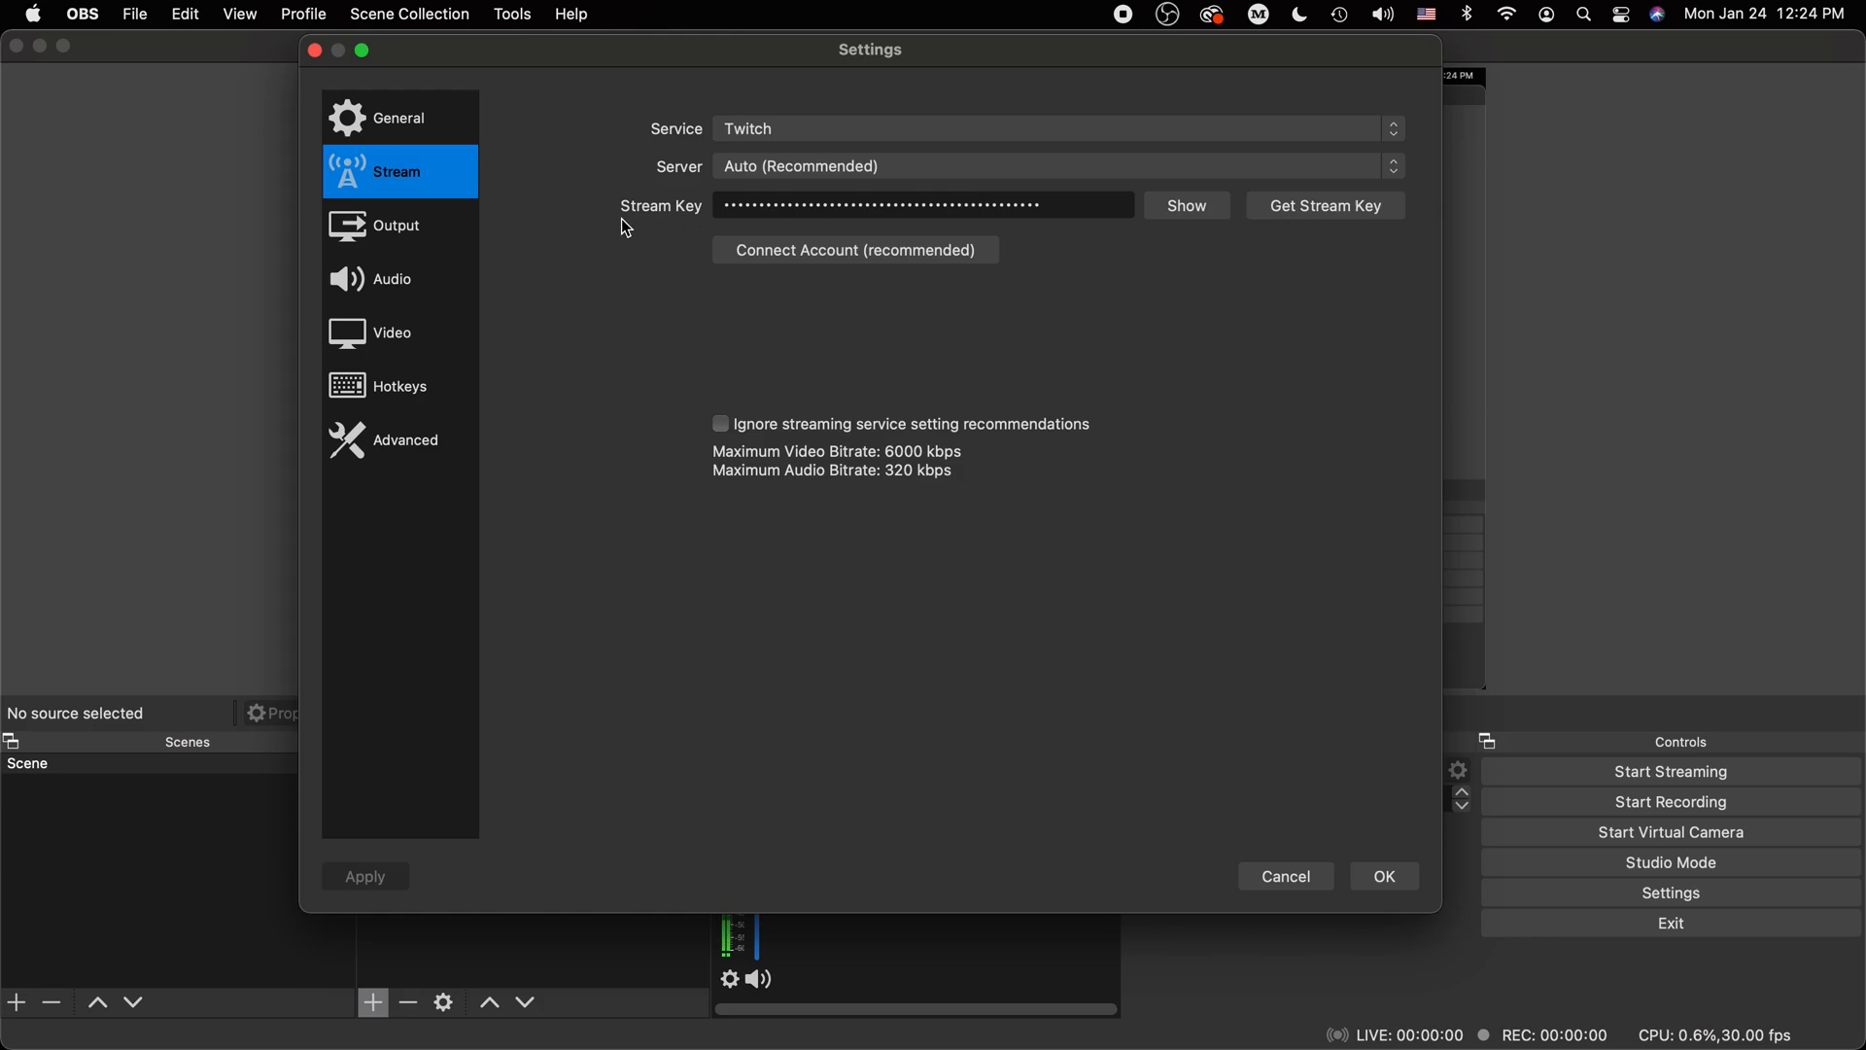
drag(1071, 200, 667, 184)
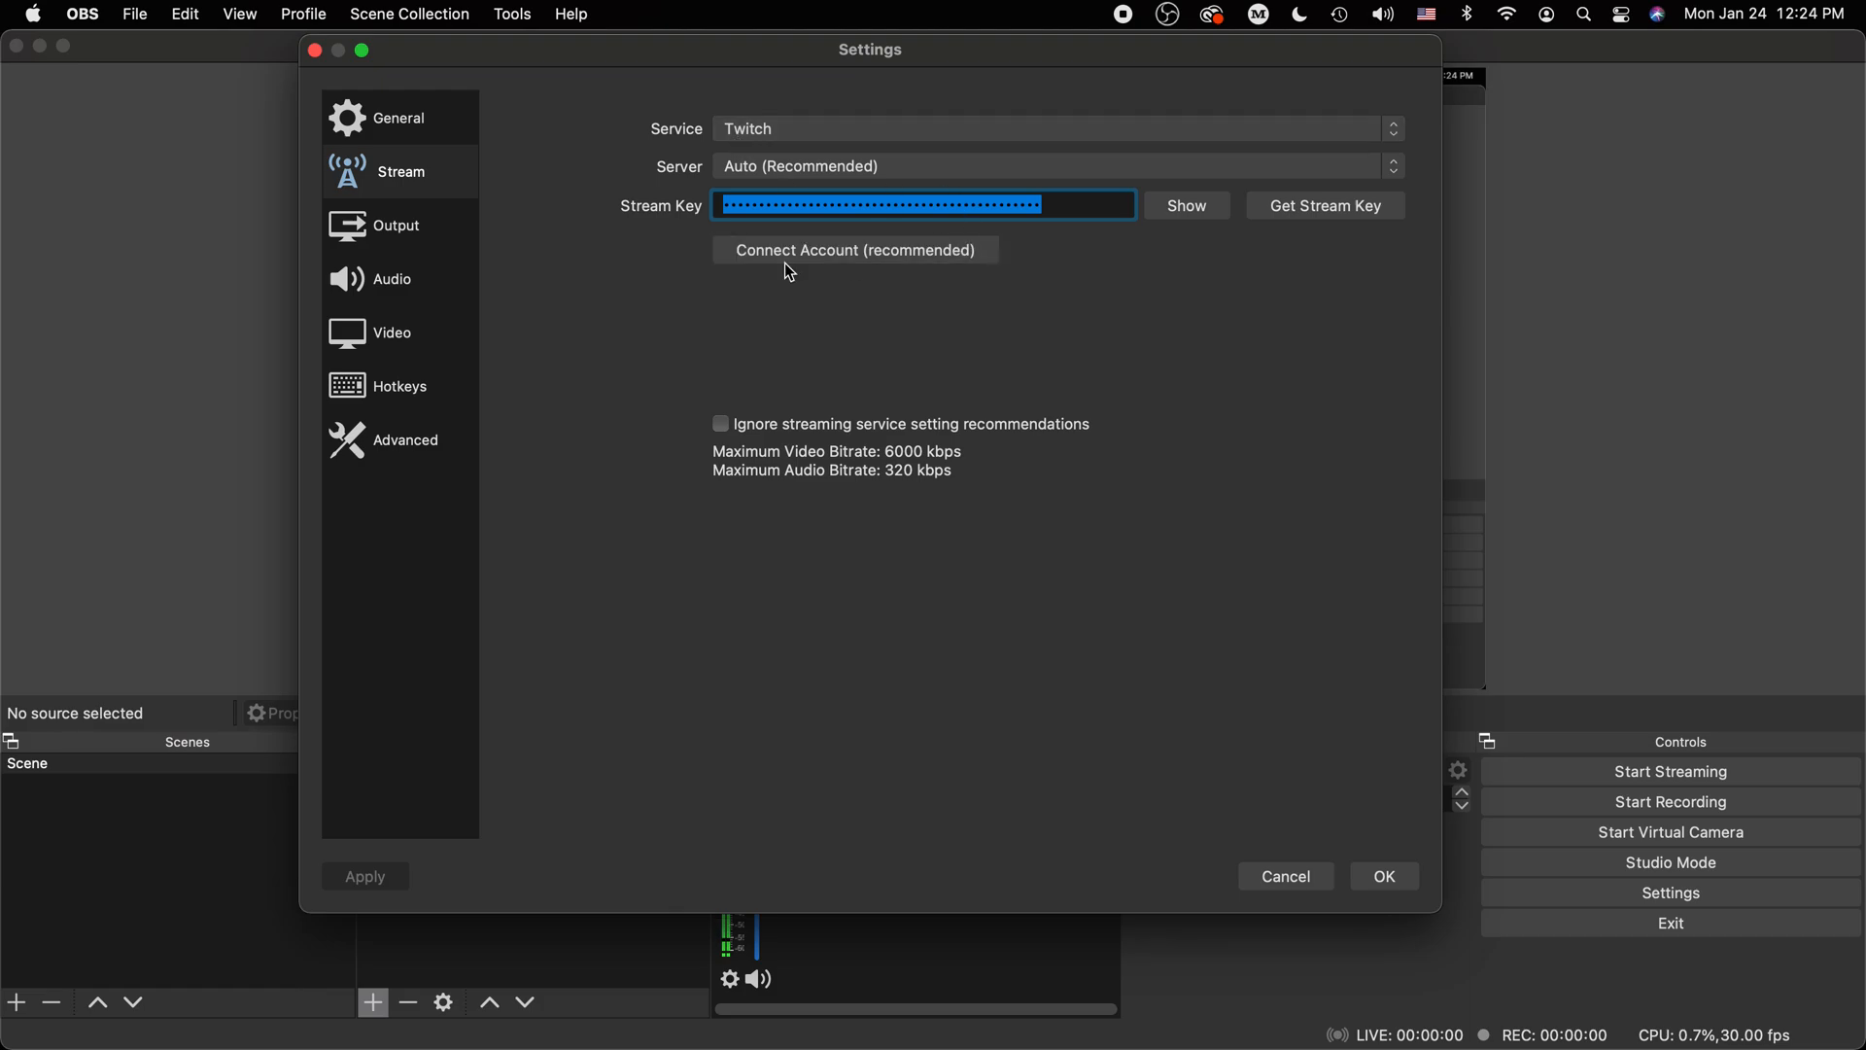
Show the Output settings and check the available output modes
click(384, 224)
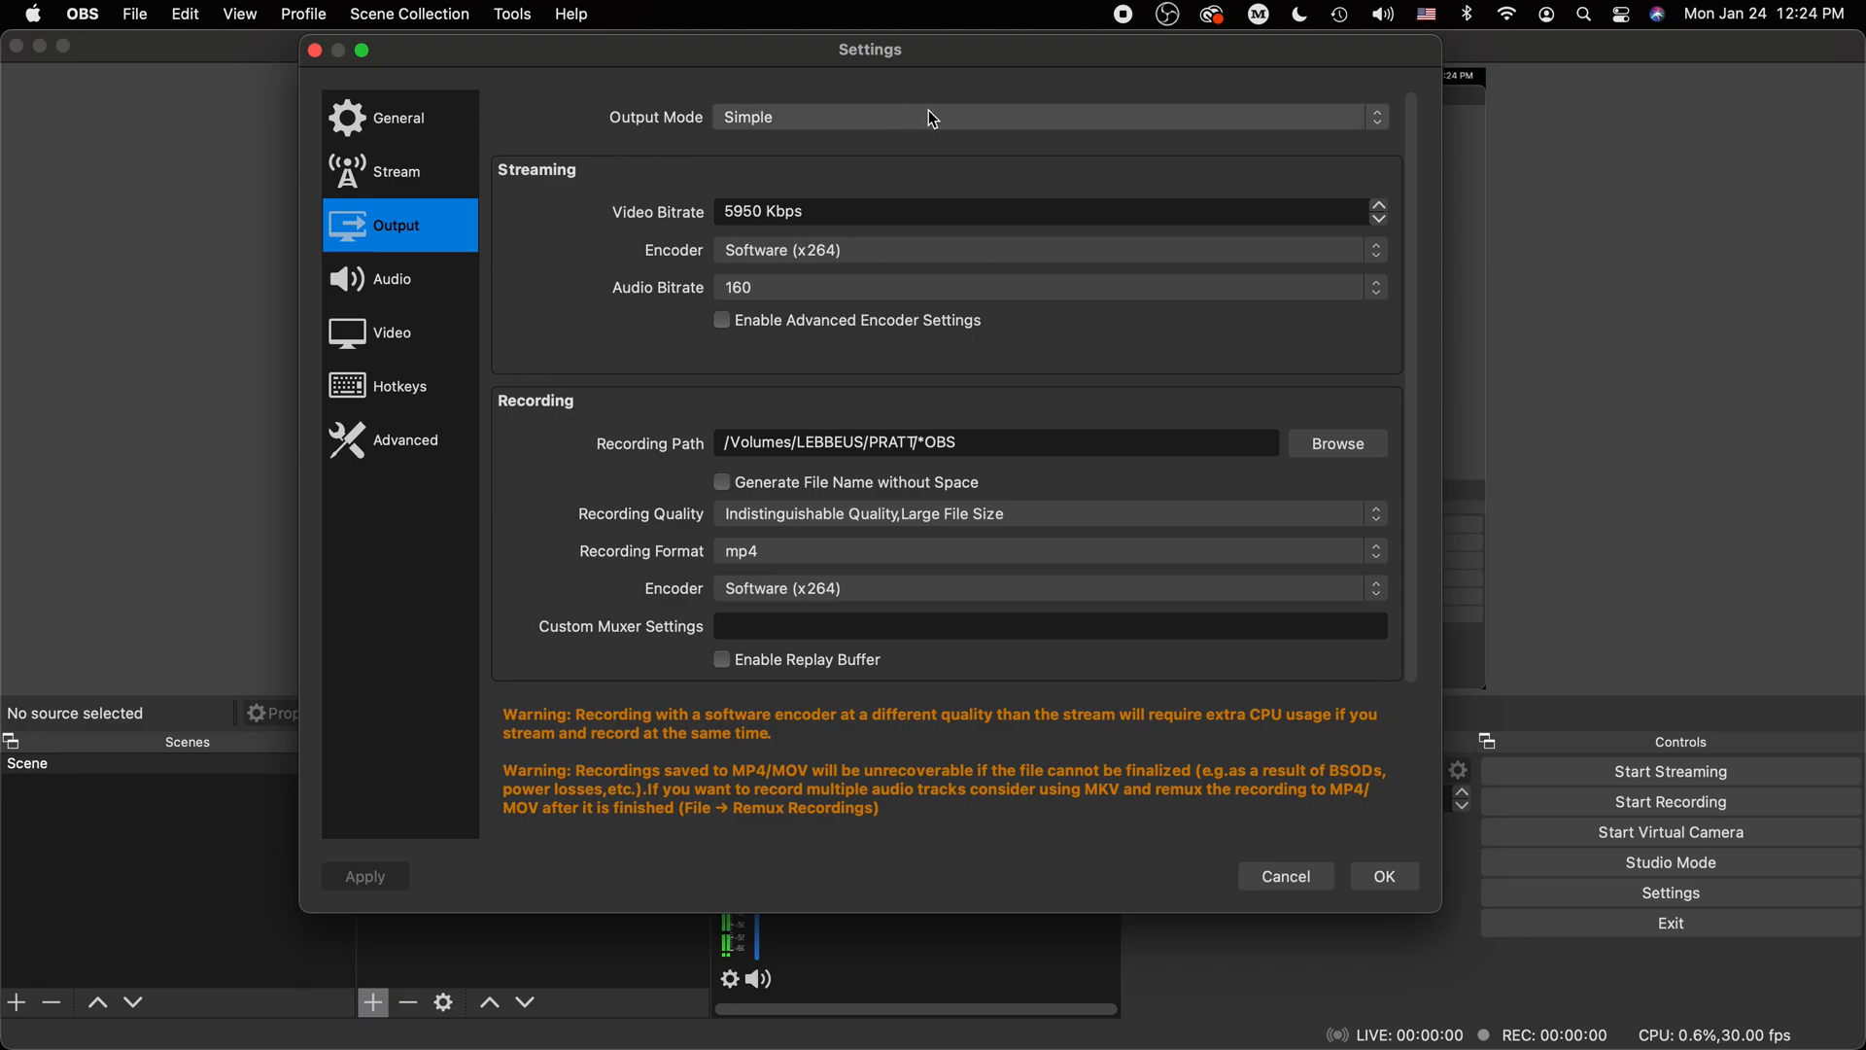
click(1011, 117)
click(513, 134)
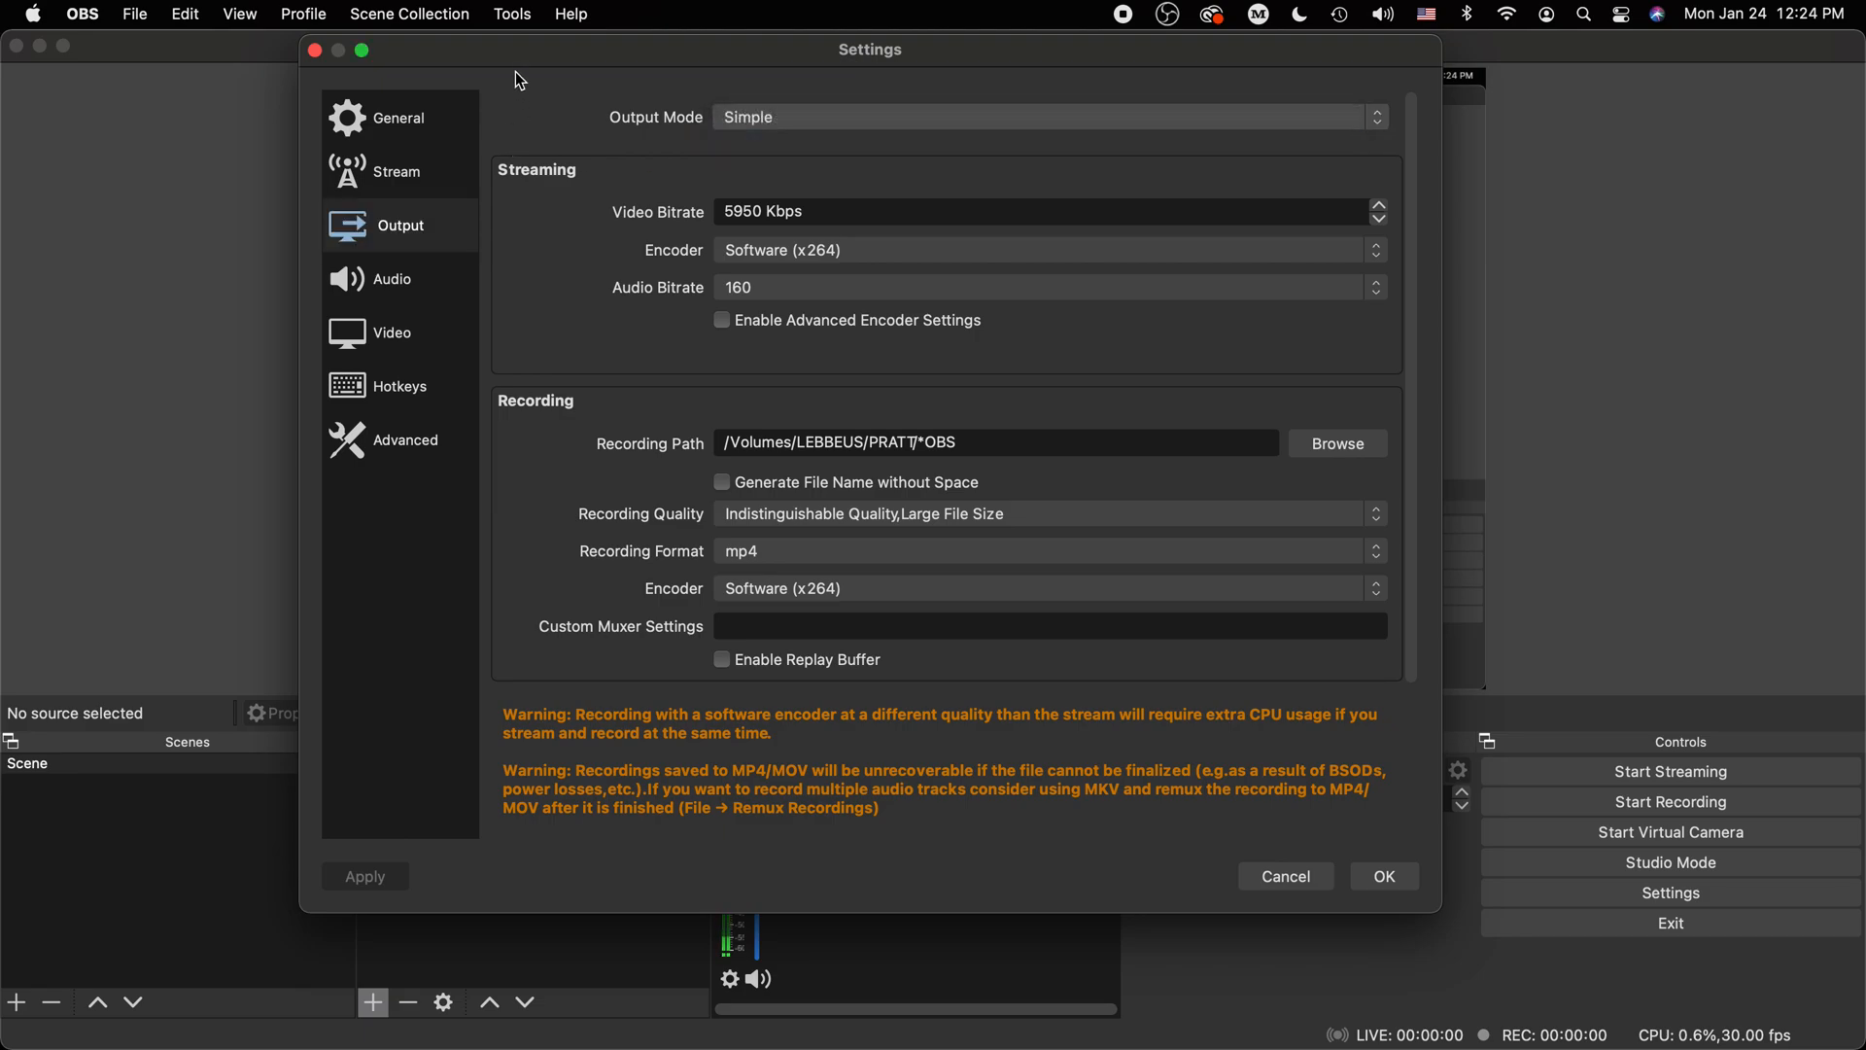
drag(518, 50, 539, 47)
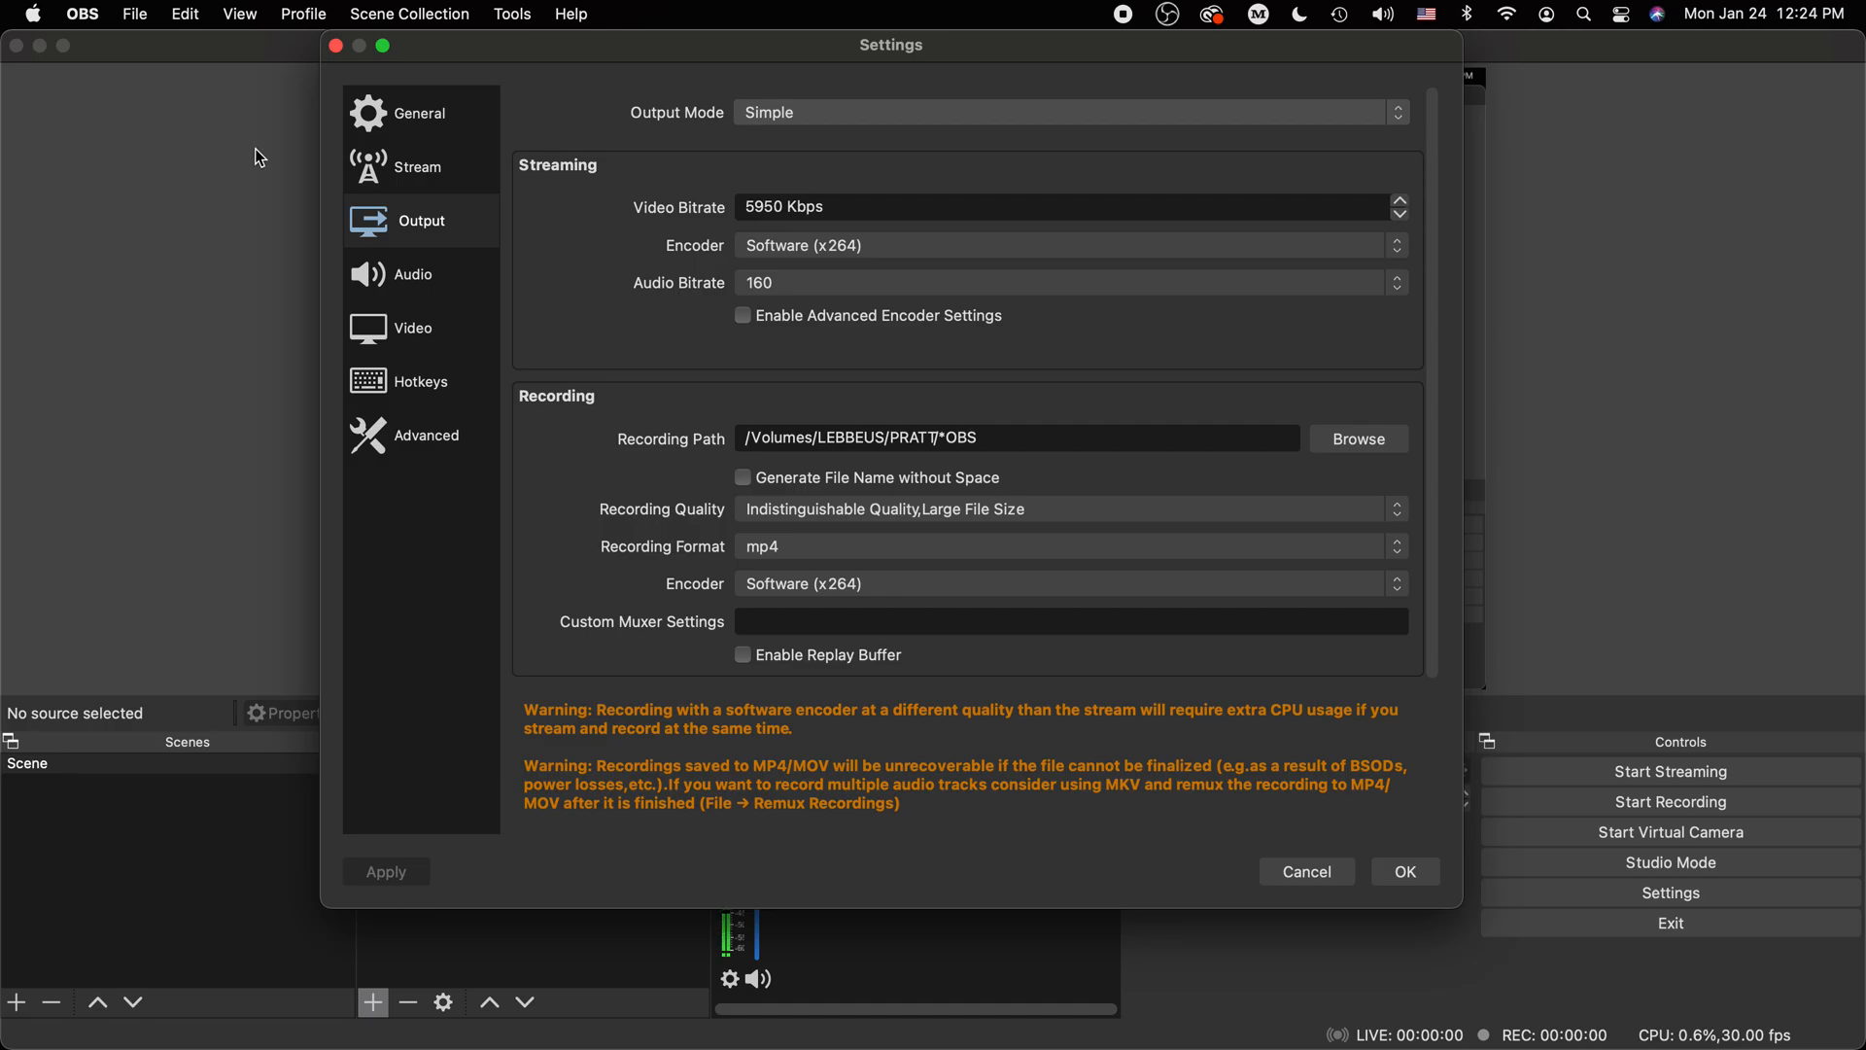
Switch to Chrome and read the auto-configuration wizard section of the OBS Studio Quickstart page
key(super+Tab)
key(super+Tab)
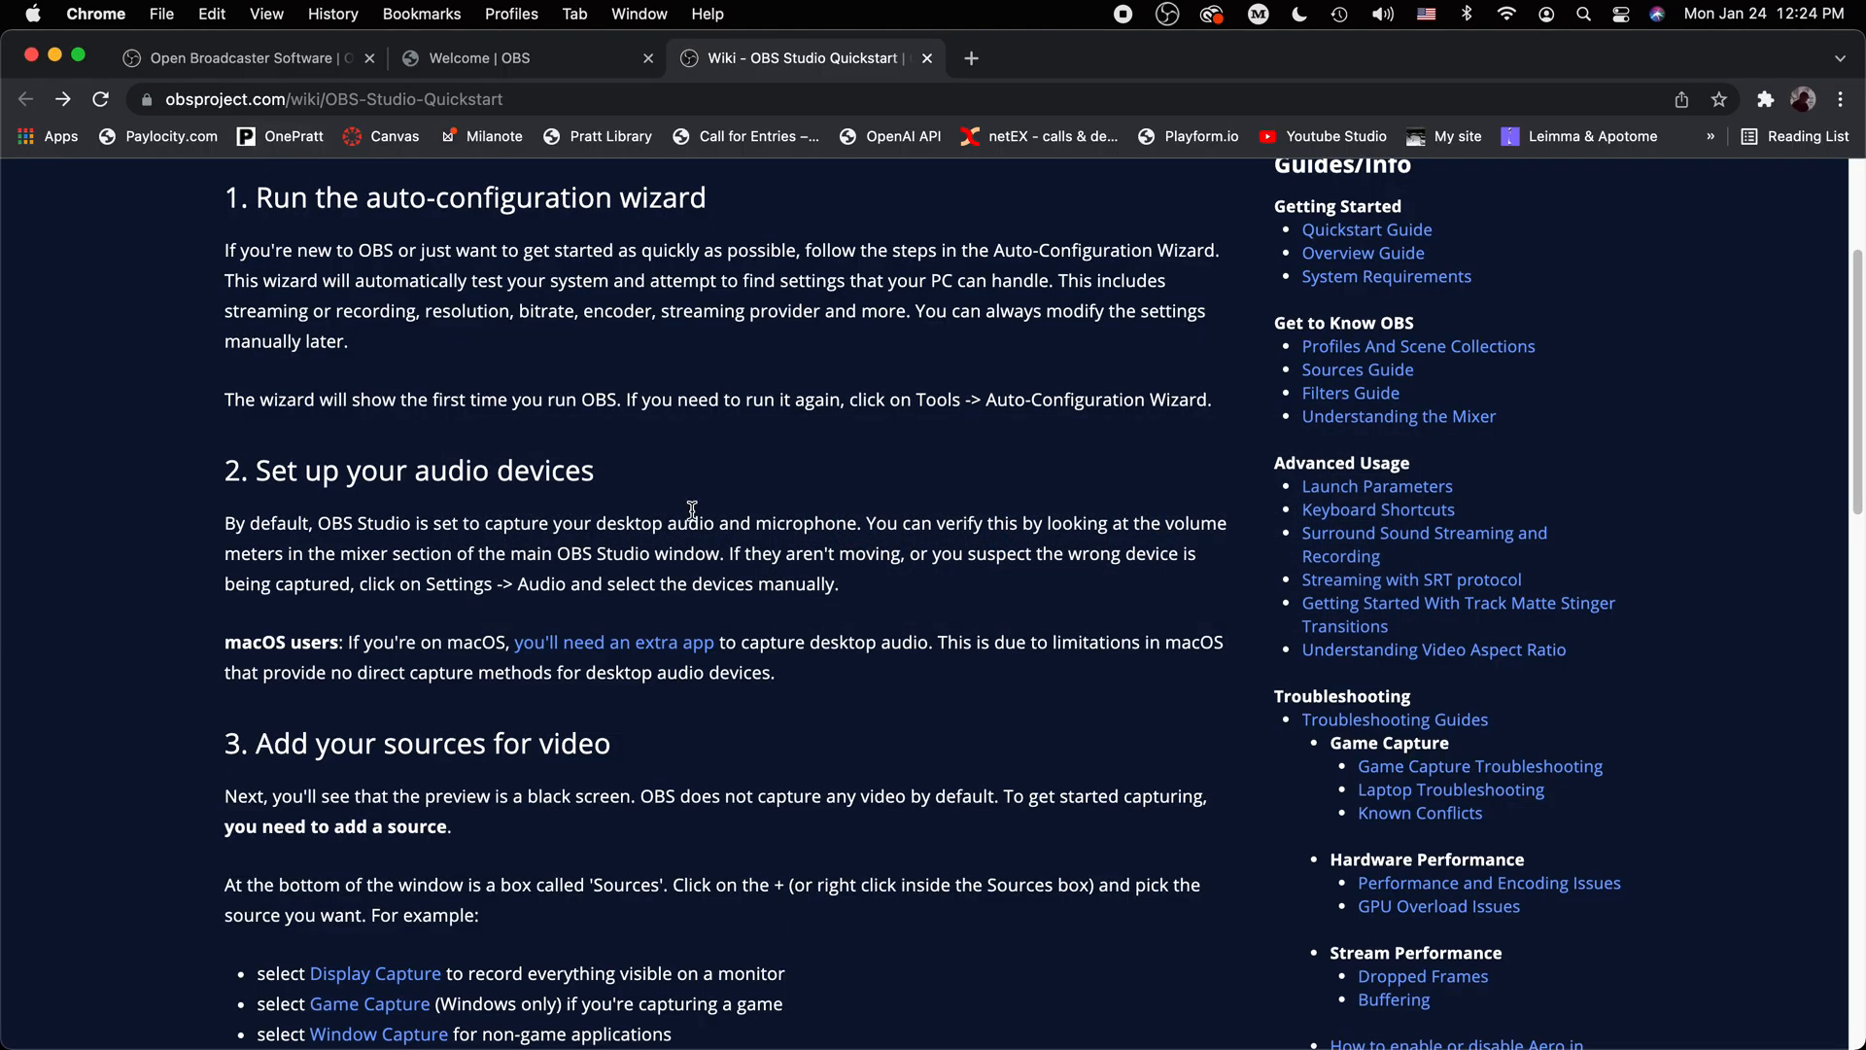
scroll(691, 510, up, 3)
drag(273, 373, 718, 375)
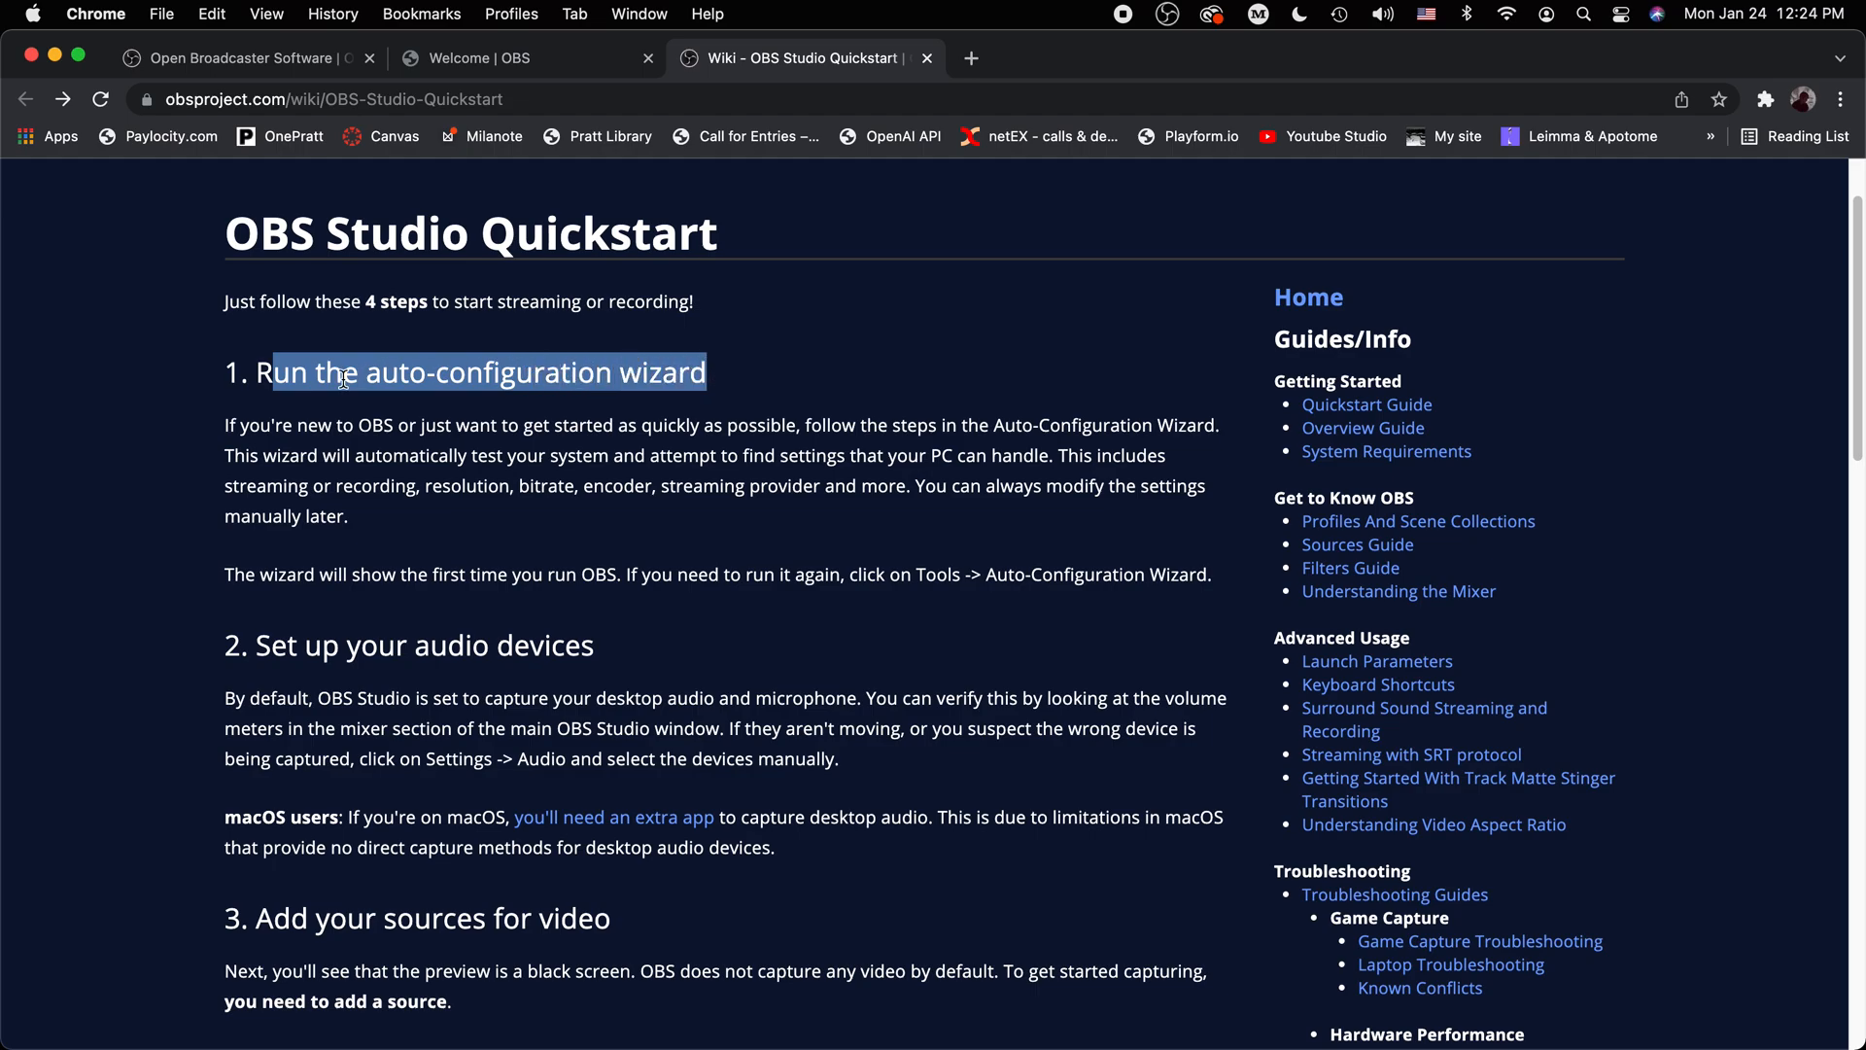
click(315, 376)
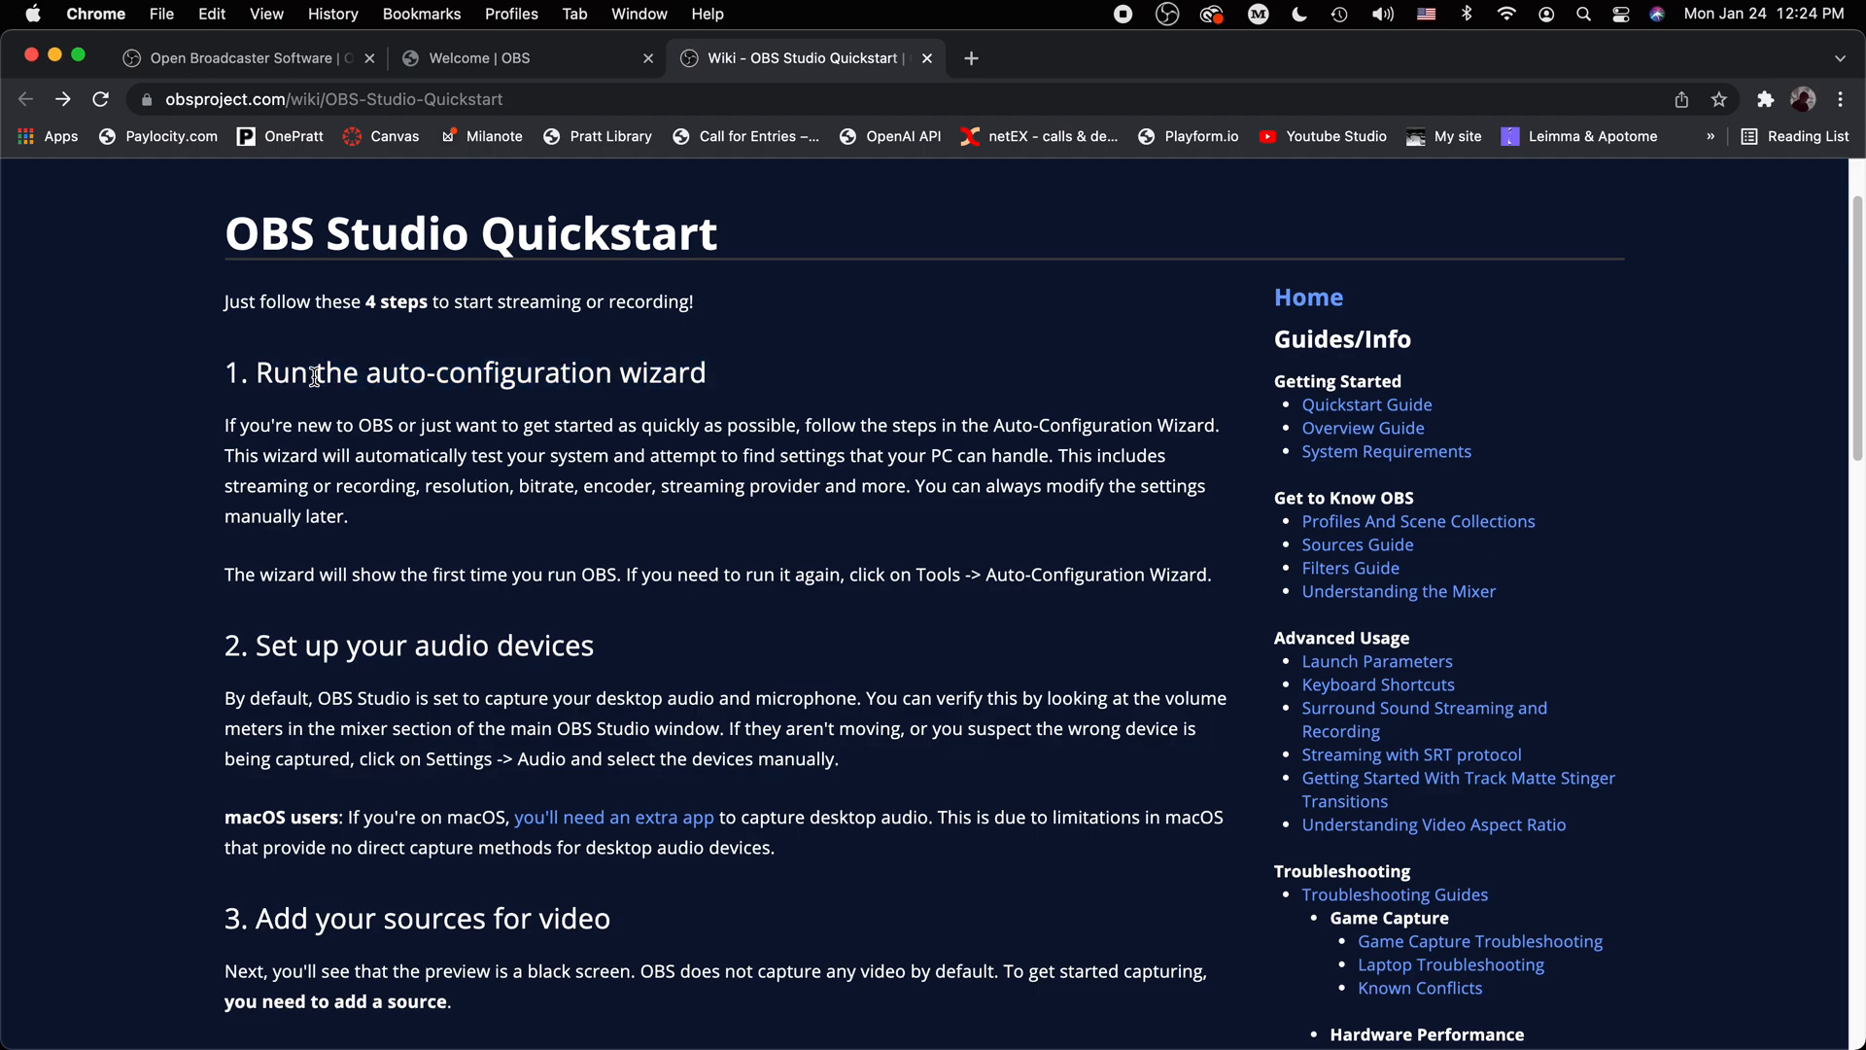
Return to OBS and locate the Auto-Configuration Wizard command
key(super+Tab)
click(514, 13)
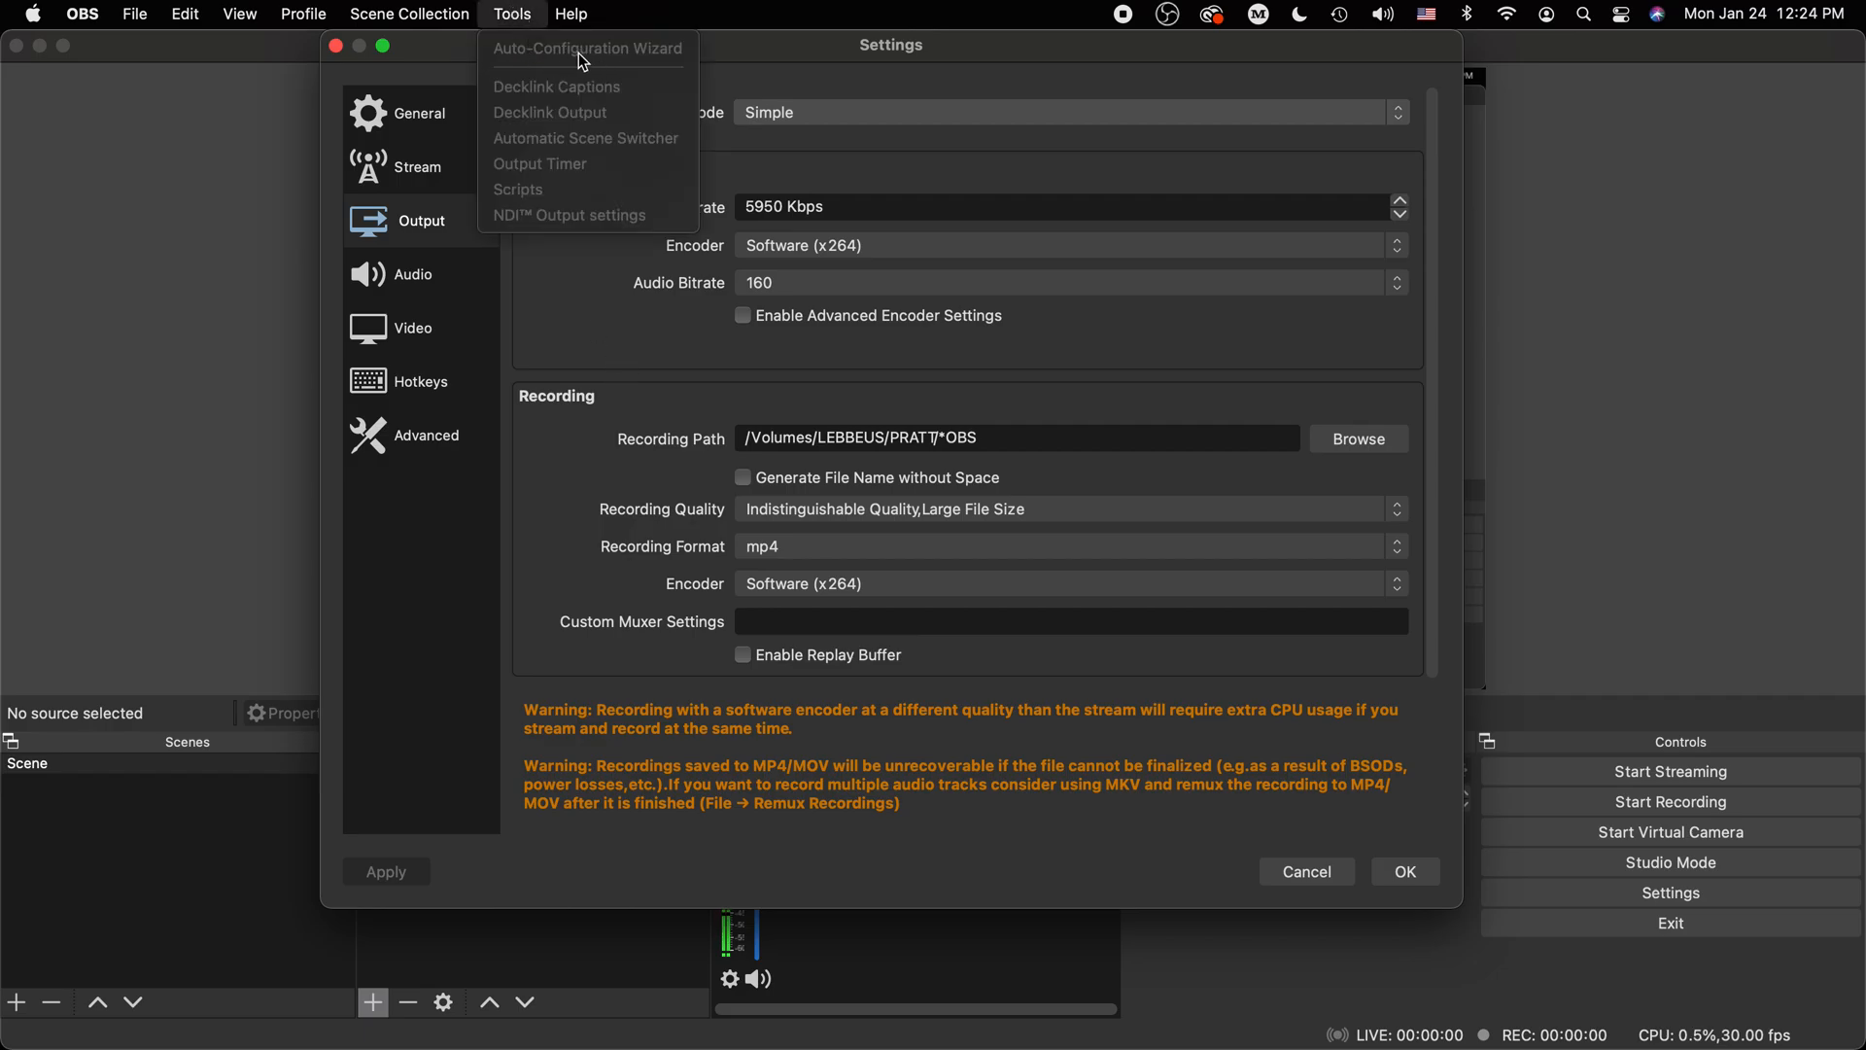
click(737, 55)
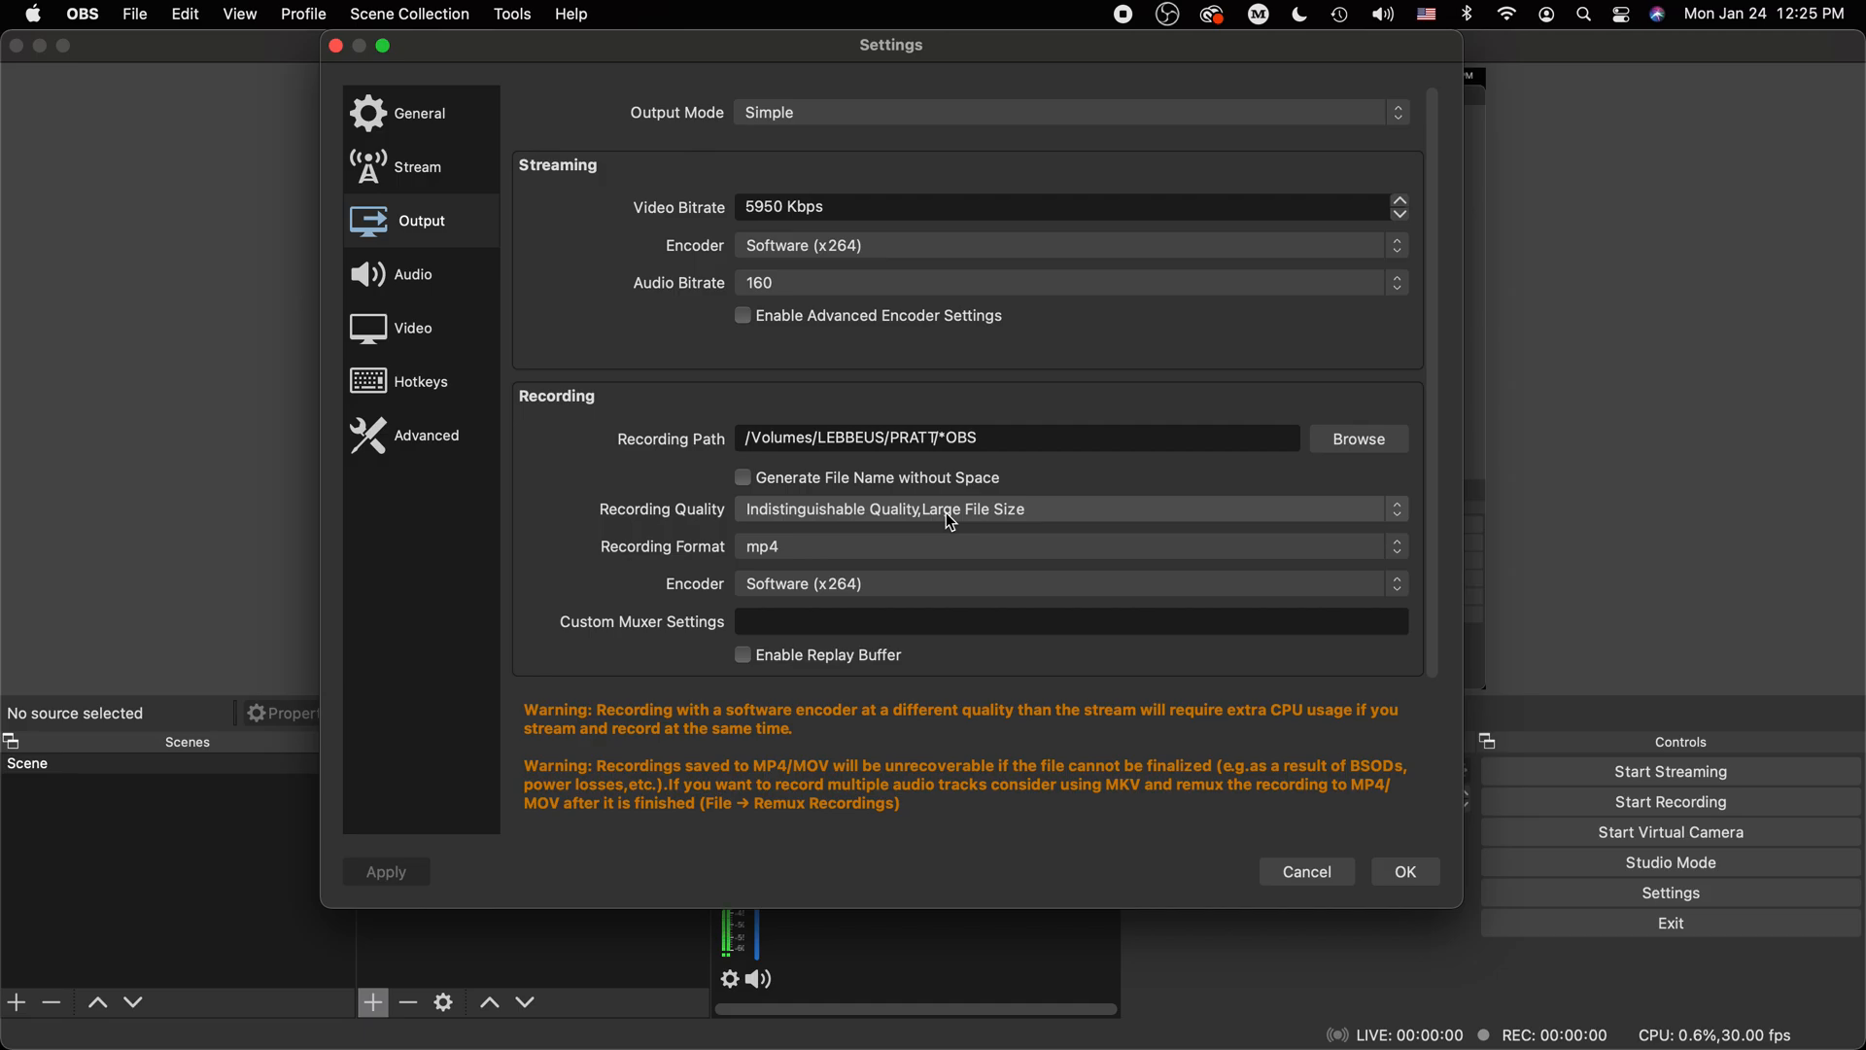
Check the encoder options available for streaming and for recording in the Output settings
click(788, 249)
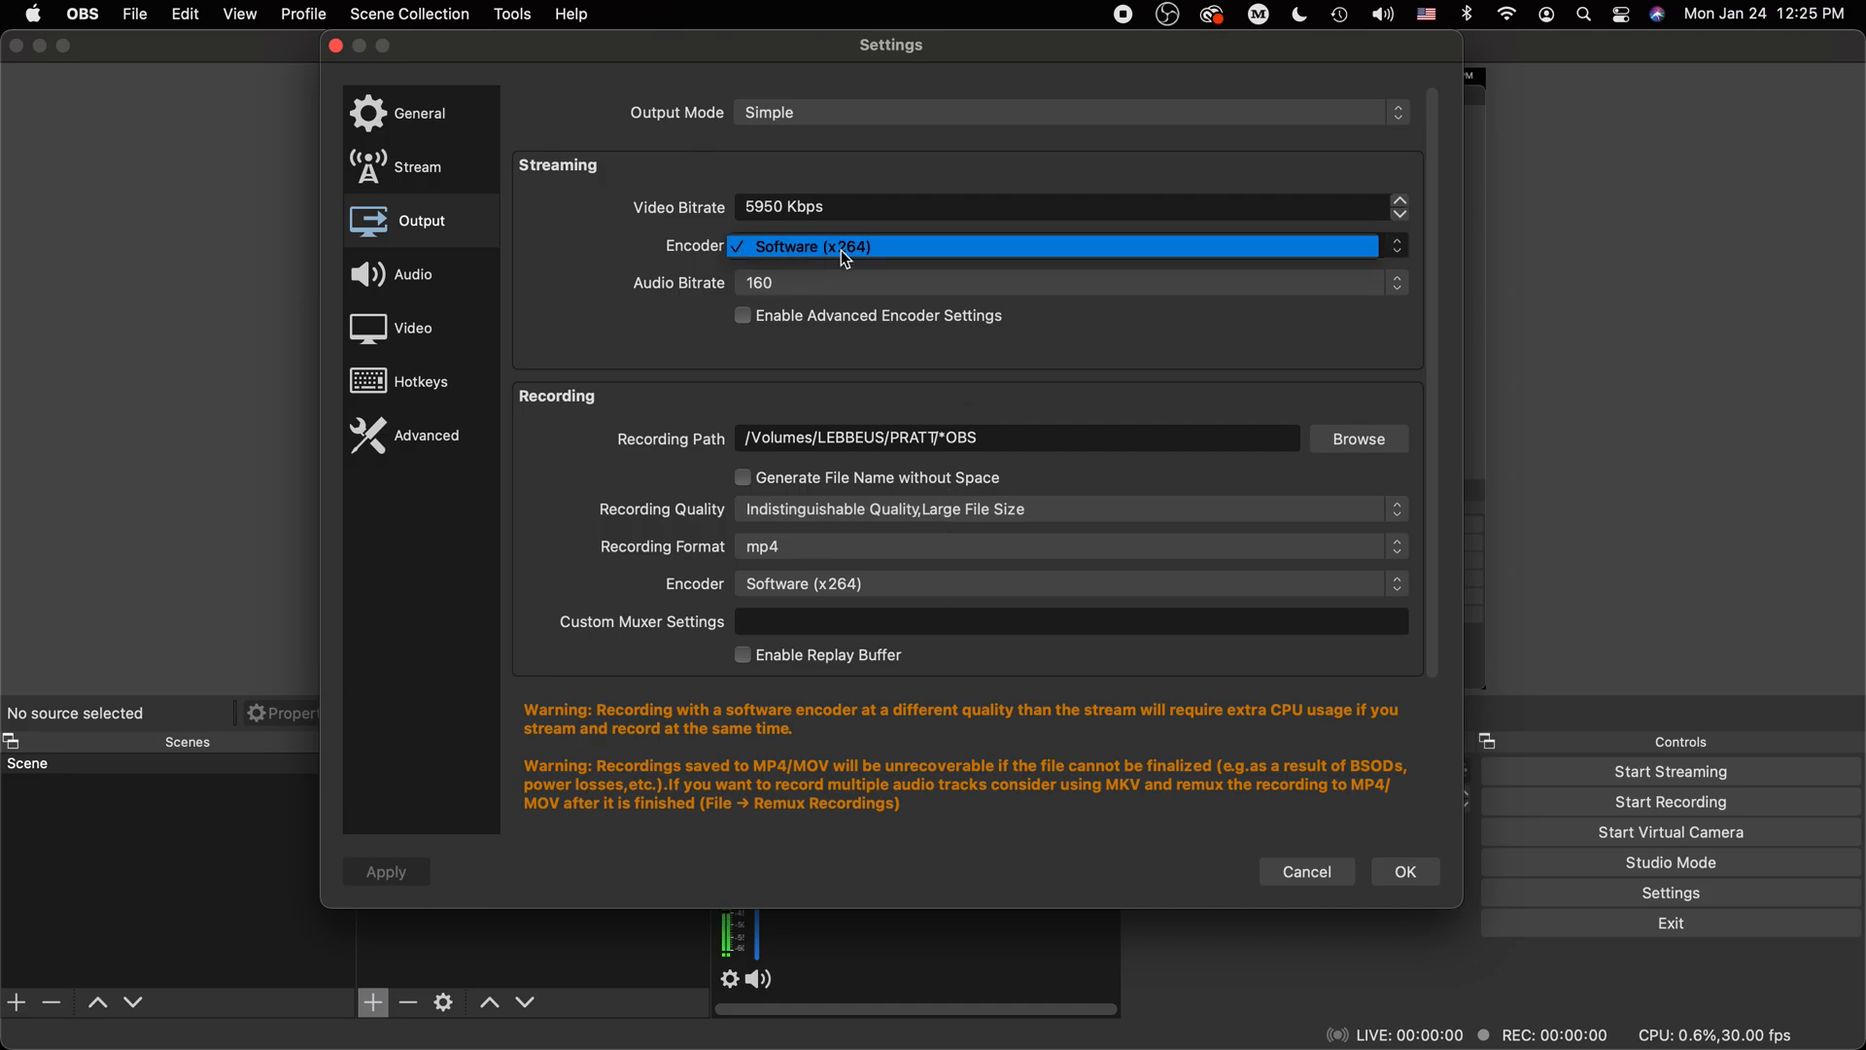
click(844, 249)
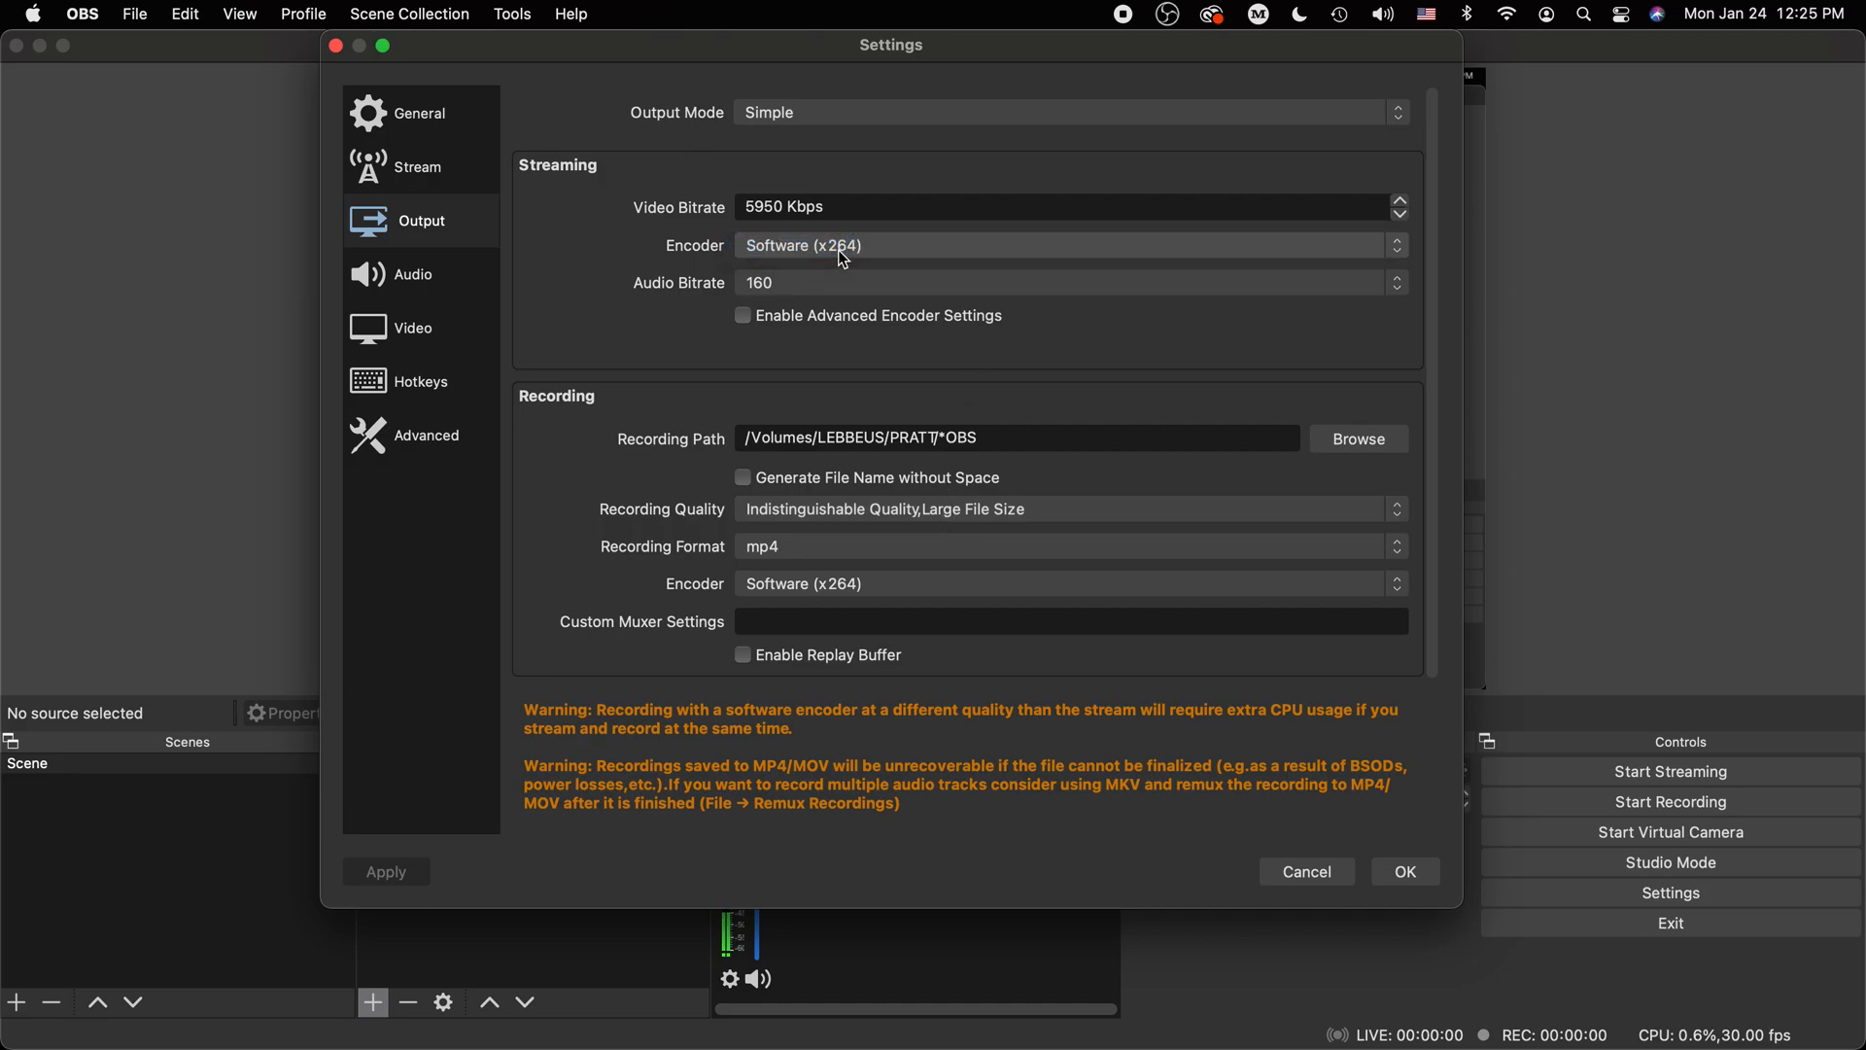
click(786, 254)
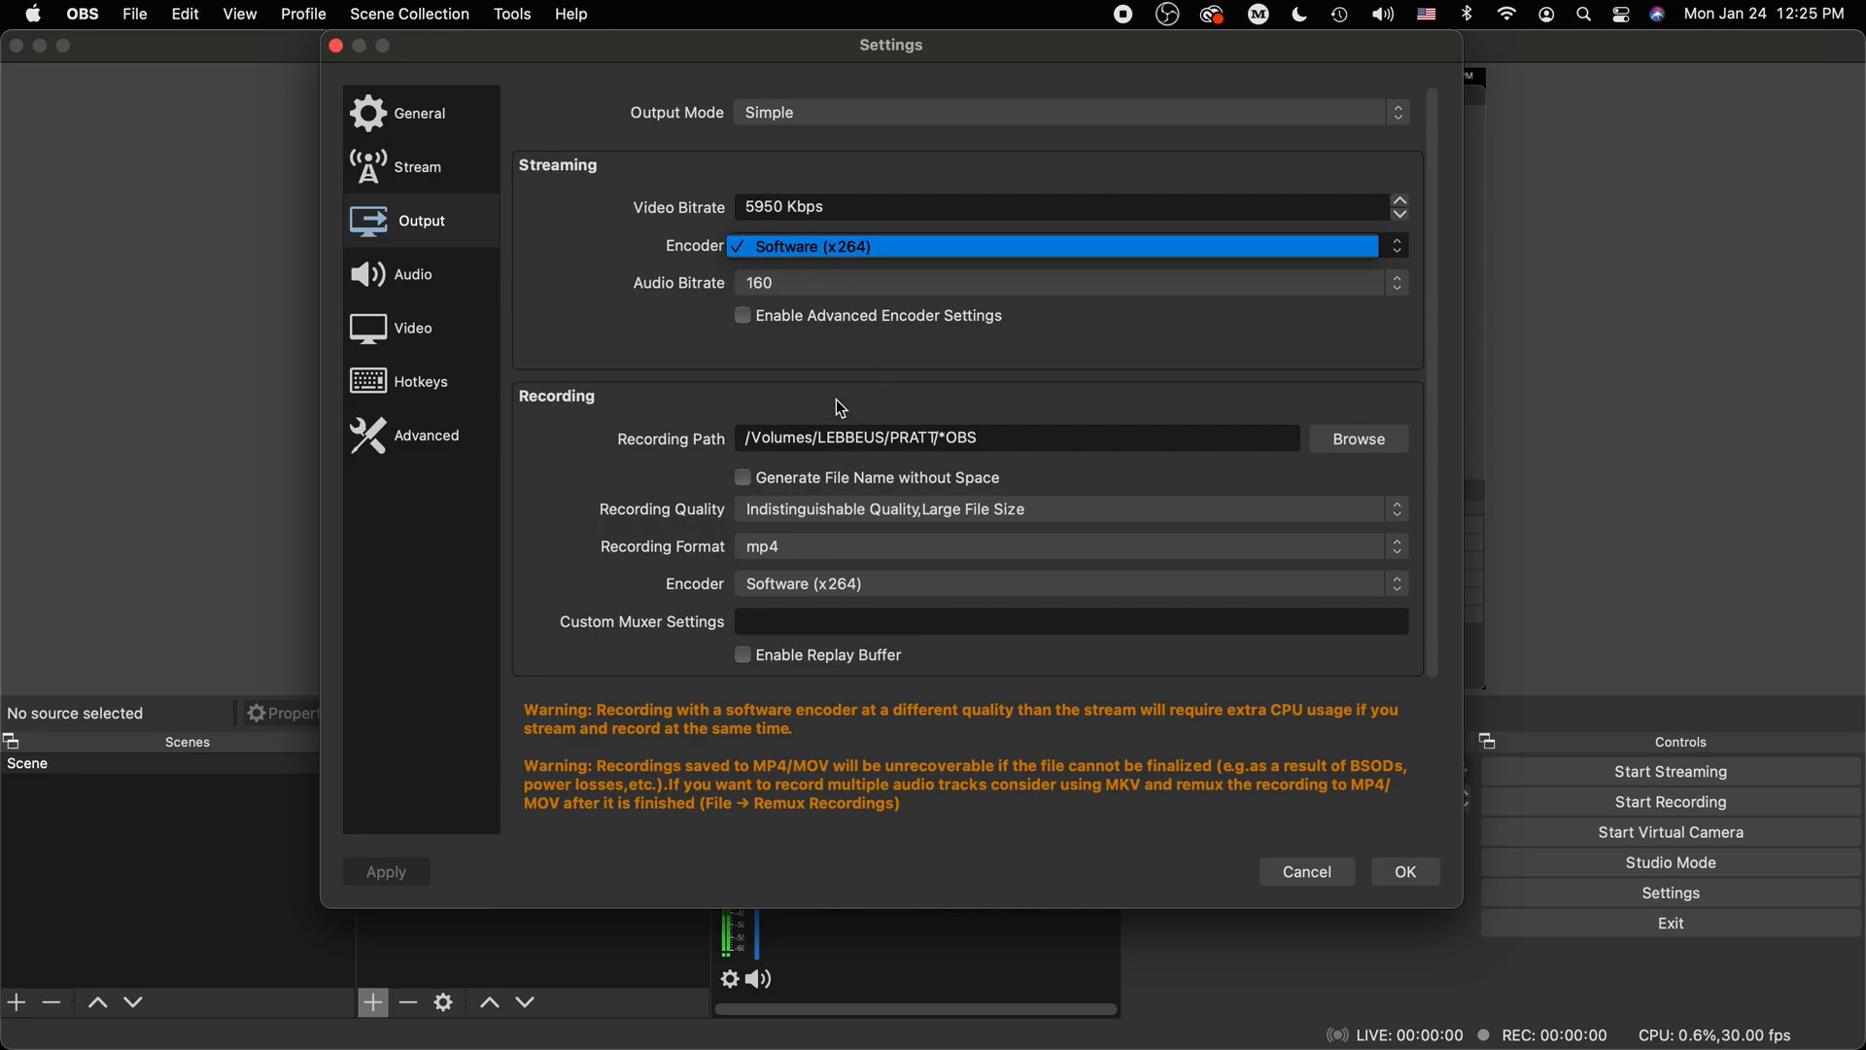
click(787, 581)
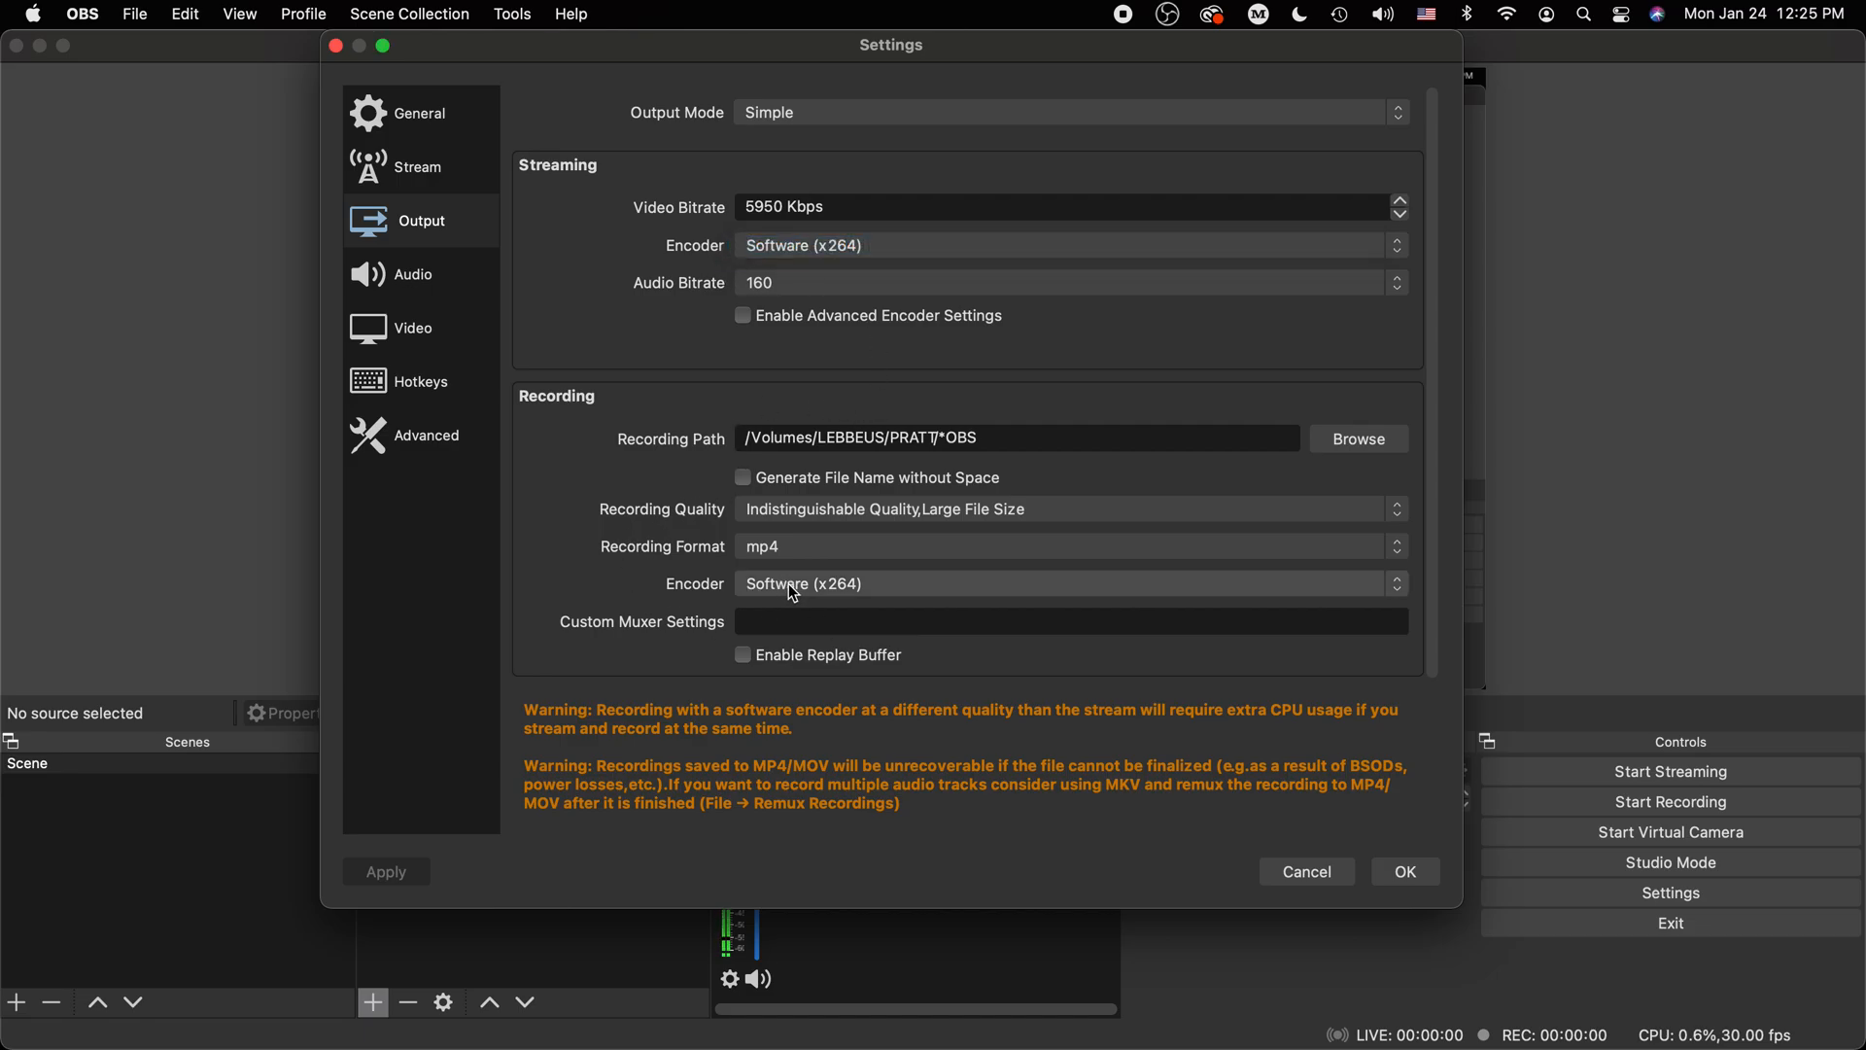
click(780, 581)
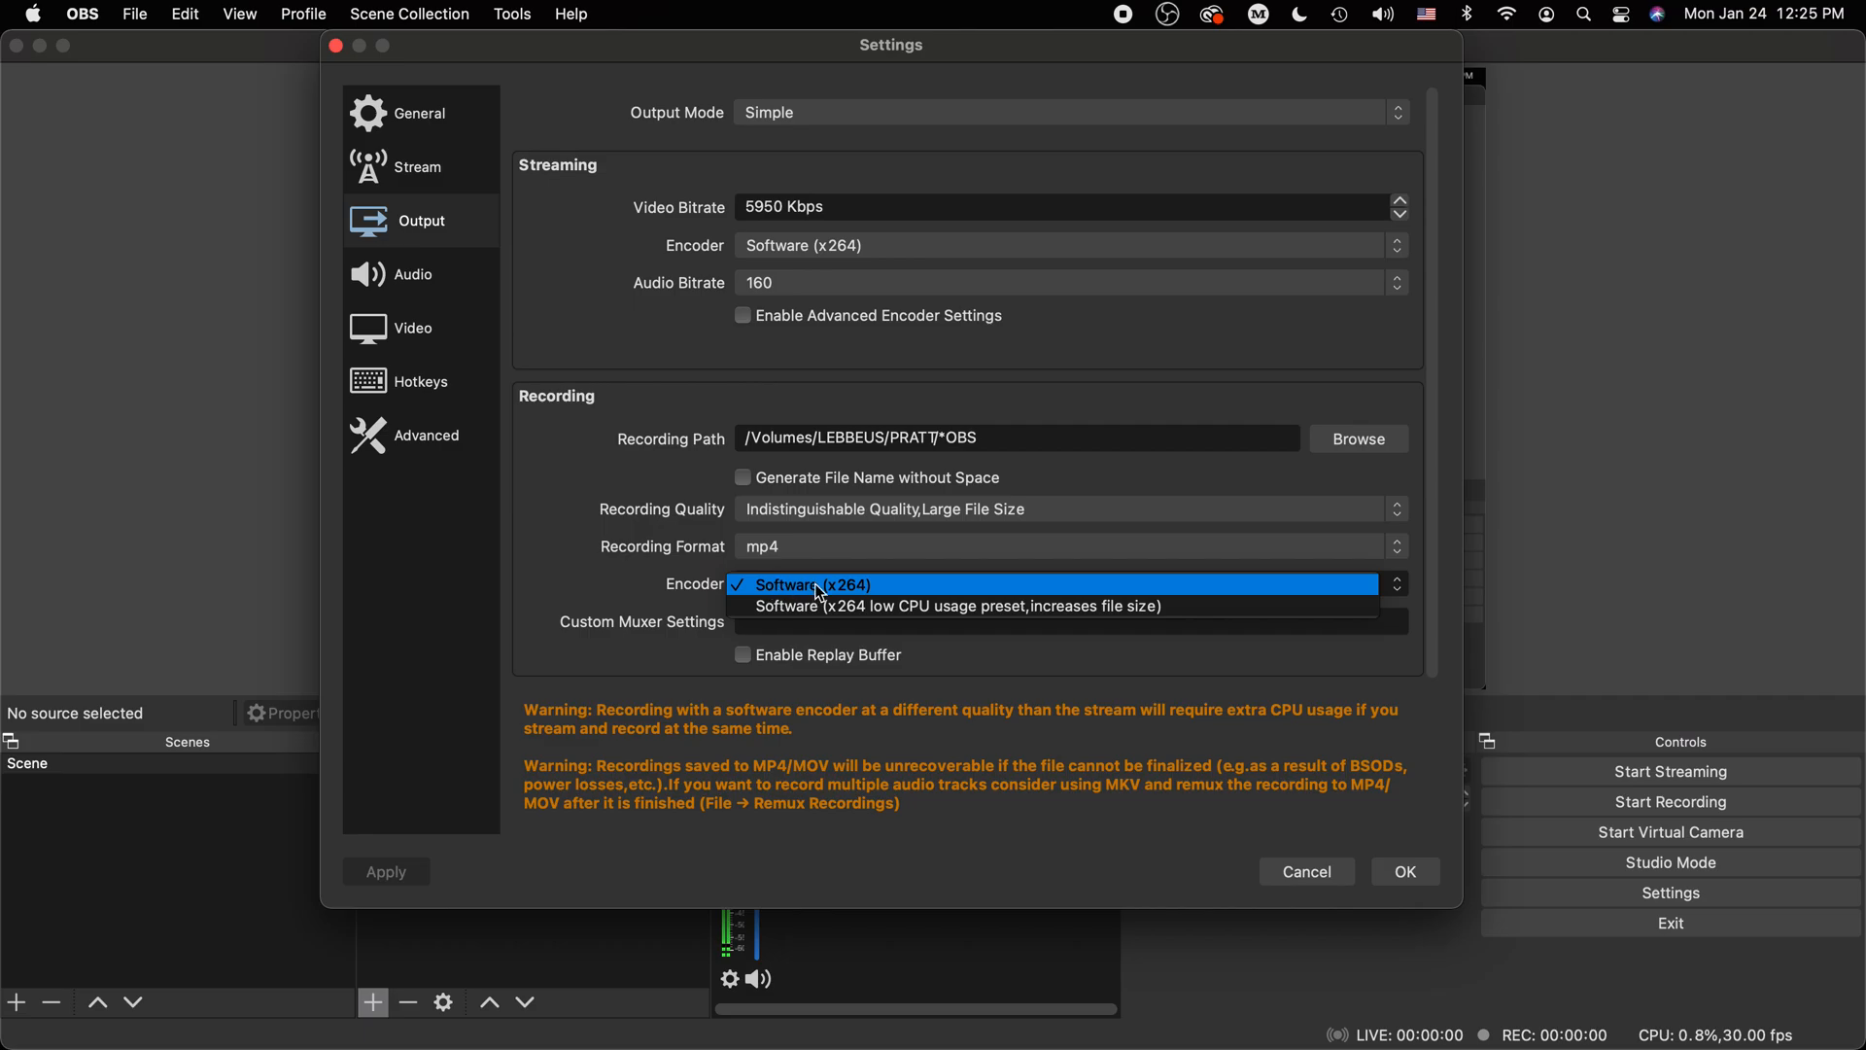
click(483, 439)
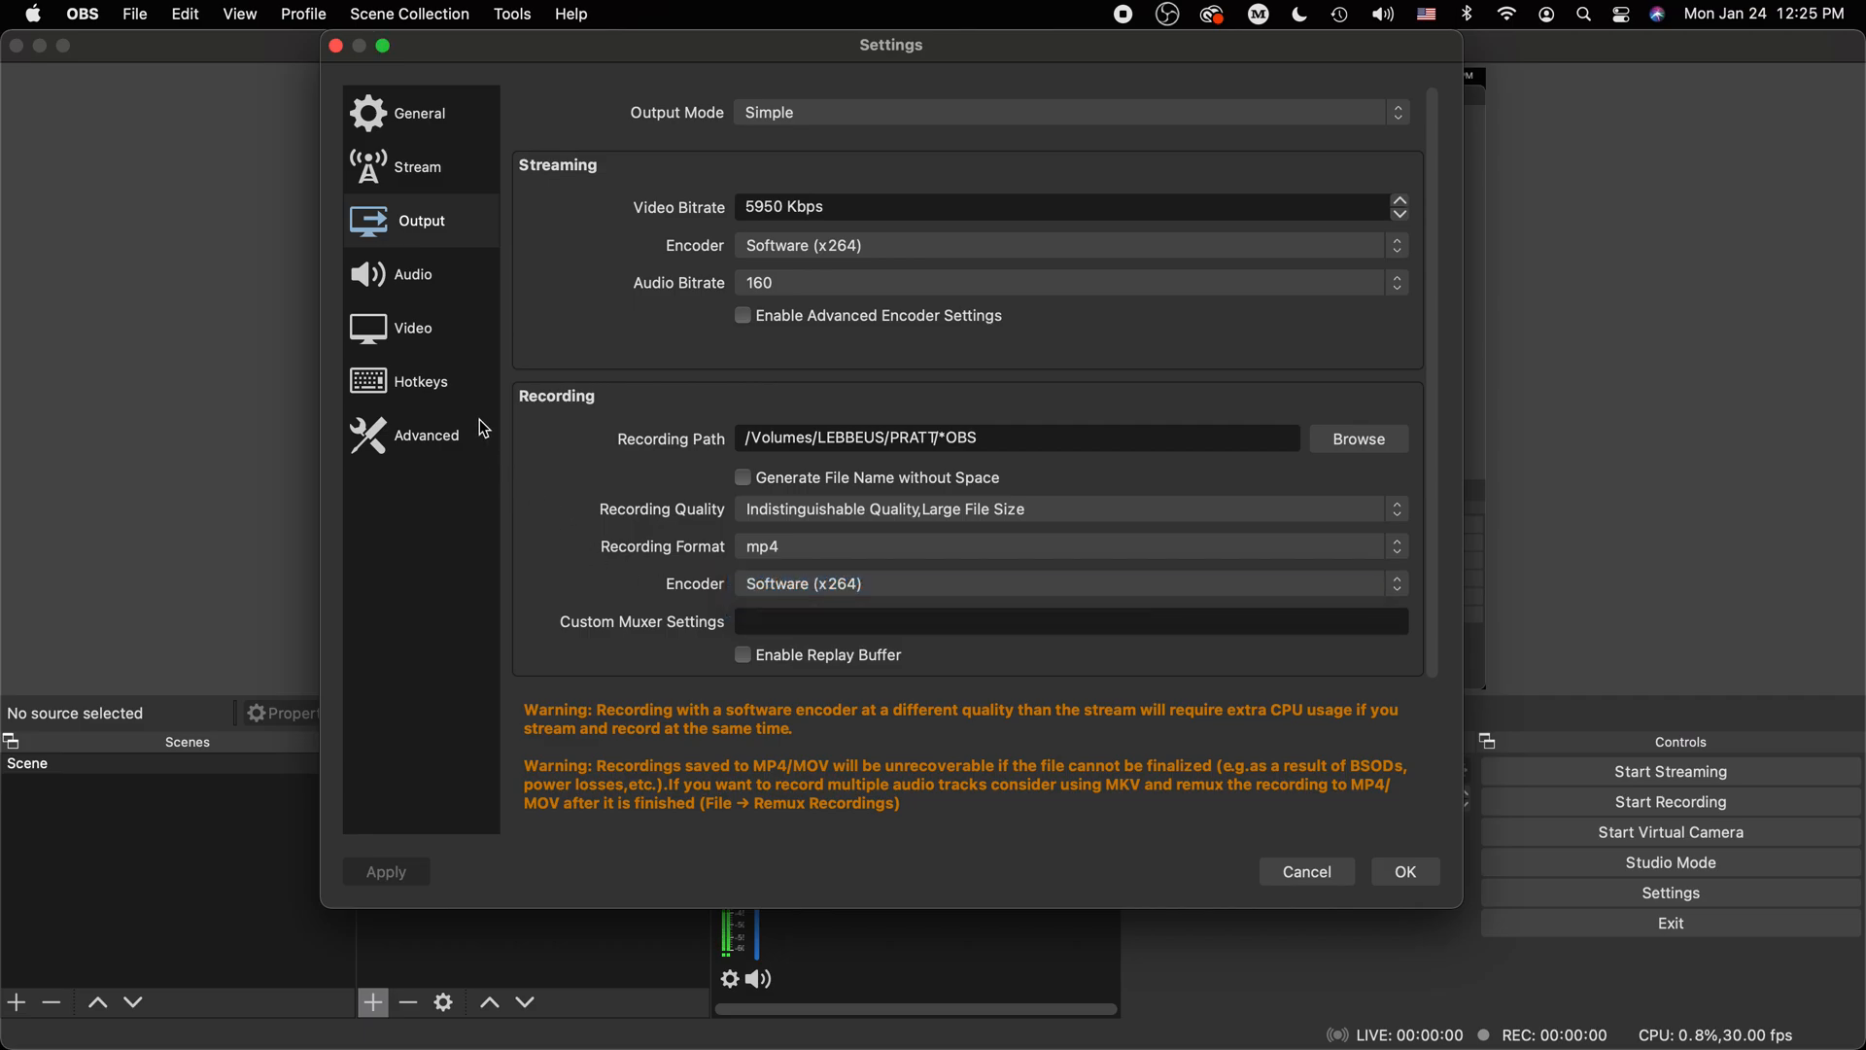
Examine the full recording path in the Output settings
click(780, 439)
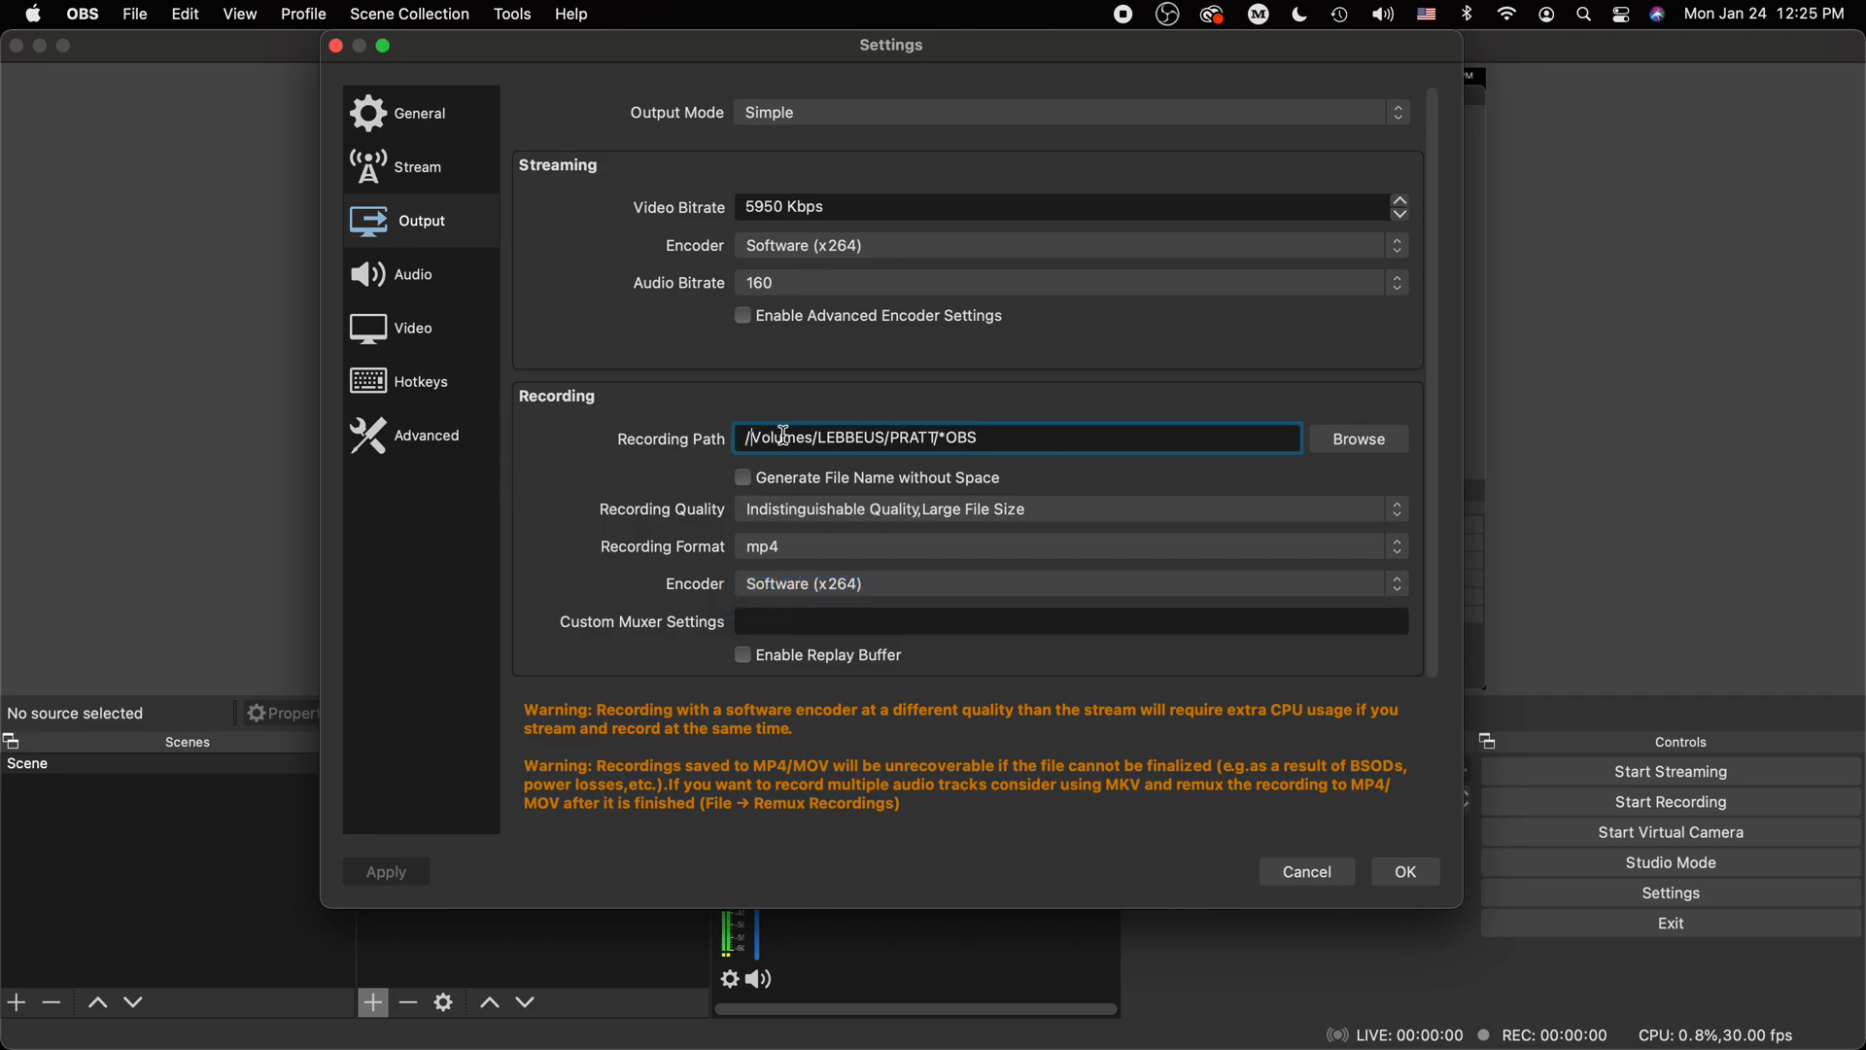
drag(974, 438, 680, 435)
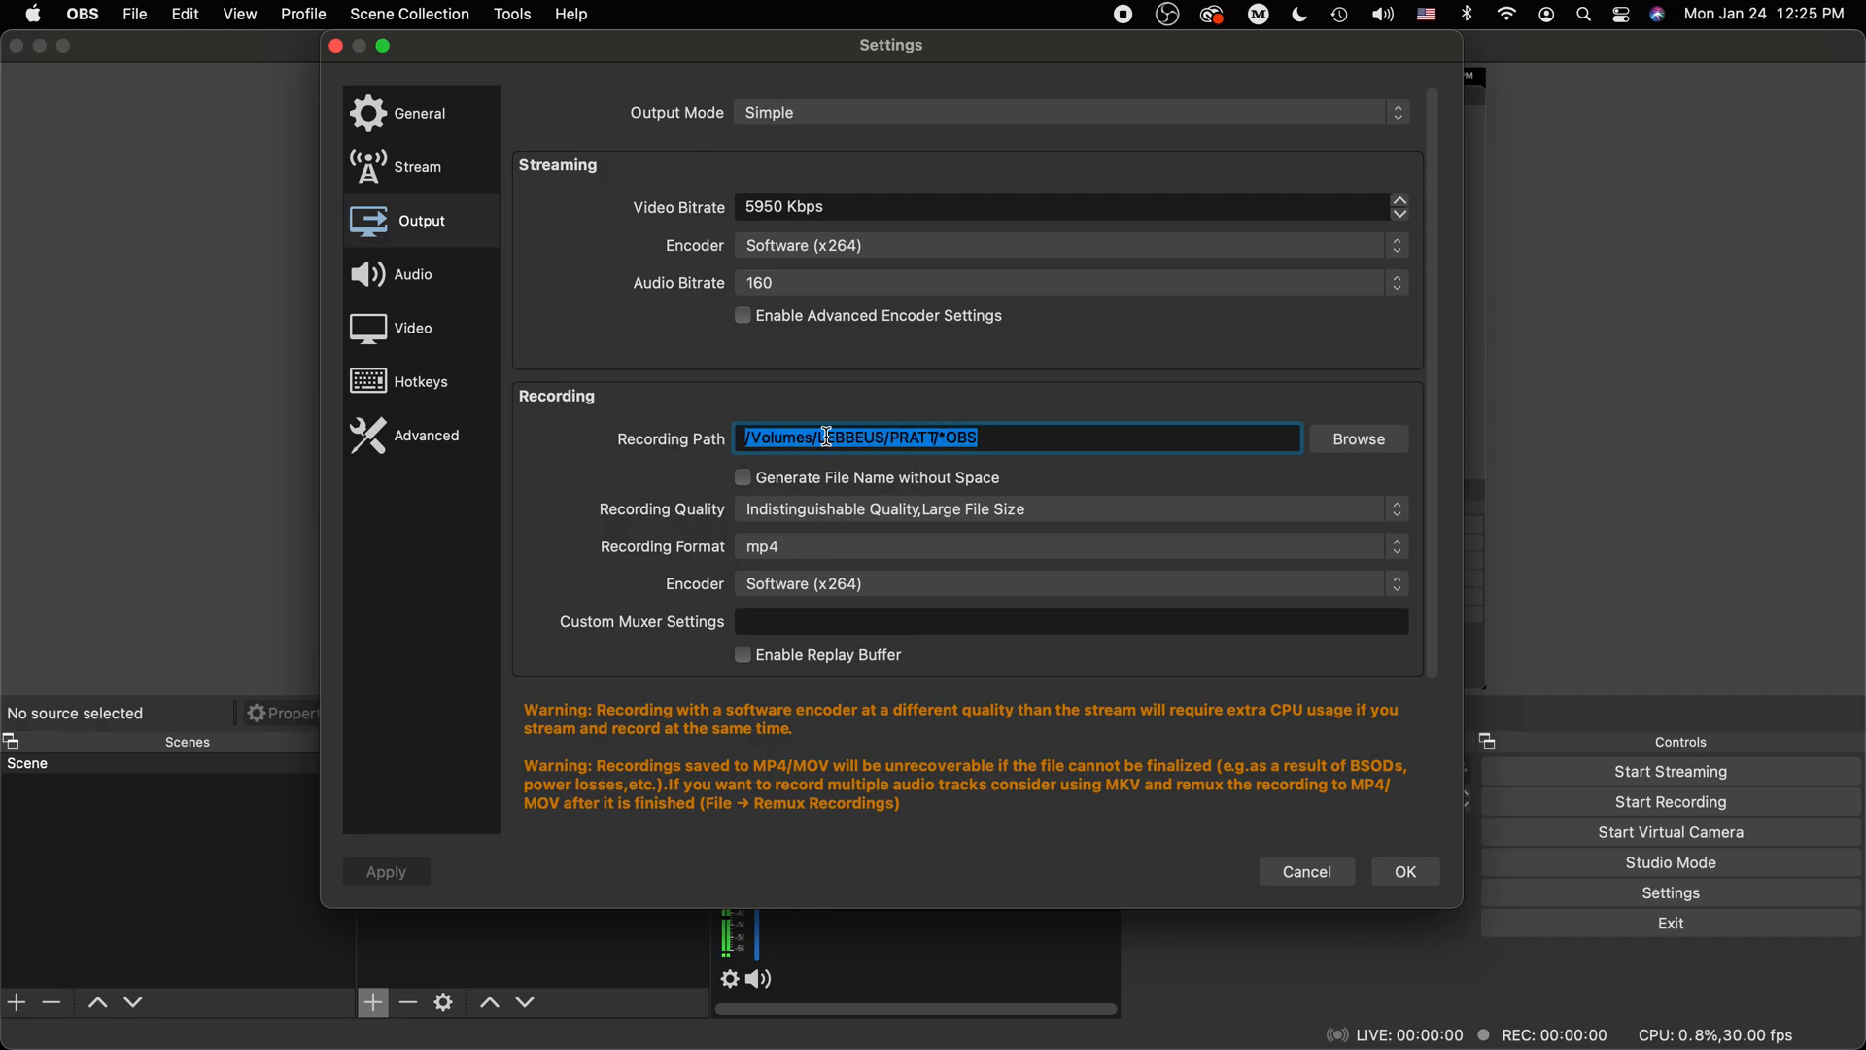
click(979, 439)
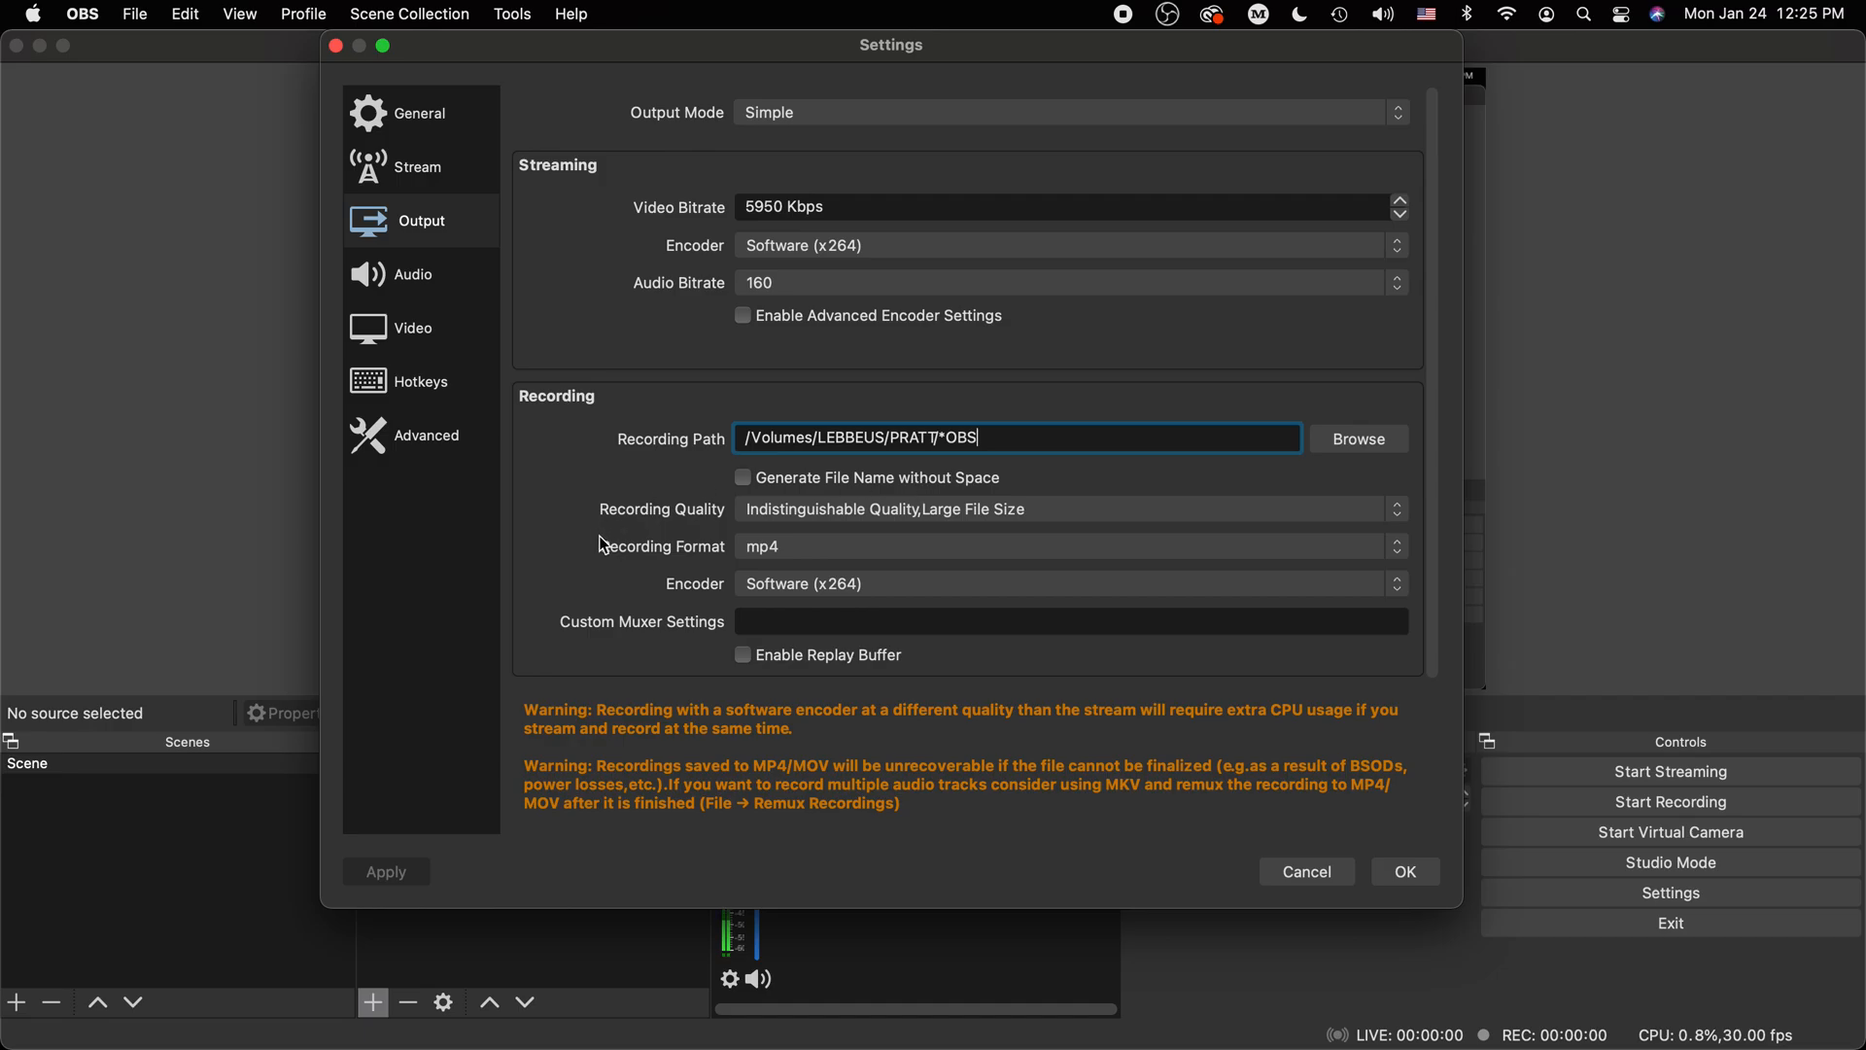
Try High Quality, Medium File Size as the recording quality and restore Indistinguishable Quality, Large File Size
click(814, 513)
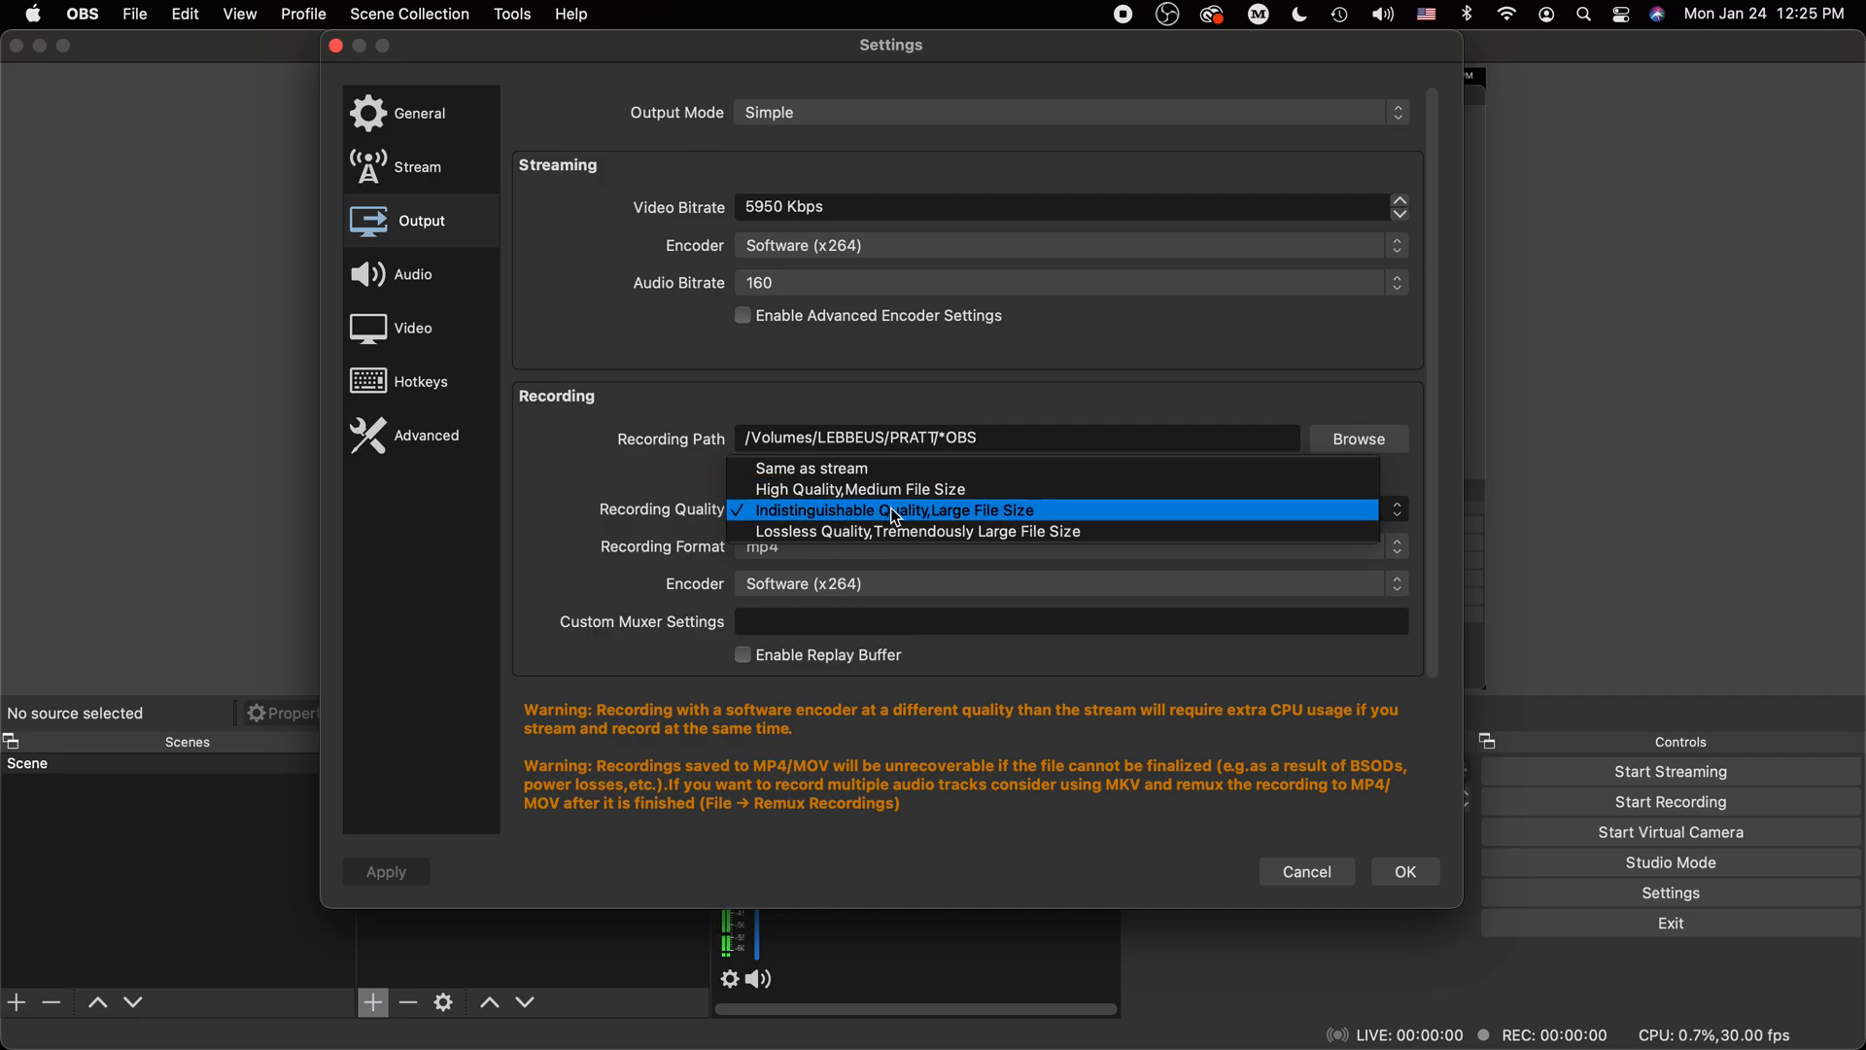
click(826, 491)
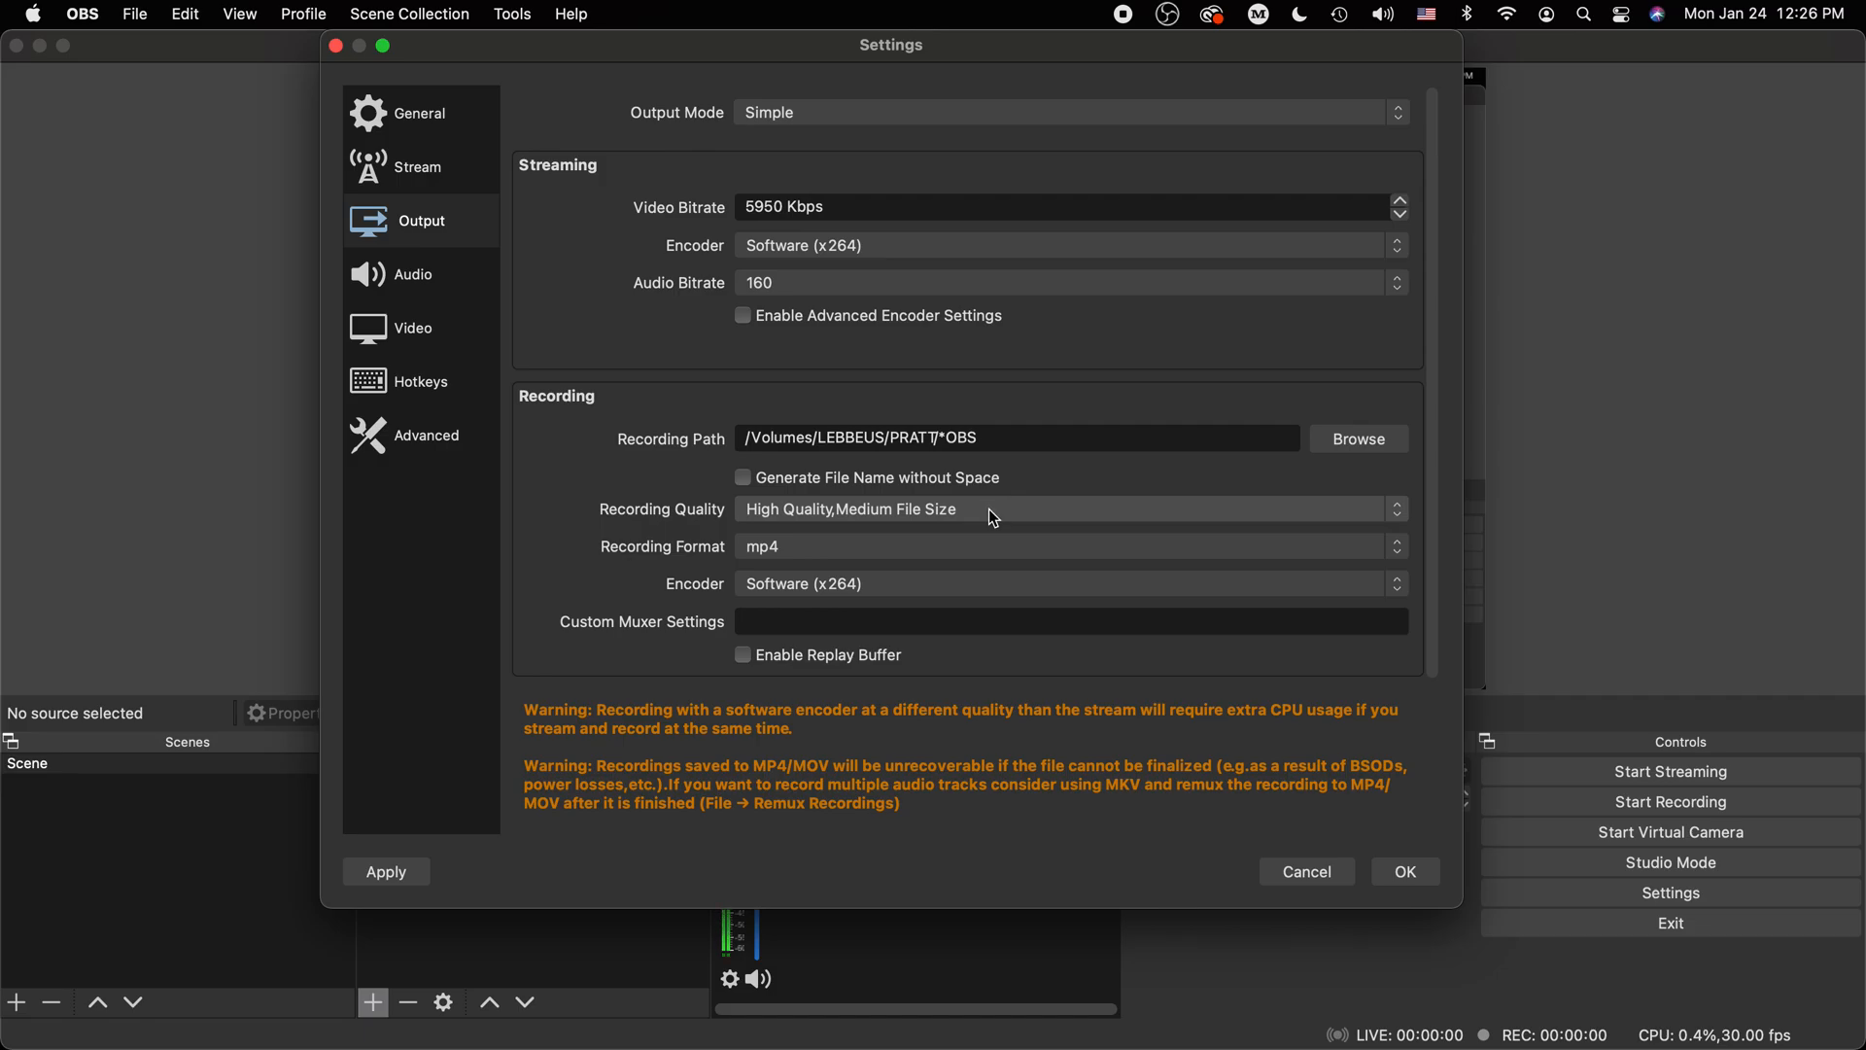
click(834, 519)
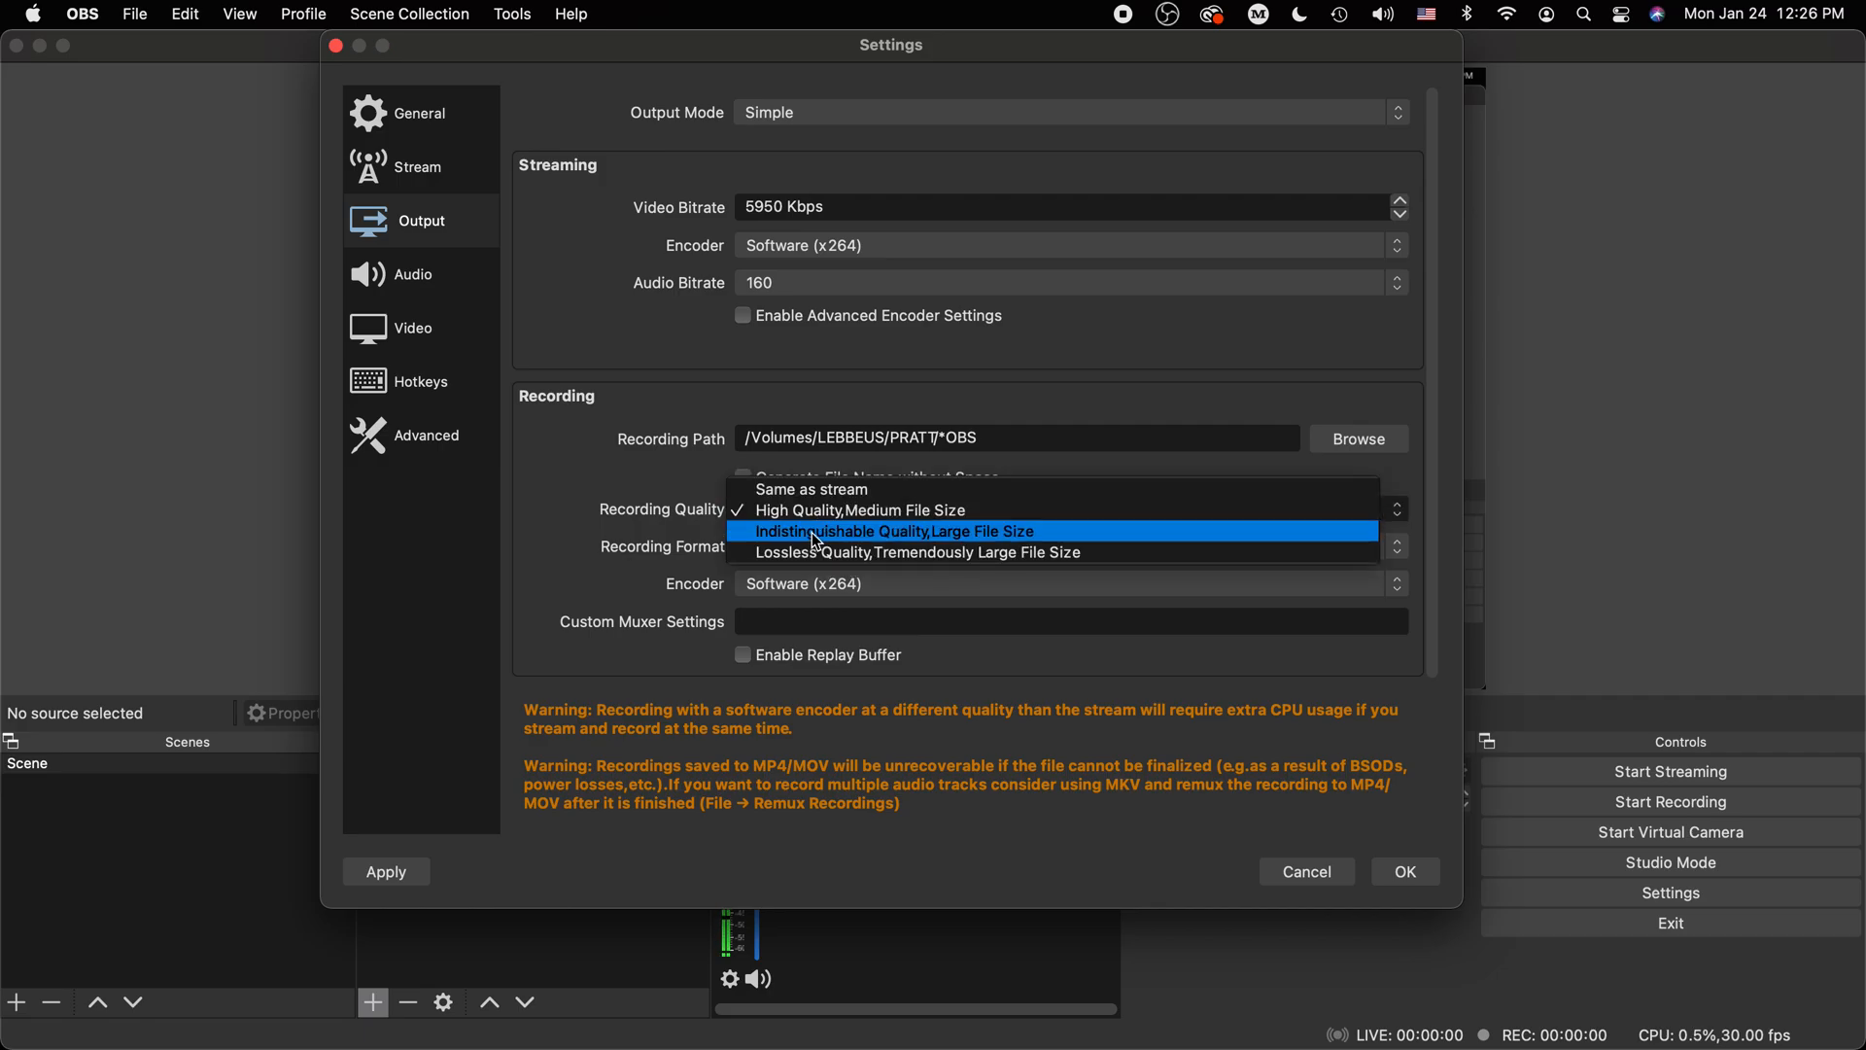
click(869, 532)
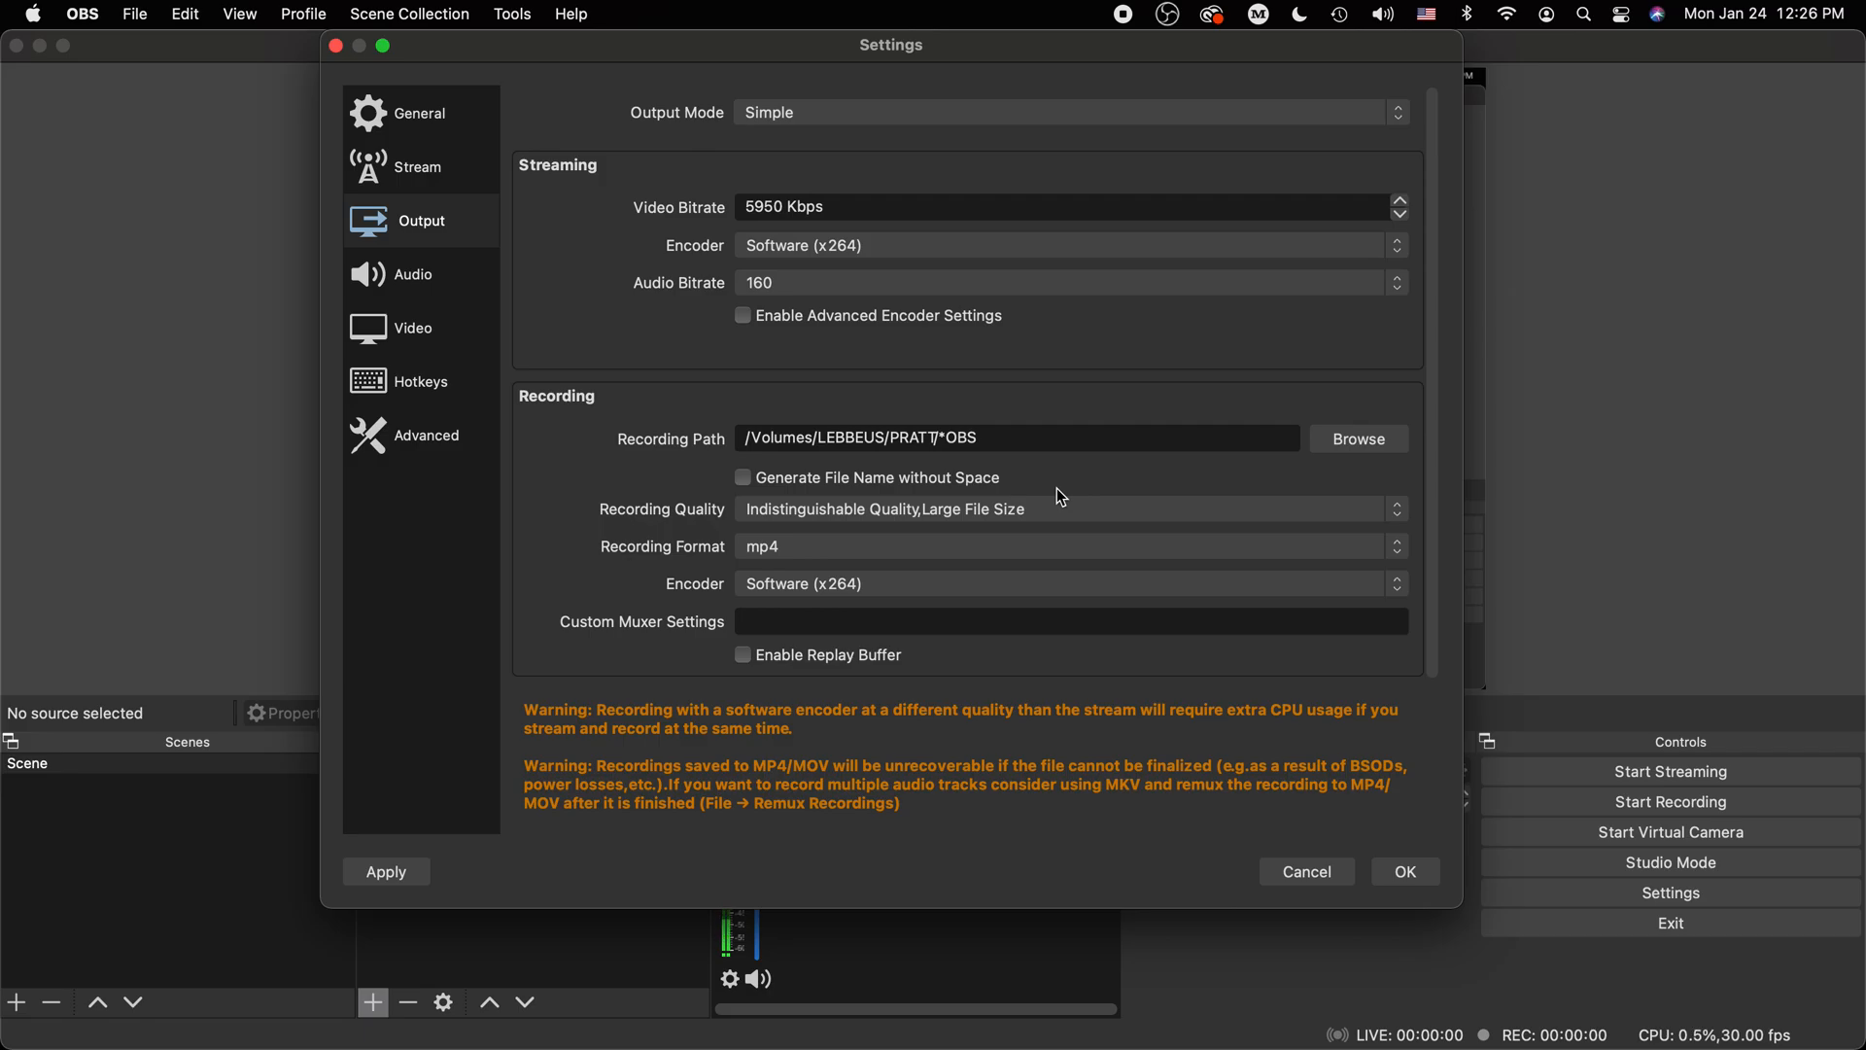
Set the recording quality to High Quality, Medium File Size and keep mp4 as the recording format
click(900, 518)
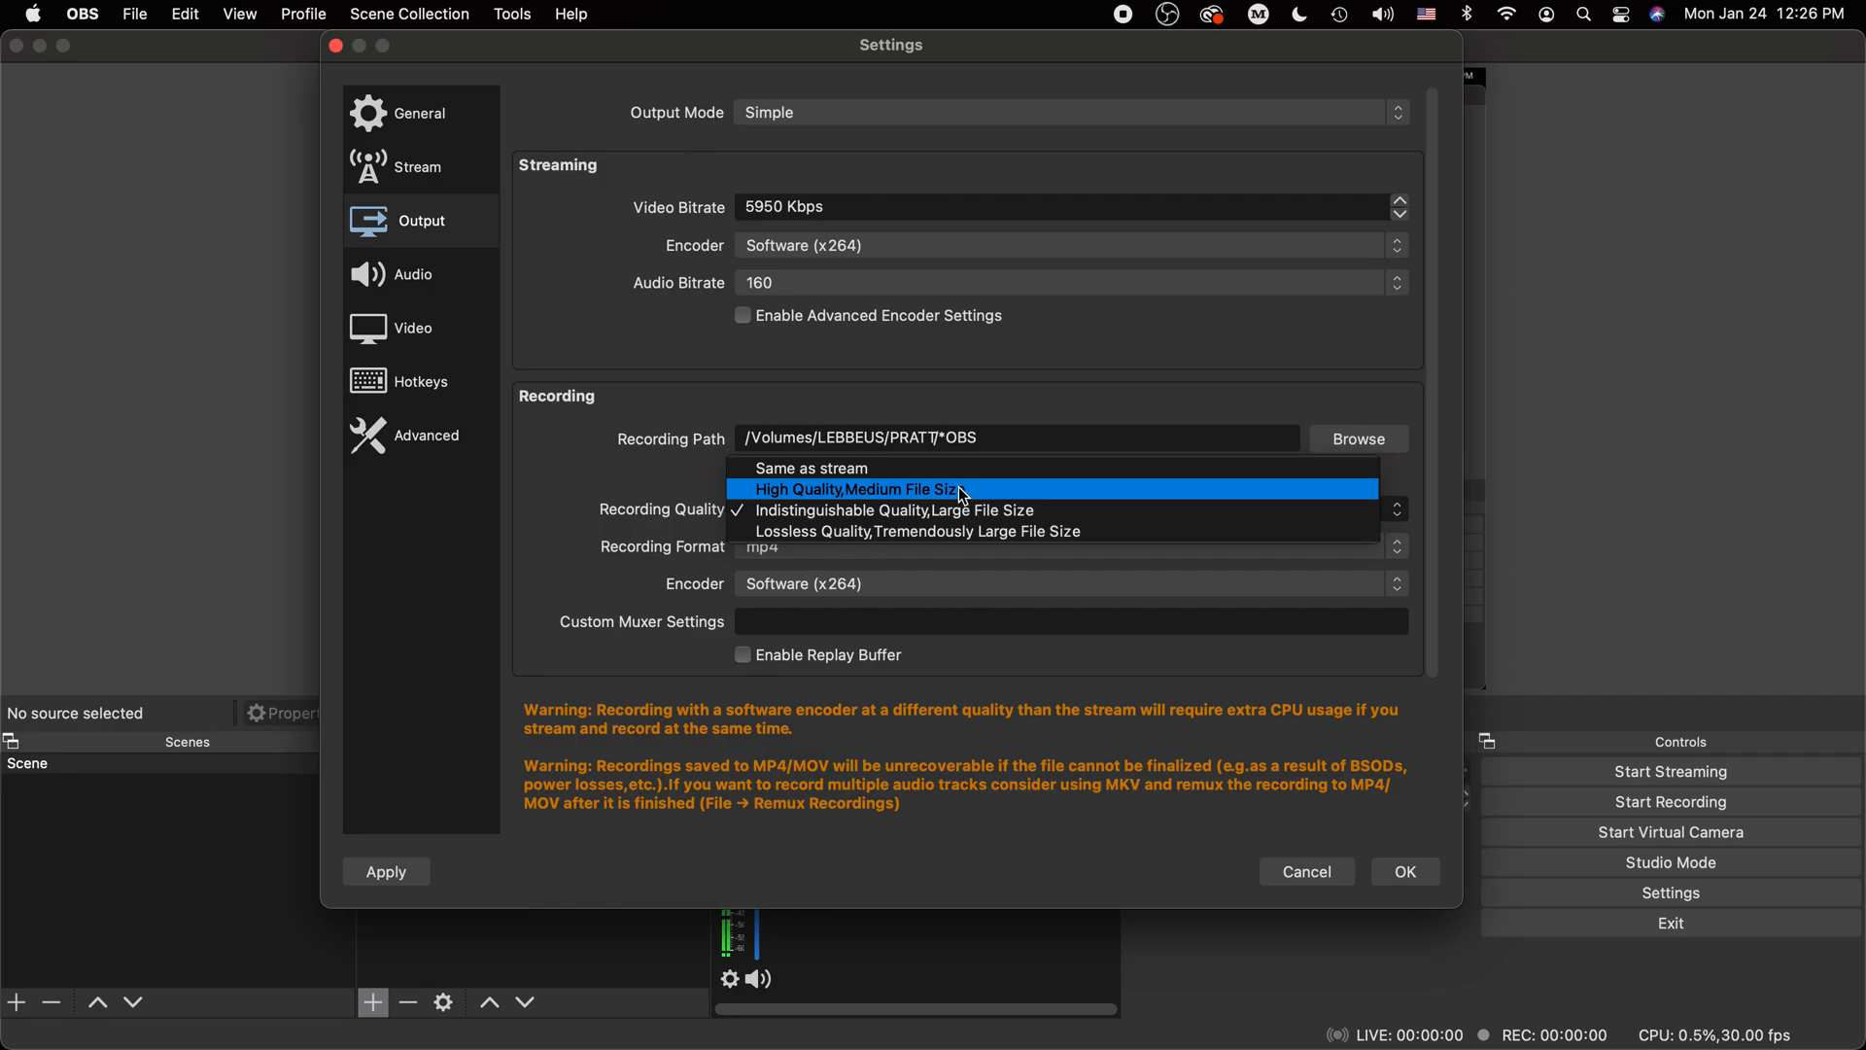
click(797, 491)
click(821, 549)
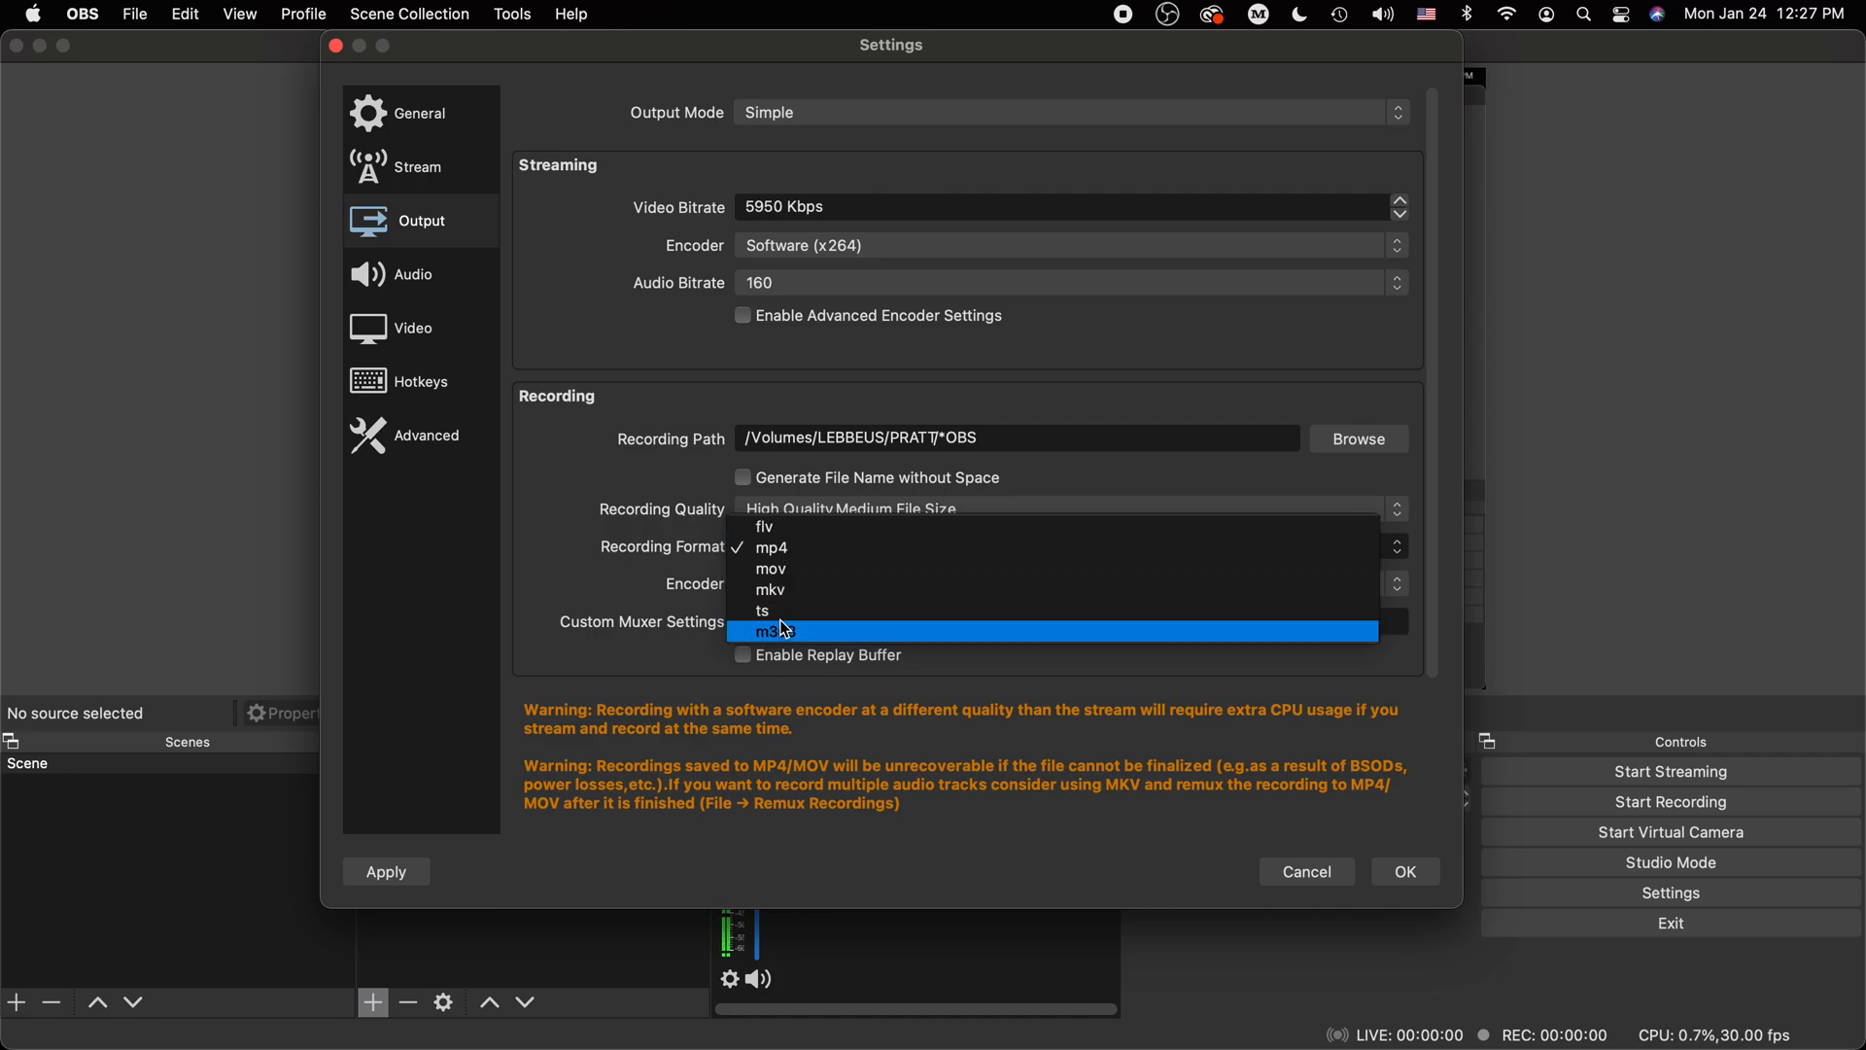
click(780, 554)
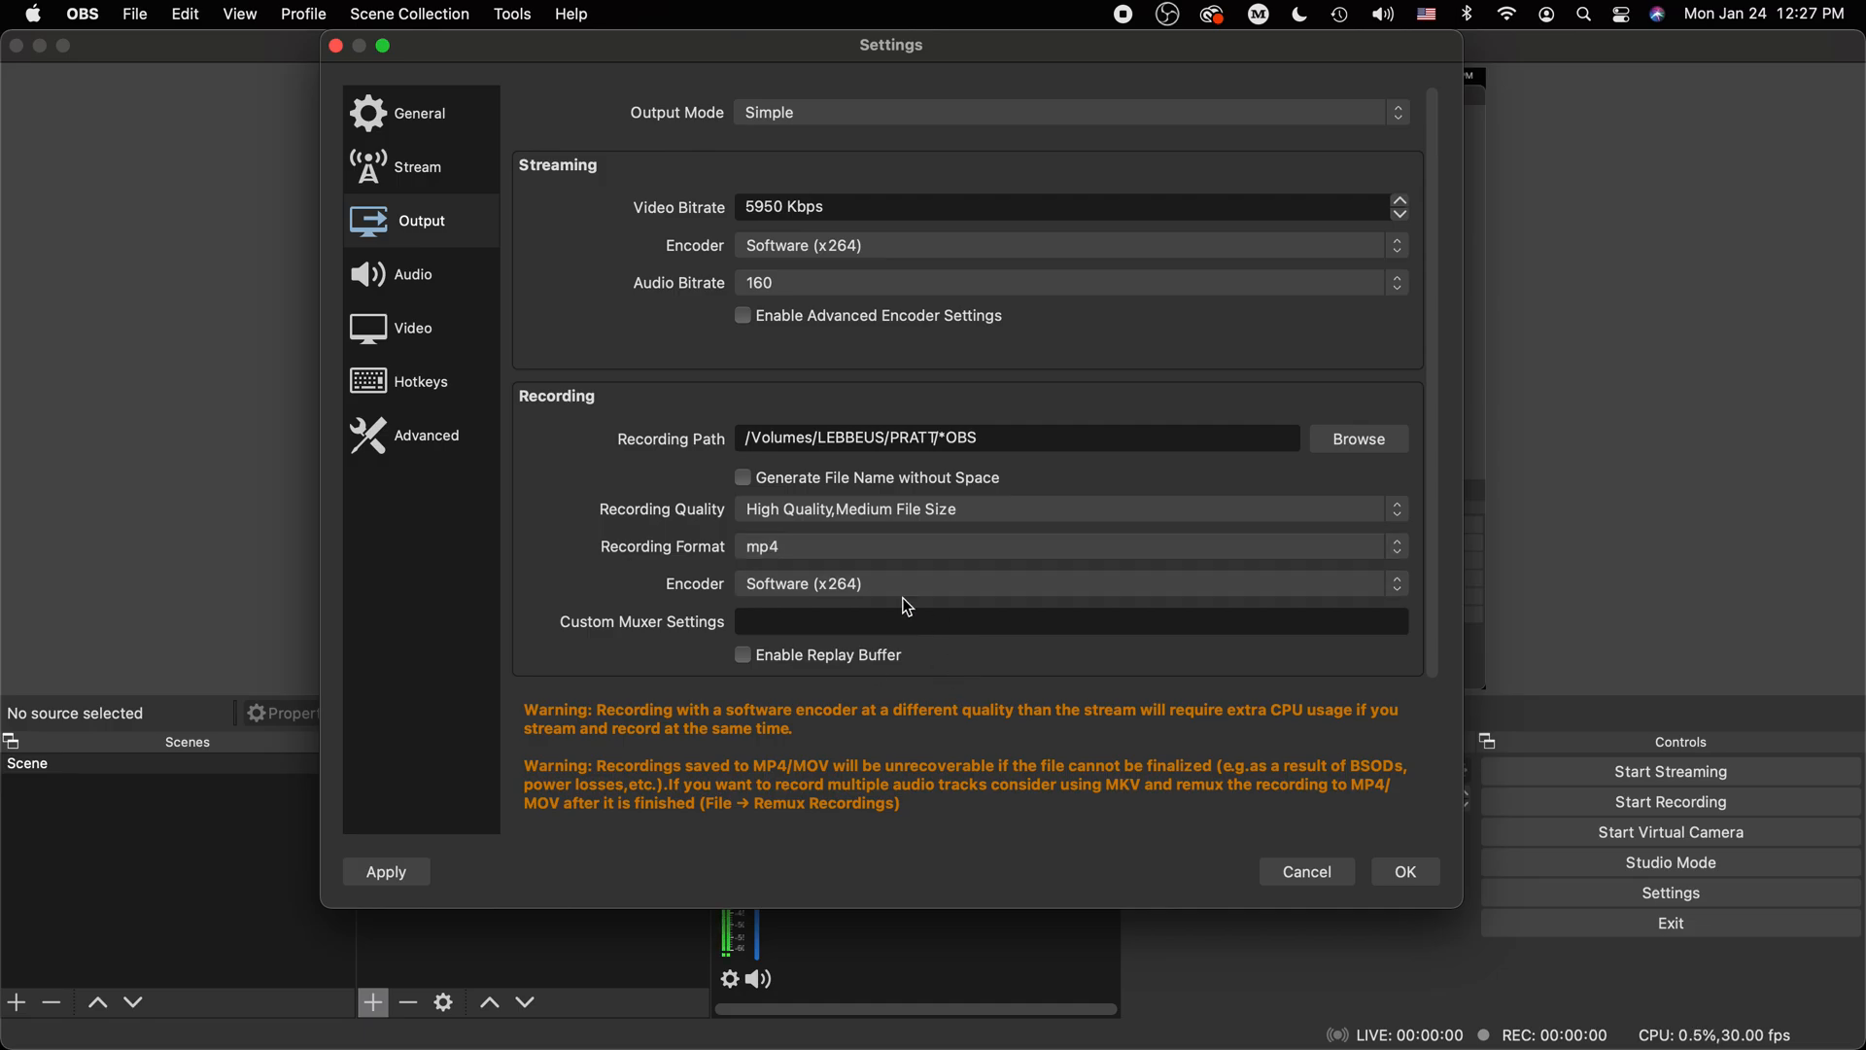
Review the Audio, Video, Hotkeys, Advanced and General settings, keep the frame rate at 30 FPS, and accept the settings
click(406, 286)
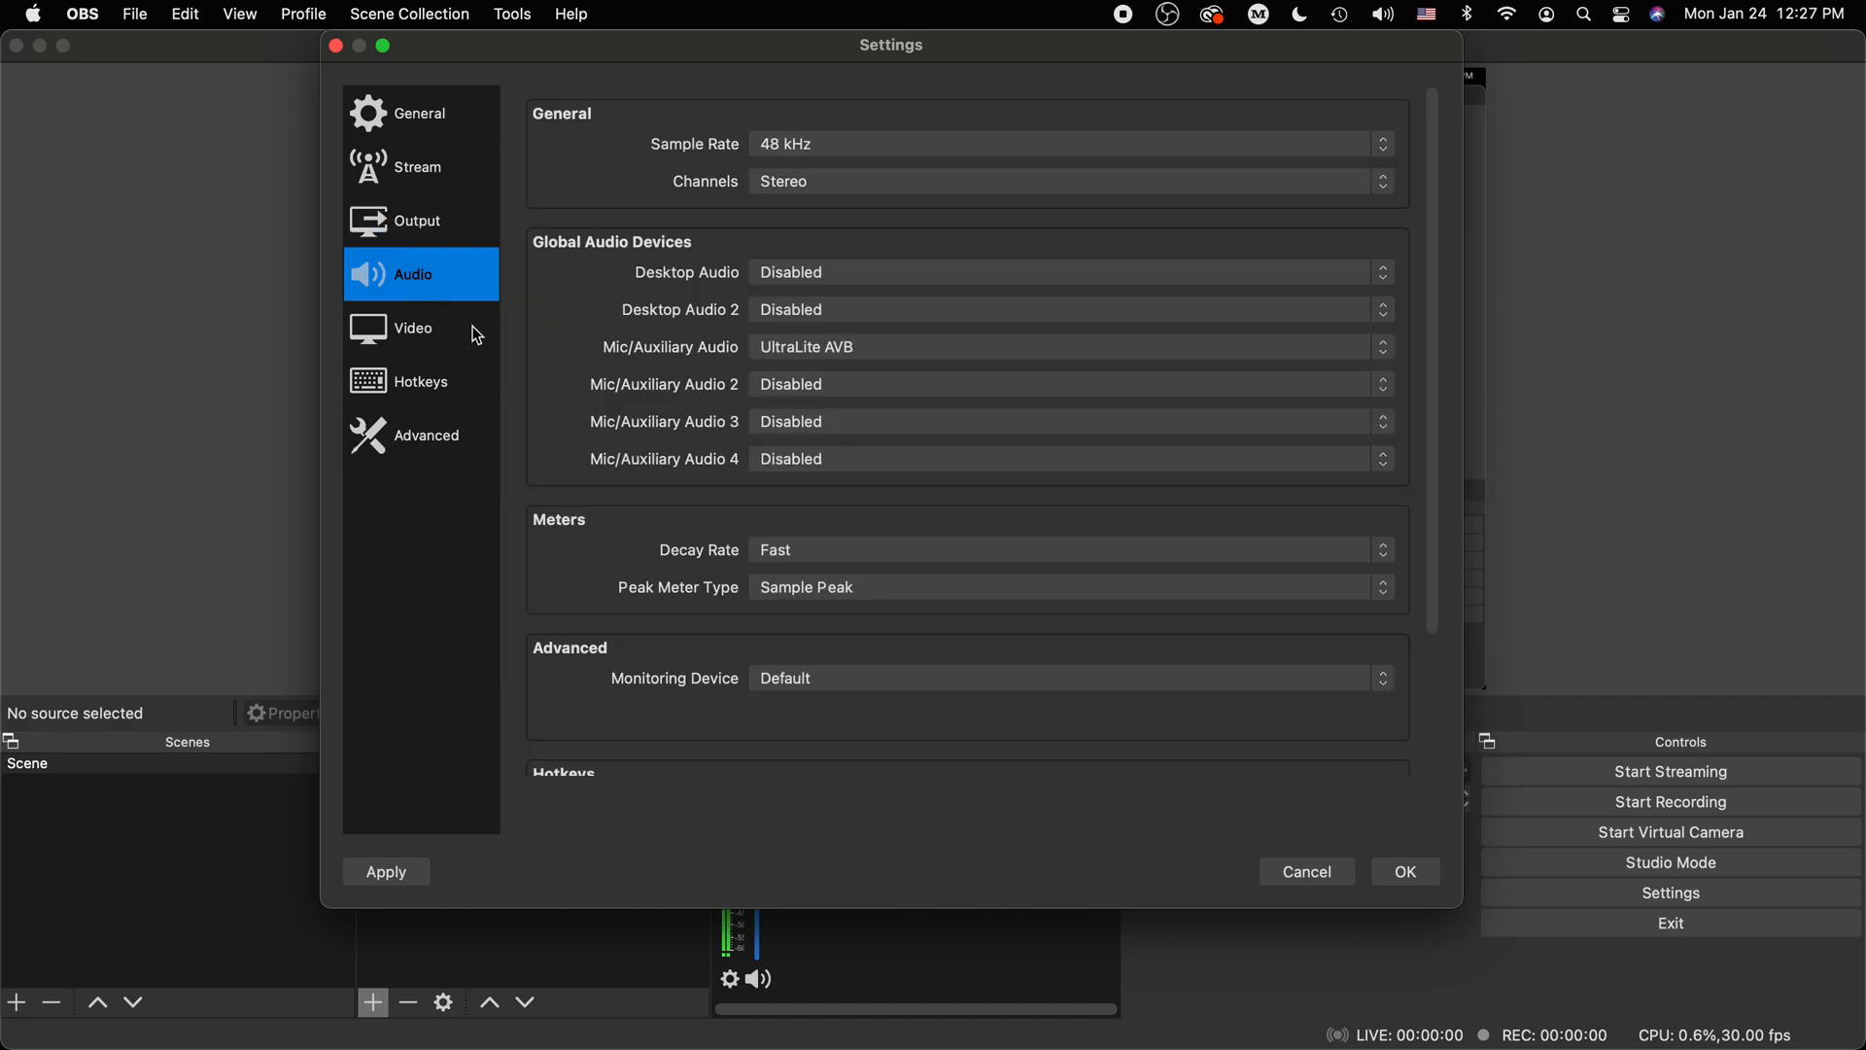
click(410, 330)
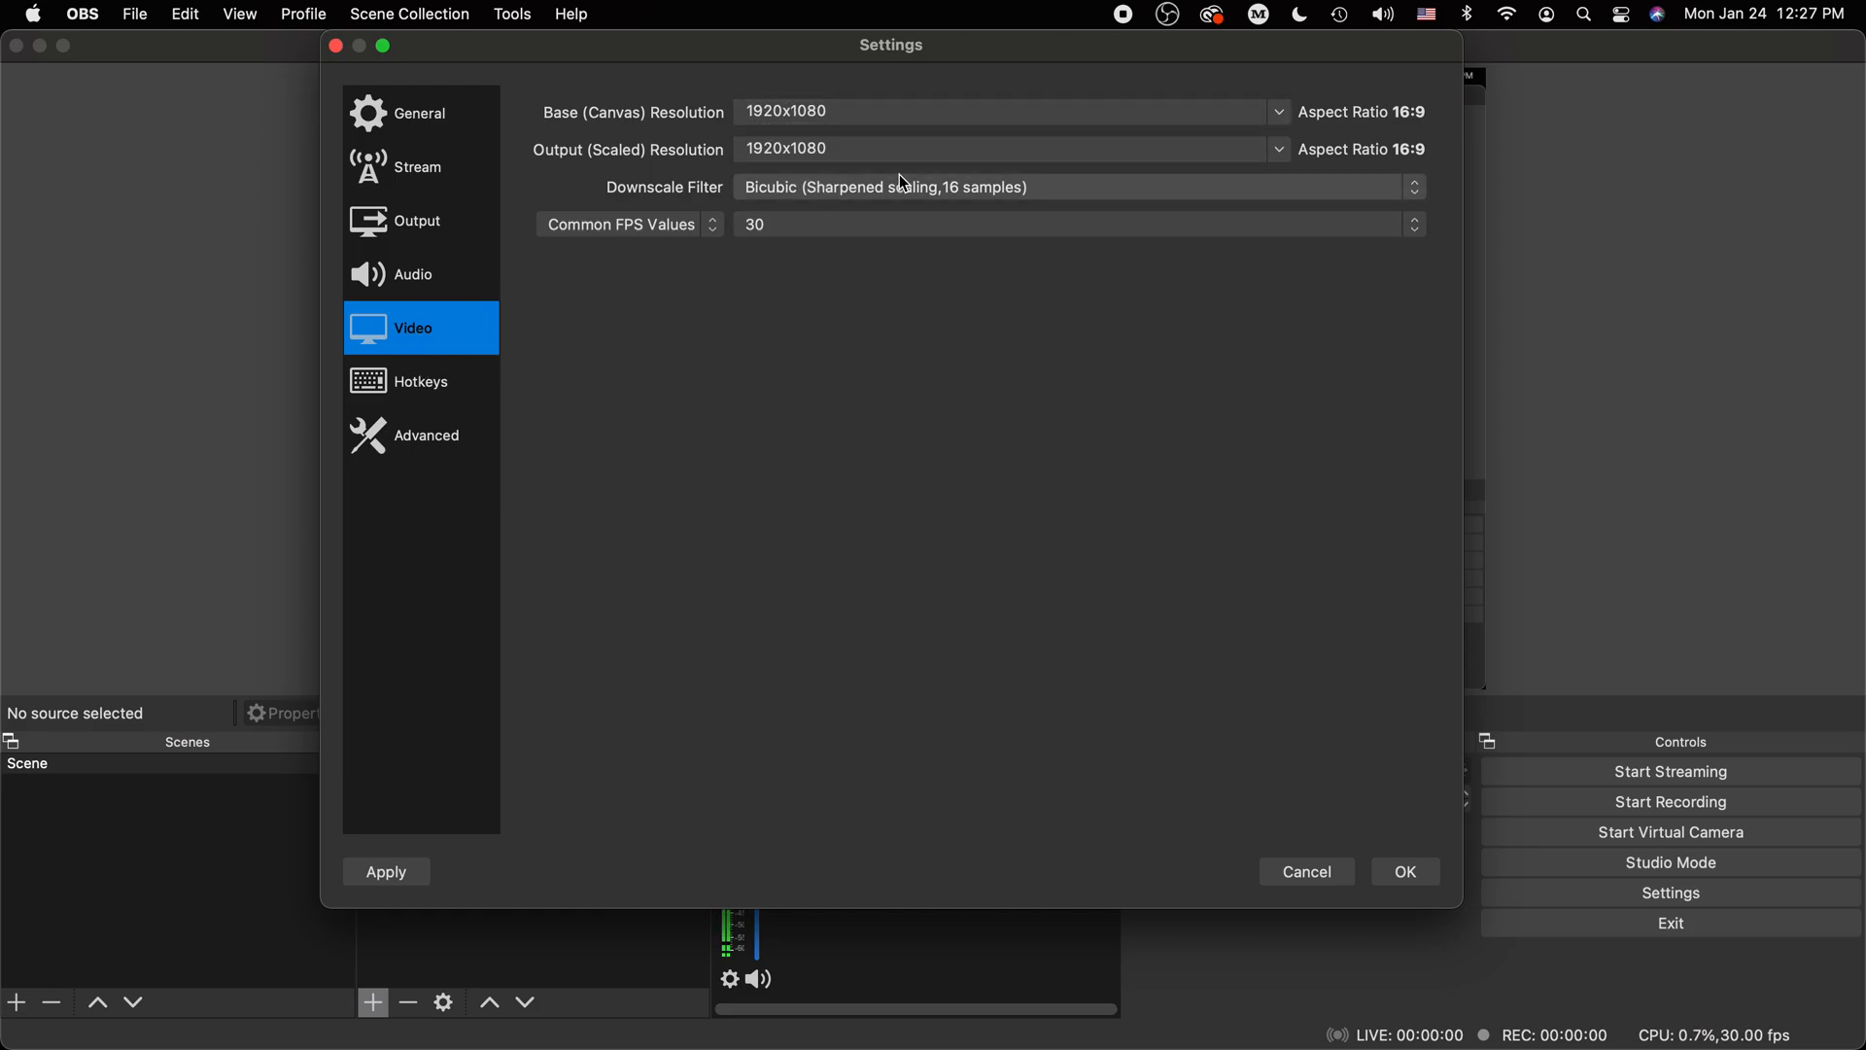
click(785, 232)
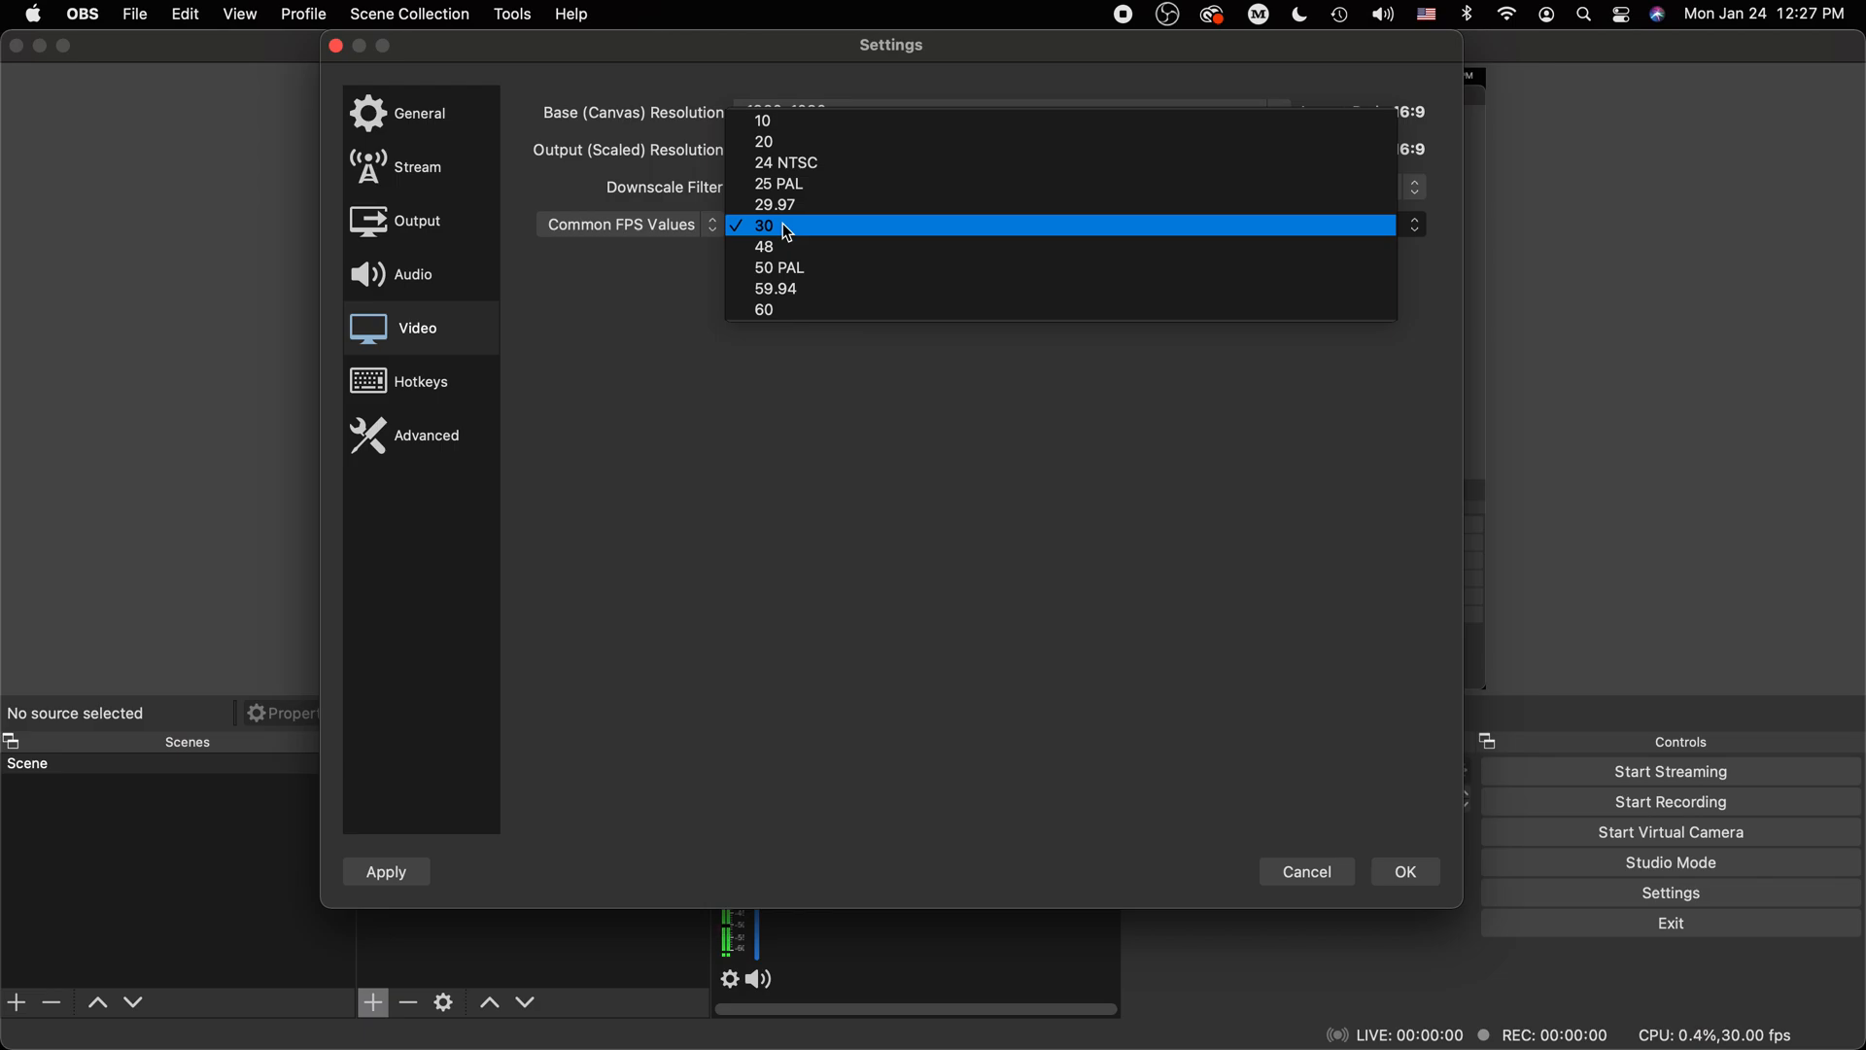
click(616, 307)
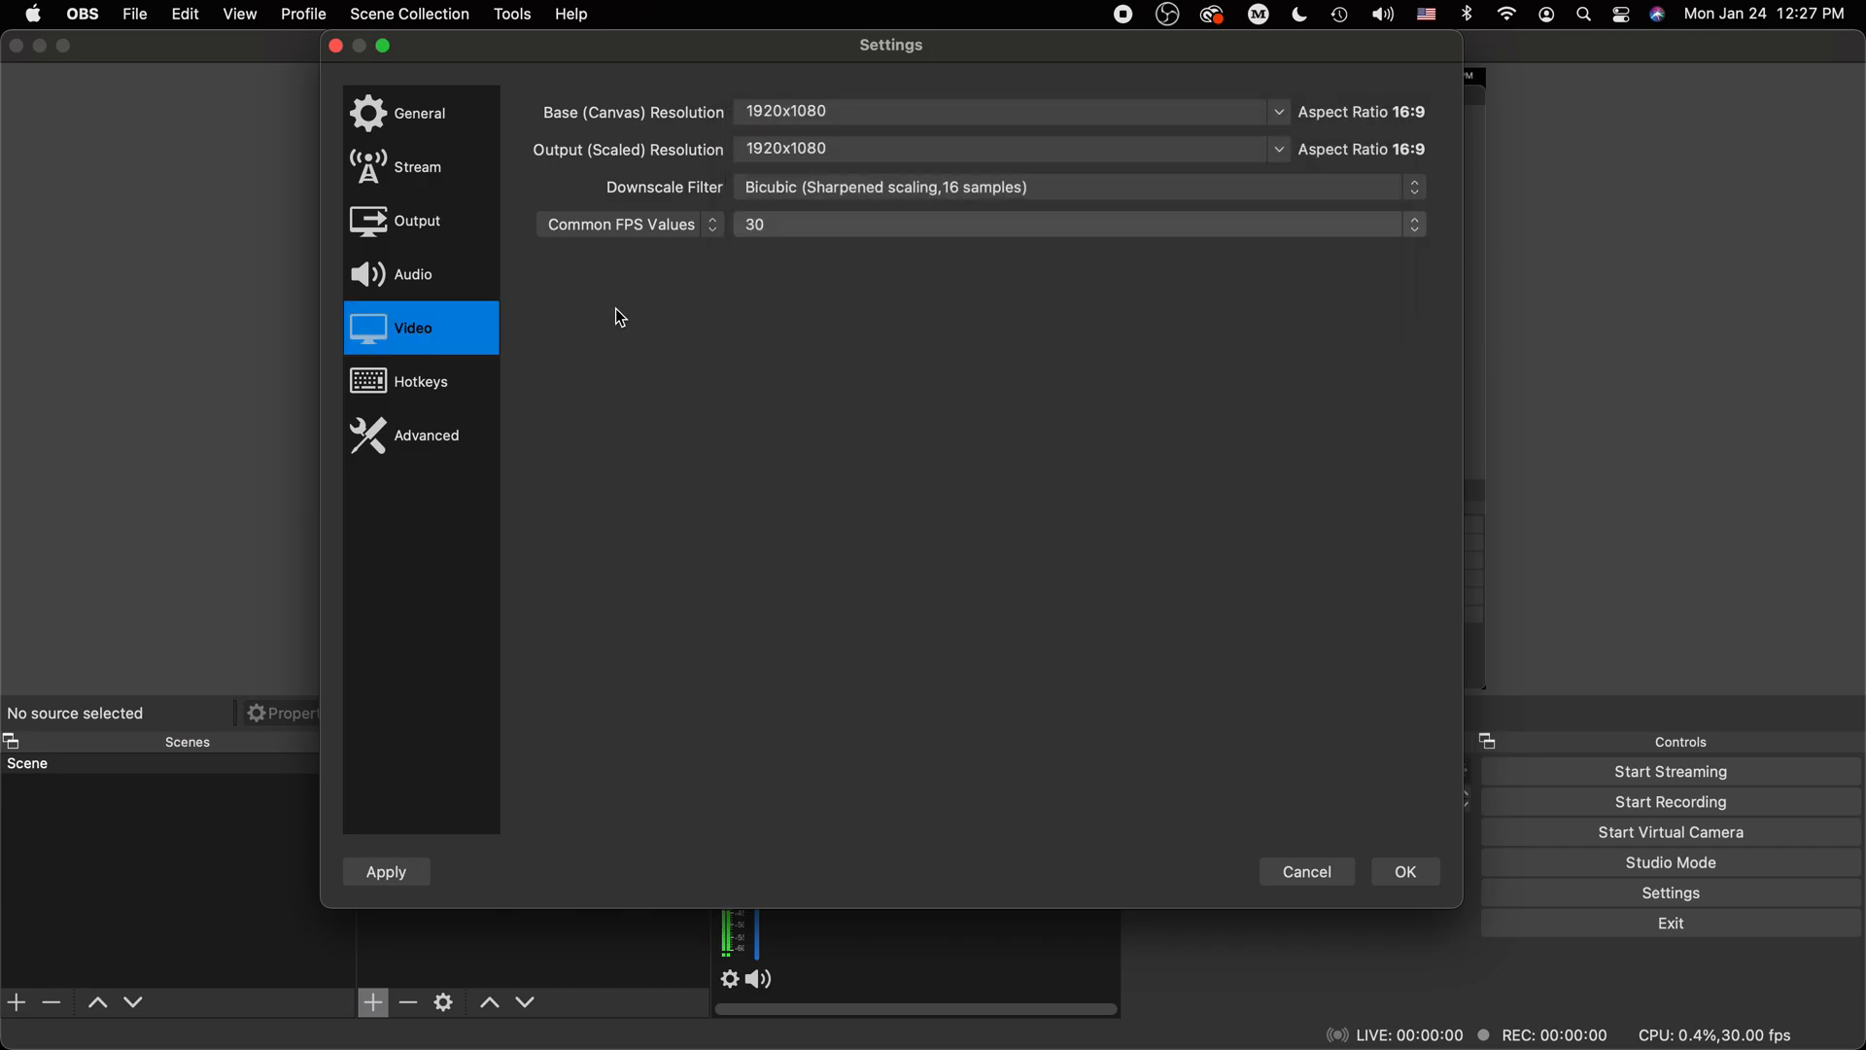
click(425, 379)
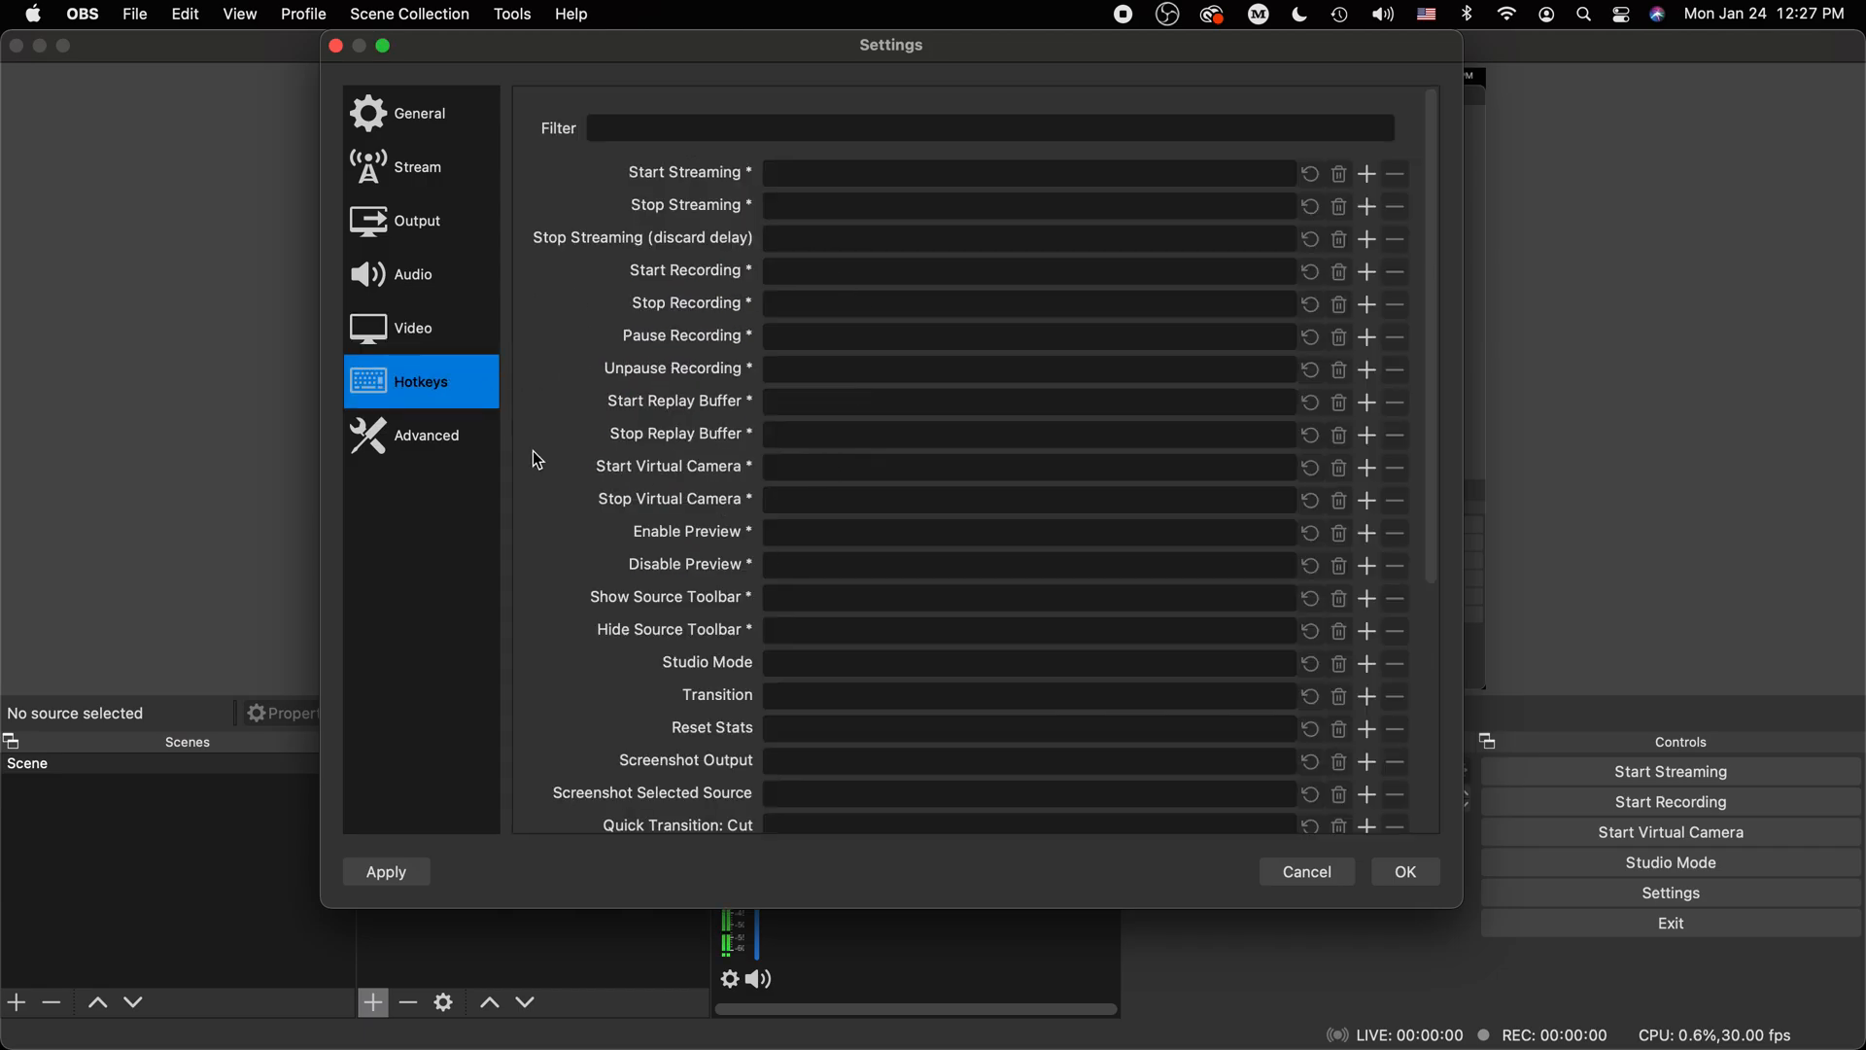
click(423, 452)
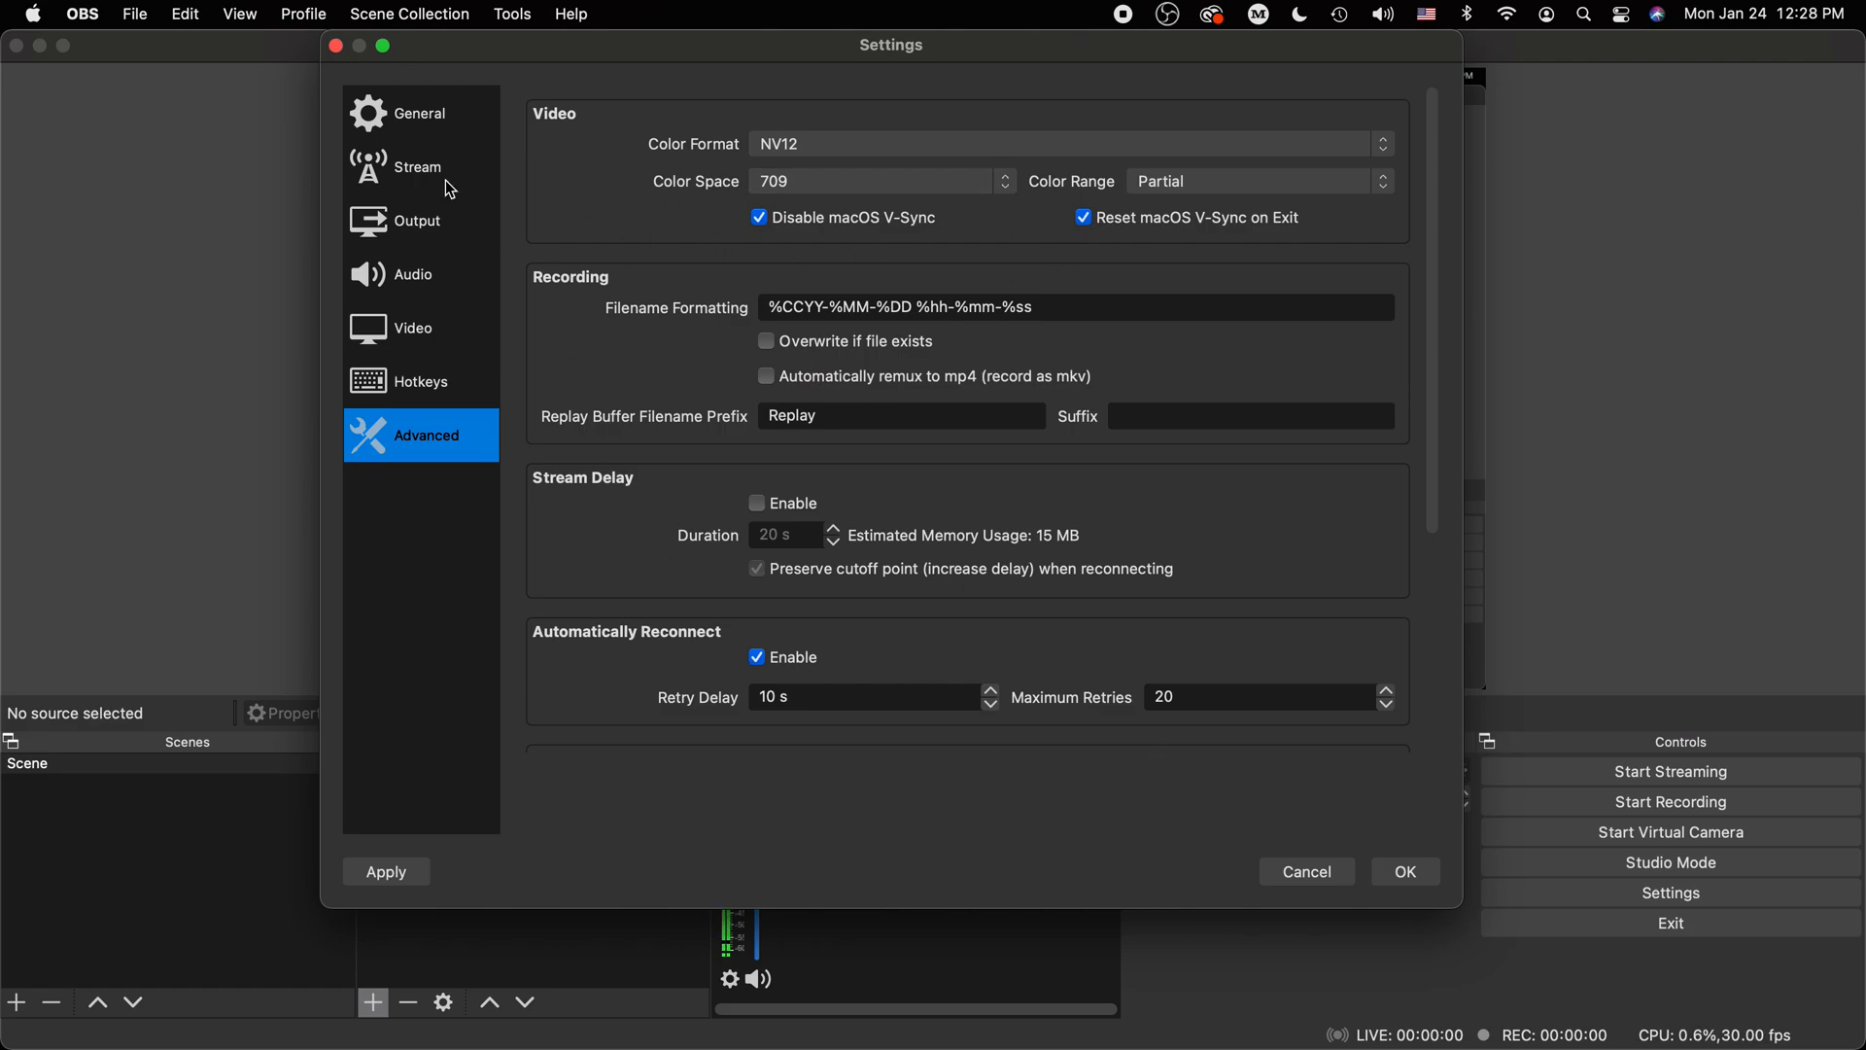
click(420, 124)
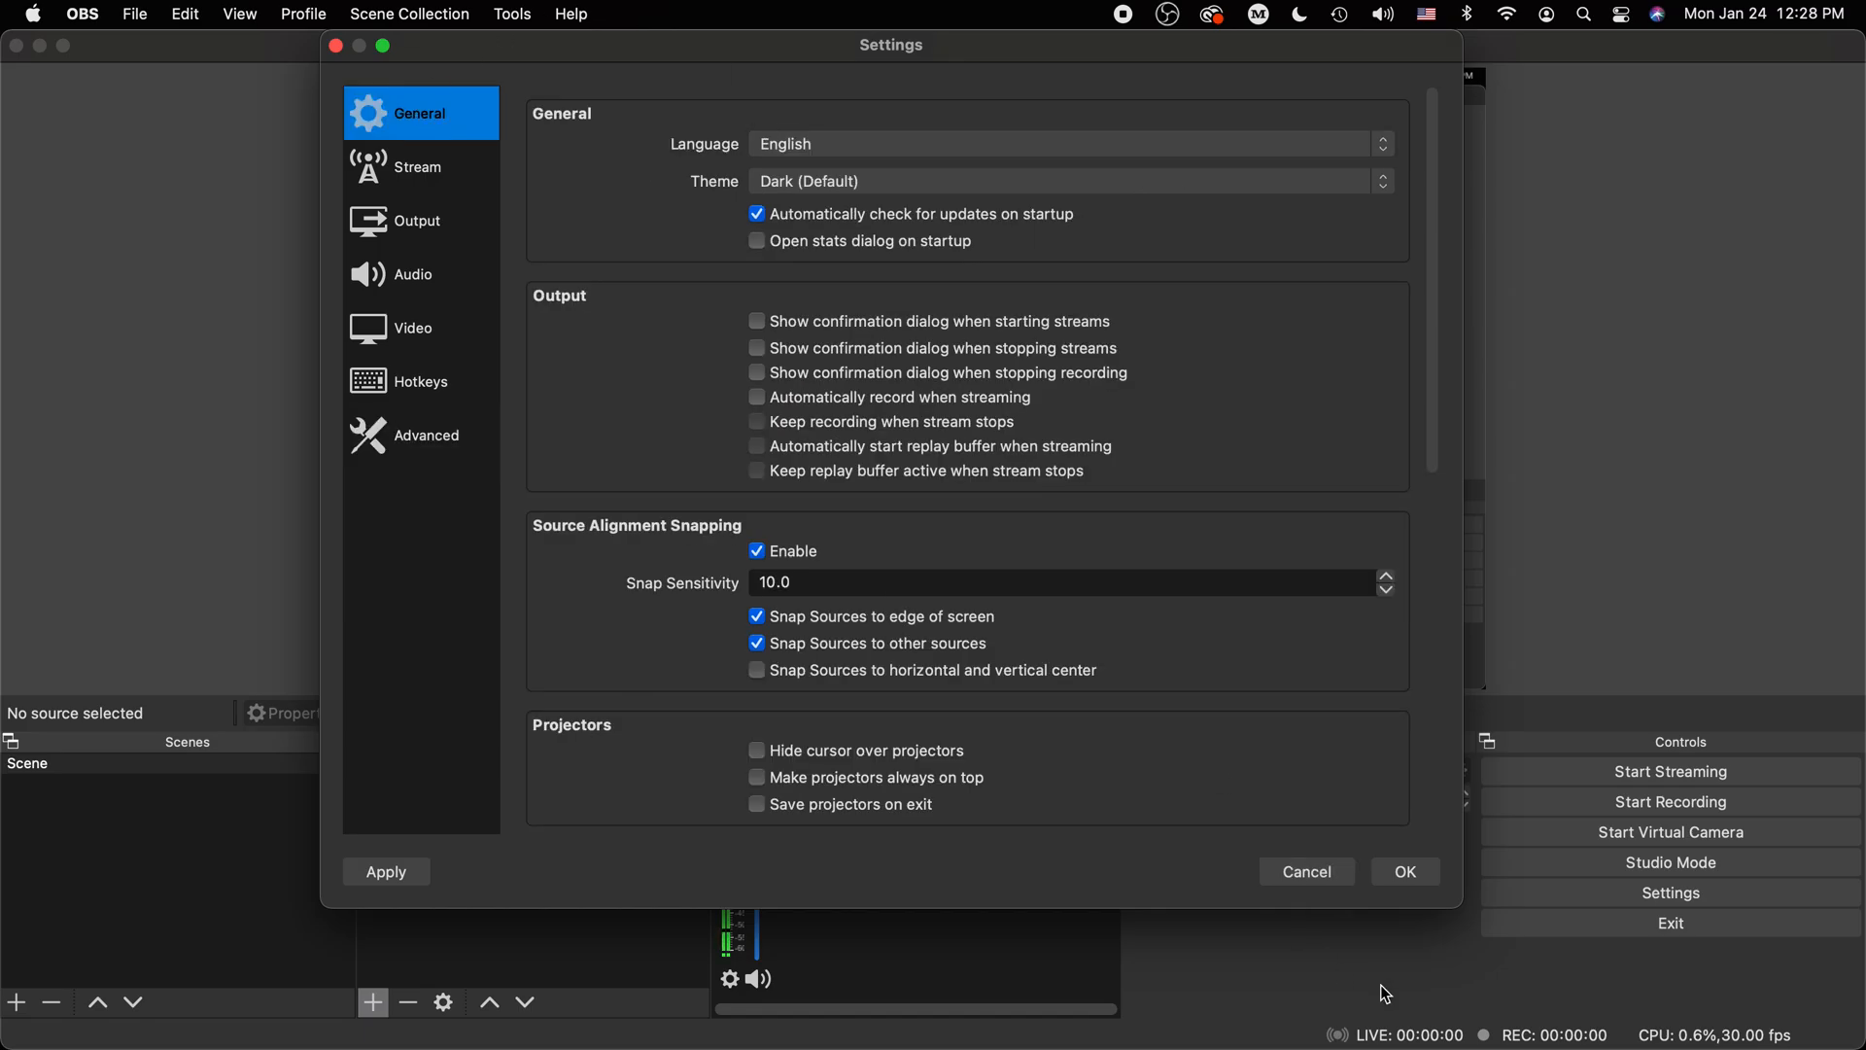
click(1421, 874)
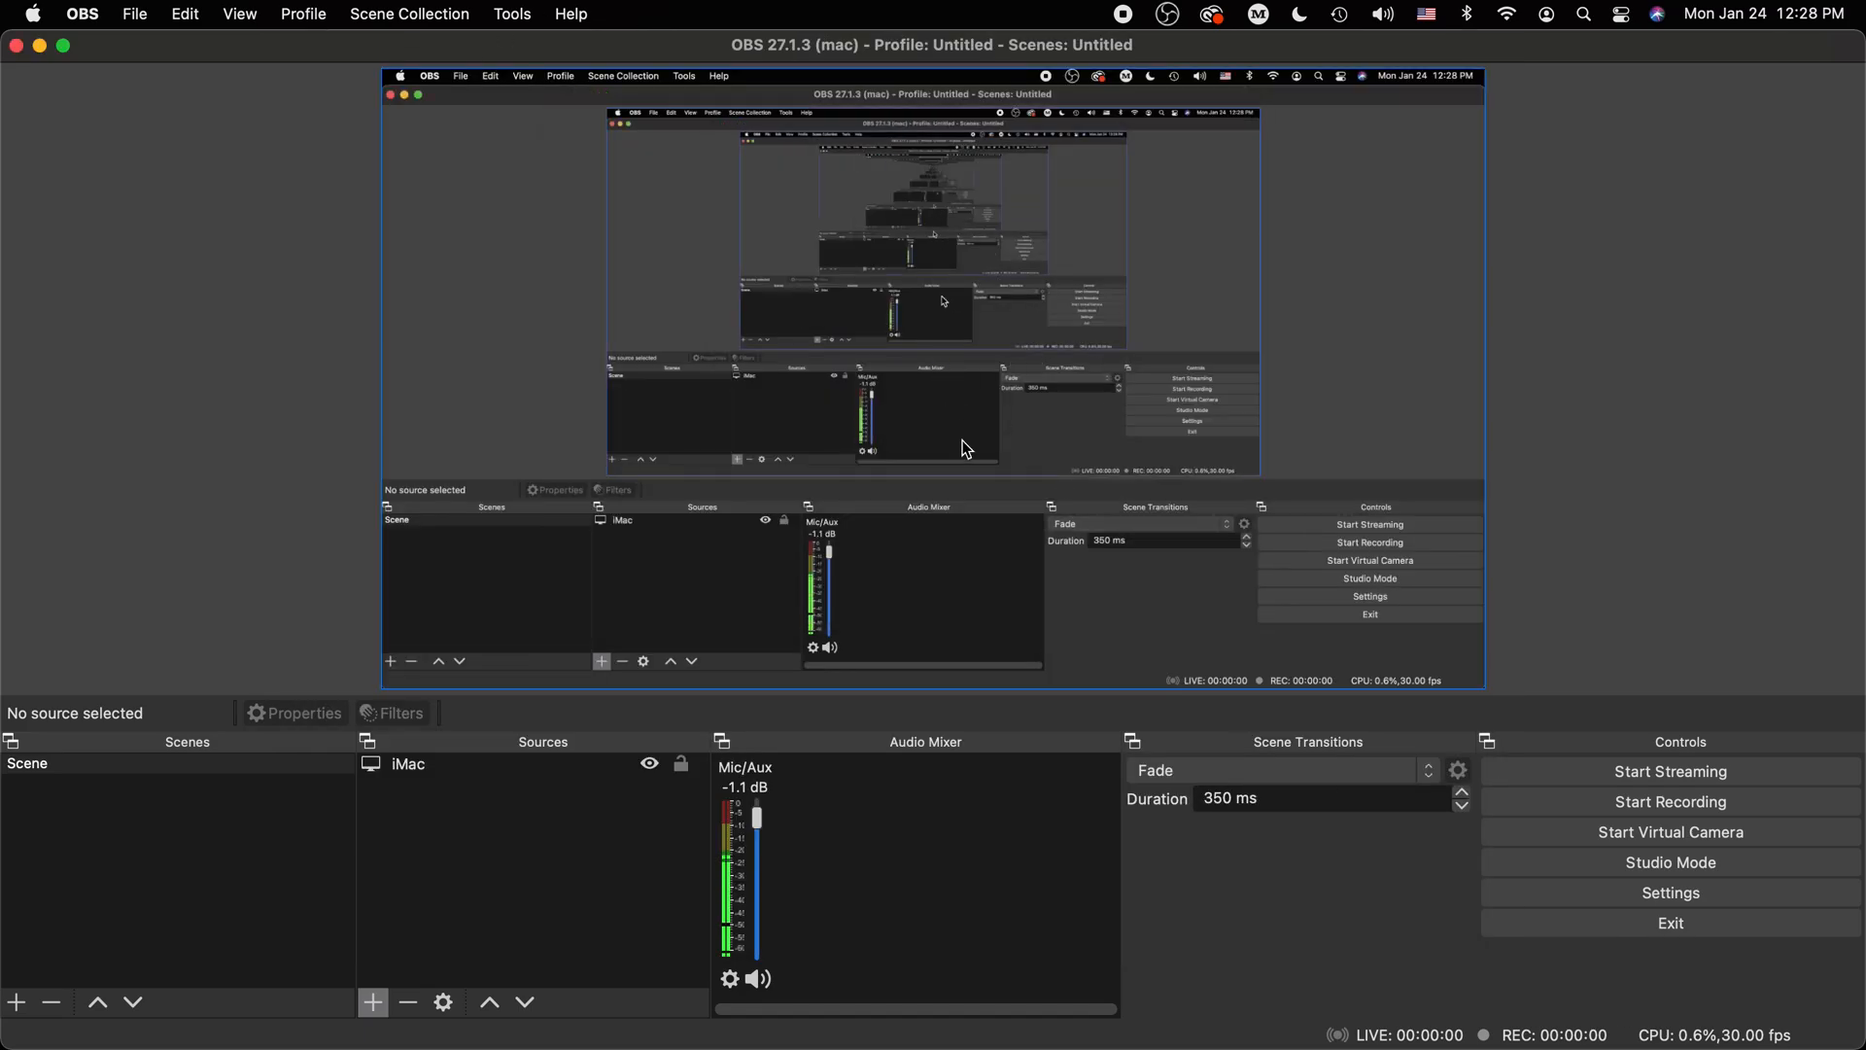
Remove the existing iMac display capture source from the scene
click(429, 764)
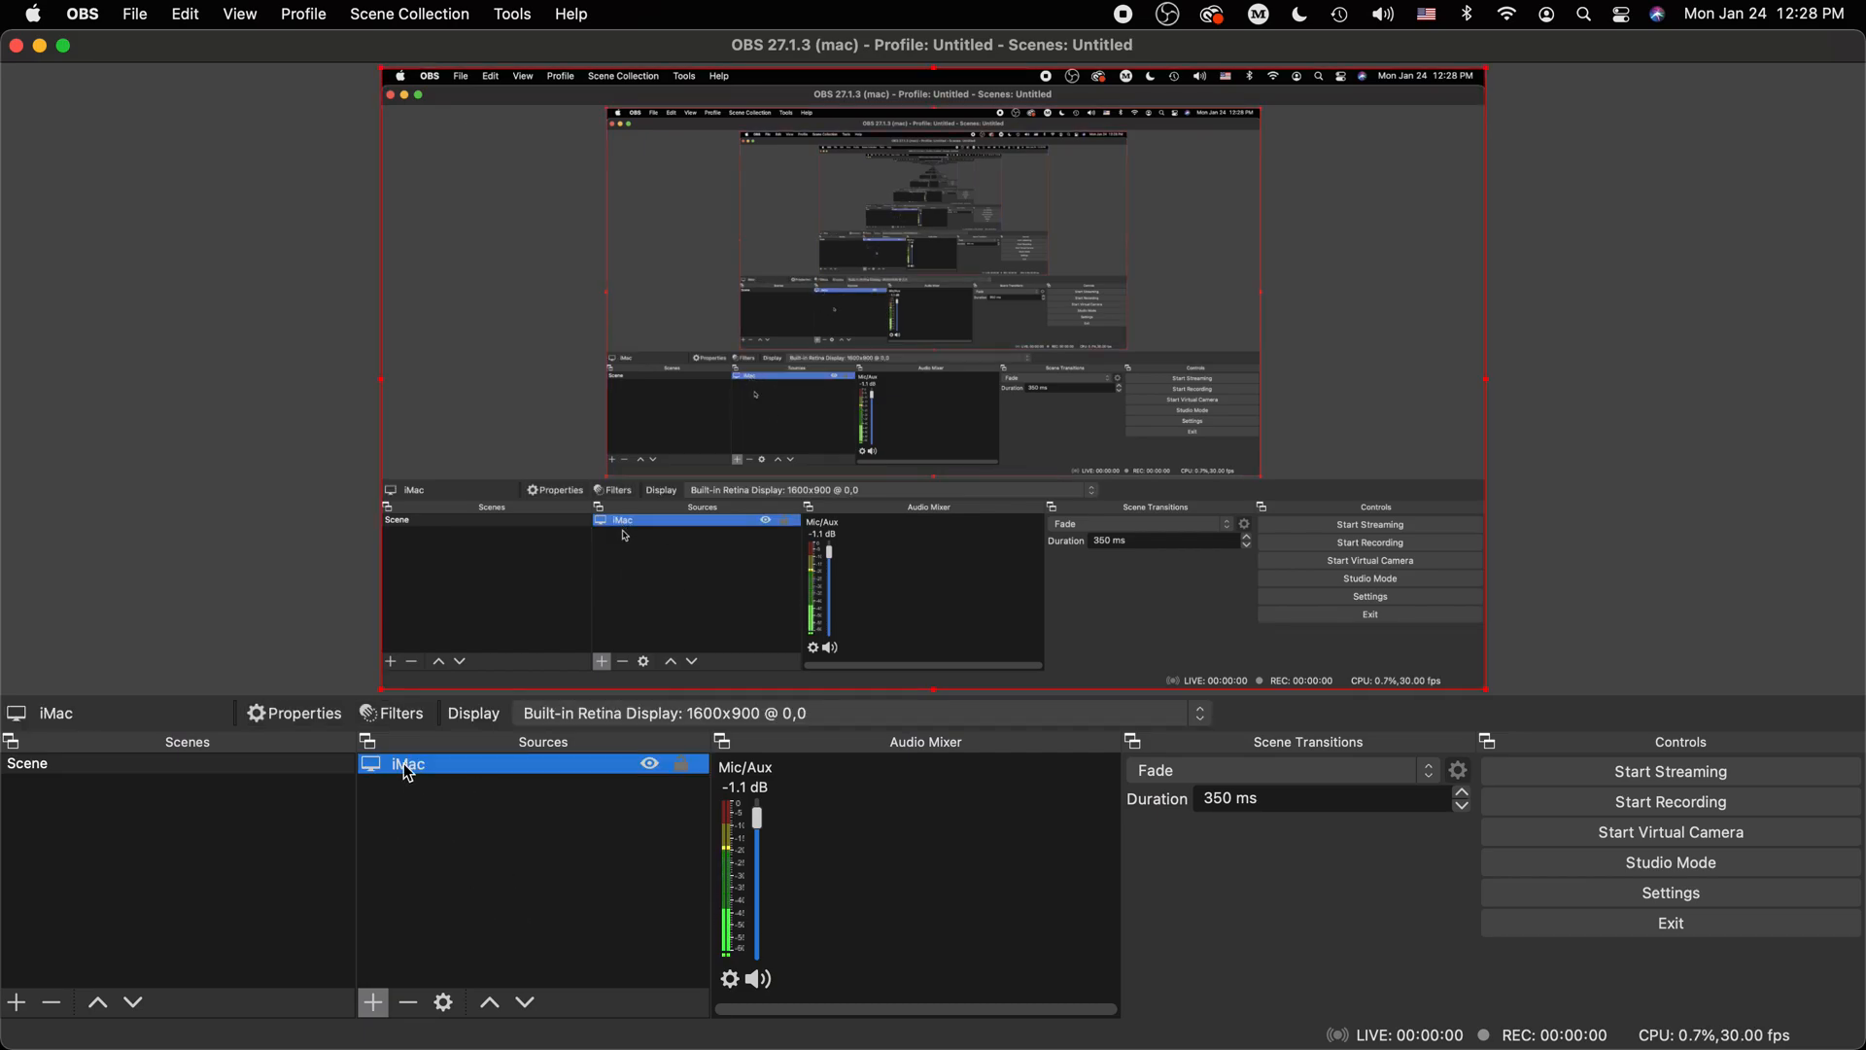
click(411, 1003)
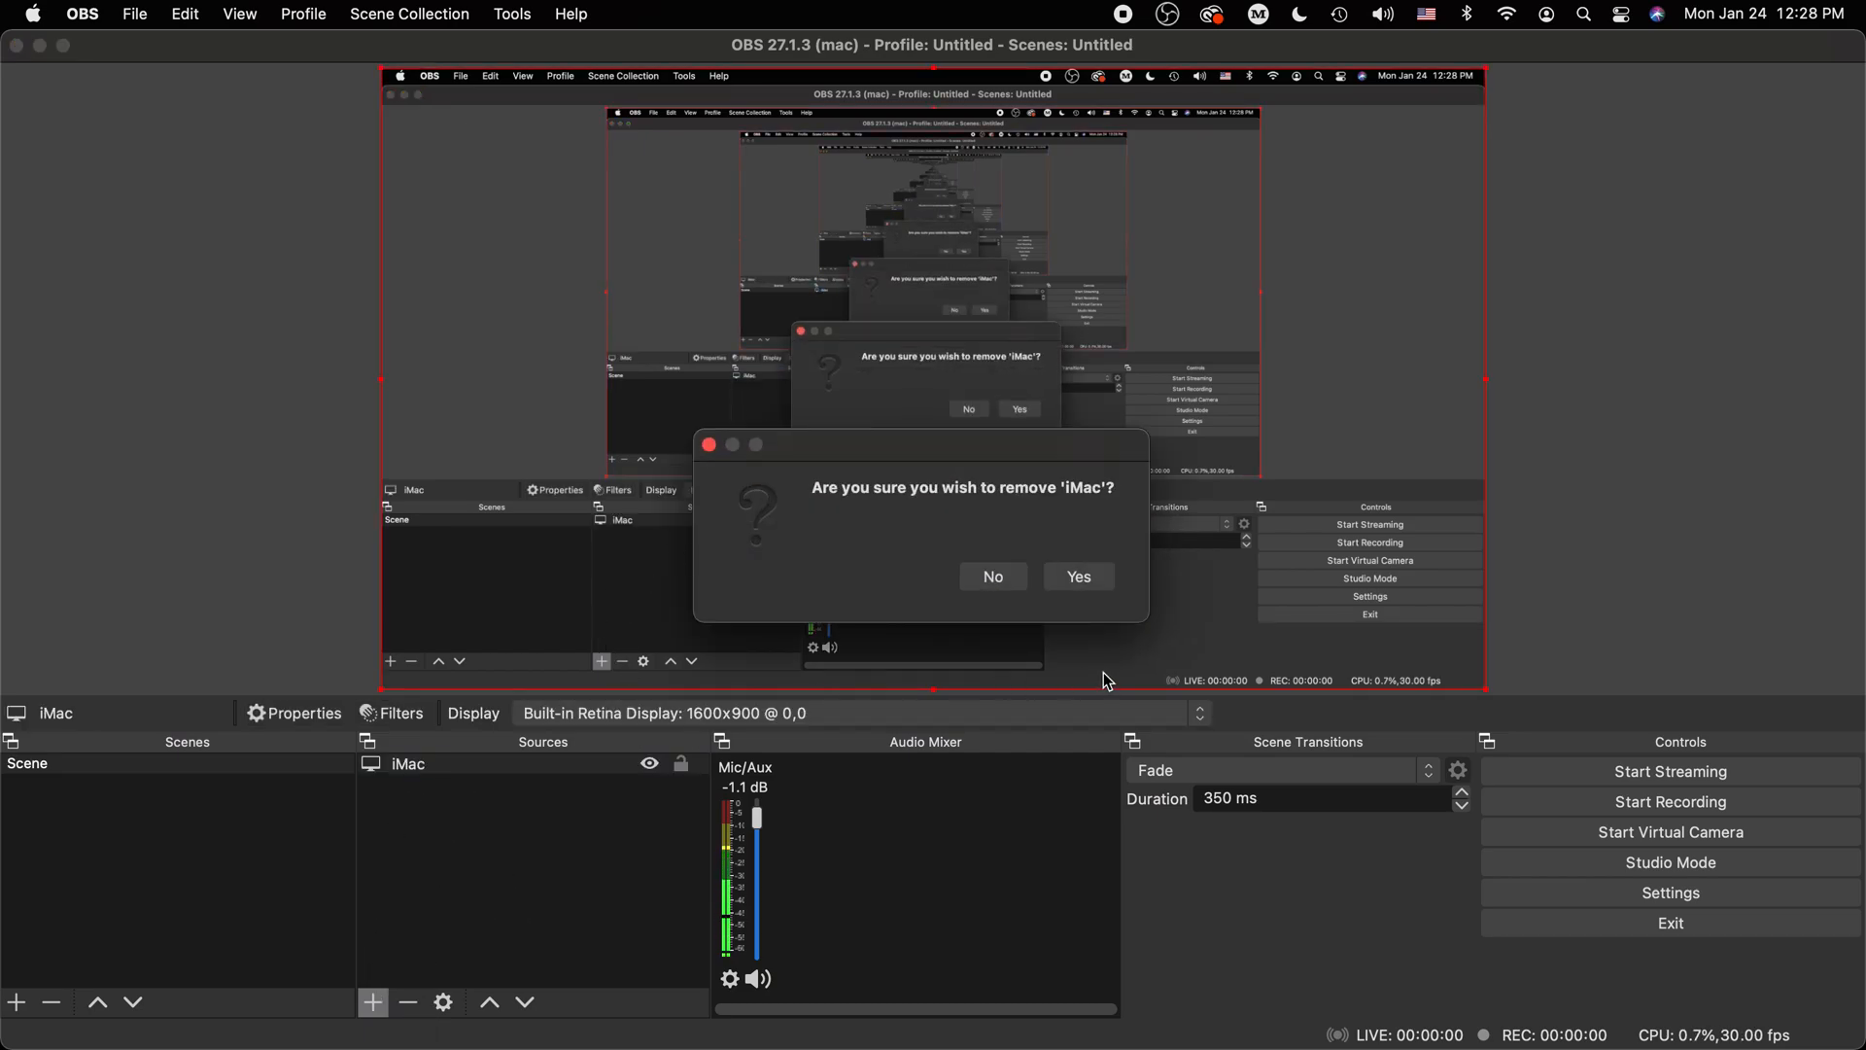
click(1079, 580)
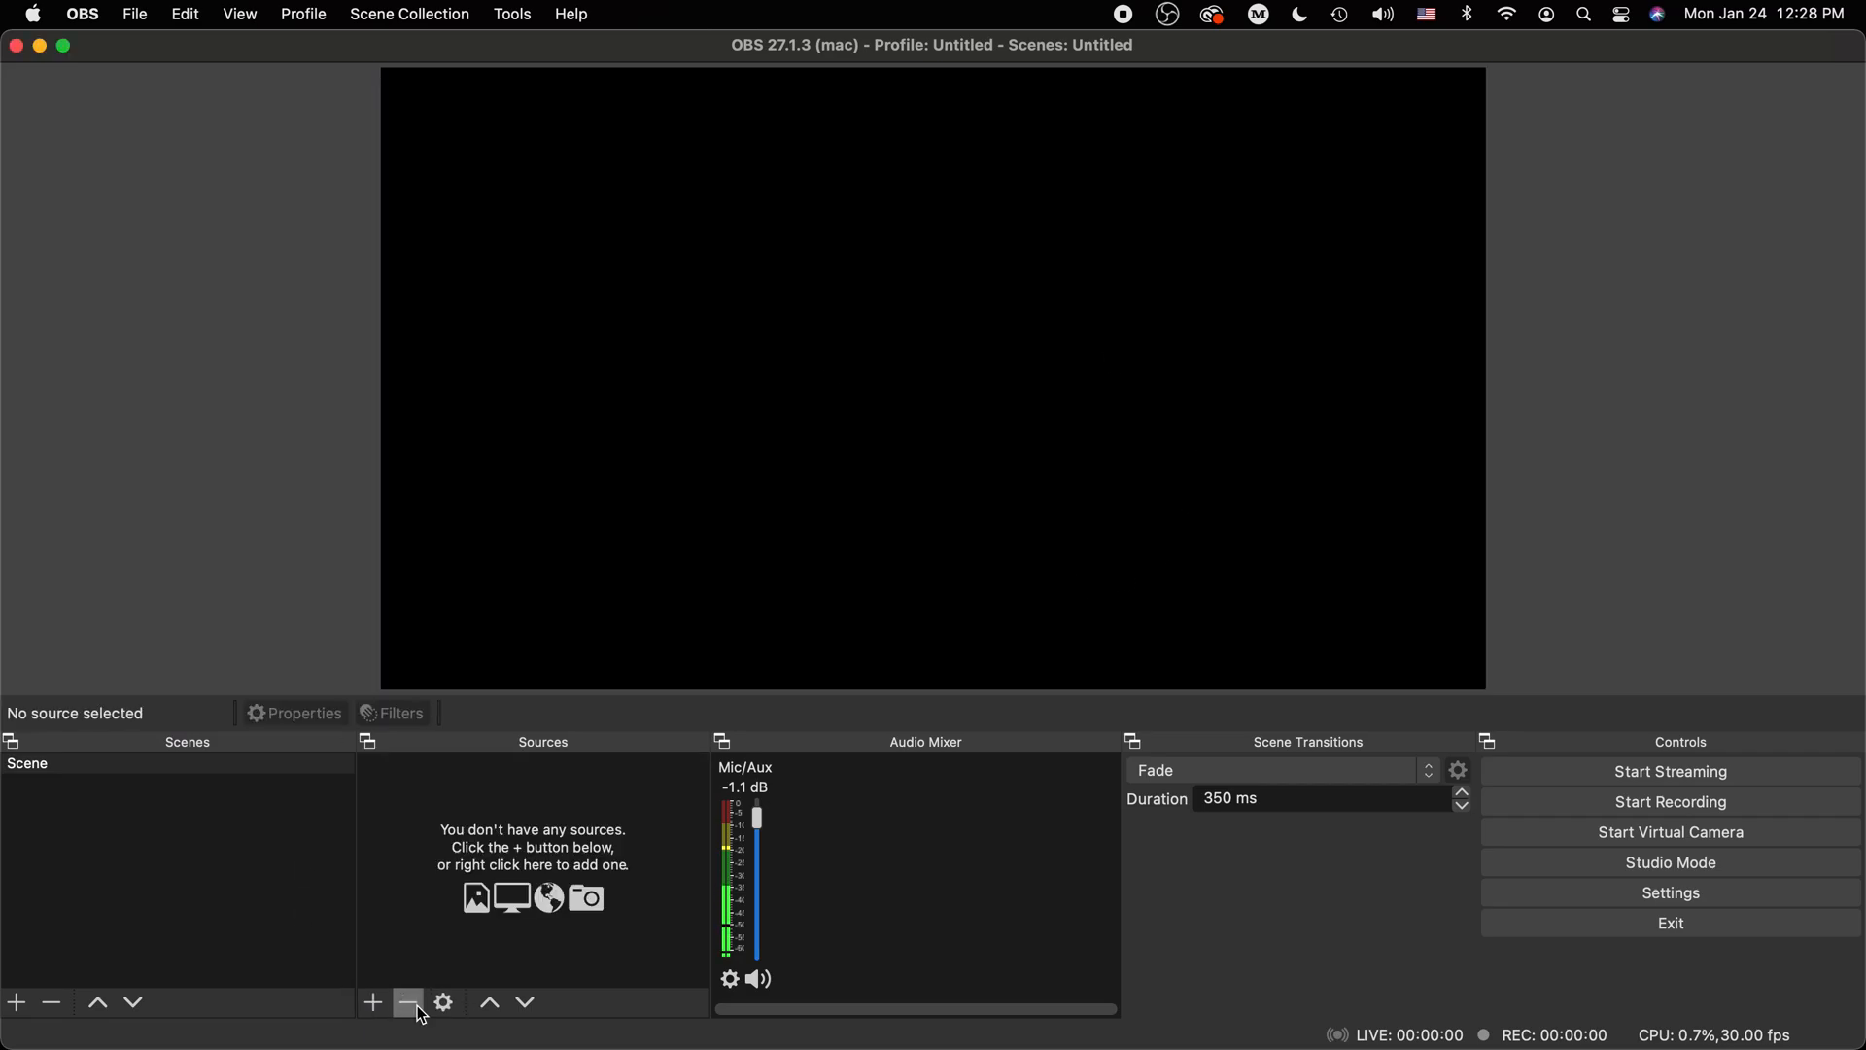
Add a new Display Capture source named iMac to the scene
click(379, 1009)
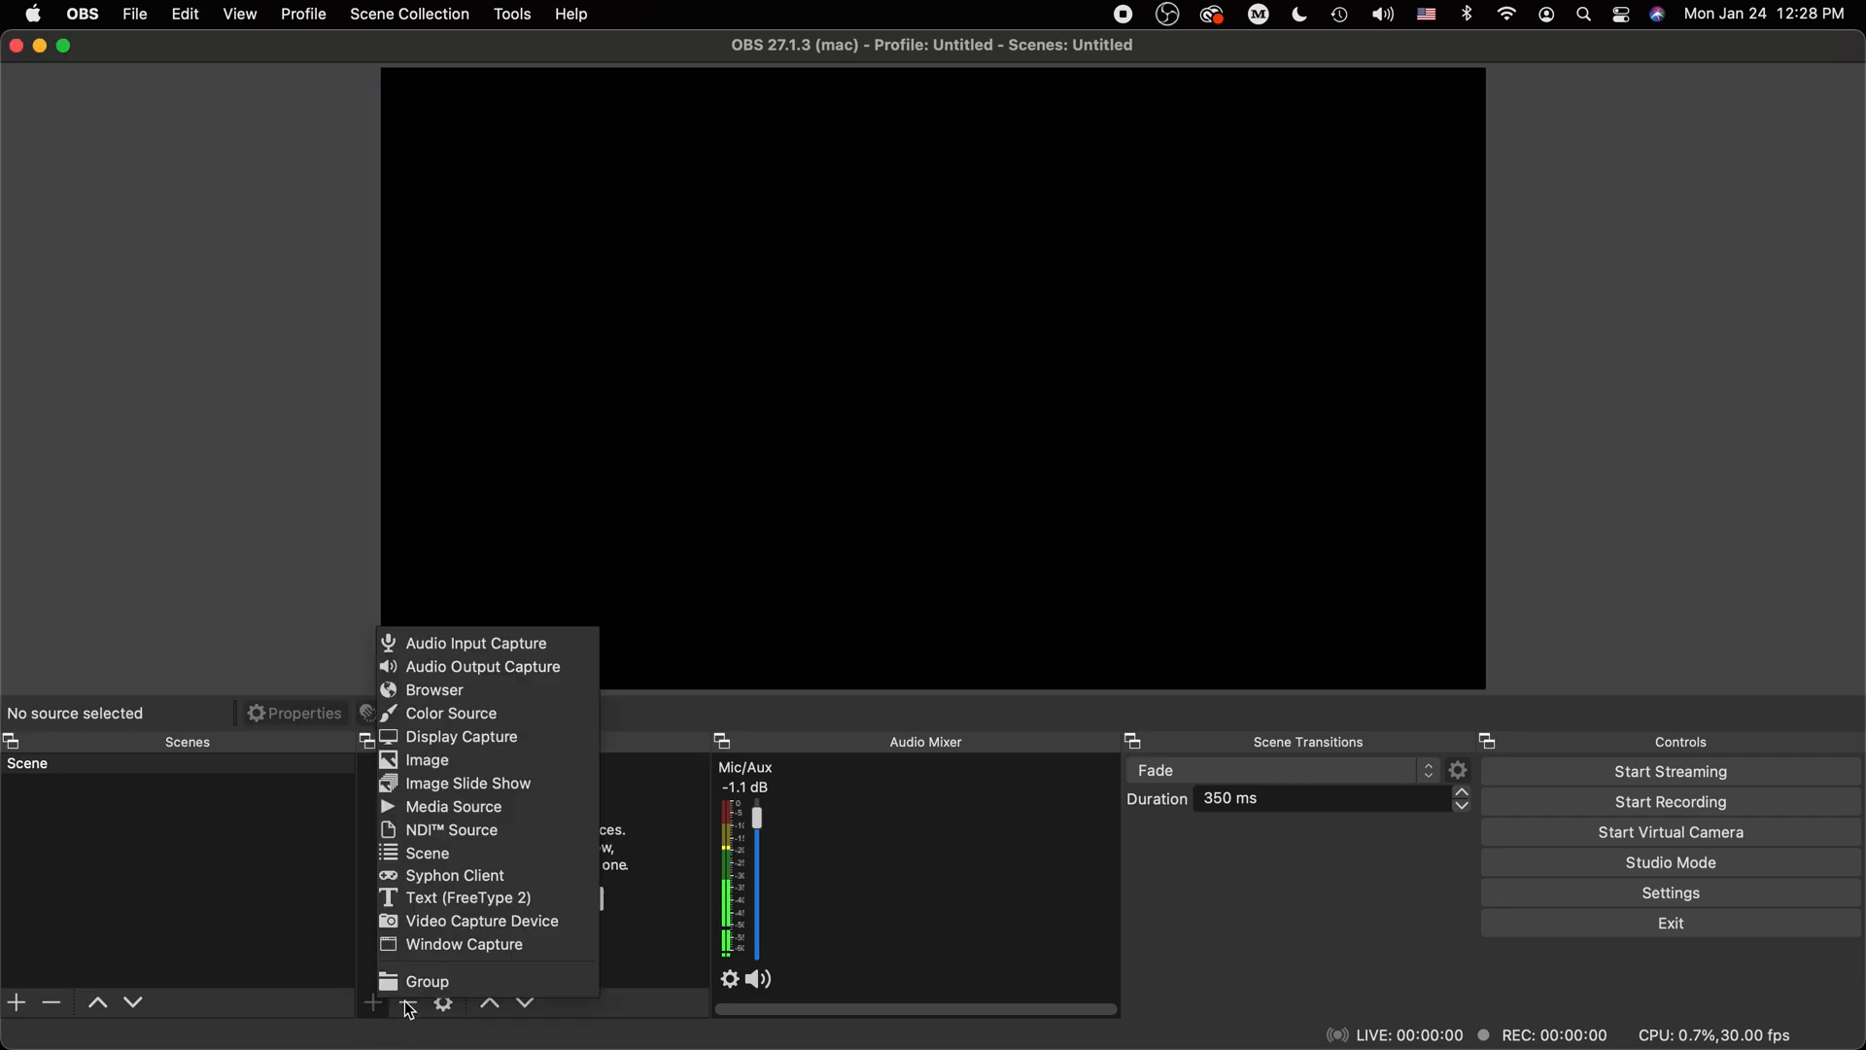
click(436, 737)
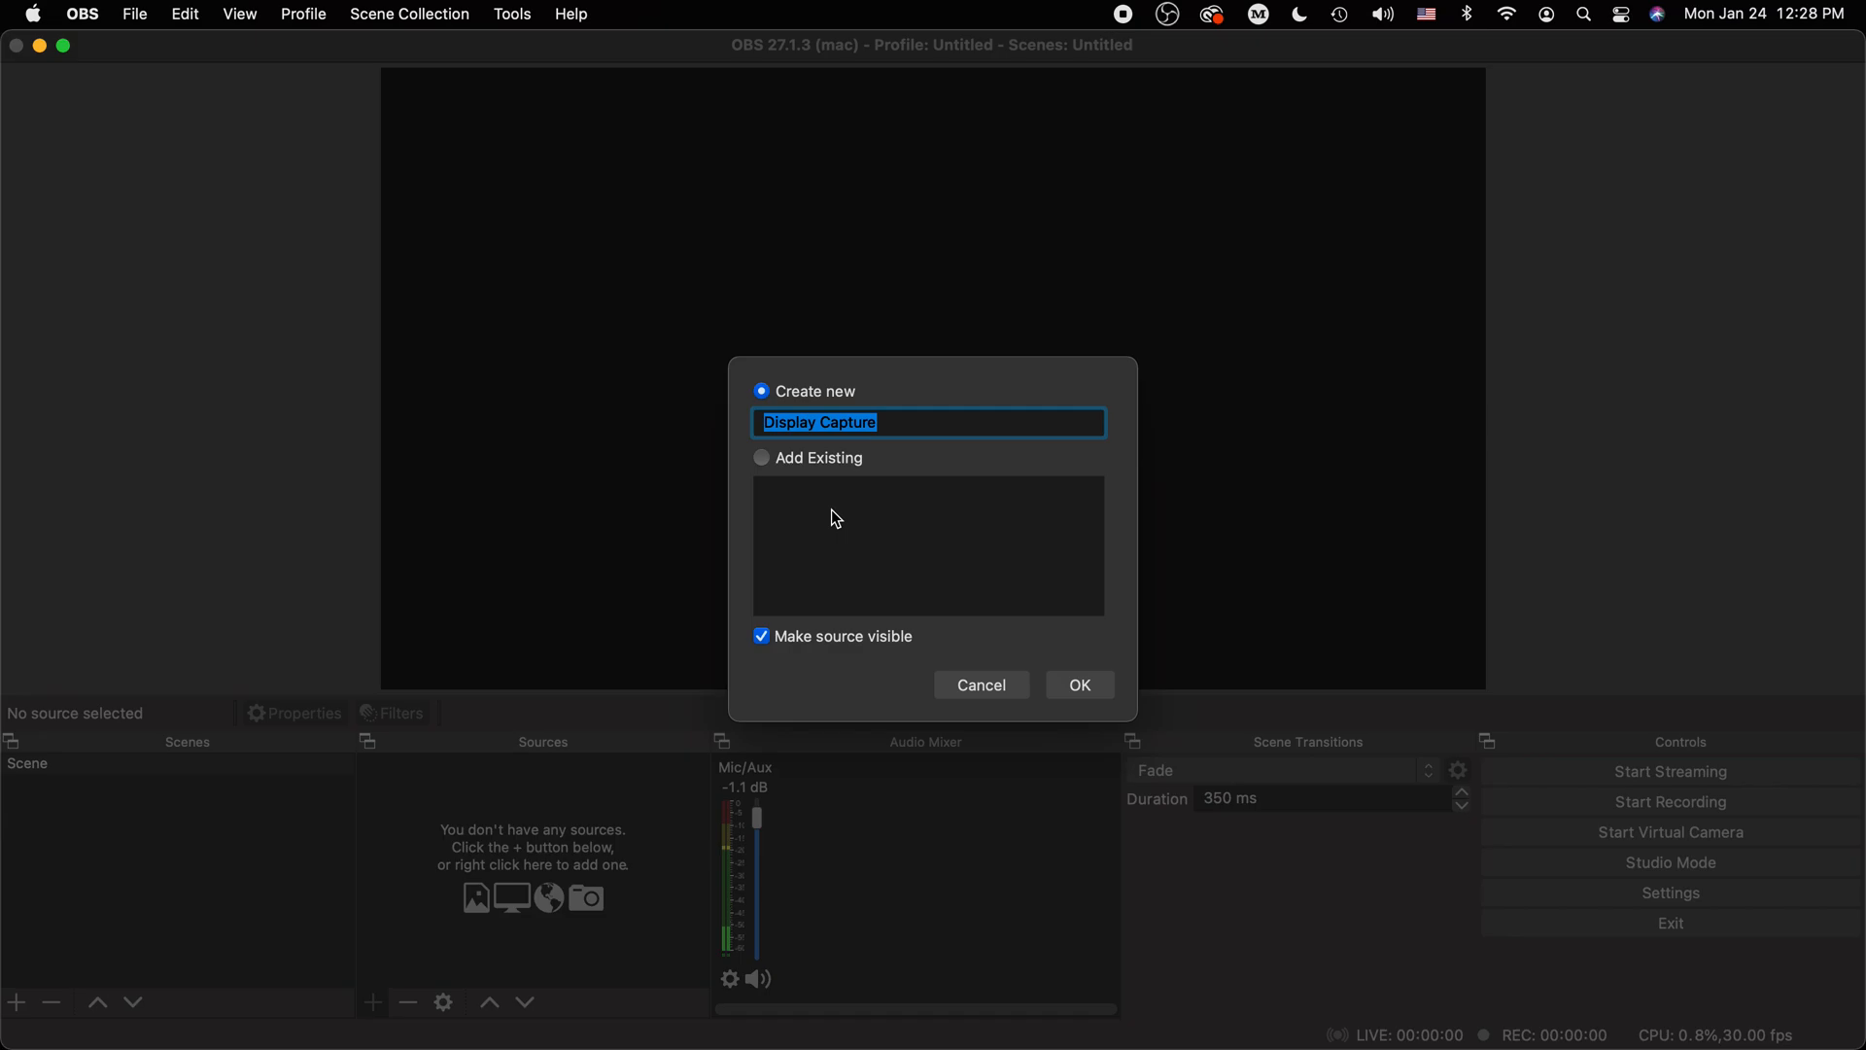
key(BackSpace)
text(iMac)
key(Return)
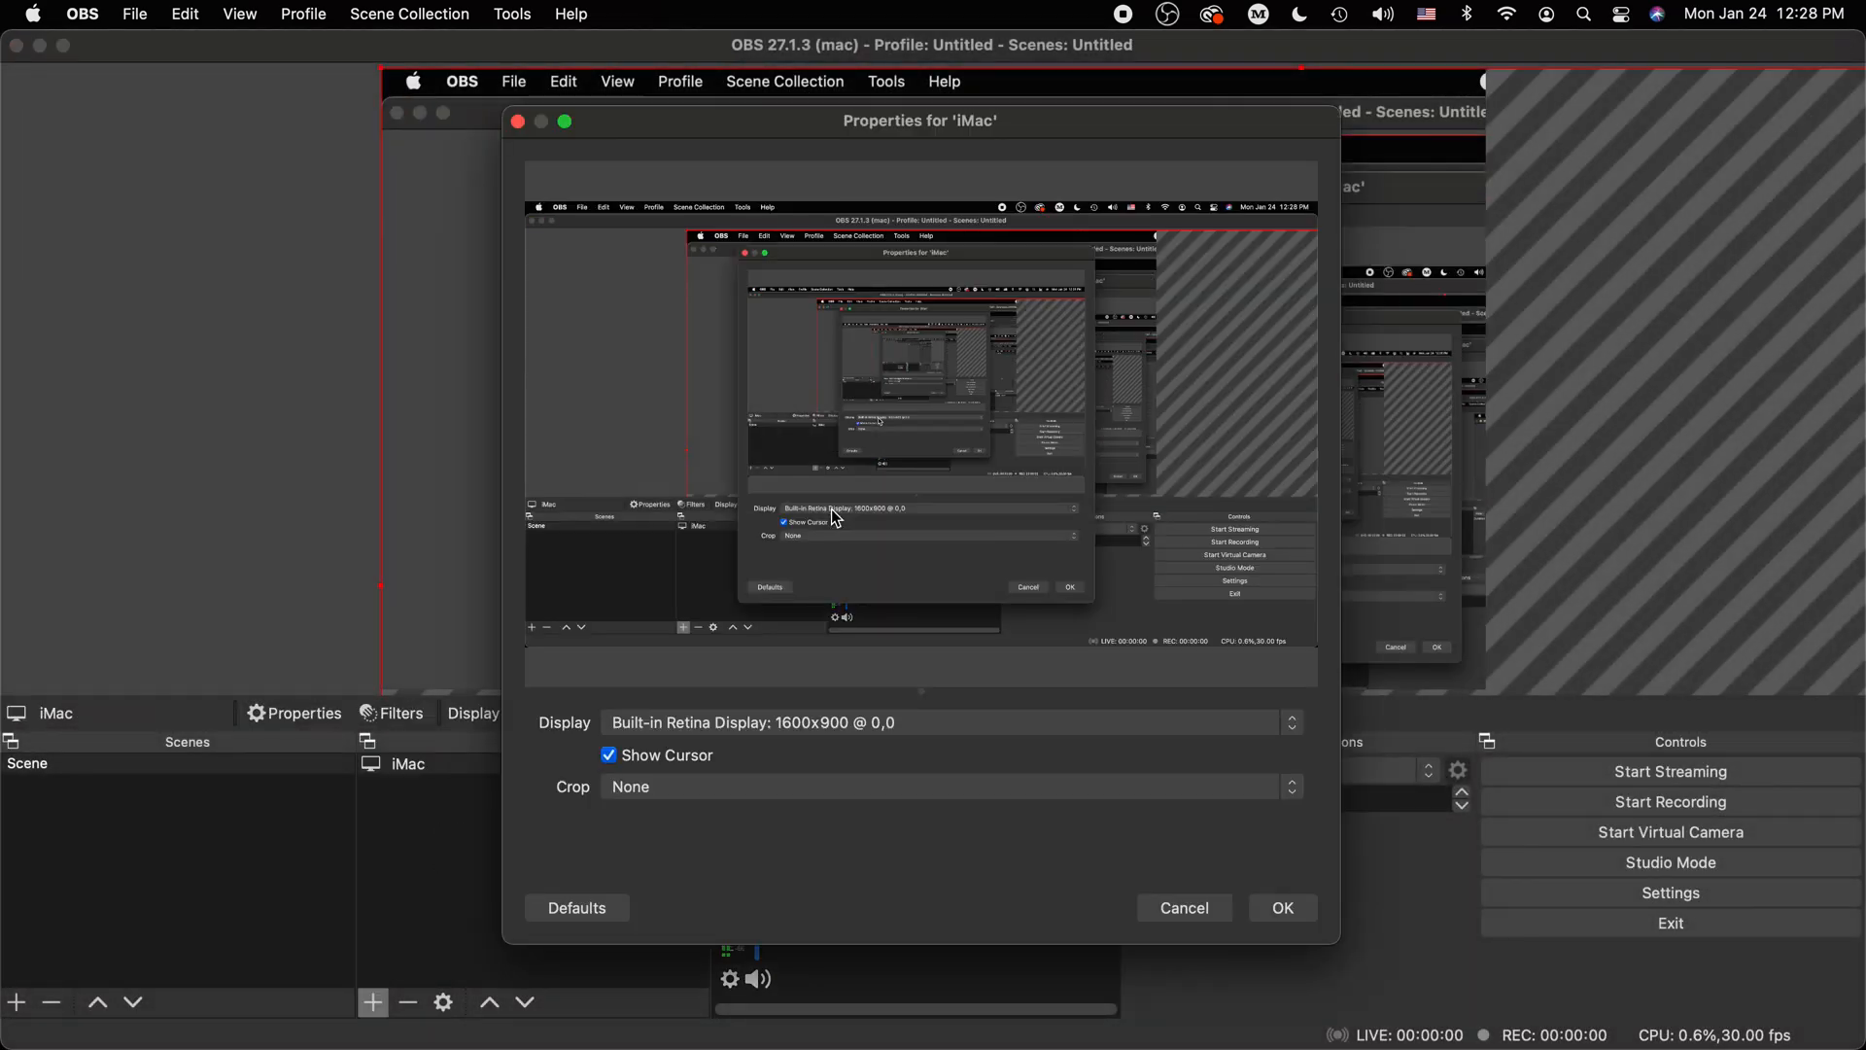
Keep the iMac source on the Built-in Retina Display (1600x900) with Crop set to None, and accept its properties
click(755, 724)
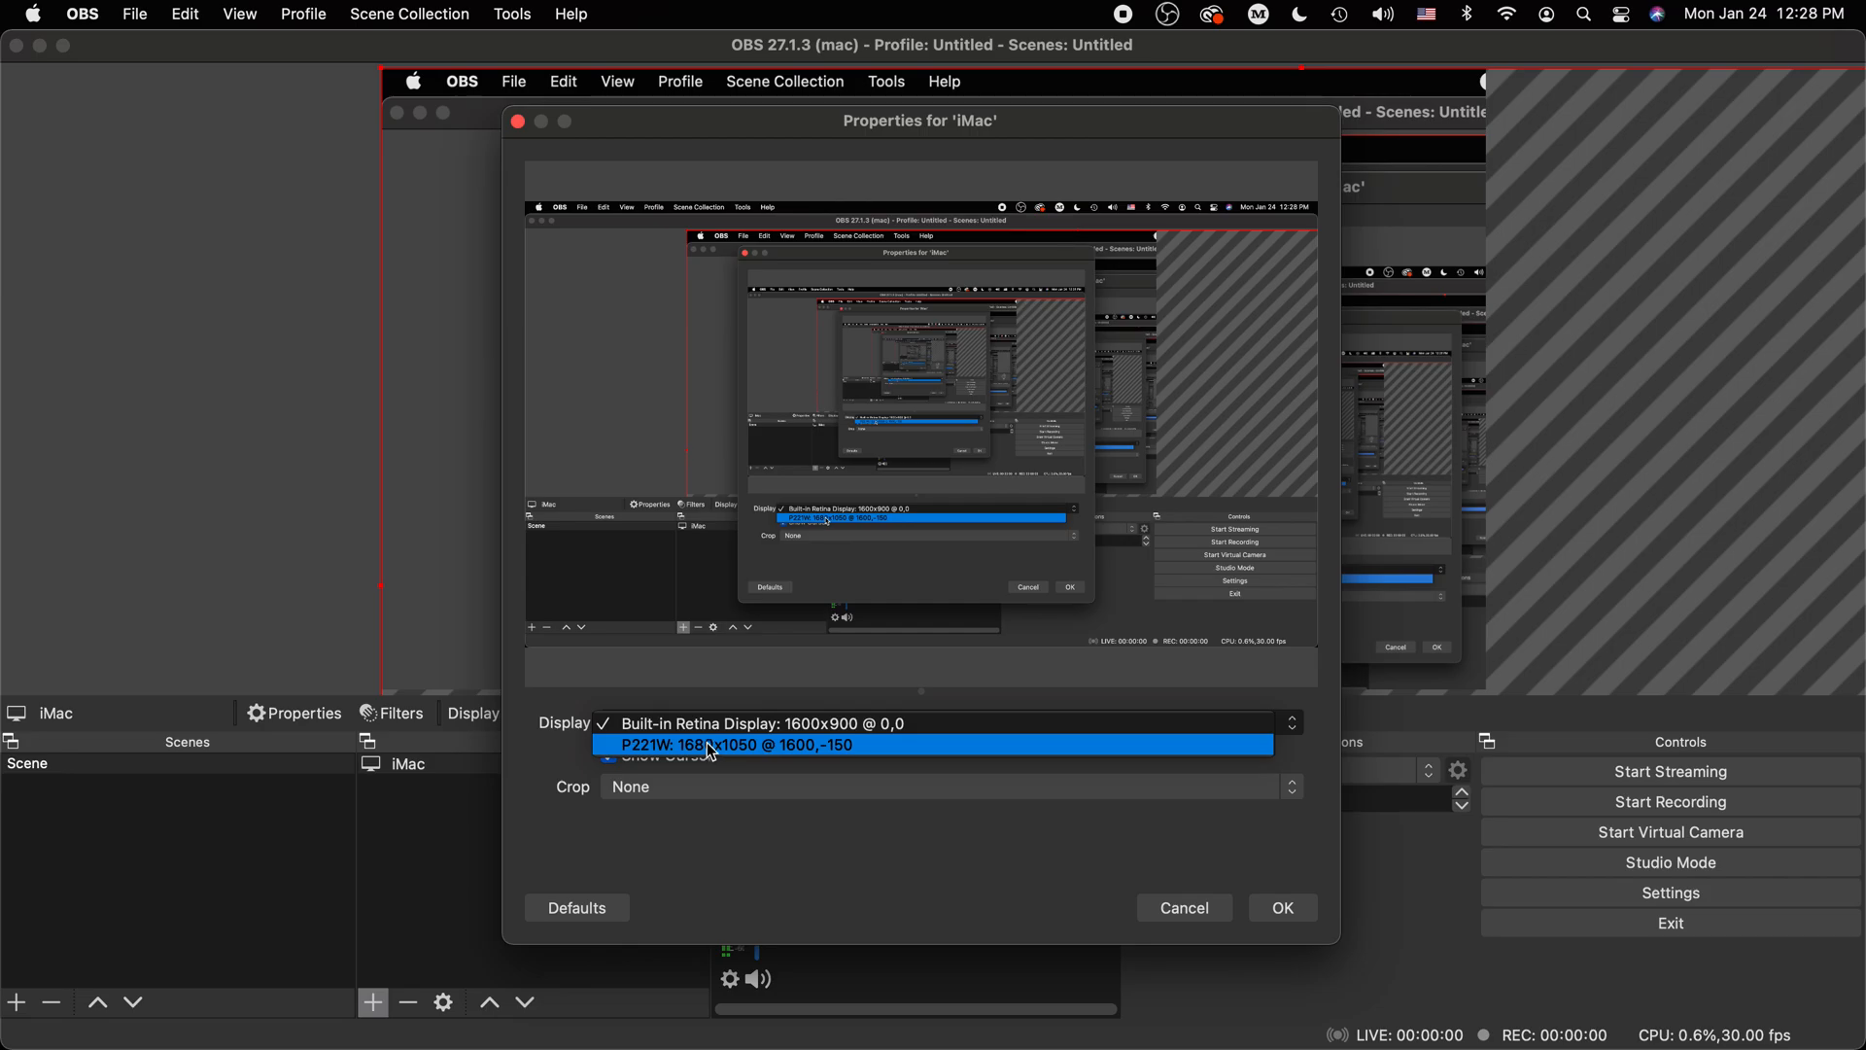
click(744, 727)
click(717, 788)
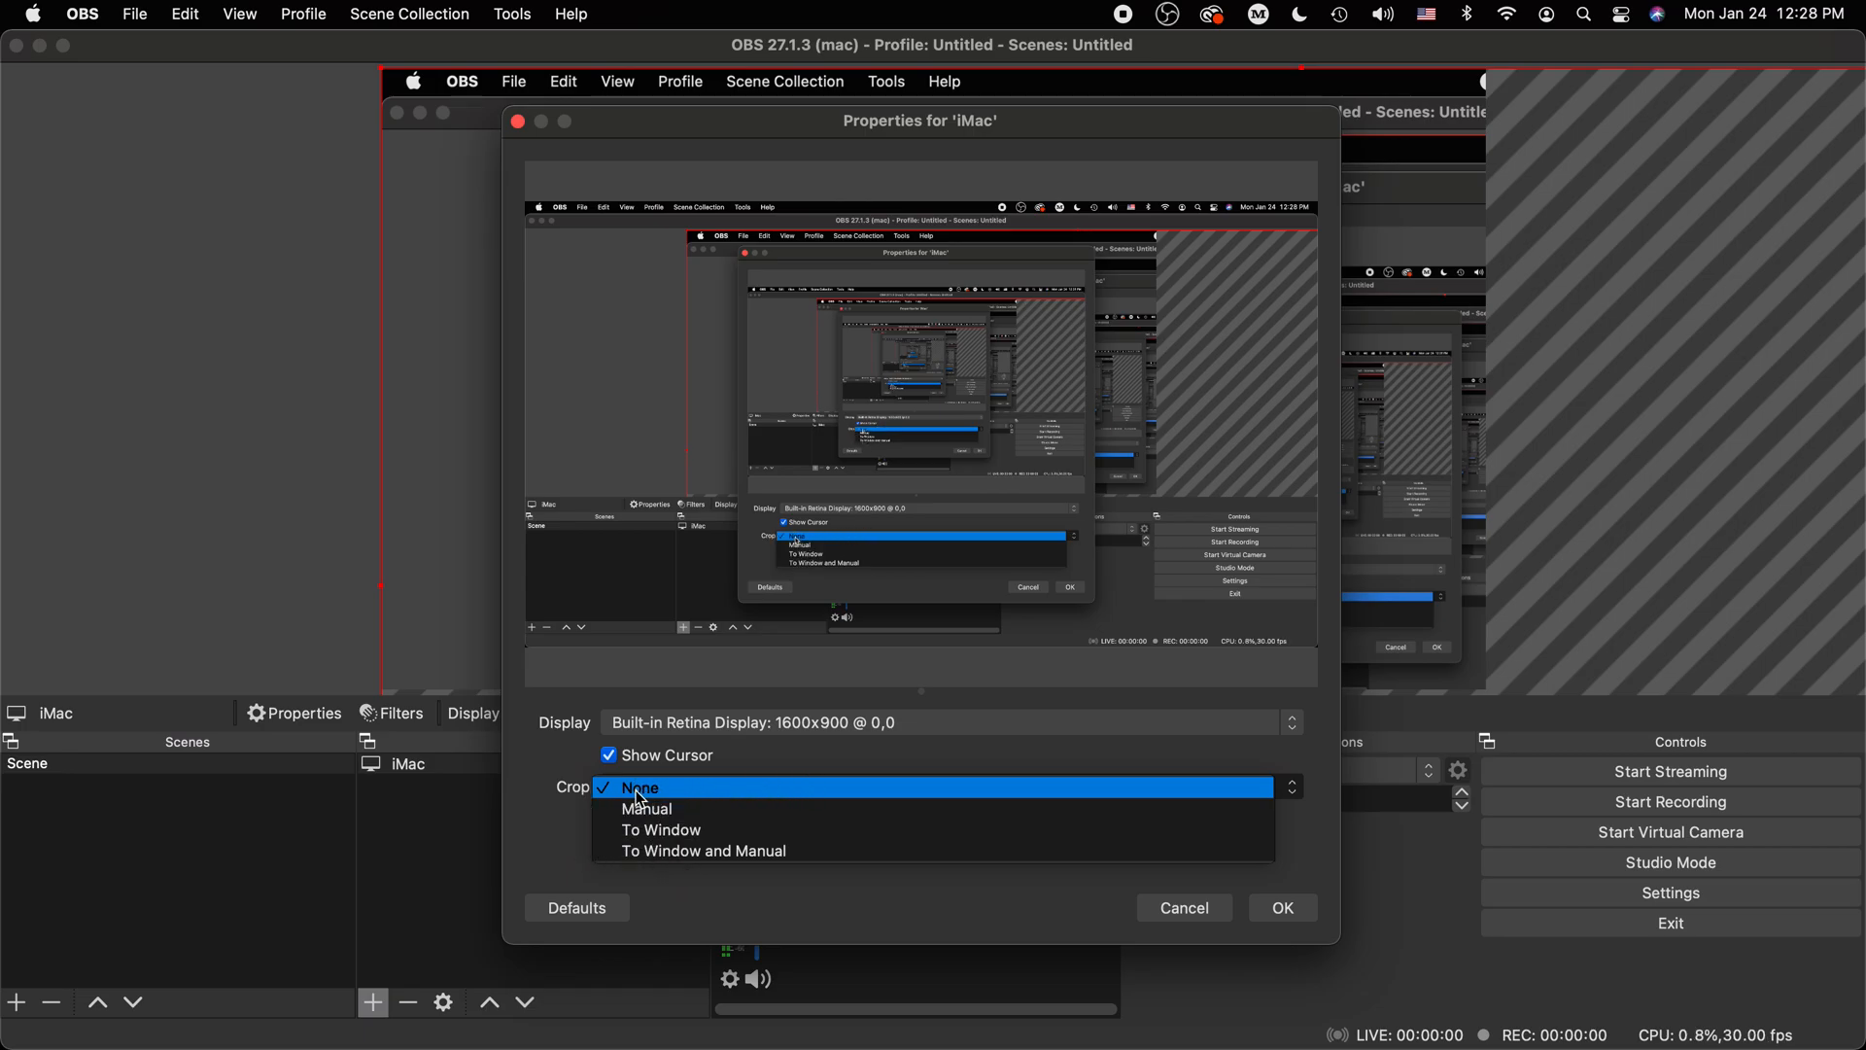
click(546, 770)
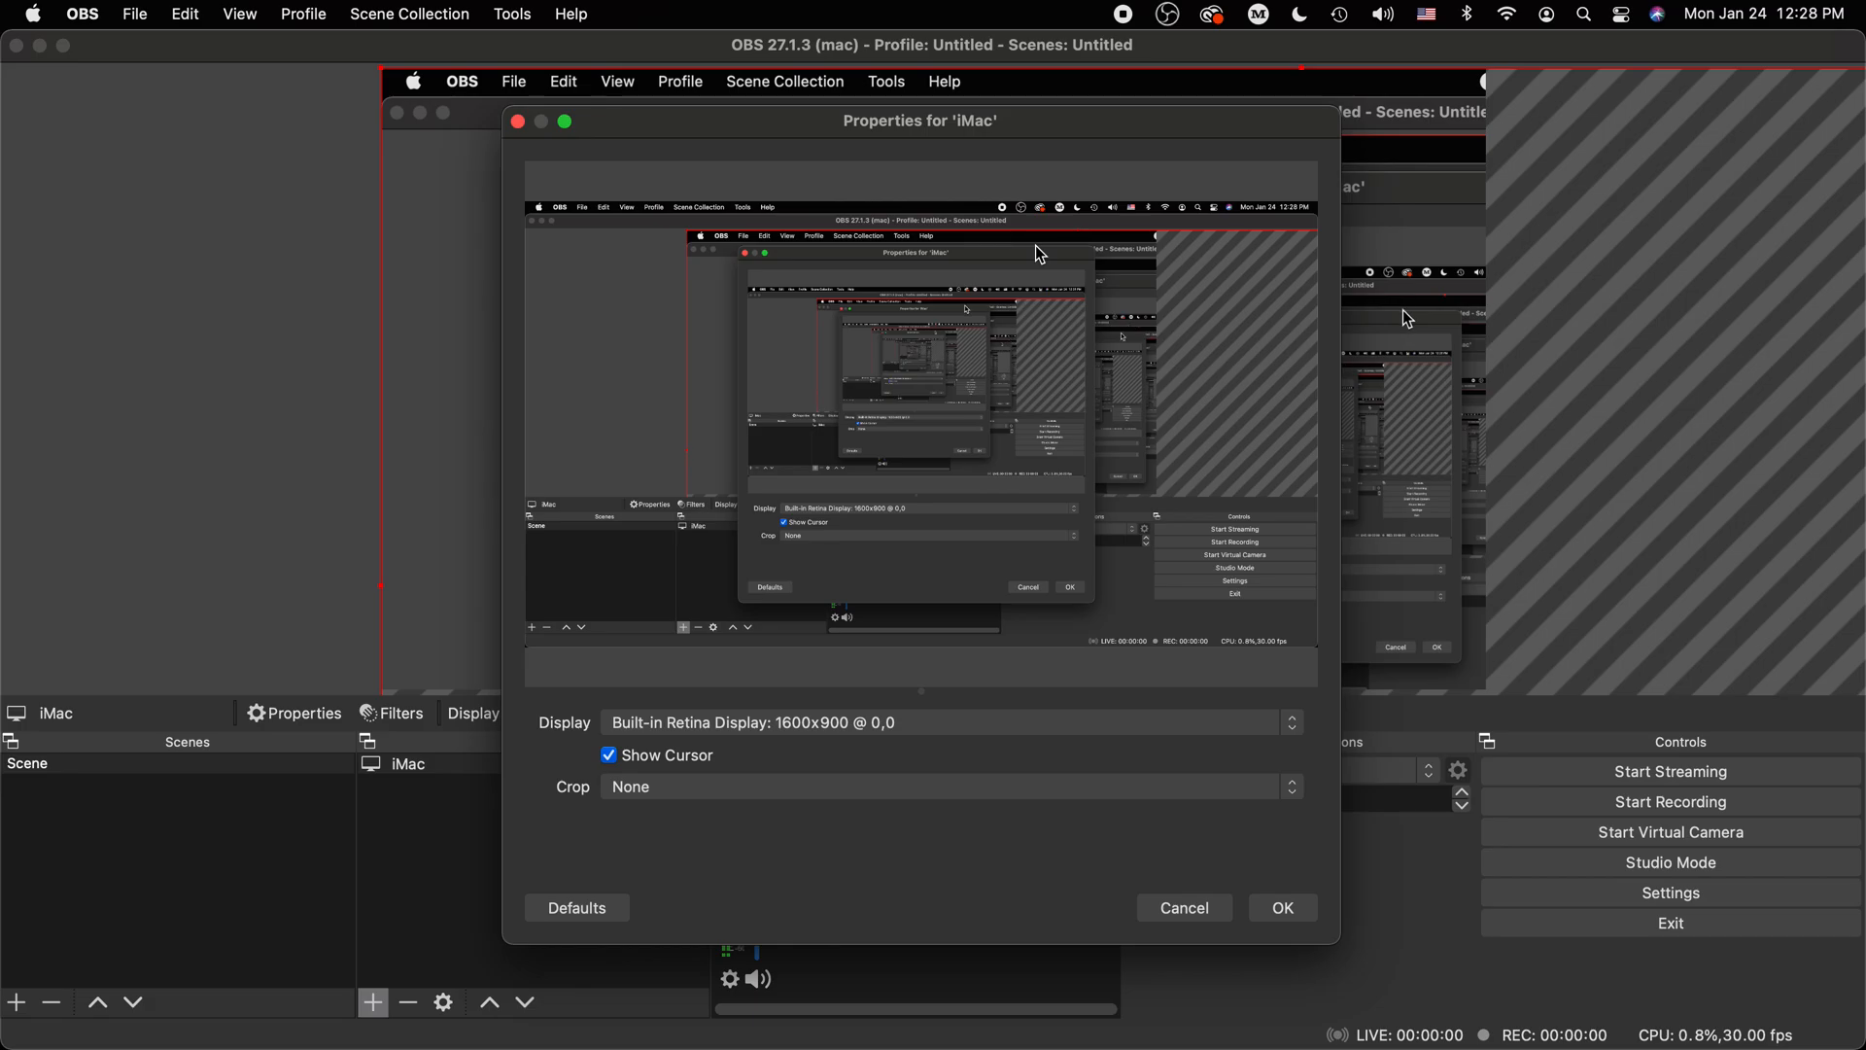
click(1283, 908)
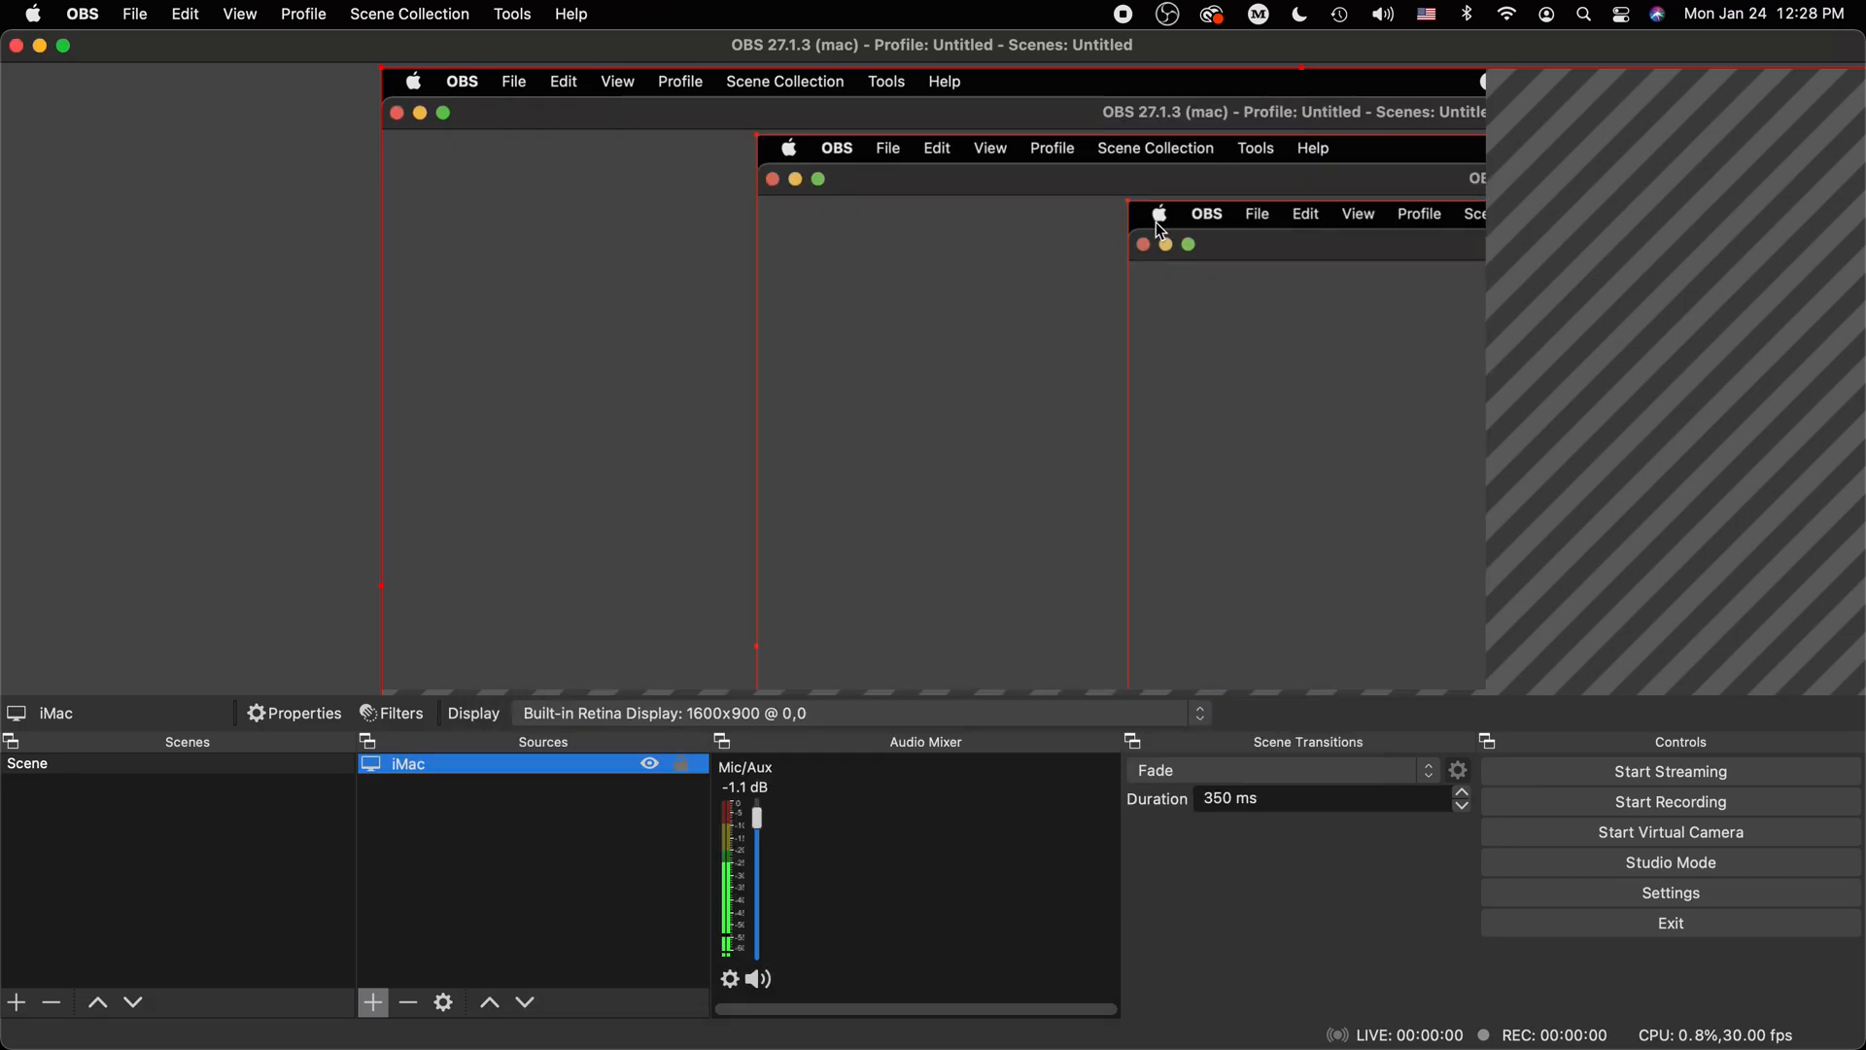
Move and scale the iMac display capture in the preview so it fills the whole canvas
drag(1361, 261, 471, 260)
drag(683, 200, 1093, 388)
drag(473, 234, 491, 158)
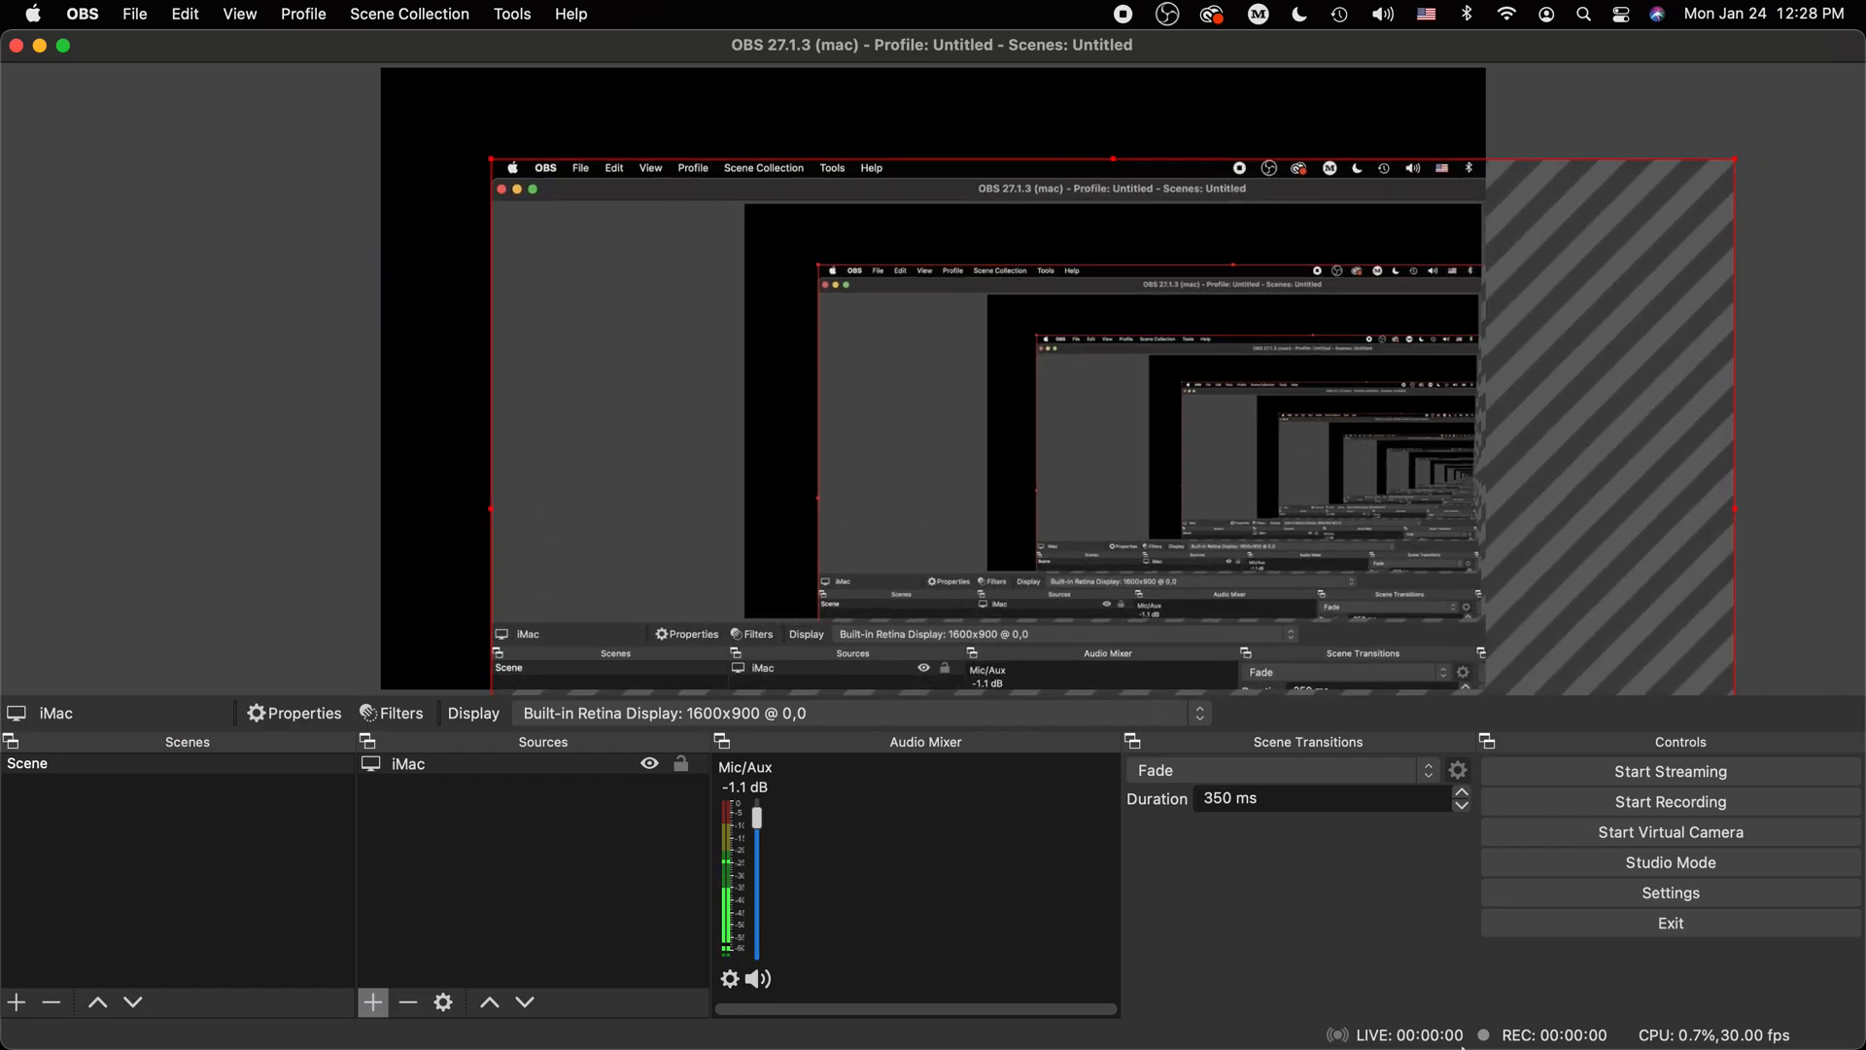
mouse_move(1409, 1020)
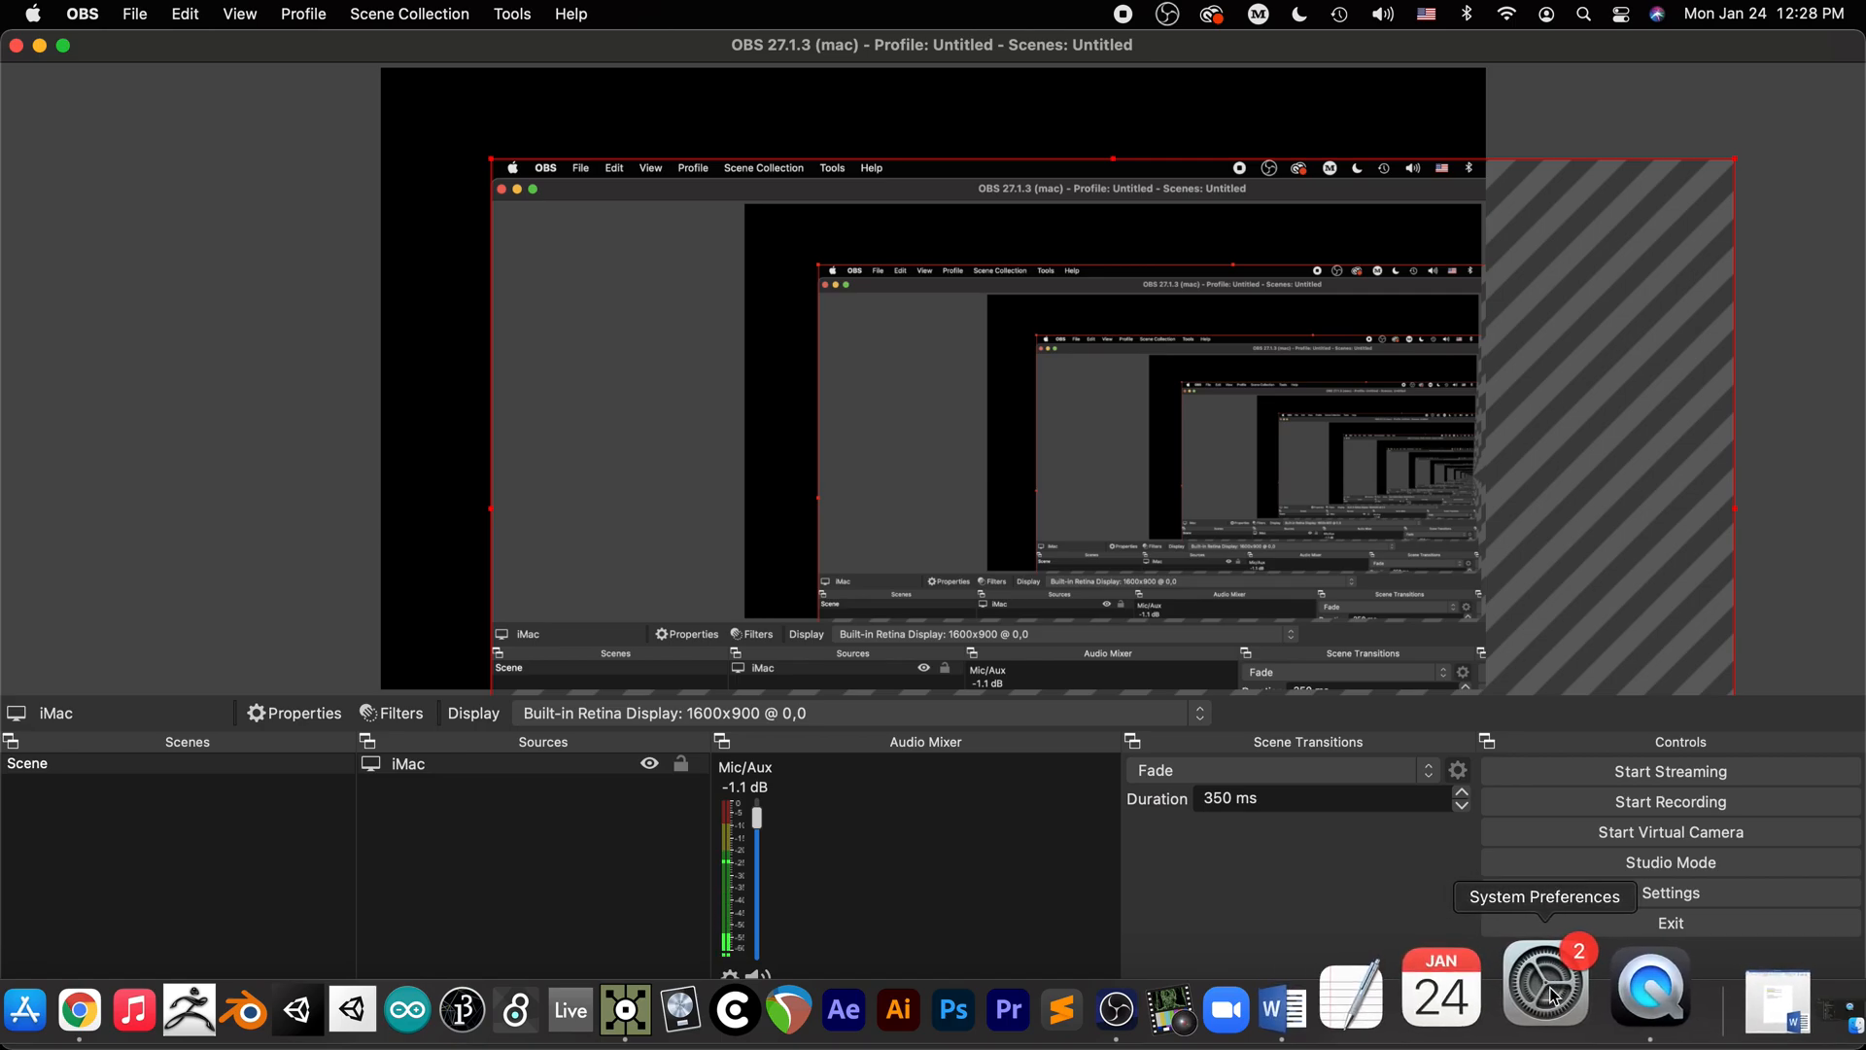
drag(489, 152, 802, 331)
drag(906, 413, 492, 148)
drag(1311, 589, 1460, 688)
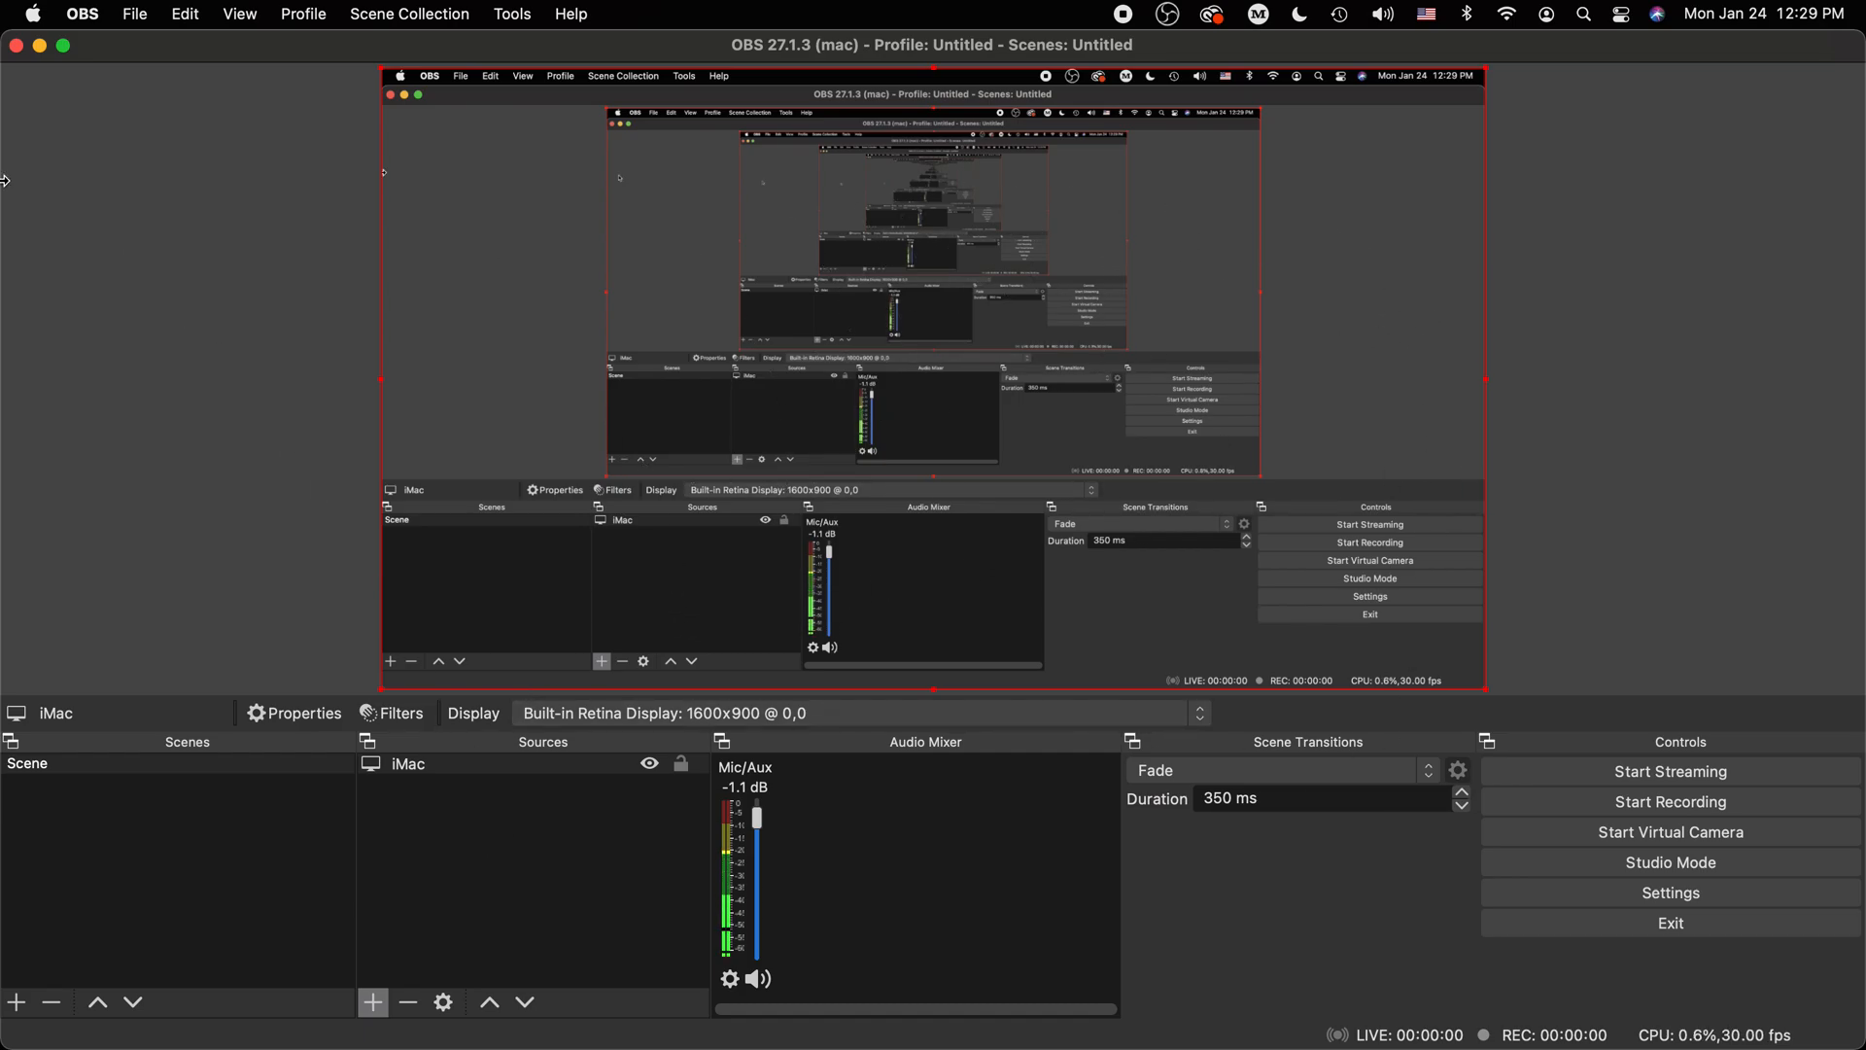
Bring TouchDesigner up behind OBS, and shrink and reposition the OBS window over the TouchDesigner network
drag(7, 1038, 1058, 978)
key(super+Tab)
key(super+Tab)
key(super+Tab)
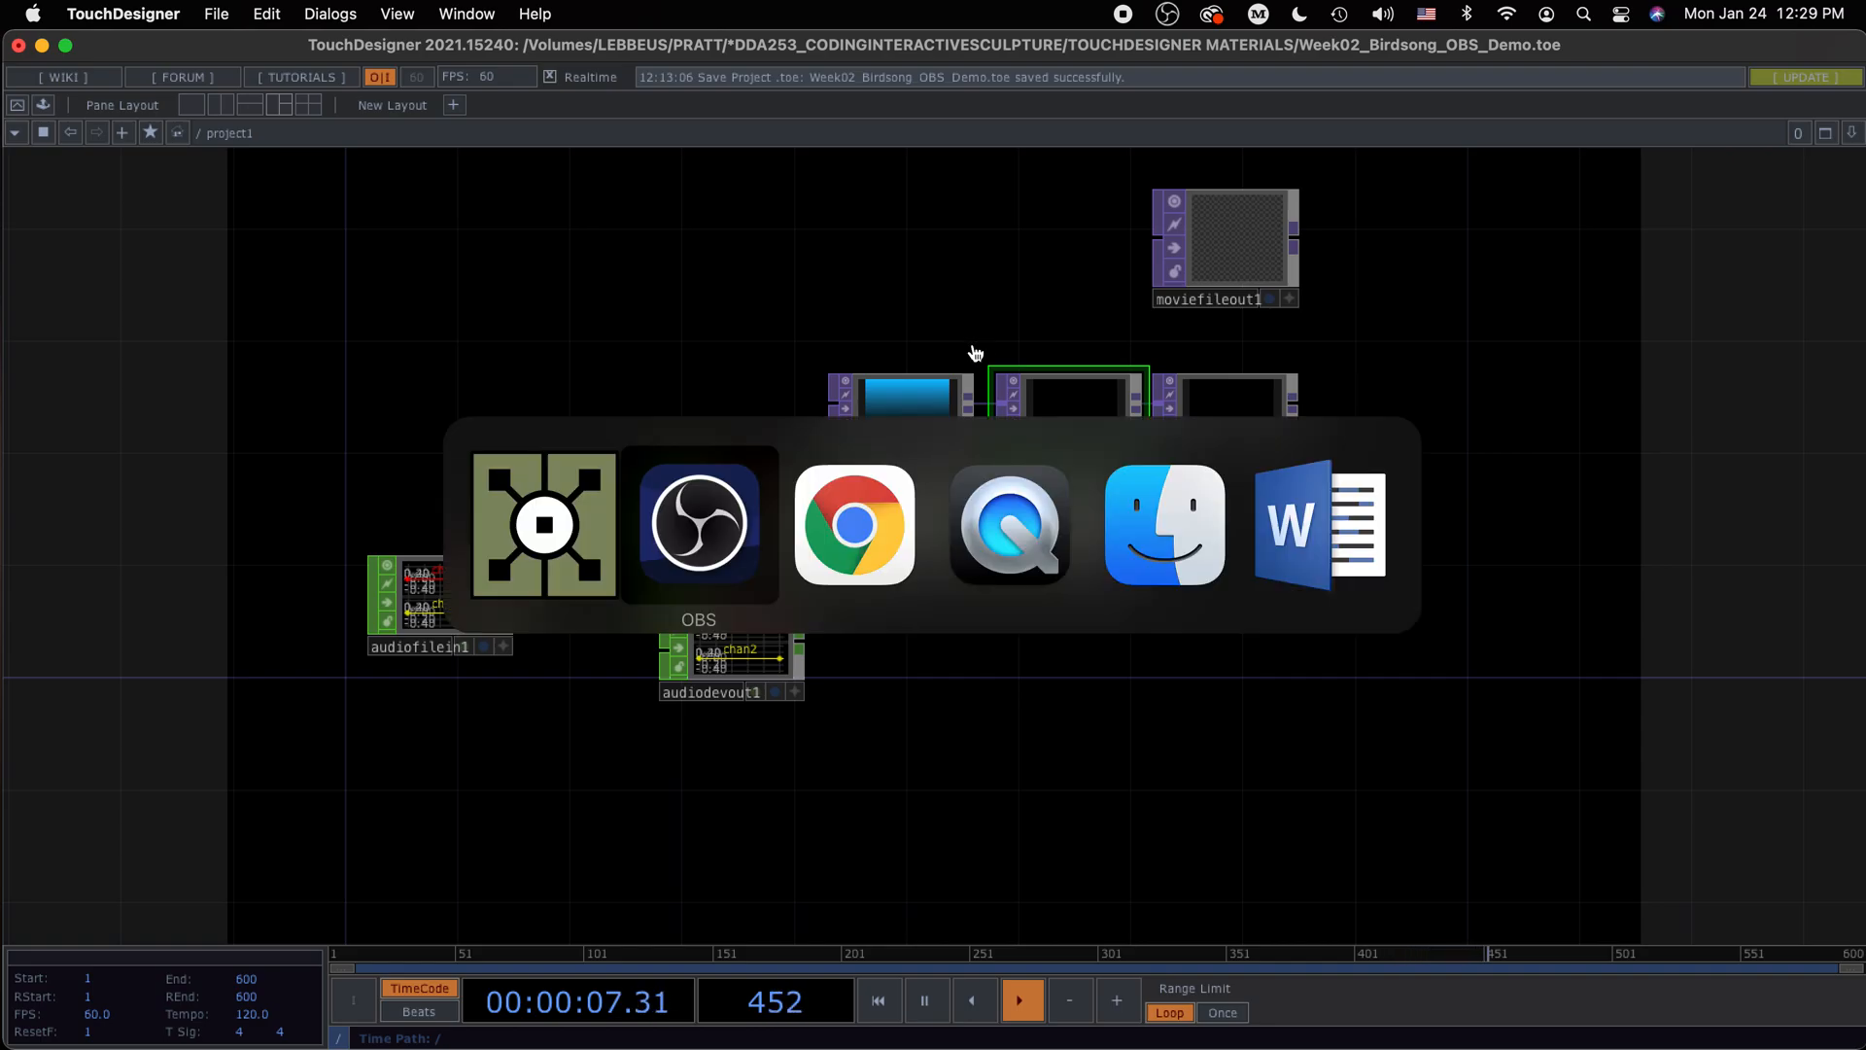
drag(1475, 48, 841, 82)
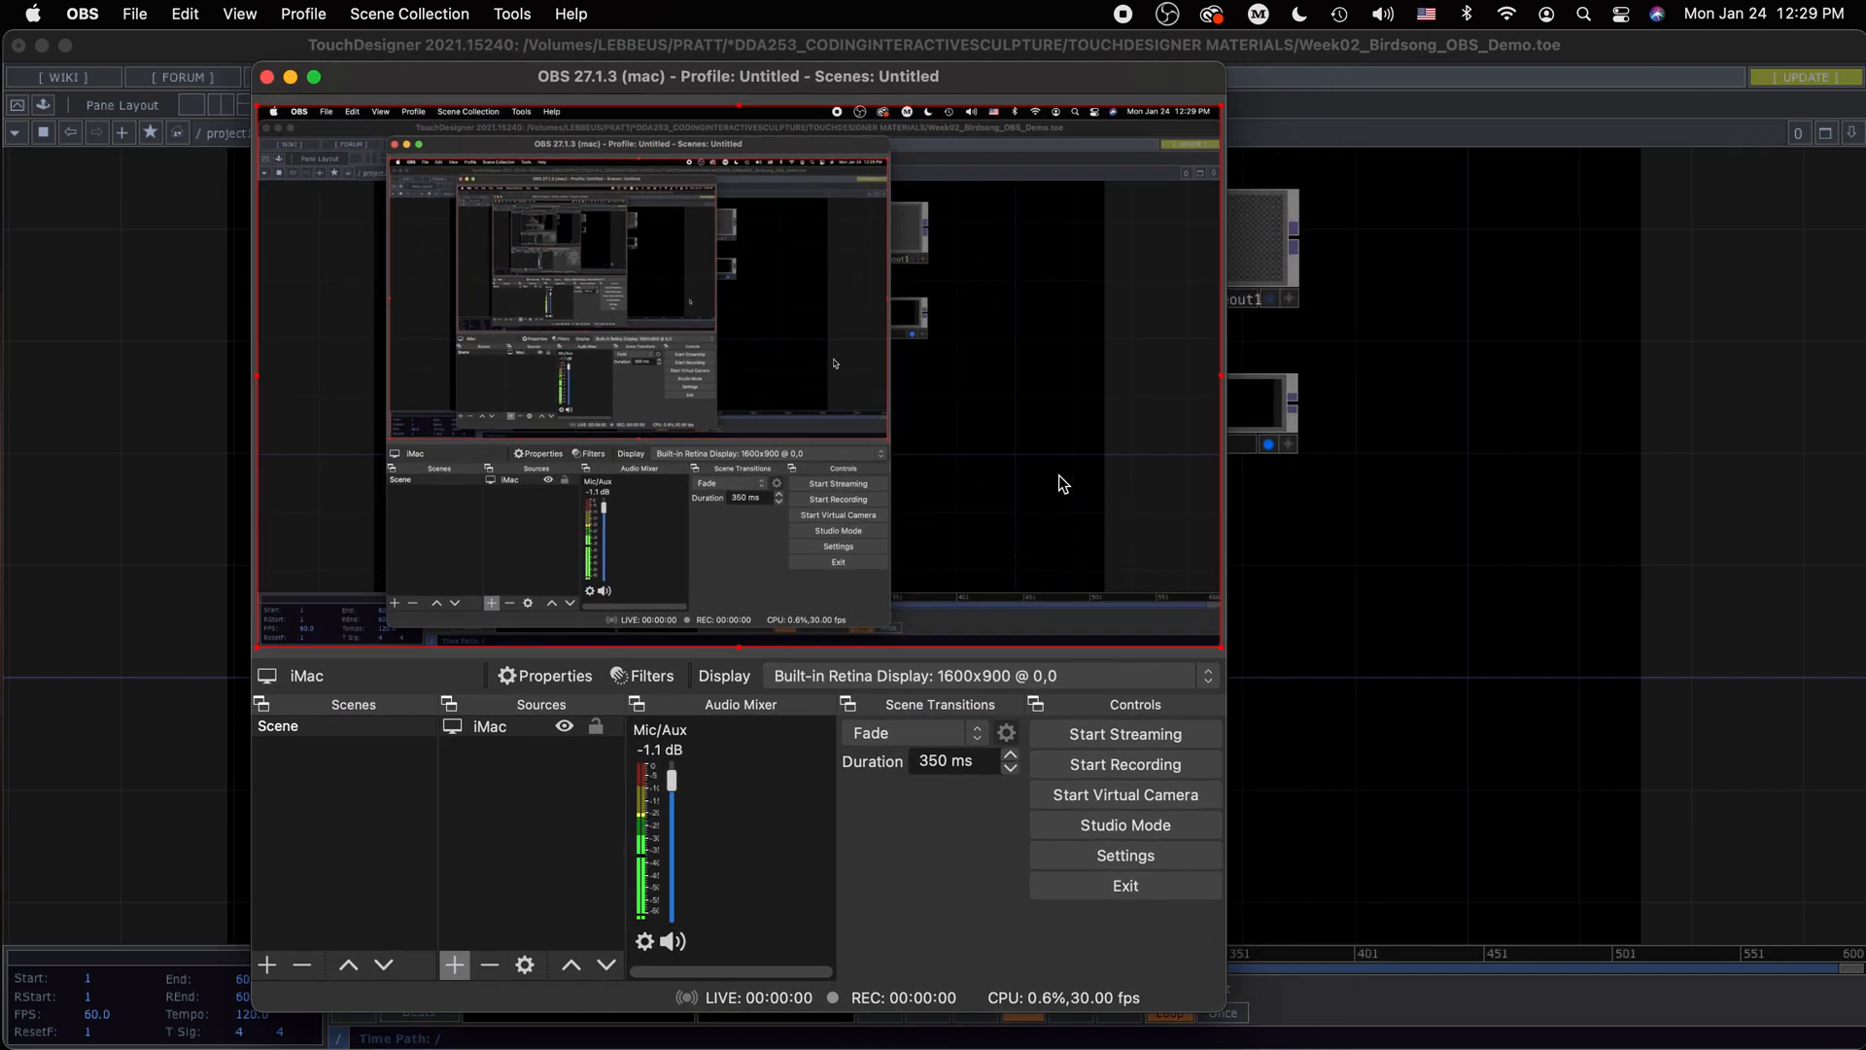
Add a new Video Capture Device source named Facetime to the scene
click(512, 862)
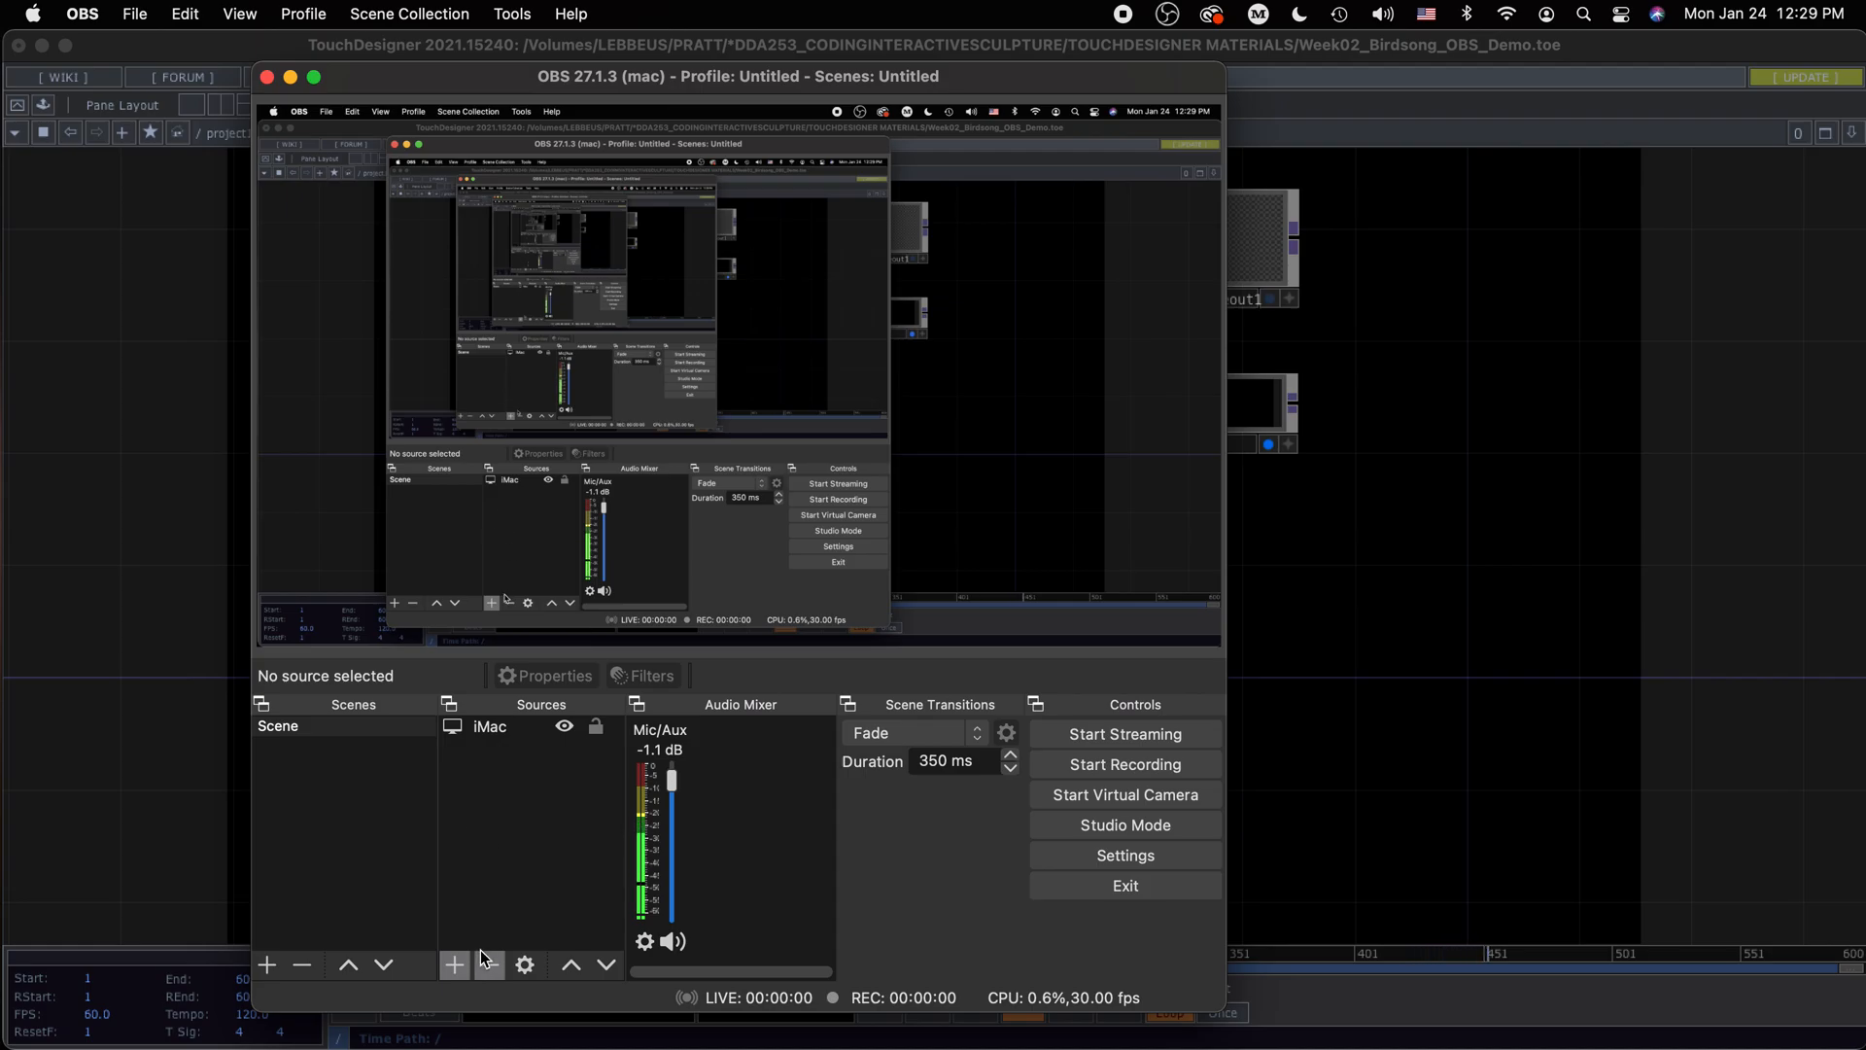
click(454, 967)
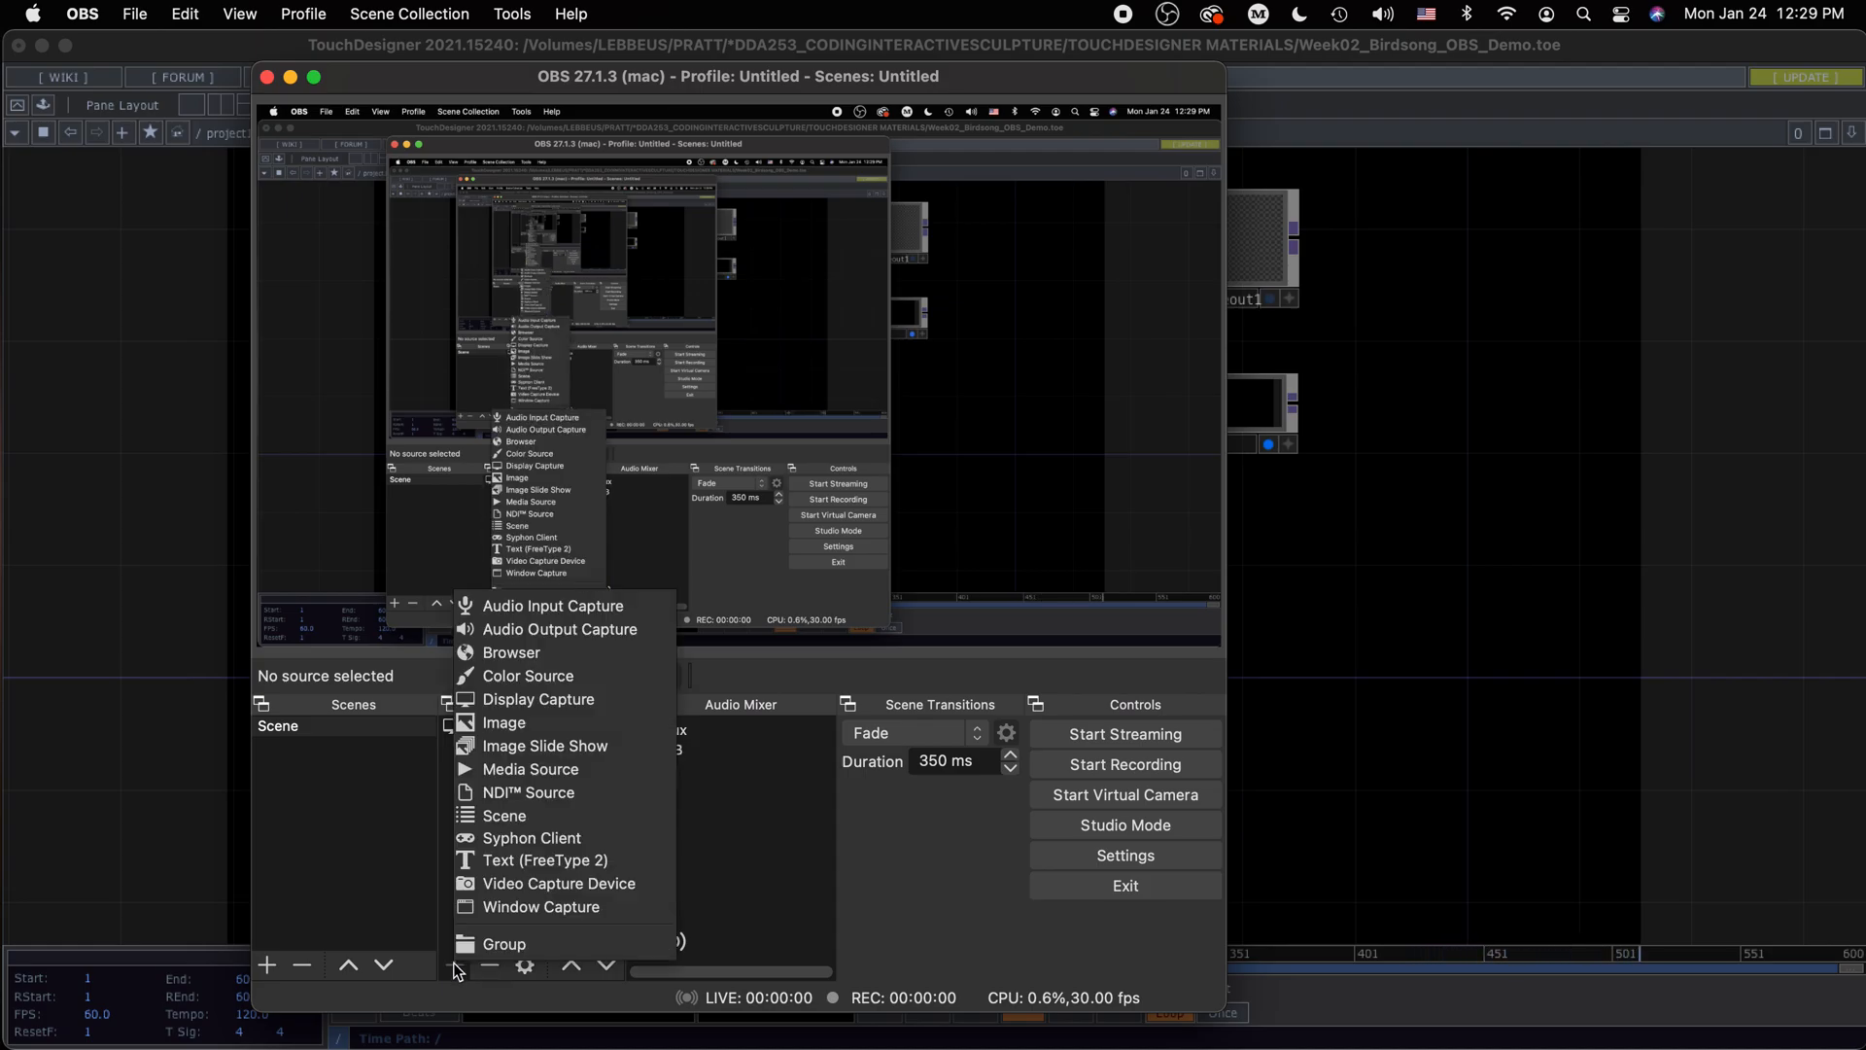
click(550, 881)
text(Facetime)
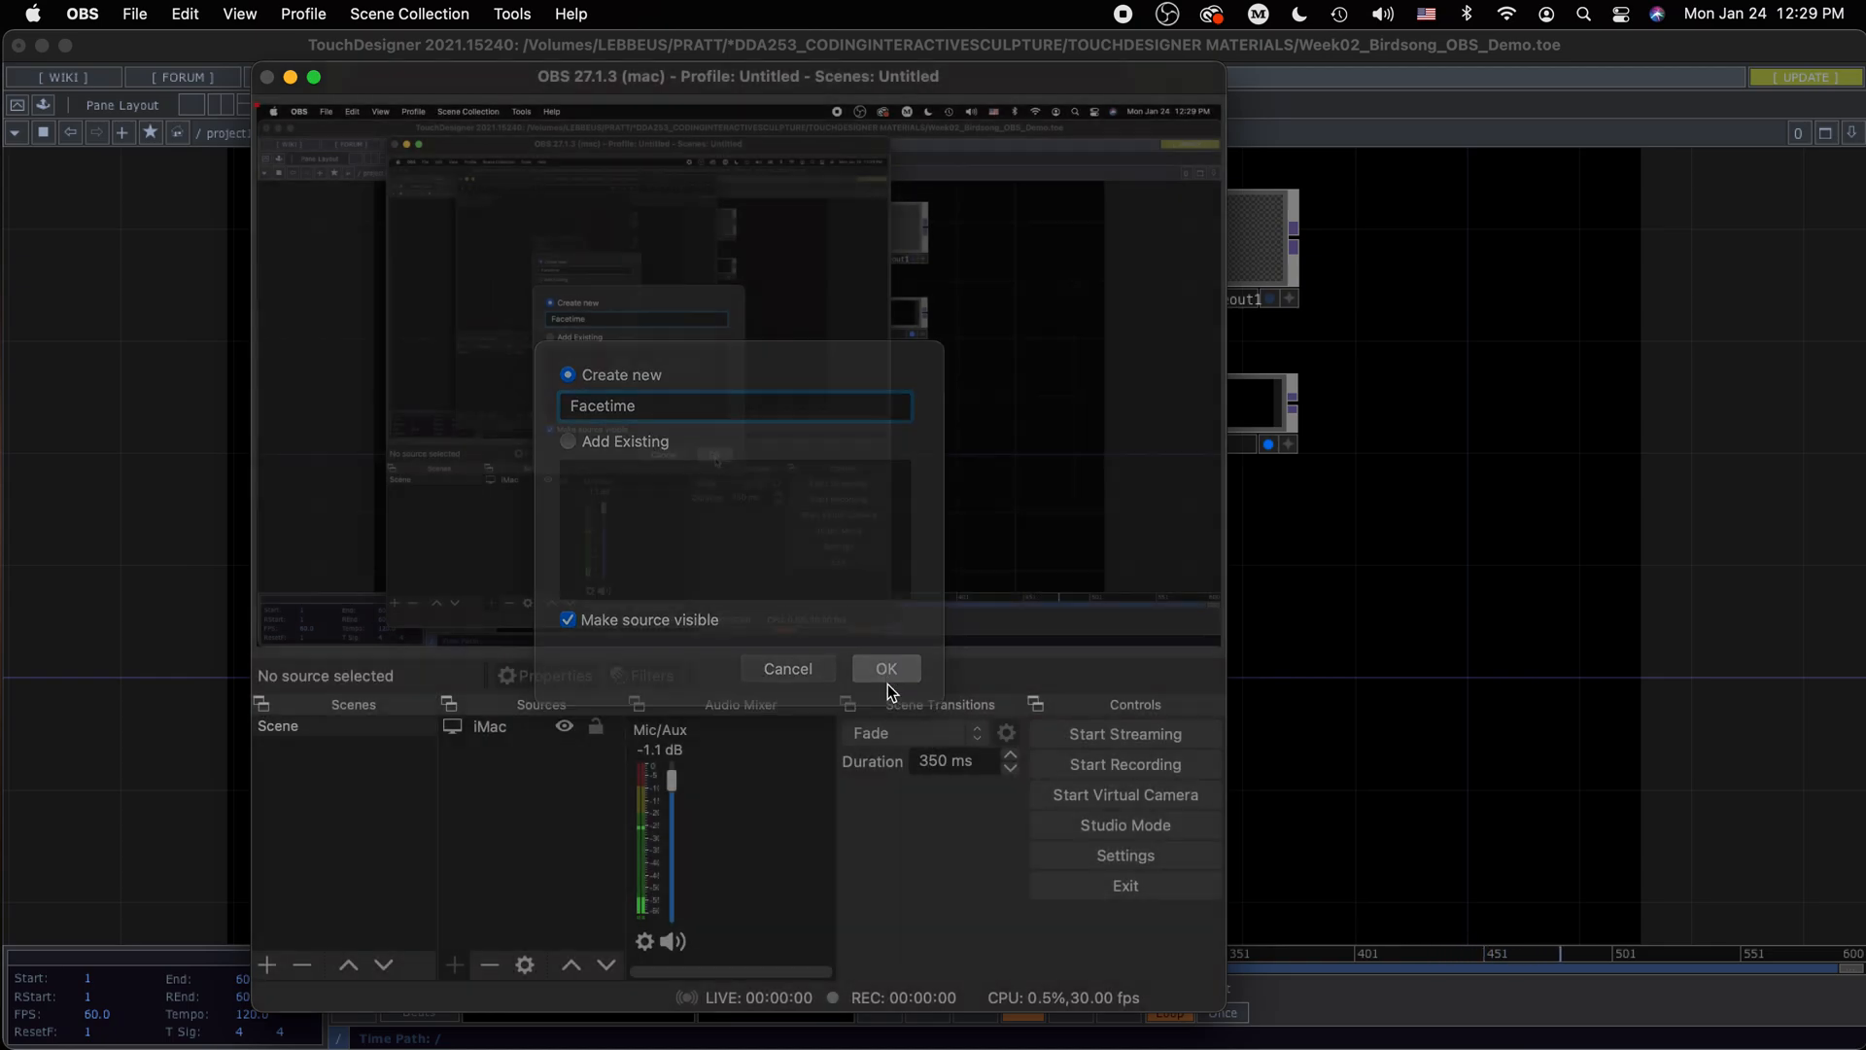
click(888, 685)
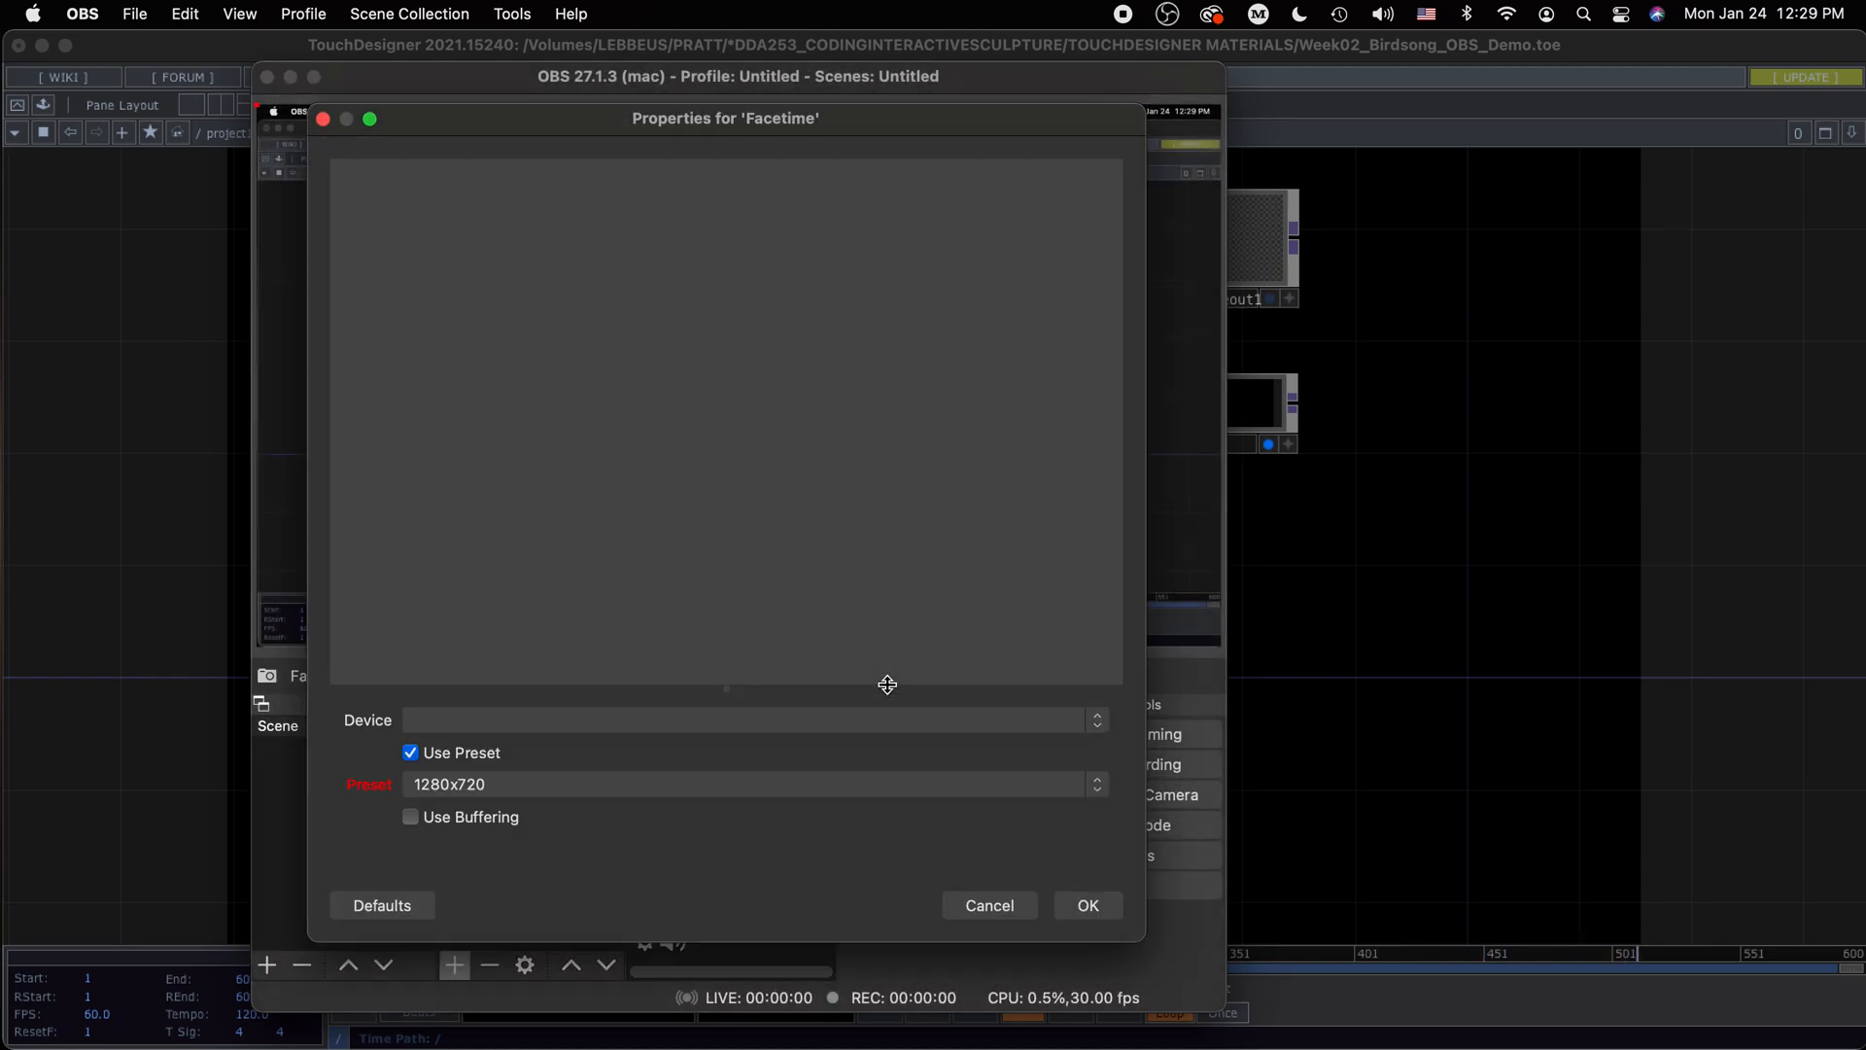
Set the Facetime source's device to FaceTime HD Camera (Built-in), keep the 1280x720 preset, and accept its properties
click(825, 719)
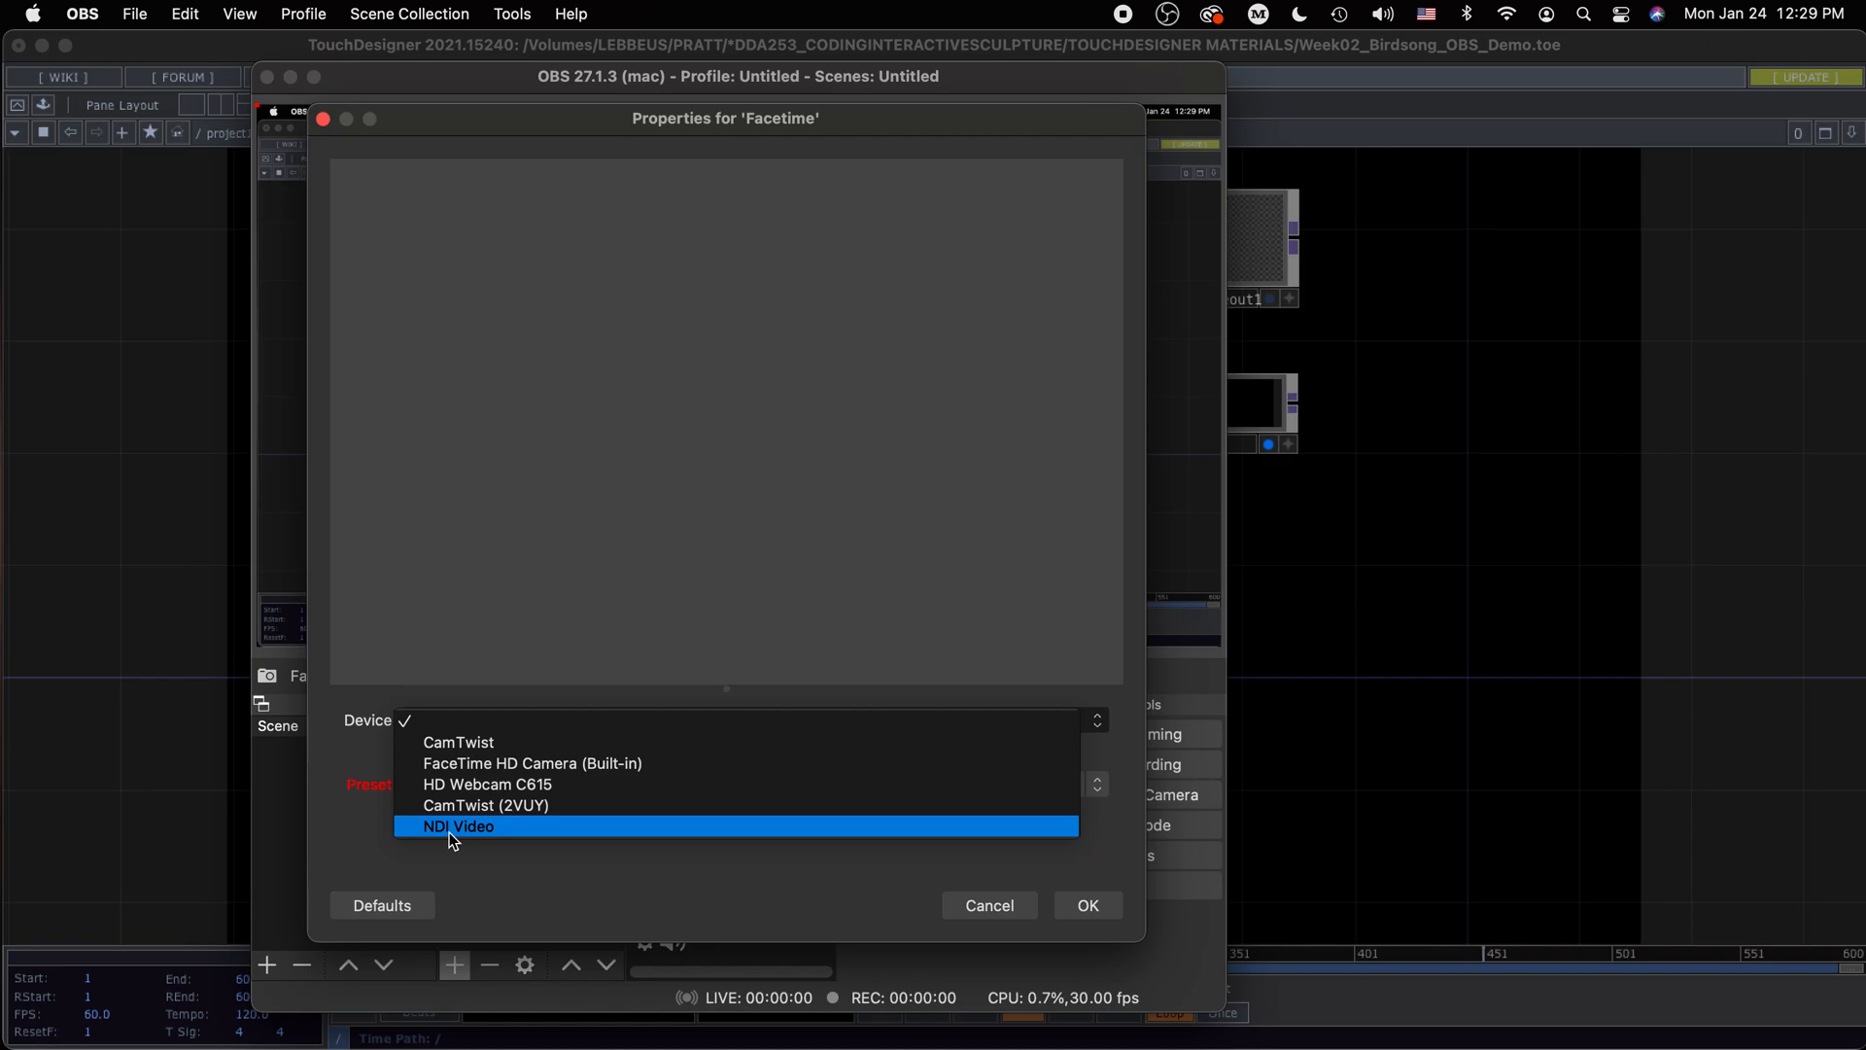
click(576, 761)
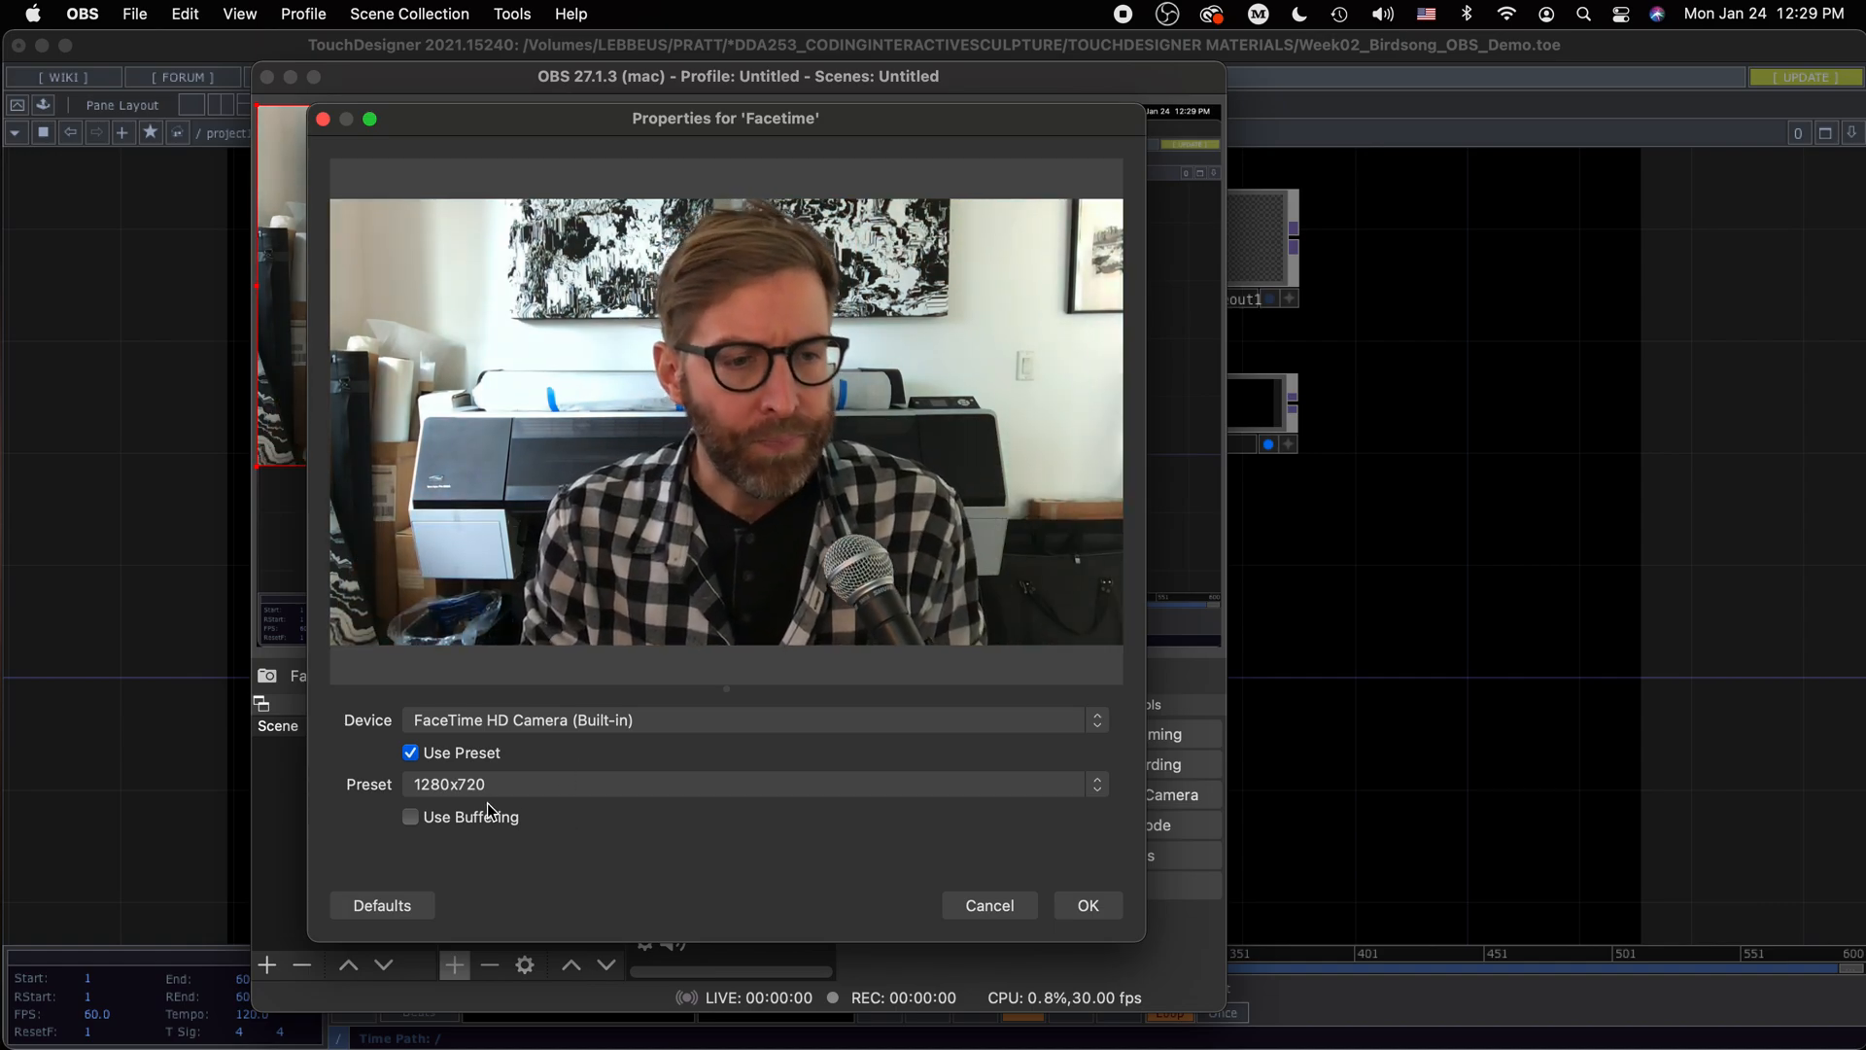
click(479, 785)
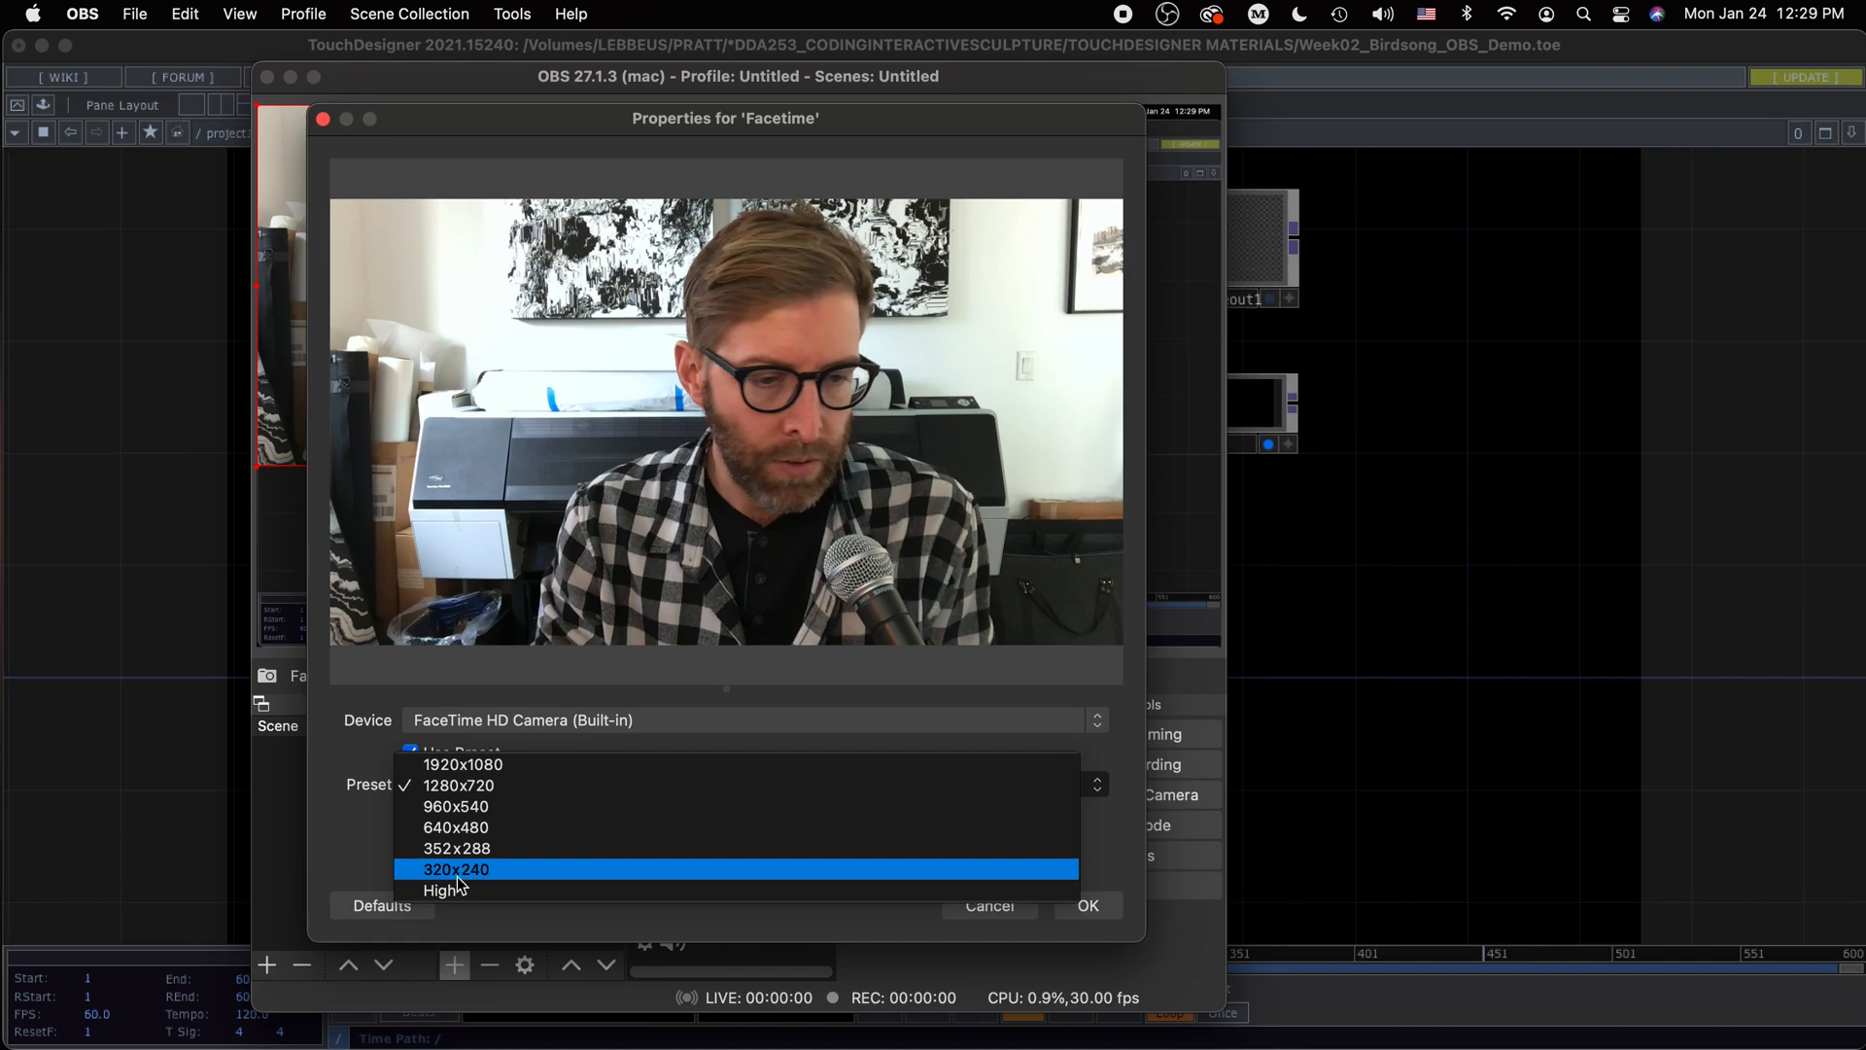
click(346, 839)
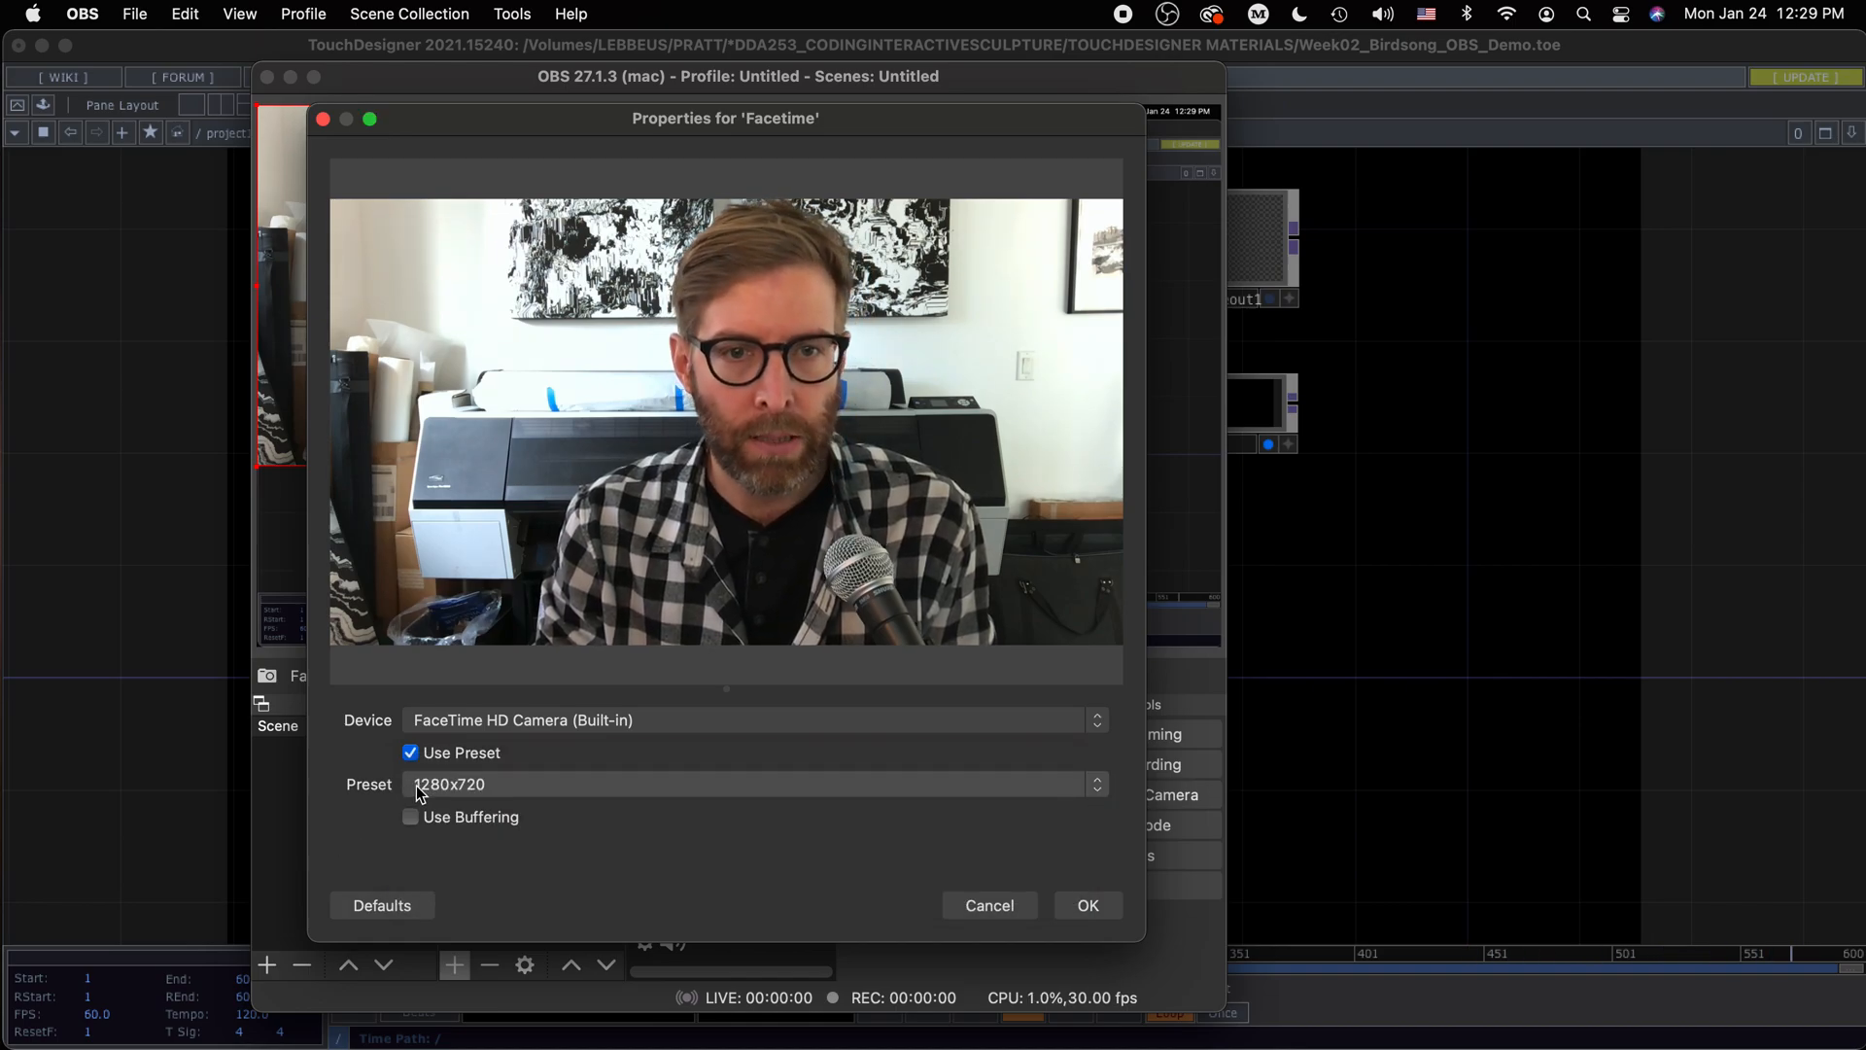
click(1084, 904)
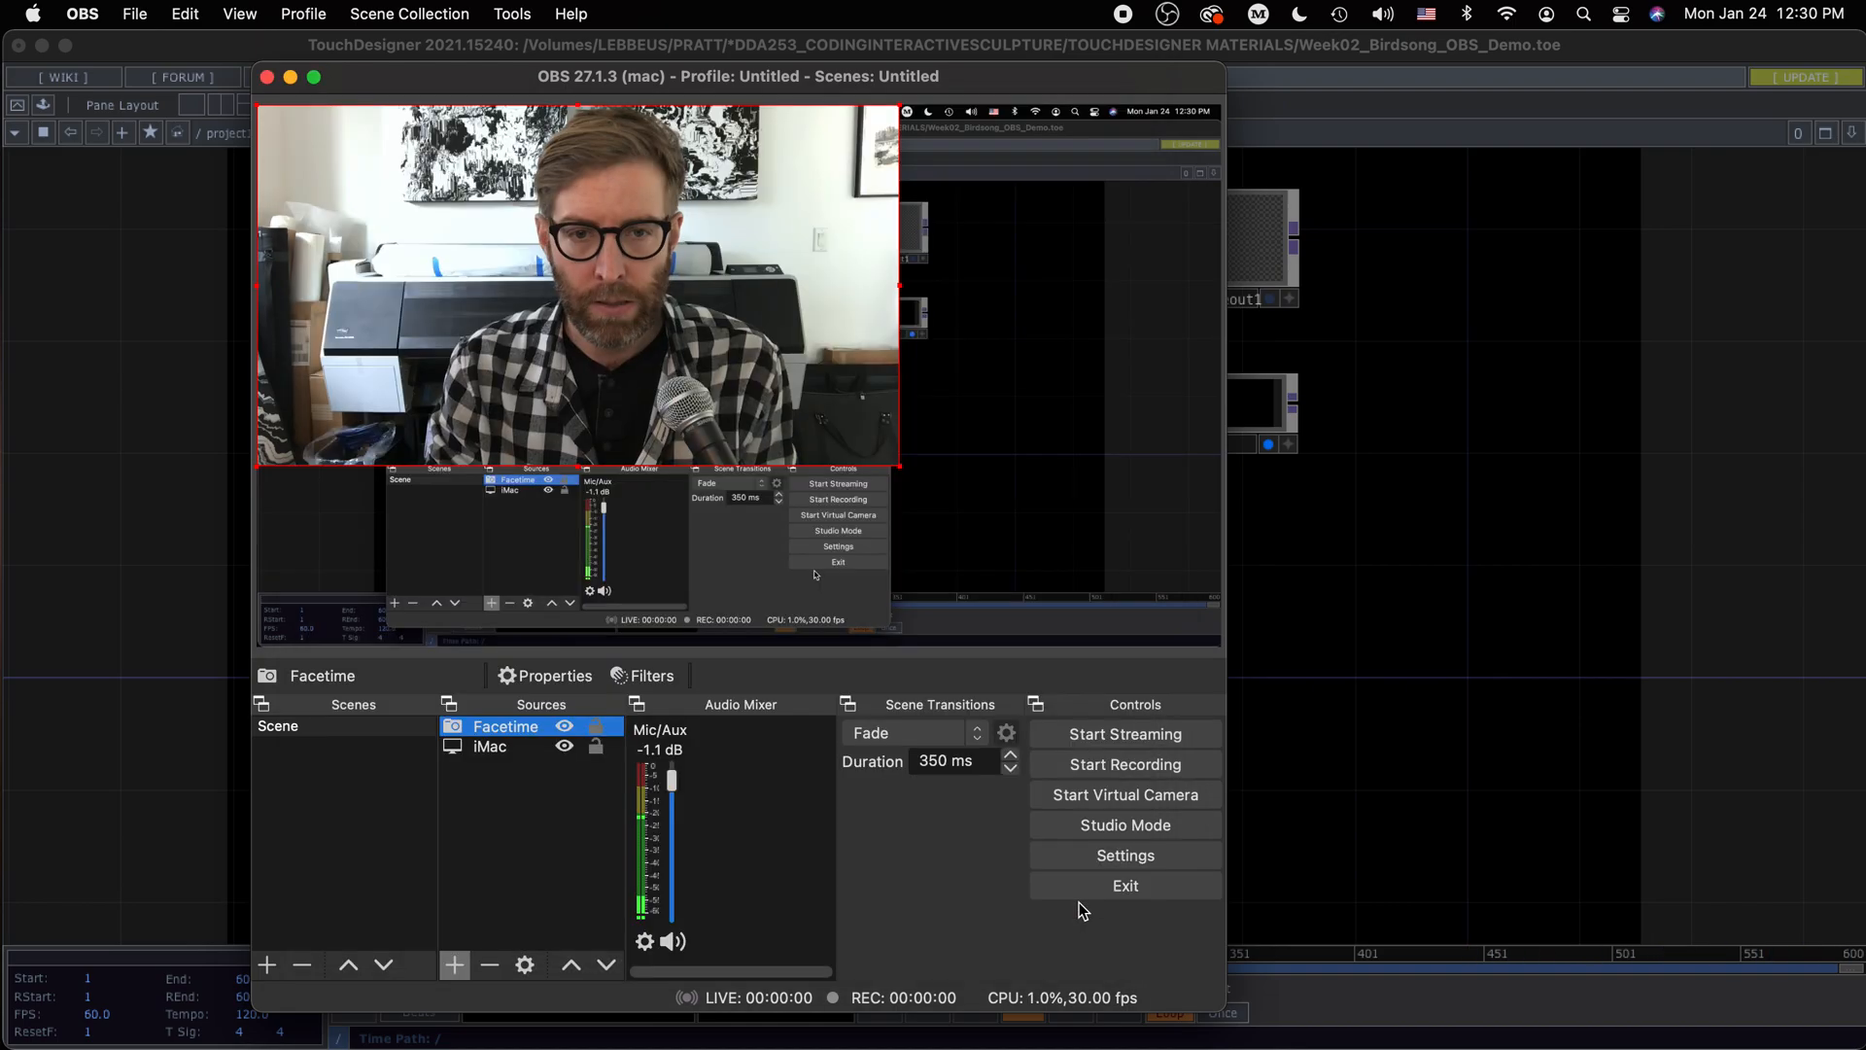
Shrink the Facetime webcam image and place it in the lower-right corner of the canvas
drag(896, 464, 1114, 576)
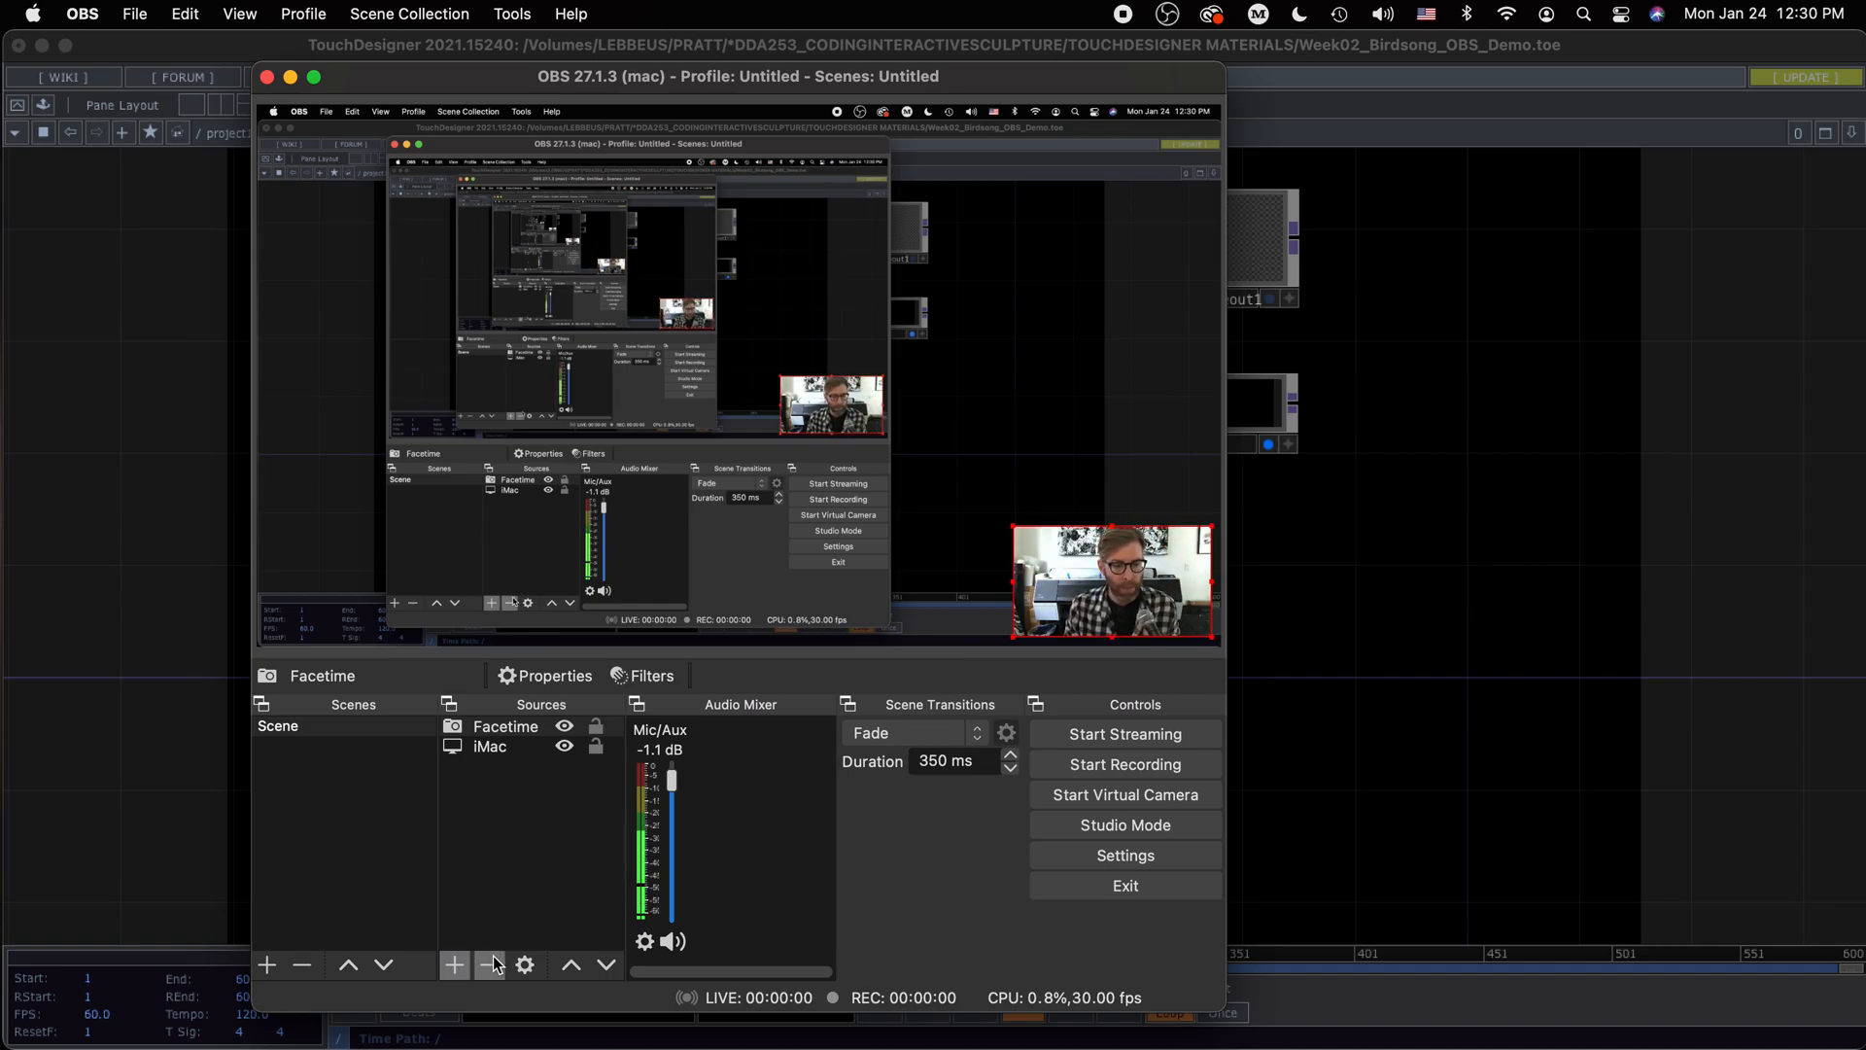
Add a Video Capture Device source named Logitech using HD Webcam C615, keeping the 1280x720 preset
click(447, 967)
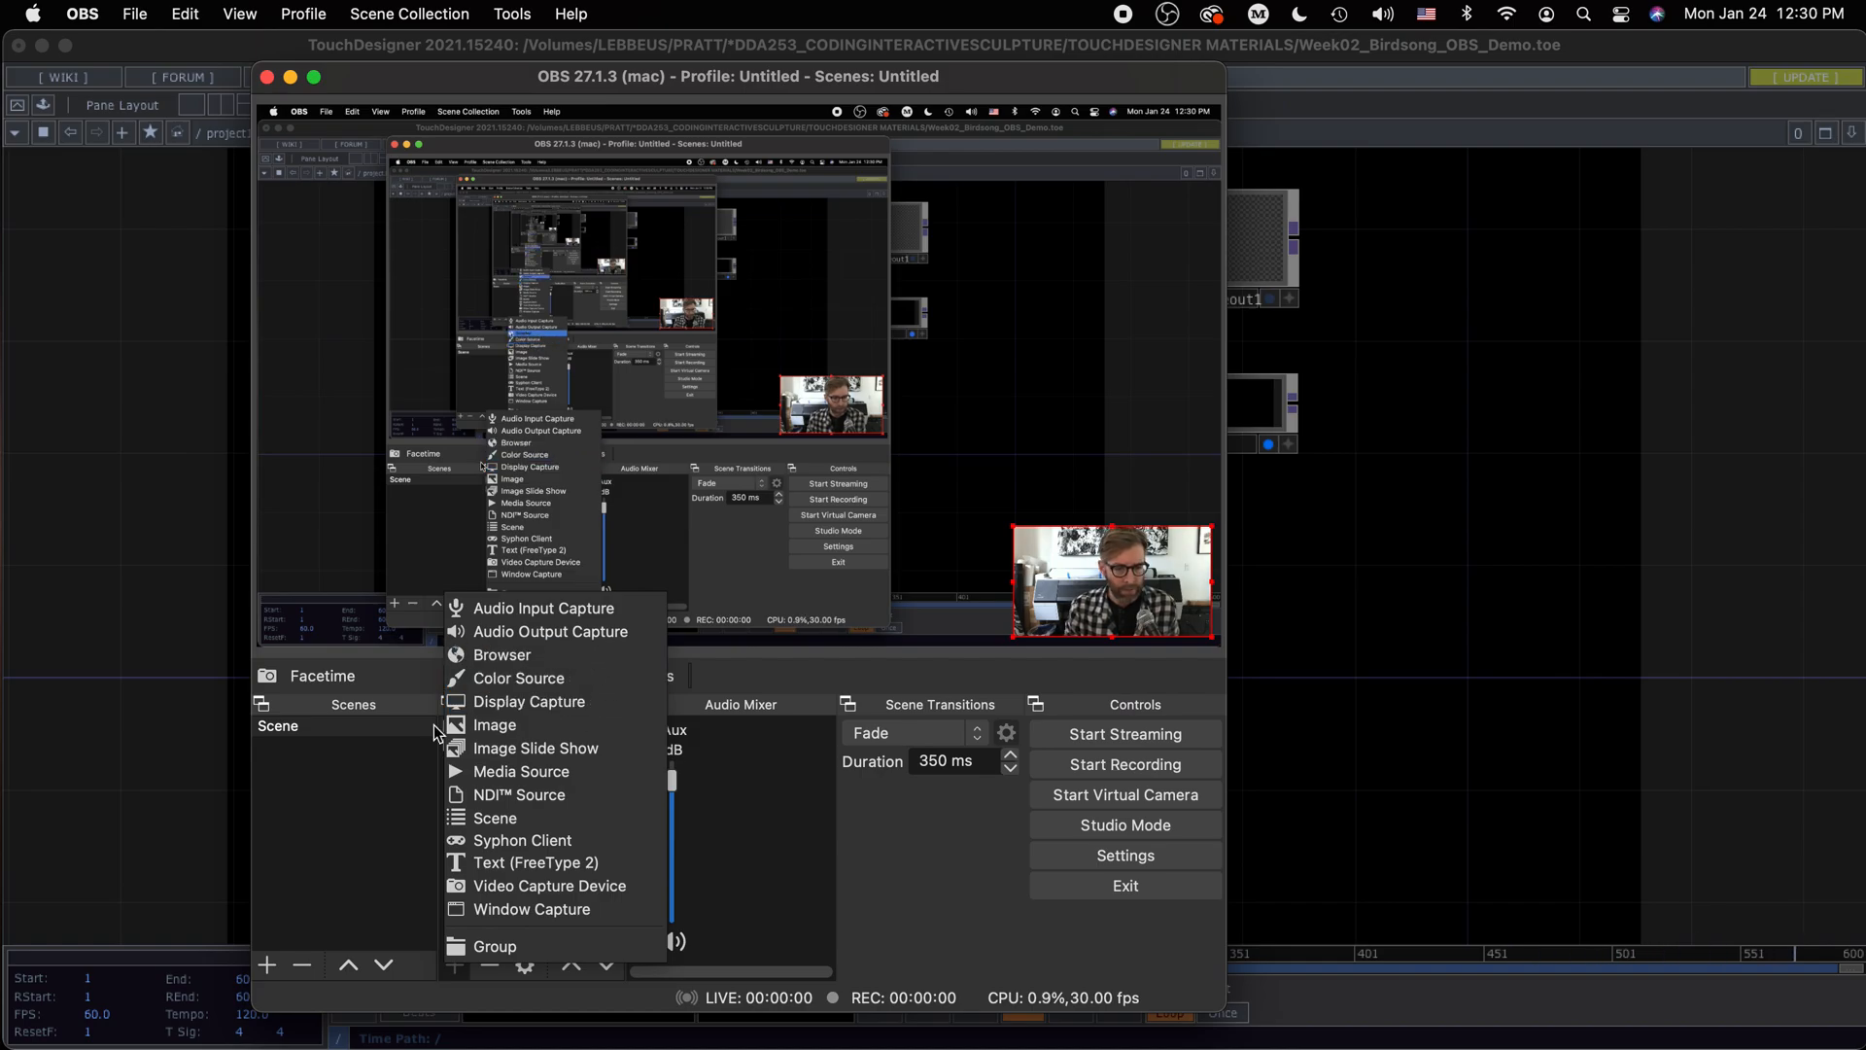
click(521, 884)
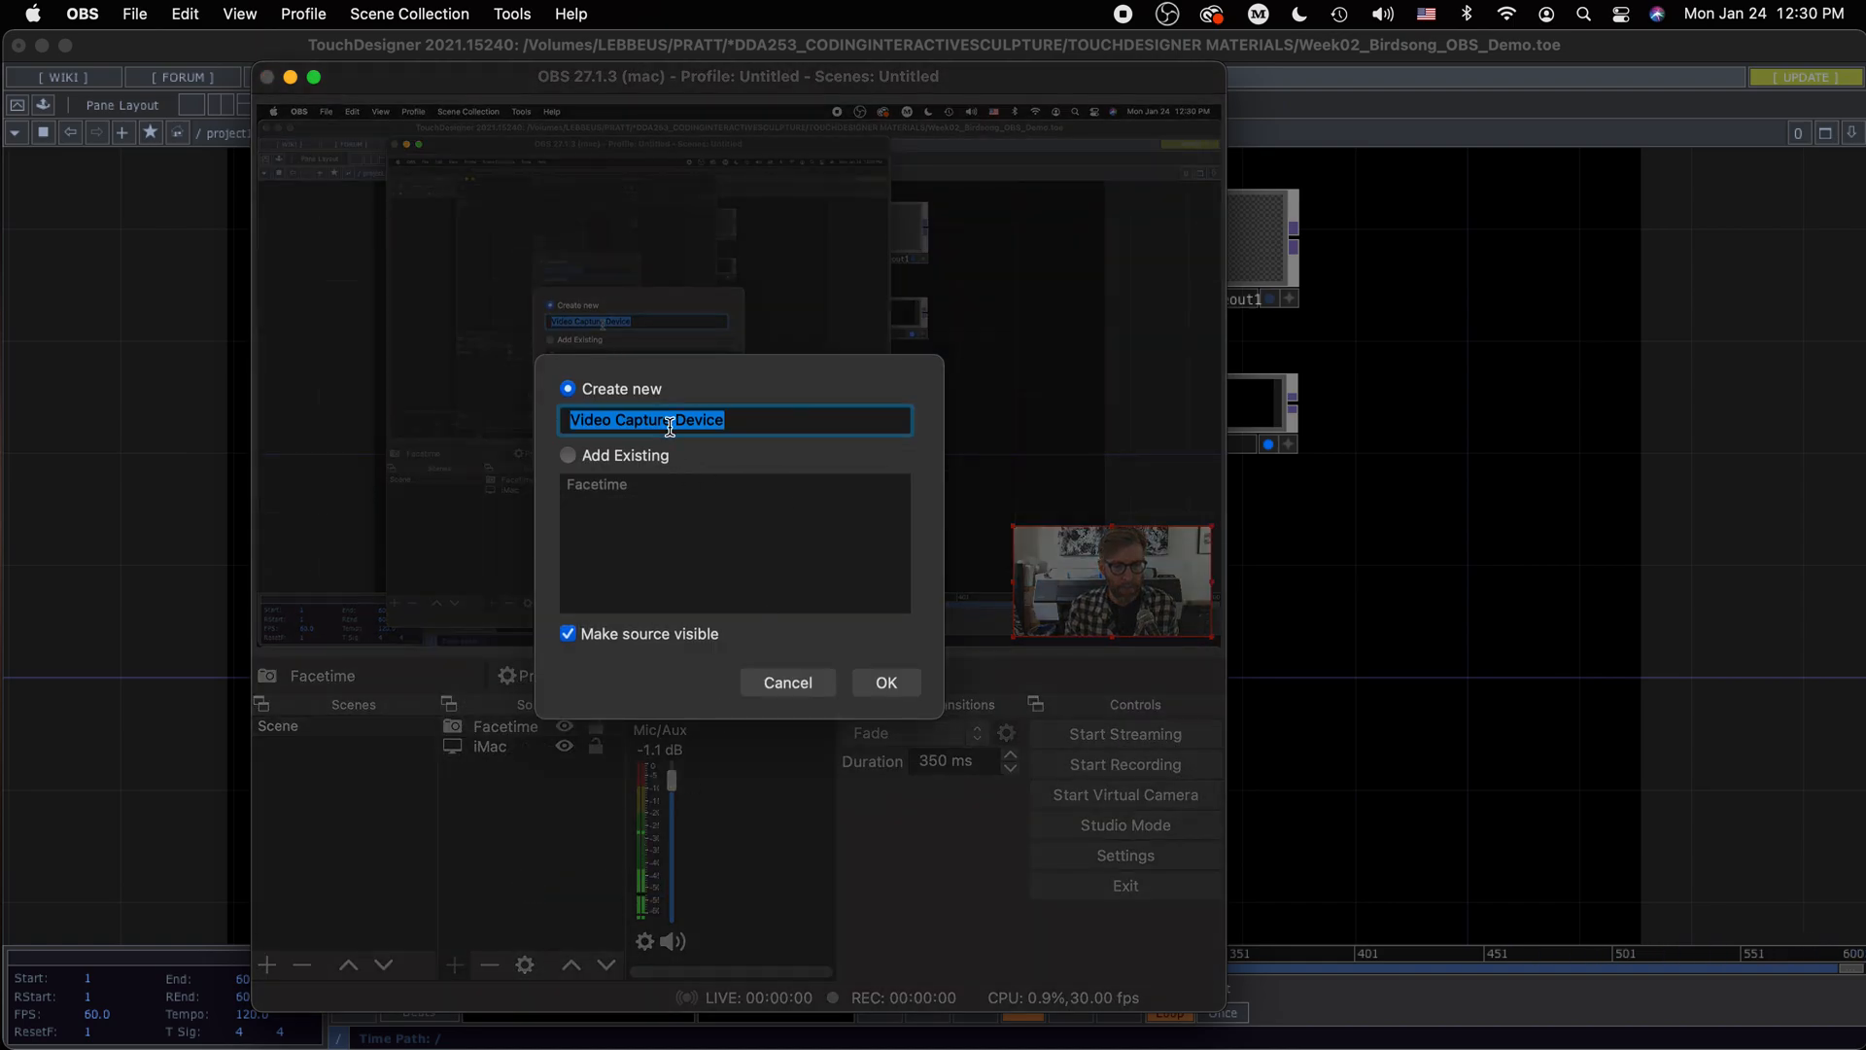
text(Logitech)
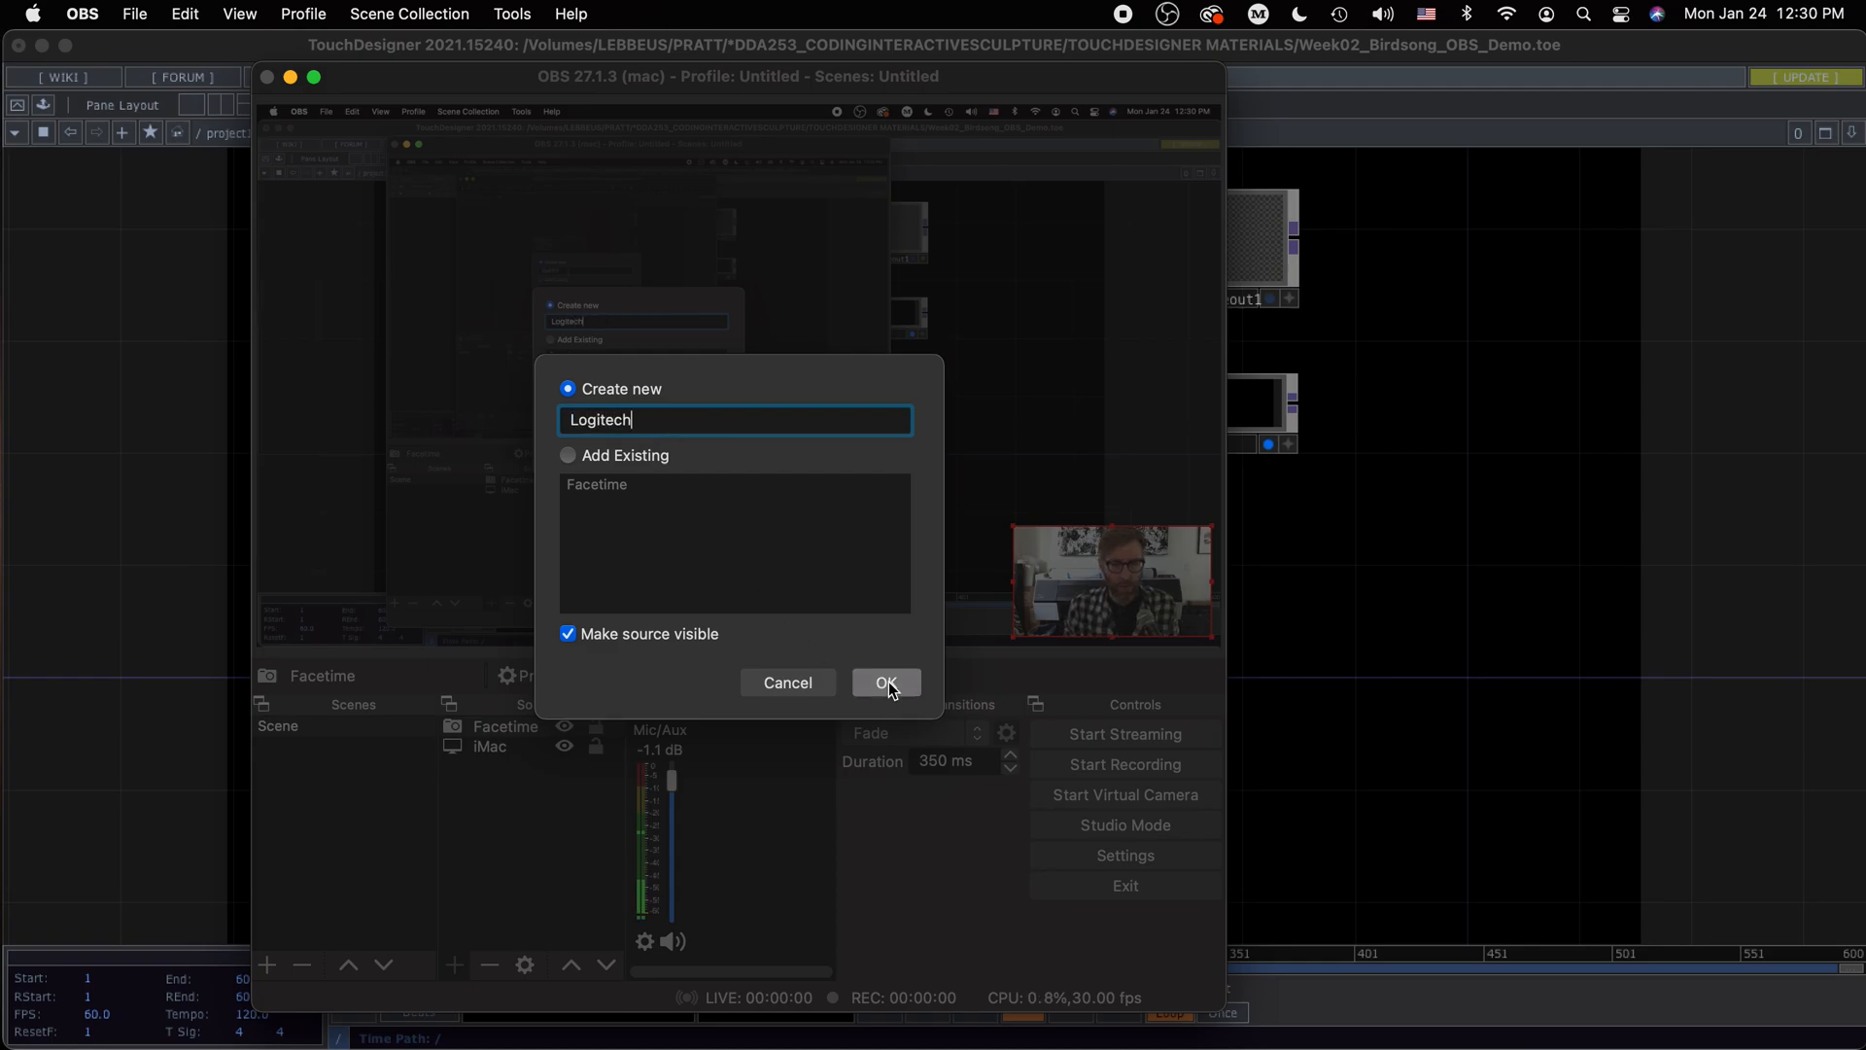
click(886, 682)
click(469, 719)
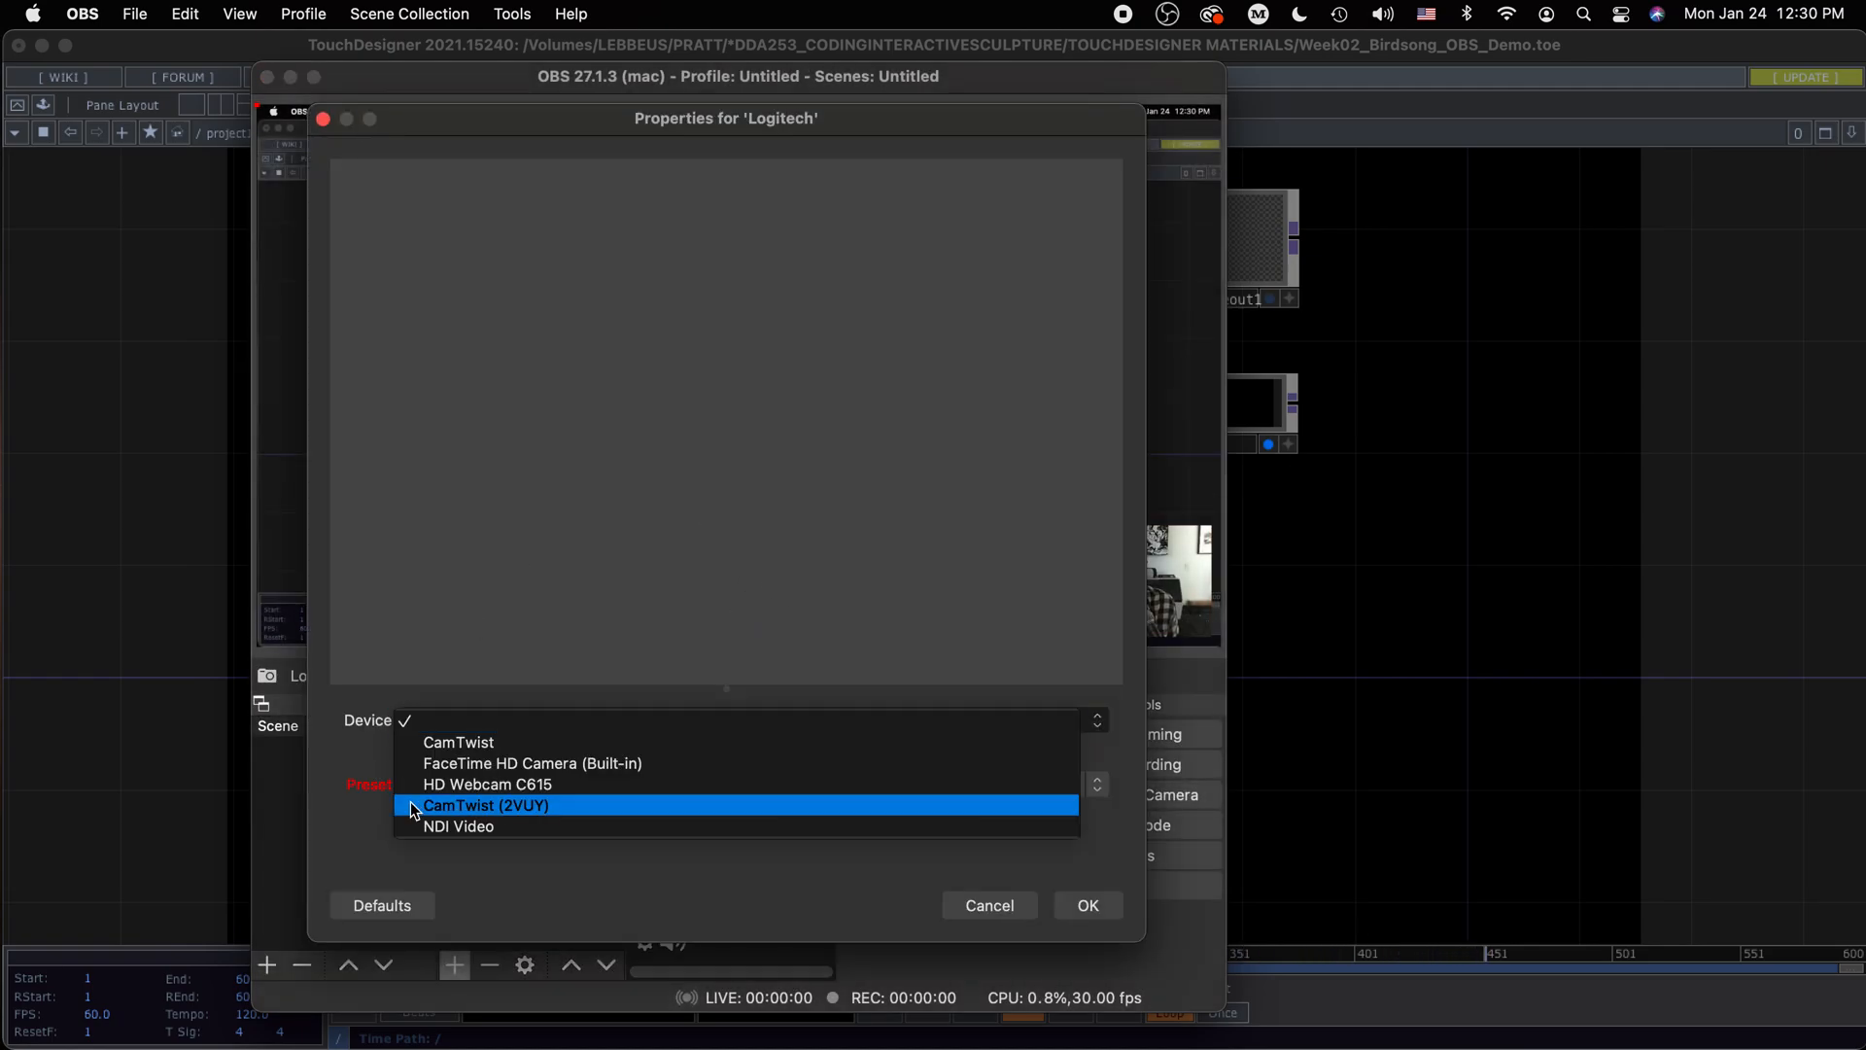
click(475, 783)
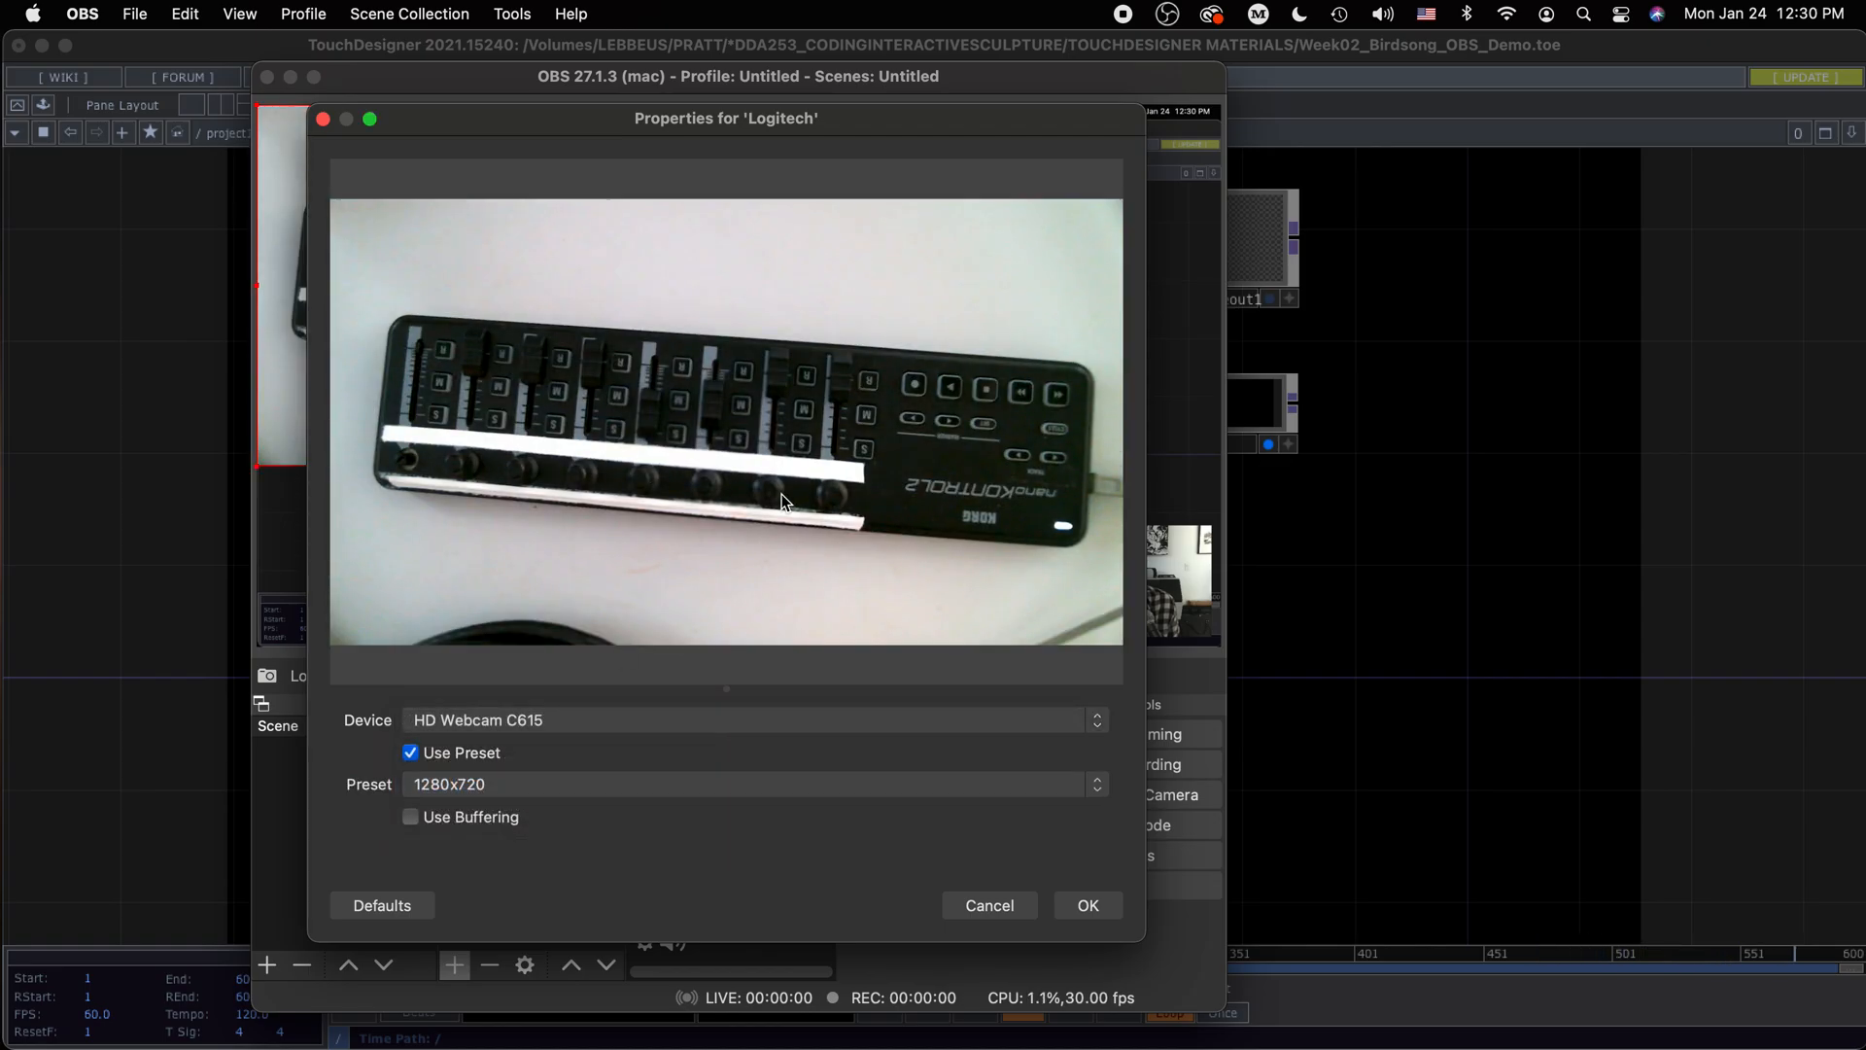
click(1088, 906)
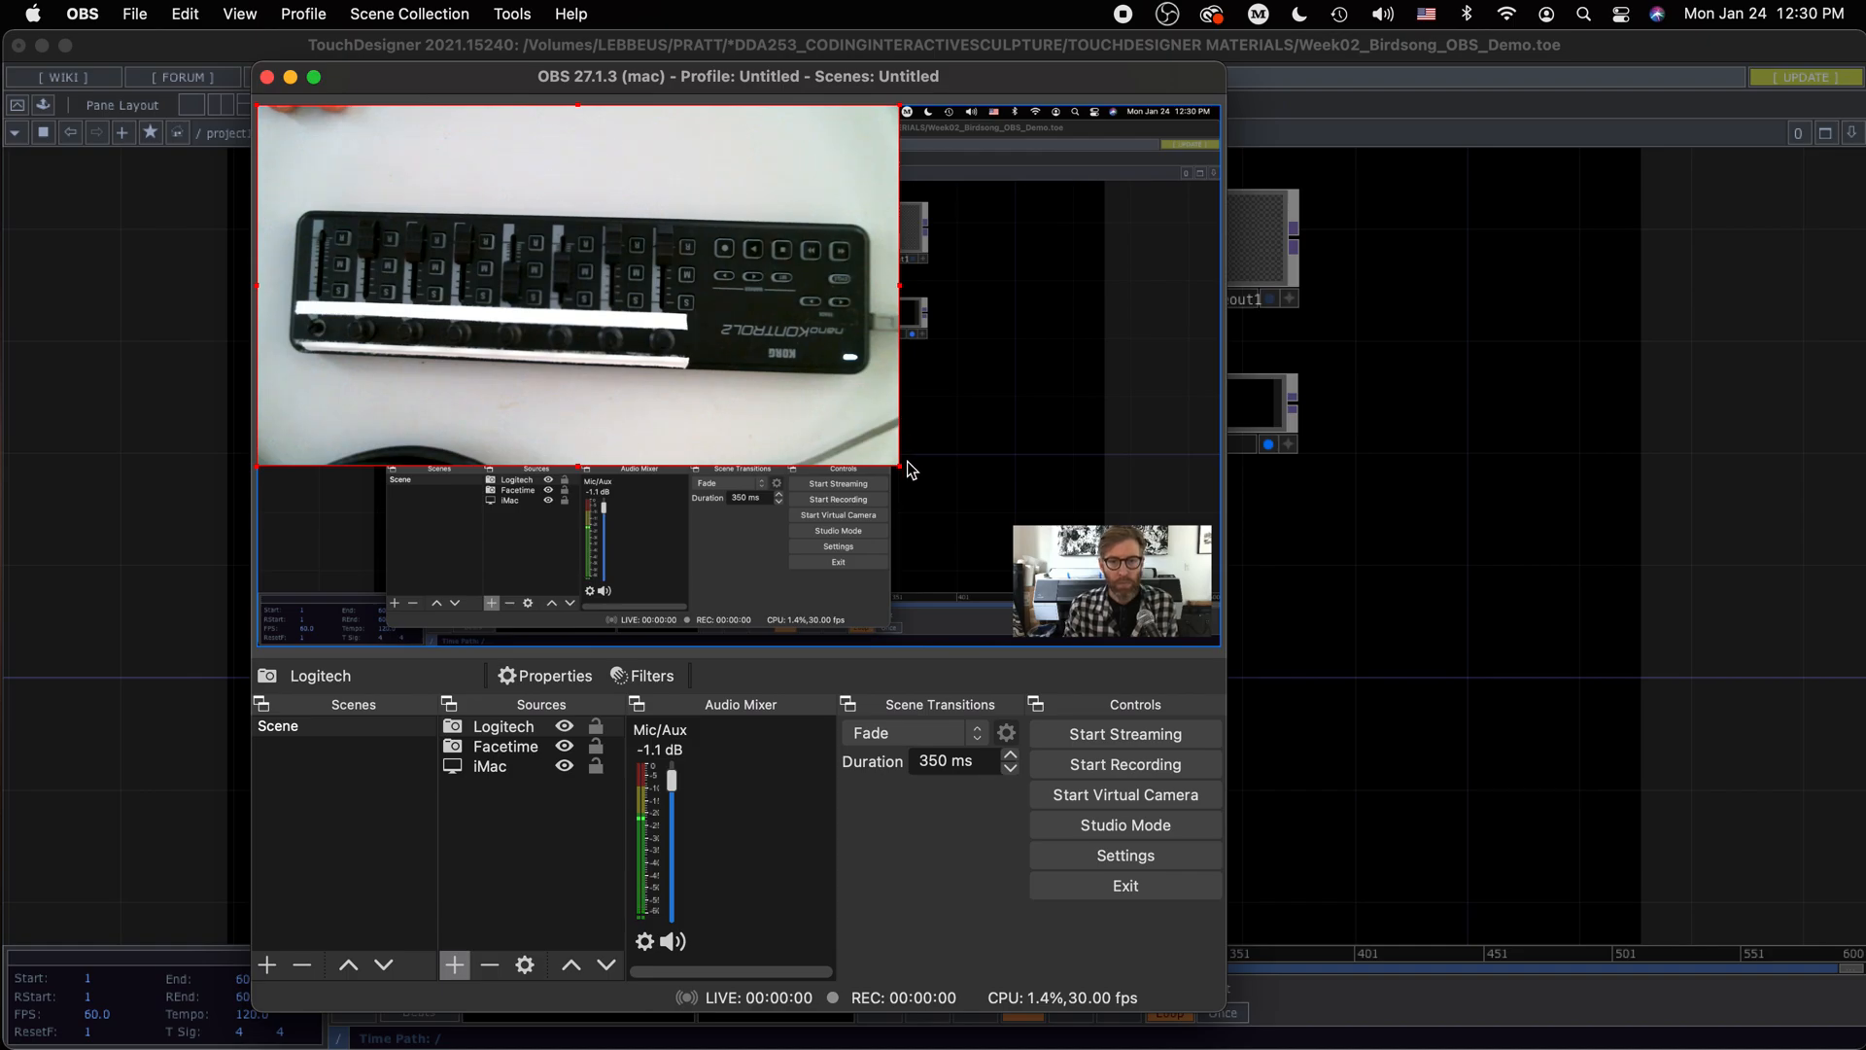
Scale the Logitech image down to about the Facetime image's size and place it directly to the left of it
drag(900, 466, 541, 271)
drag(434, 205, 806, 528)
mouse_move(919, 599)
mouse_down()
mouse_move(884, 549)
mouse_move(823, 528)
mouse_move(945, 583)
mouse_up()
key(Left)
key(Left)
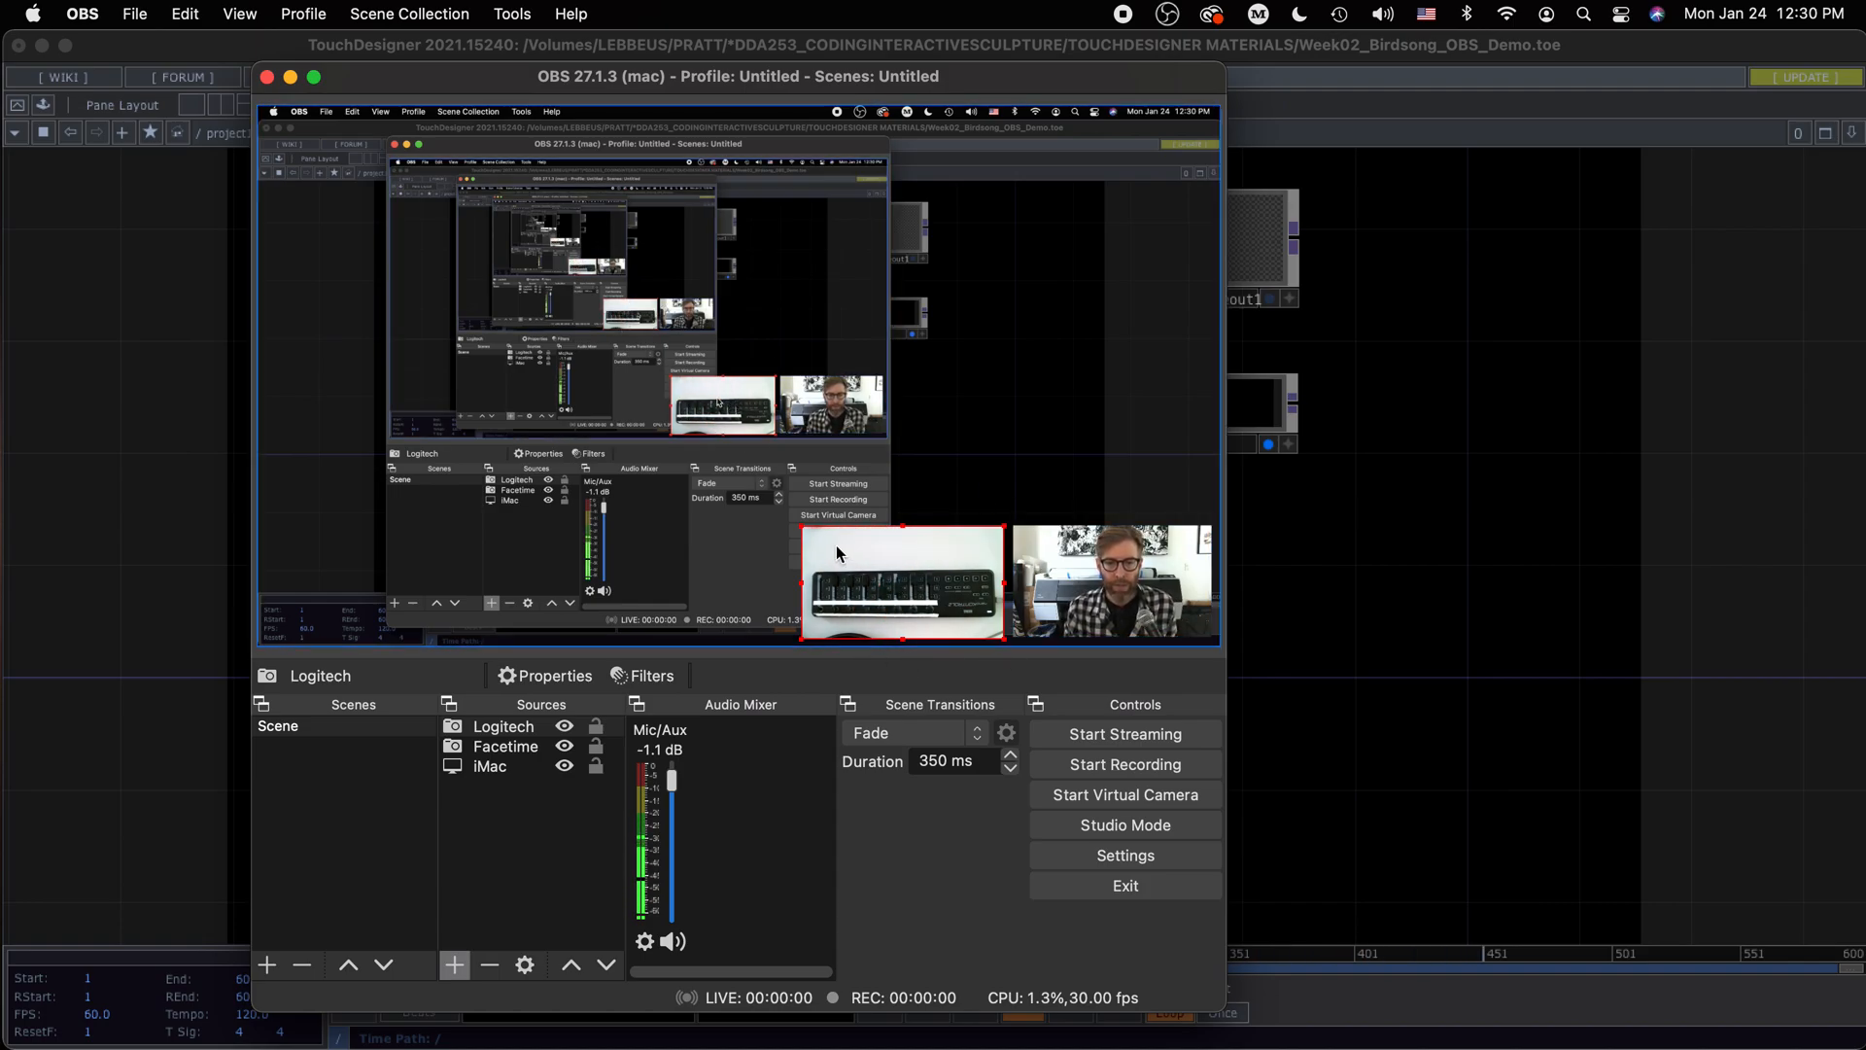
Rotate the Logitech source 180 degrees
right_click(888, 583)
mouse_move(906, 583)
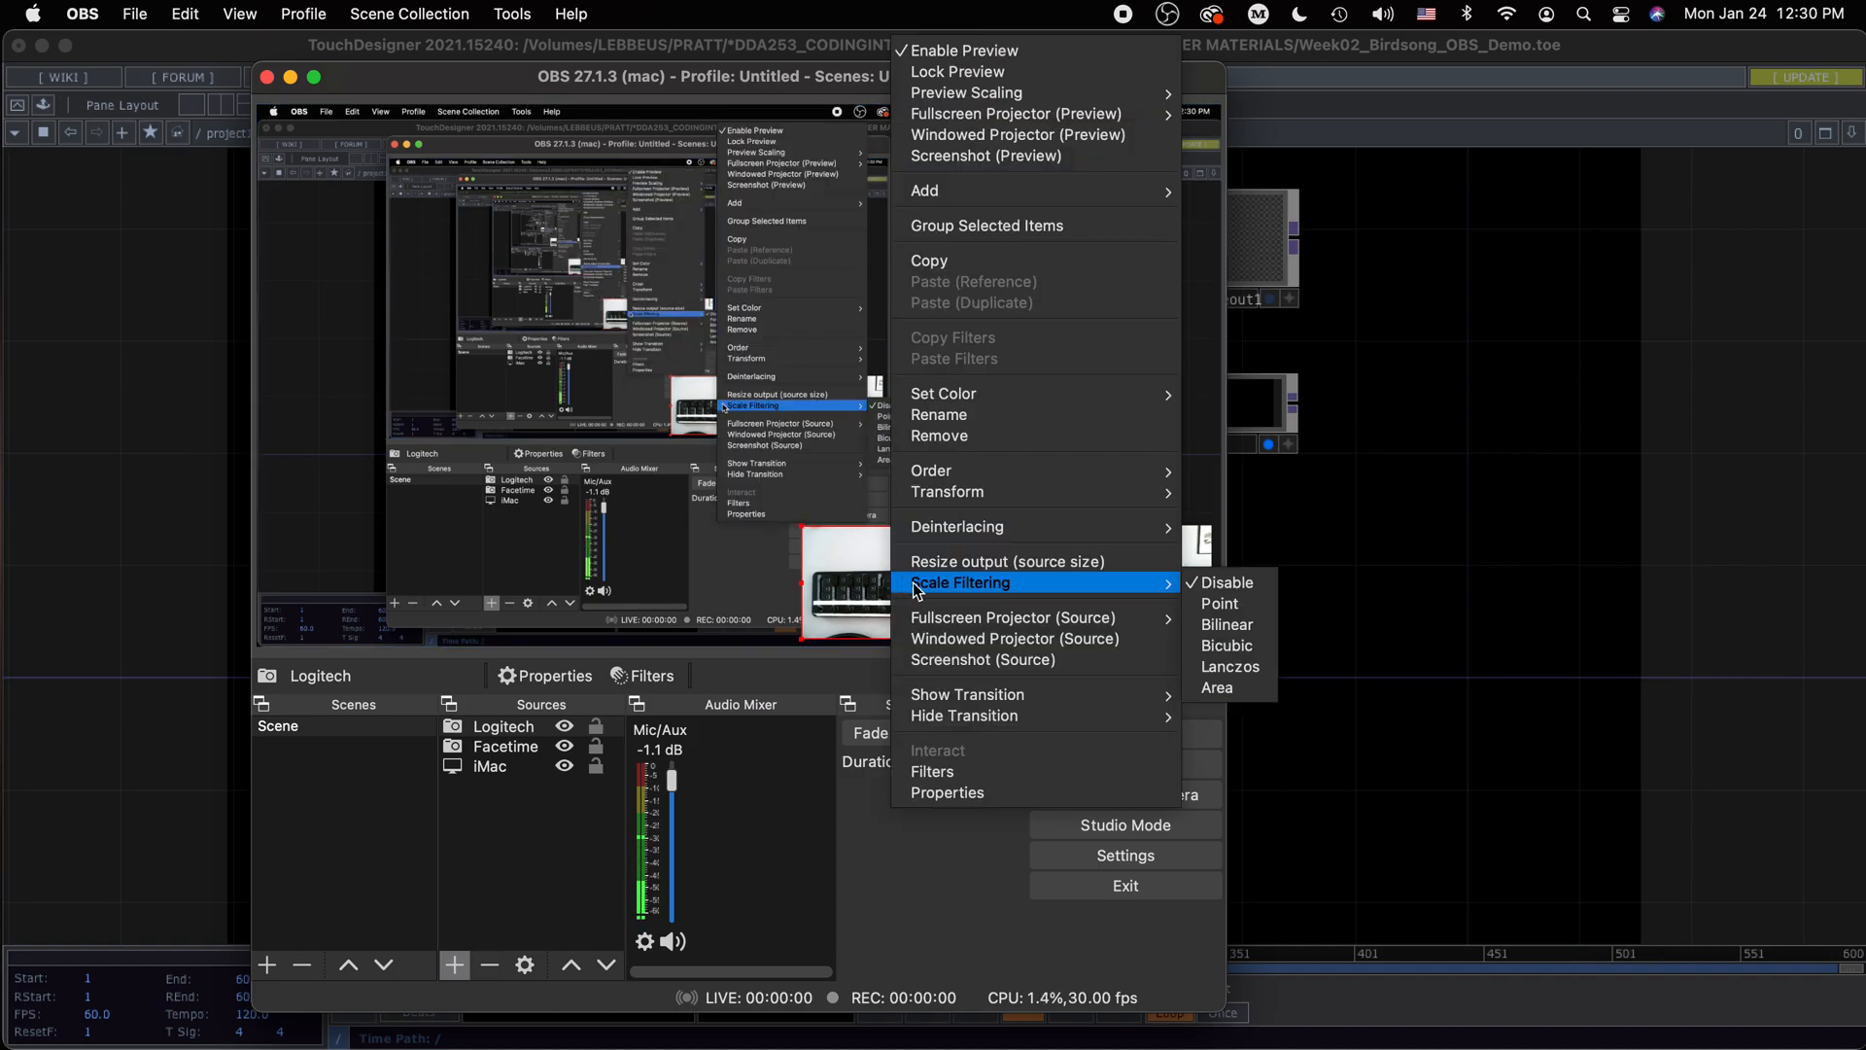
mouse_move(953, 493)
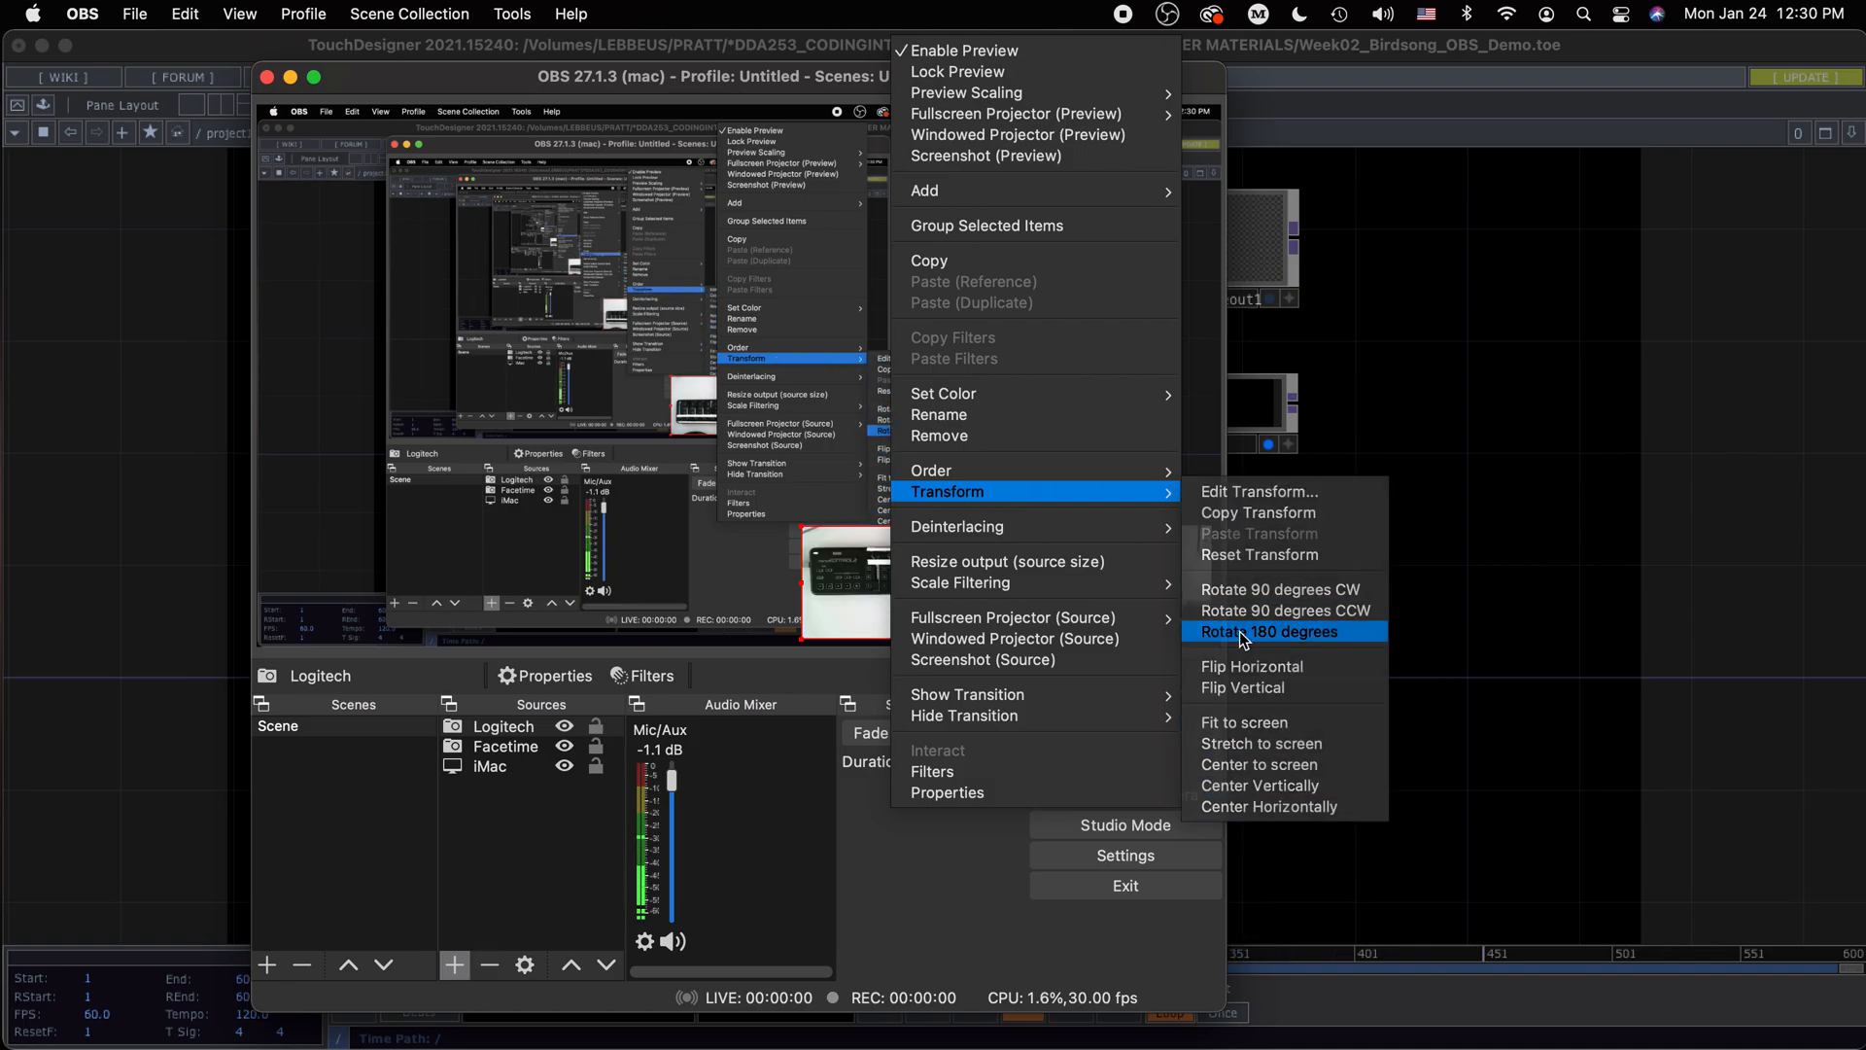
click(1246, 633)
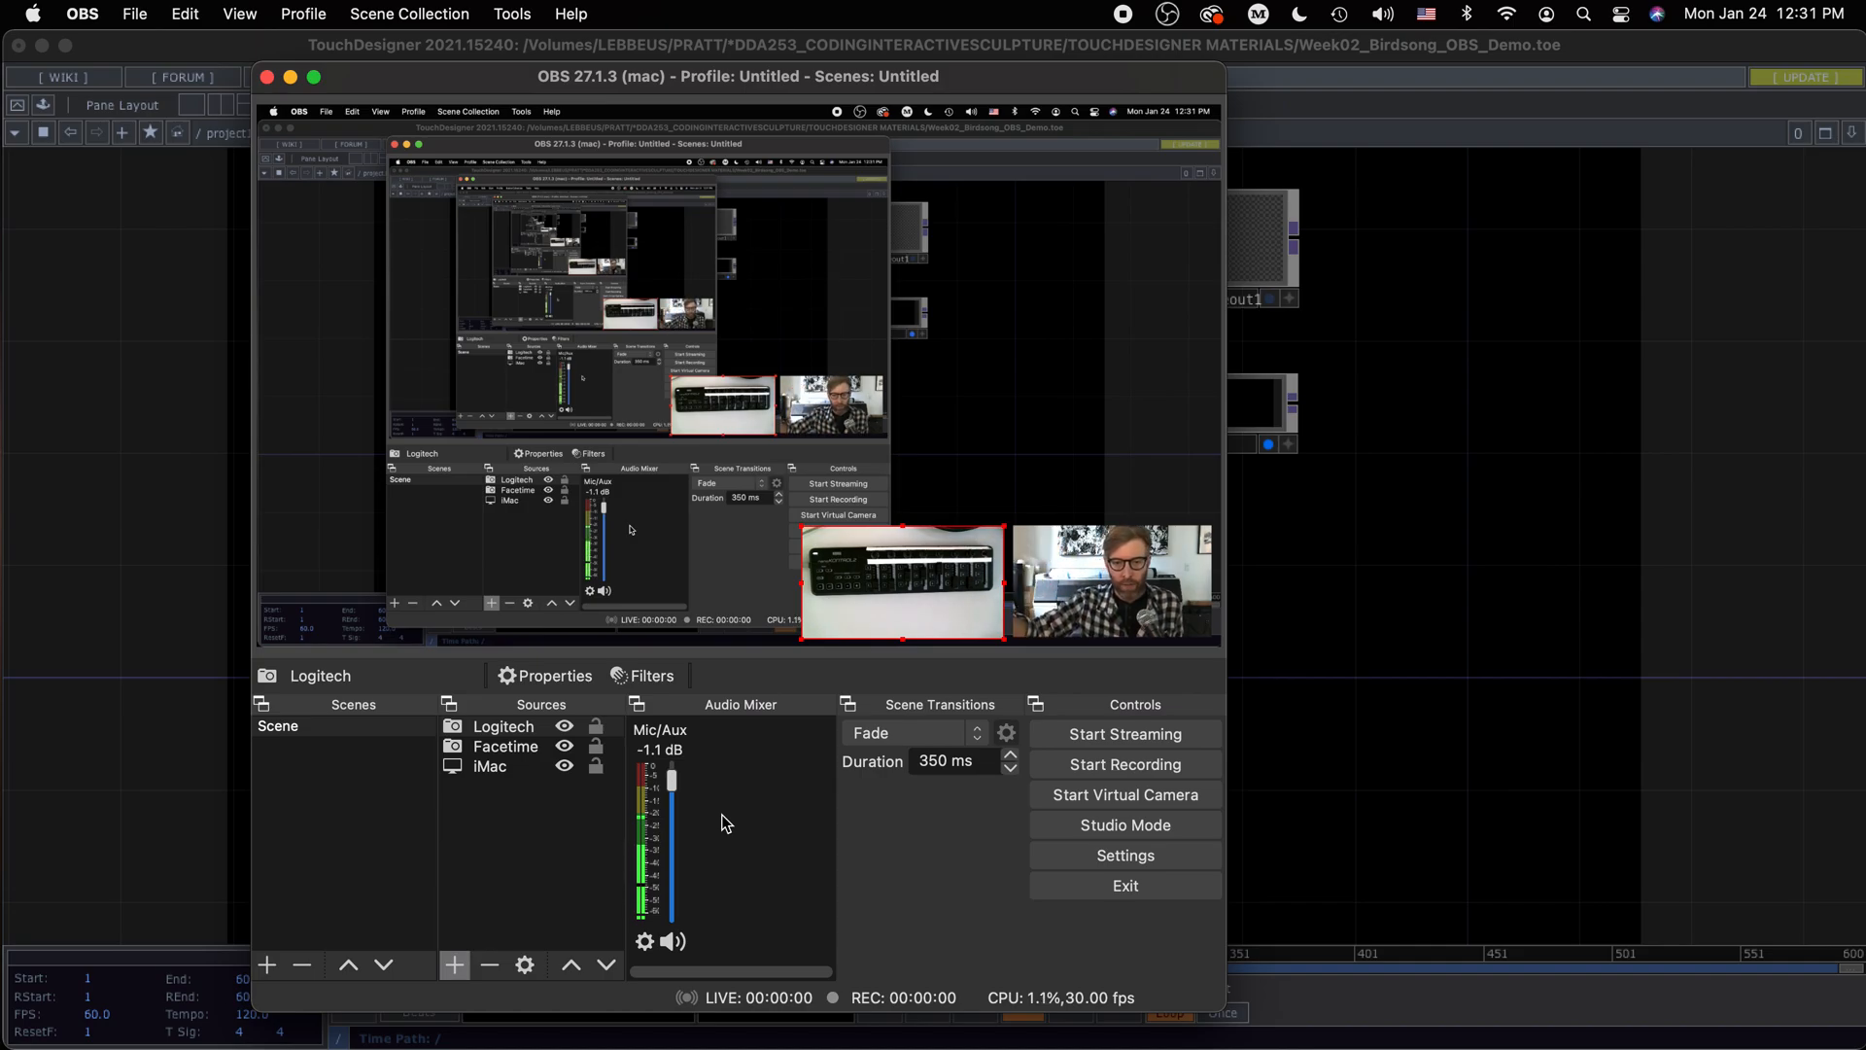
Switch to TouchDesigner to look at the audiofilein1 and audiodevout1 operators, and return to OBS
click(1429, 612)
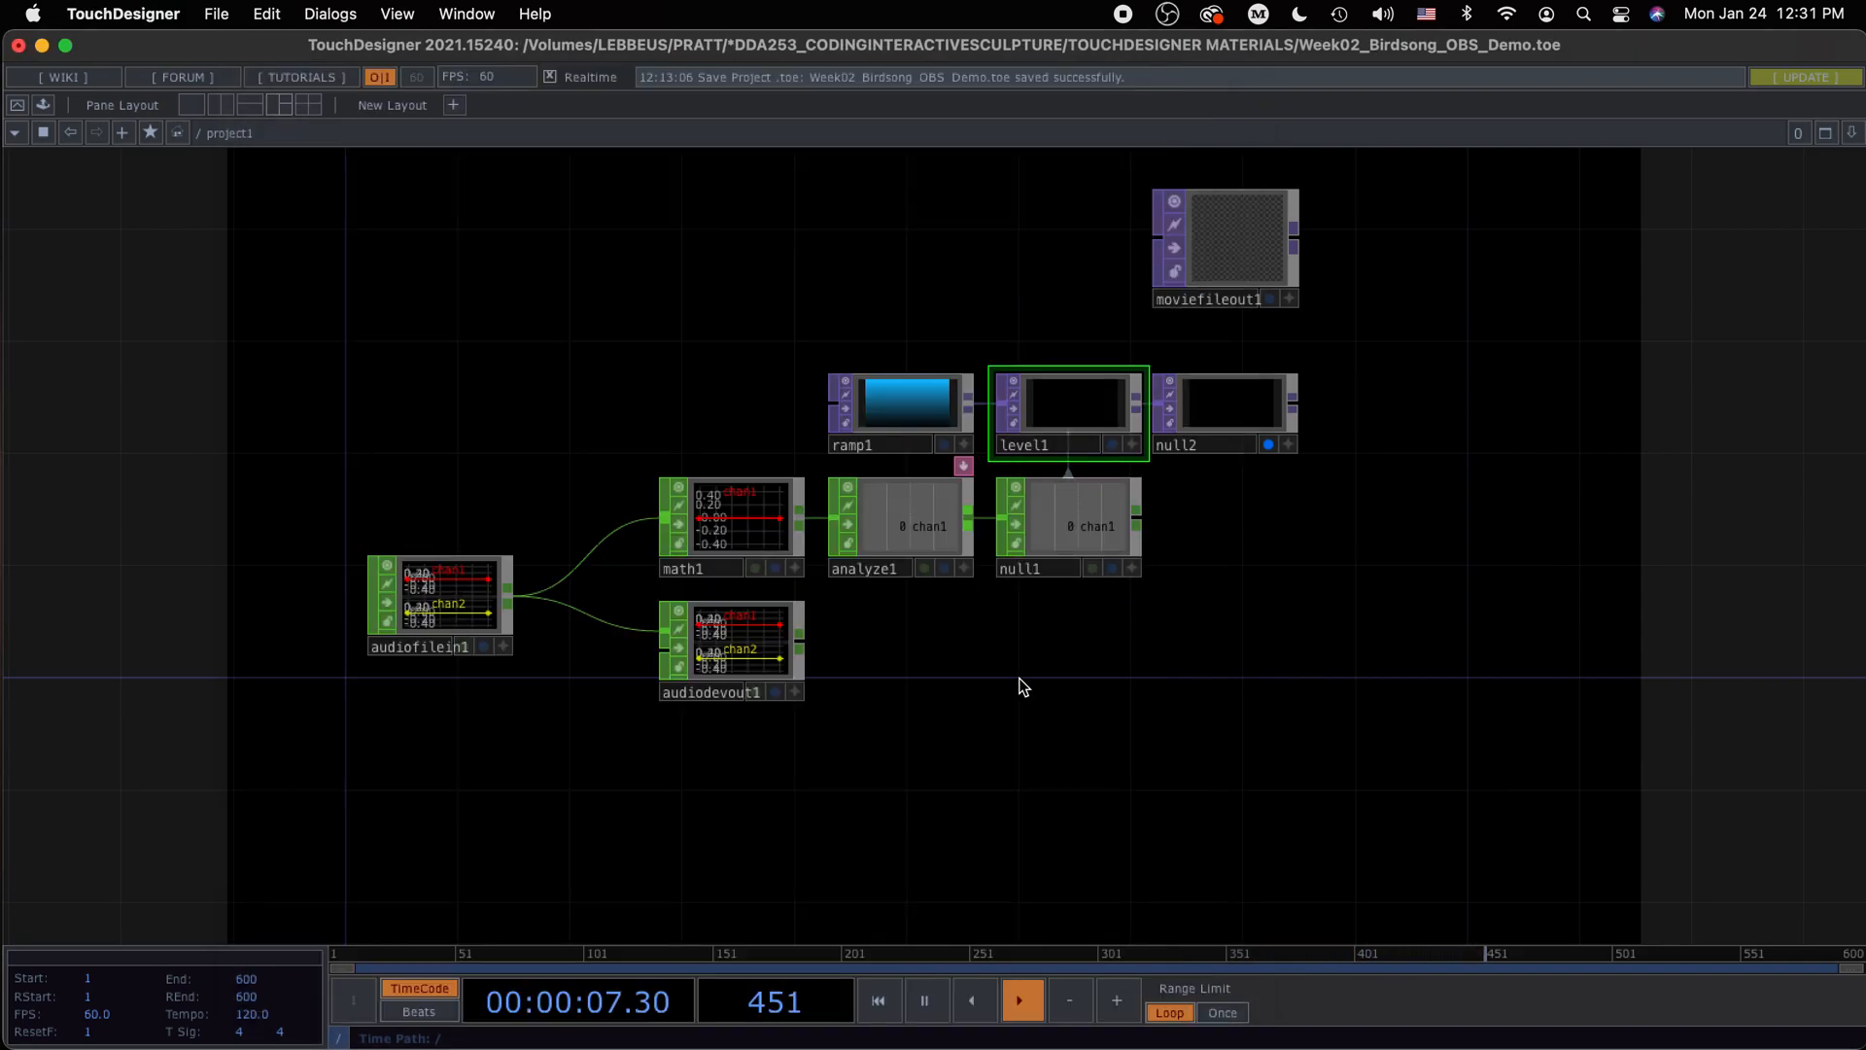
click(479, 618)
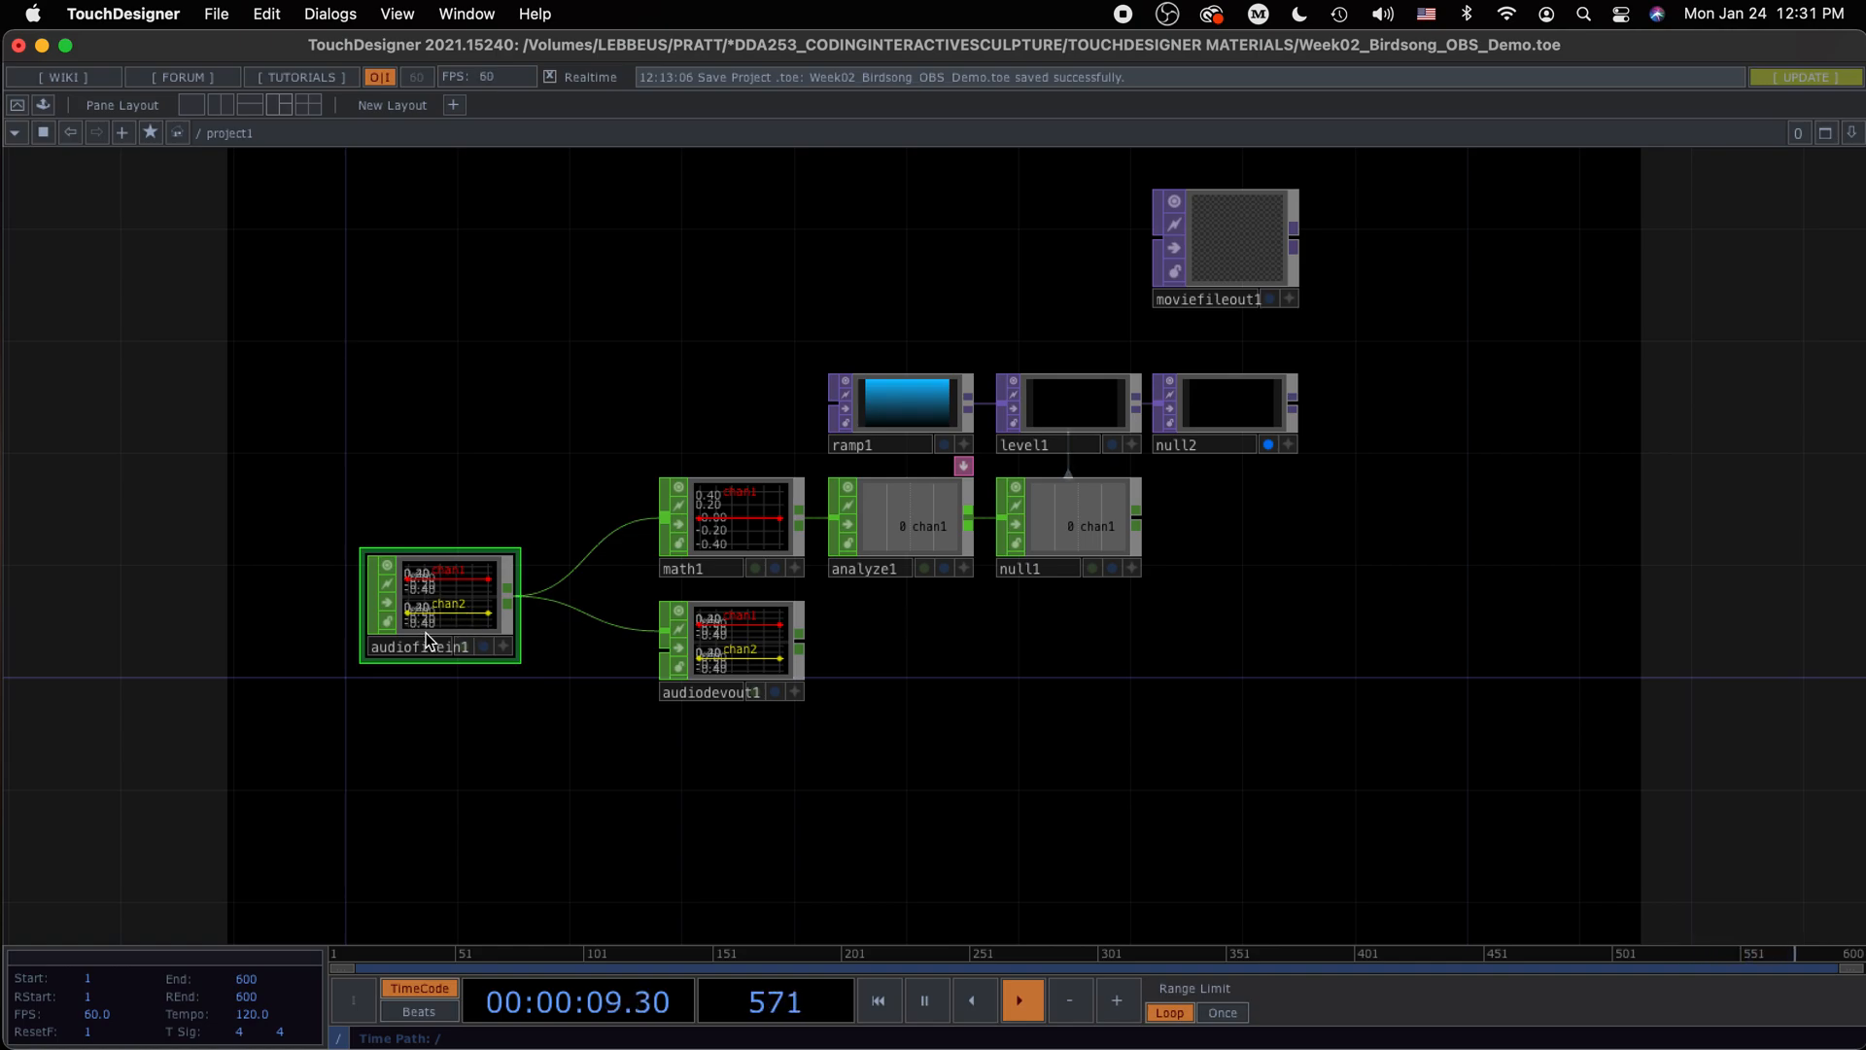
click(724, 671)
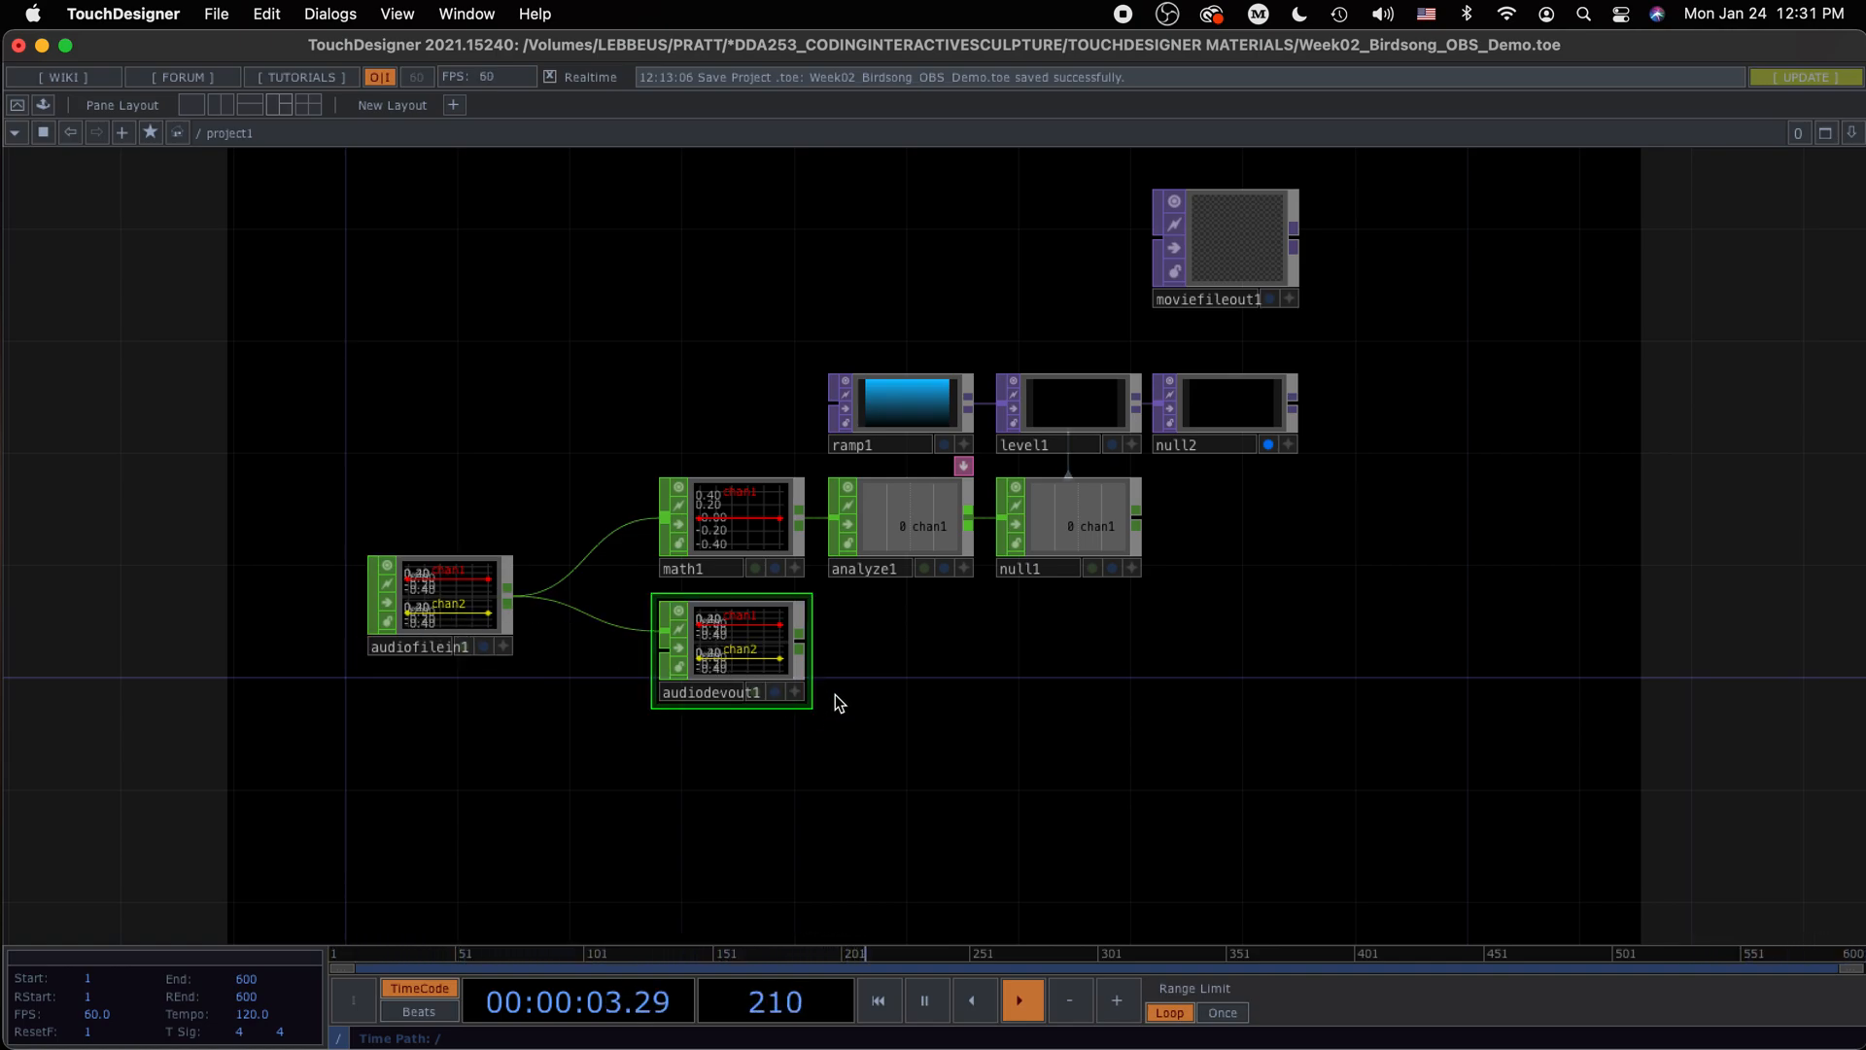
key(super+Tab)
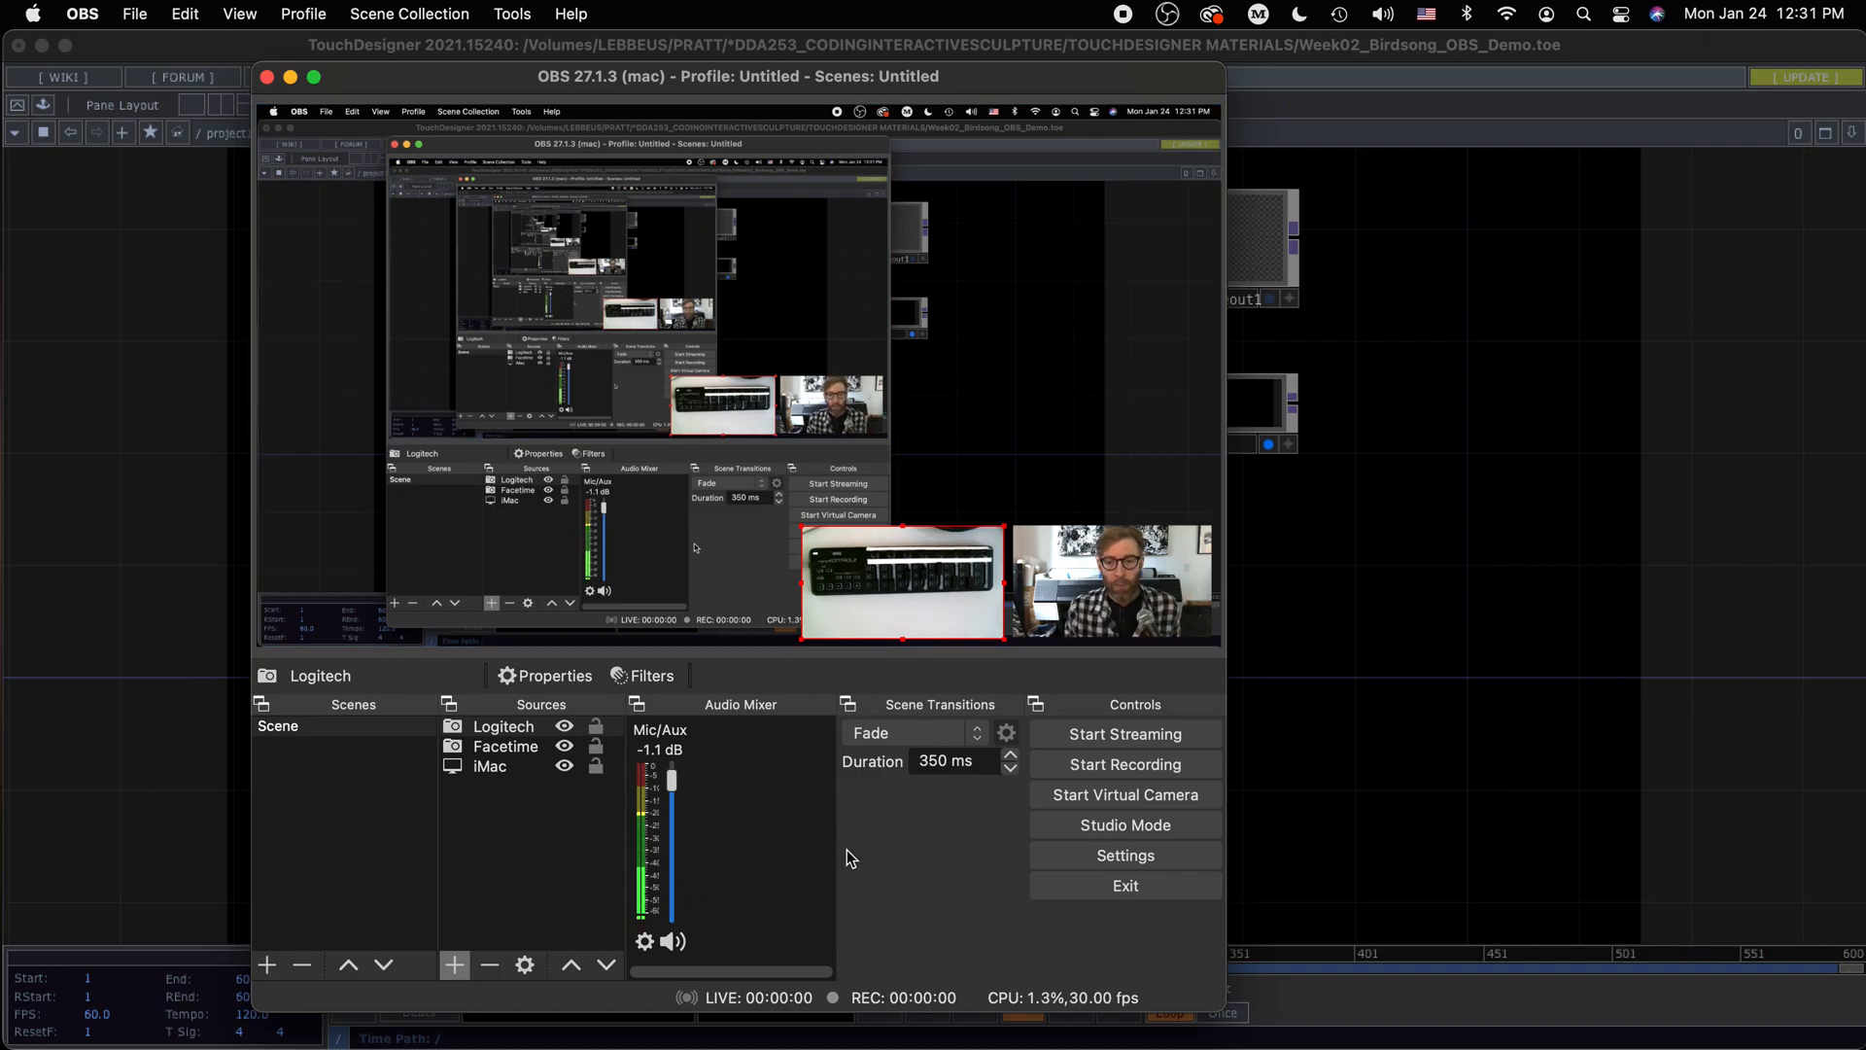
In TouchDesigner, turn on Play for audiofilein1, raise audiodevout1's volume to about 0.29, and hide the parameters
click(1330, 673)
click(447, 615)
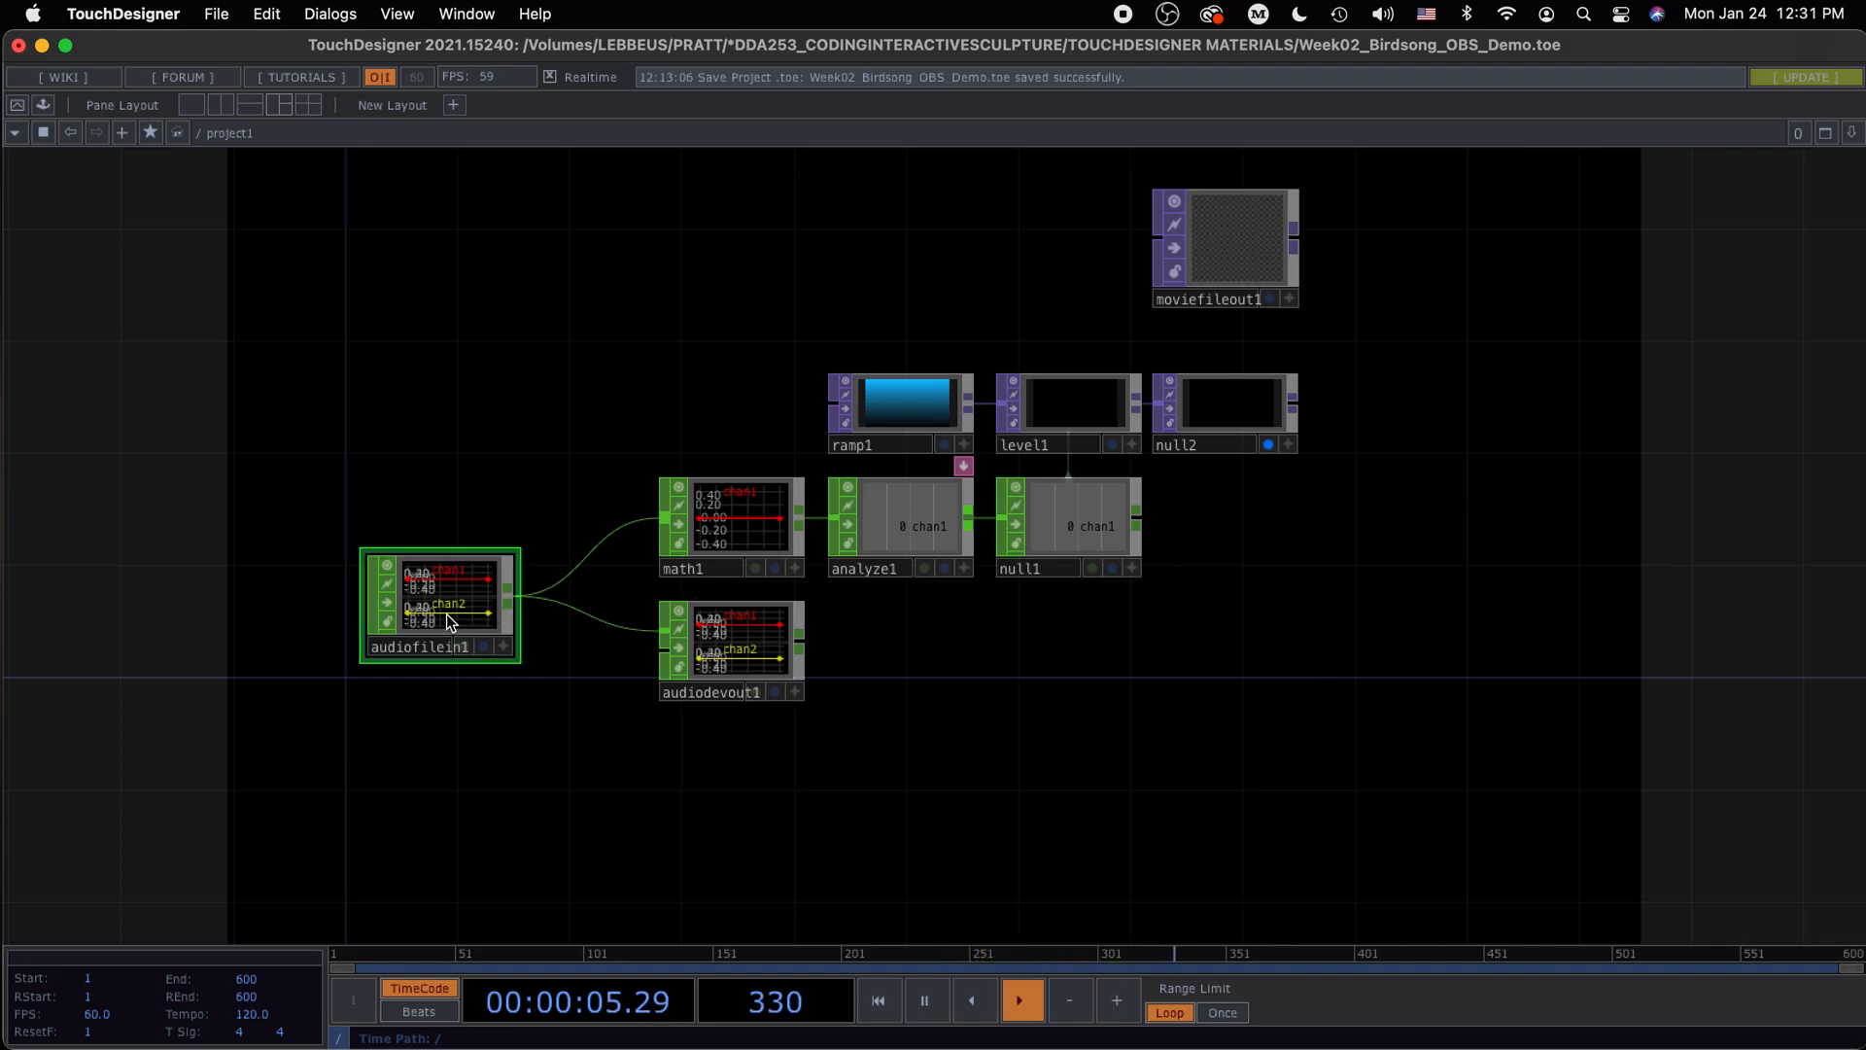
key(p)
click(1584, 307)
click(720, 673)
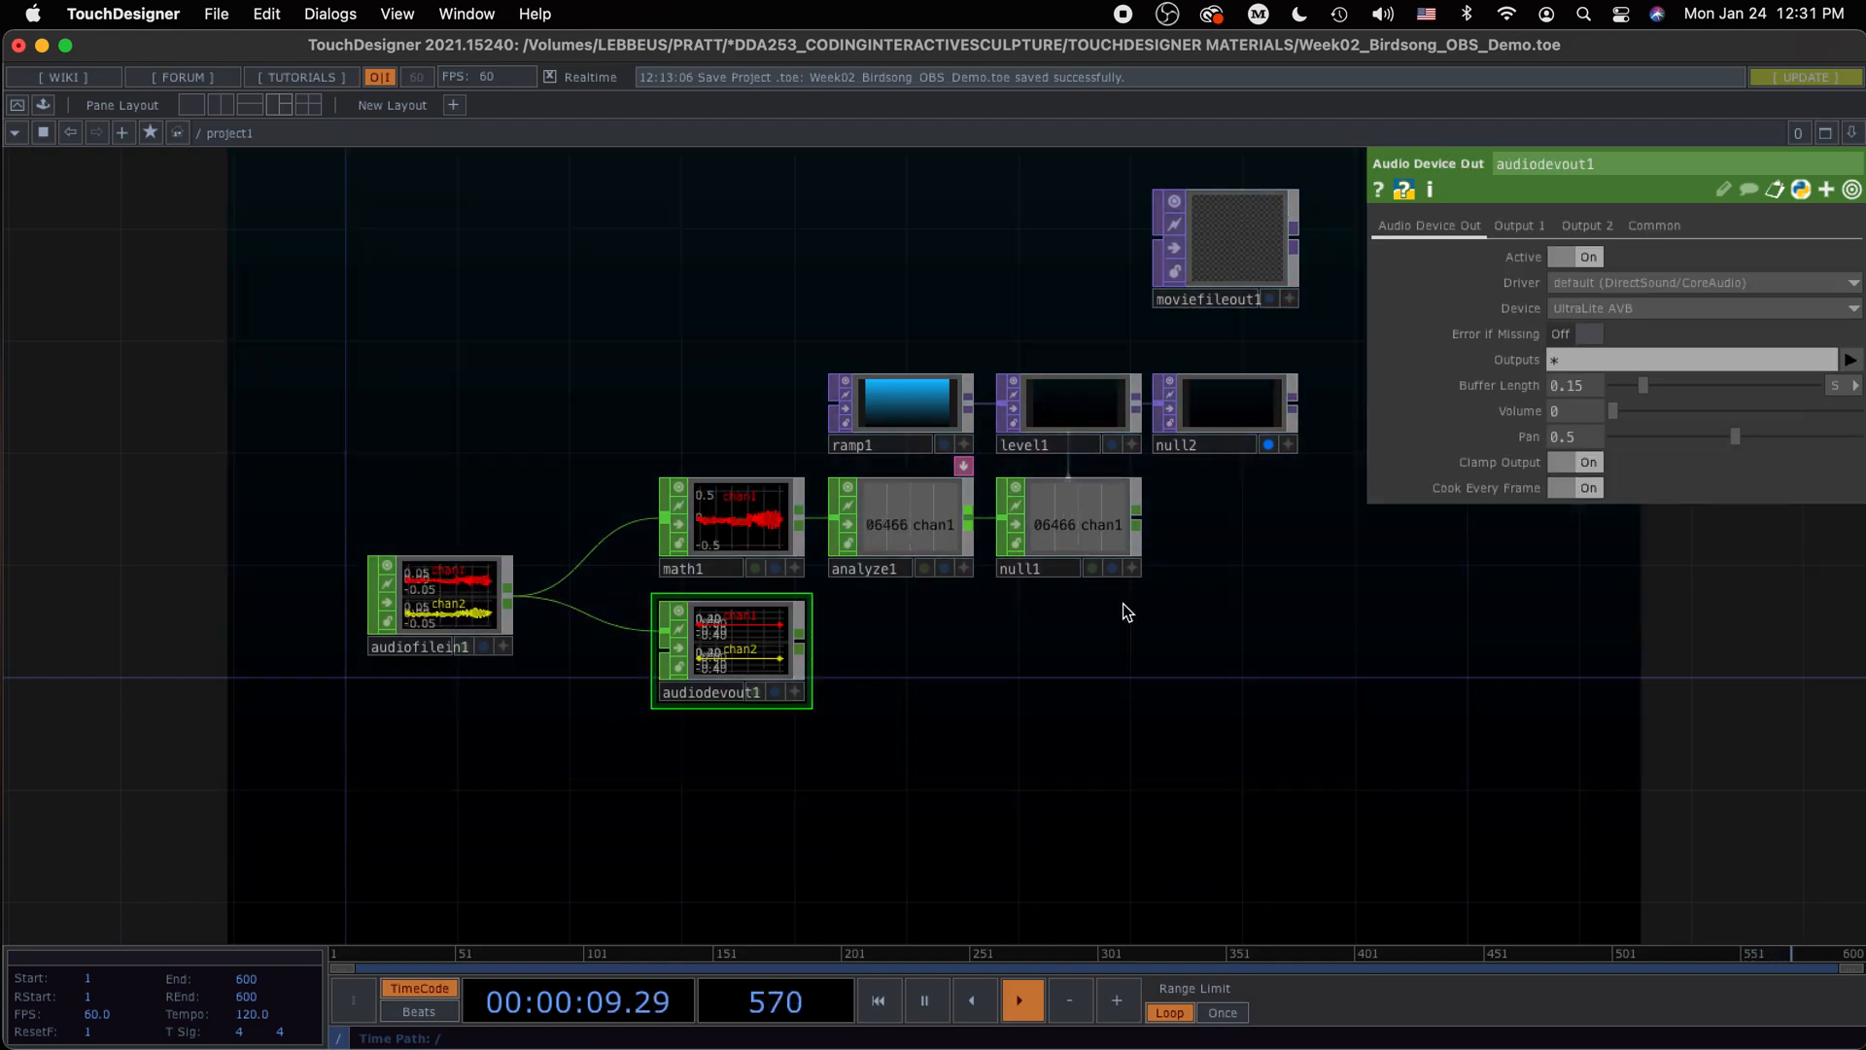
mouse_move(1682, 411)
mouse_down()
mouse_move(1793, 407)
mouse_move(1700, 418)
mouse_up()
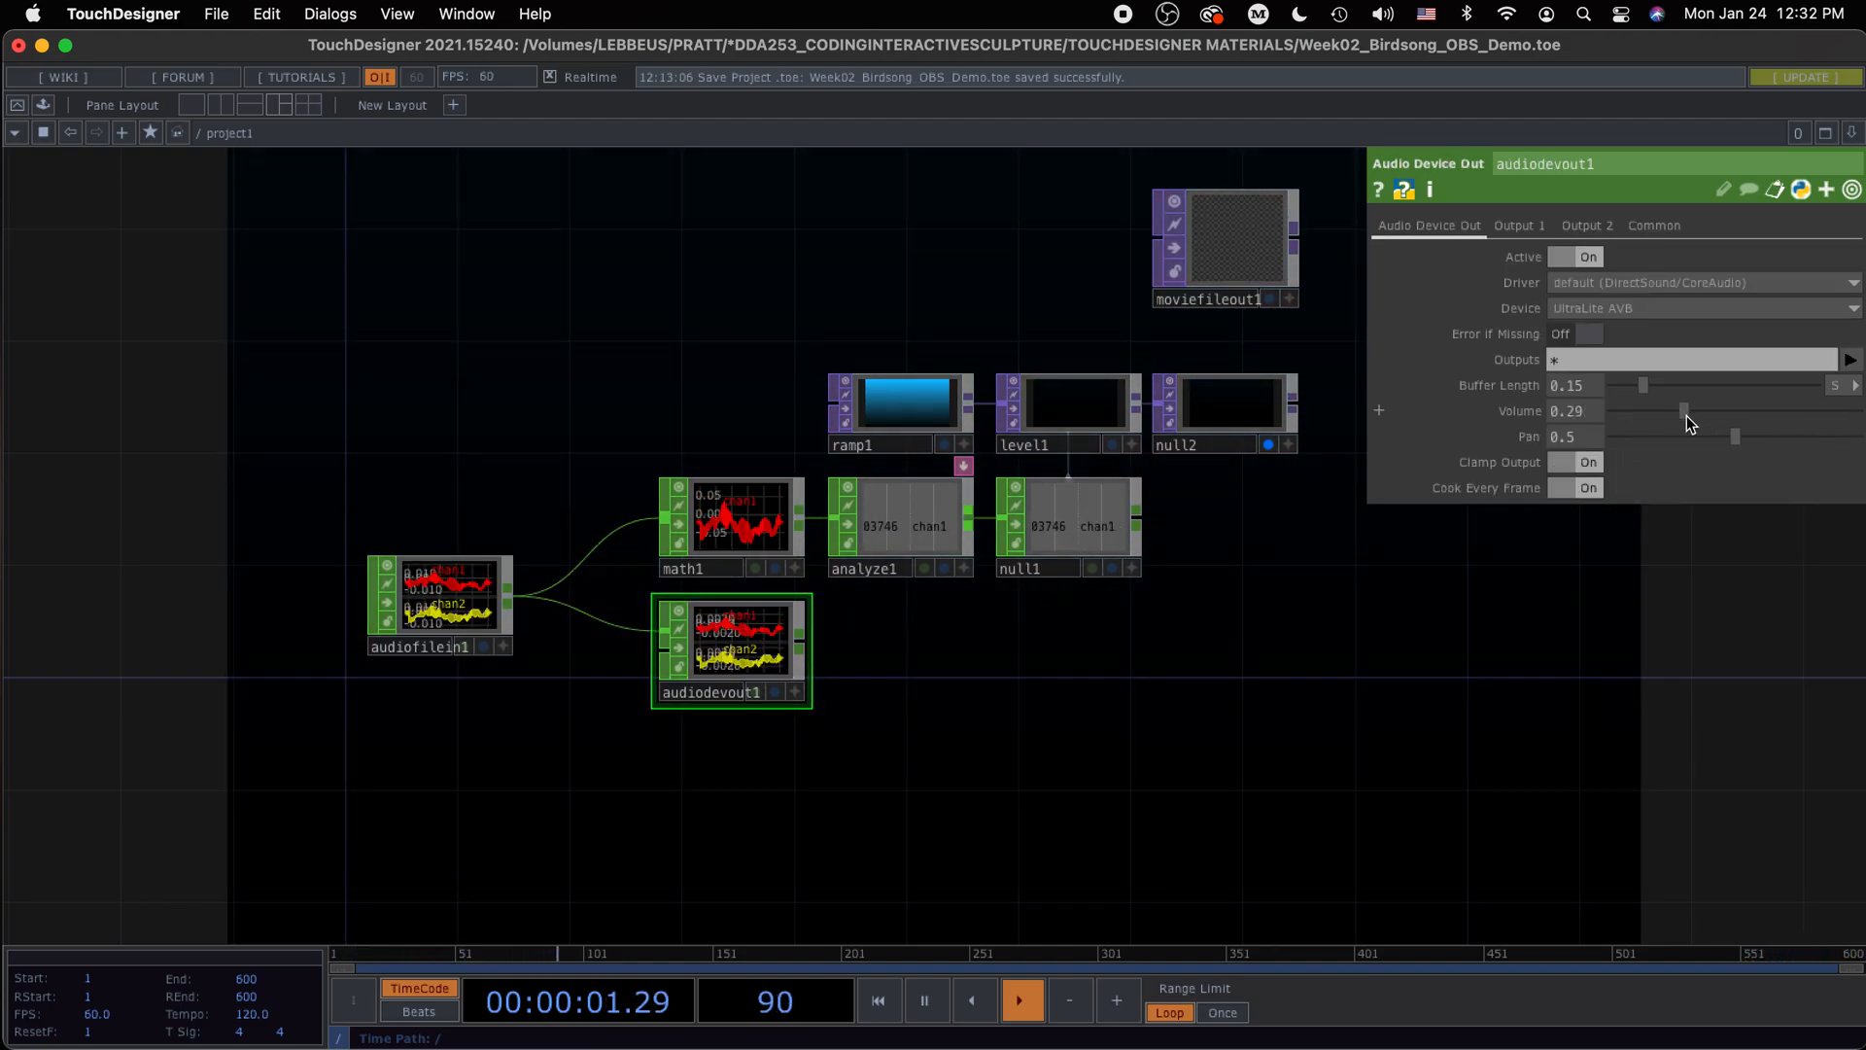
key(p)
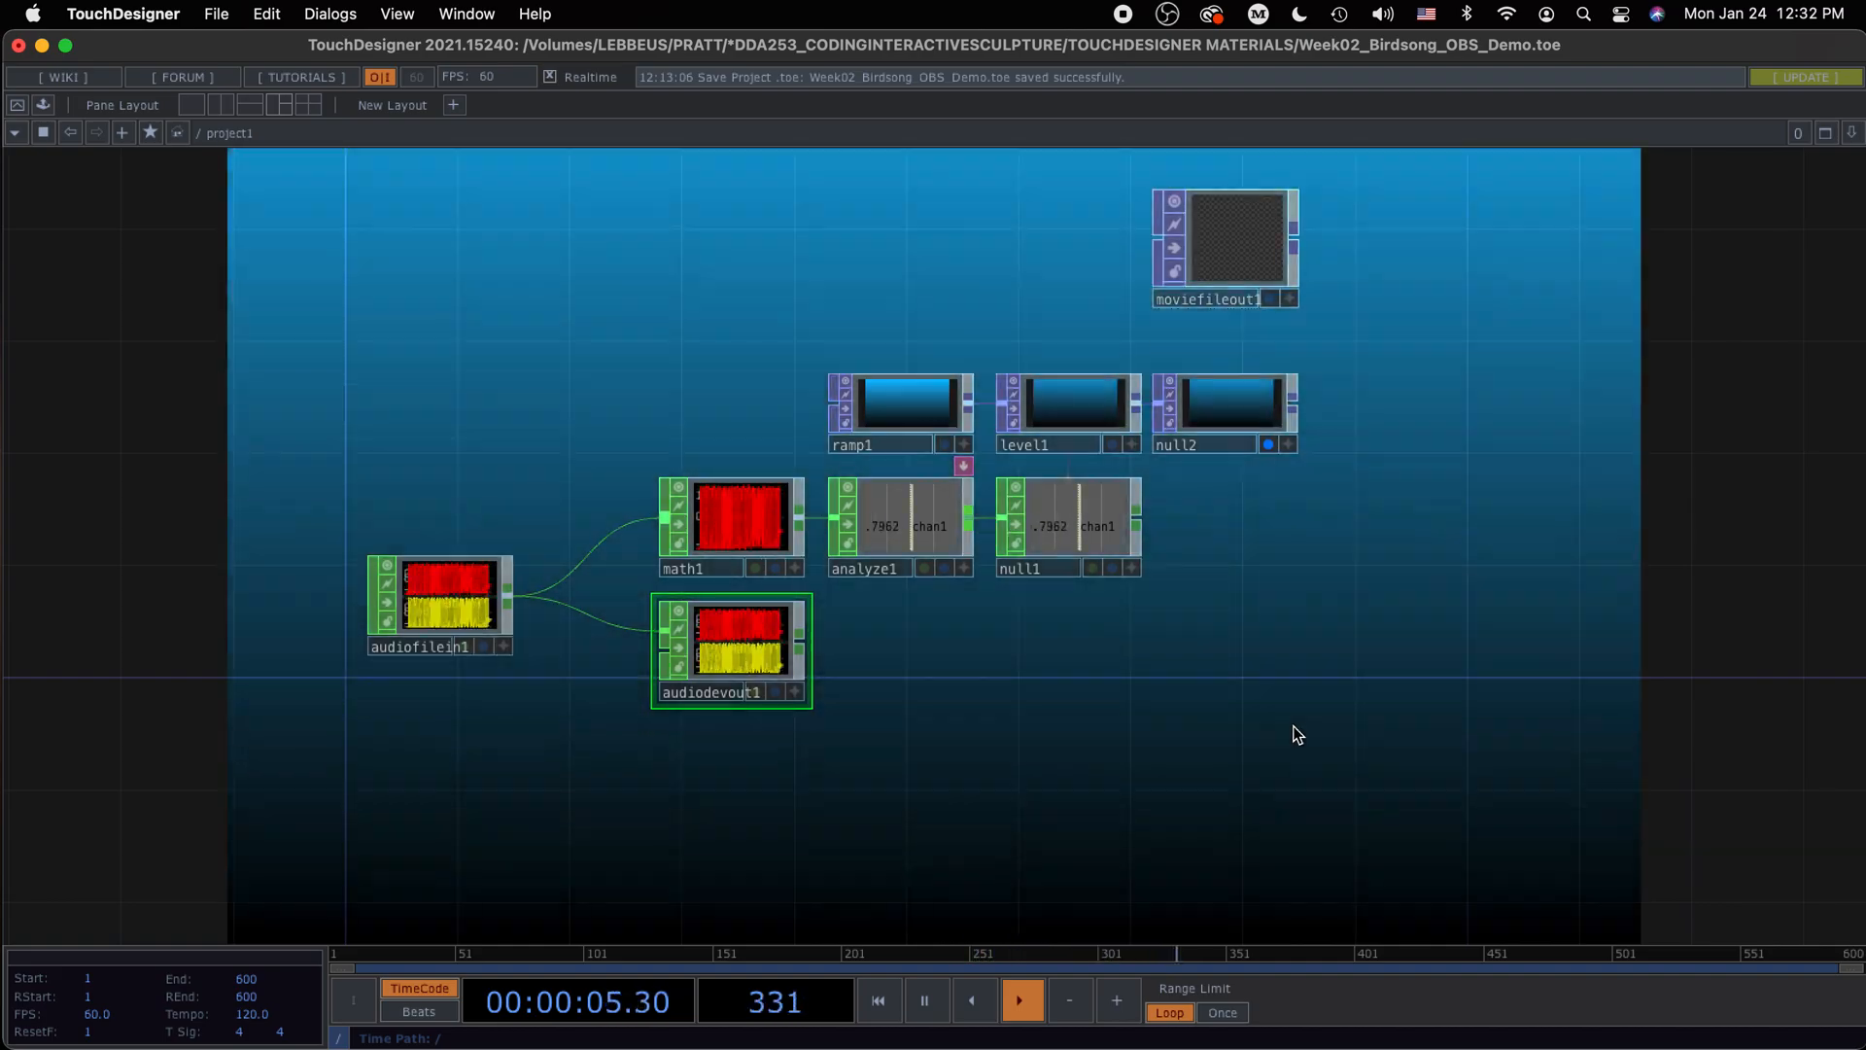
Check the OBS audio mixer while the birdsong plays, and turn off Play for audiofilein1 in TouchDesigner
key(super+Tab)
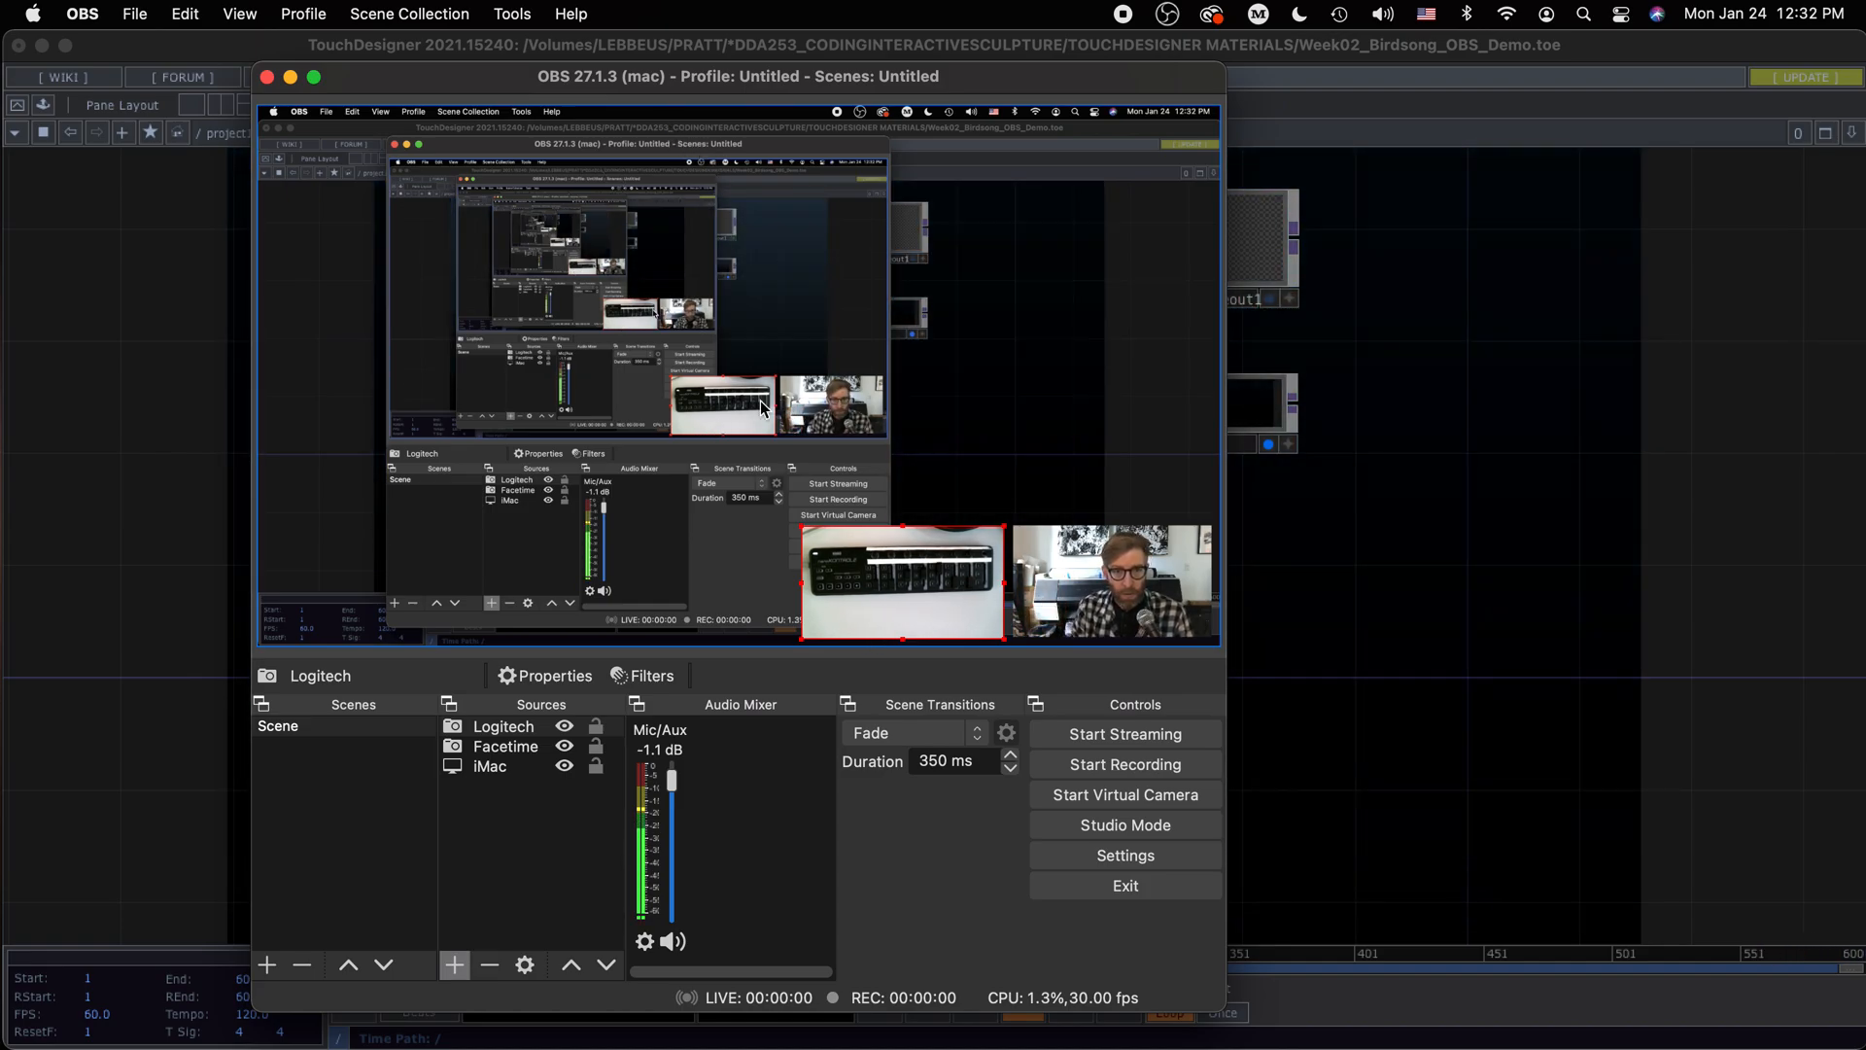
click(1419, 523)
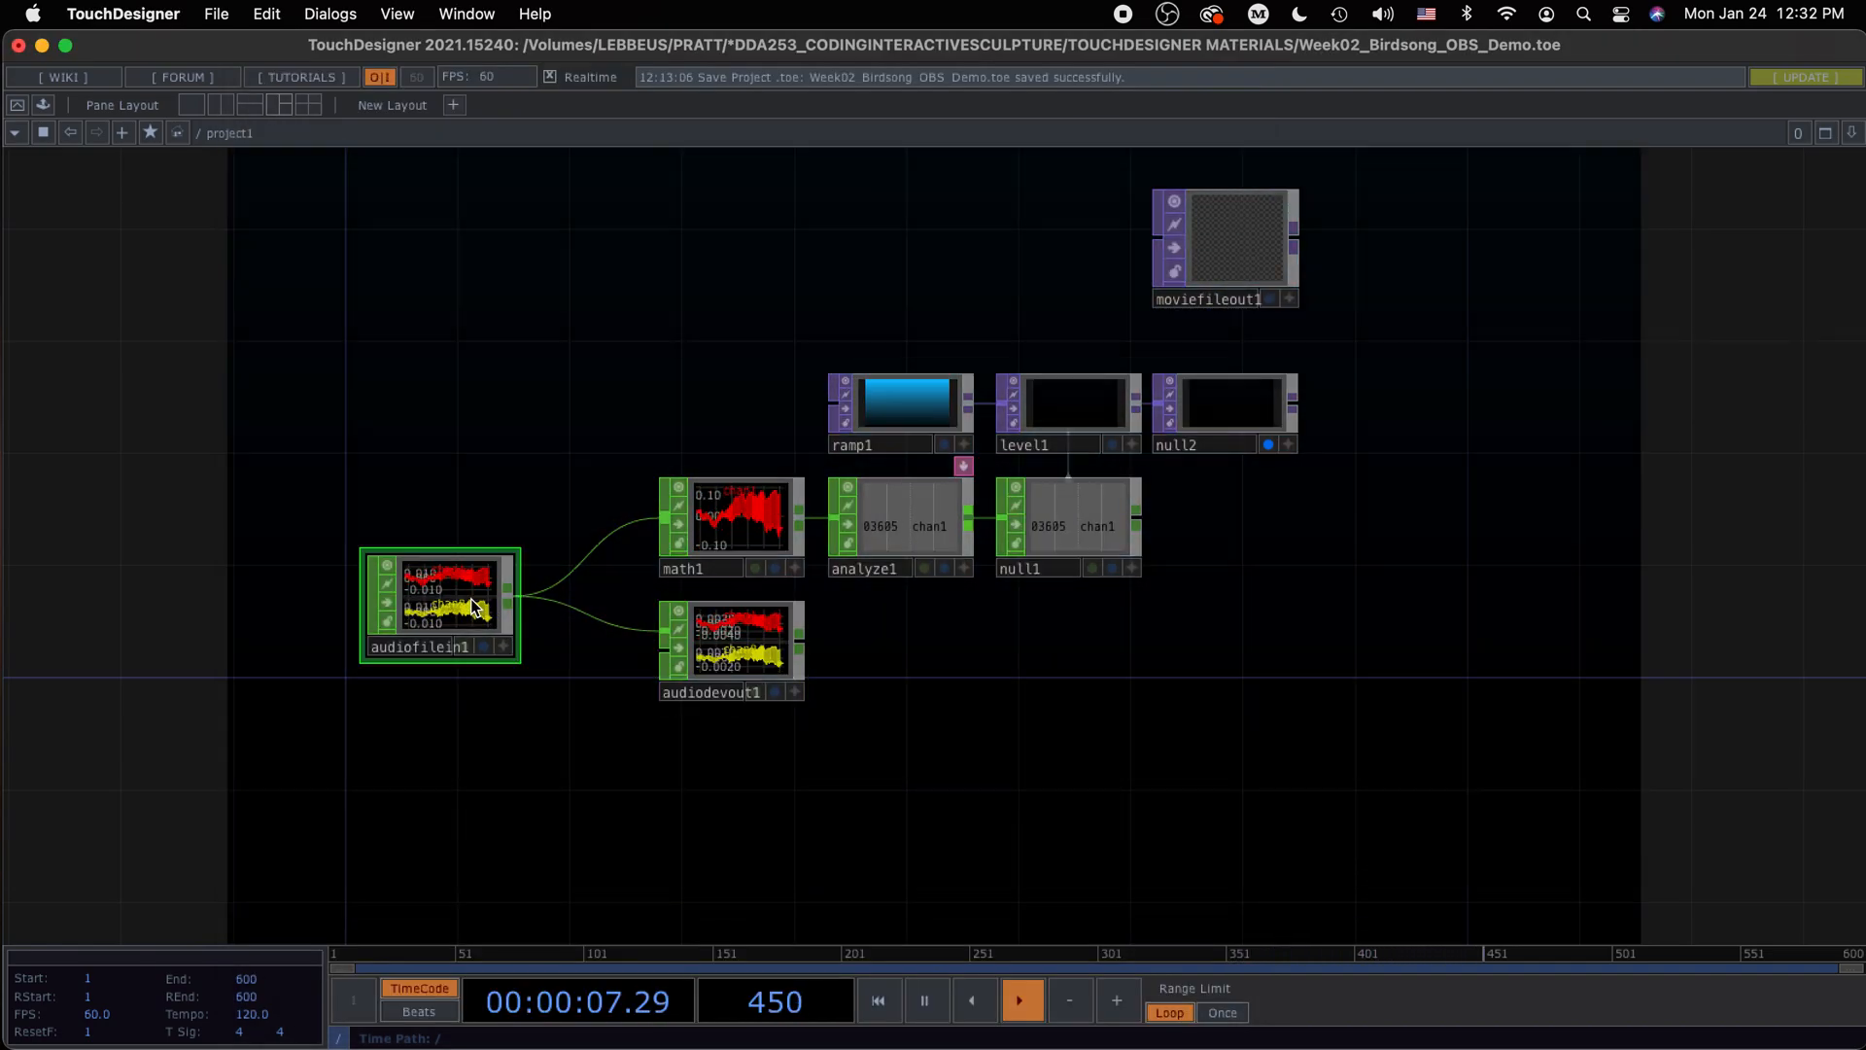
key(p)
click(1590, 308)
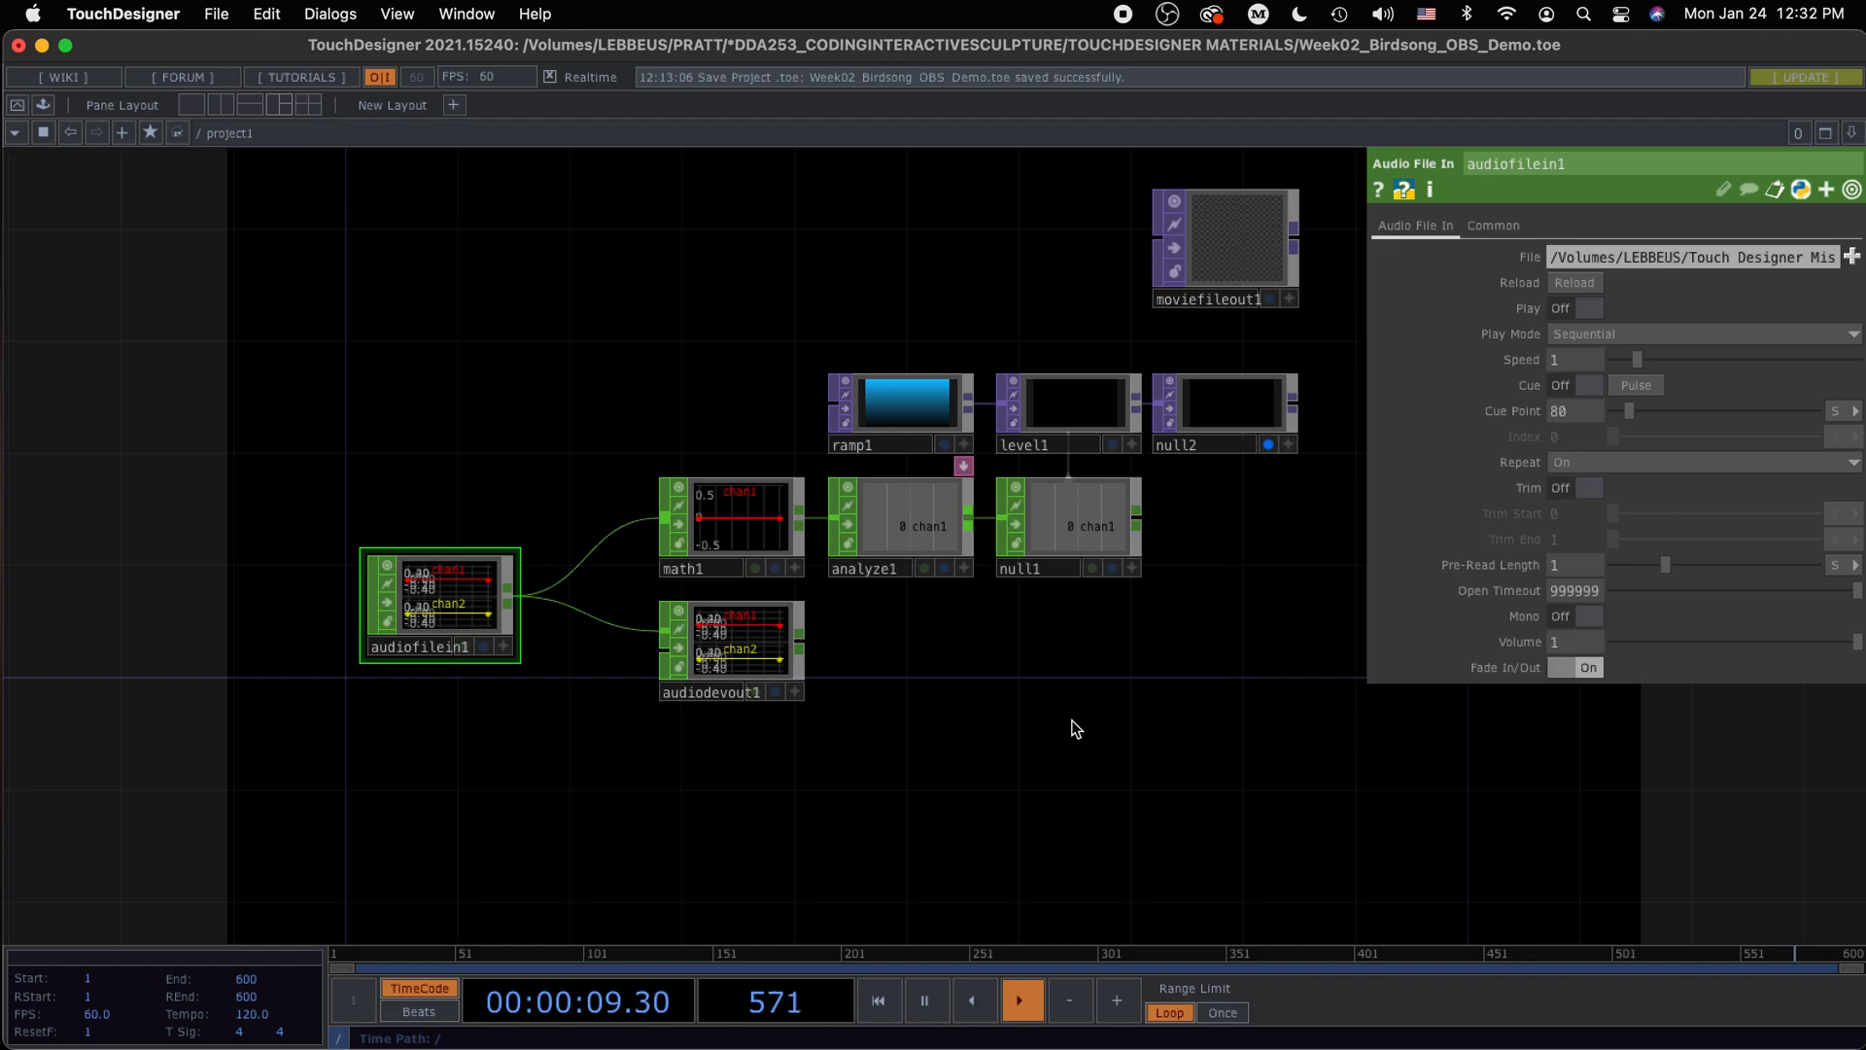
Switch back to OBS, enlarge its window and shift it slightly to the left over the TouchDesigner network
key(super+Tab)
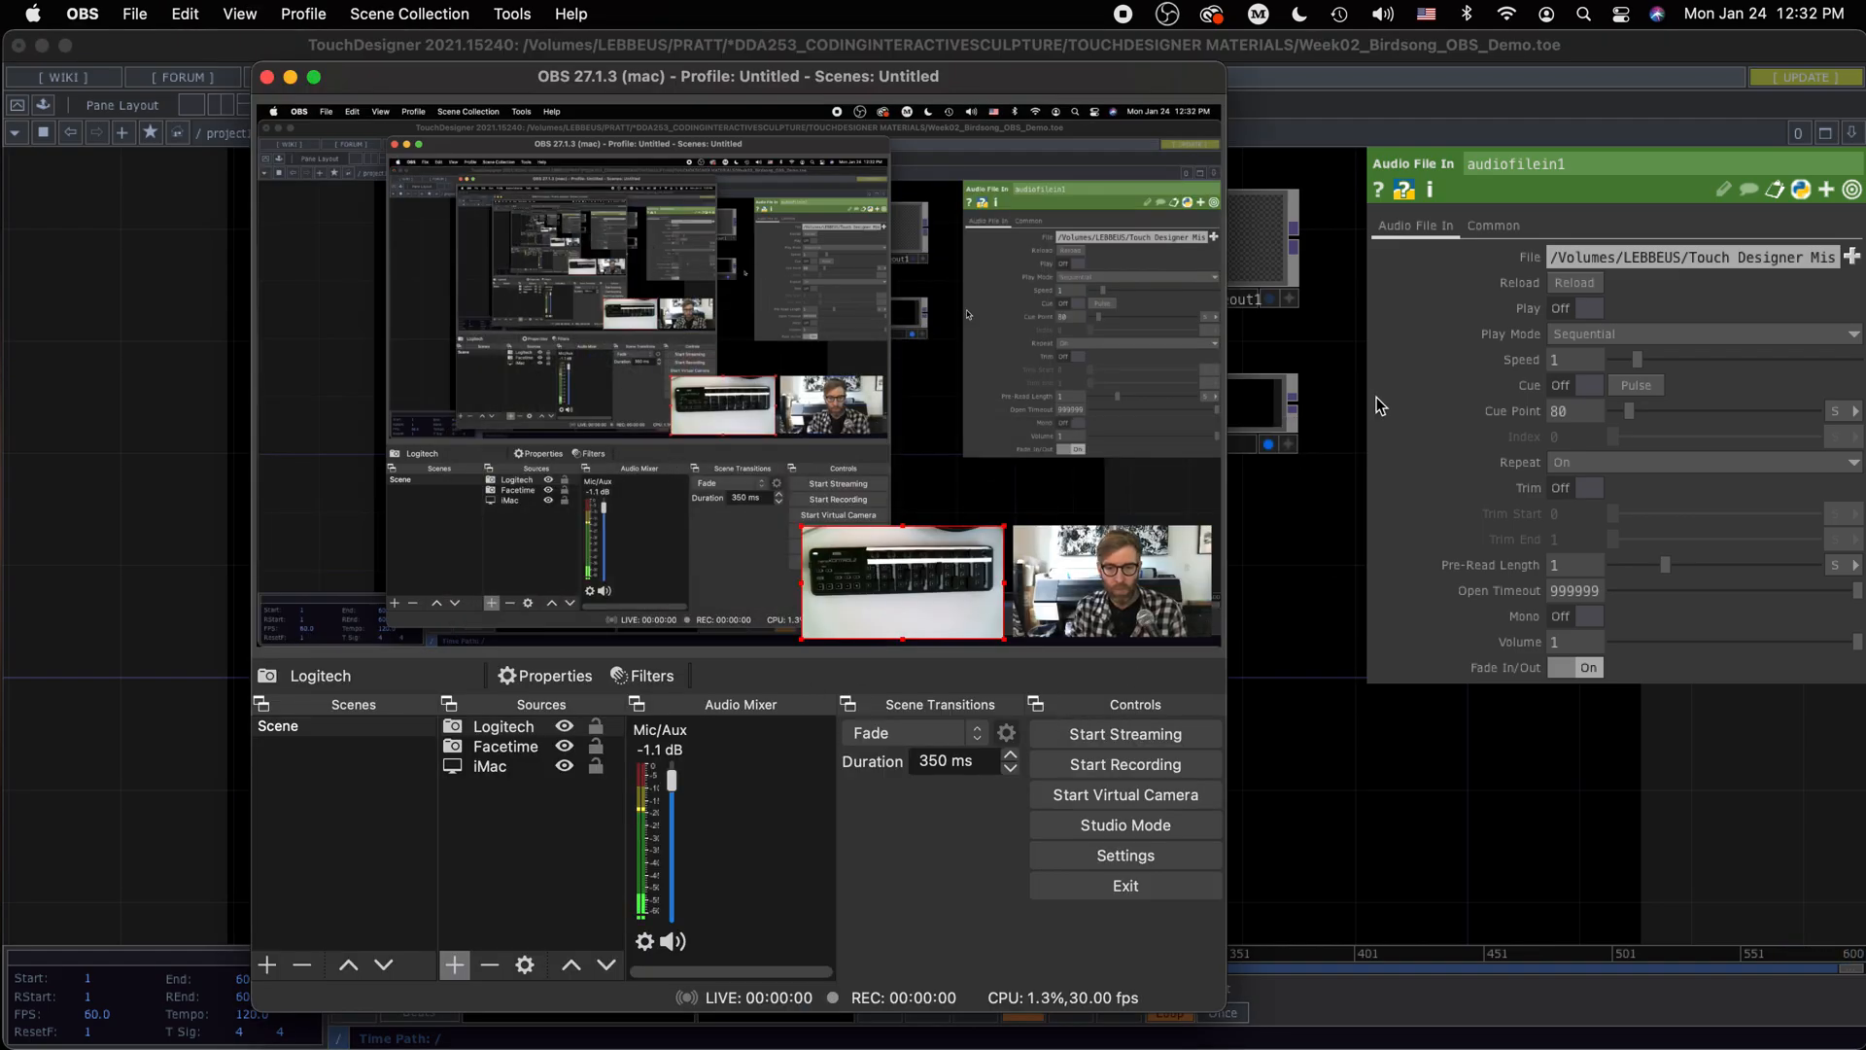
drag(1241, 1012, 1708, 1049)
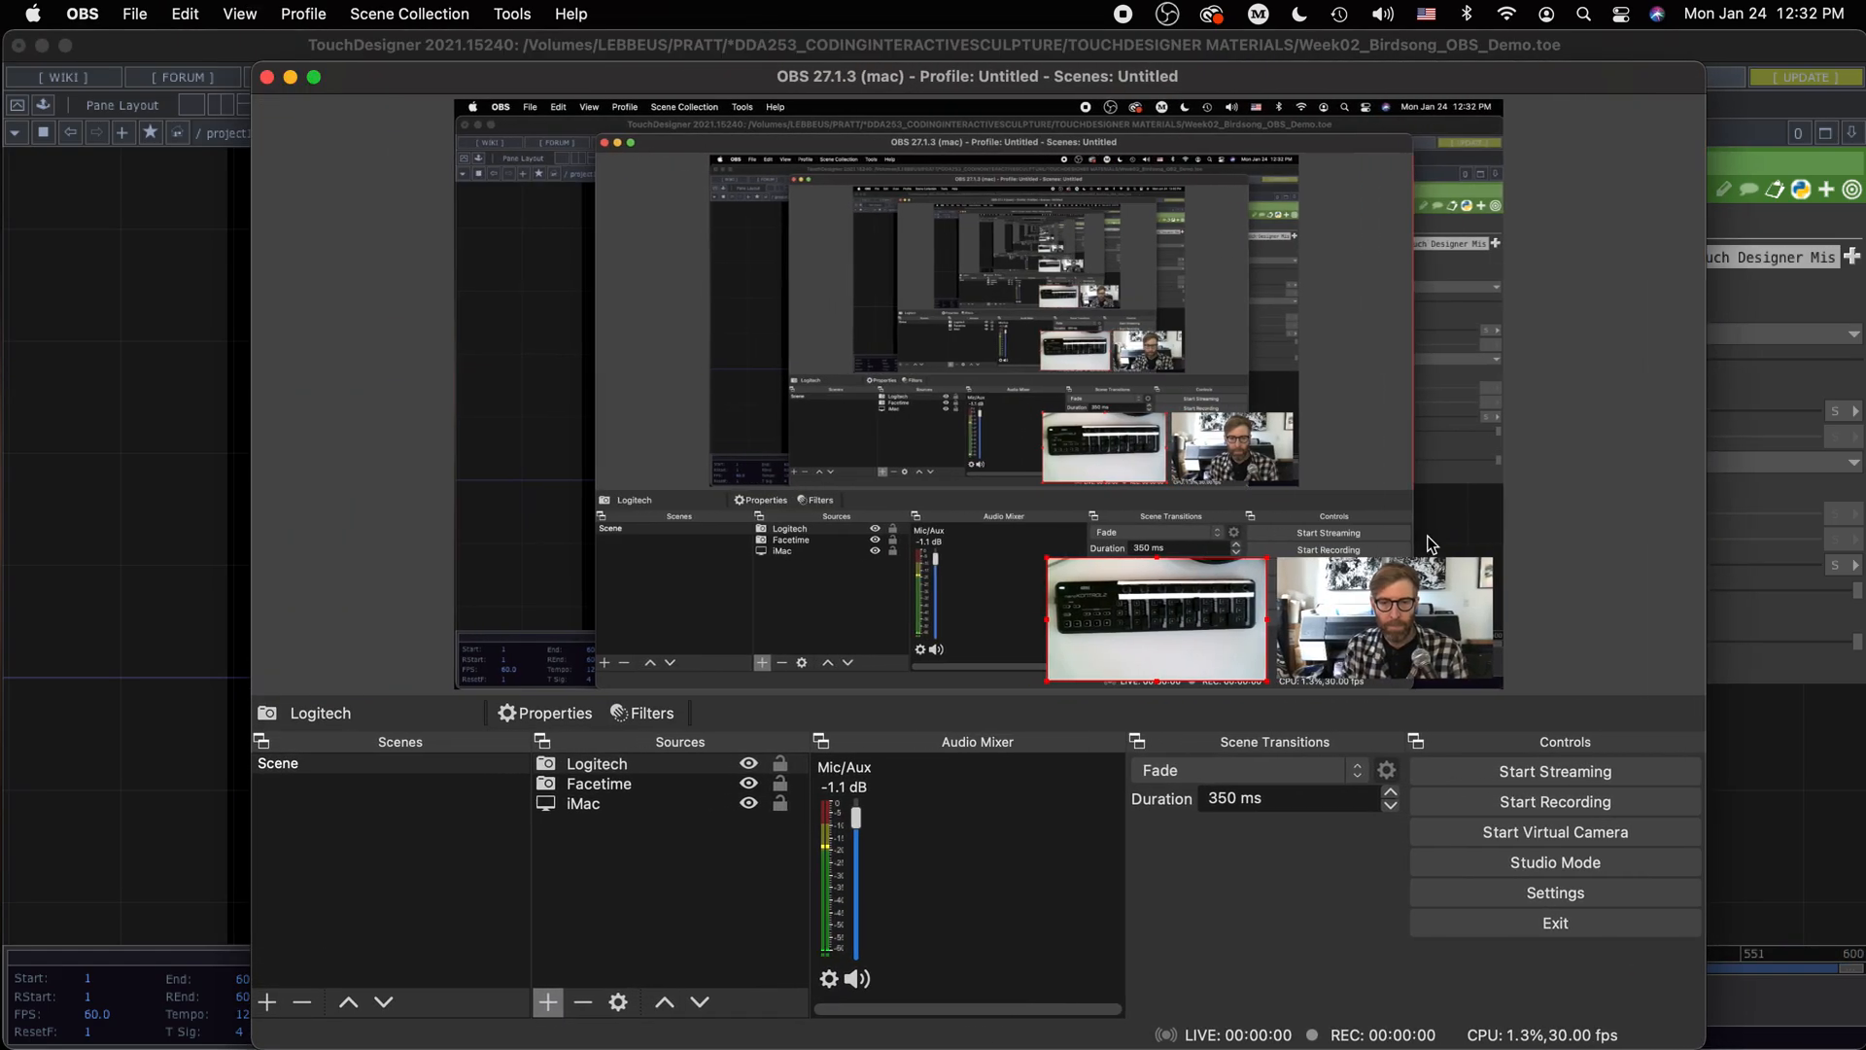
drag(779, 86, 732, 85)
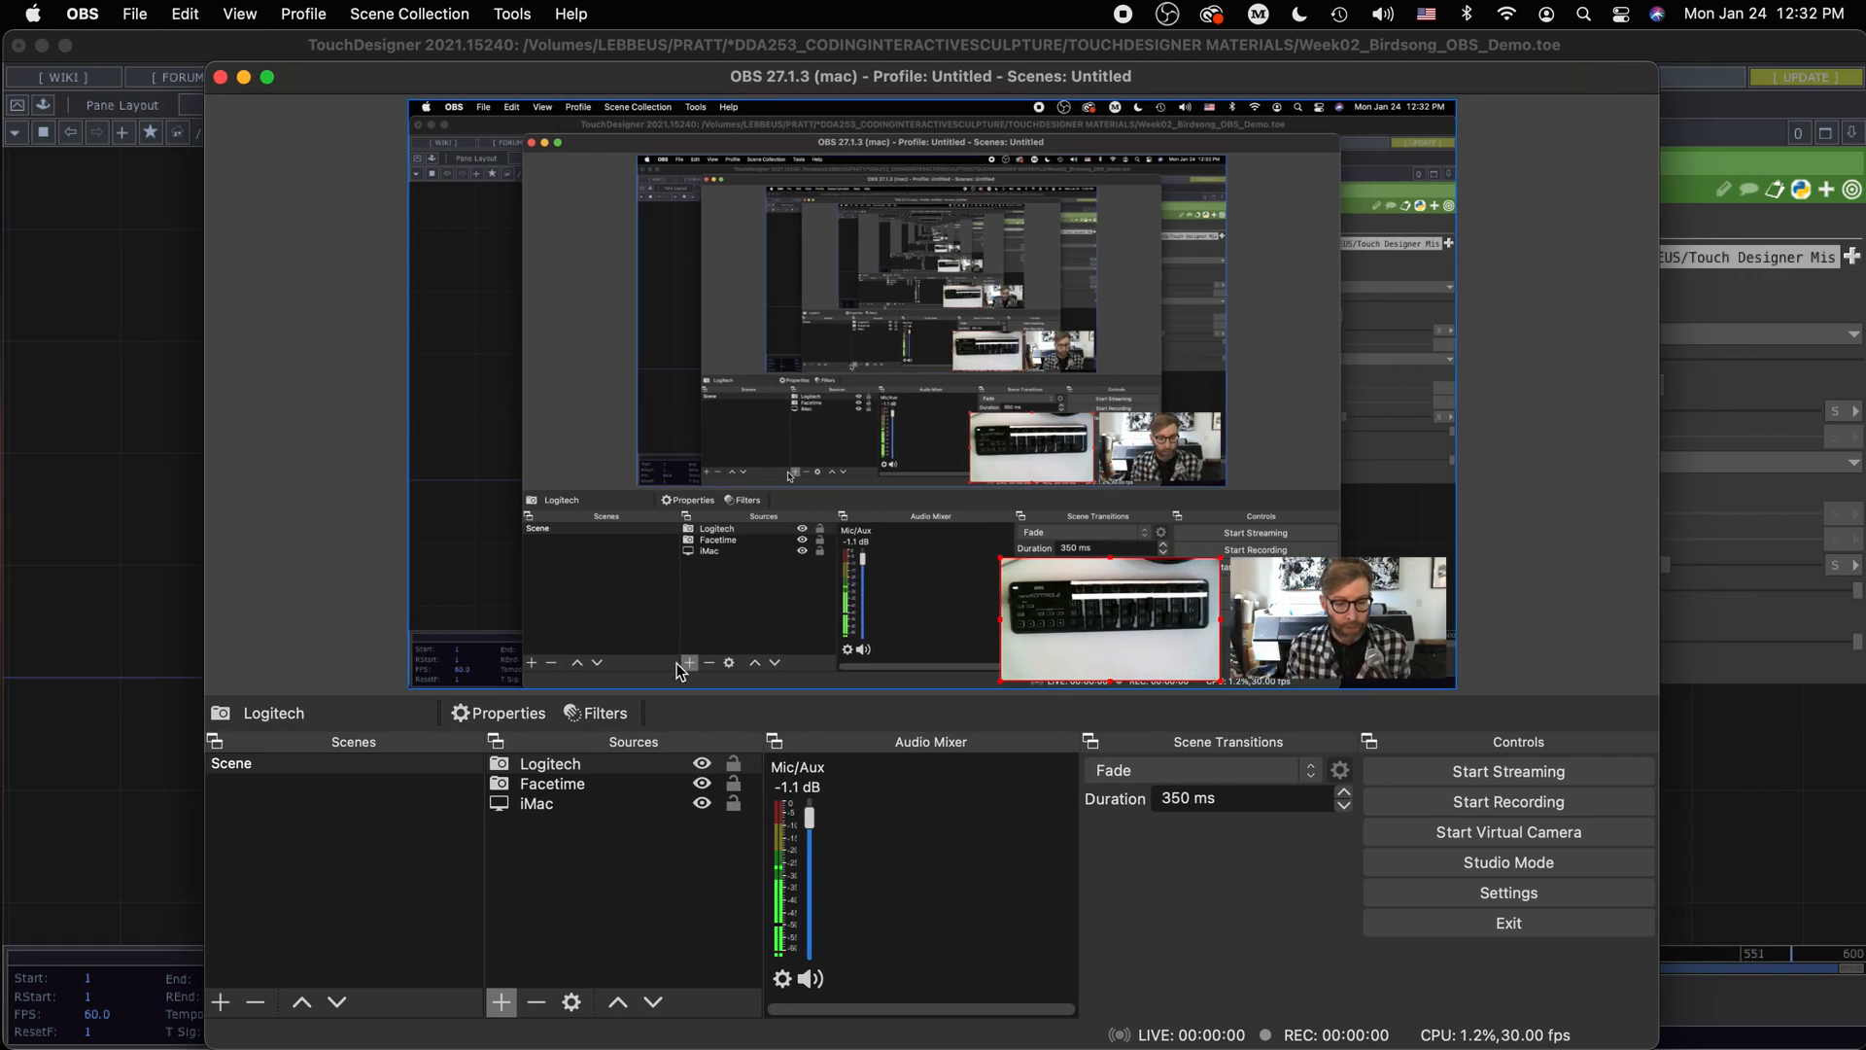
Add a new Audio Input Capture source named Built-in Mic to the scene
click(545, 880)
click(502, 1002)
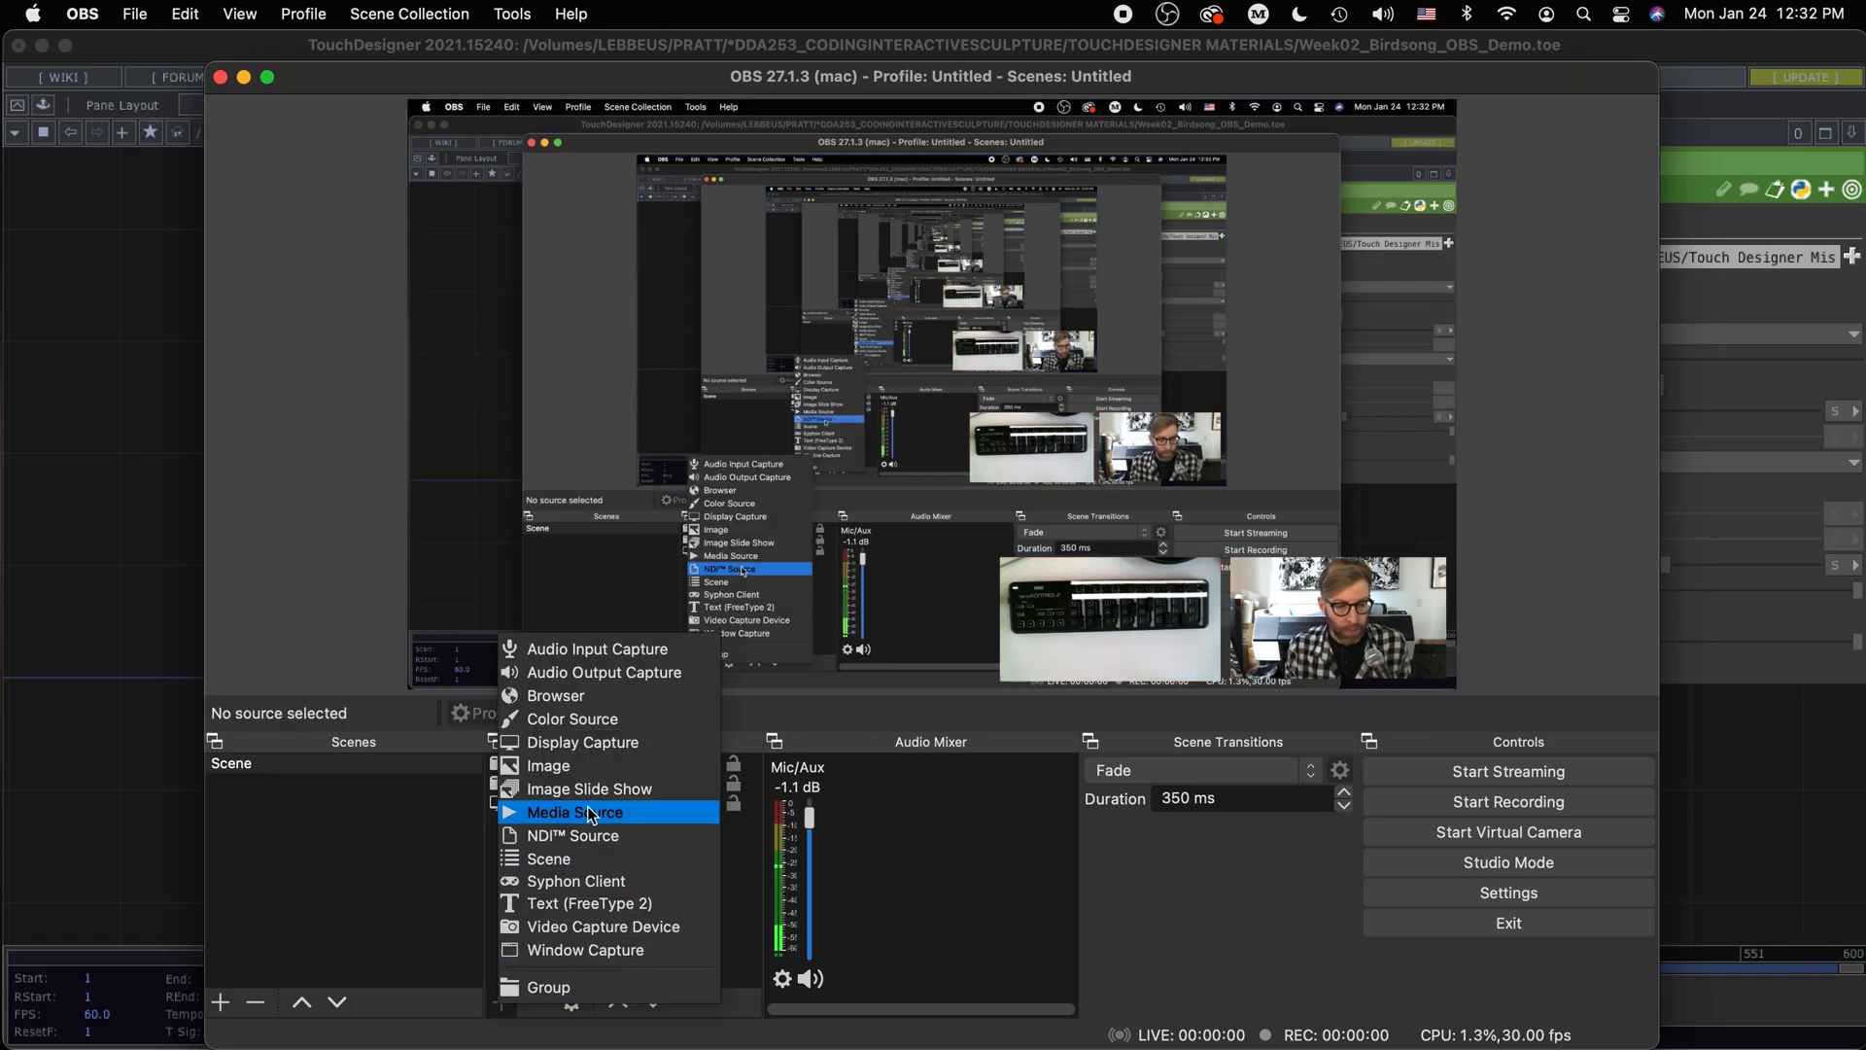
click(585, 649)
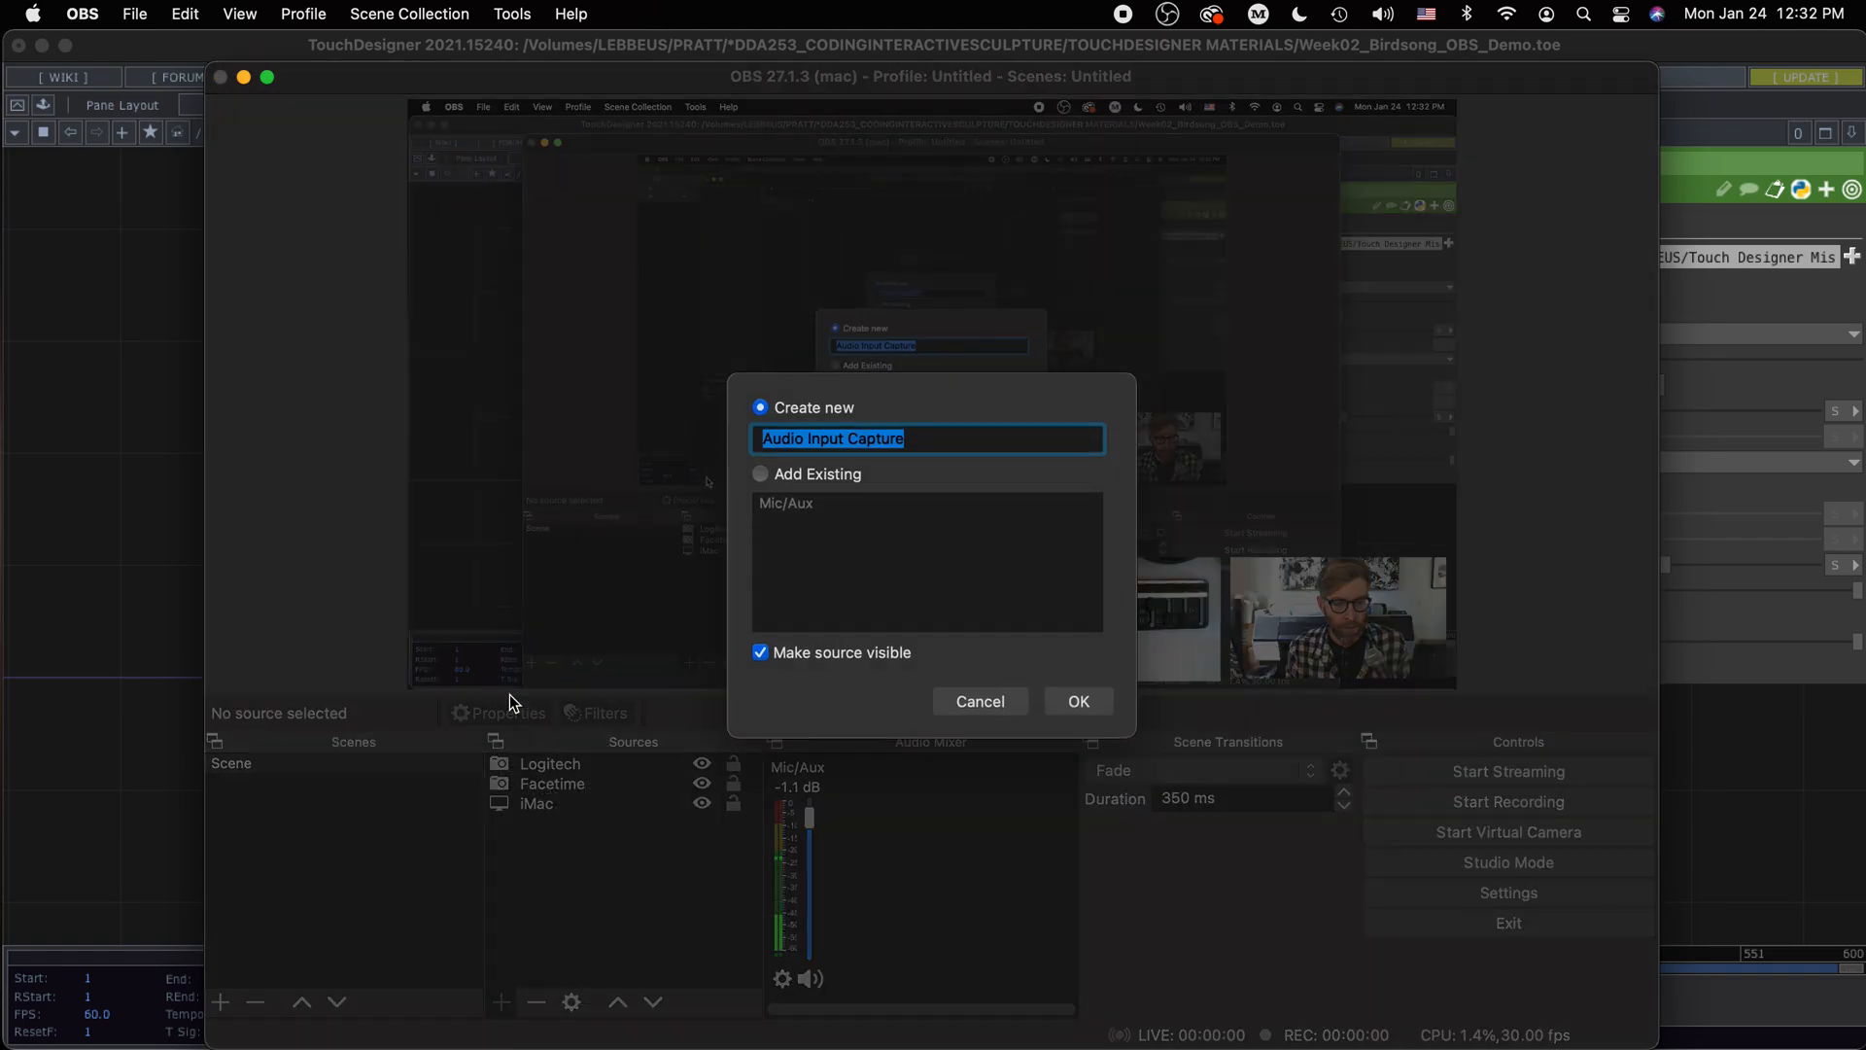
text(Bui)
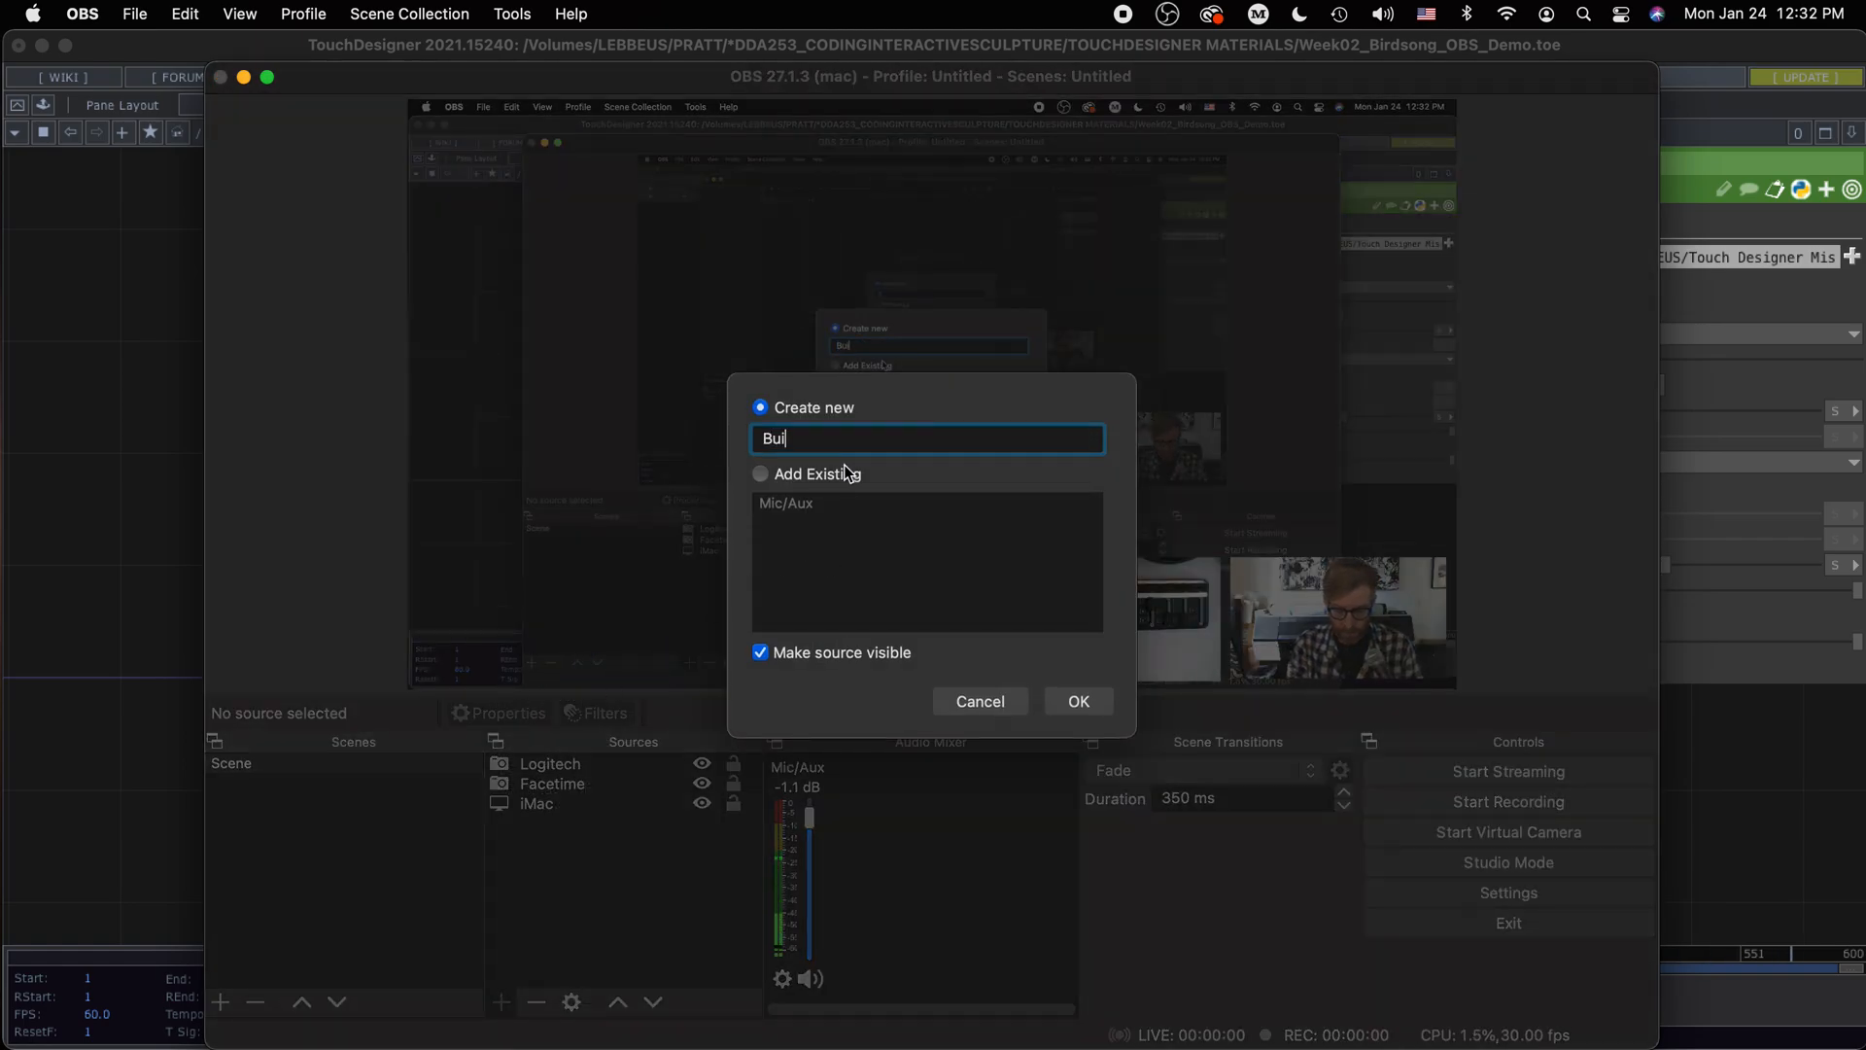
text(lt-in Mic)
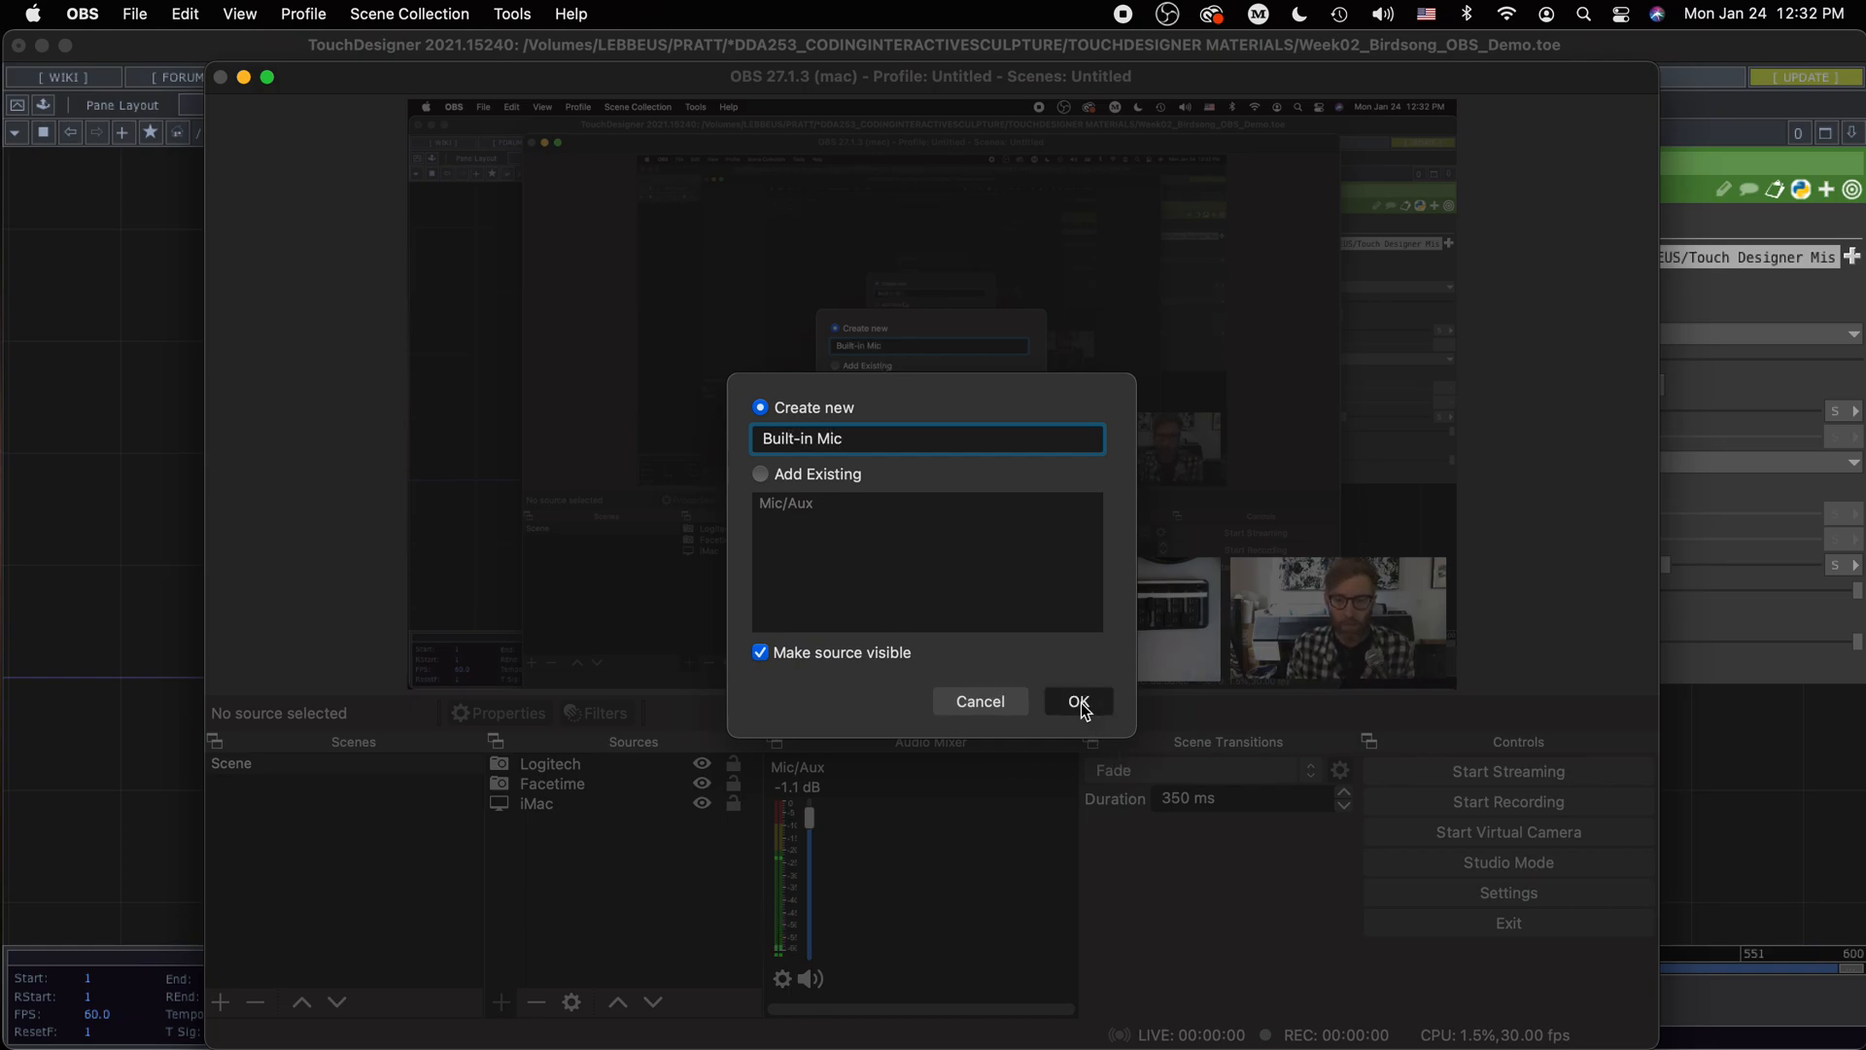
click(1079, 702)
Review the input devices offered for the Built-in Mic source and cancel its properties
click(675, 204)
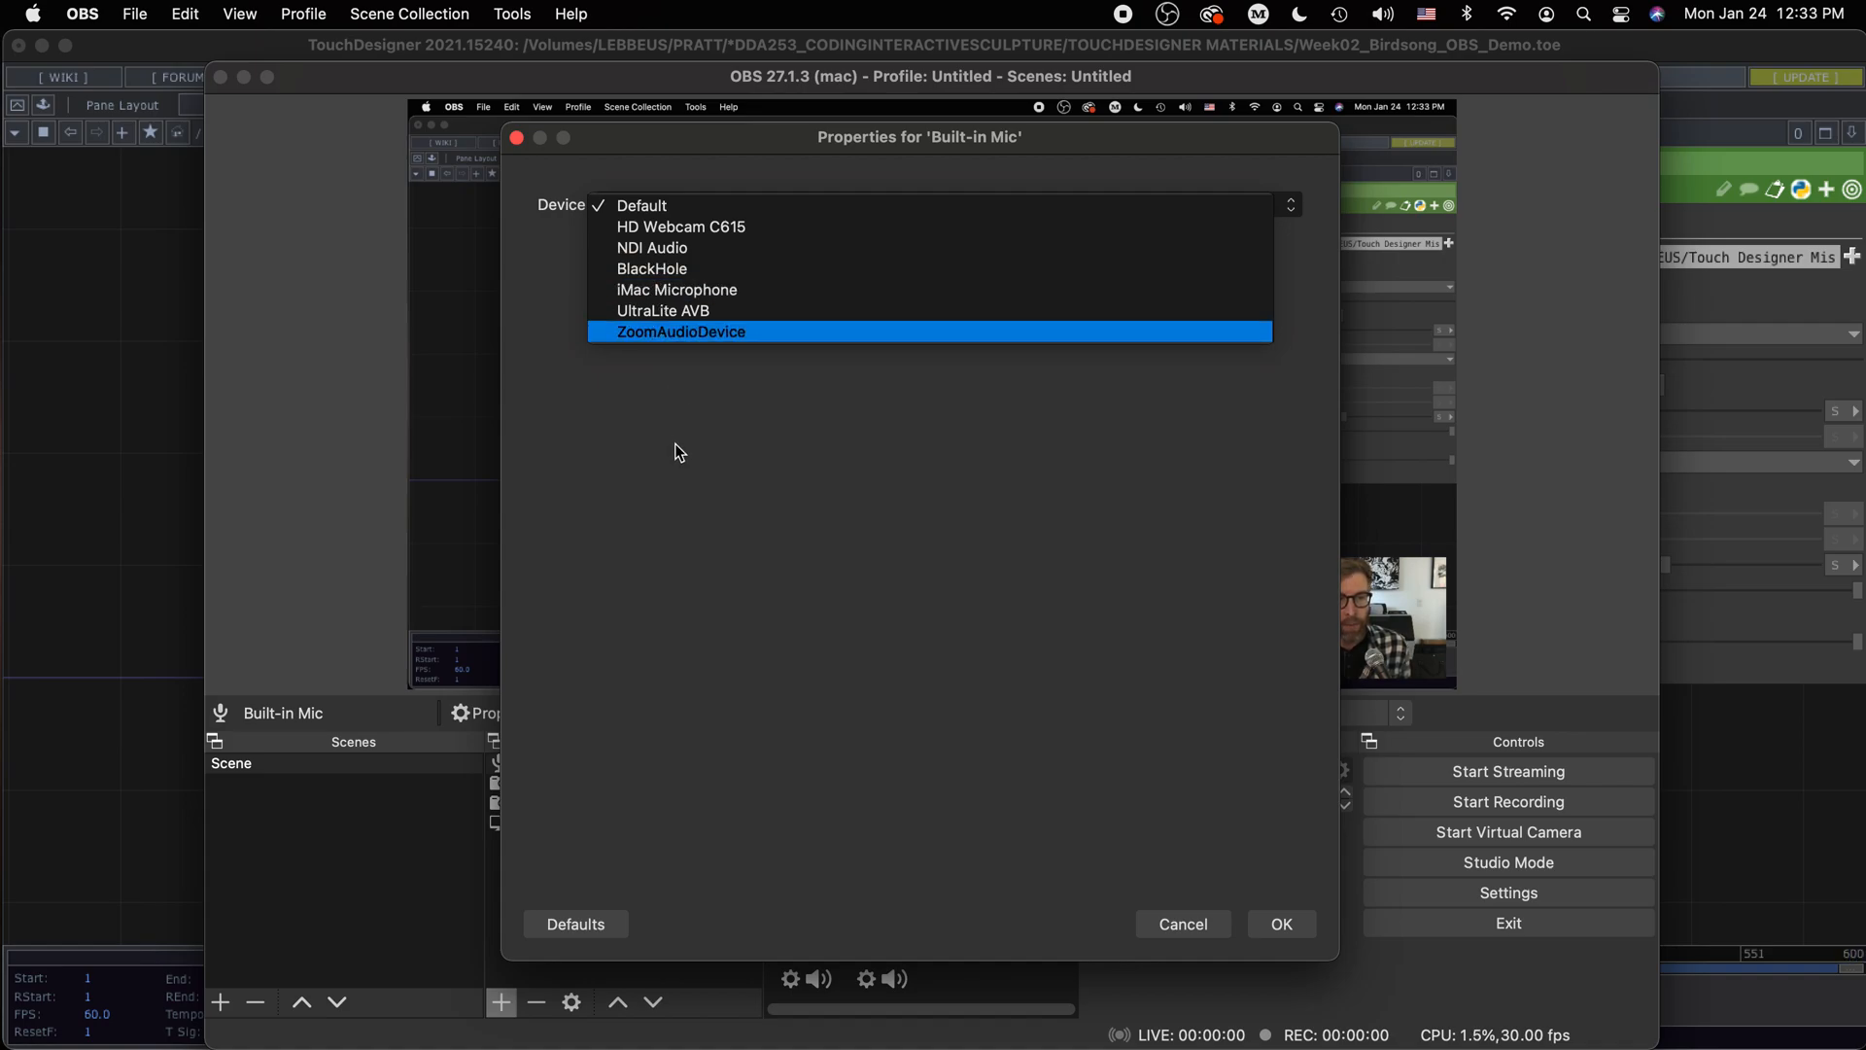
click(661, 314)
click(657, 204)
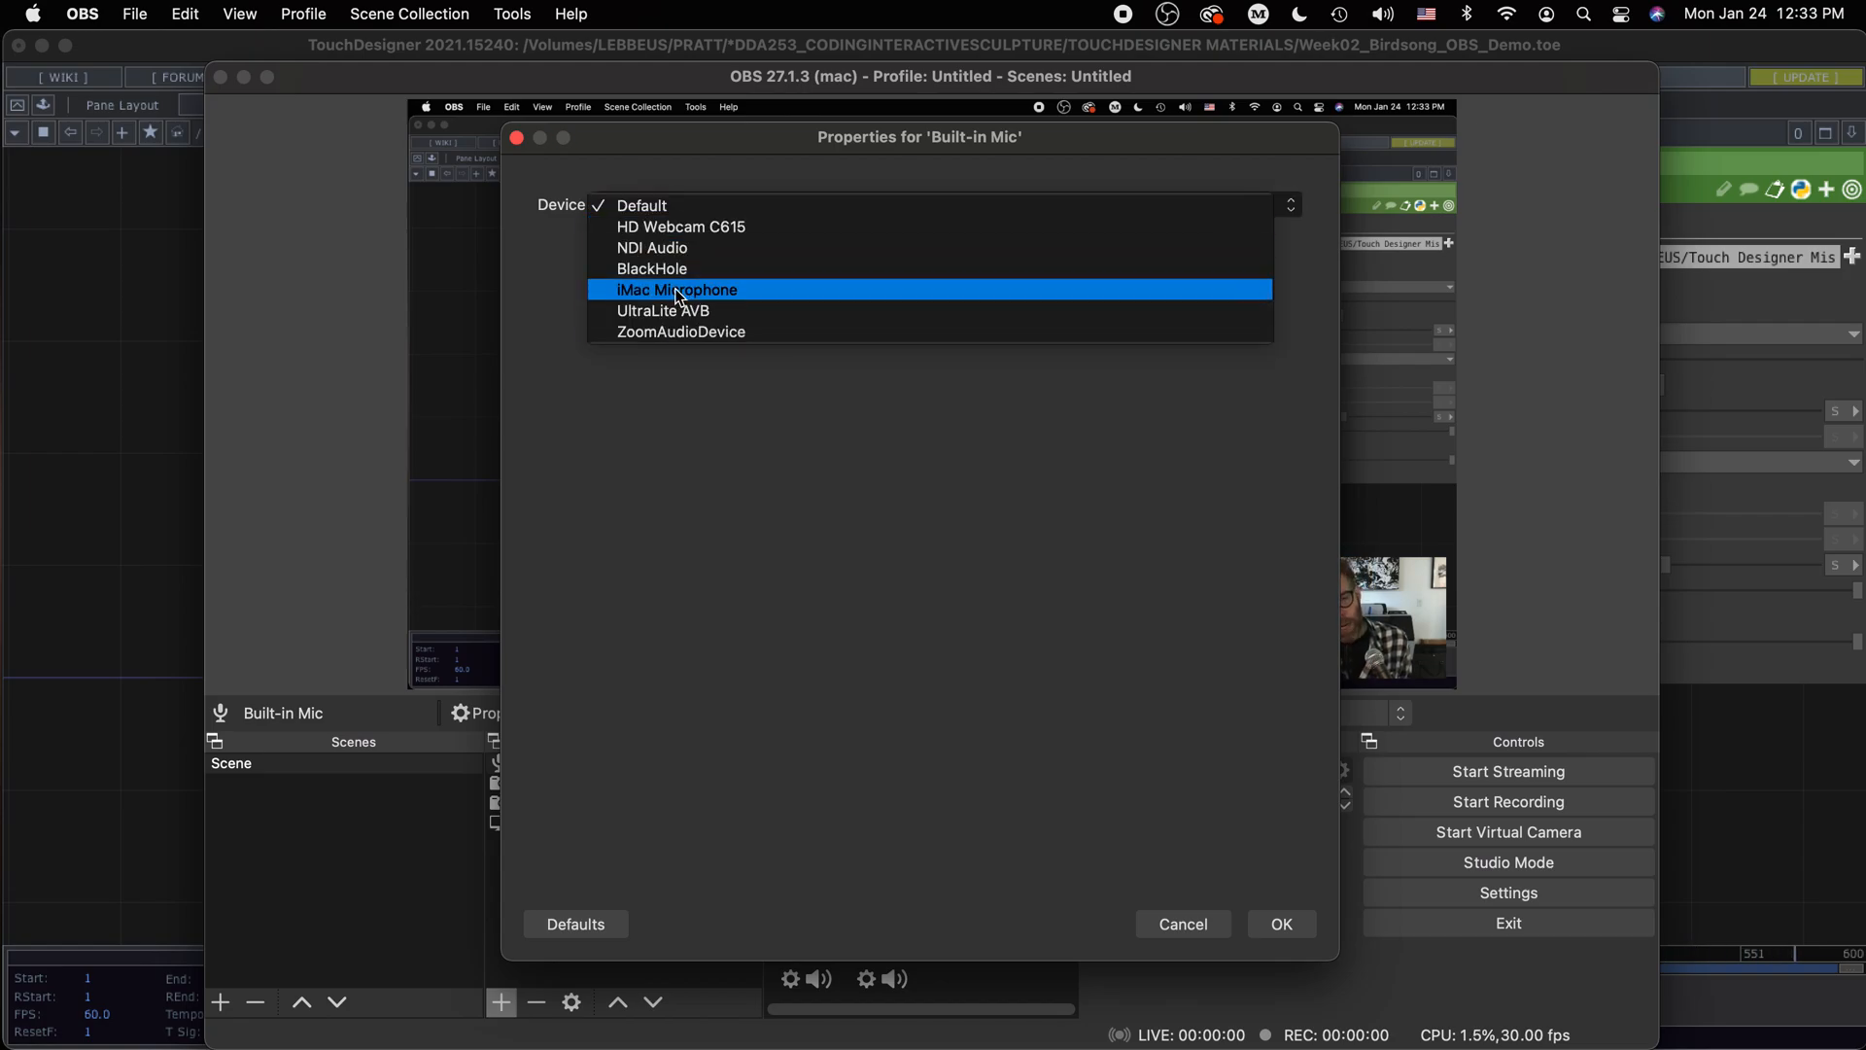
click(1058, 618)
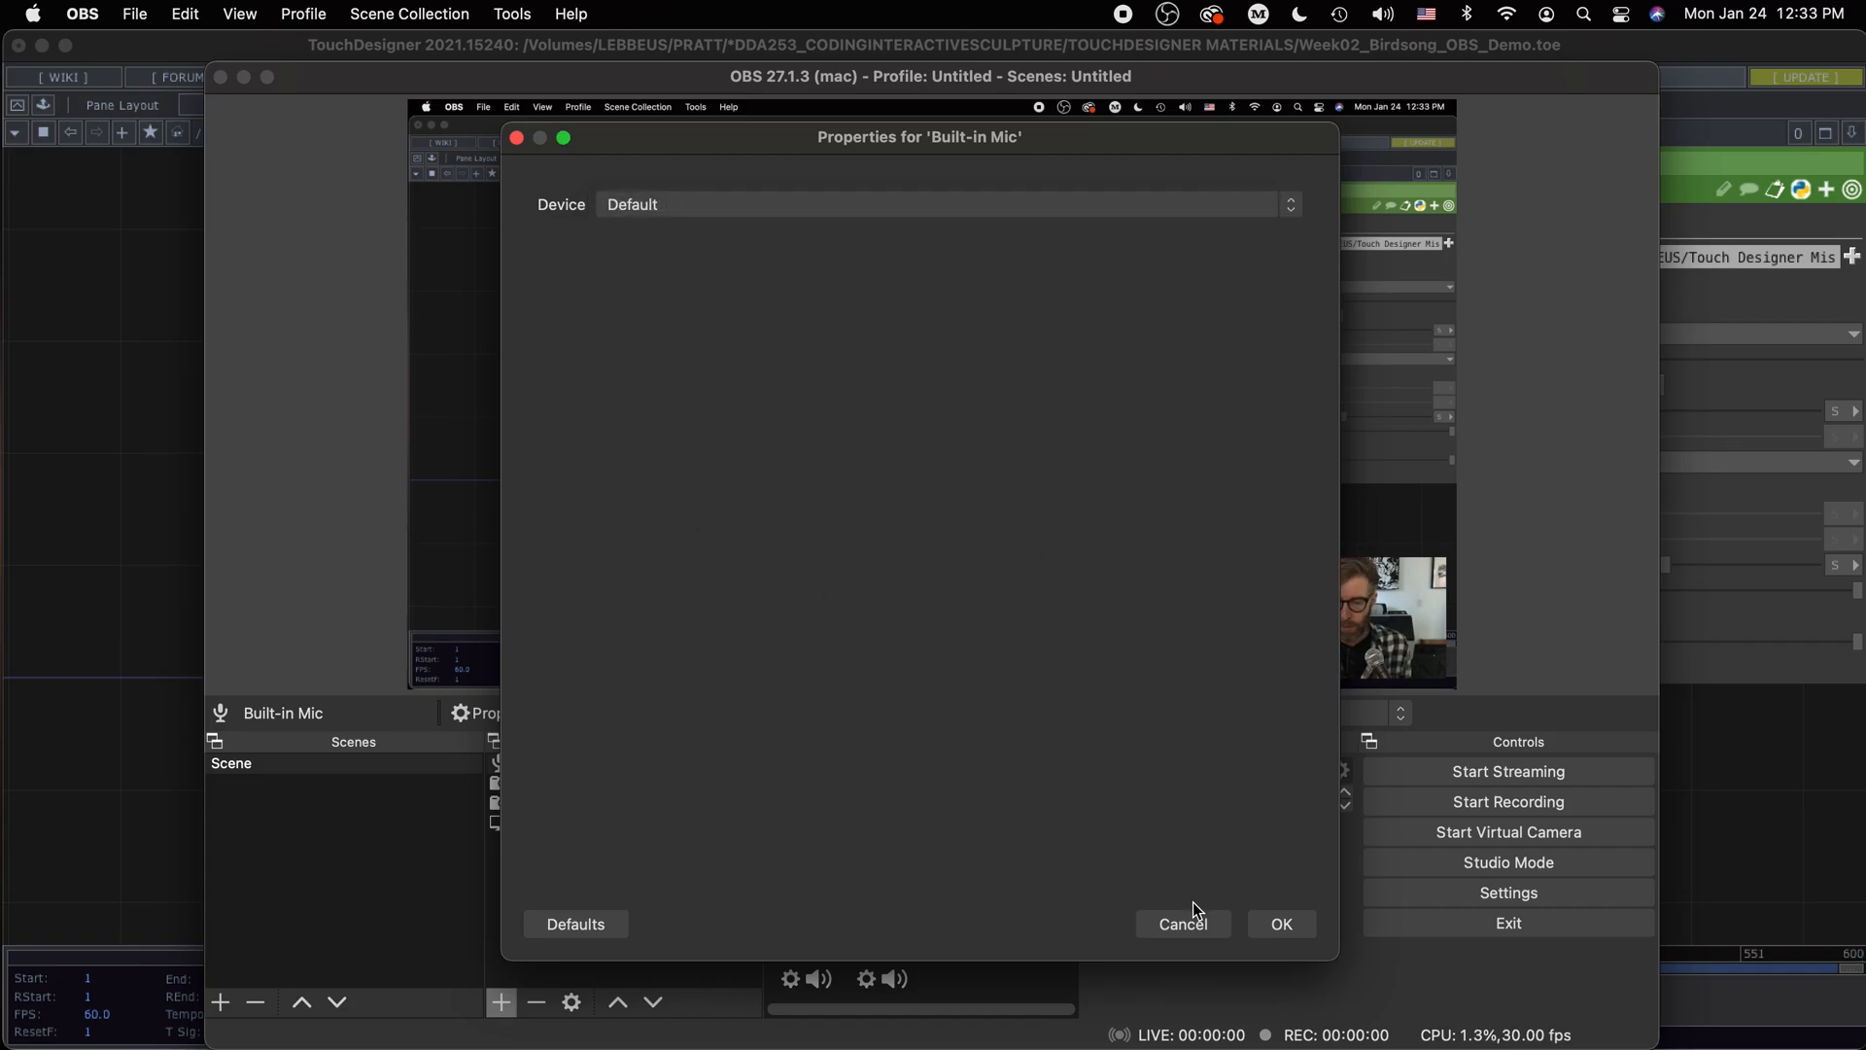
click(1183, 924)
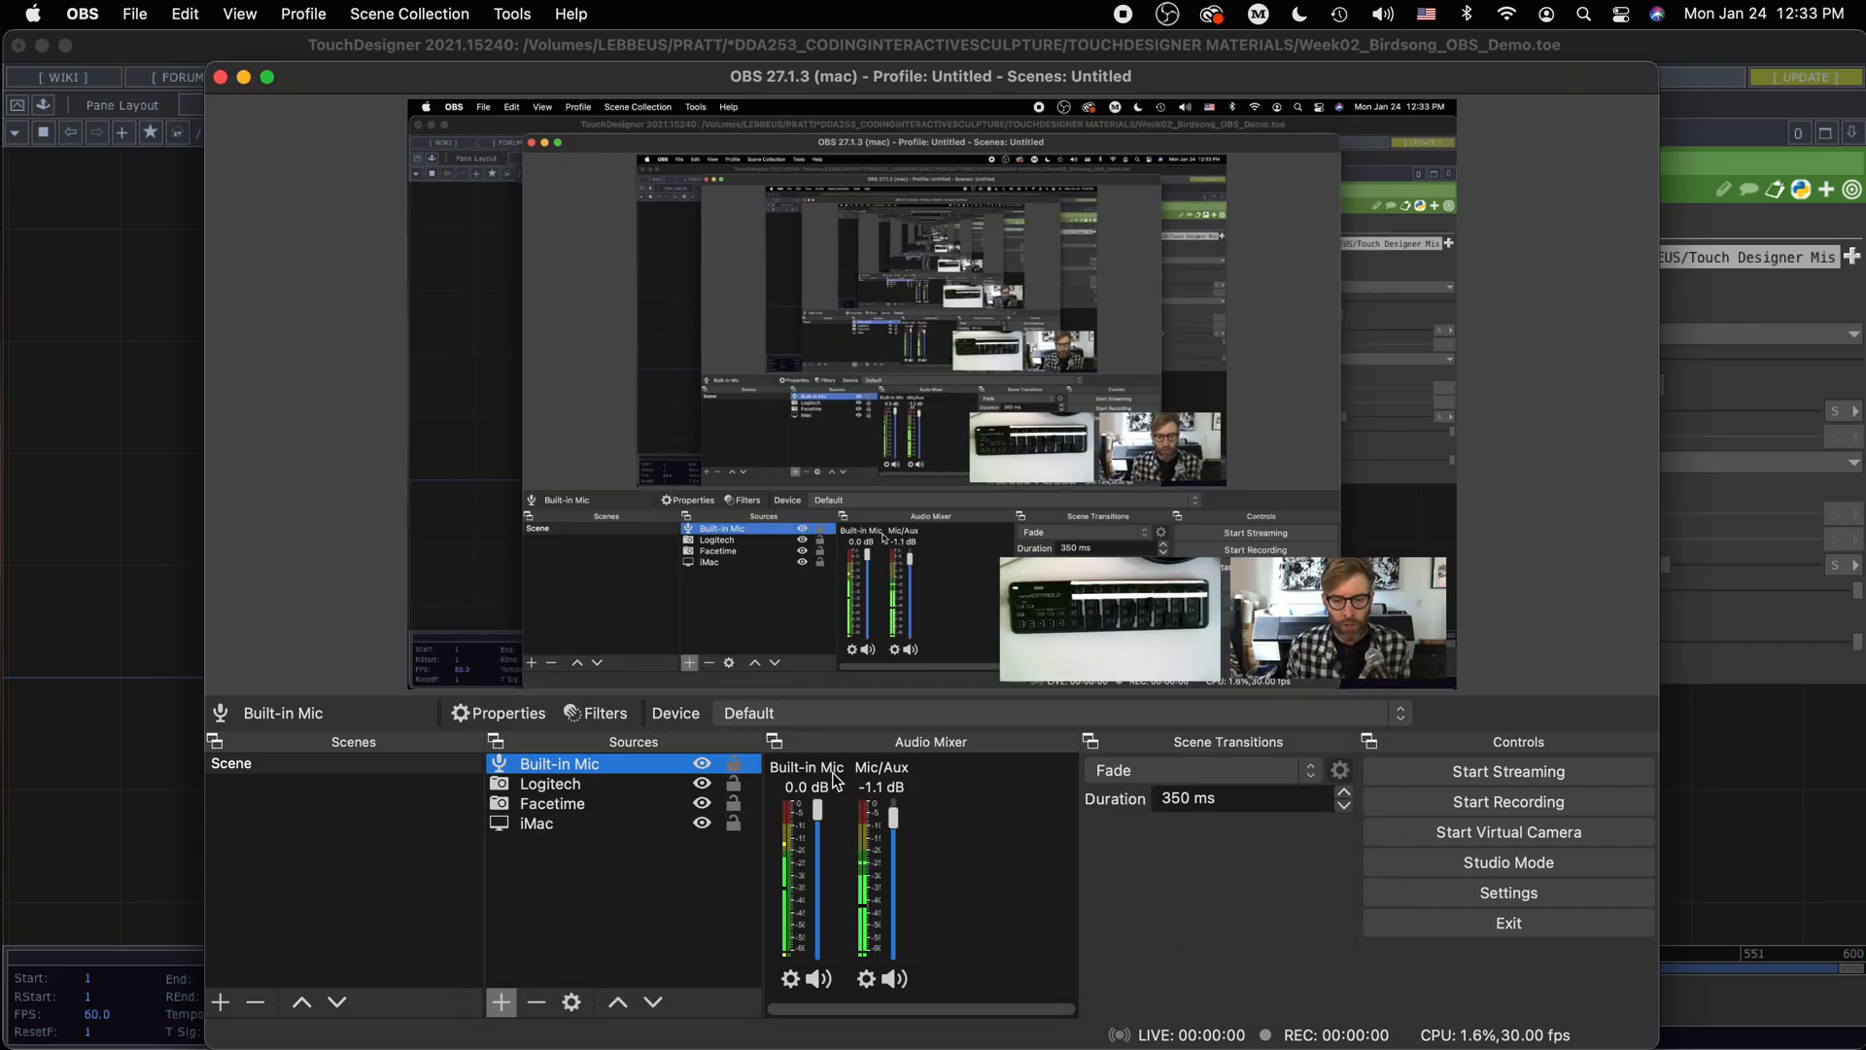
Remove the Built-in Mic audio source from the scene
click(882, 767)
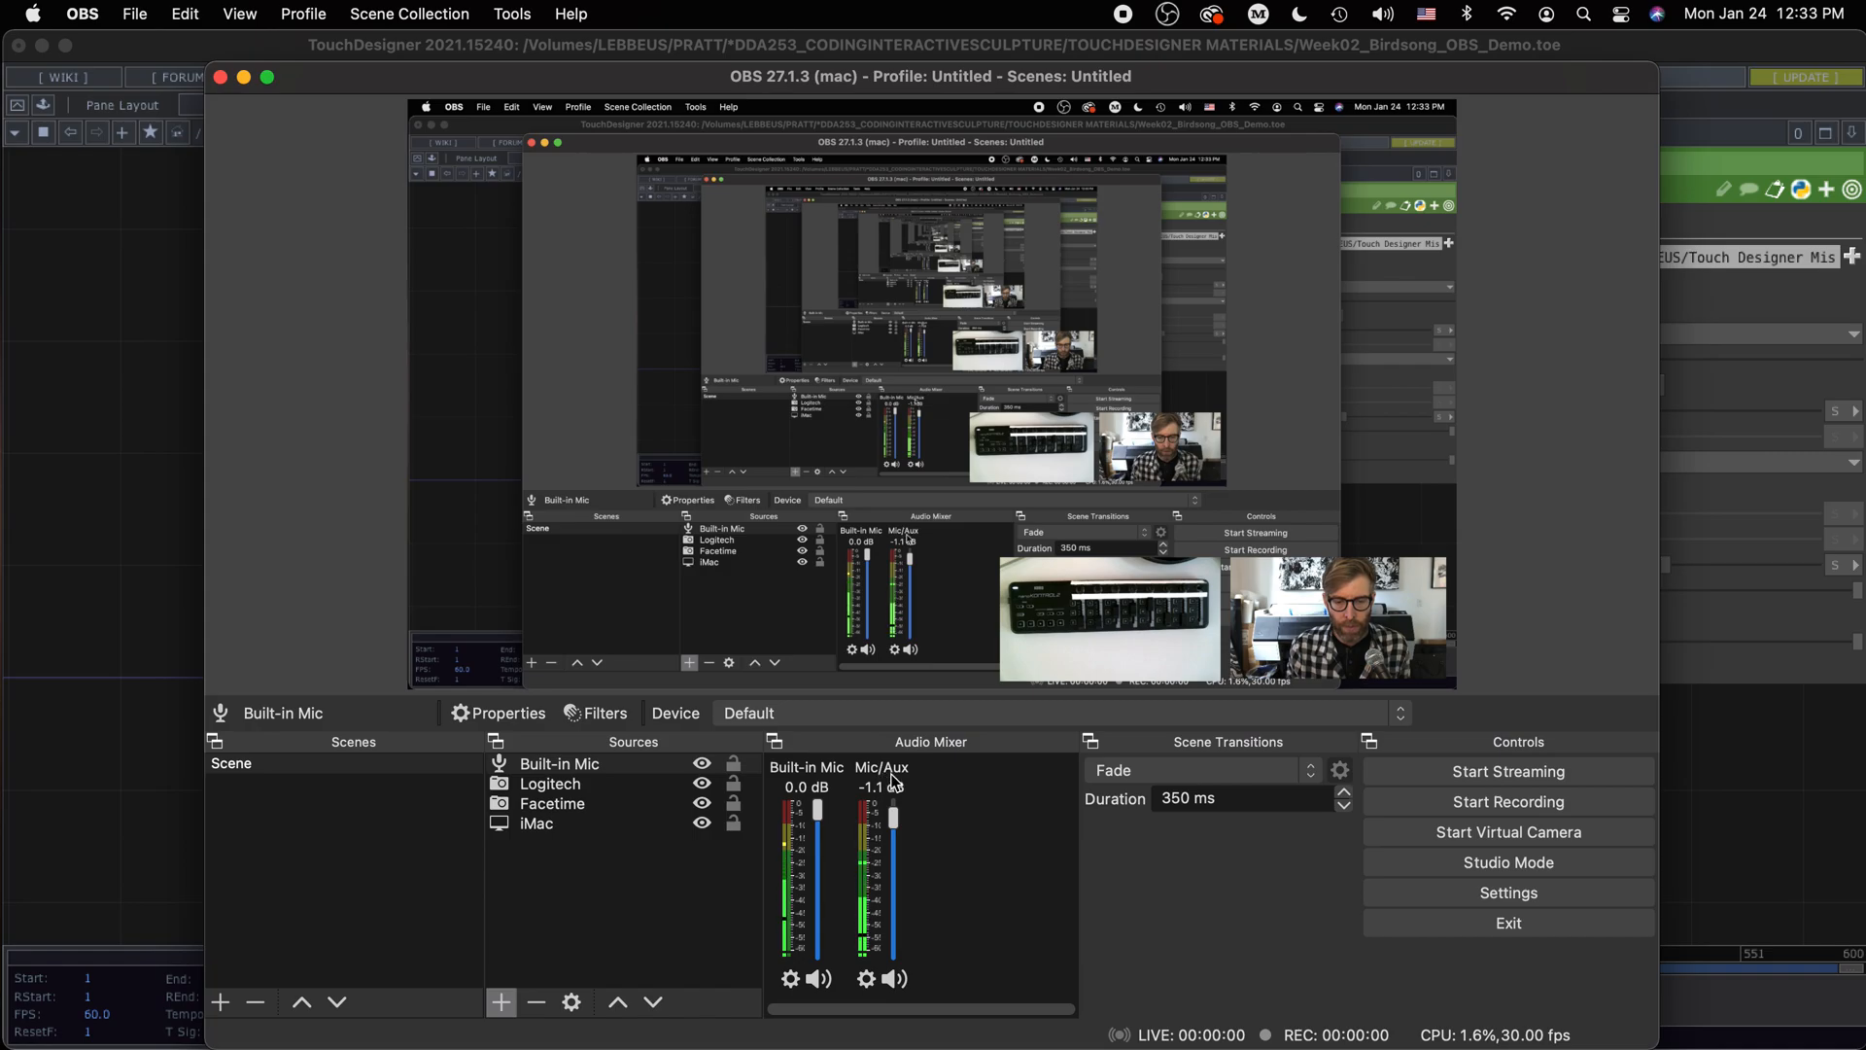
click(552, 773)
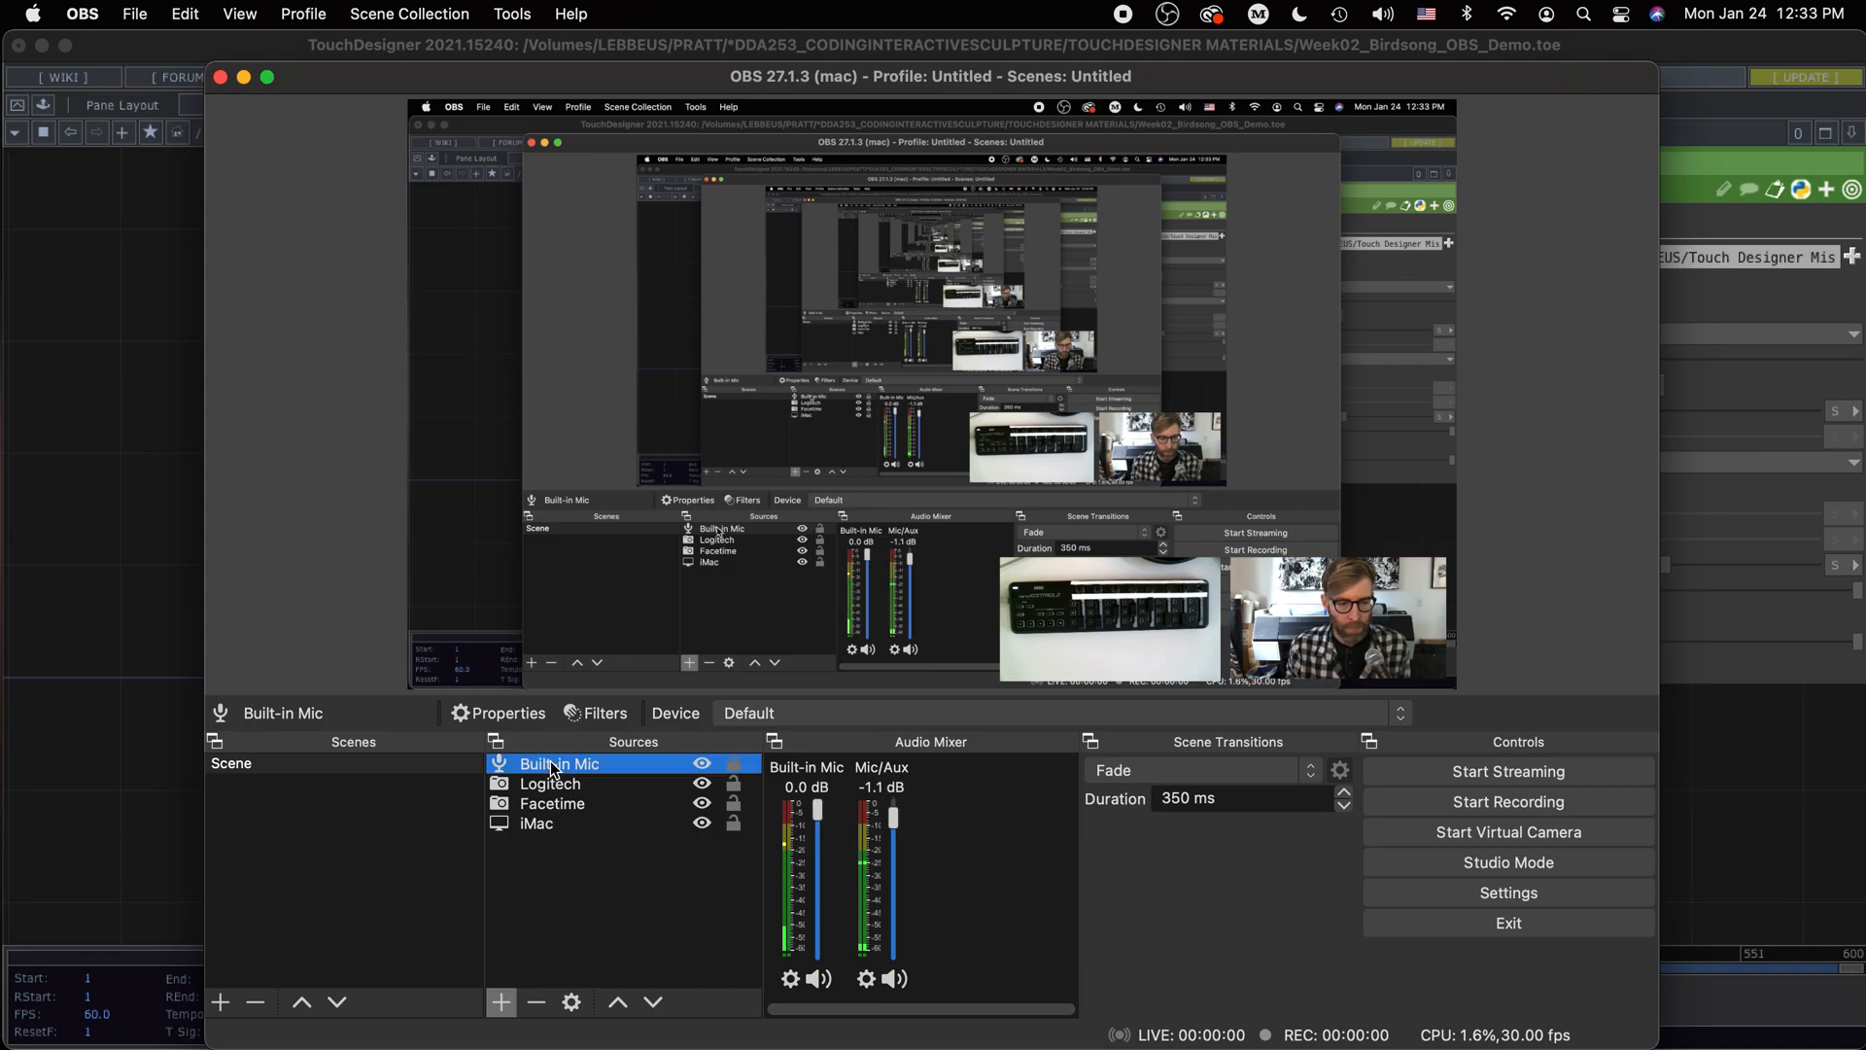
click(537, 1002)
click(1095, 592)
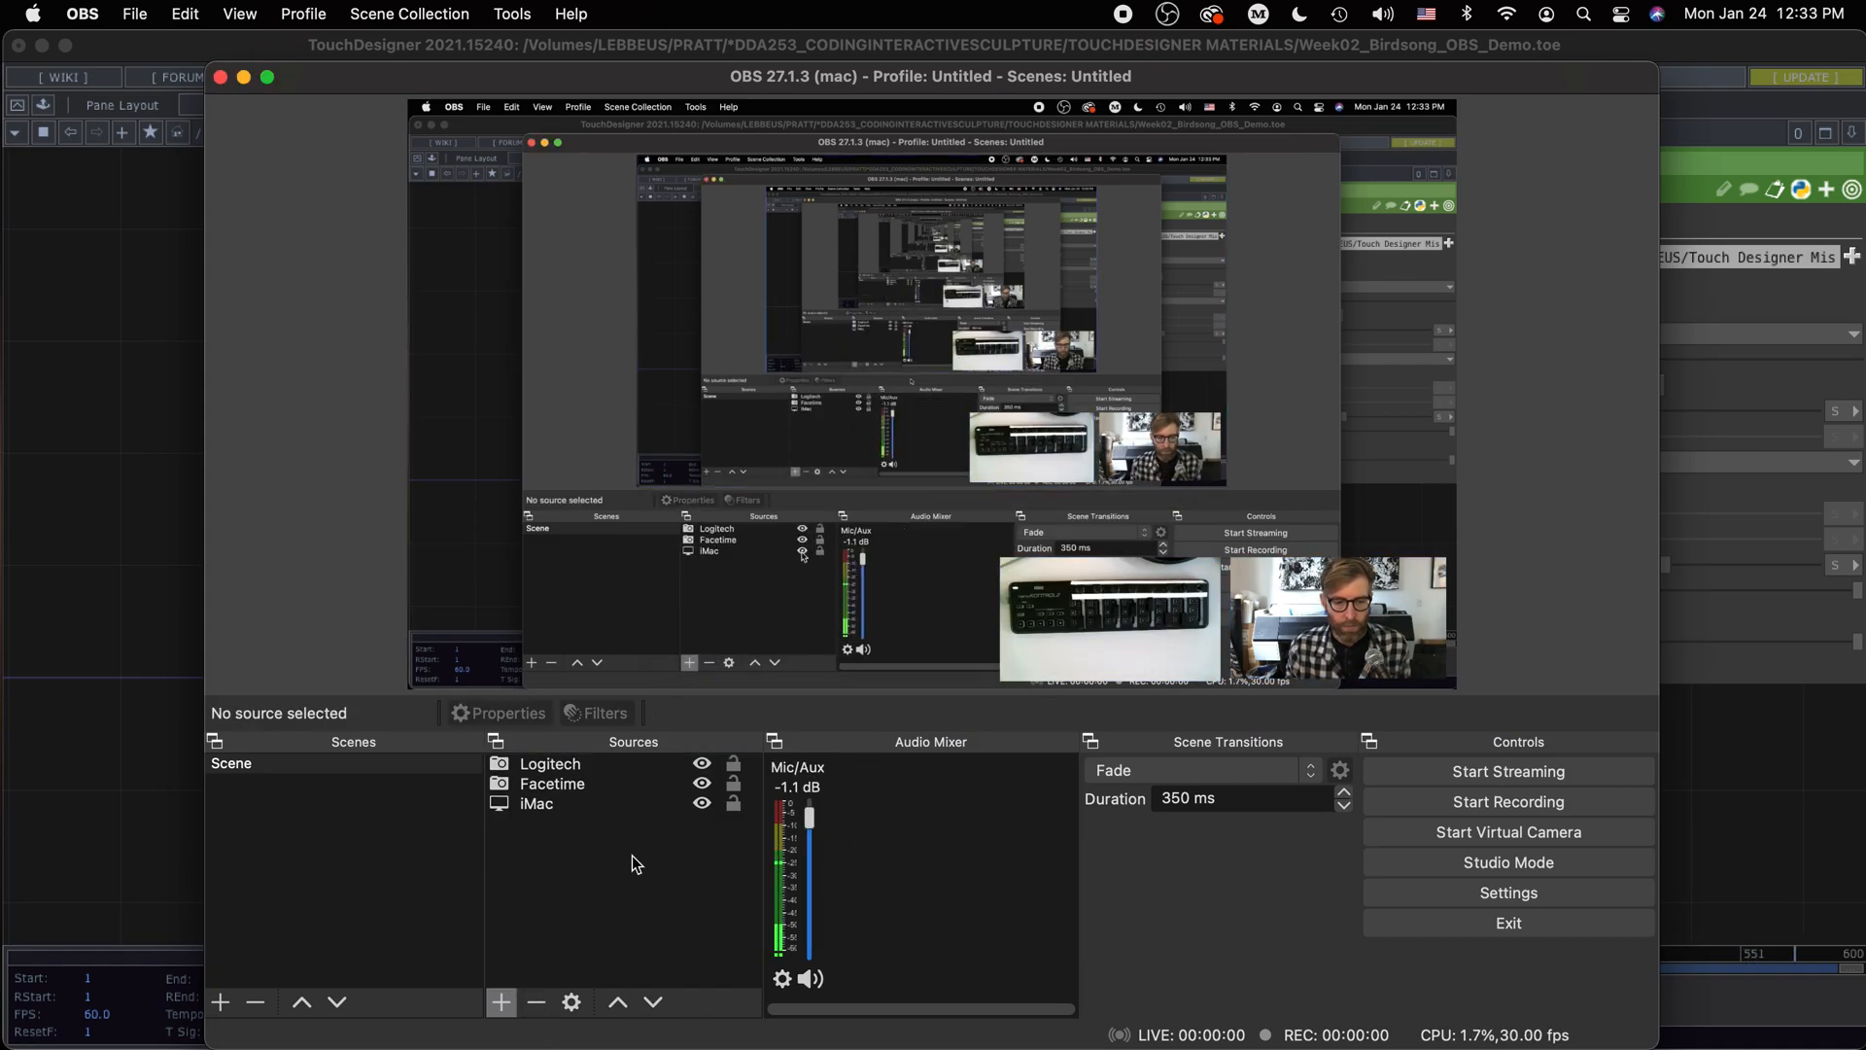
click(501, 1002)
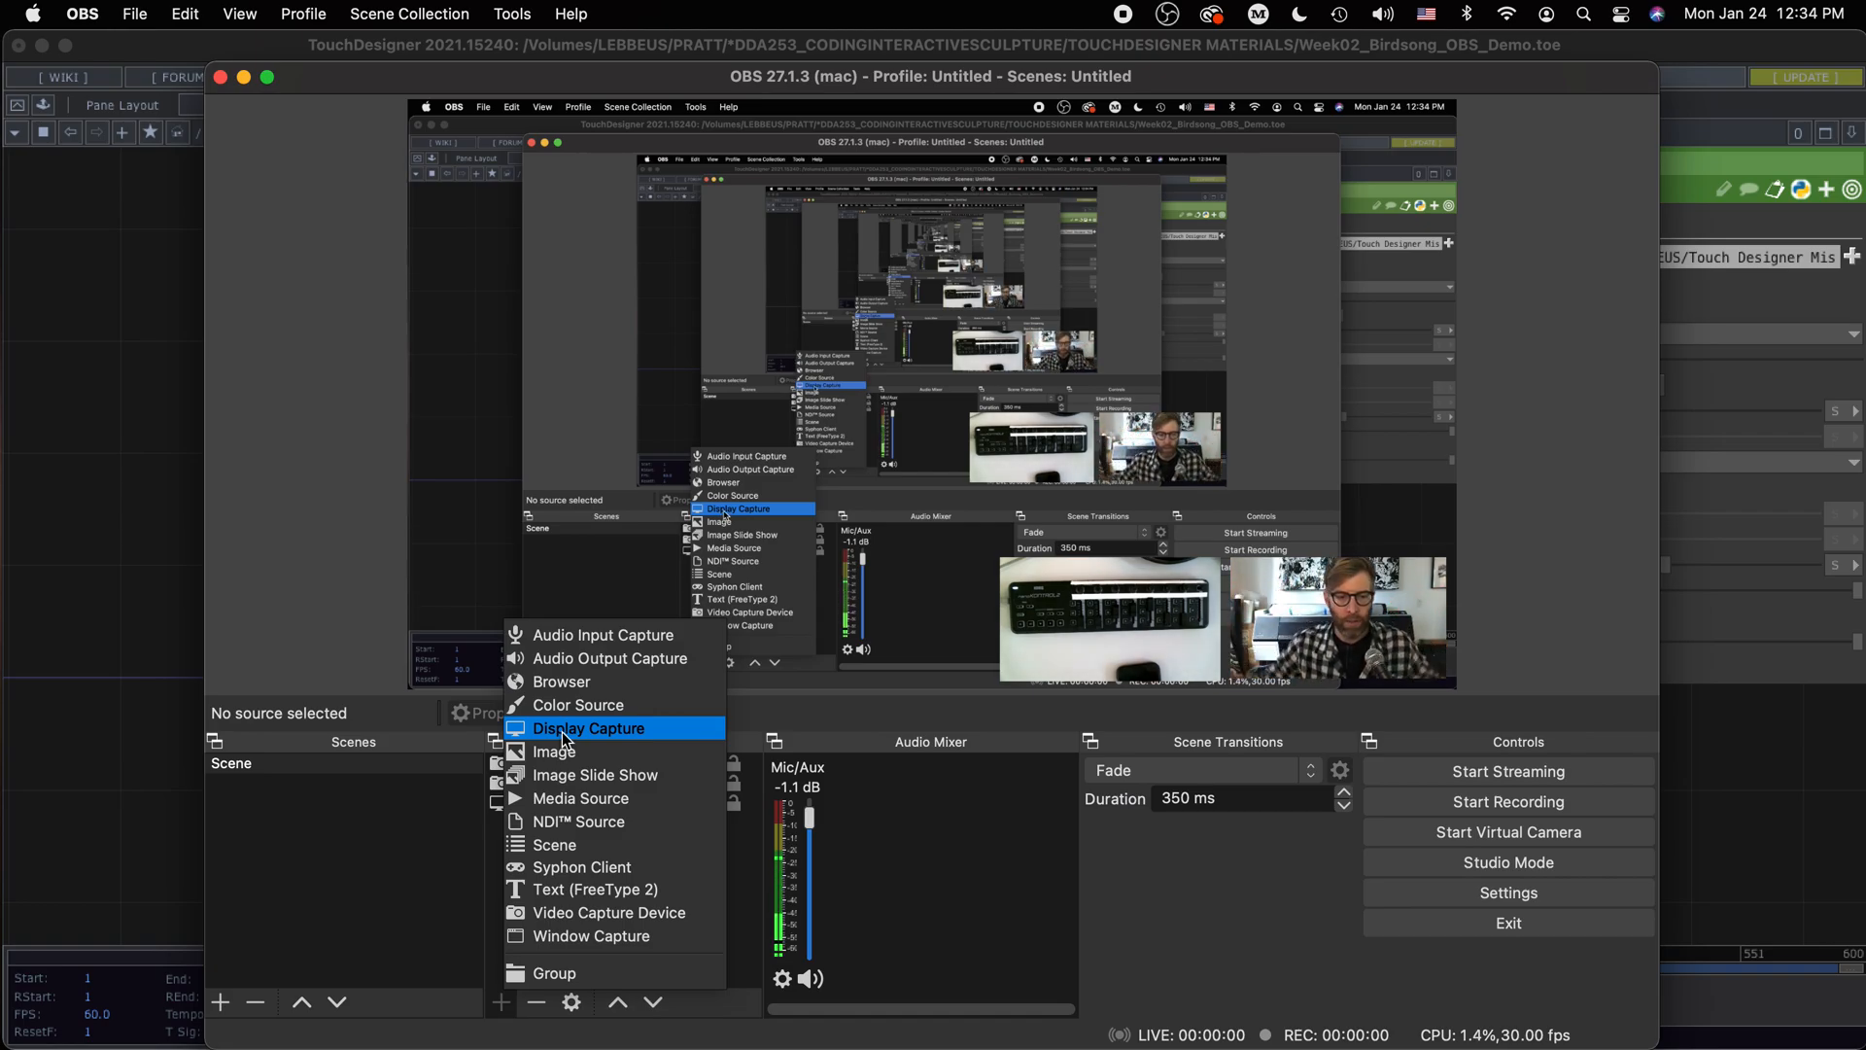
click(360, 887)
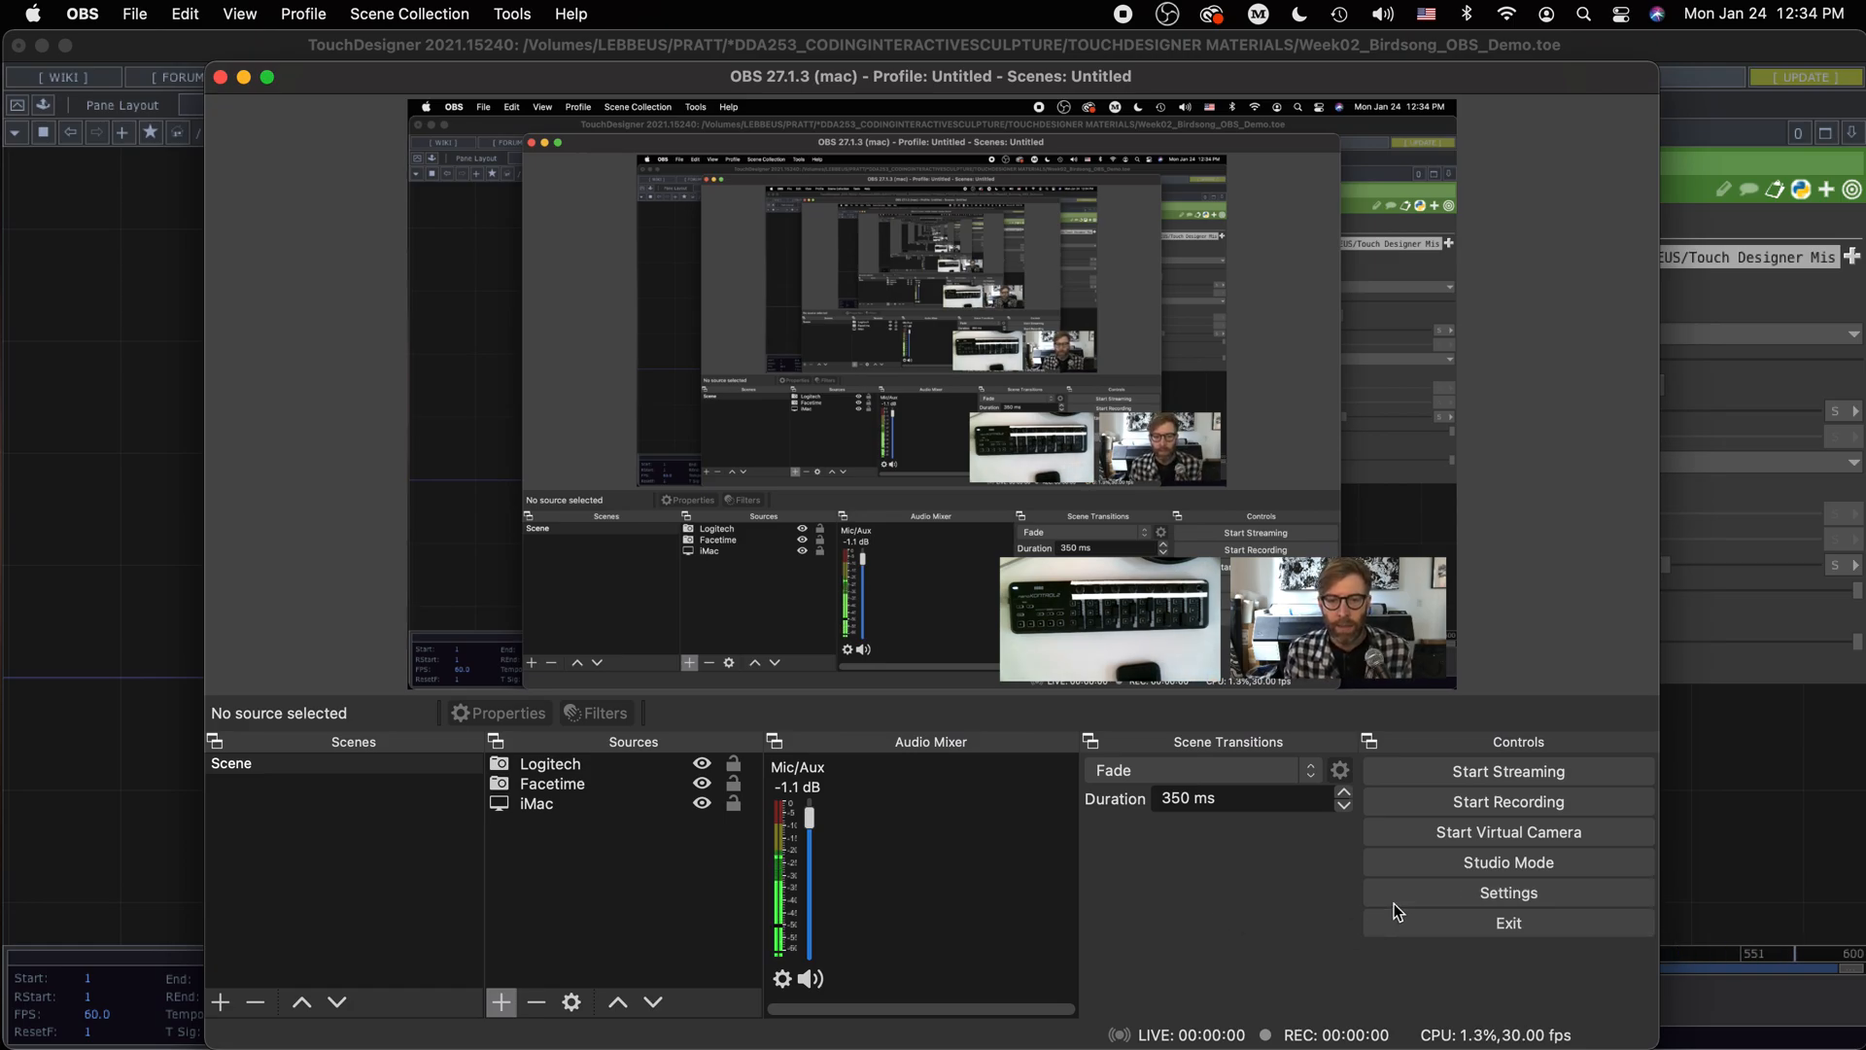
Start recording in OBS, then switch to TouchDesigner and turn on Play for audiofilein1
click(1458, 803)
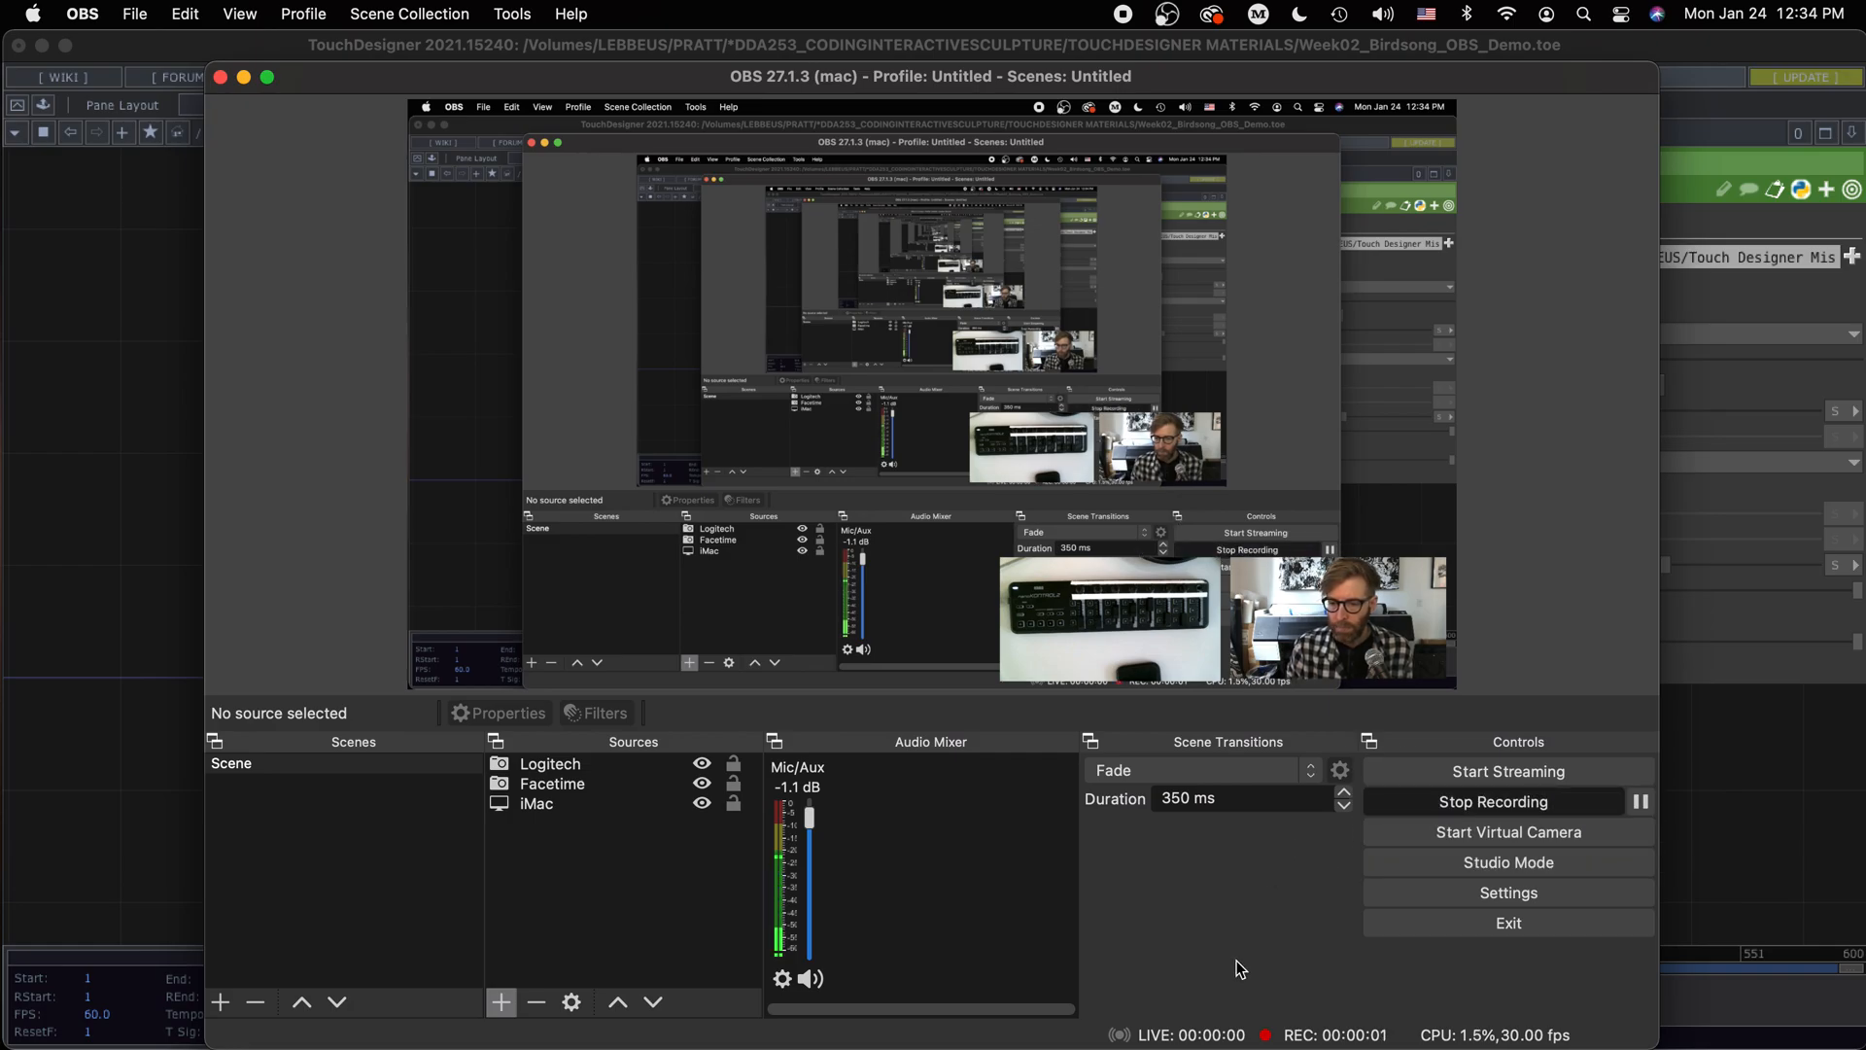
key(super+Tab)
drag(1103, 781, 976, 784)
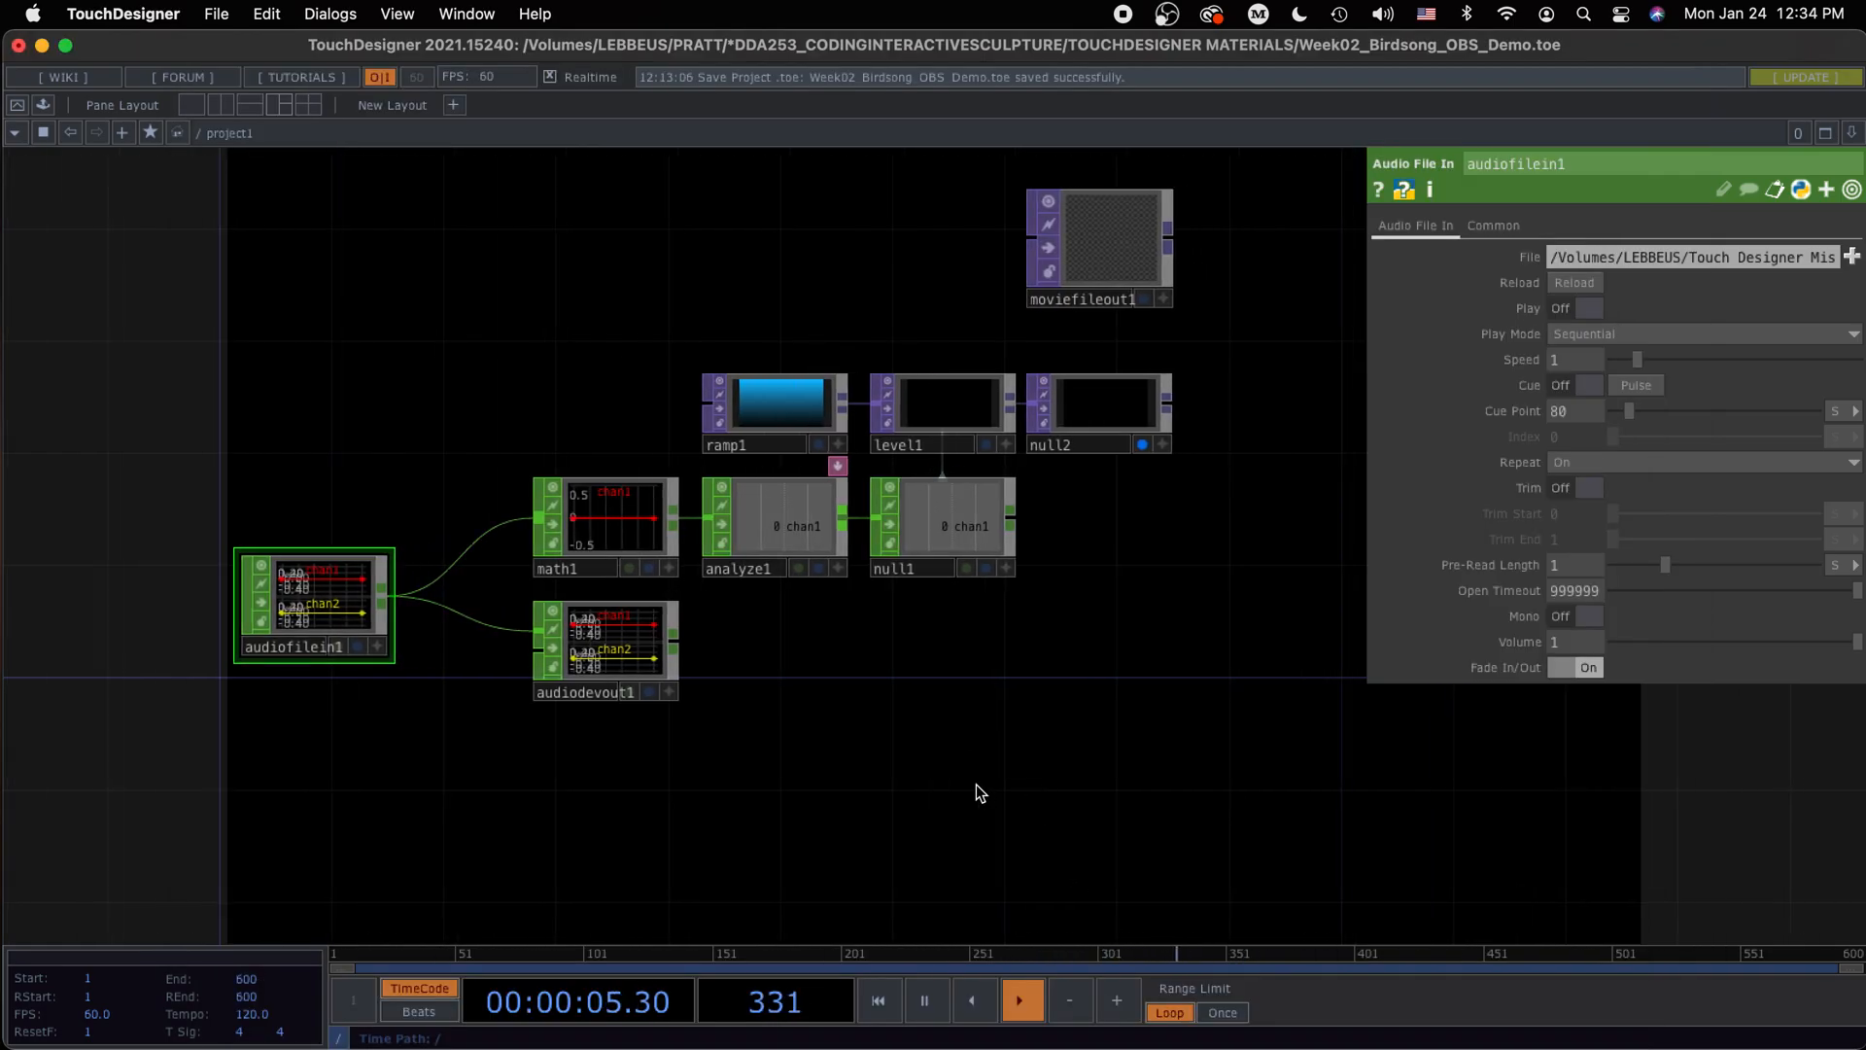
drag(867, 764, 982, 766)
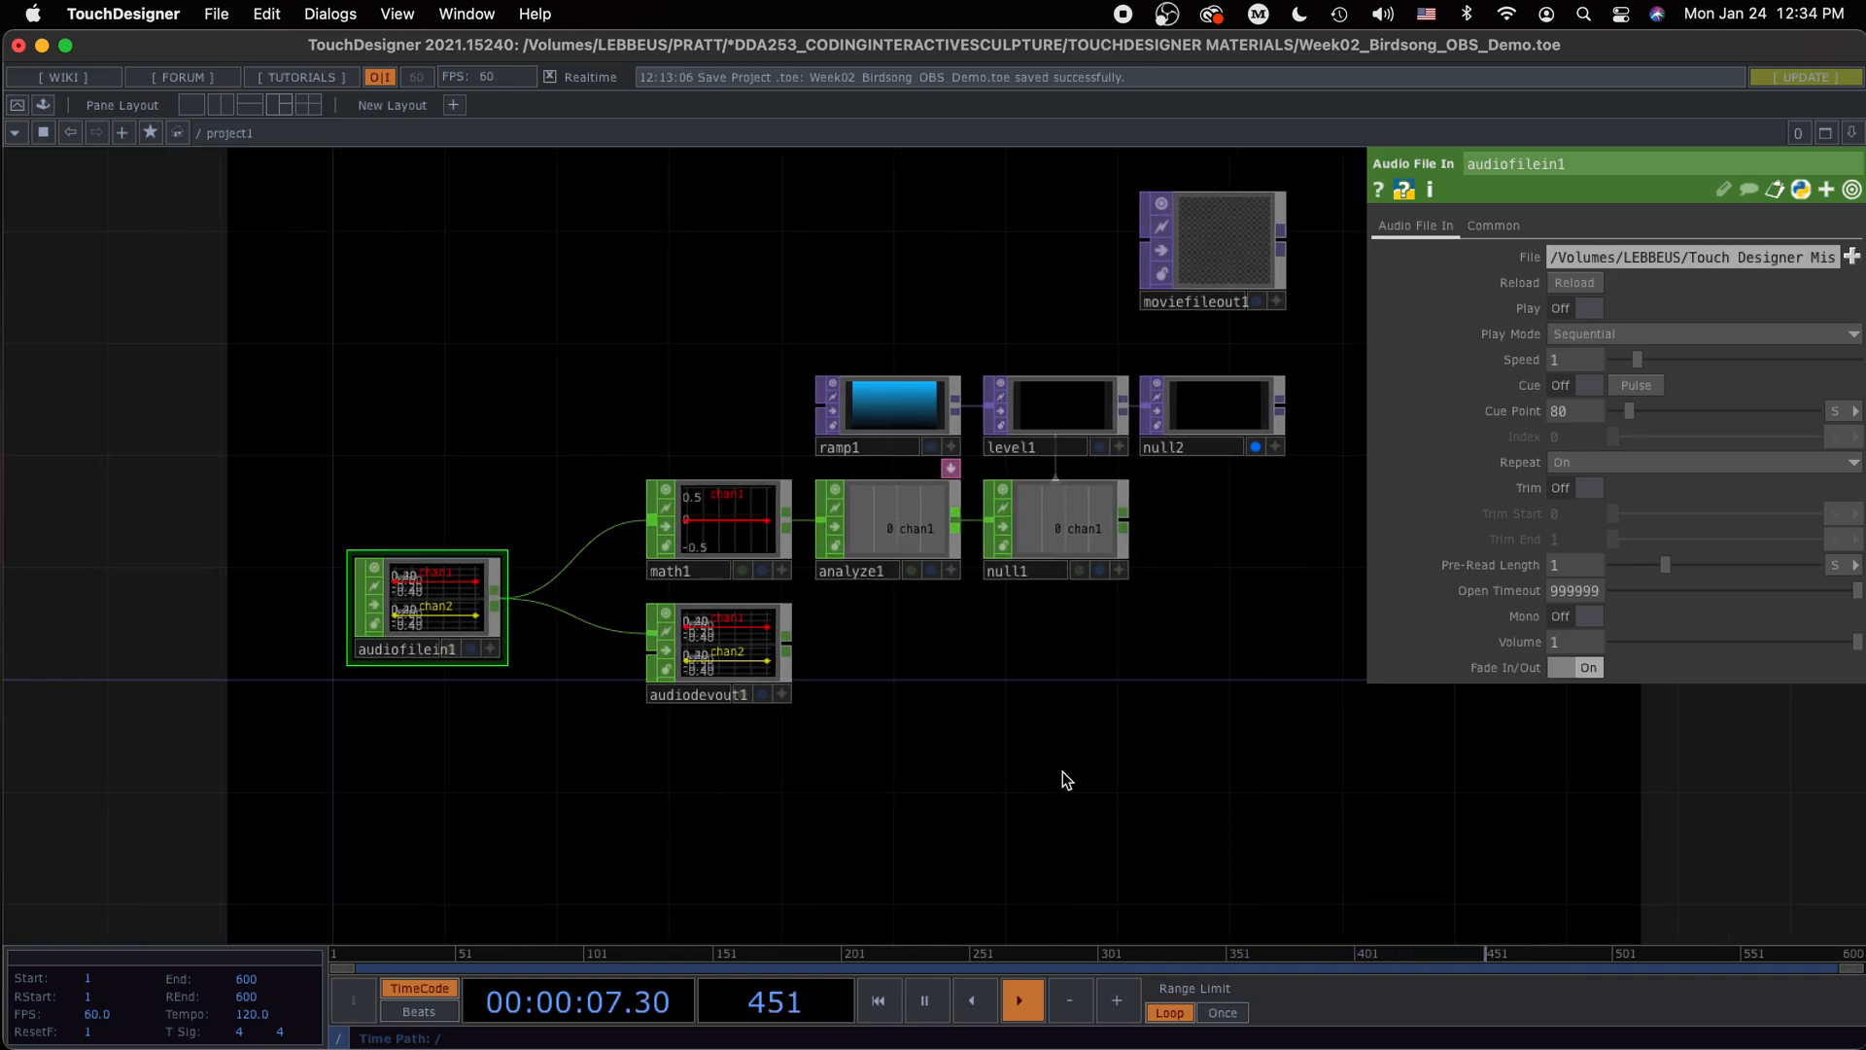
click(1600, 313)
Examine the analyze1, null1 and level1 operators while the birdsong plays, including the expression driving level1's Brightness 2
scroll(1004, 804, right, 2)
scroll(1005, 804, up, 2)
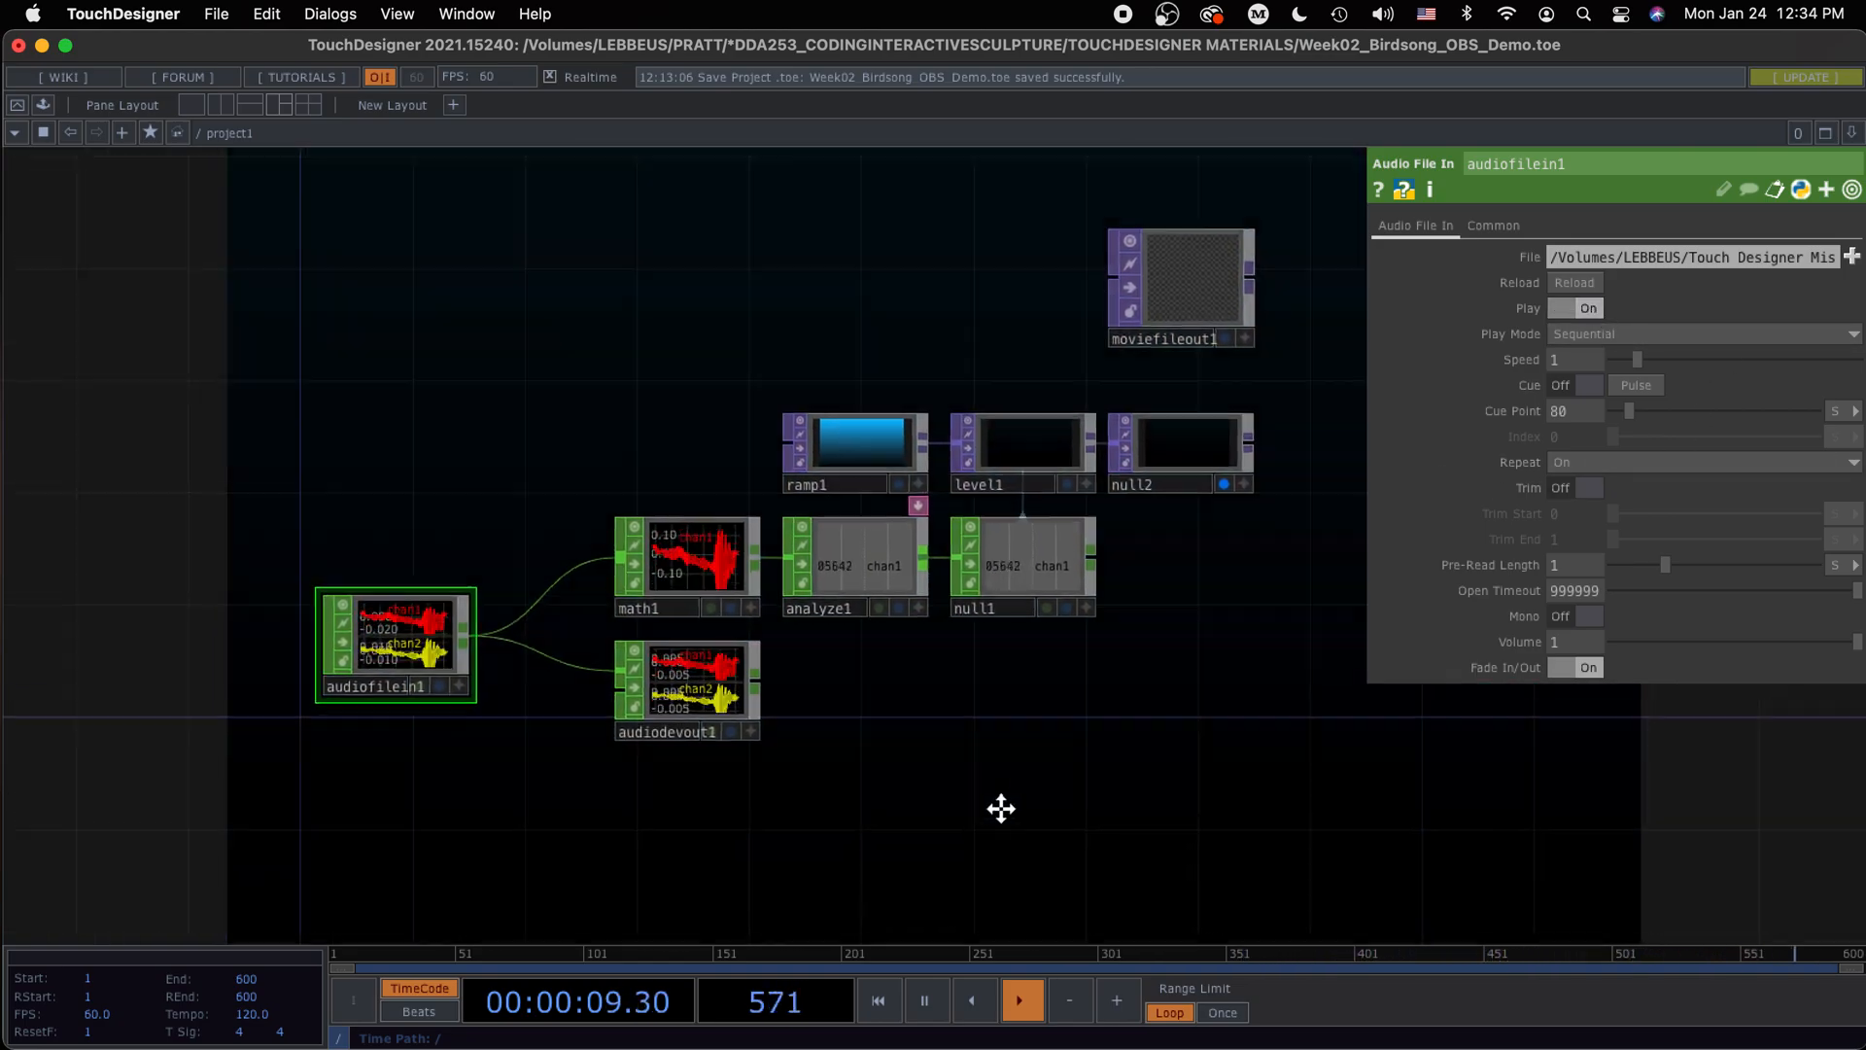
scroll(816, 737, up, 3)
drag(822, 734, 874, 743)
scroll(865, 482, up, 2)
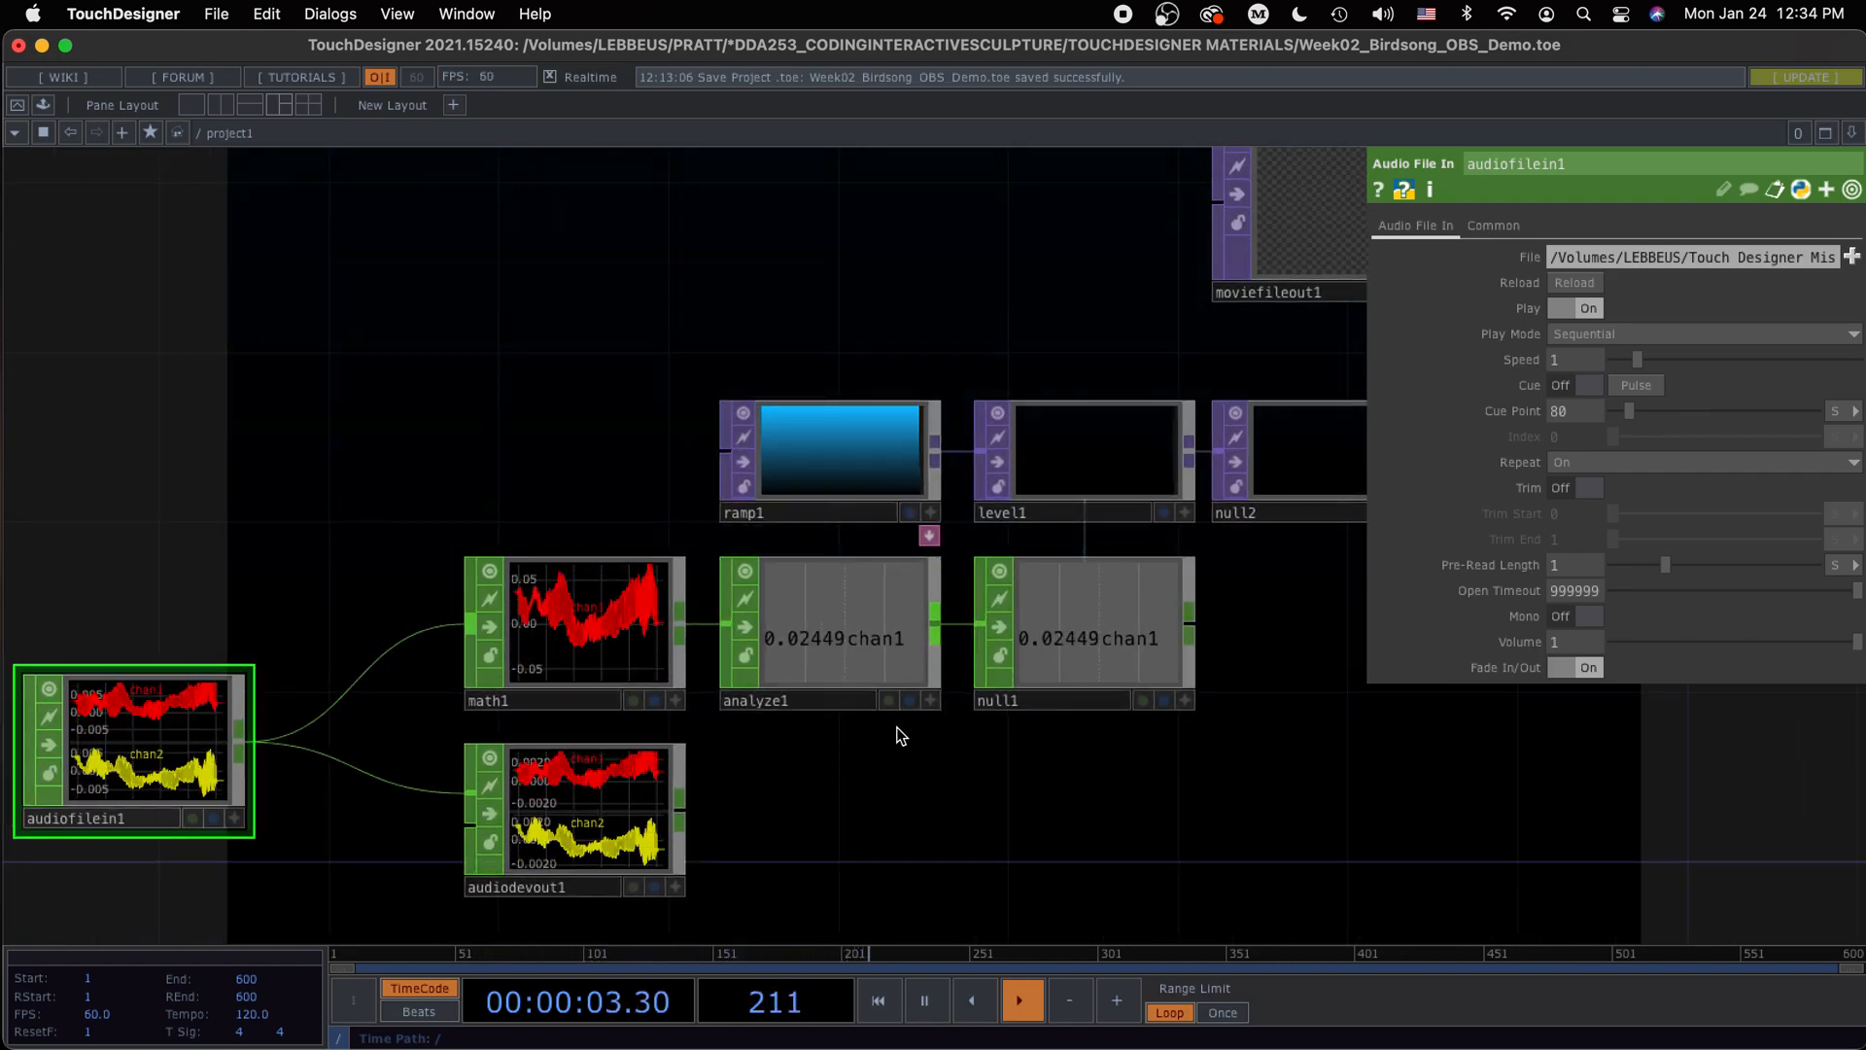
click(842, 578)
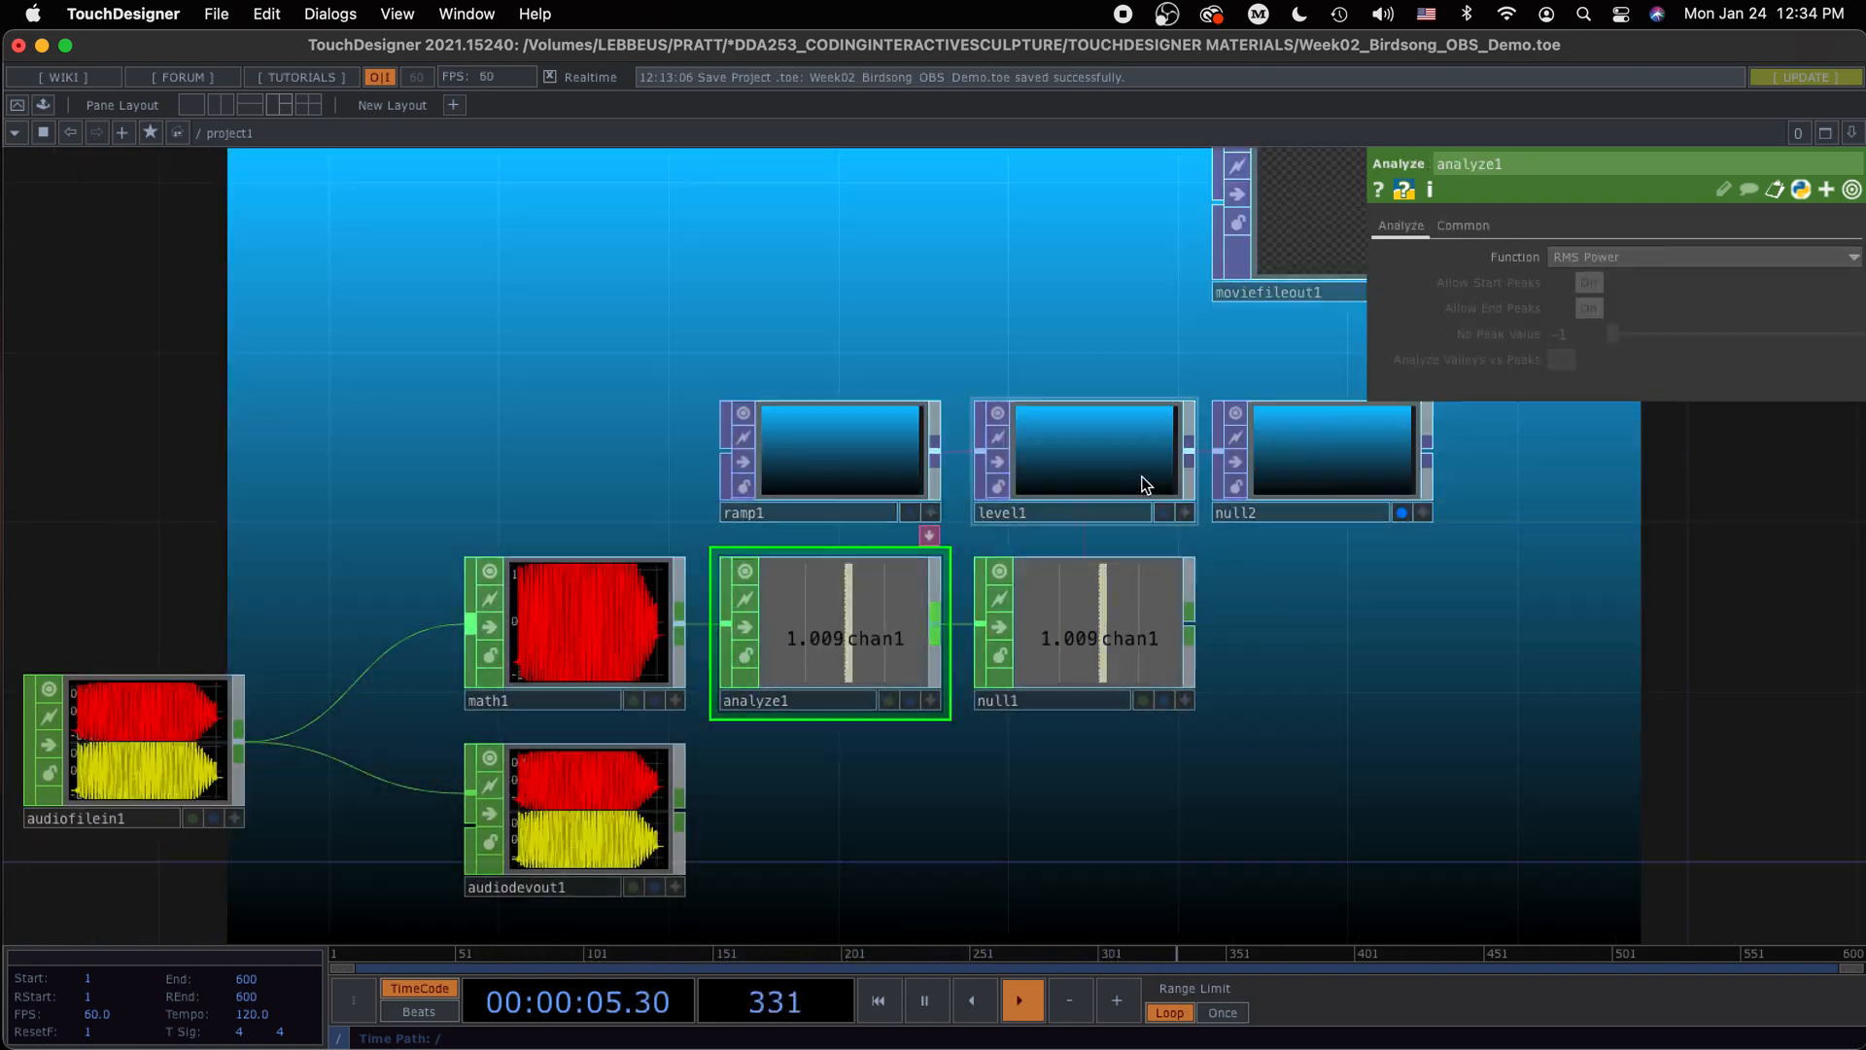
click(1092, 446)
click(1064, 647)
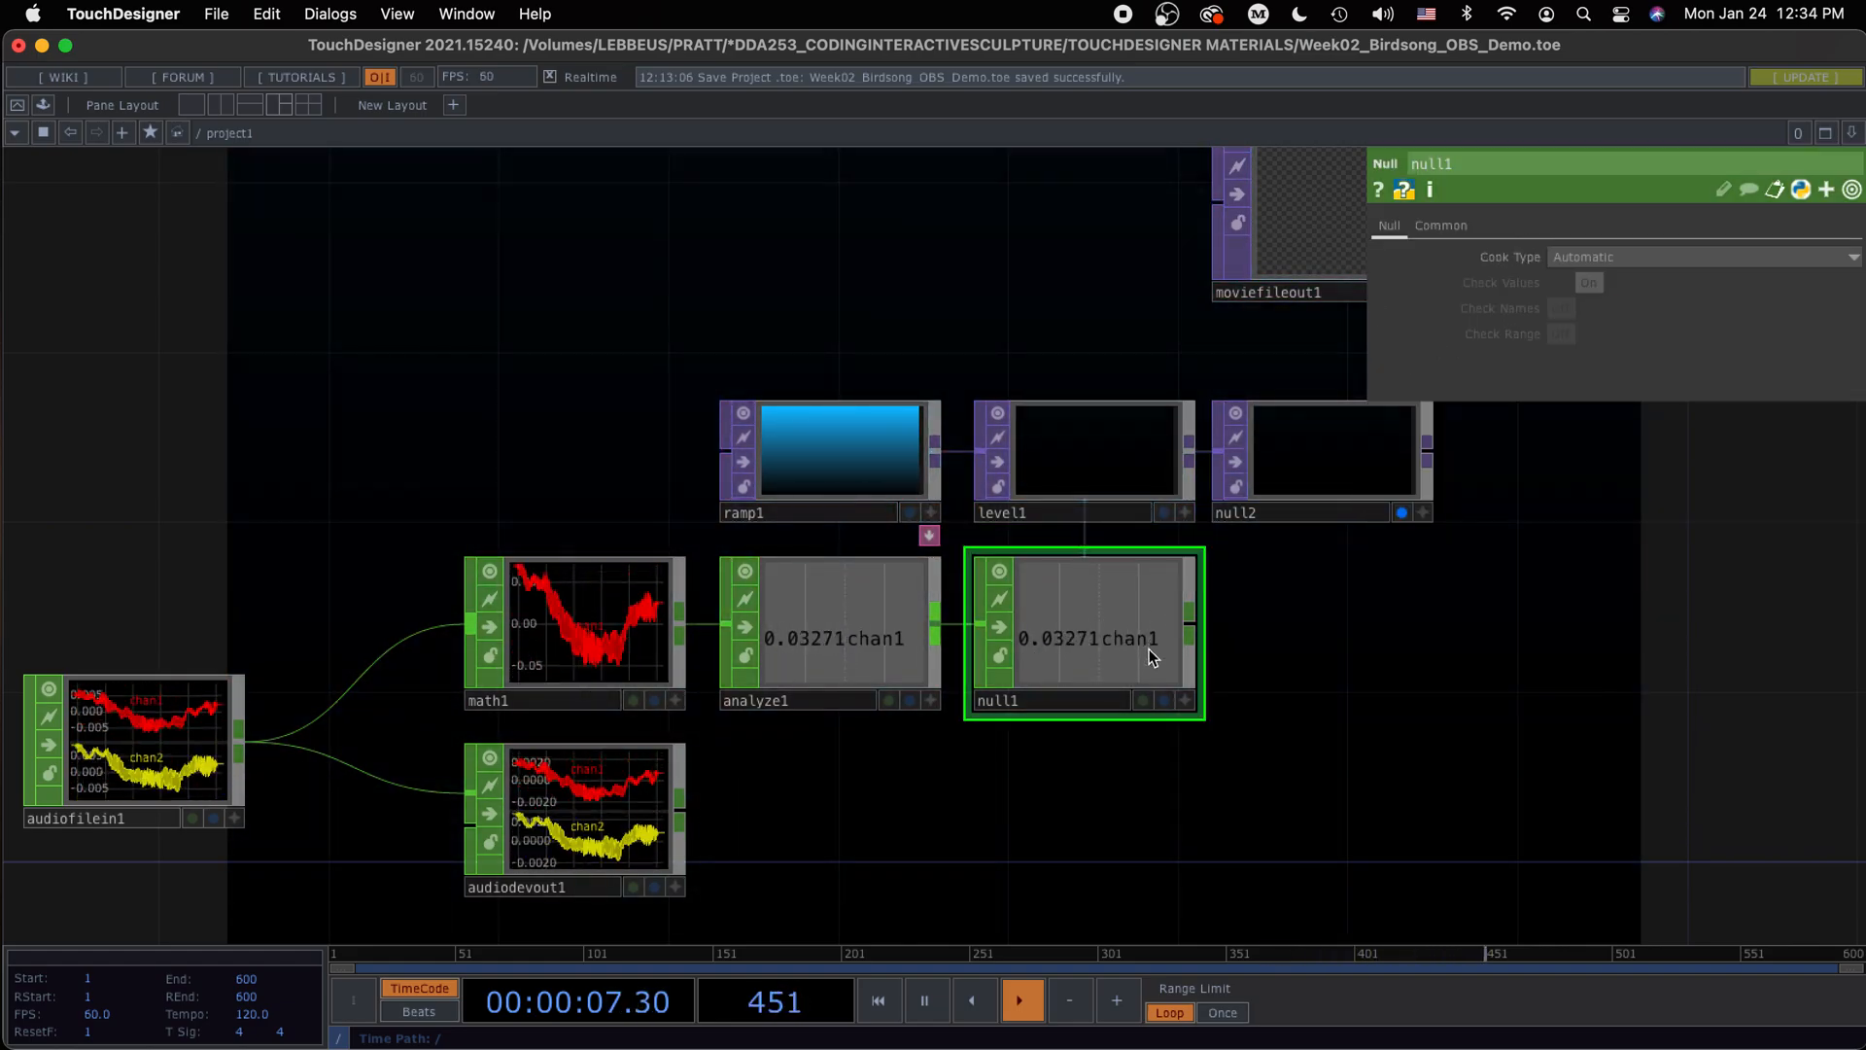
click(1086, 457)
click(1502, 307)
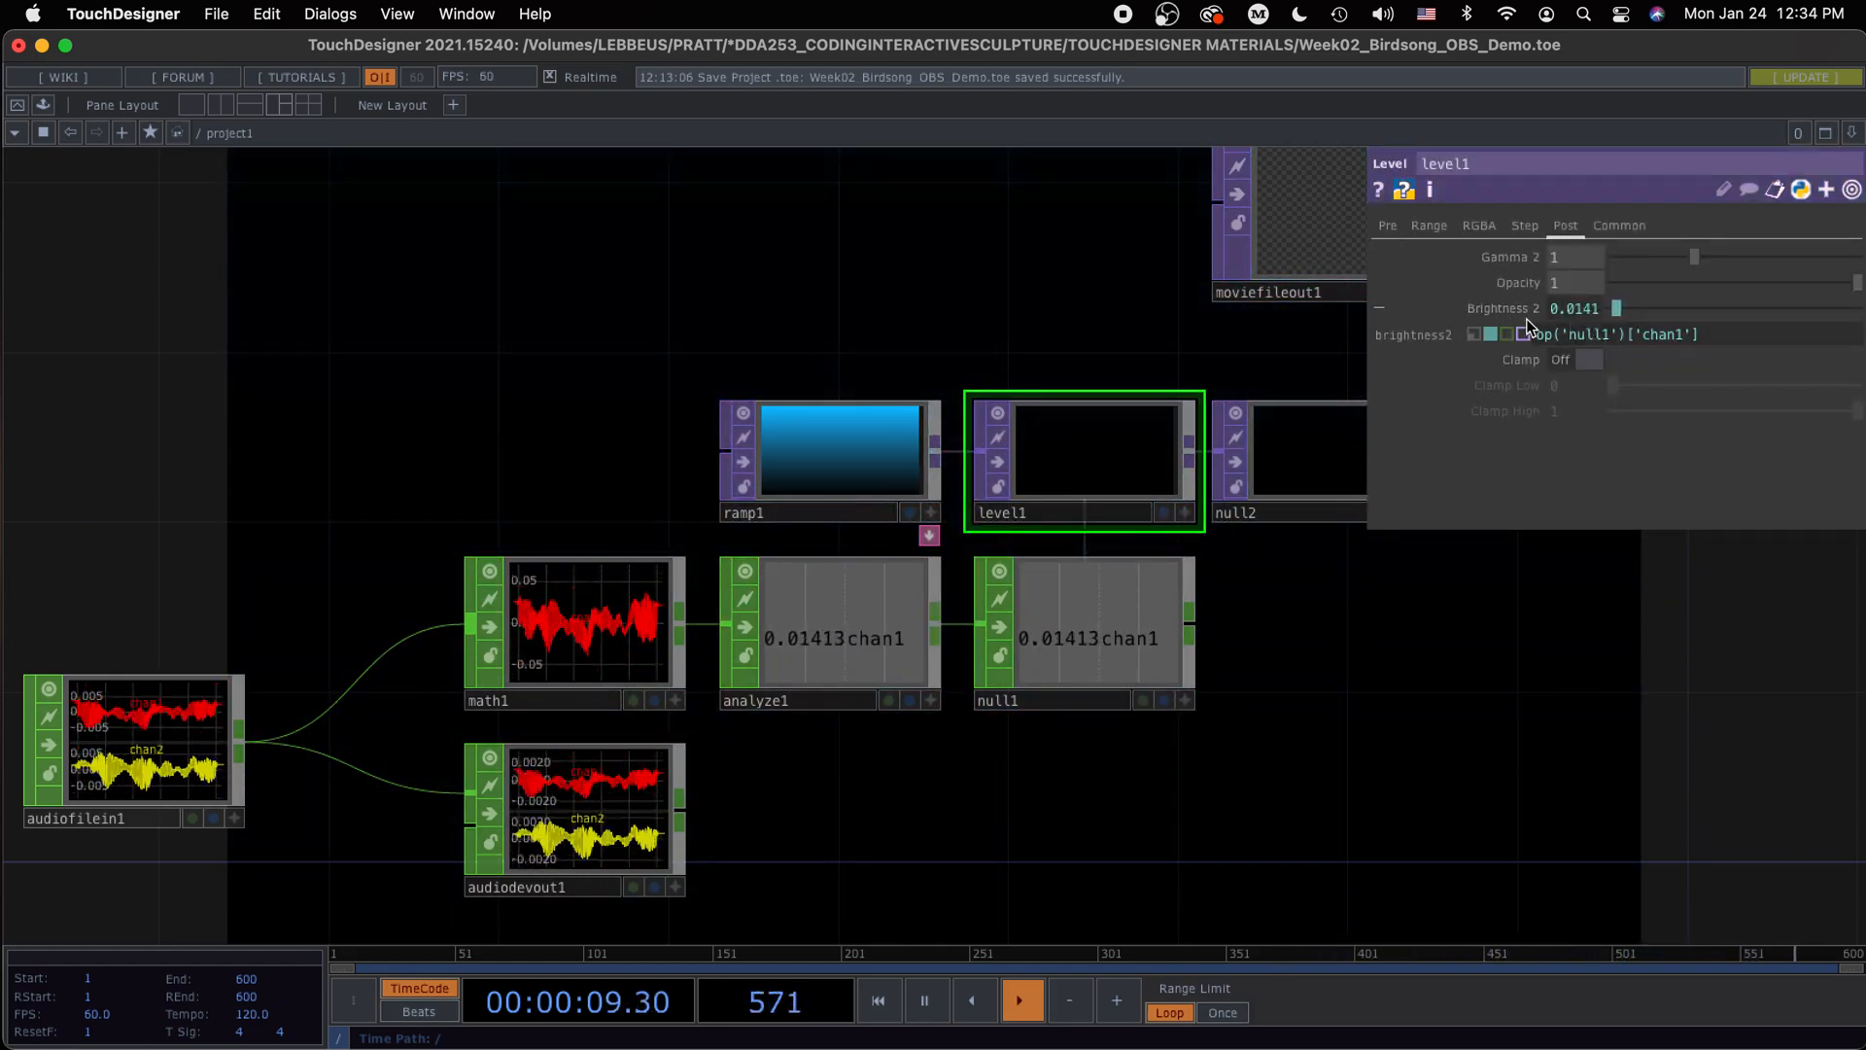
drag(1437, 678, 1192, 694)
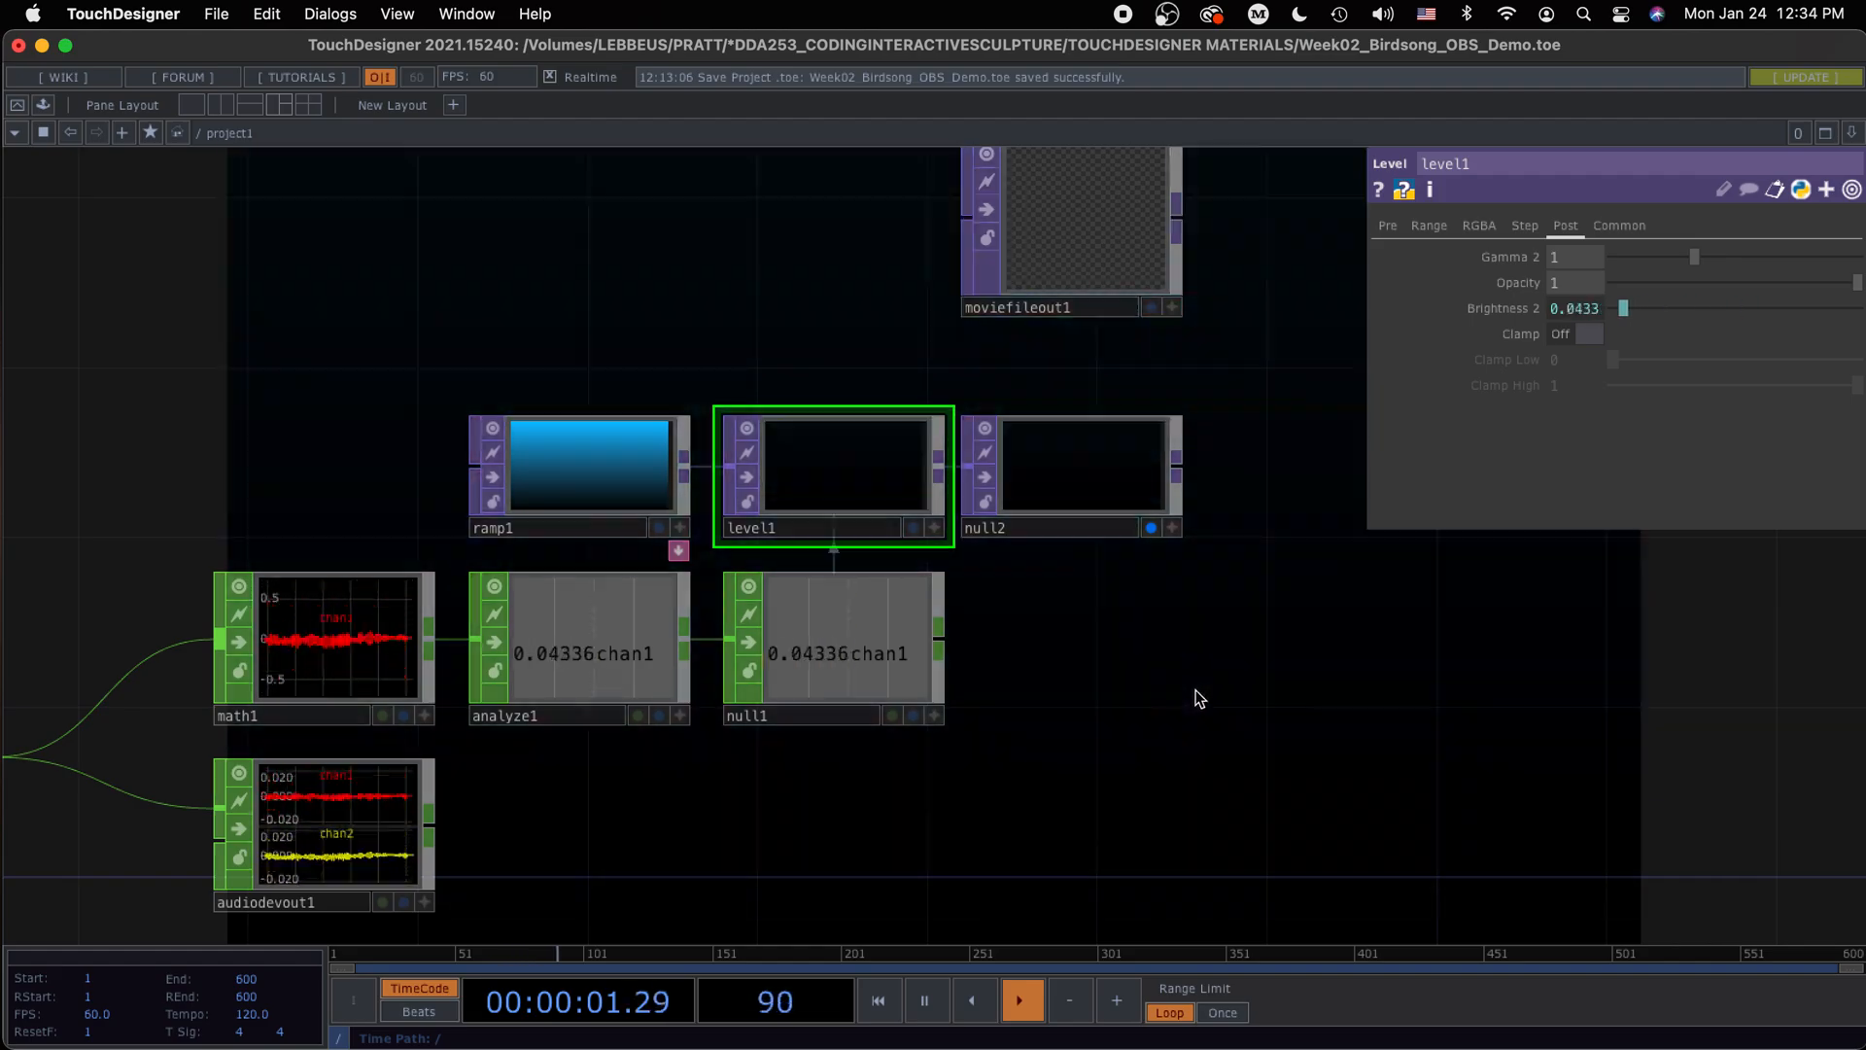
key(p)
key(h)
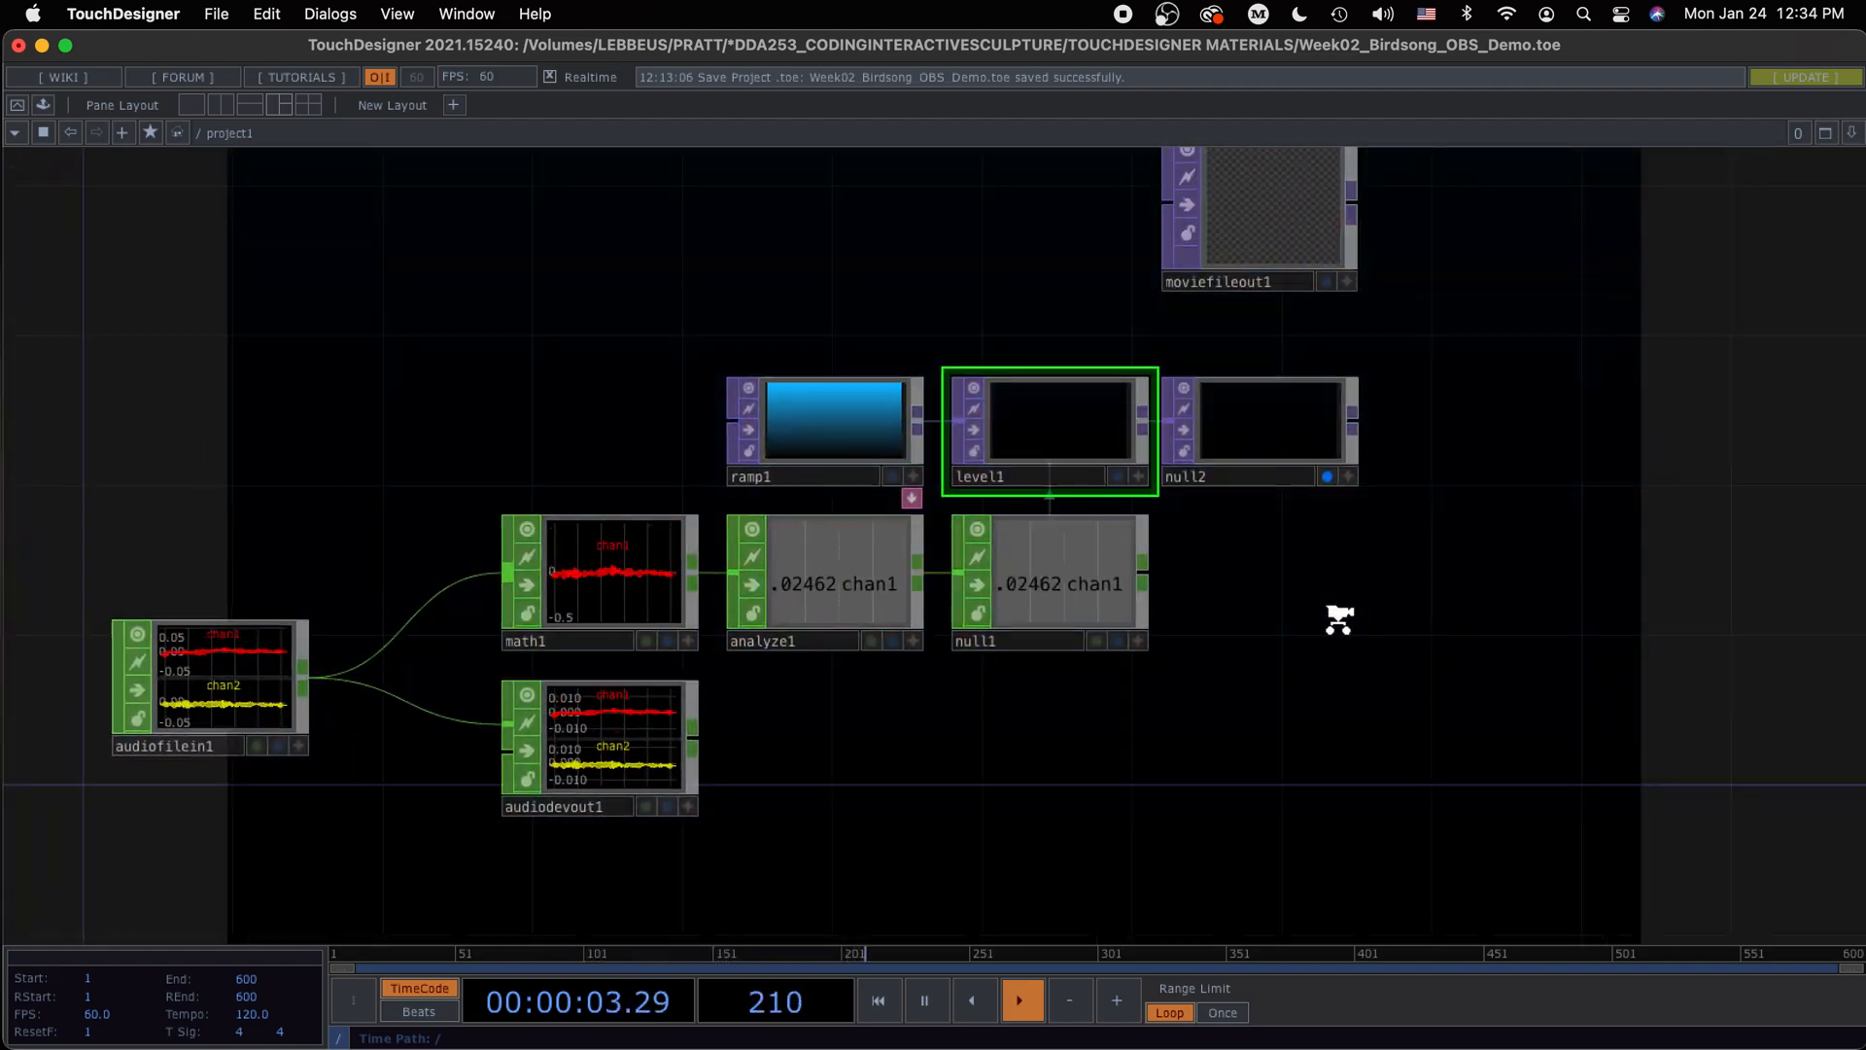
Switch back to OBS and stop the recording
key(super+Tab)
key(super+shift+Tab)
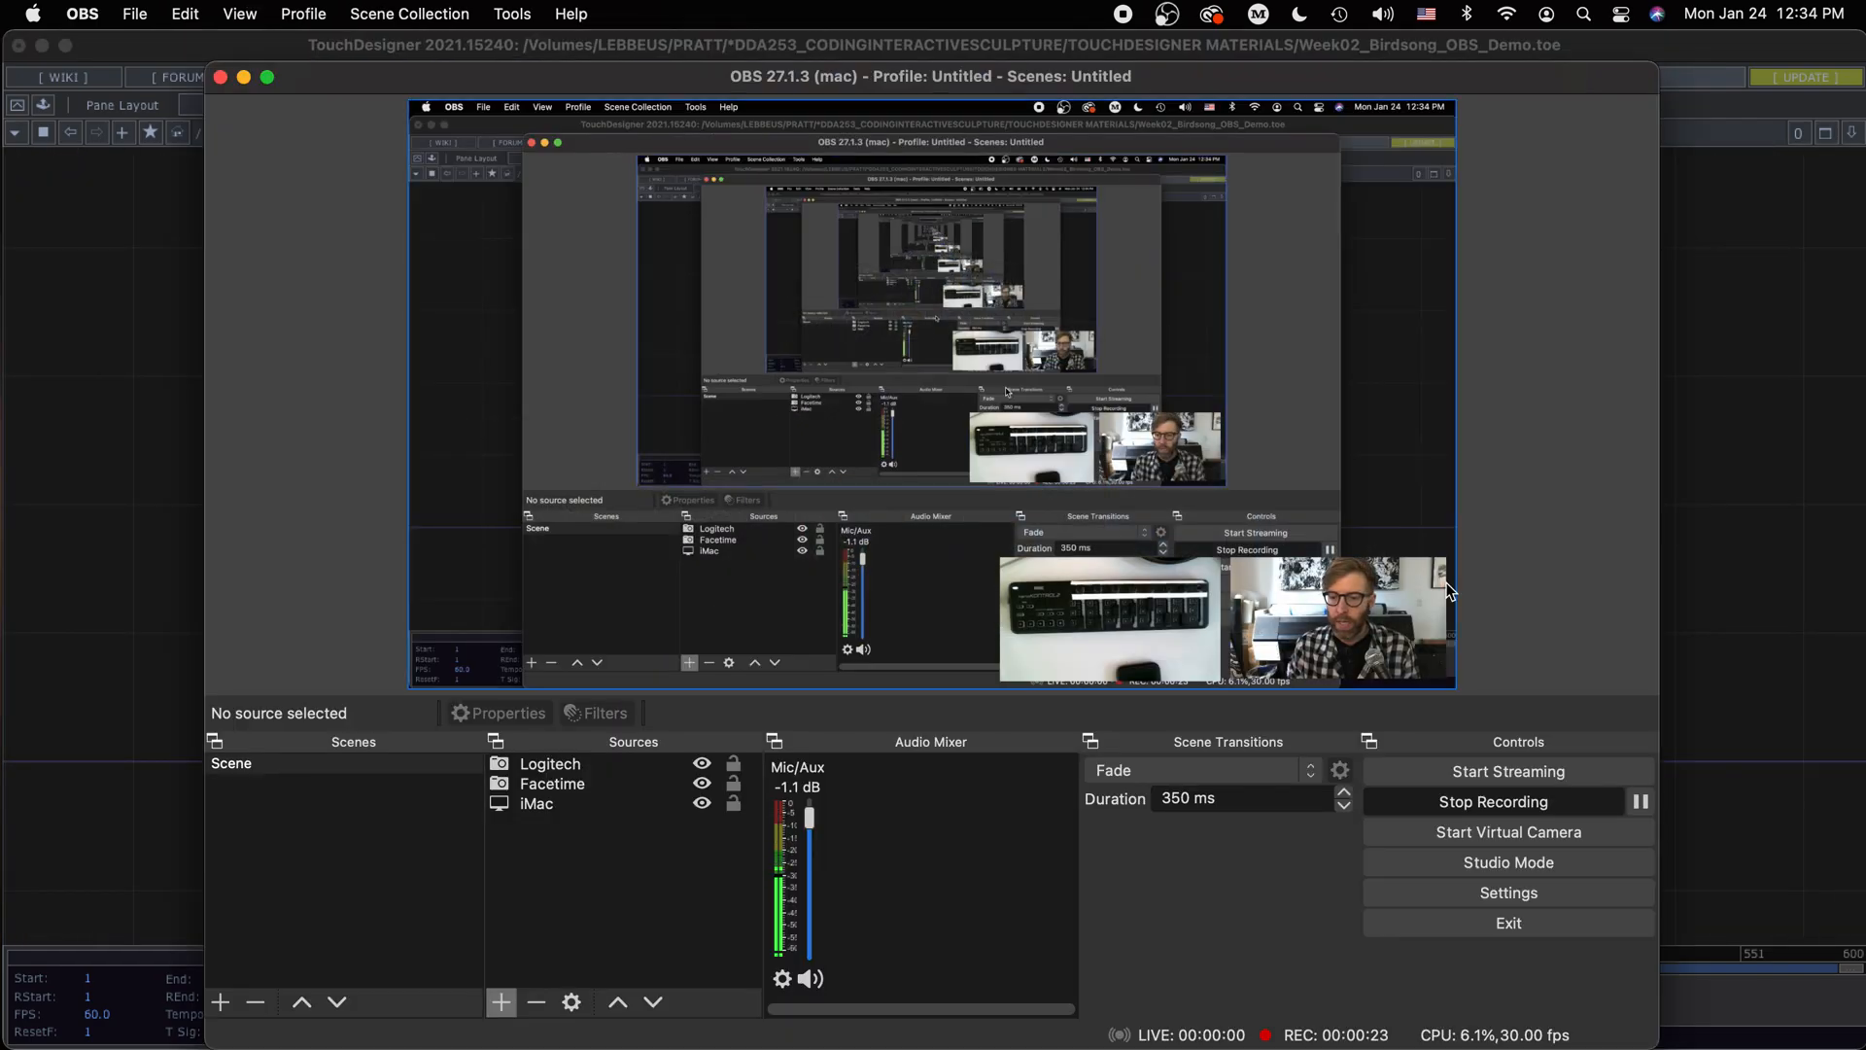
click(1516, 807)
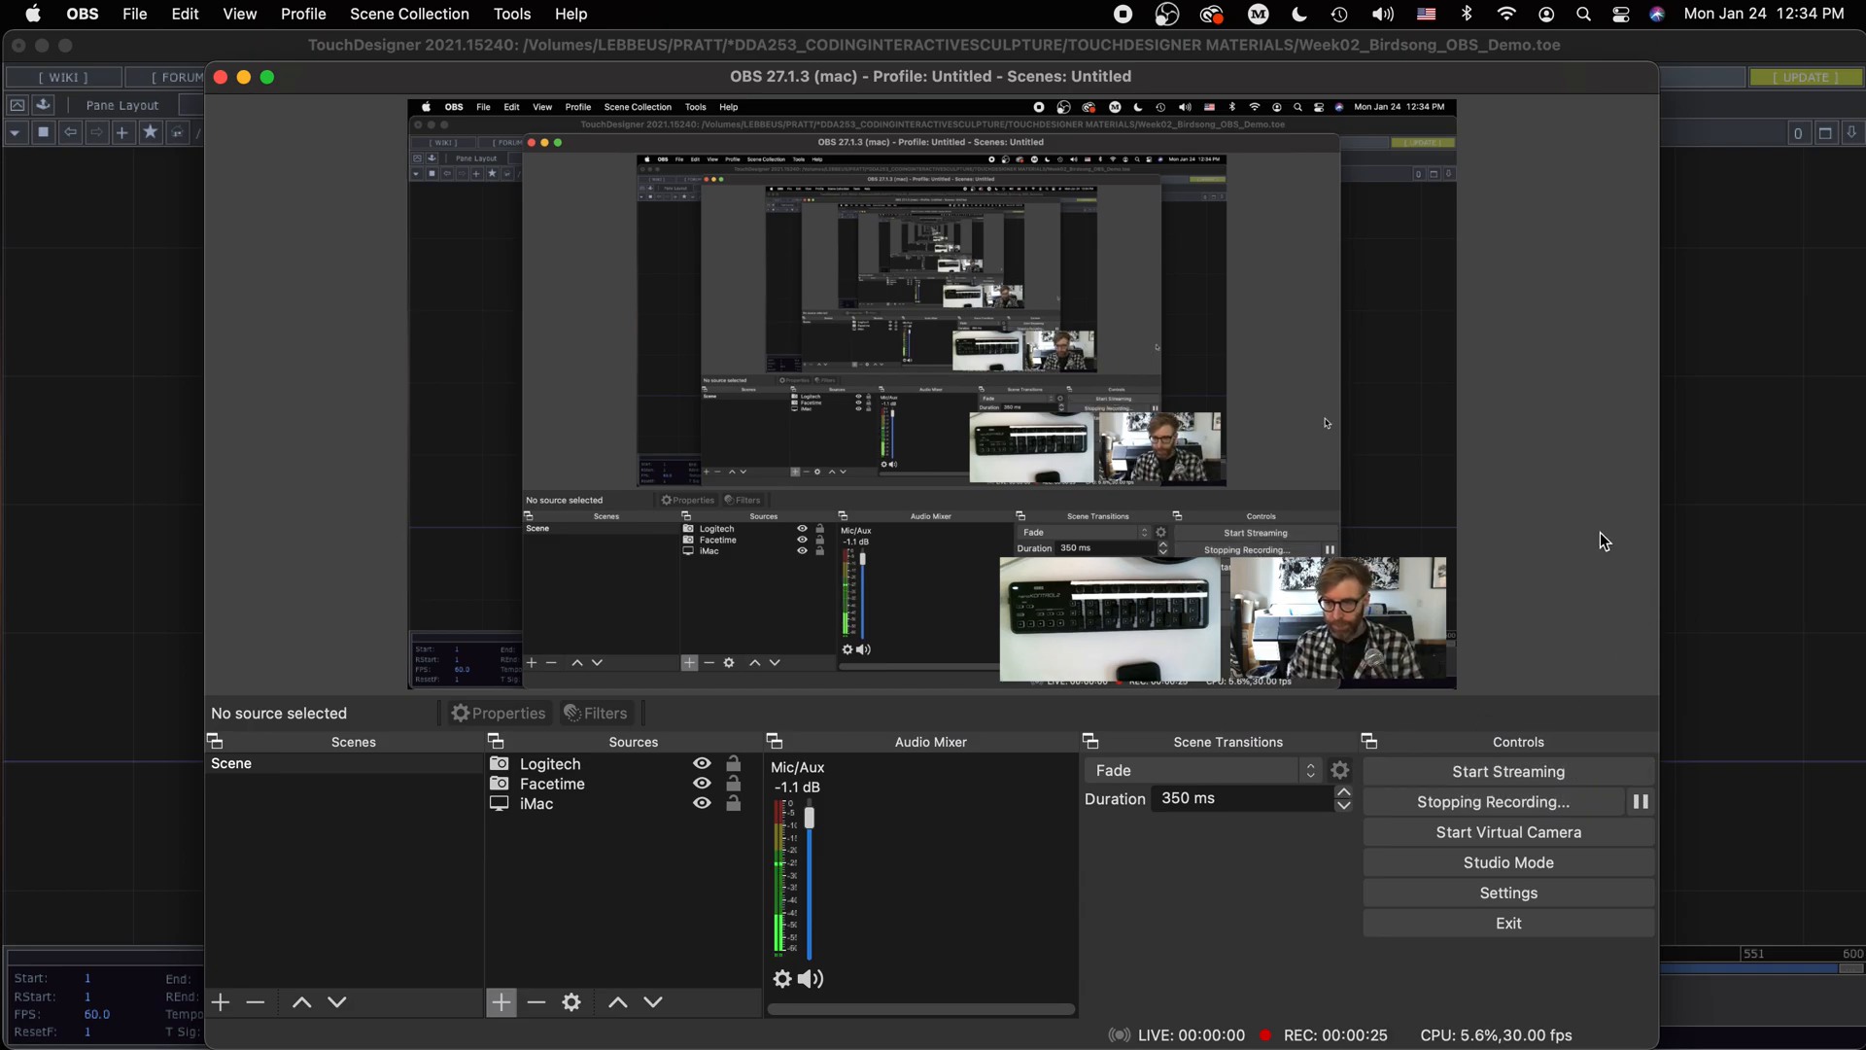
Switch to TouchDesigner and turn off Play for audiofilein1
key(super+Tab)
click(412, 698)
key(p)
click(1584, 307)
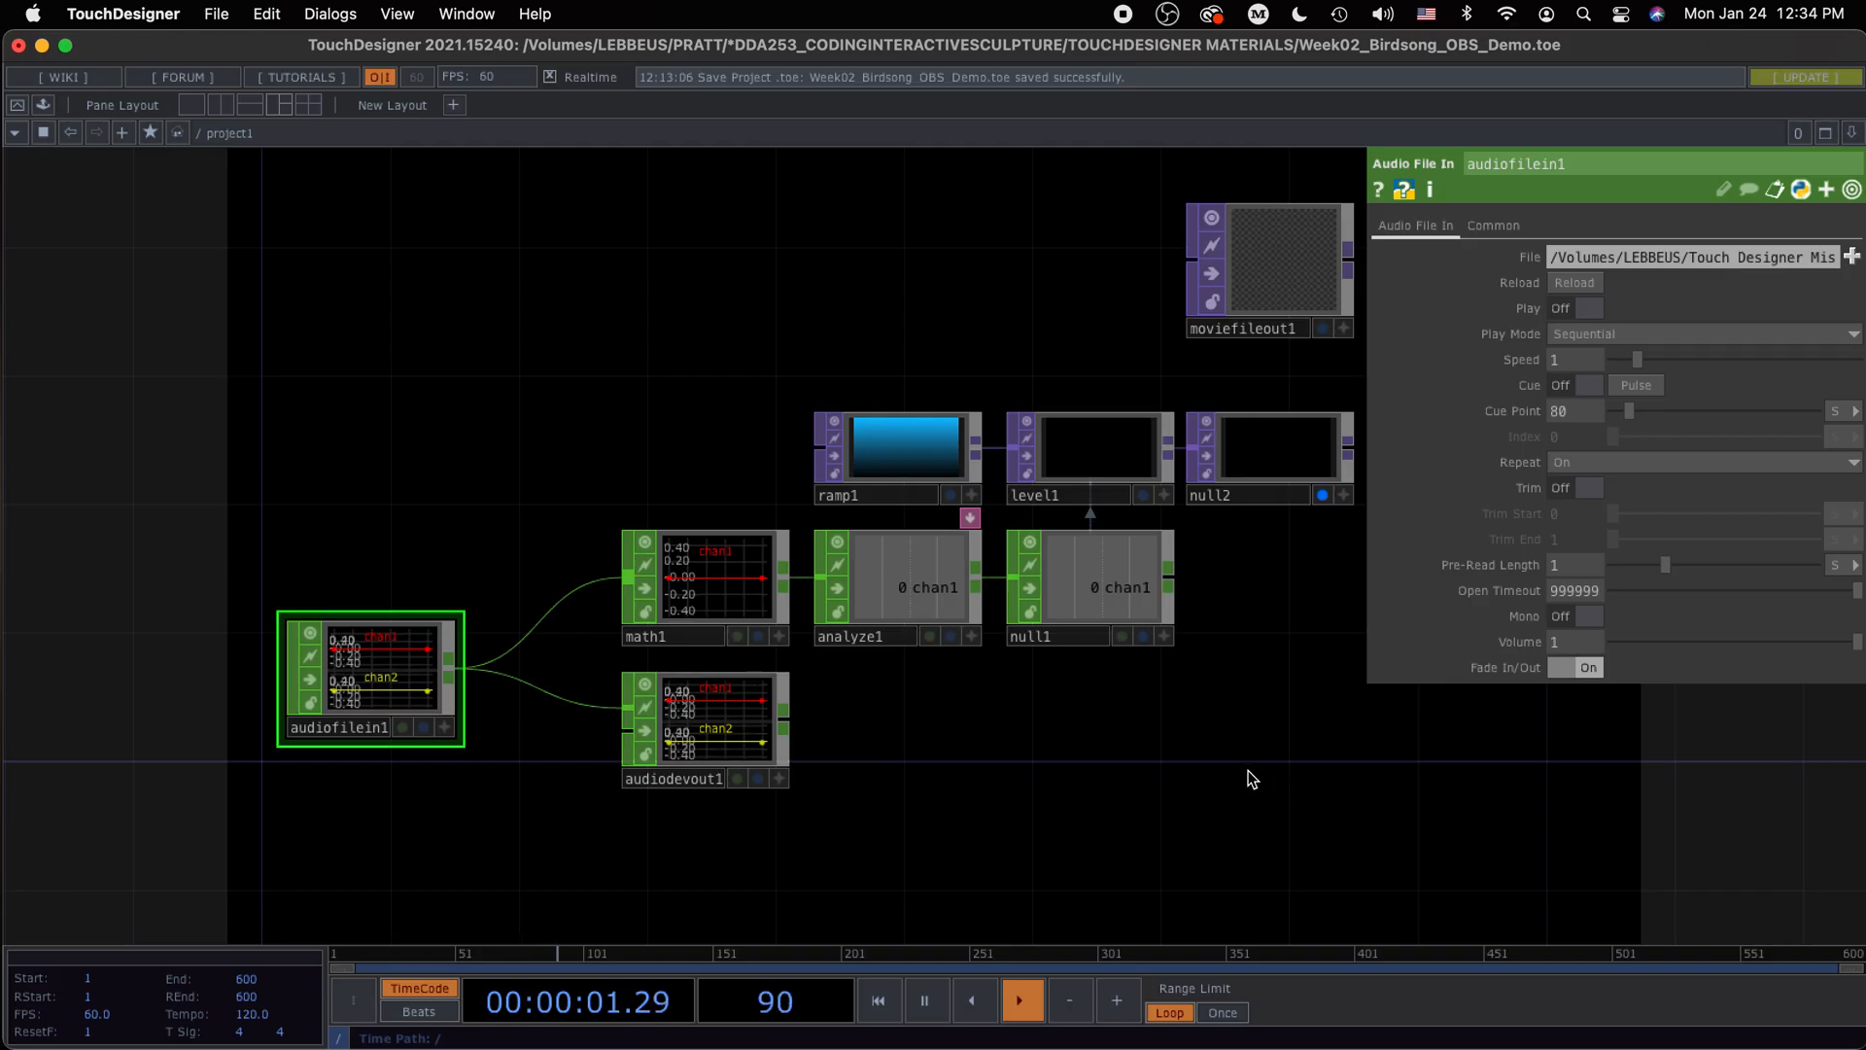
Hide TouchDesigner and open the *OBS folder inside PRATT on the LEBBEUS drive
key(super+h)
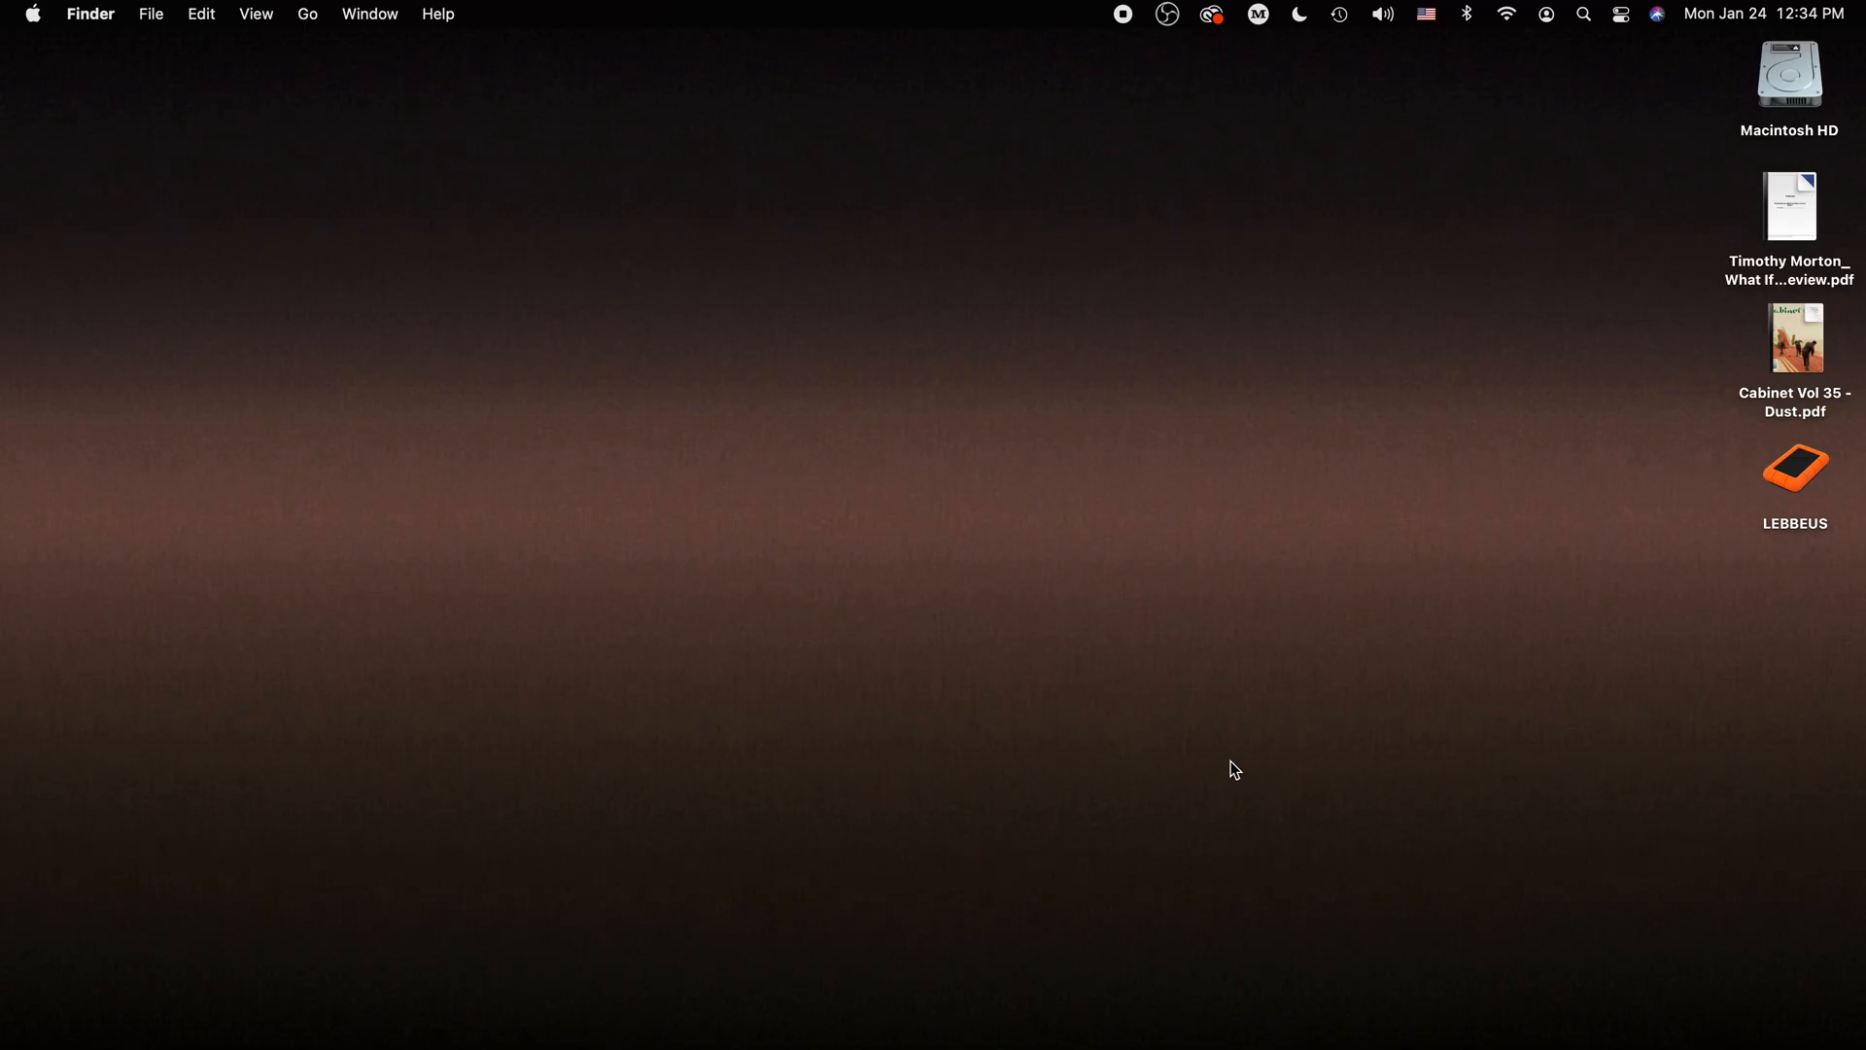
click(1794, 486)
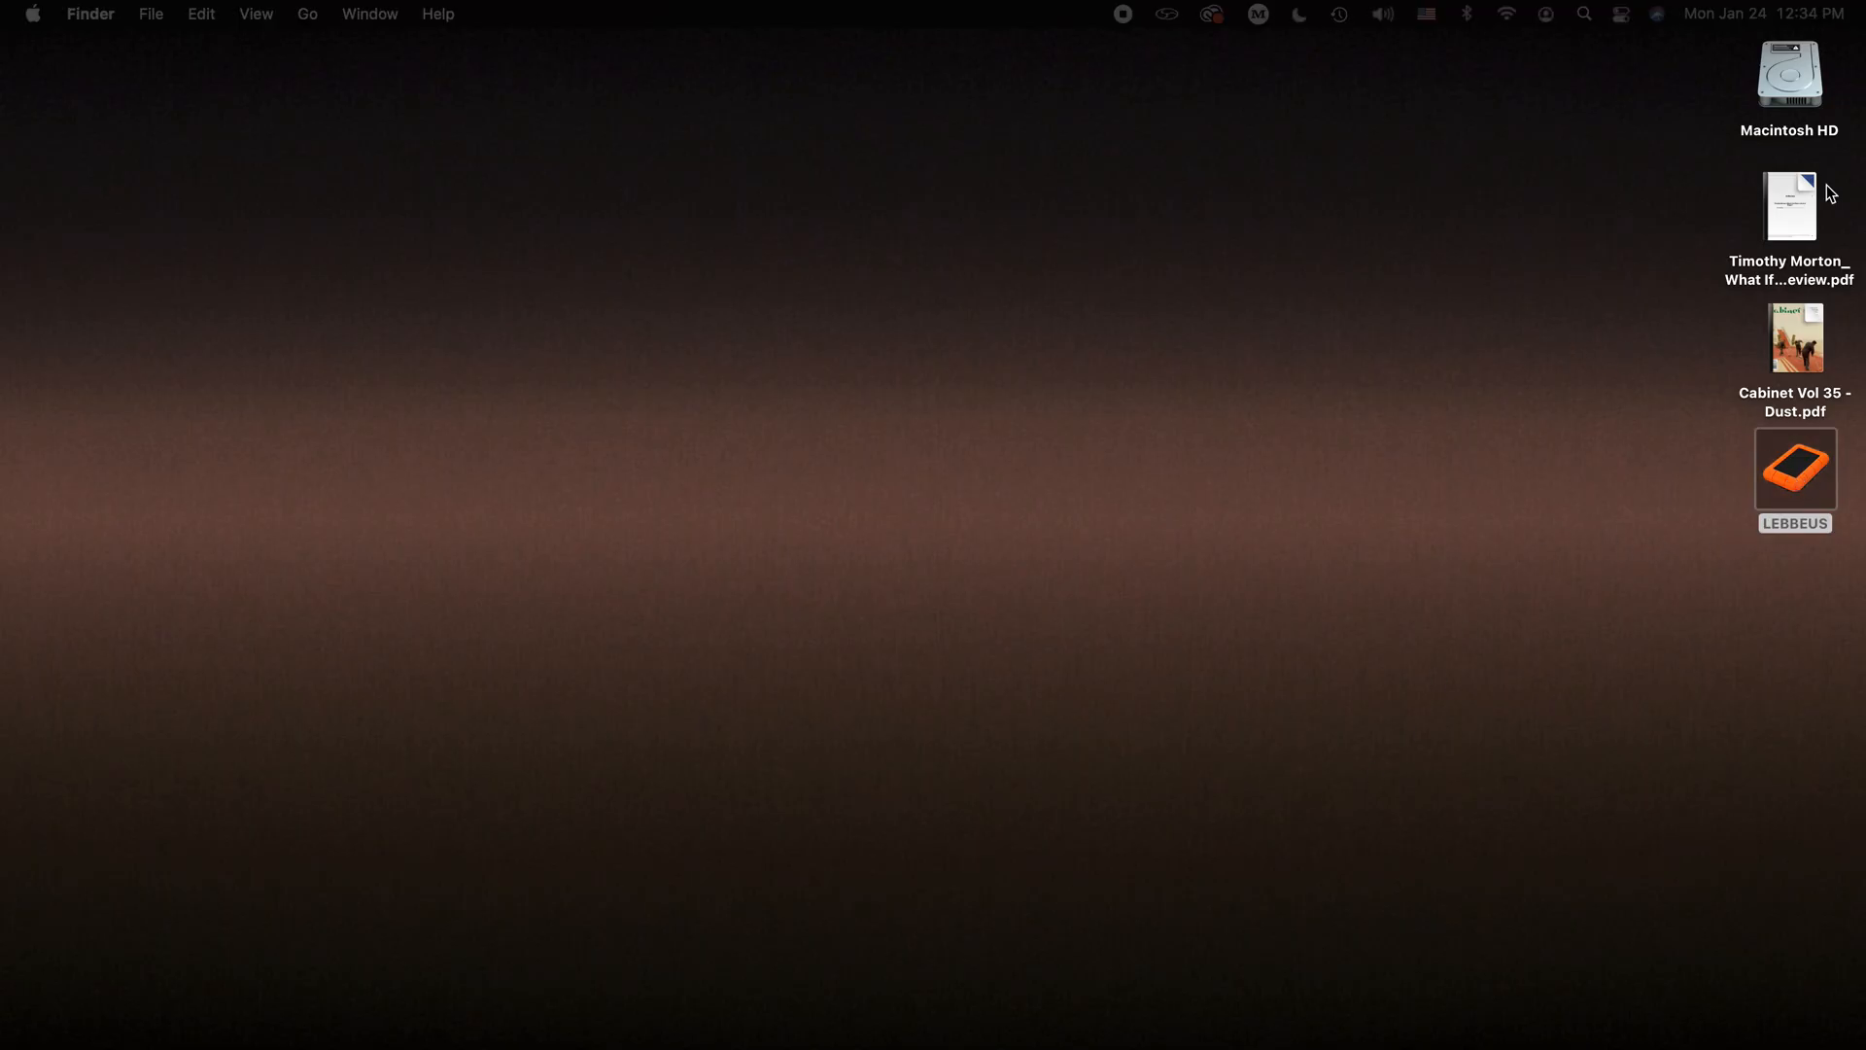
key(super+o)
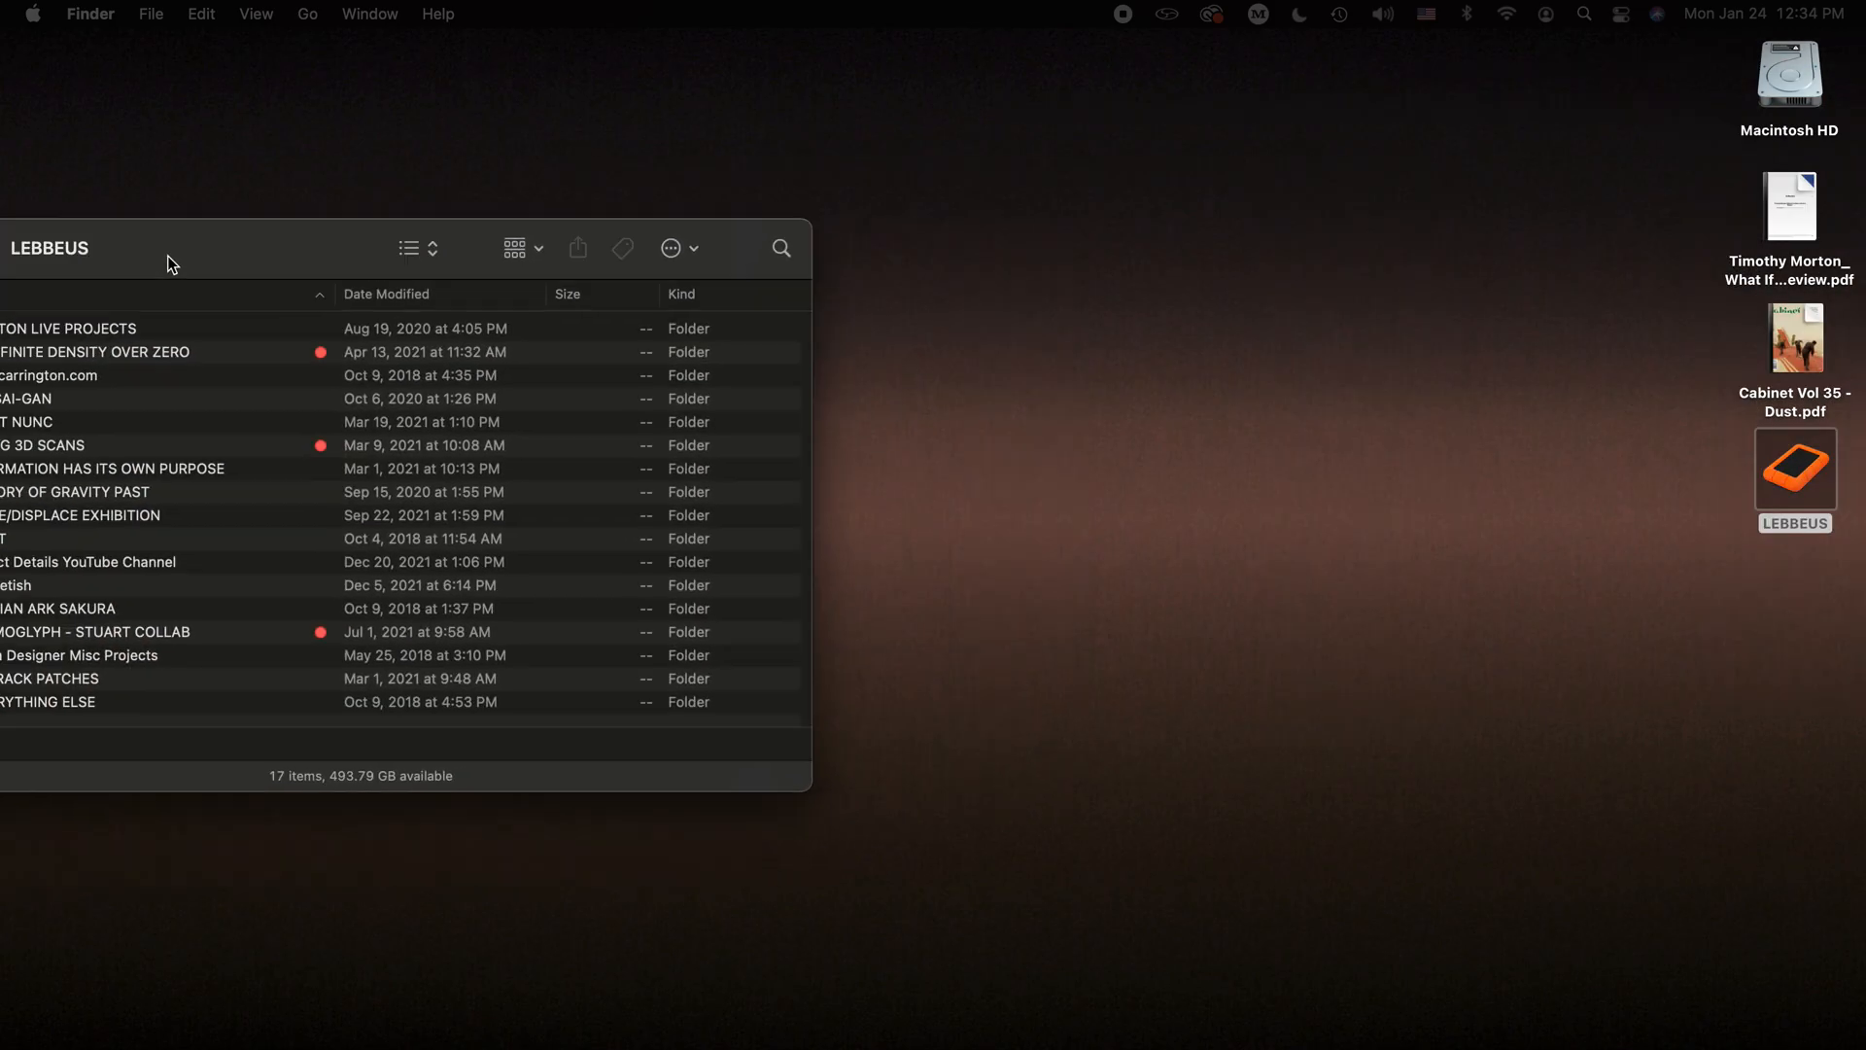
click(668, 428)
double_click(669, 427)
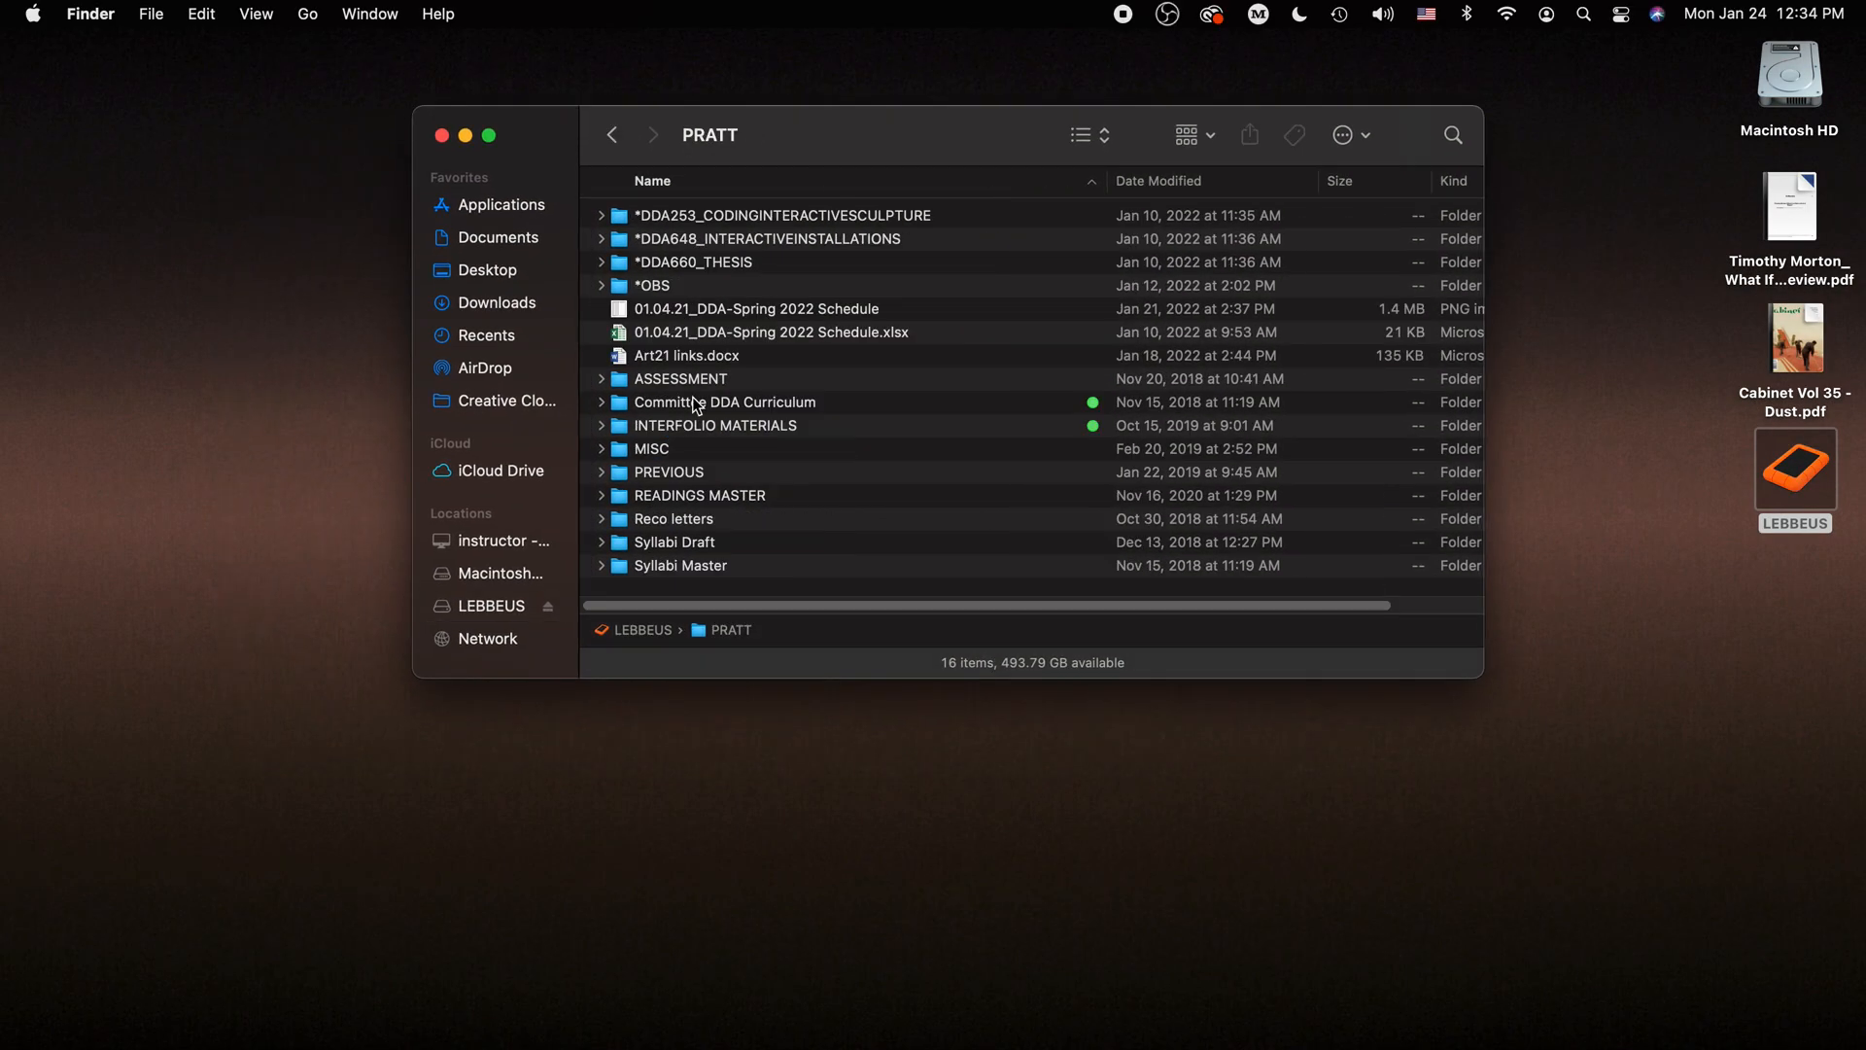
double_click(667, 288)
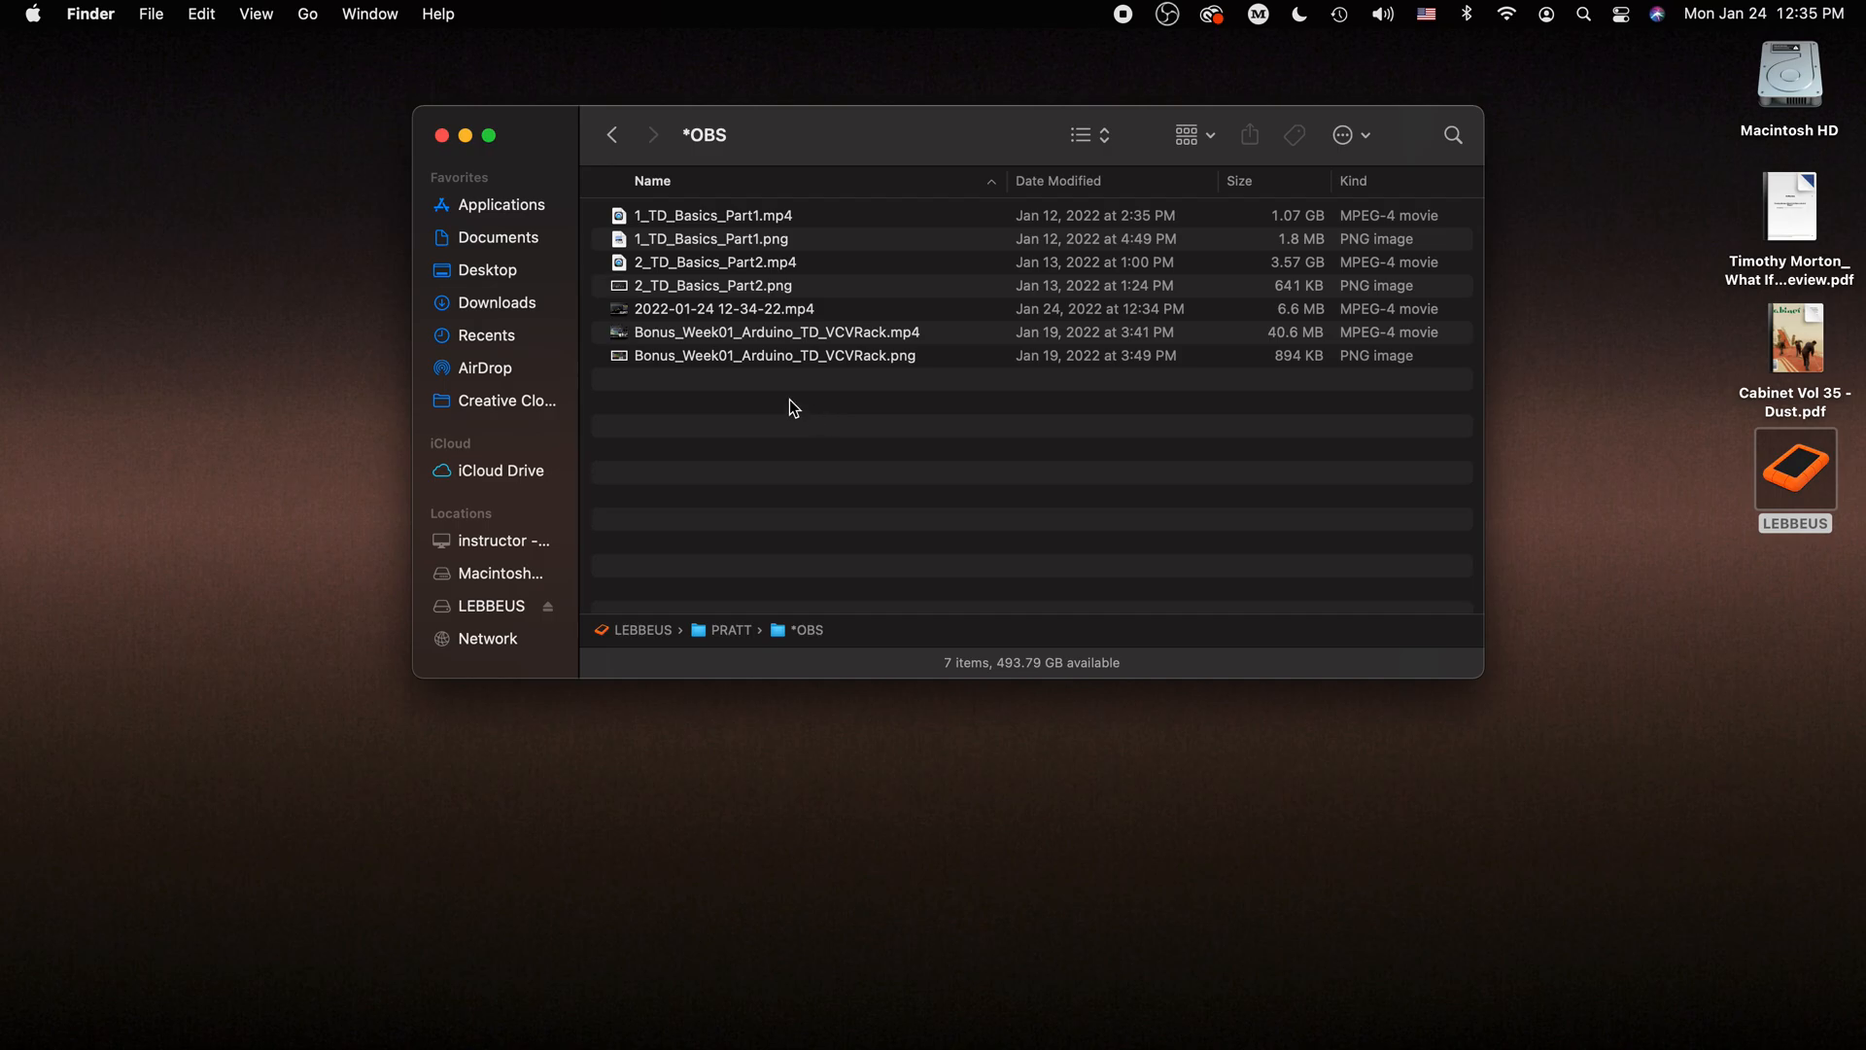
click(669, 309)
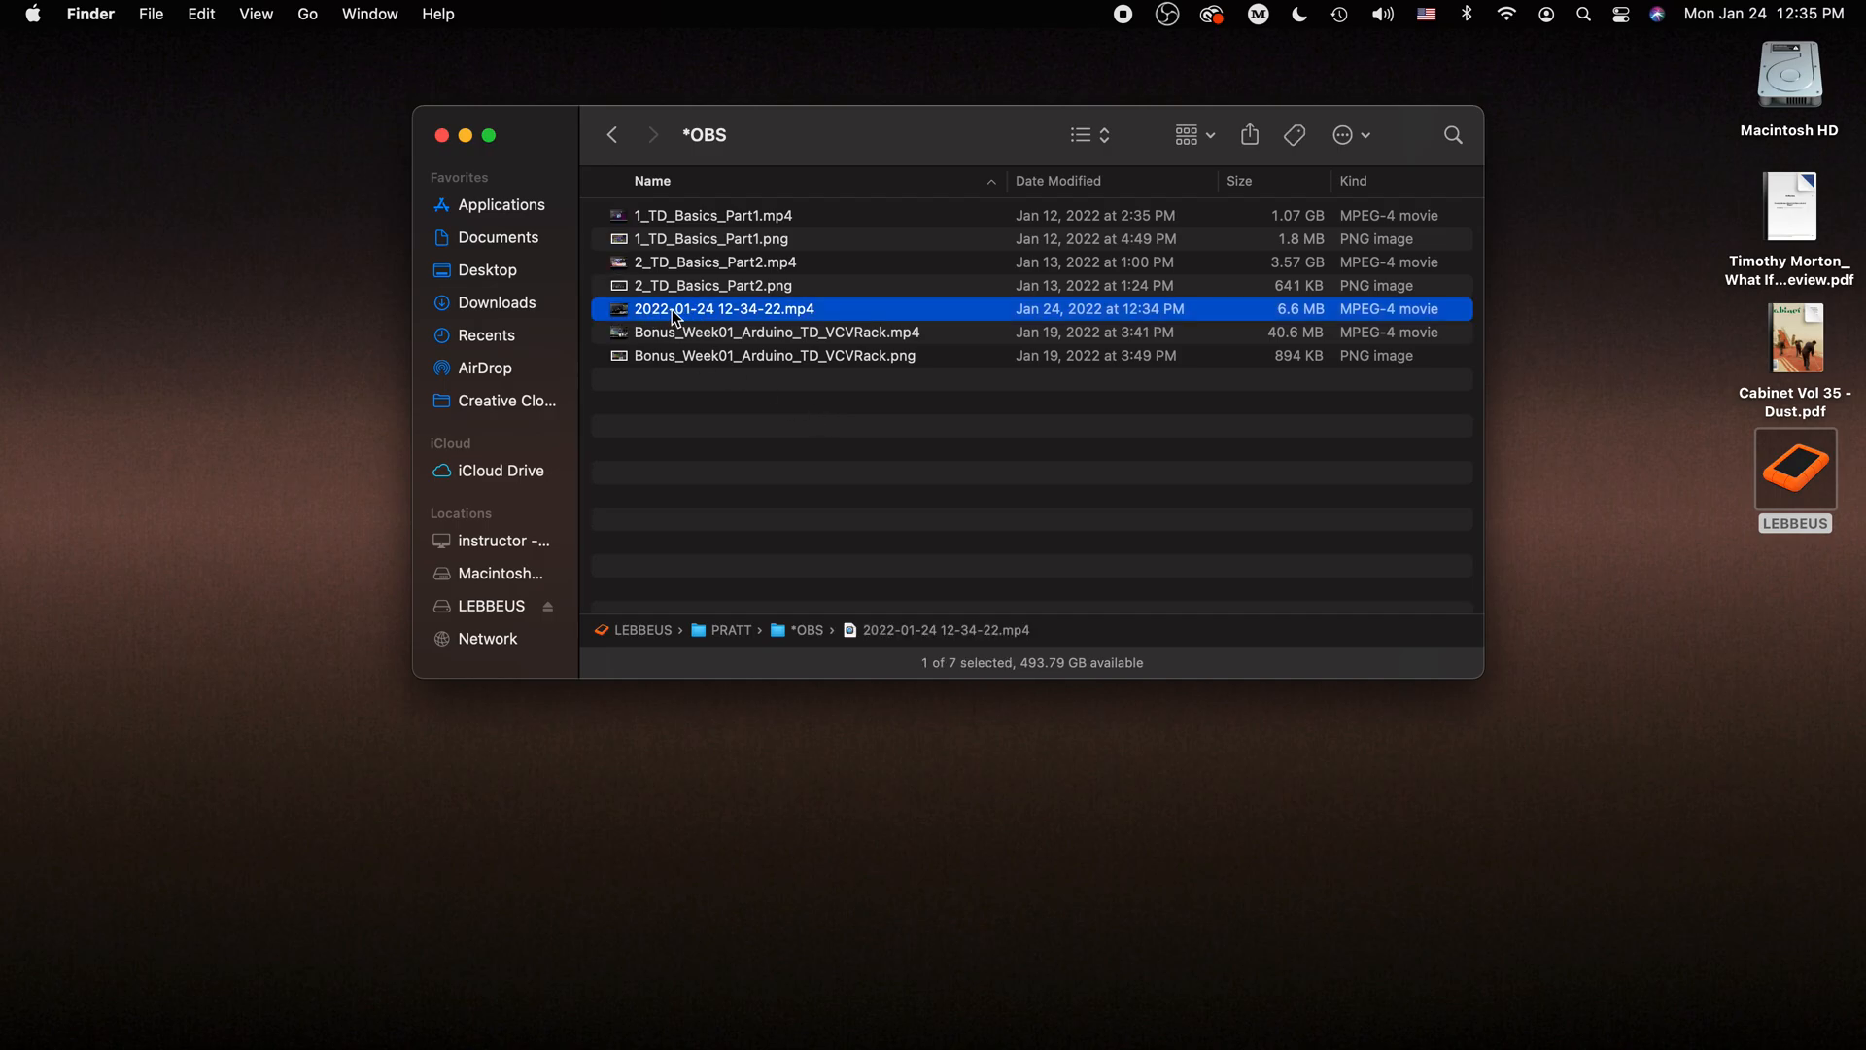
double_click(741, 313)
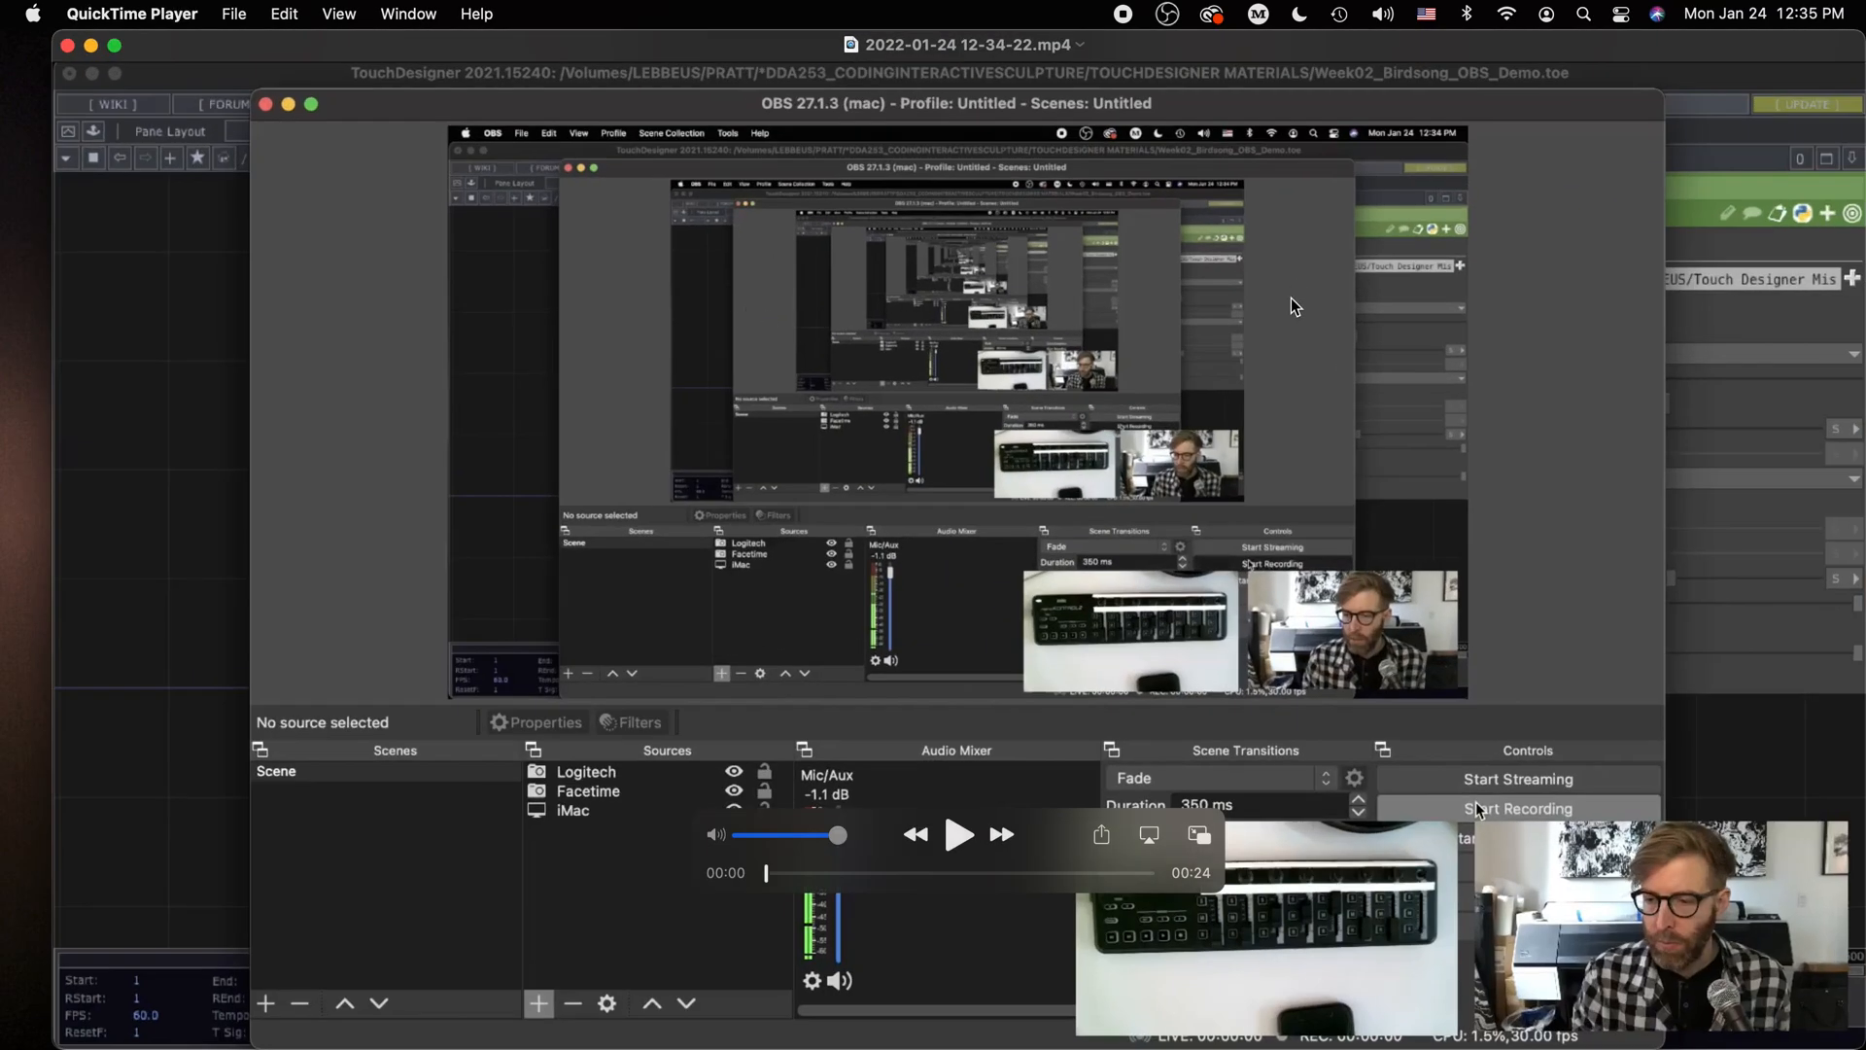
drag(819, 872, 868, 878)
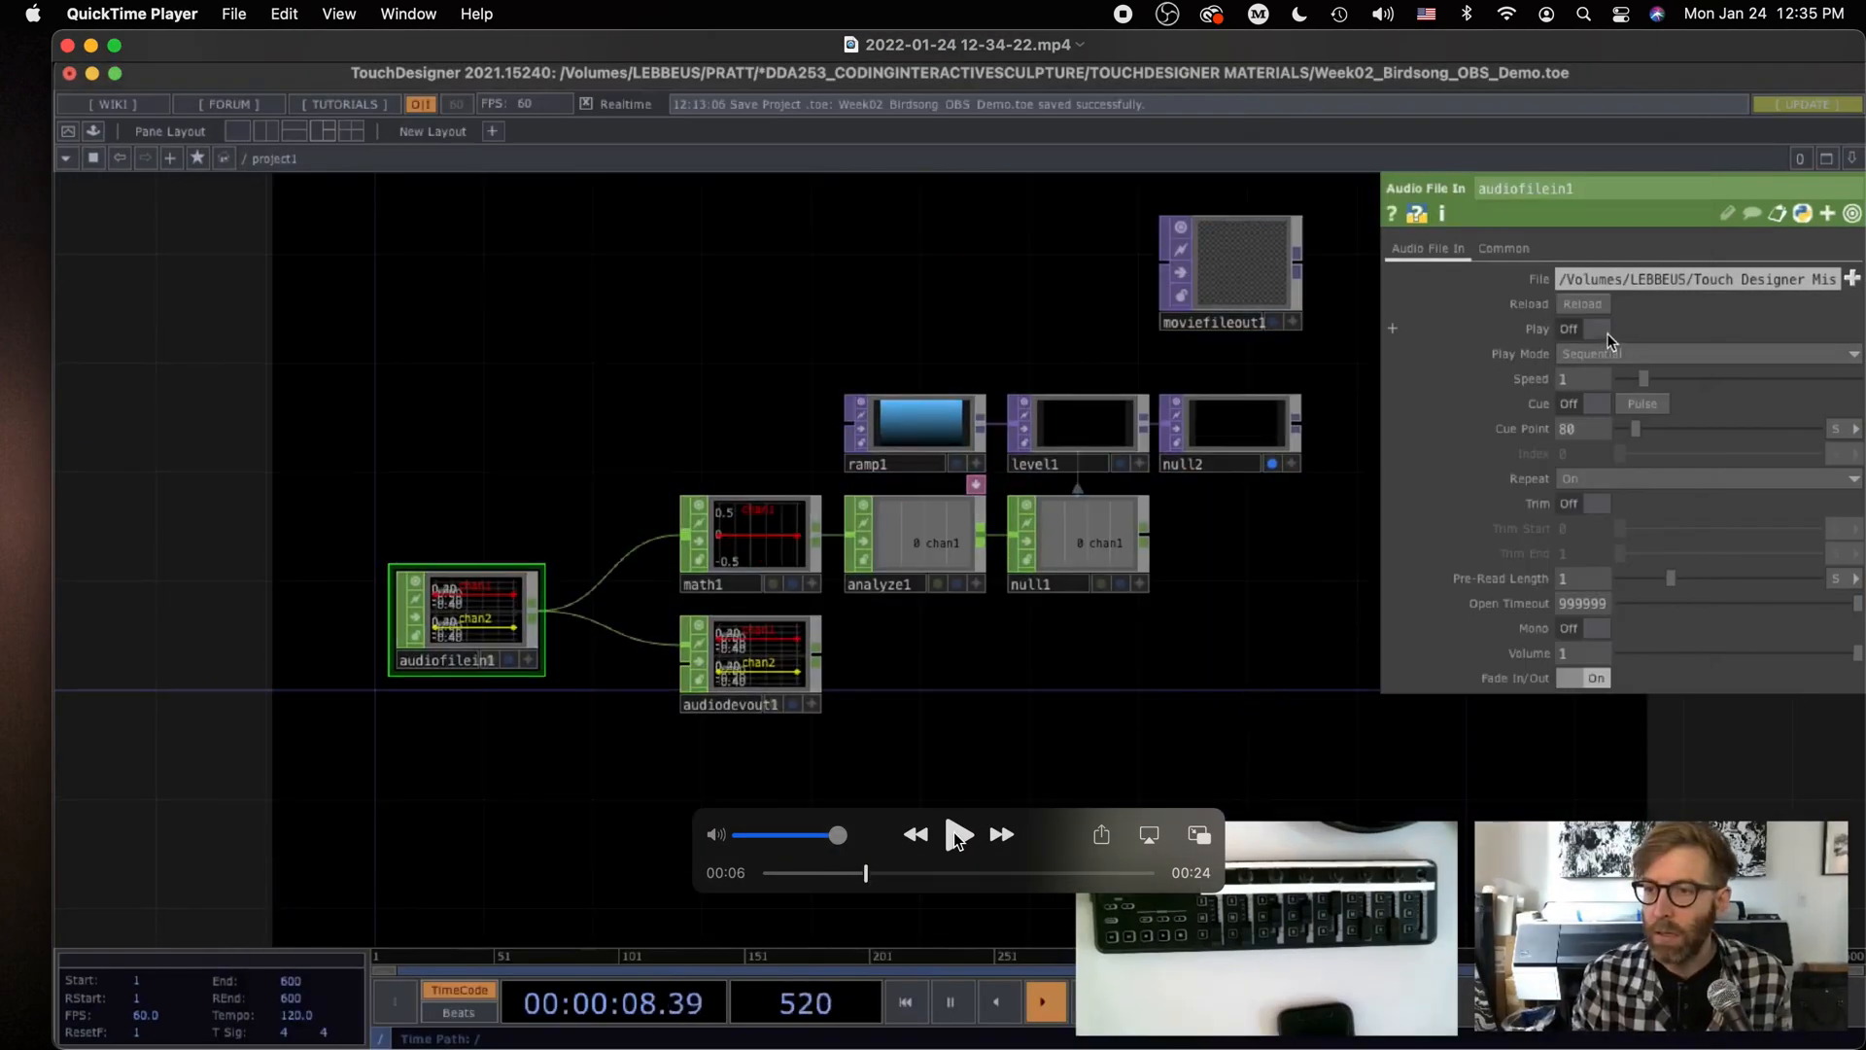
click(955, 836)
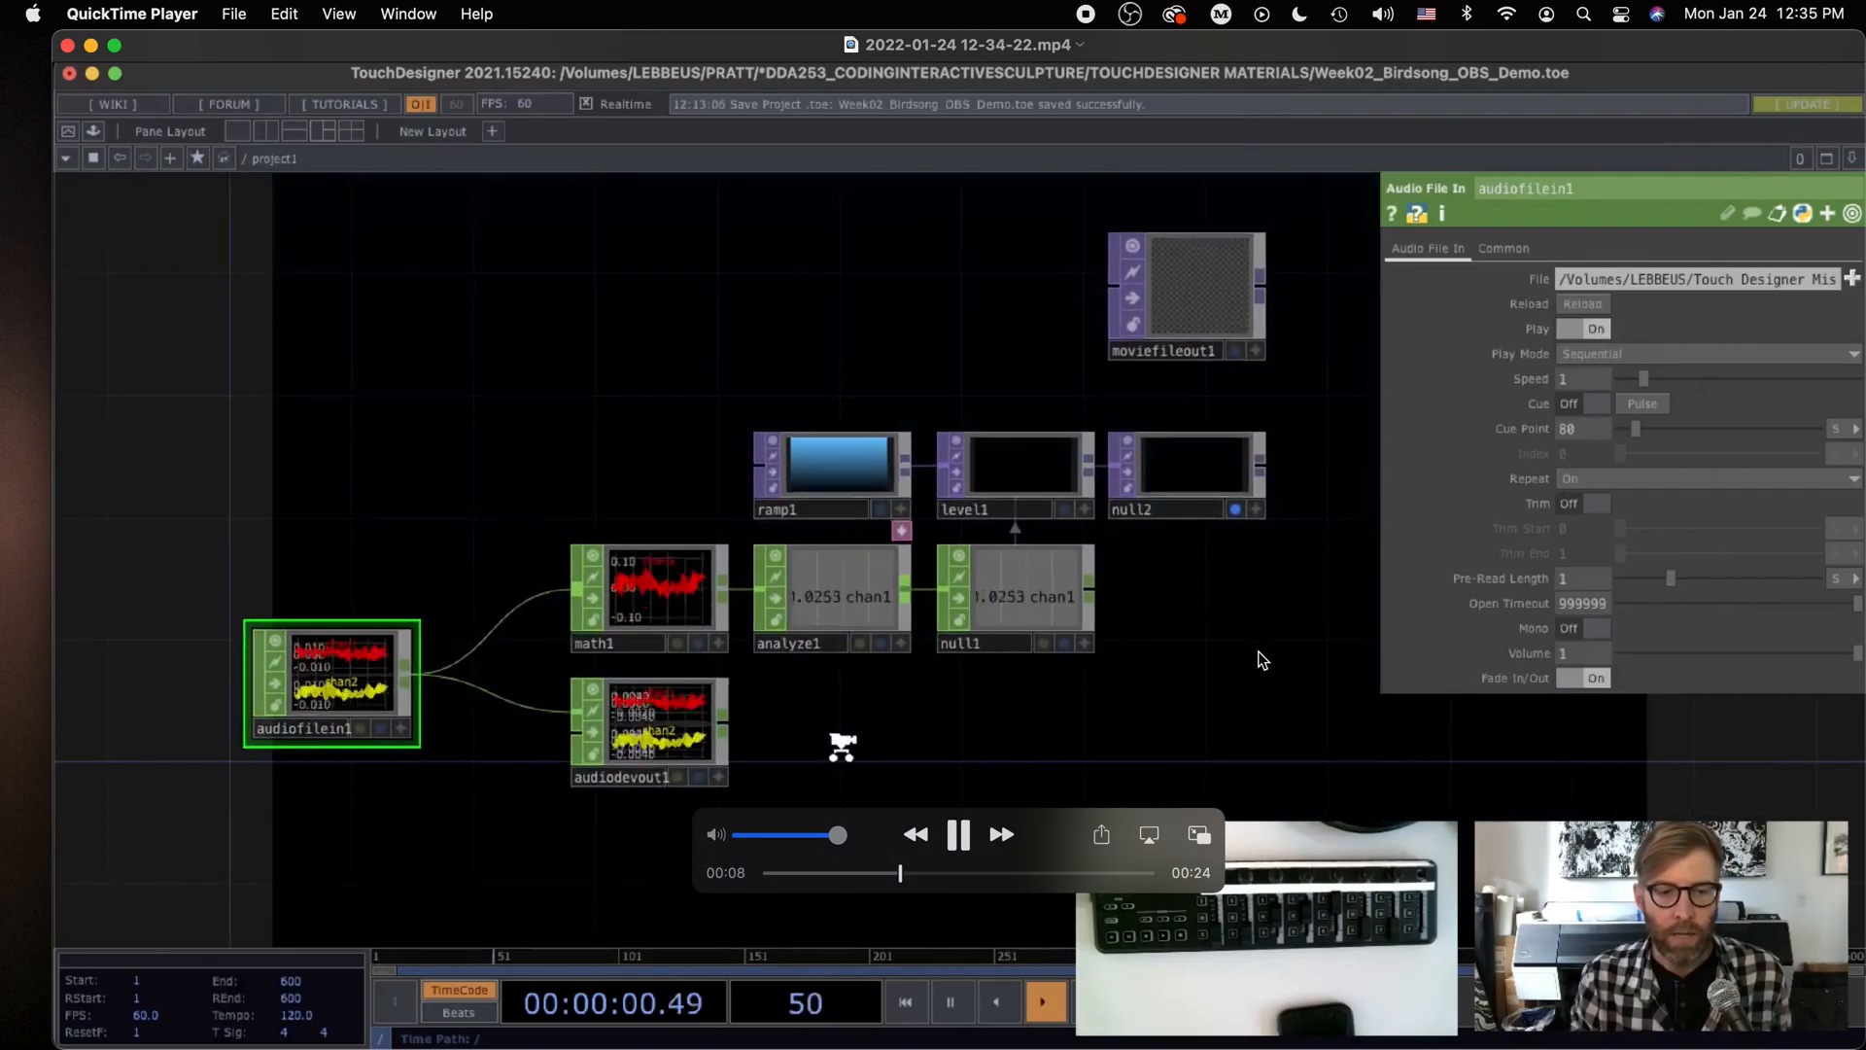
click(958, 846)
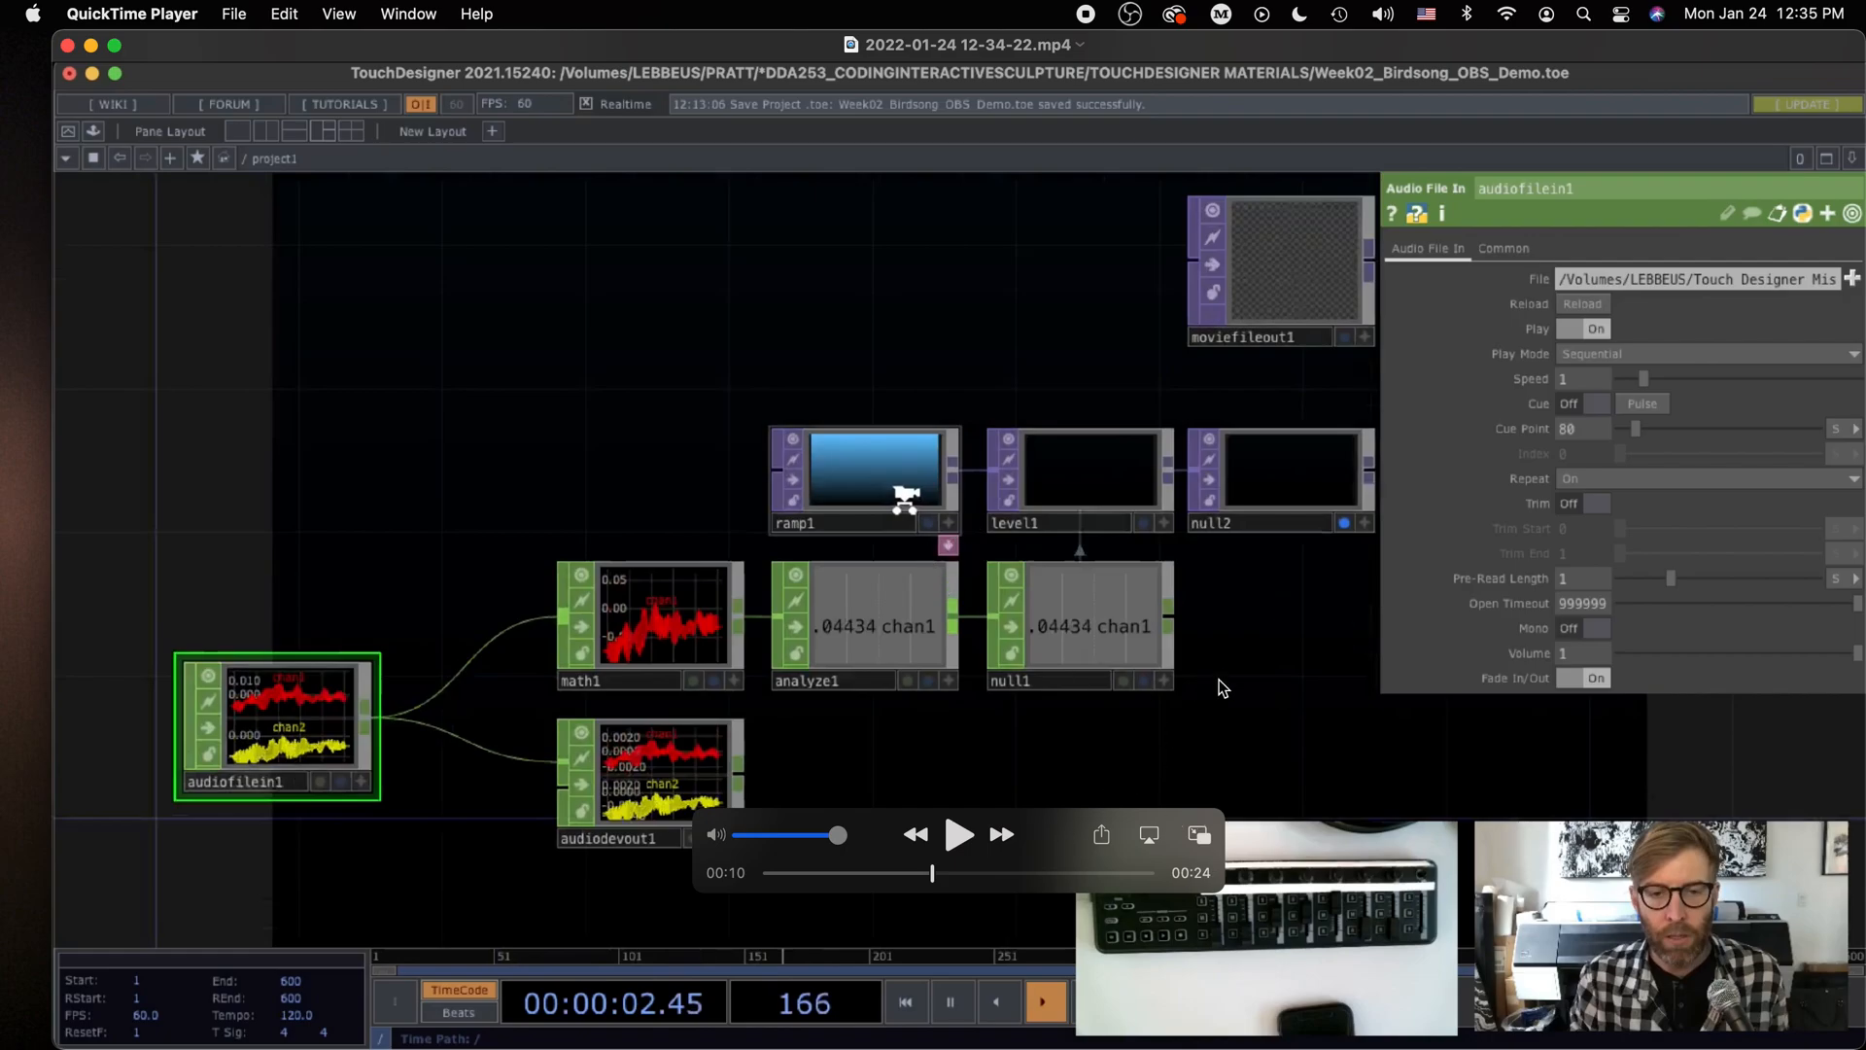
drag(1045, 808, 473, 284)
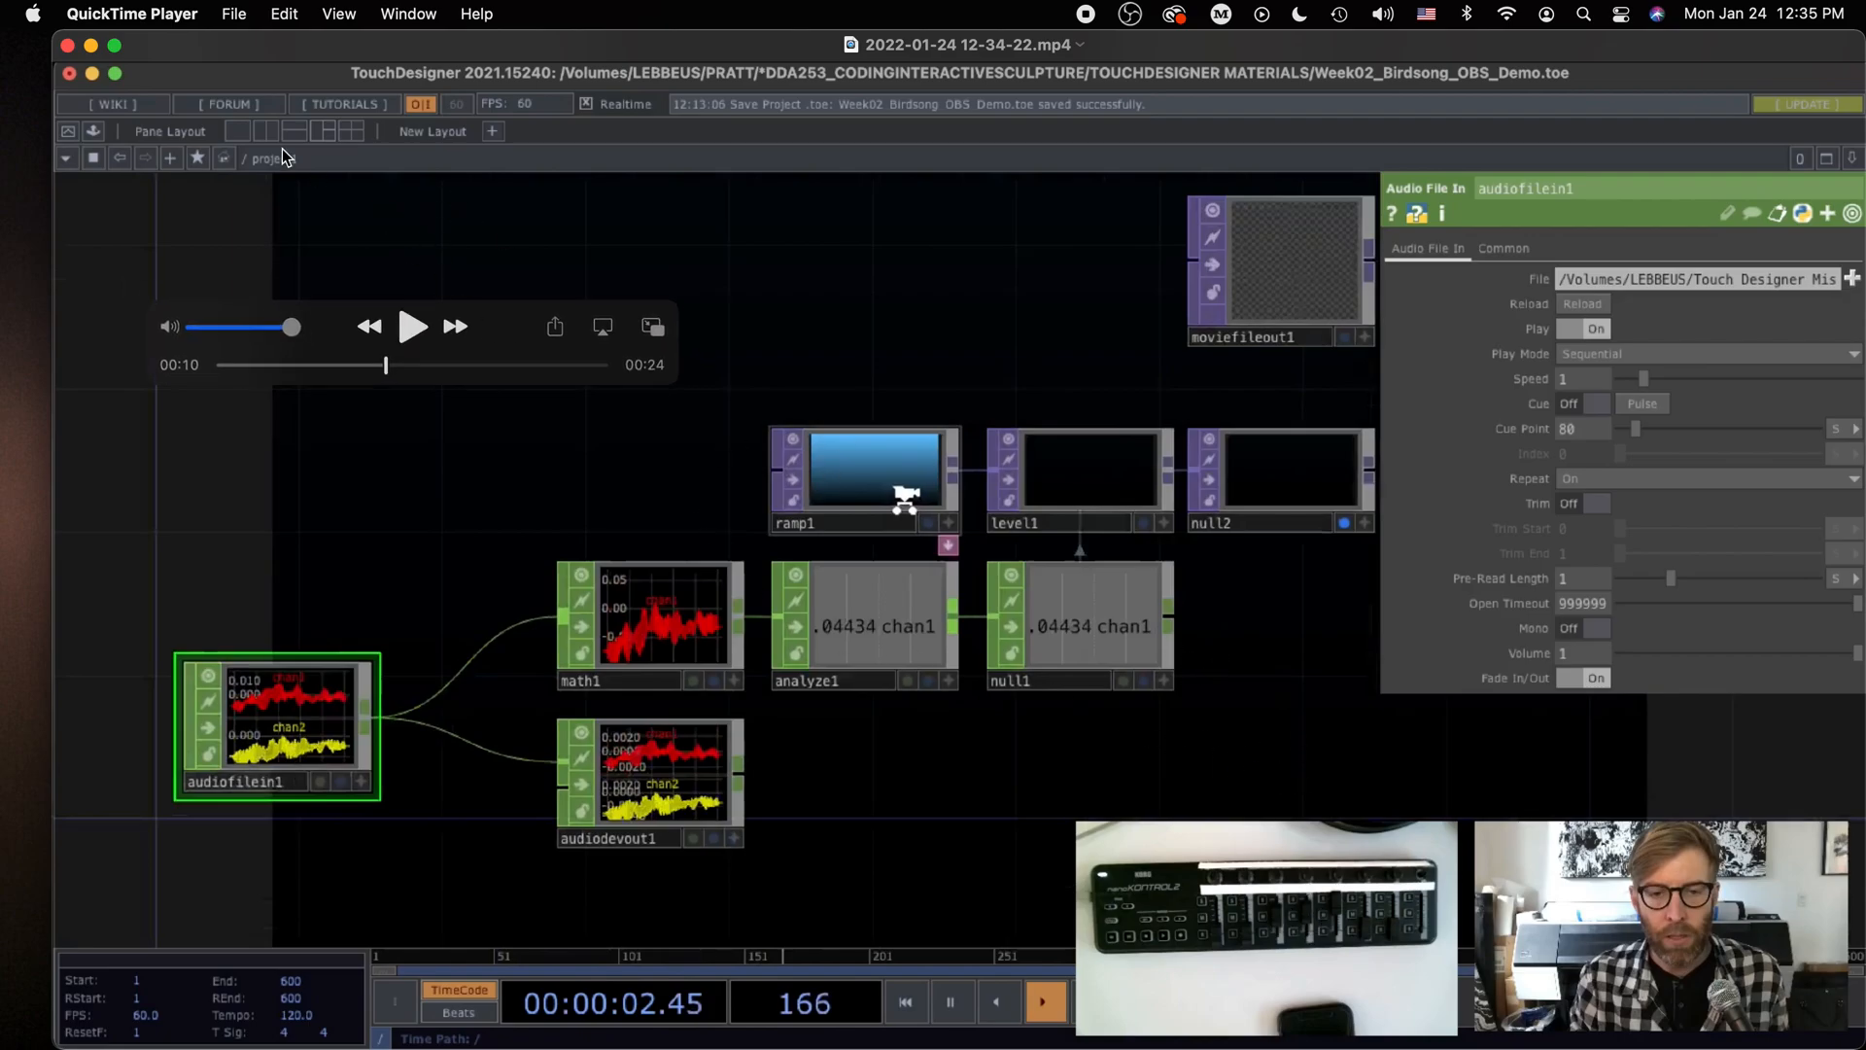
click(67, 46)
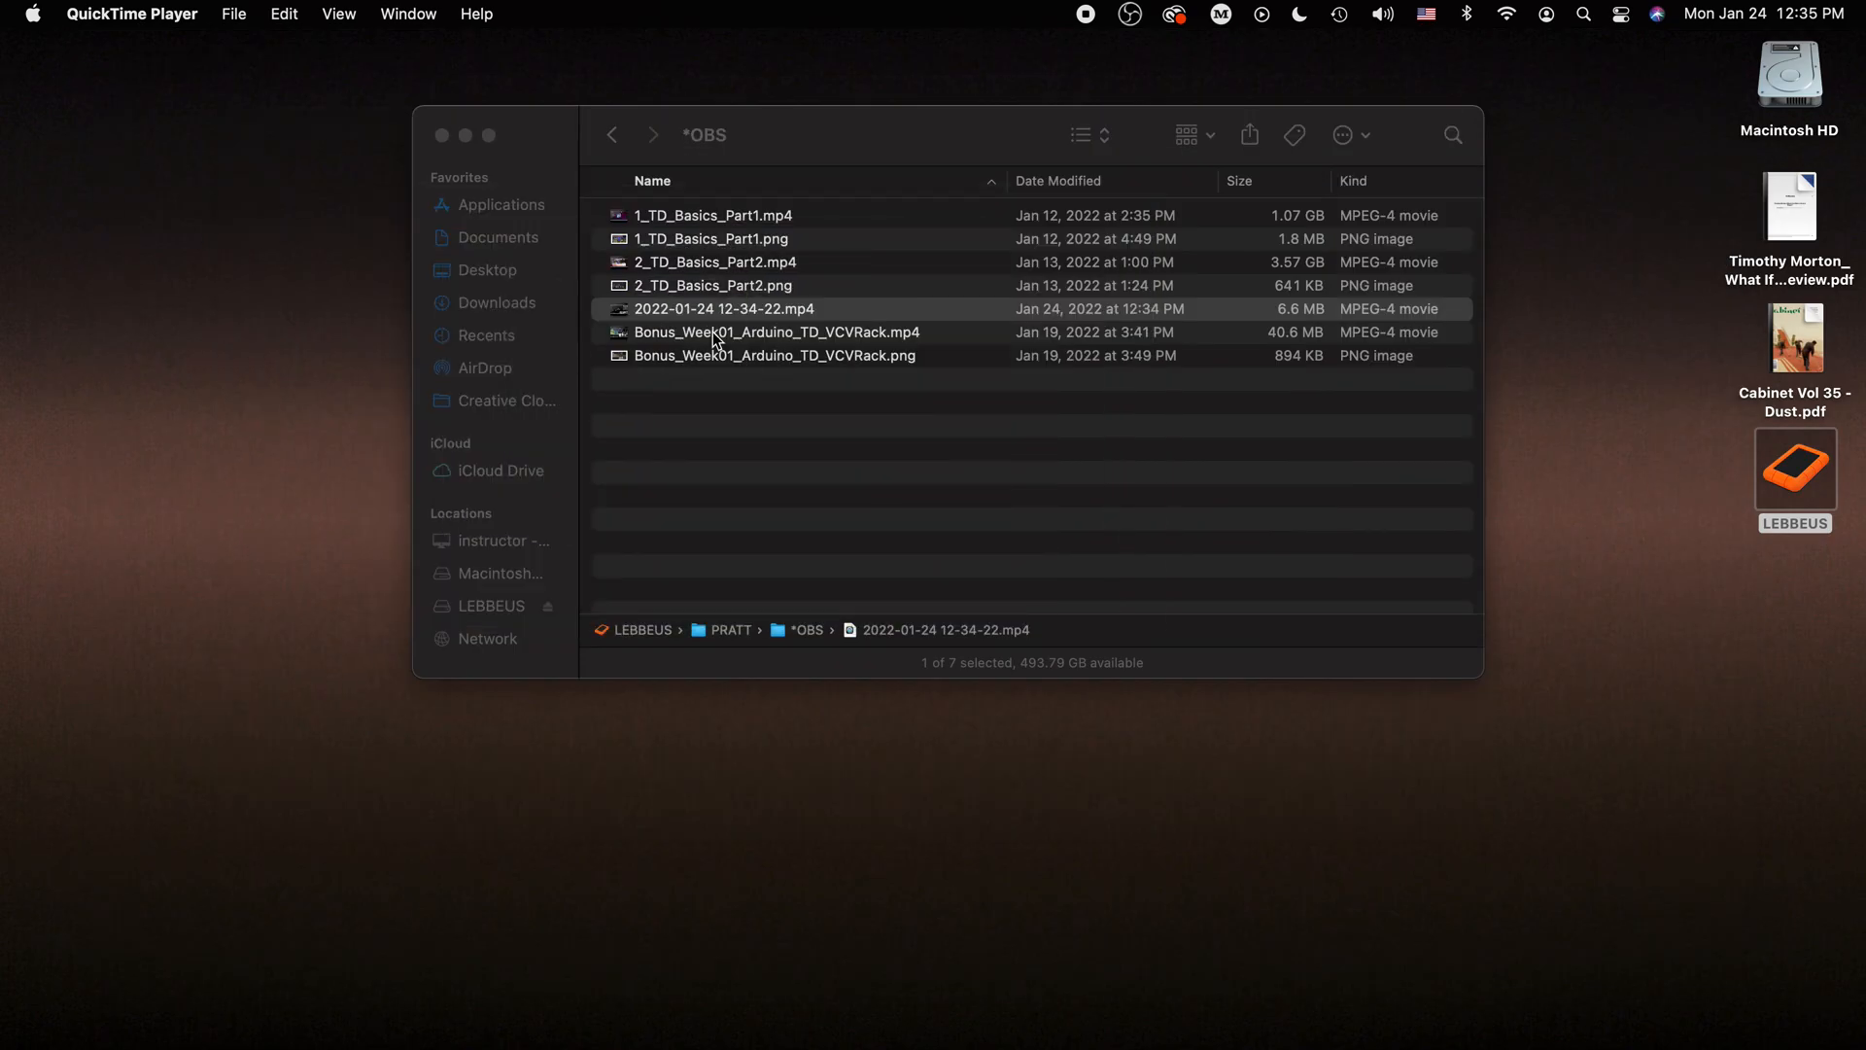
Switch back to OBS and shift its window slightly to the left
key(super+Tab)
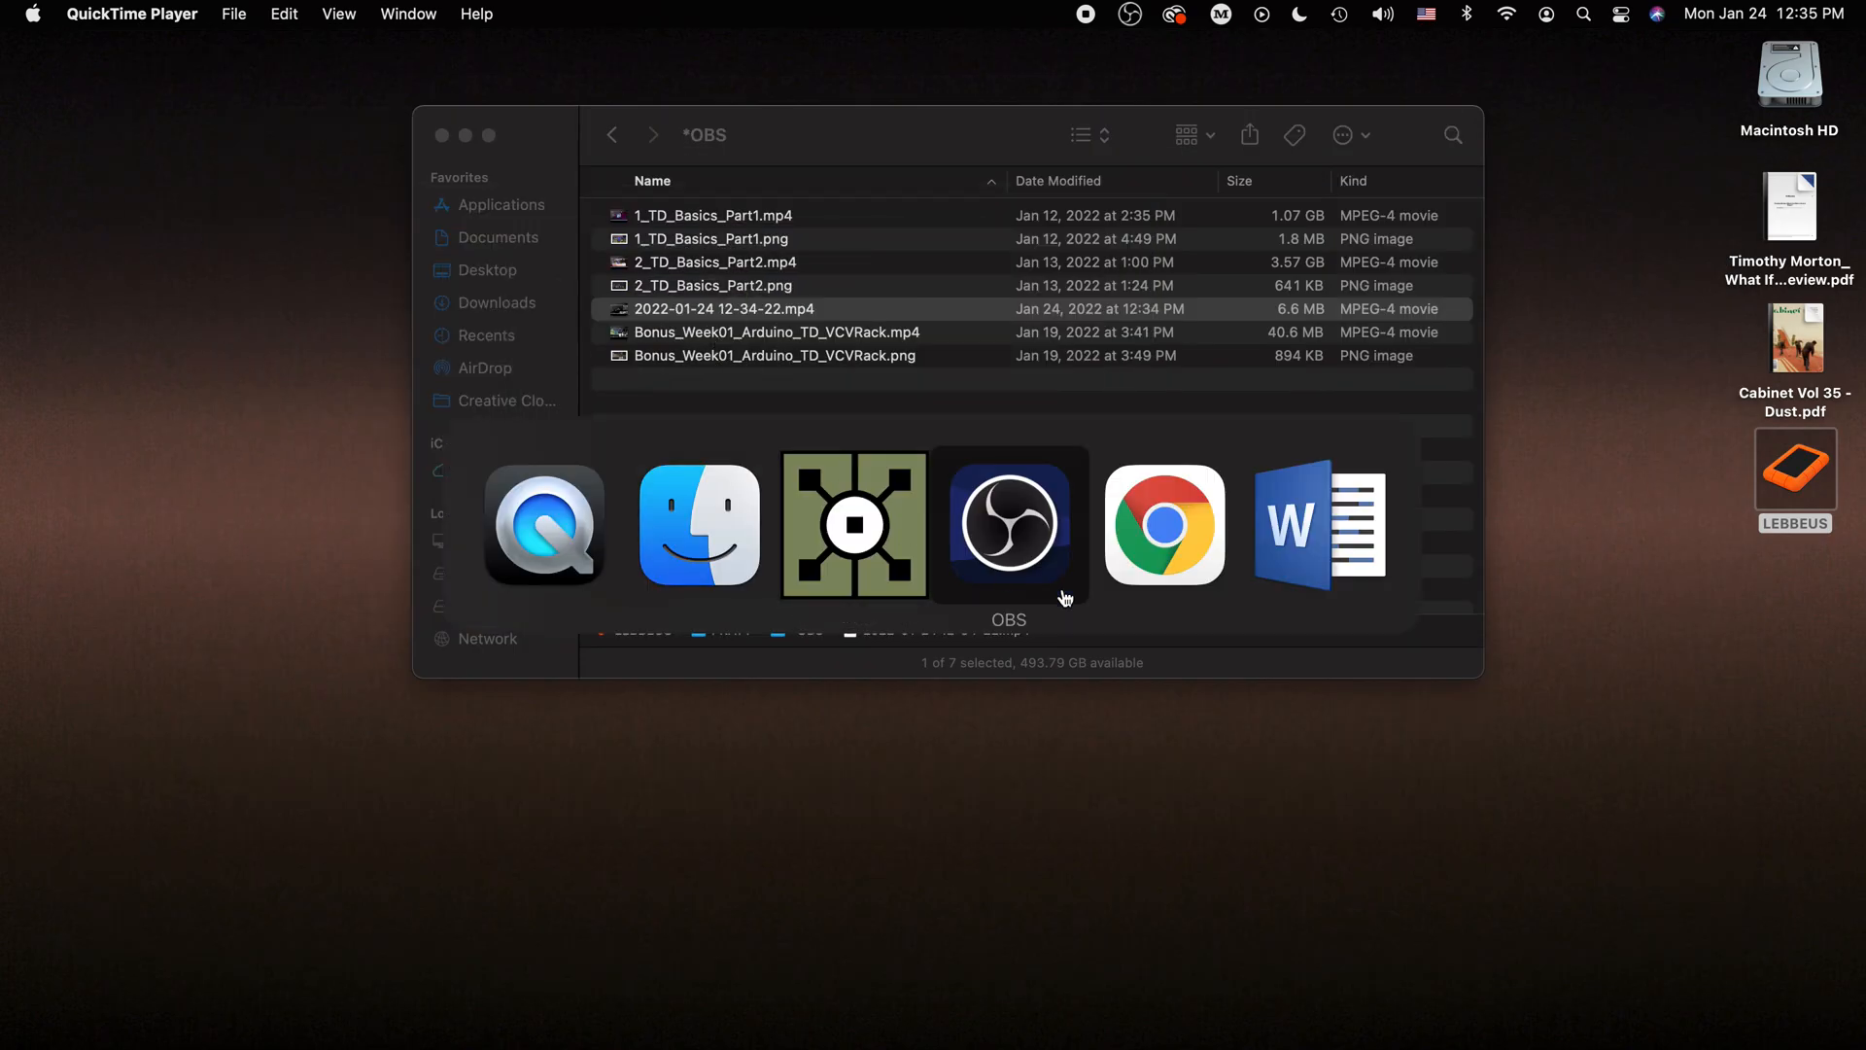
click(1017, 542)
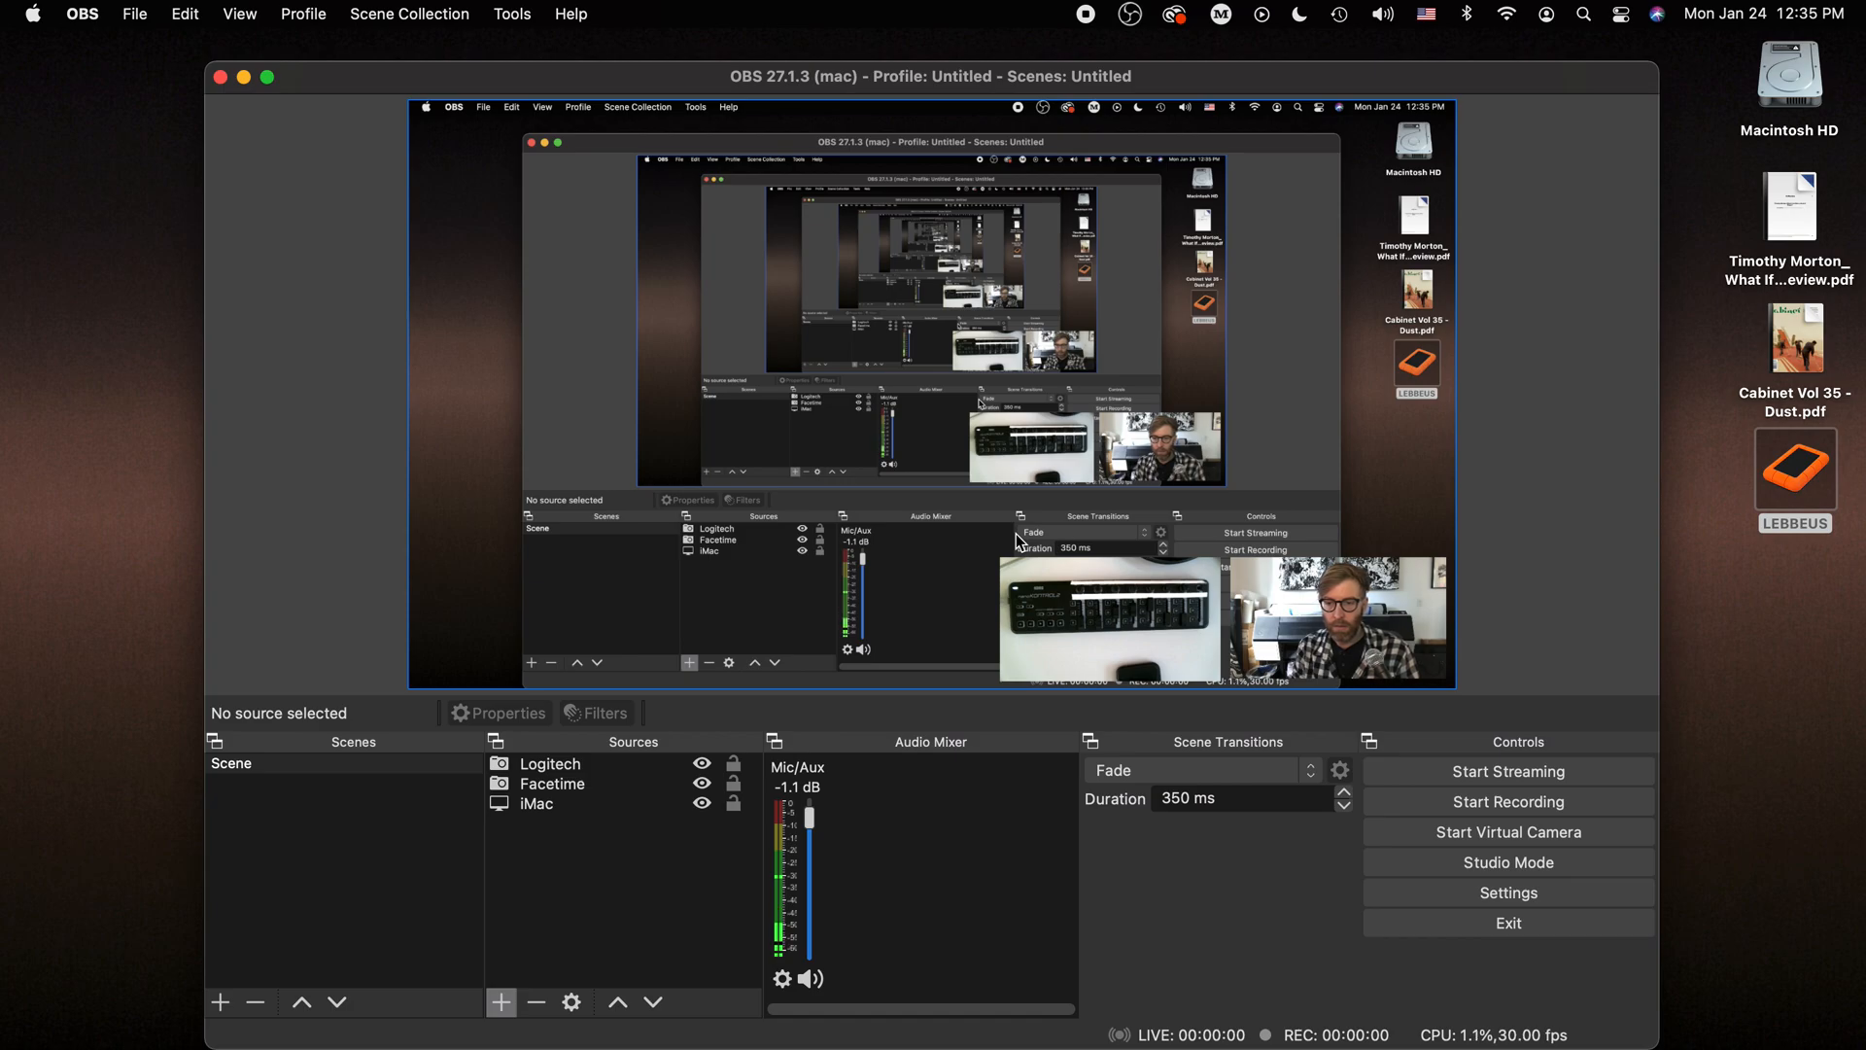
drag(1193, 60, 1134, 54)
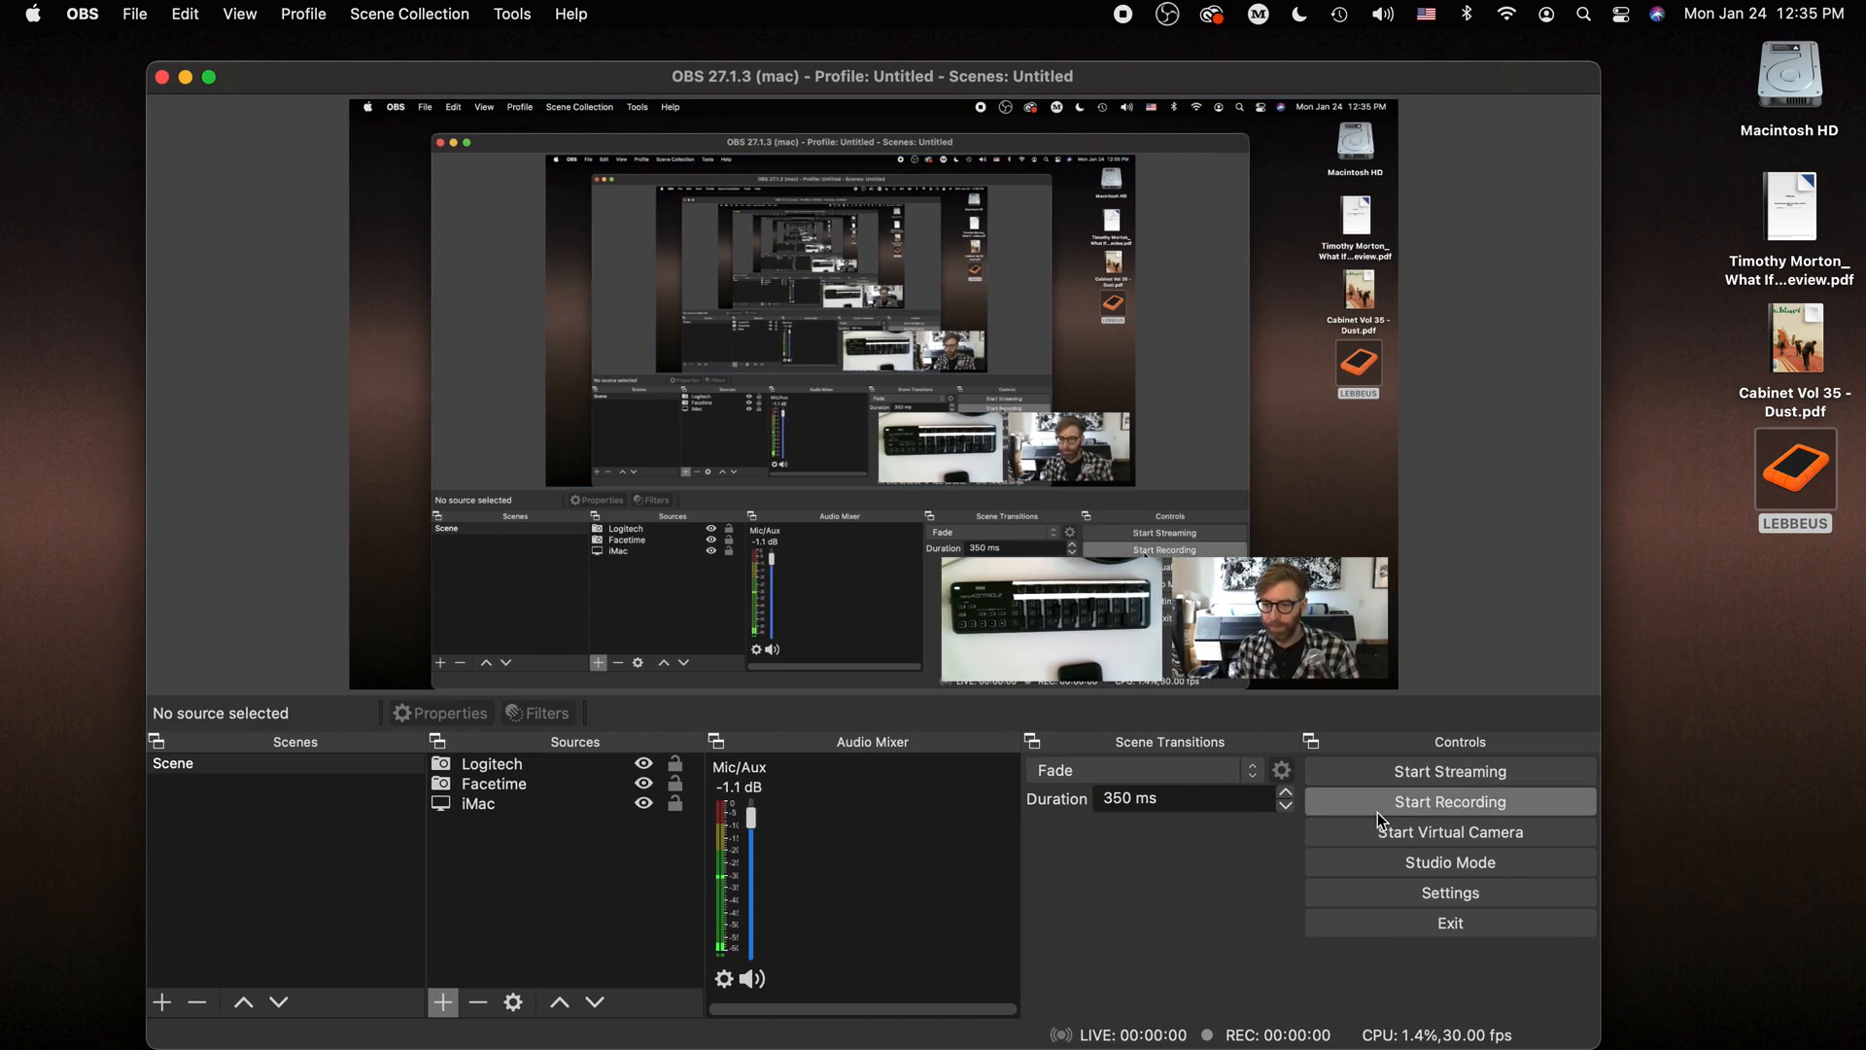
Switch to QuickTime Player
key(super+Tab)
click(702, 530)
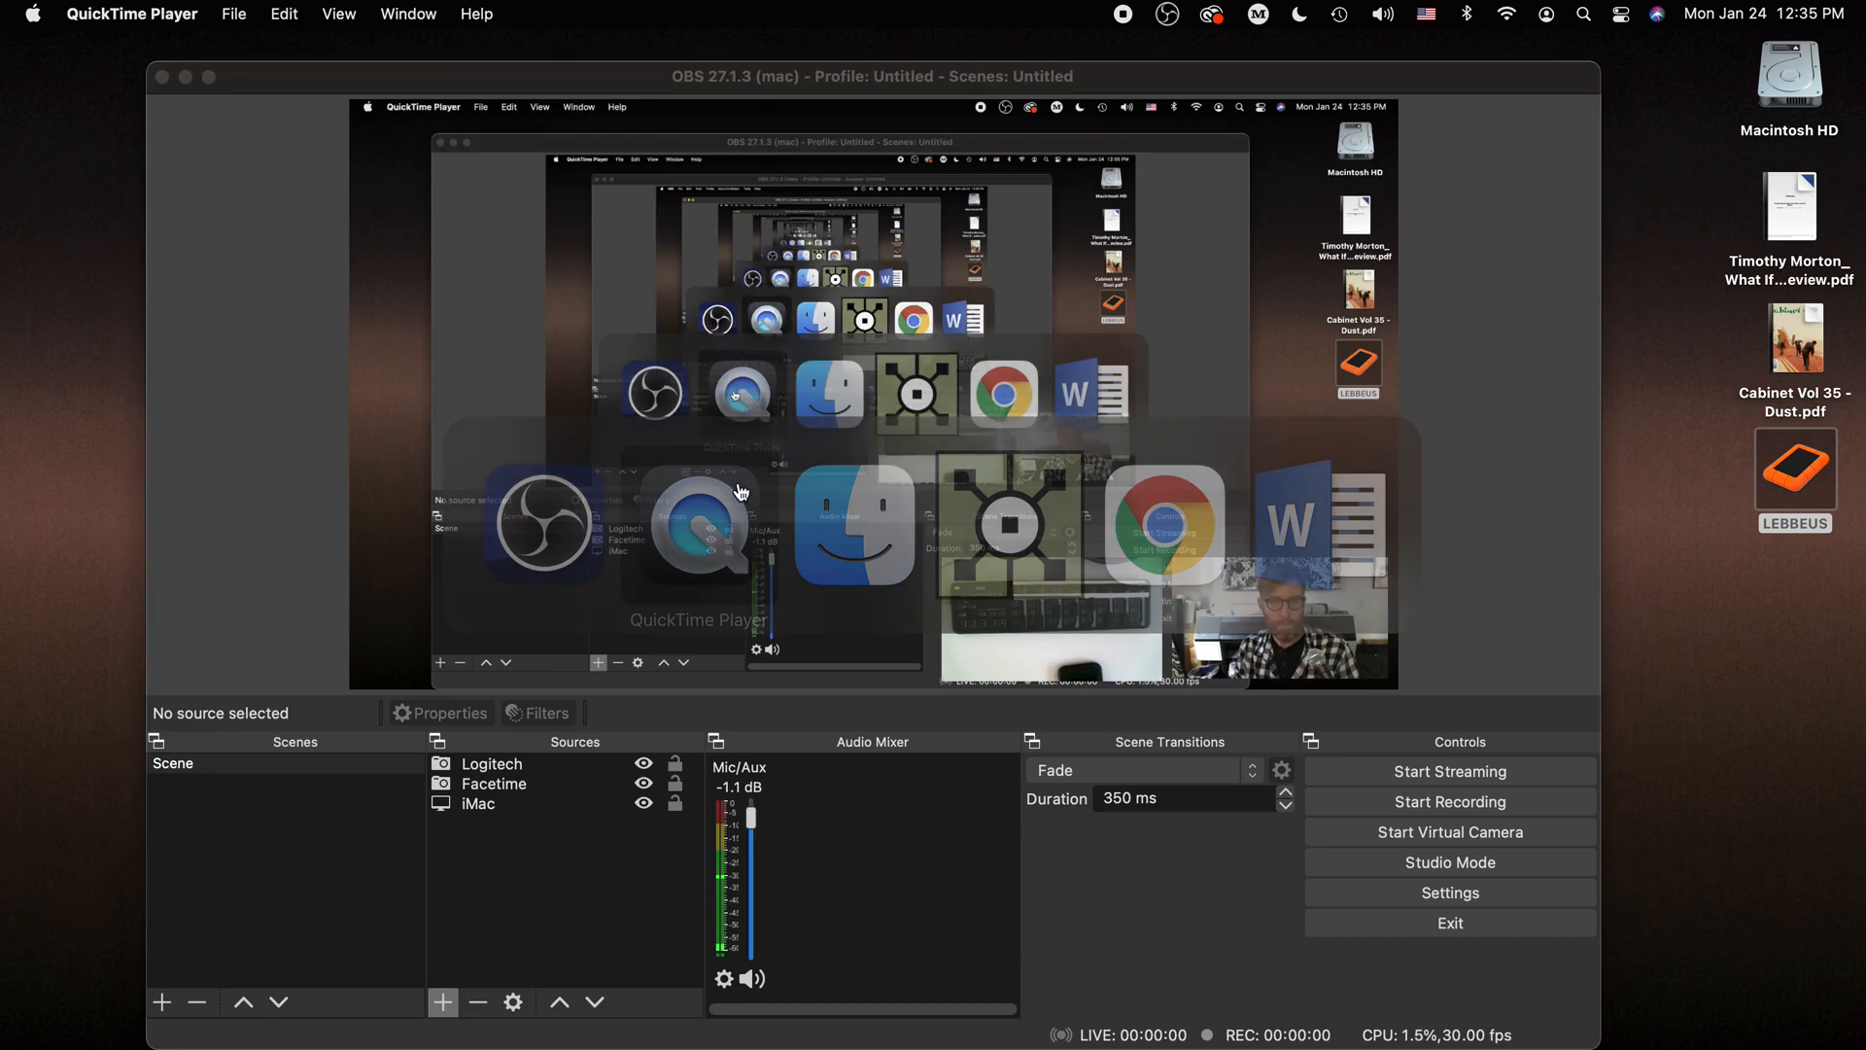